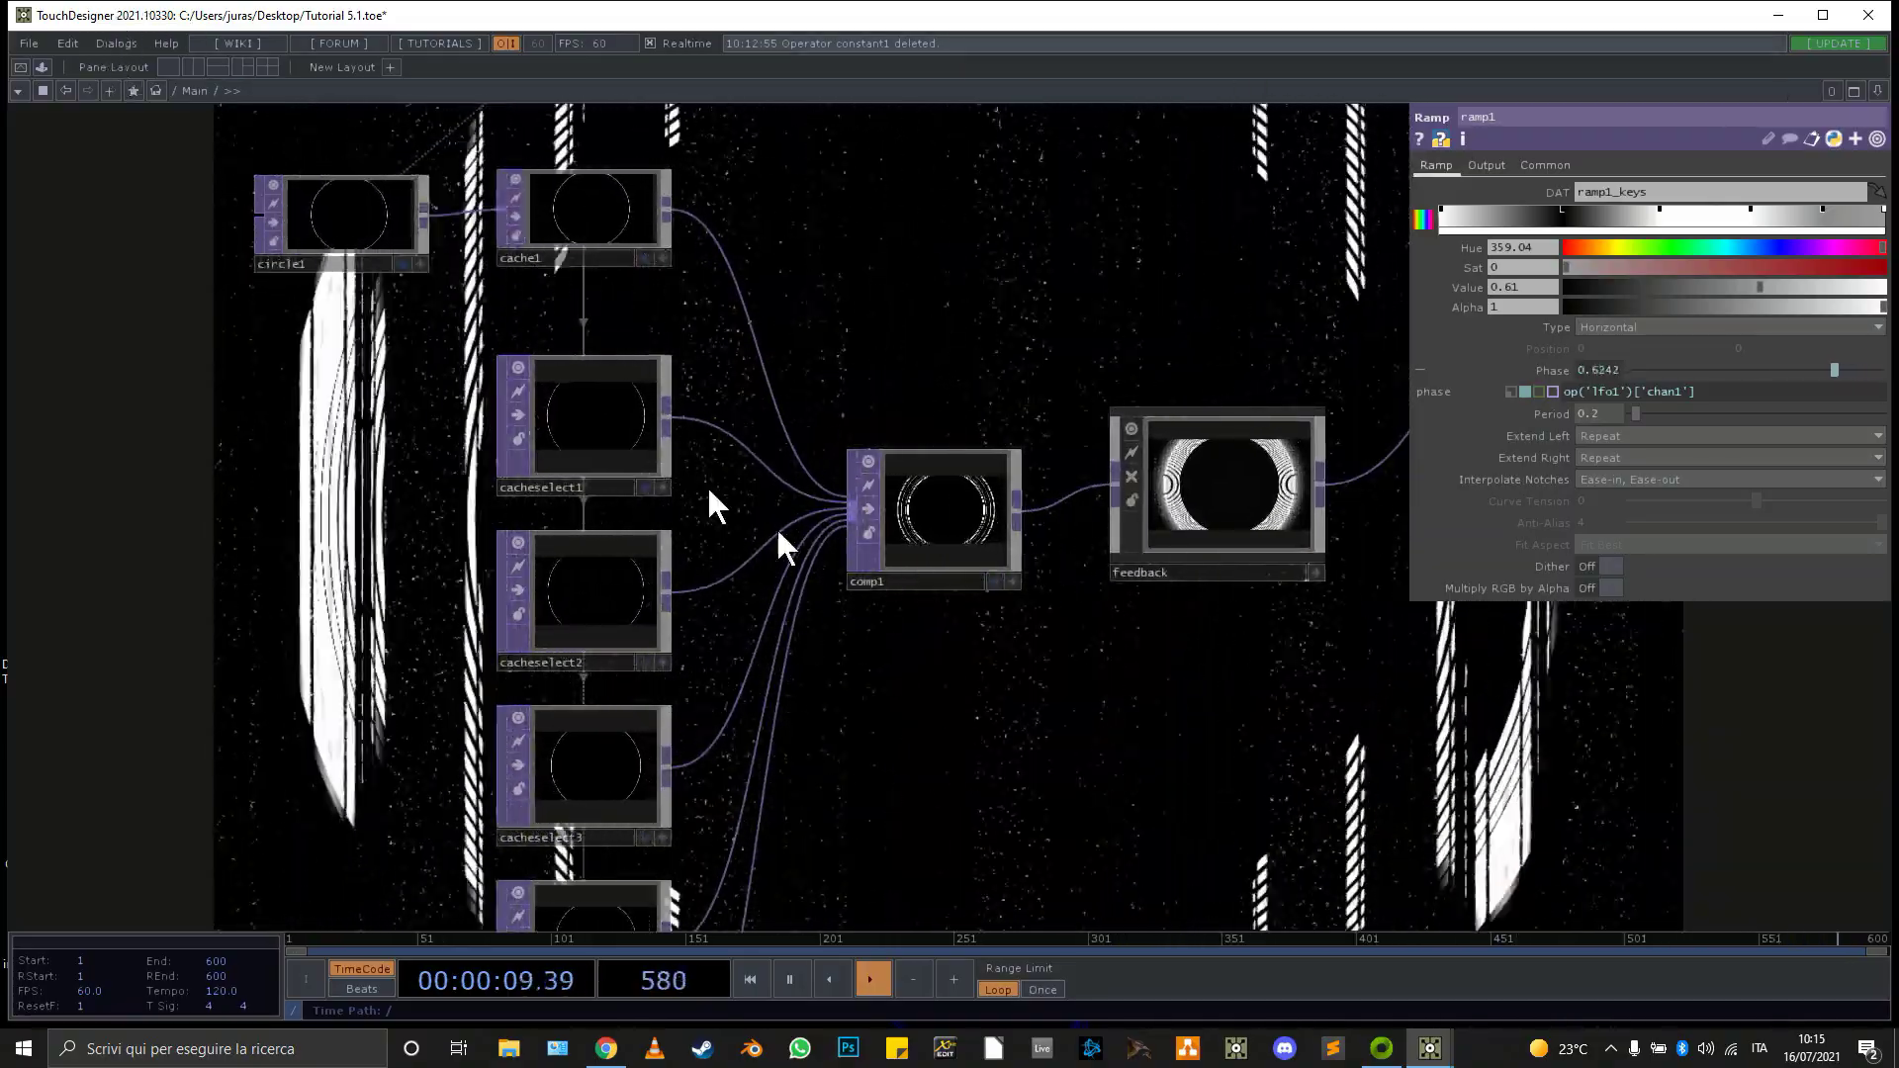
Survey the network from the cache chain to the output and show the parameters of the tima1 Time Machine
scroll(786, 542, "down", 8)
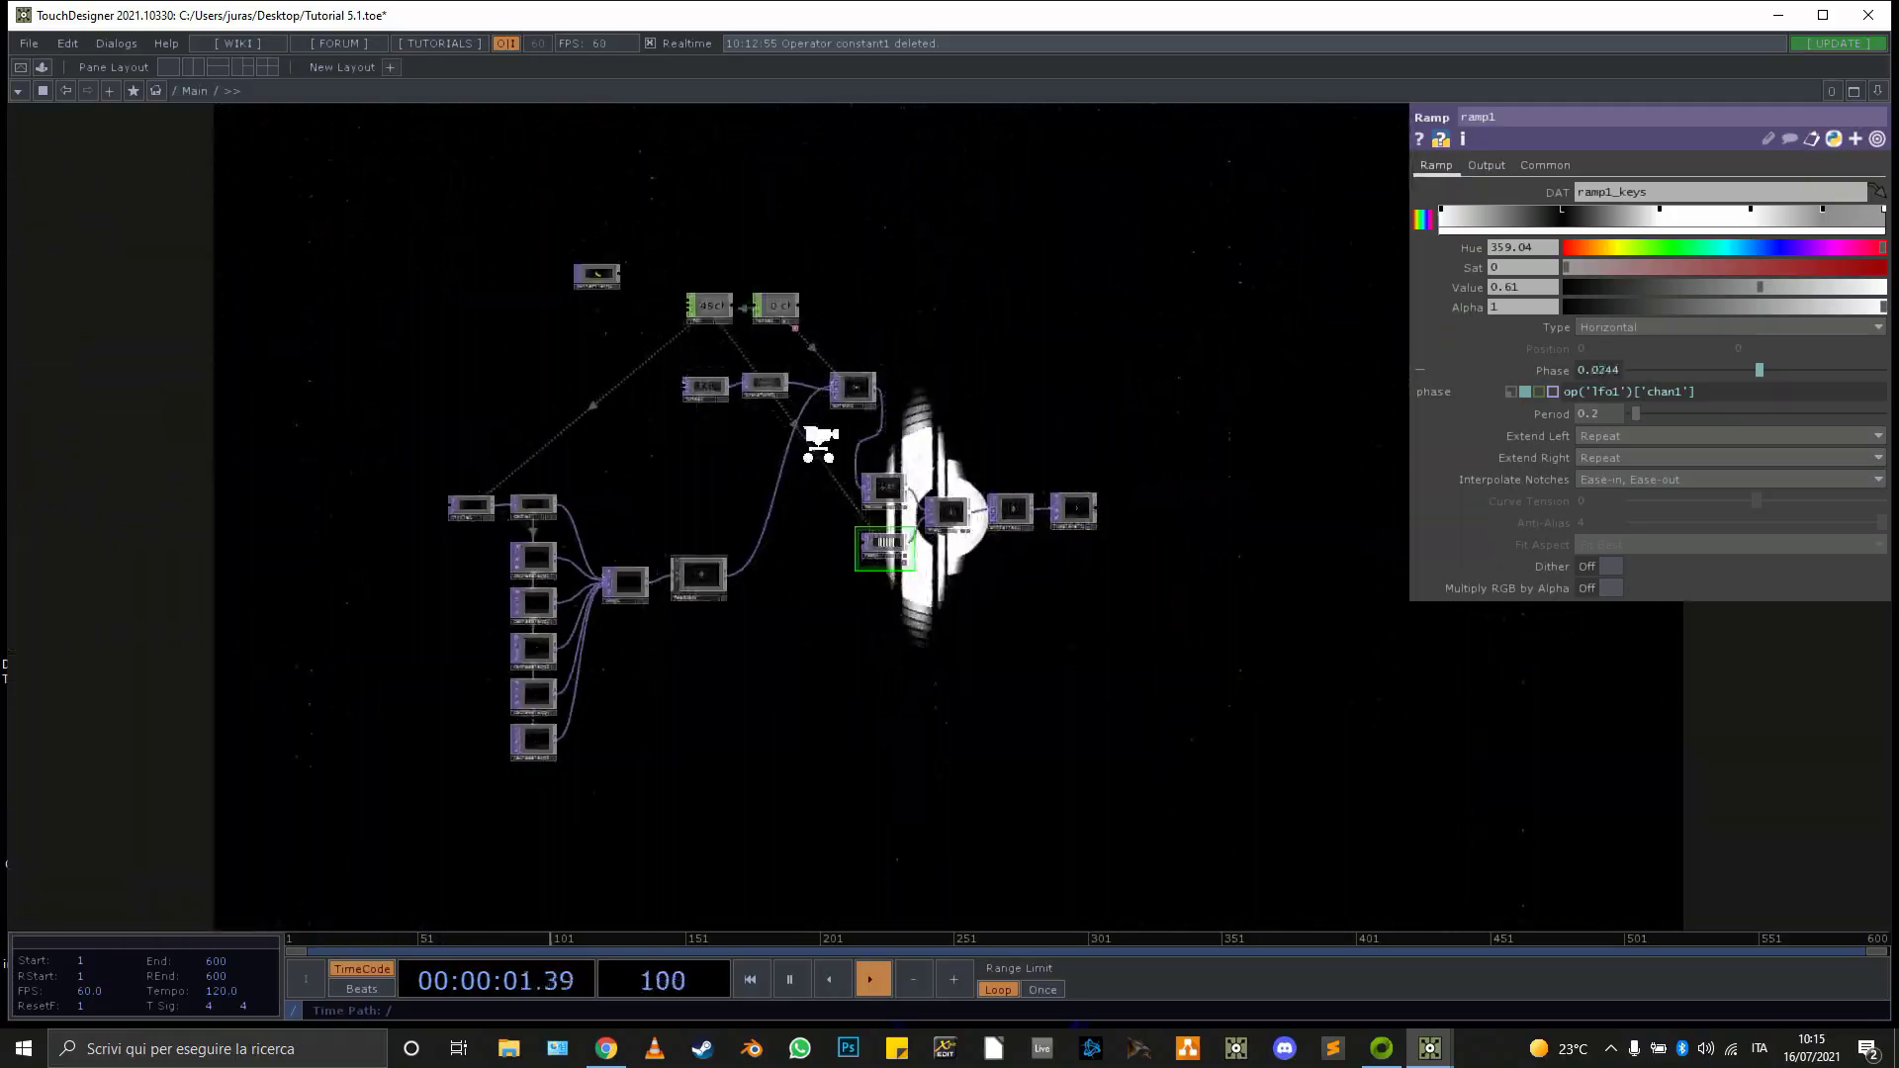
scroll(813, 445, "up", 7)
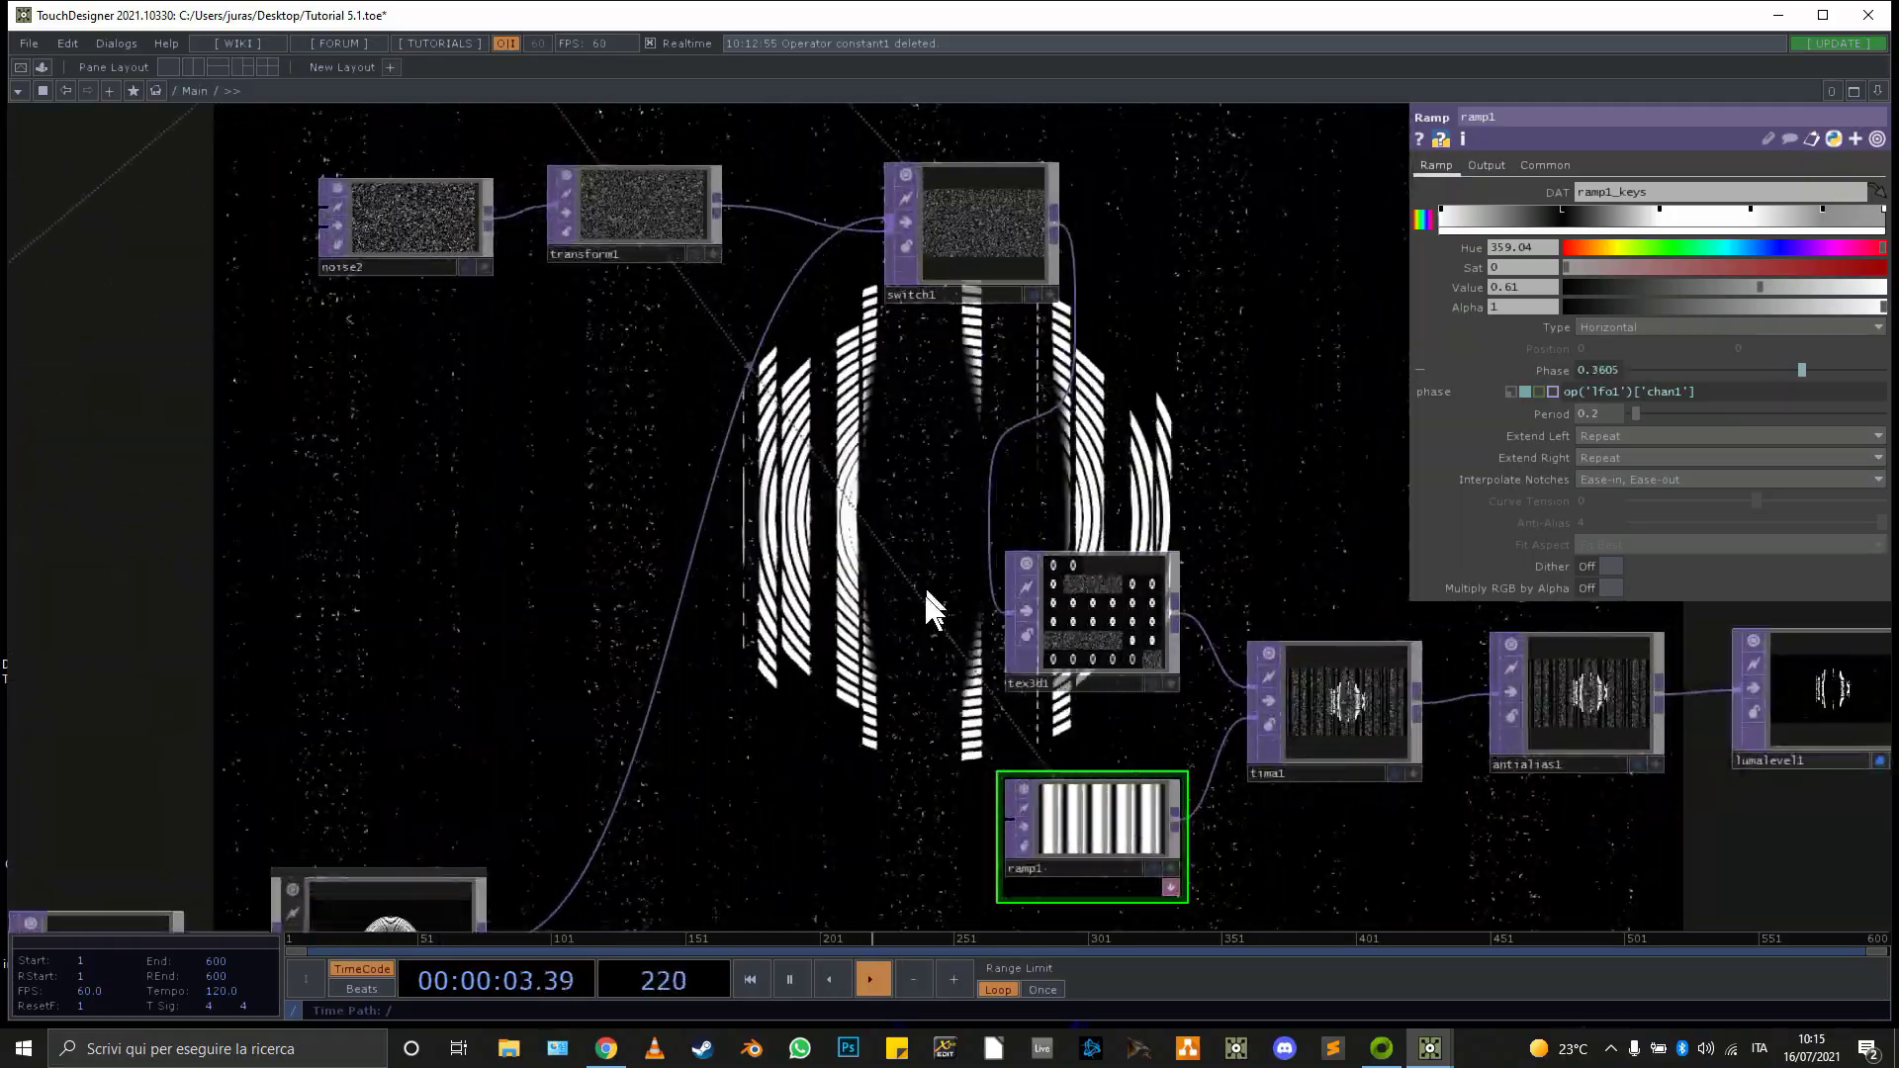
scroll(843, 601, "down", 3)
left_click_drag(796, 601, 527, 473)
scroll(732, 566, "up", 3)
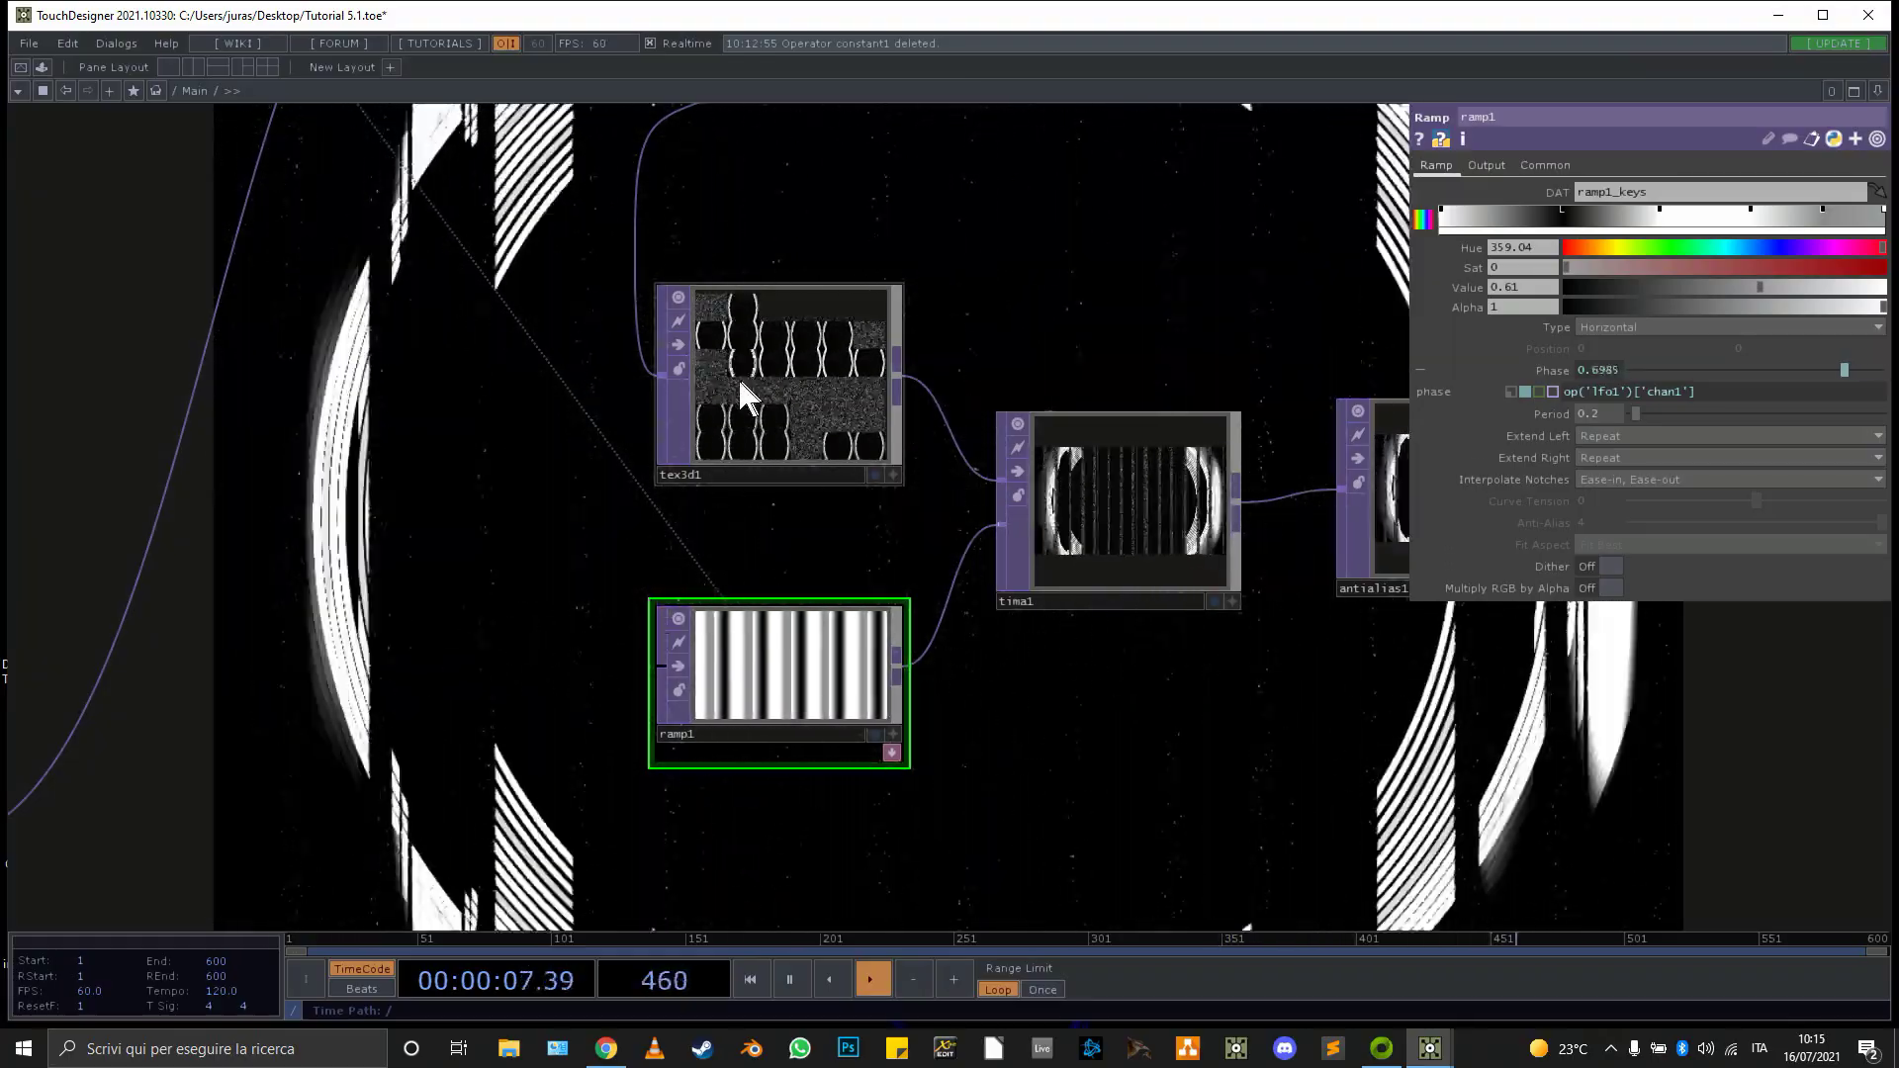
left_click(1113, 500)
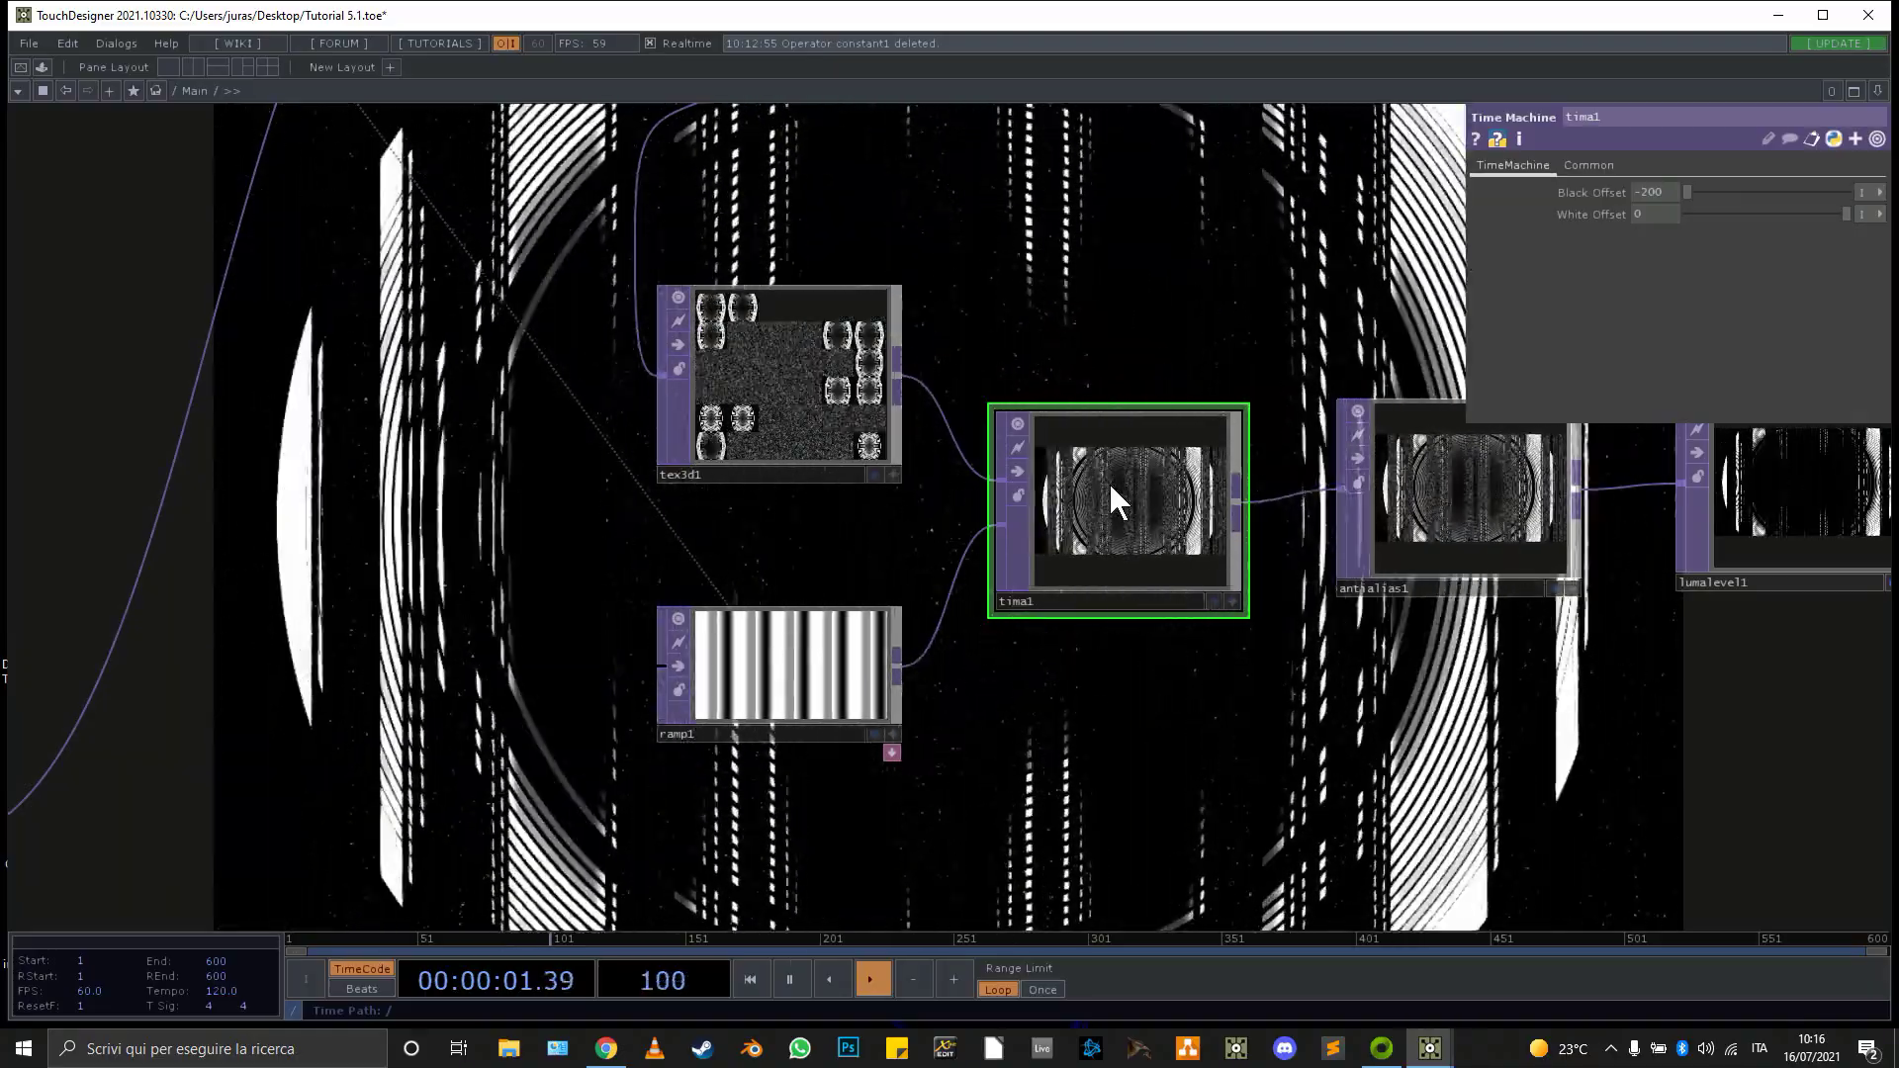
Examine the chain from circle1 through cache1 and the Cache Select operators to comp1 and feedback
scroll(895, 693, "down", 4)
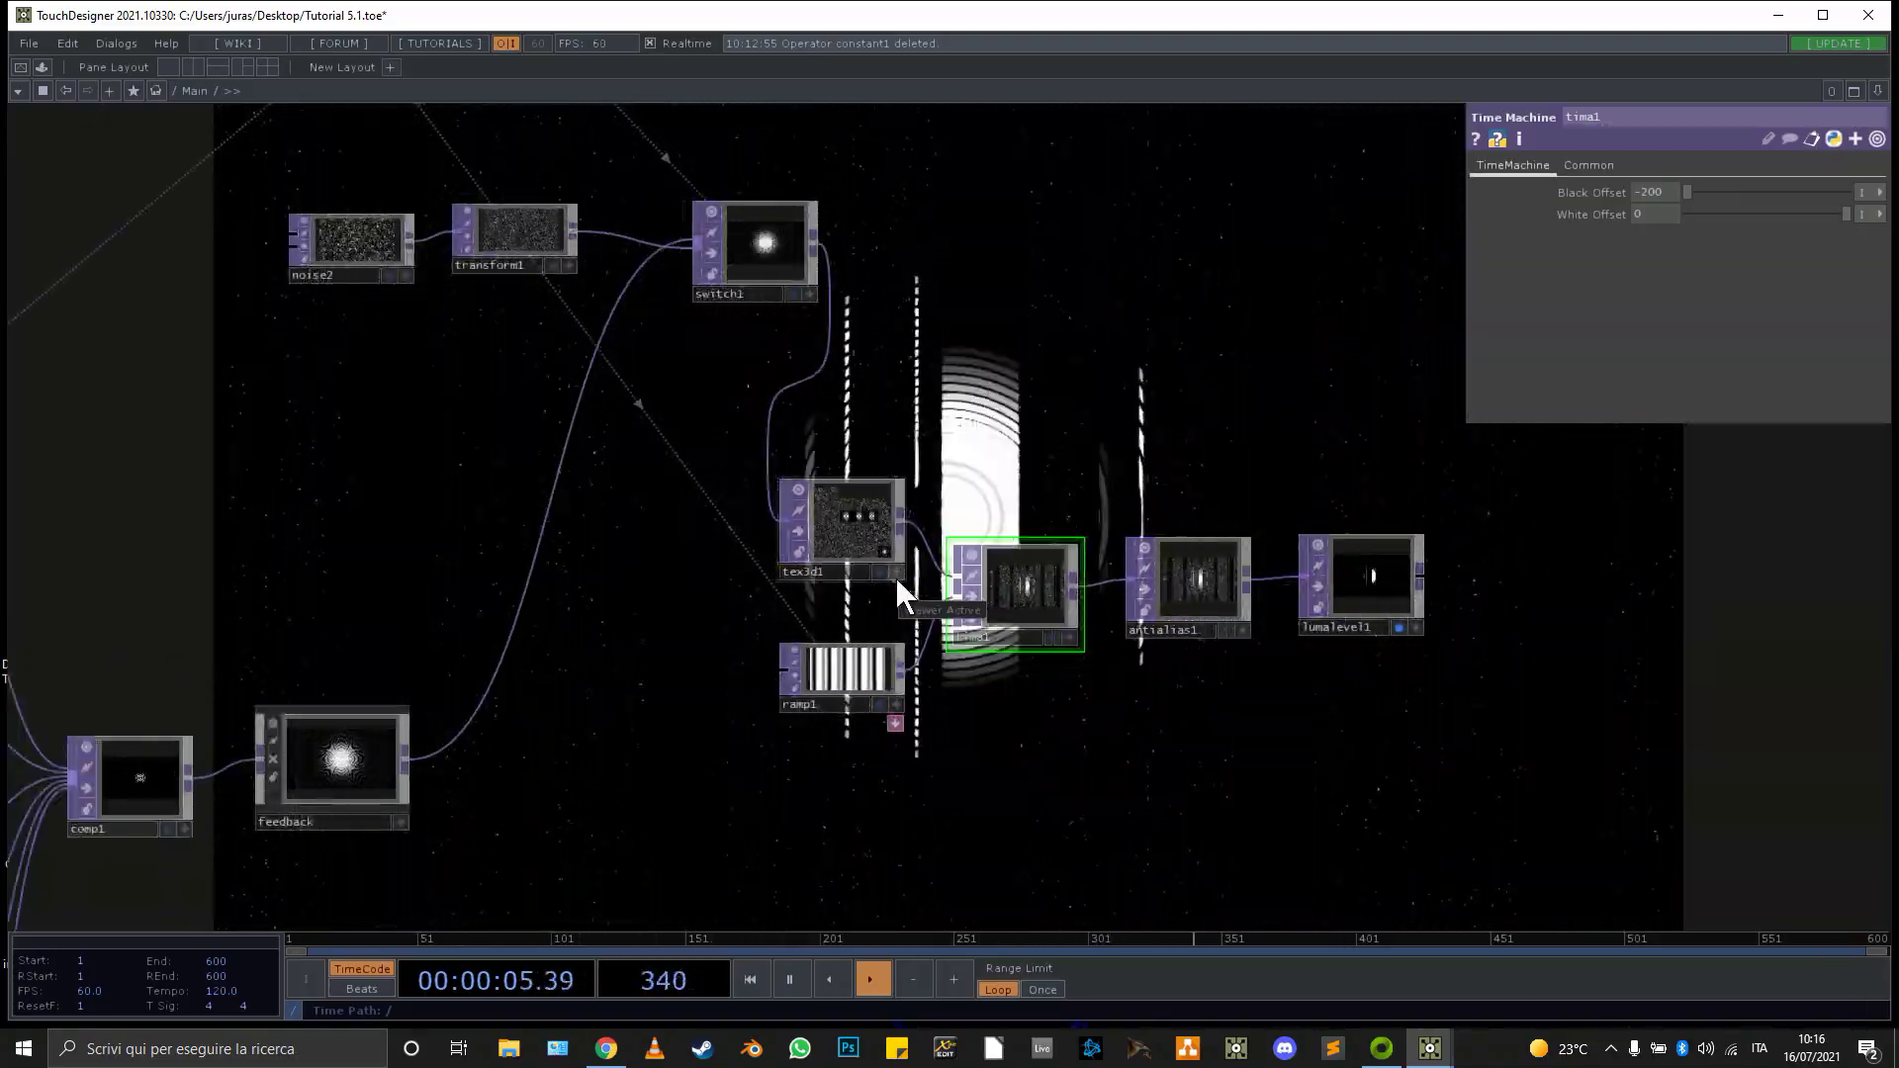
left_click_drag(391, 792, 701, 543)
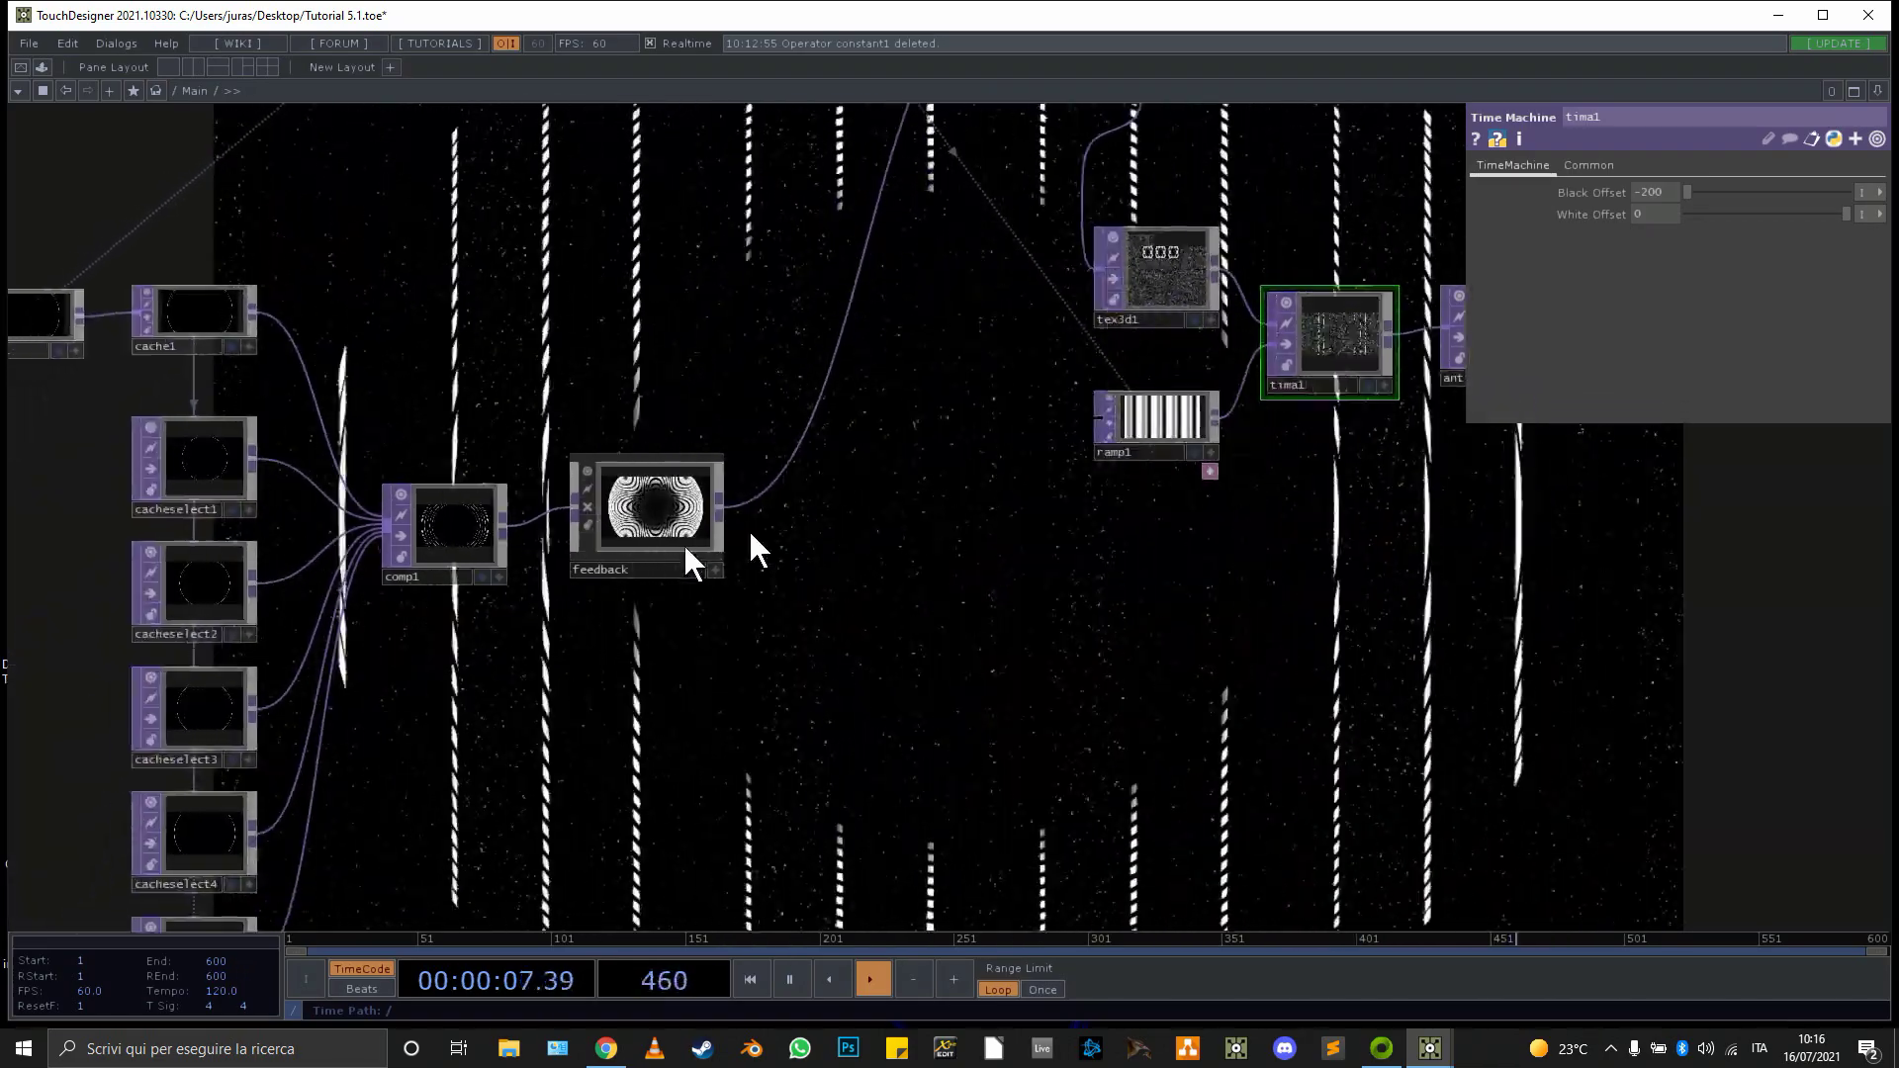
left_click_drag(607, 607, 496, 686)
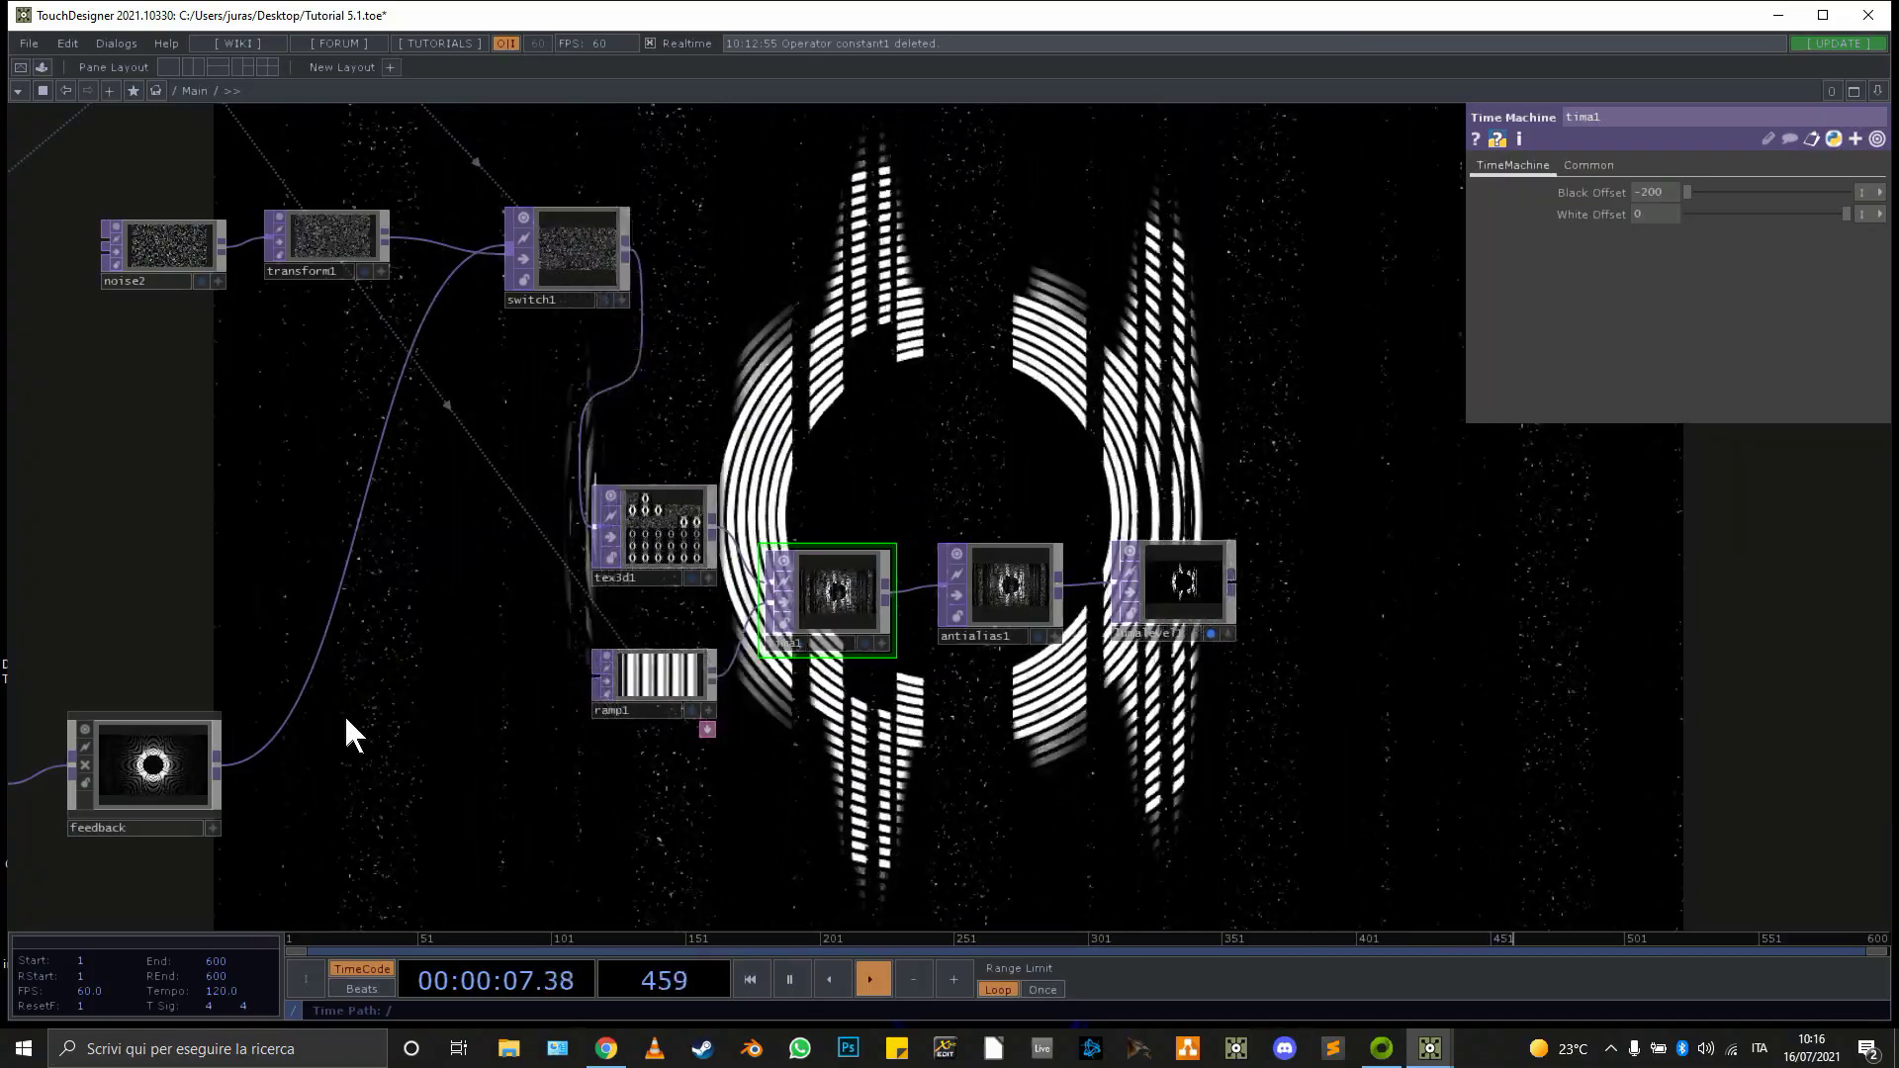
left_click_drag(348, 717, 1440, 411)
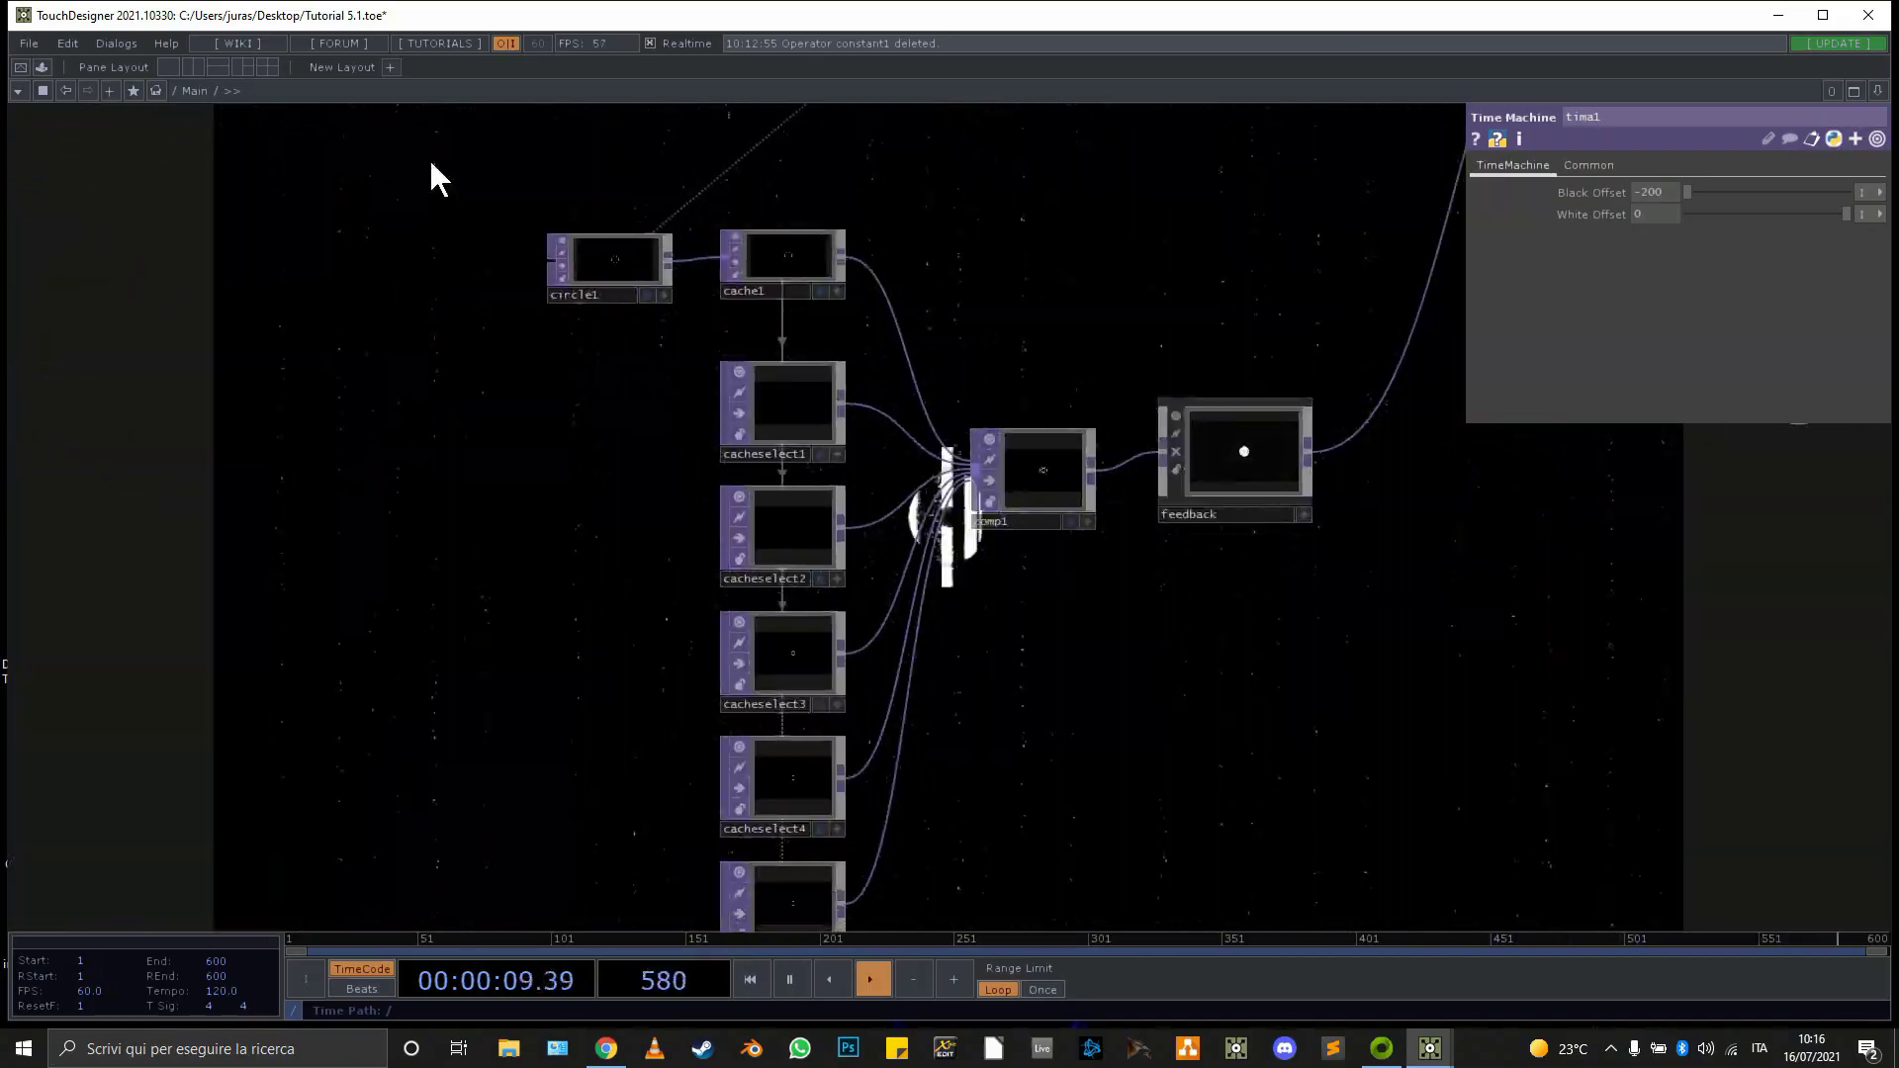
scroll(616, 206, "up", 10)
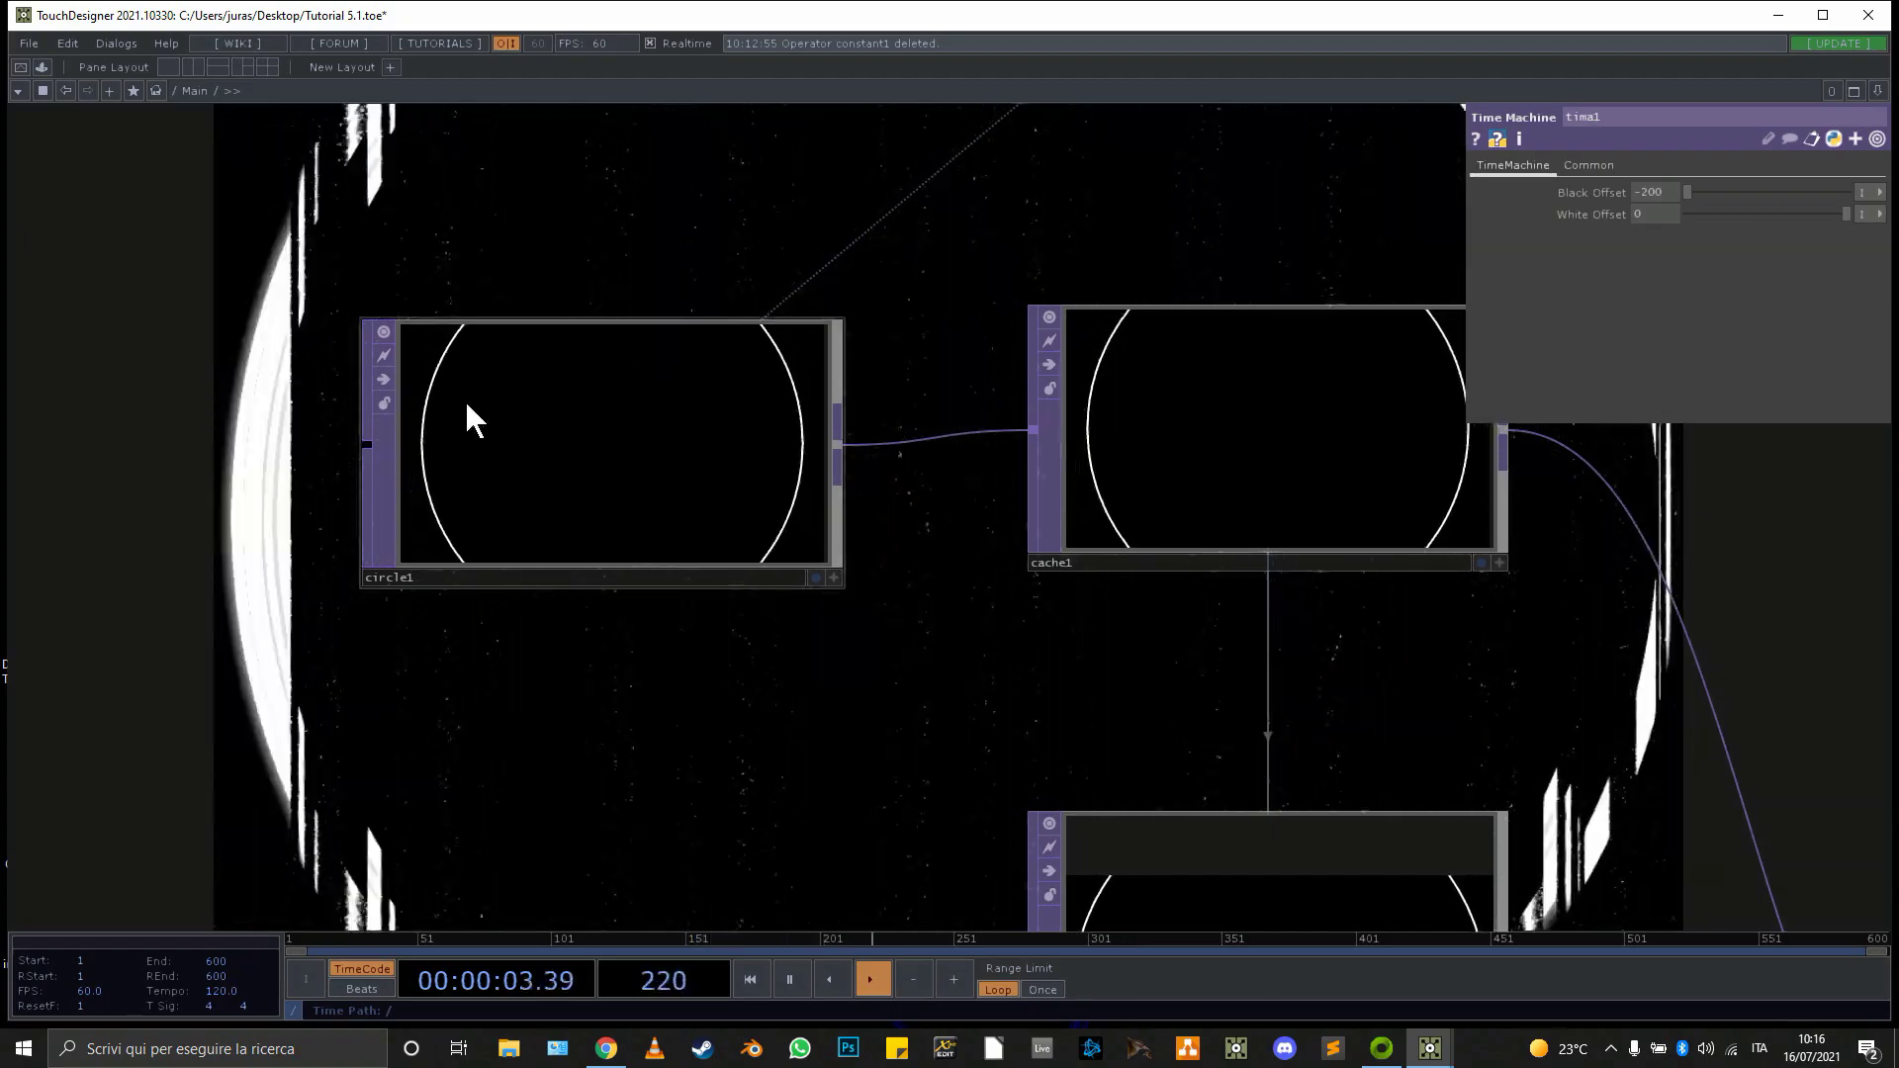
scroll(467, 405, "down", 10)
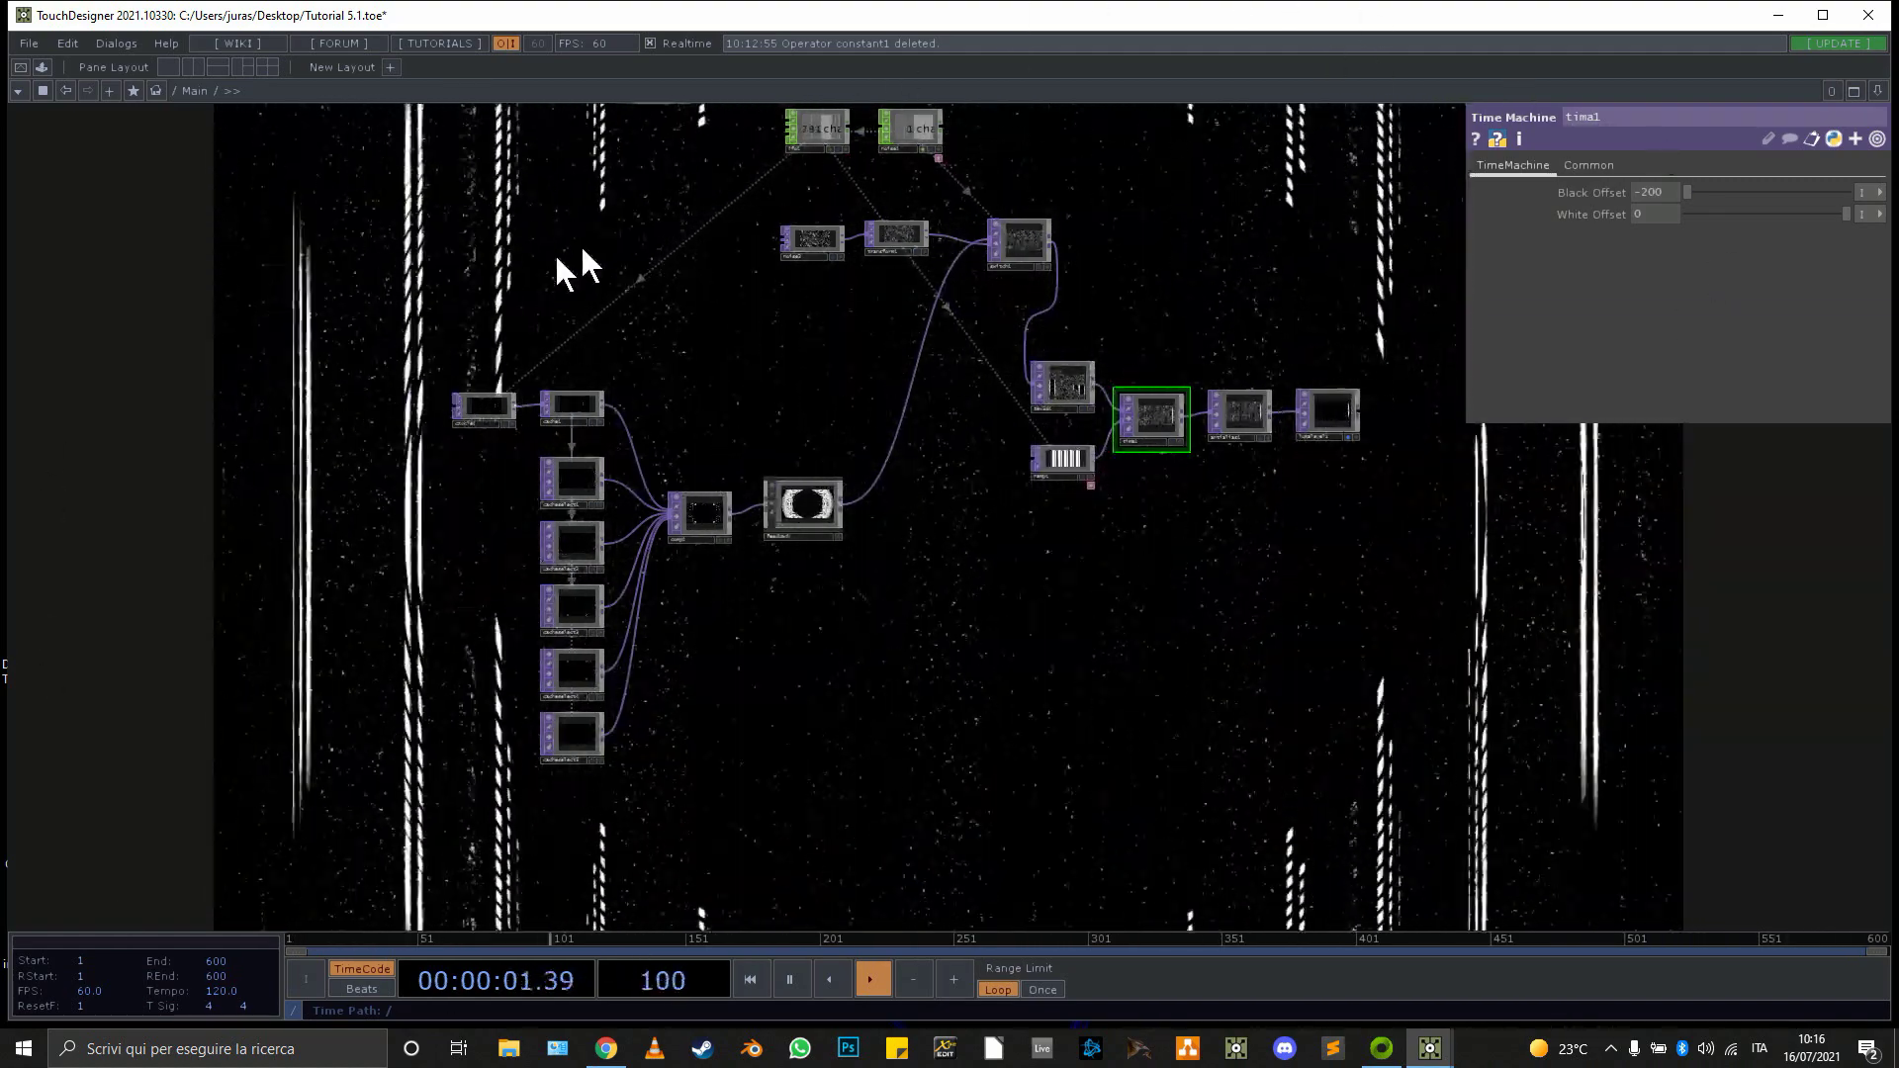
scroll(462, 416, "up", 5)
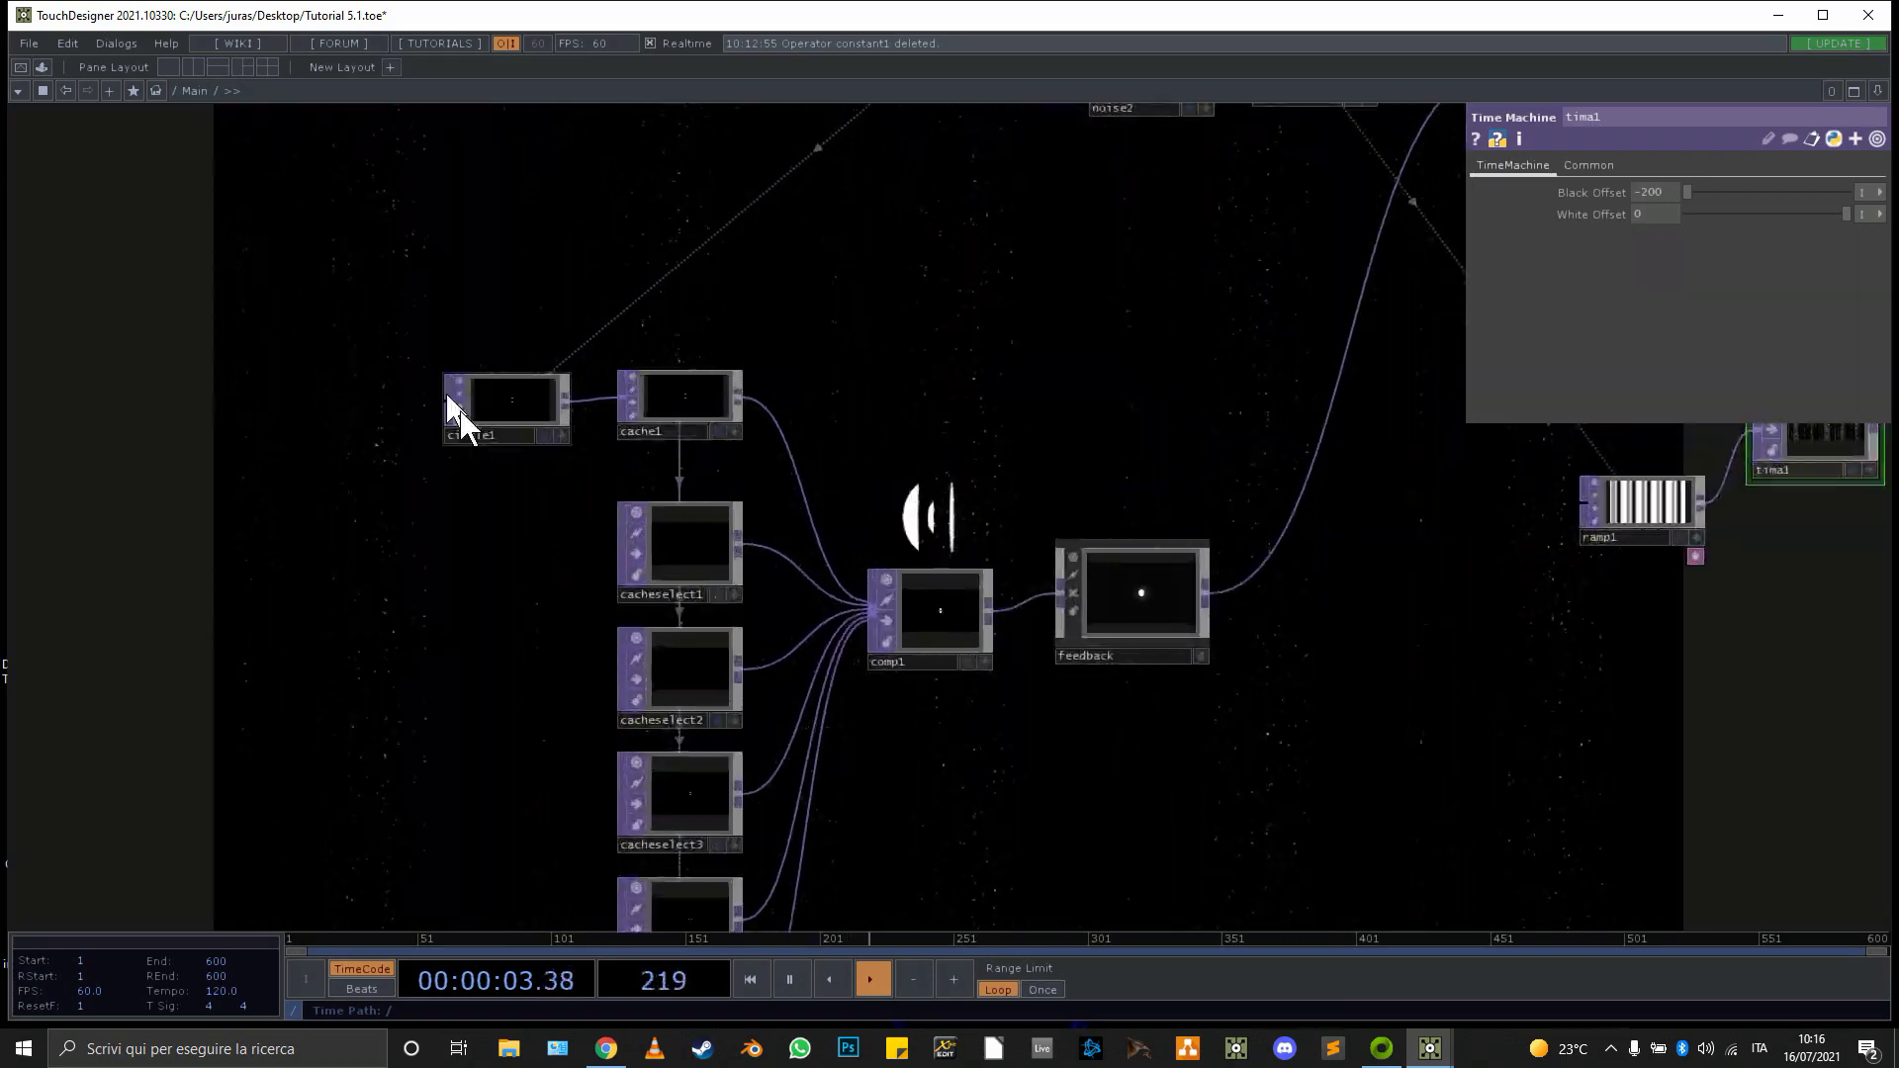
scroll(496, 406, "up", 5)
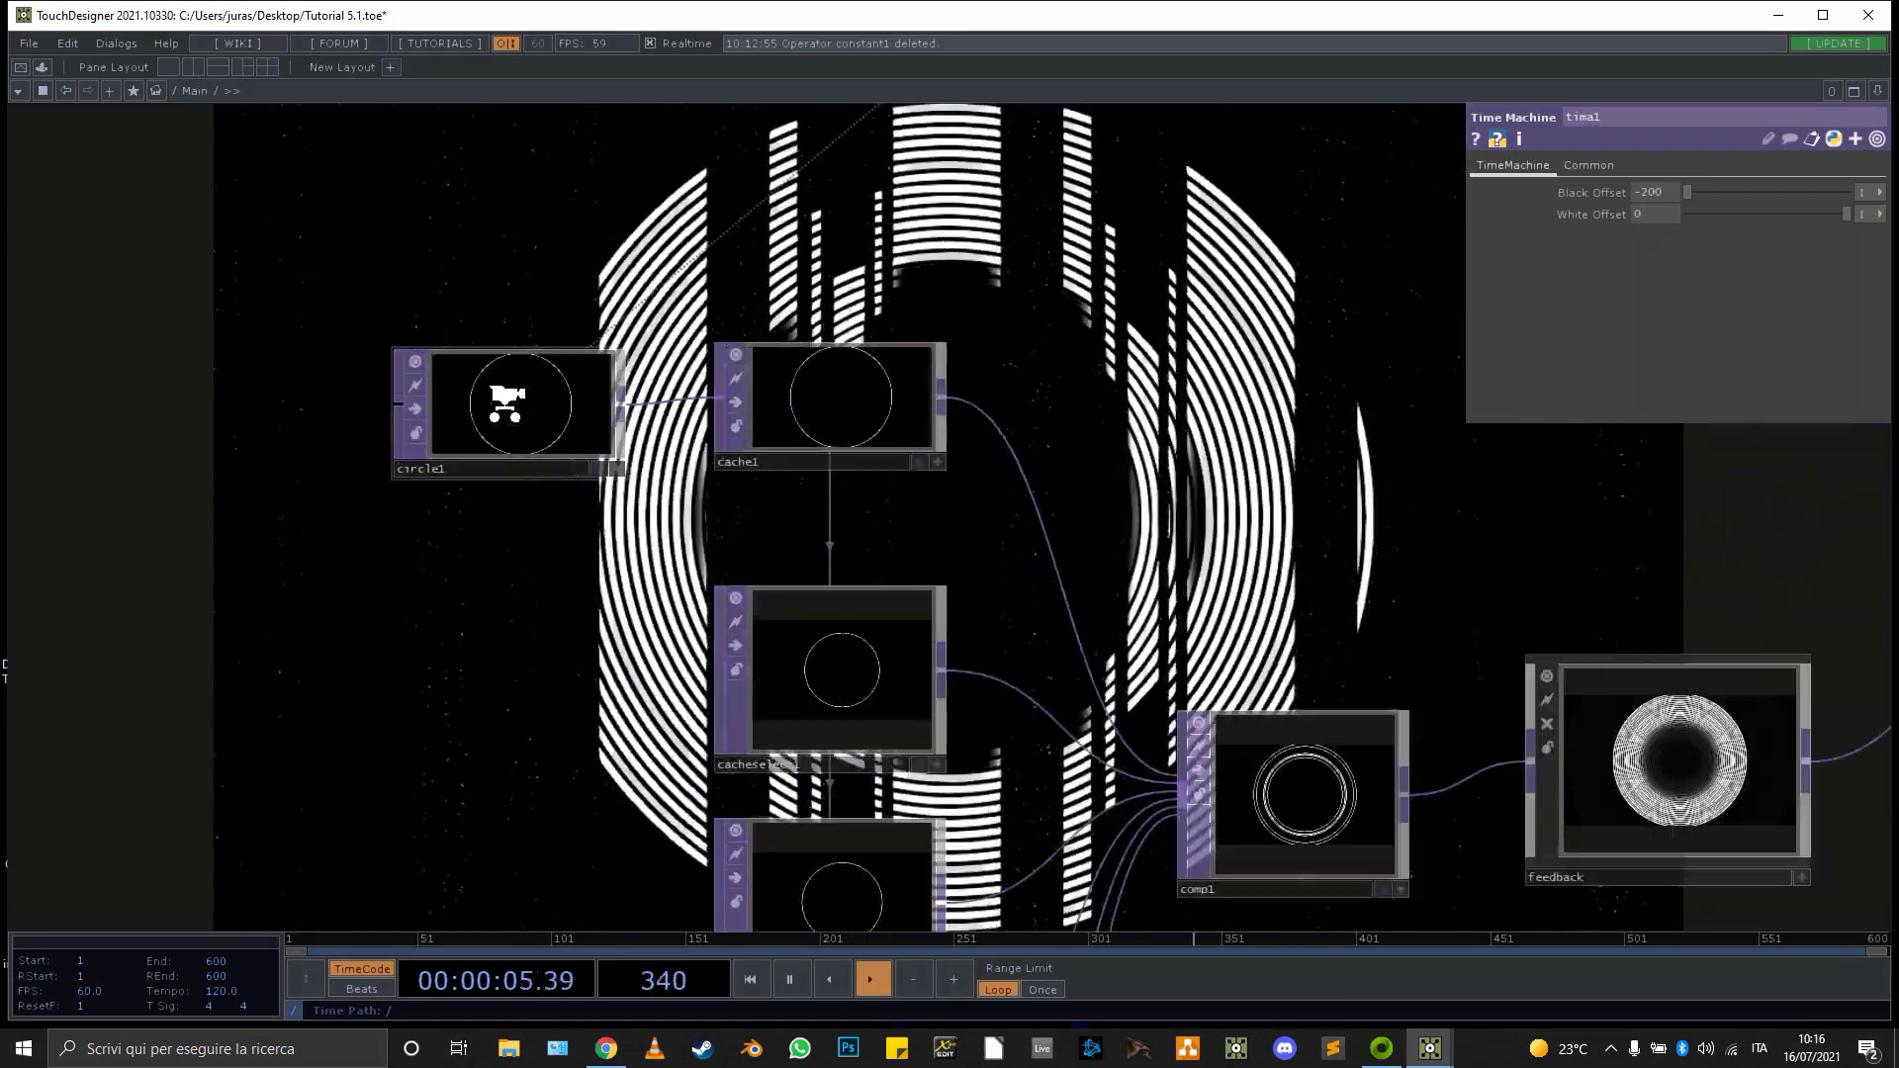
scroll(592, 400, "down", 5)
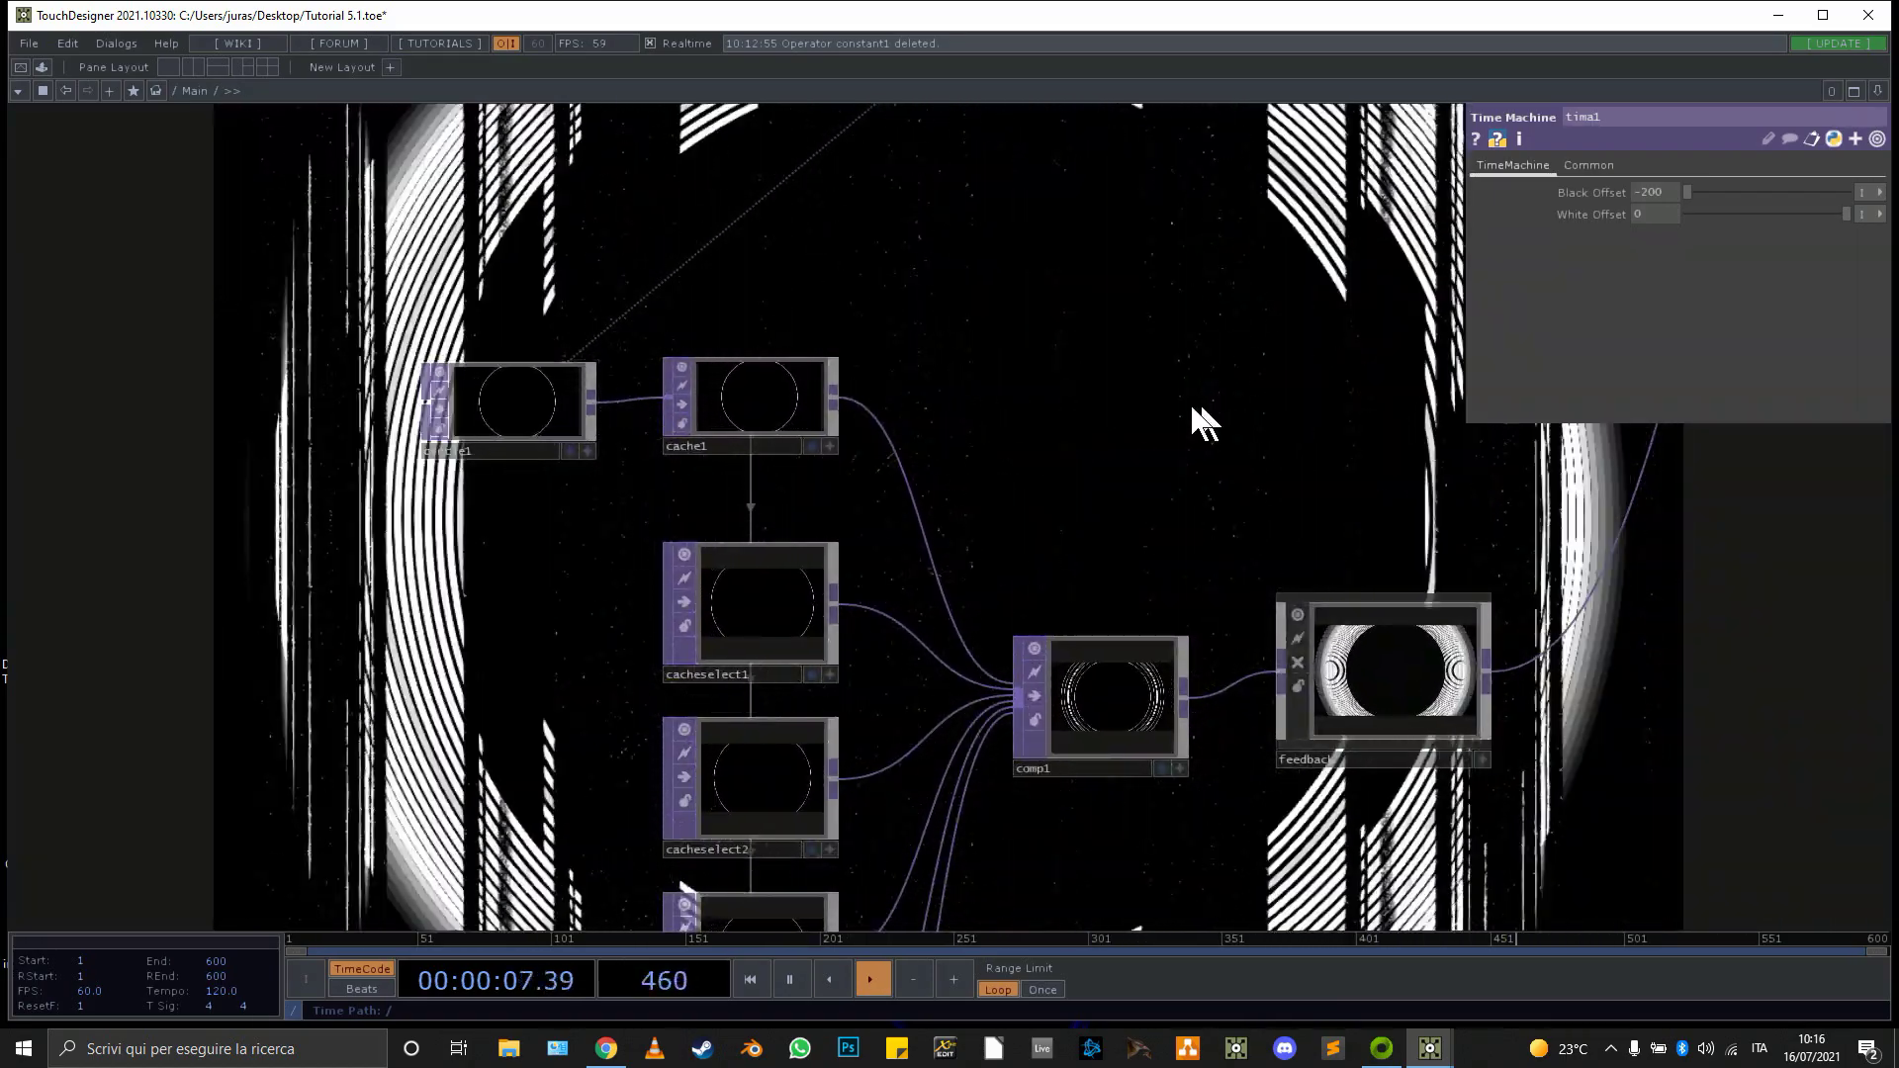
Delete the unconnected moviefilein1 operator above the network
scroll(1177, 415, "down", 4)
left_click_drag(1169, 397, 791, 455)
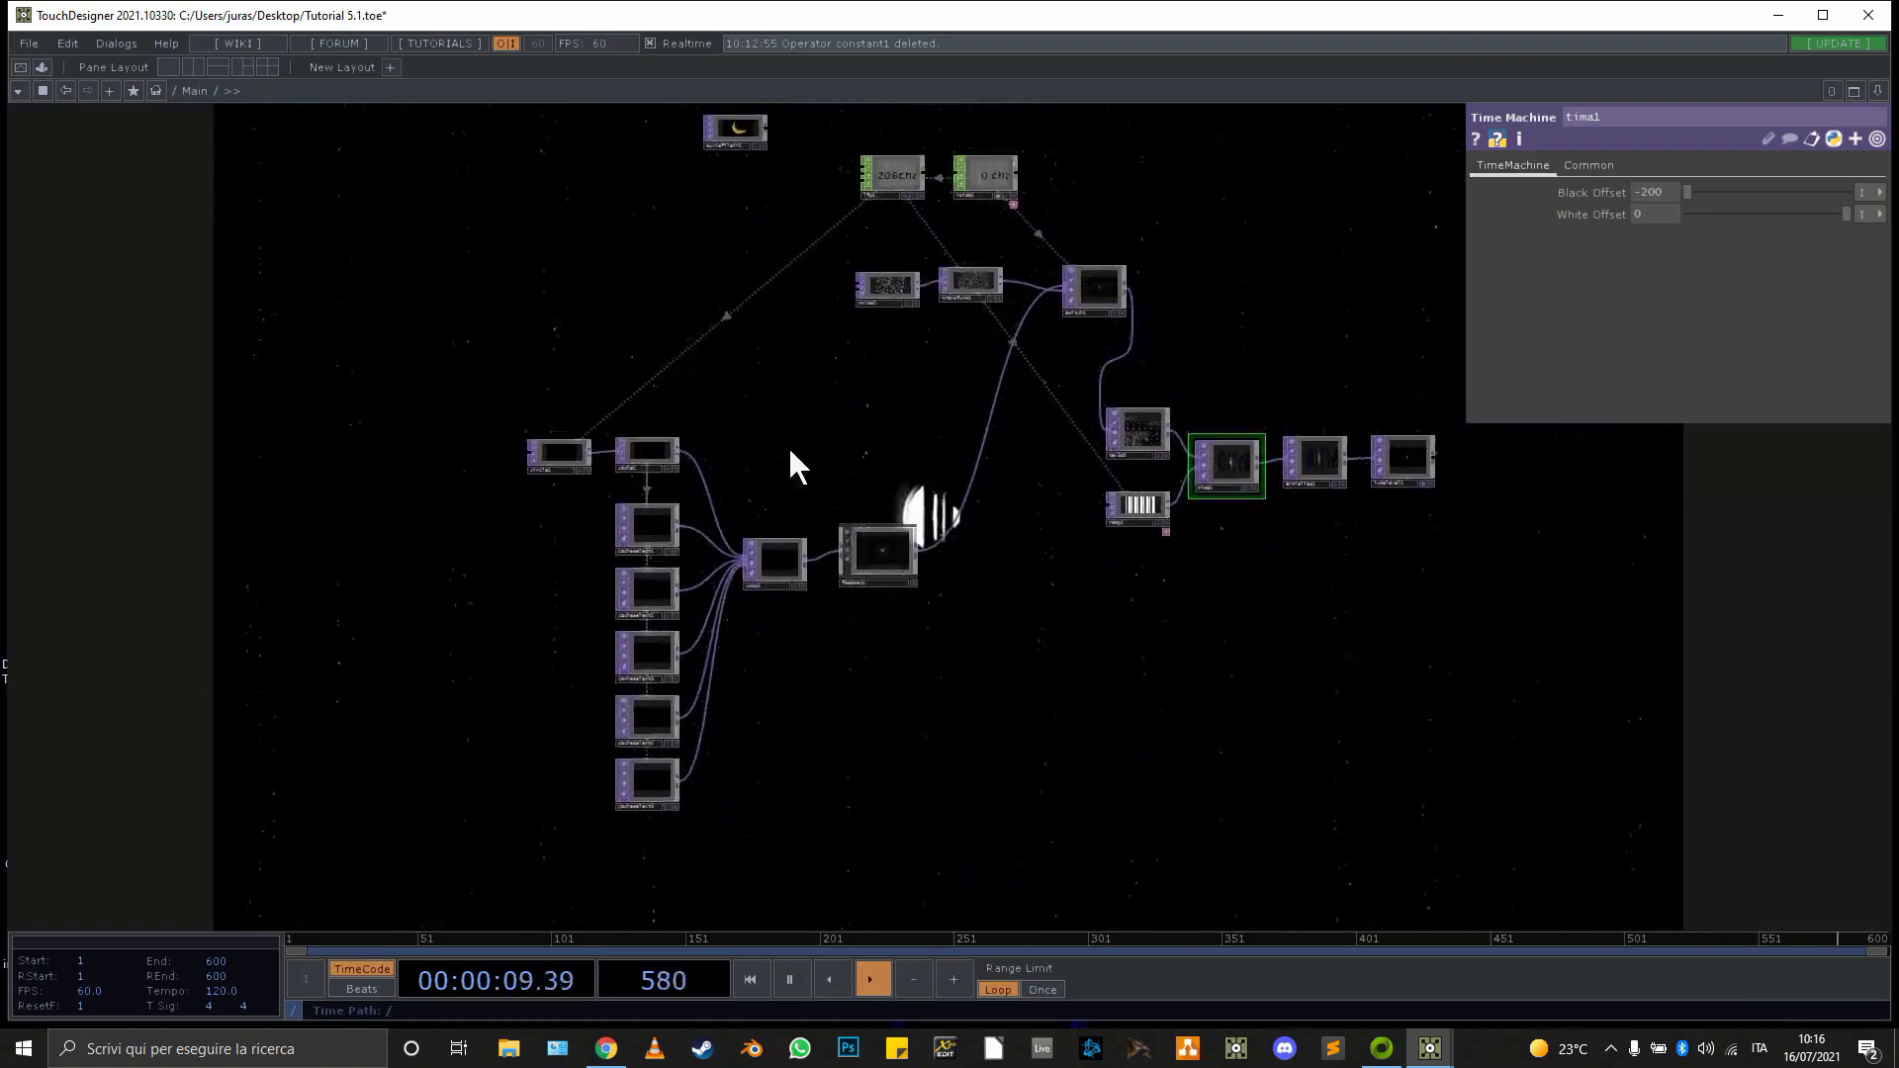
left_click(726, 125)
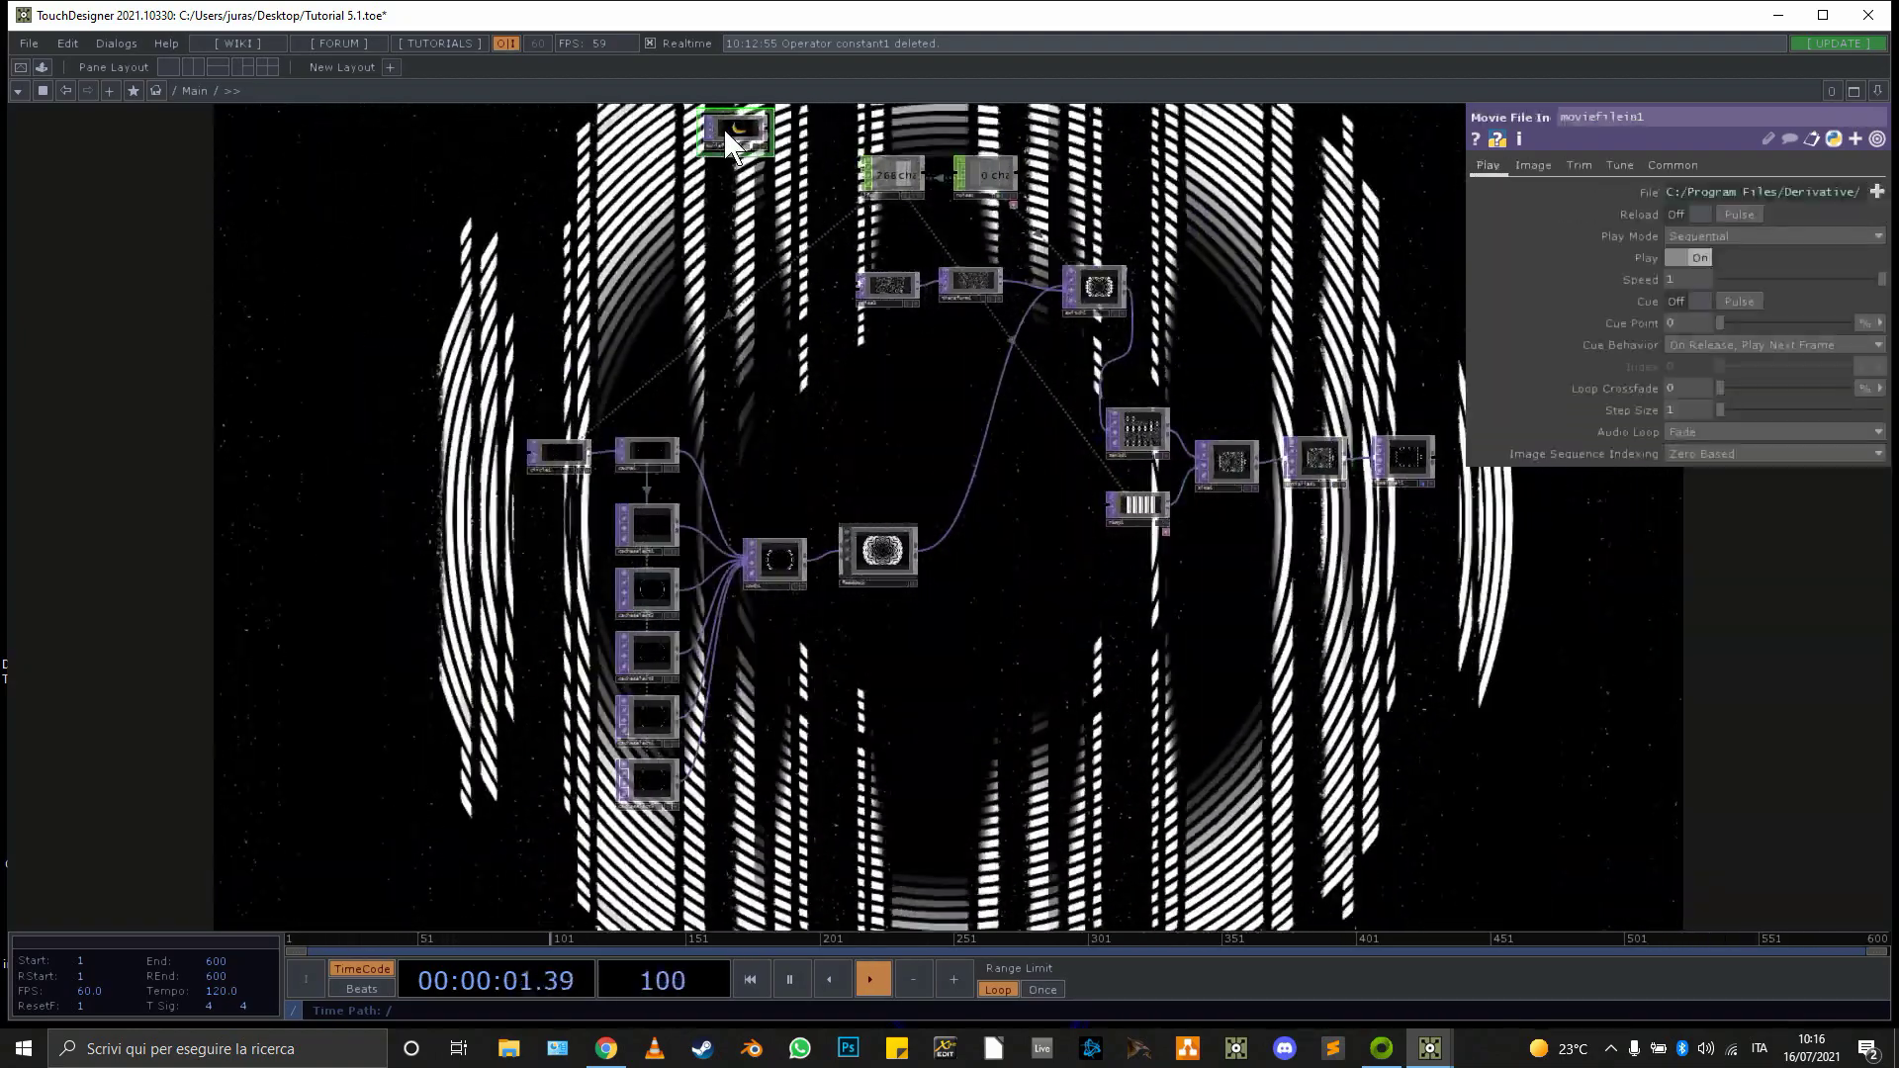
key("Delete")
Show the parameters of the circle1 operator and examine its radius expressions
scroll(542, 428, "up", 4)
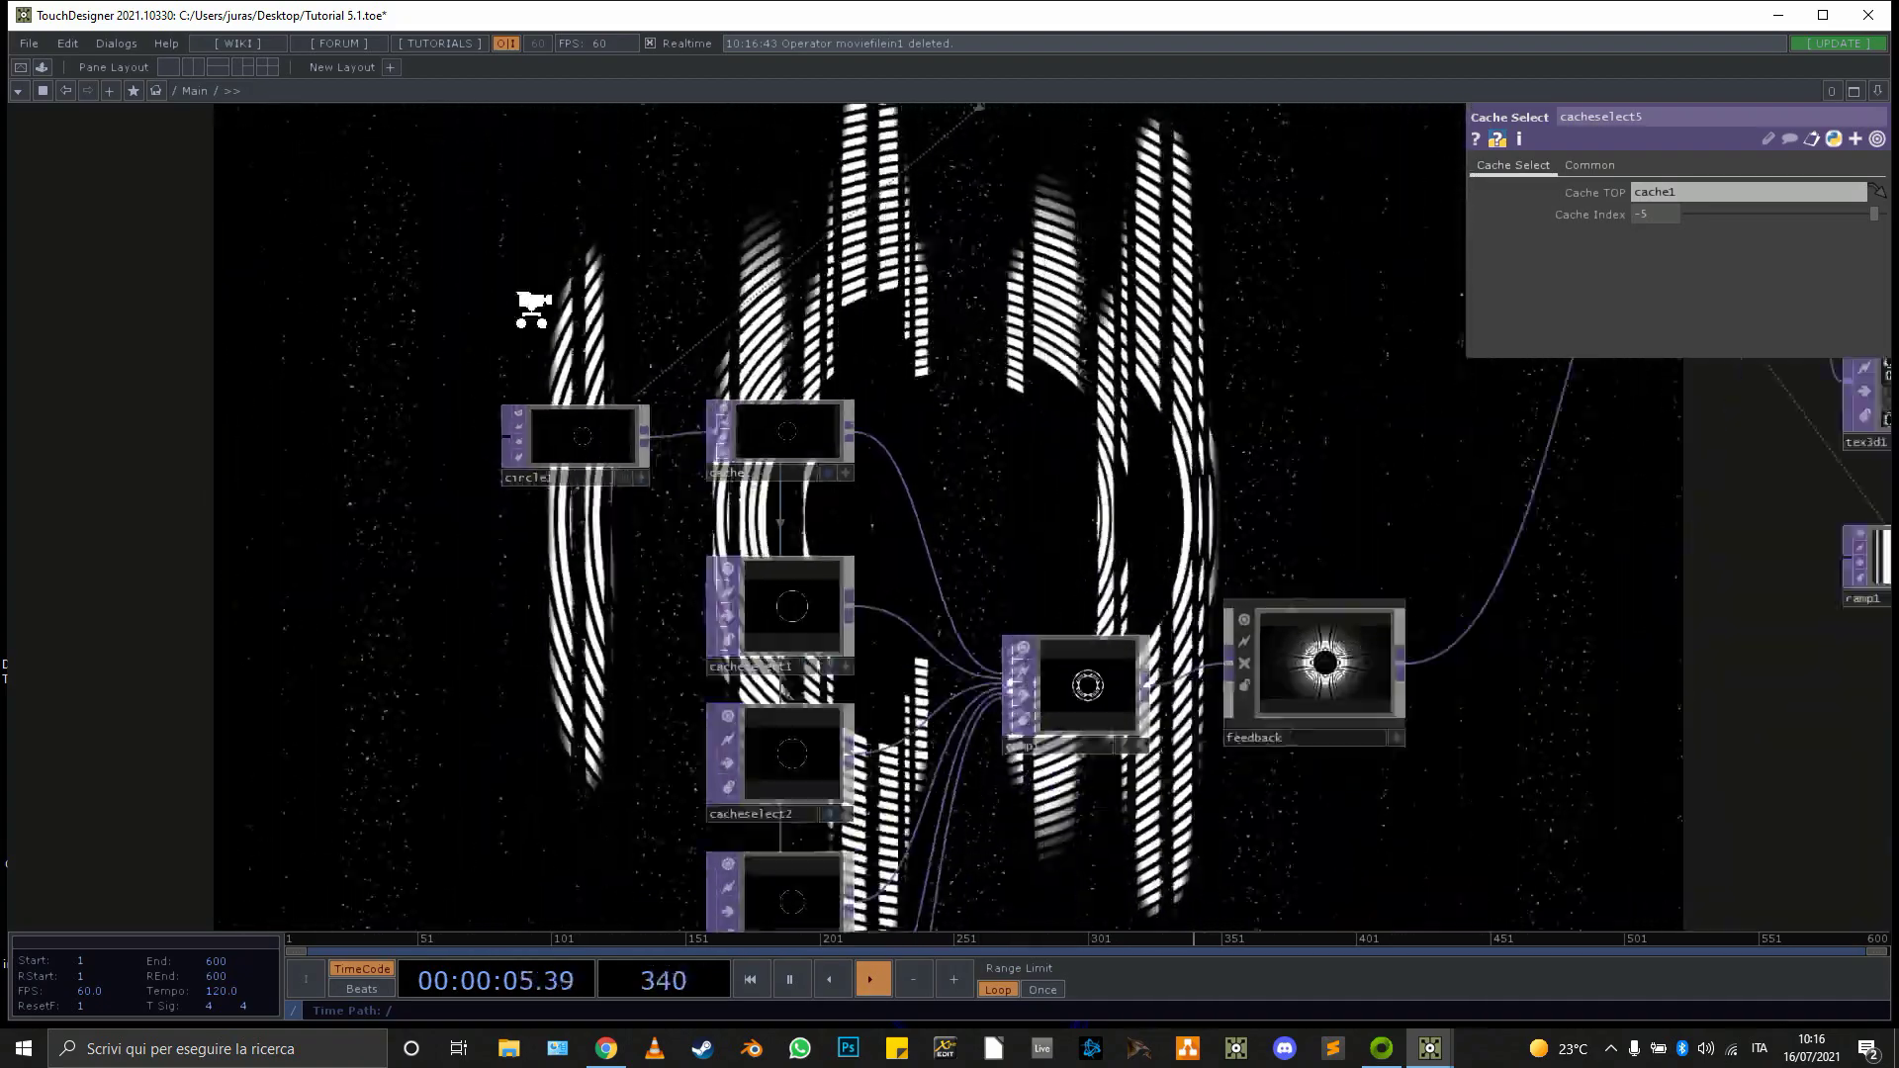
scroll(530, 302, "down", 4)
left_click_drag(1081, 398, 666, 309)
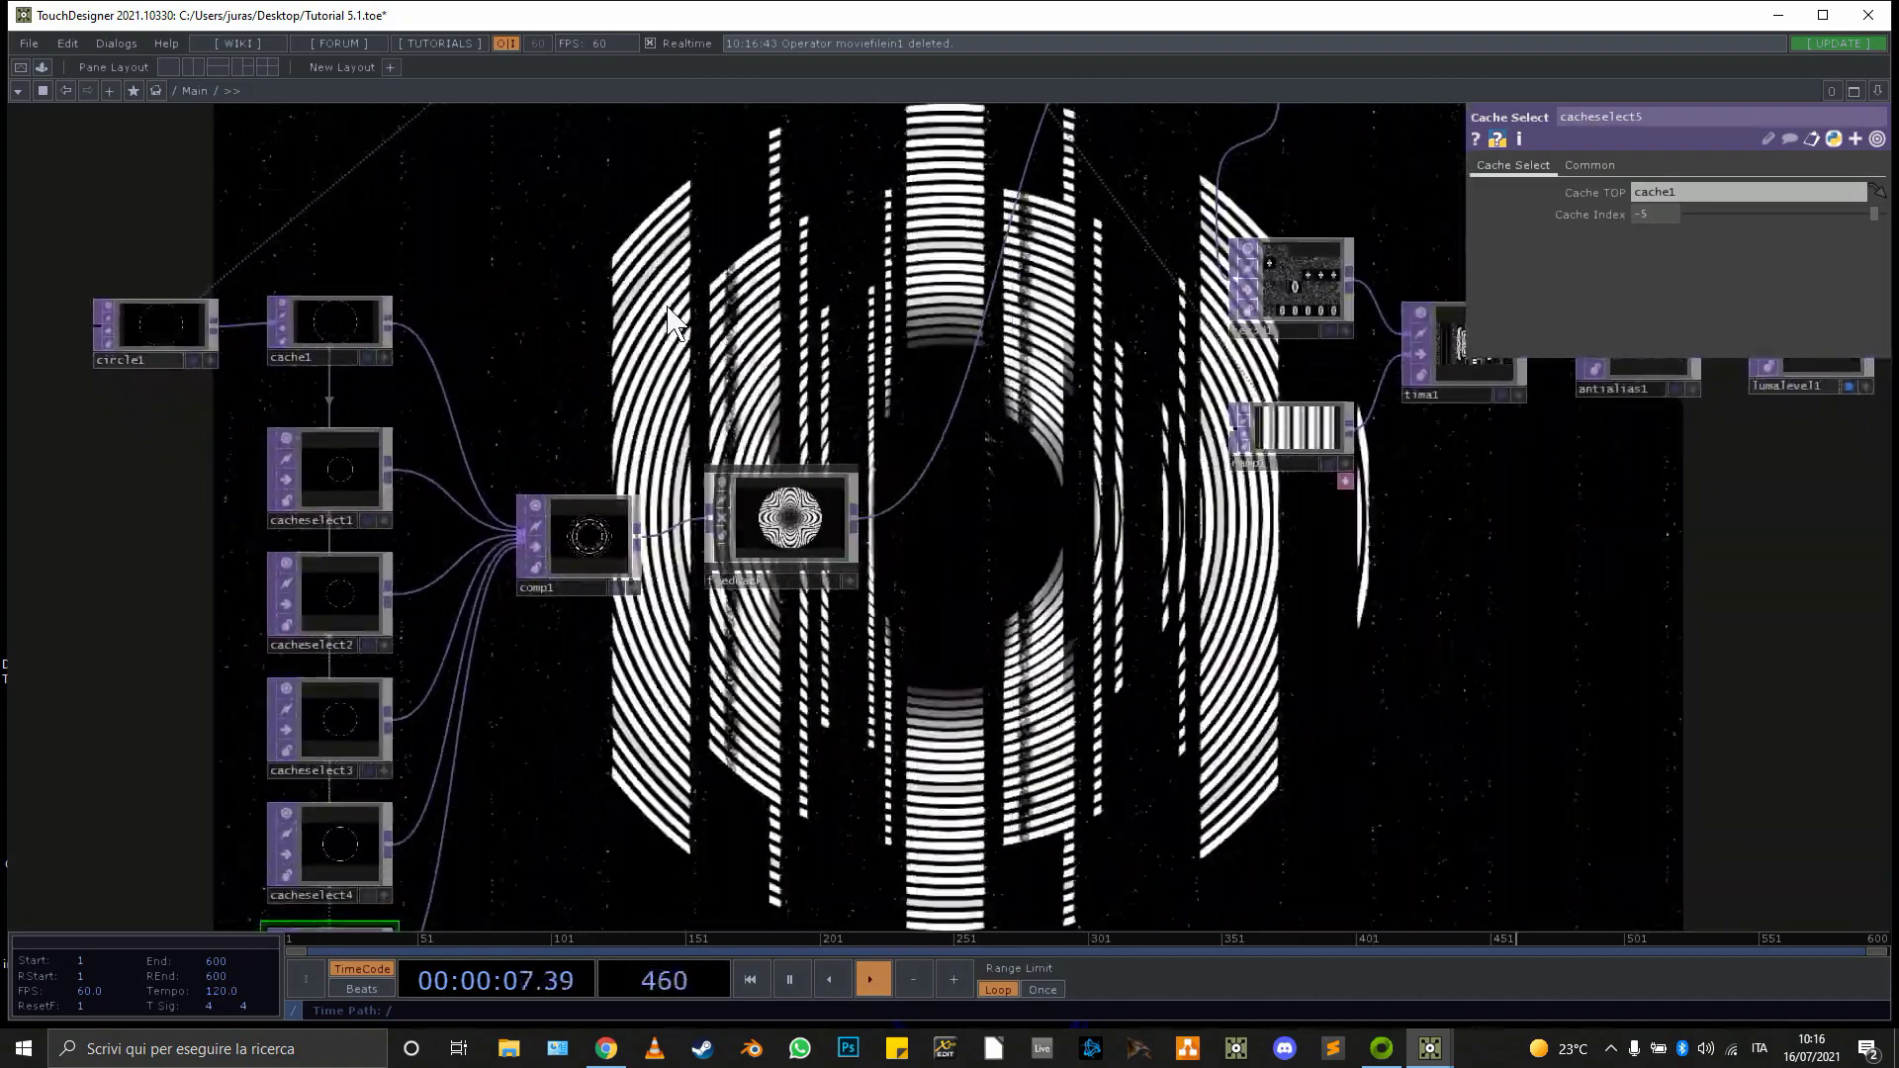
scroll(1518, 488, "down", 5)
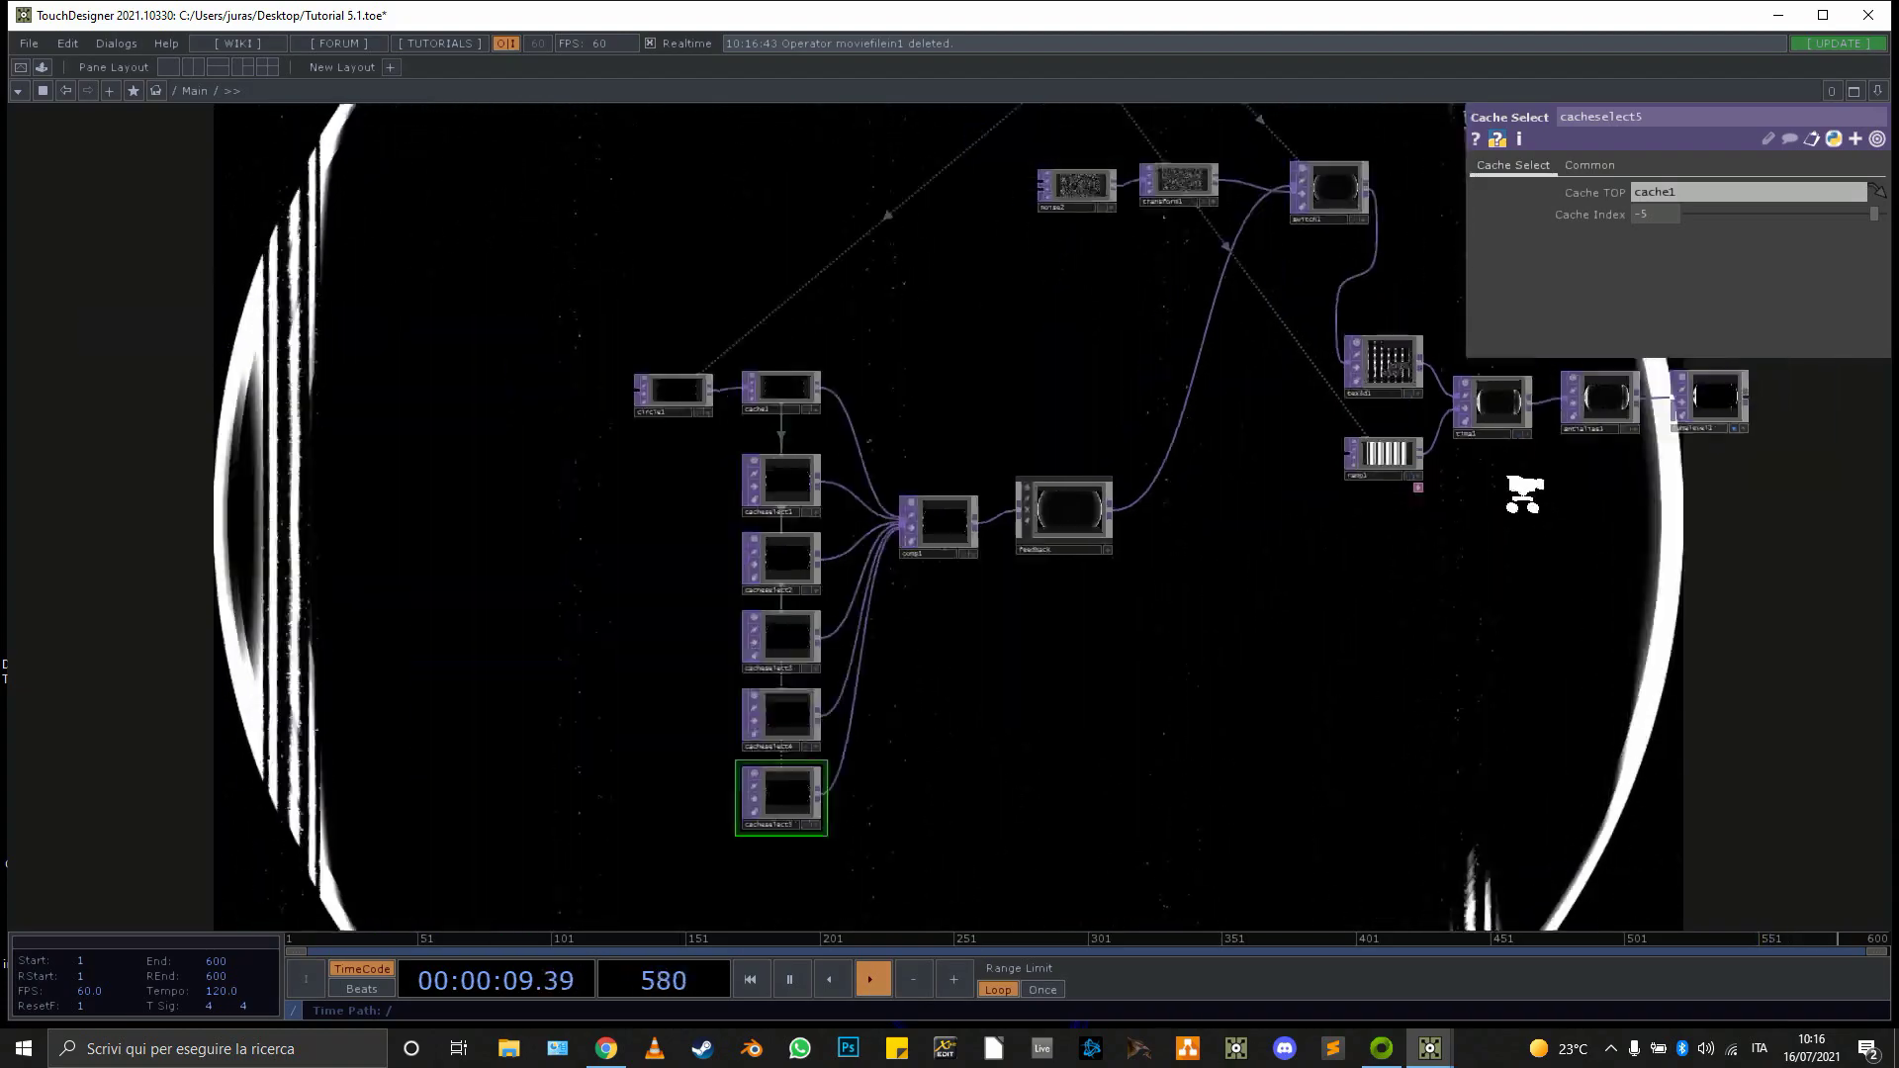
scroll(839, 324, "up", 8)
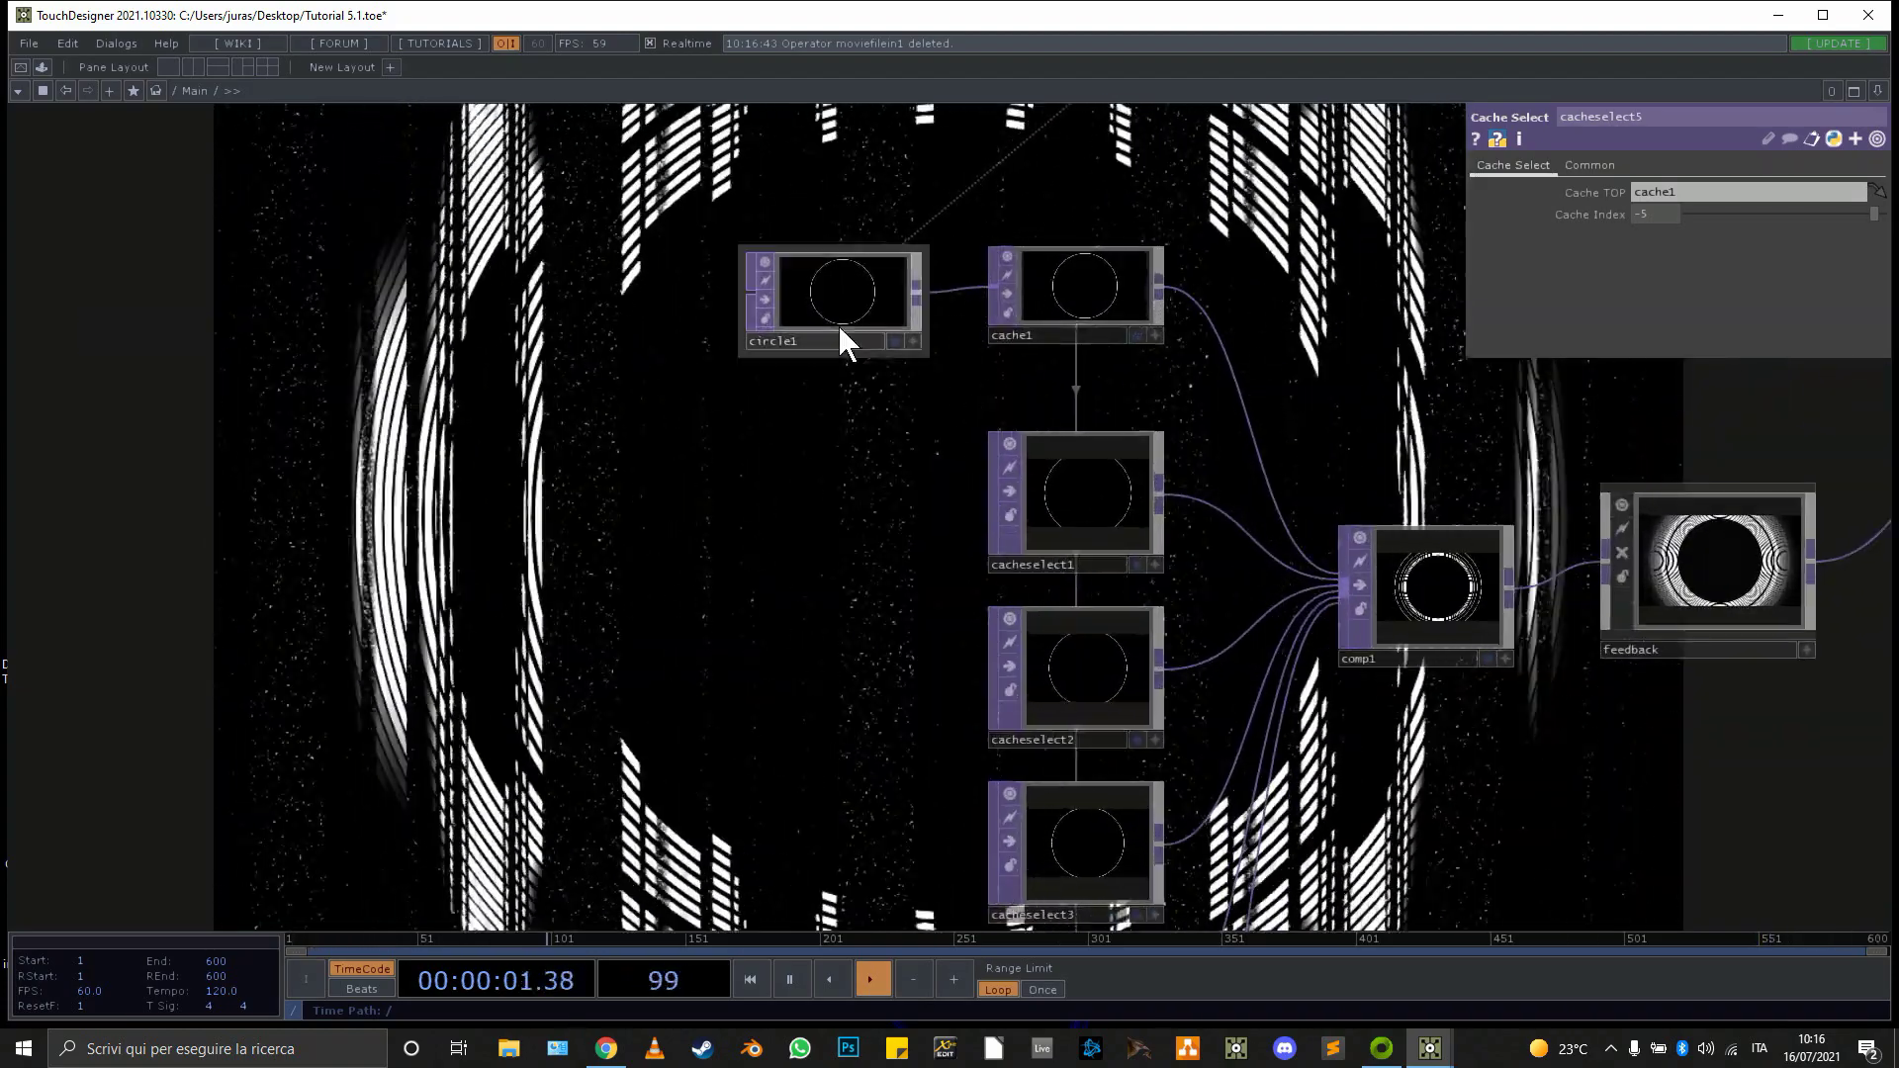
left_click(805, 408)
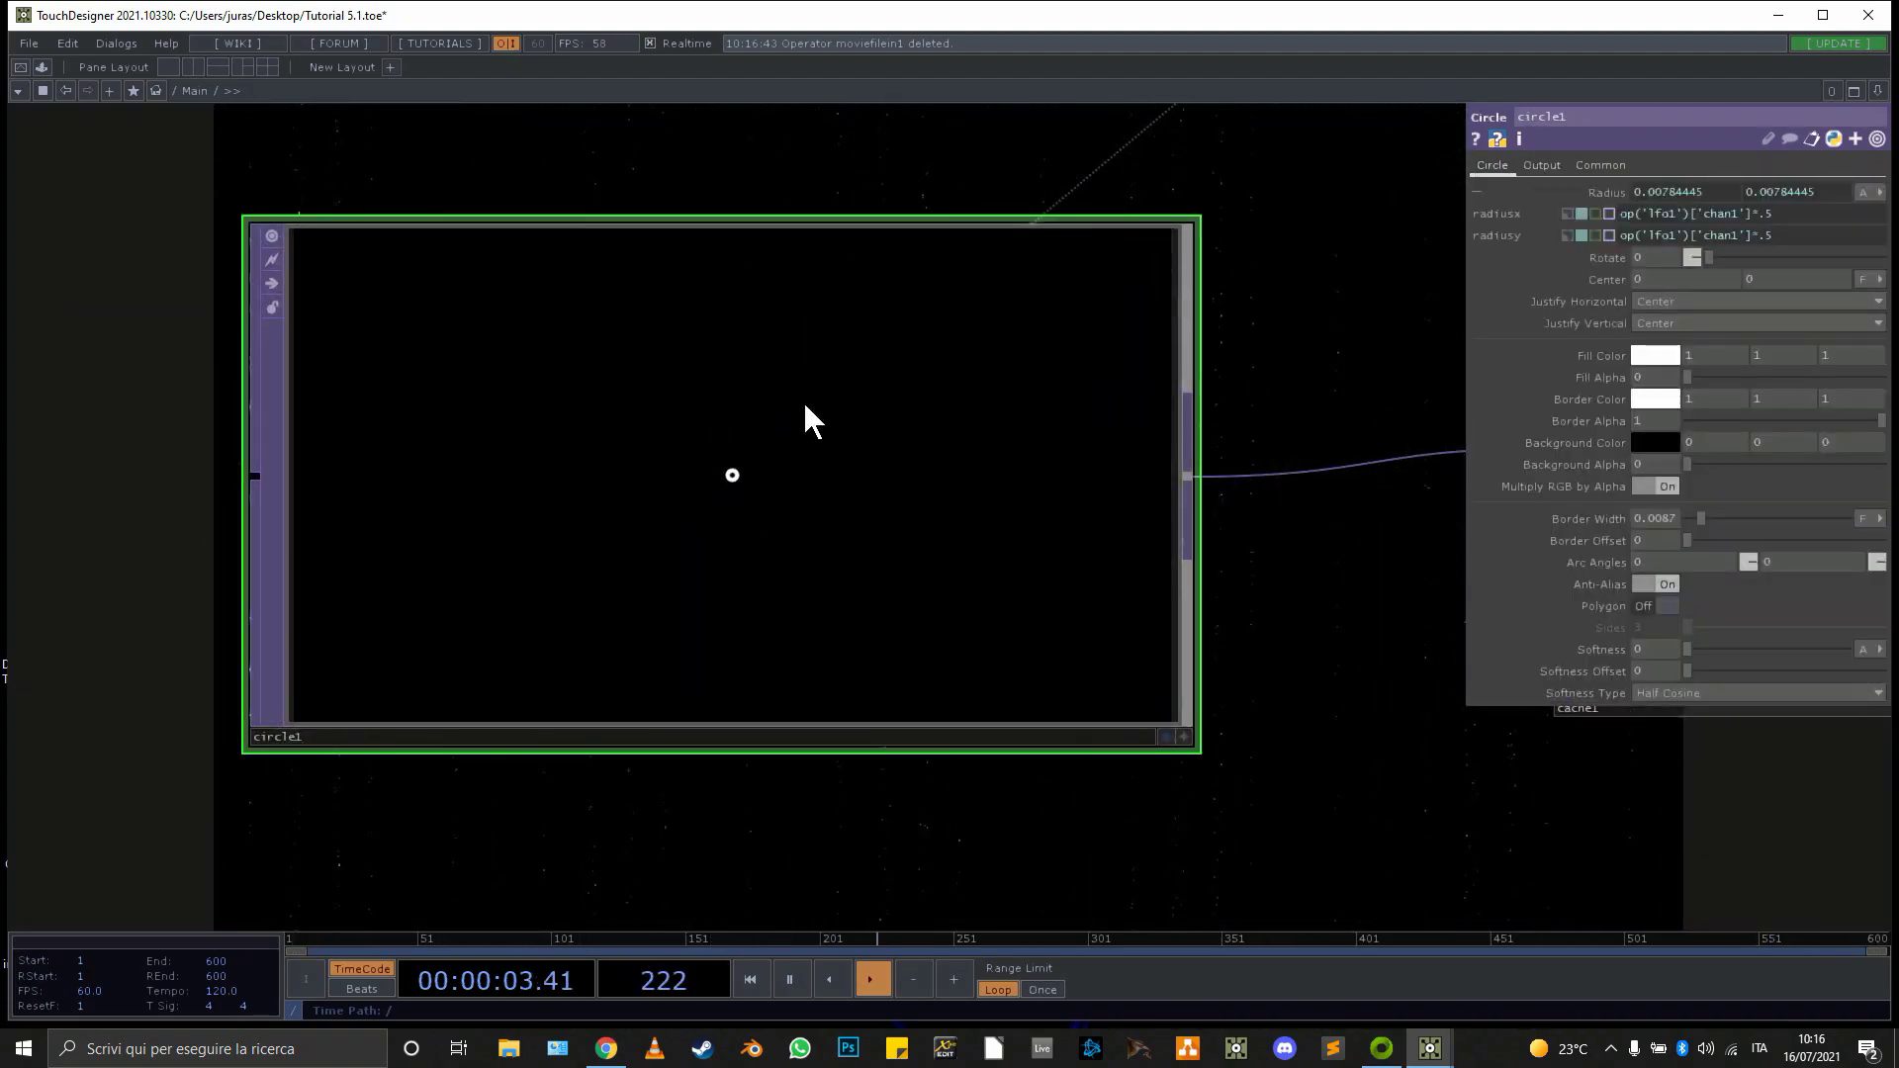
scroll(805, 405, "down", 5)
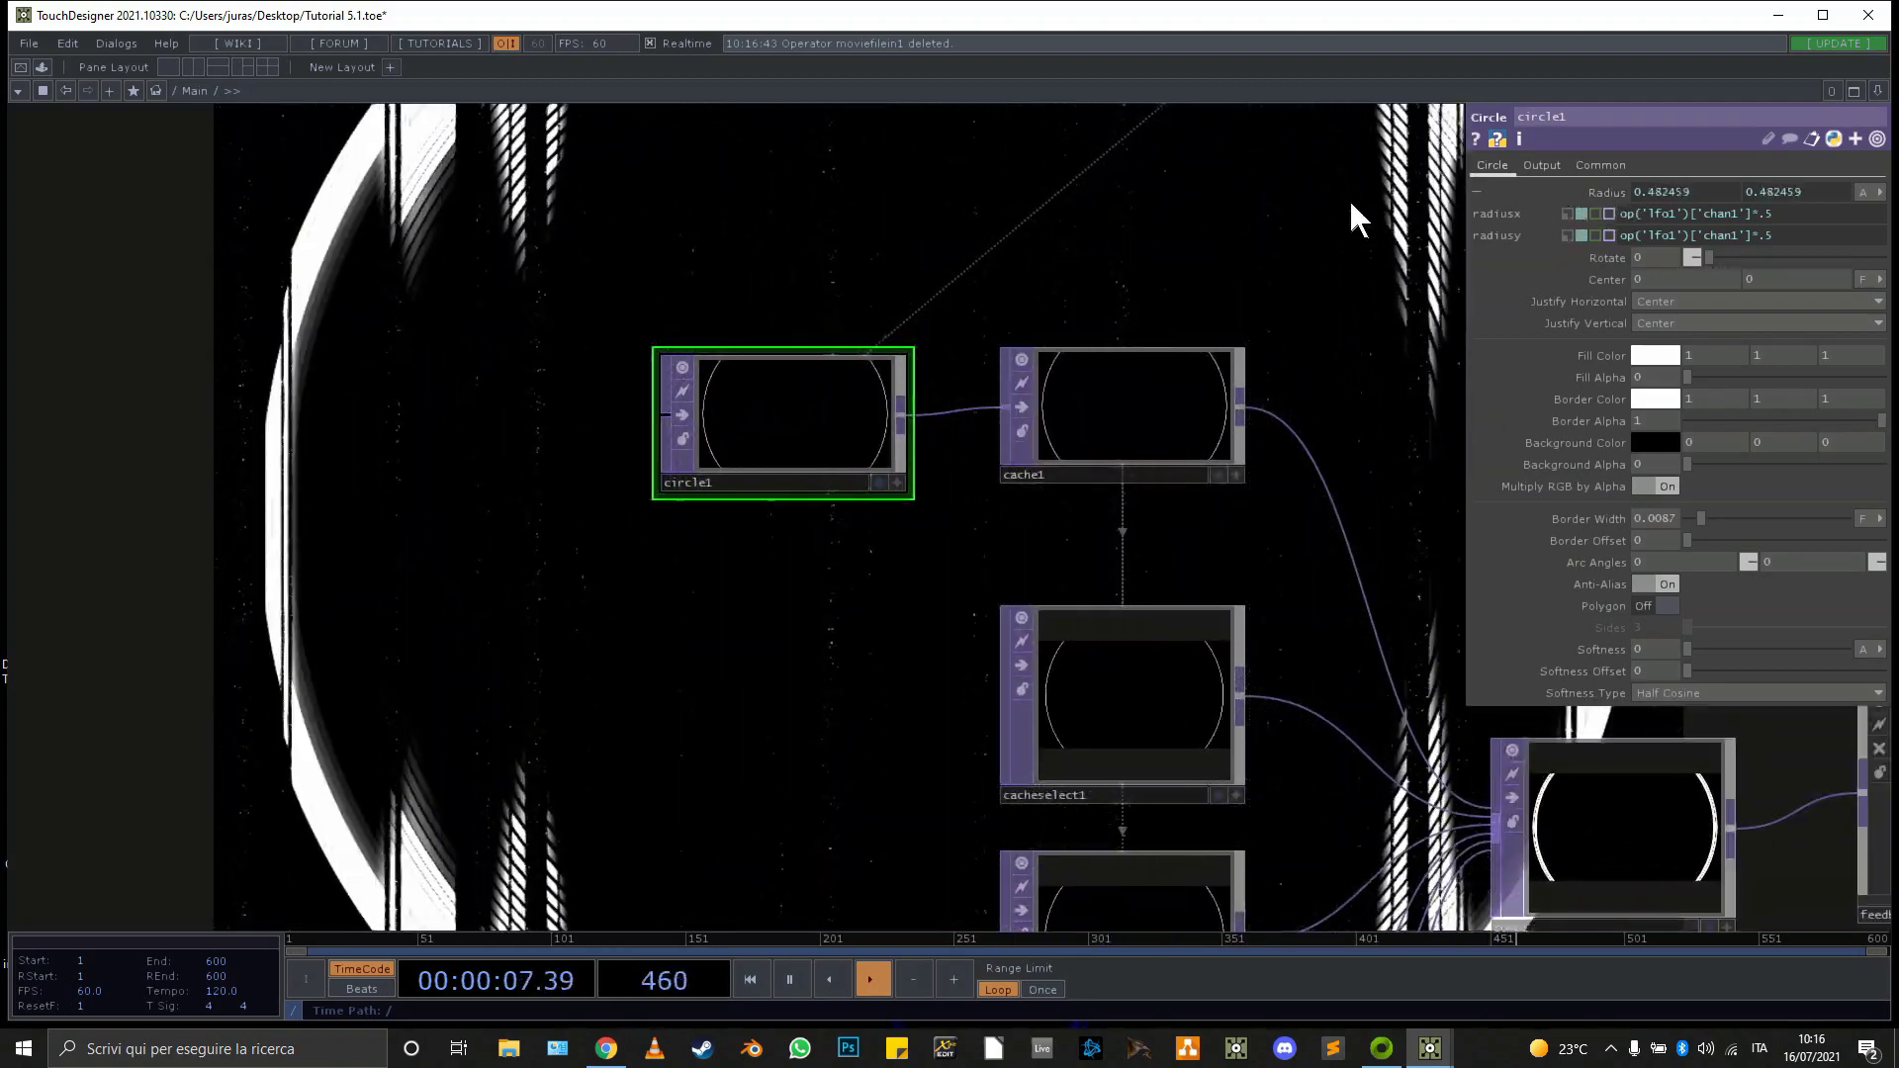
left_click_drag(1315, 209, 1074, 341)
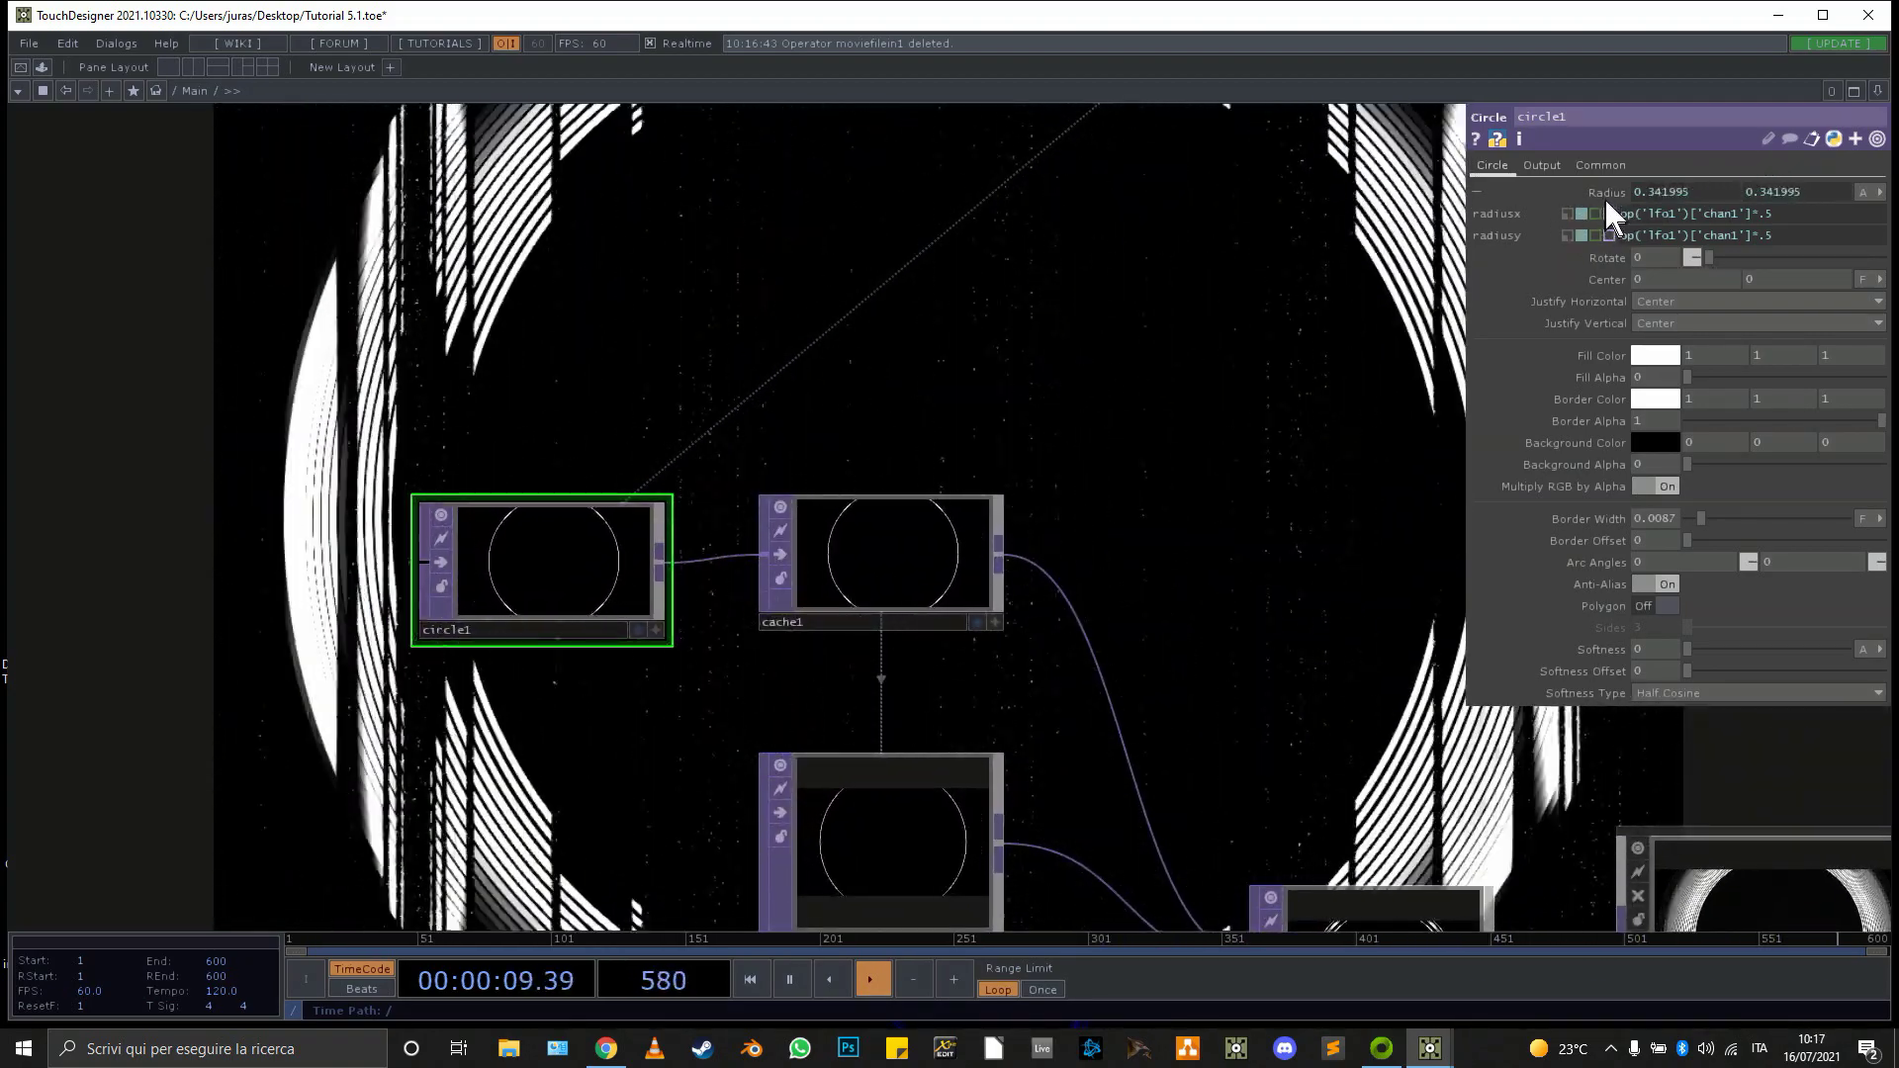
Show the parameters of the lfo1 operator that drives the circle's radius
left_click_drag(1183, 285, 668, 641)
scroll(902, 531, "down", 7)
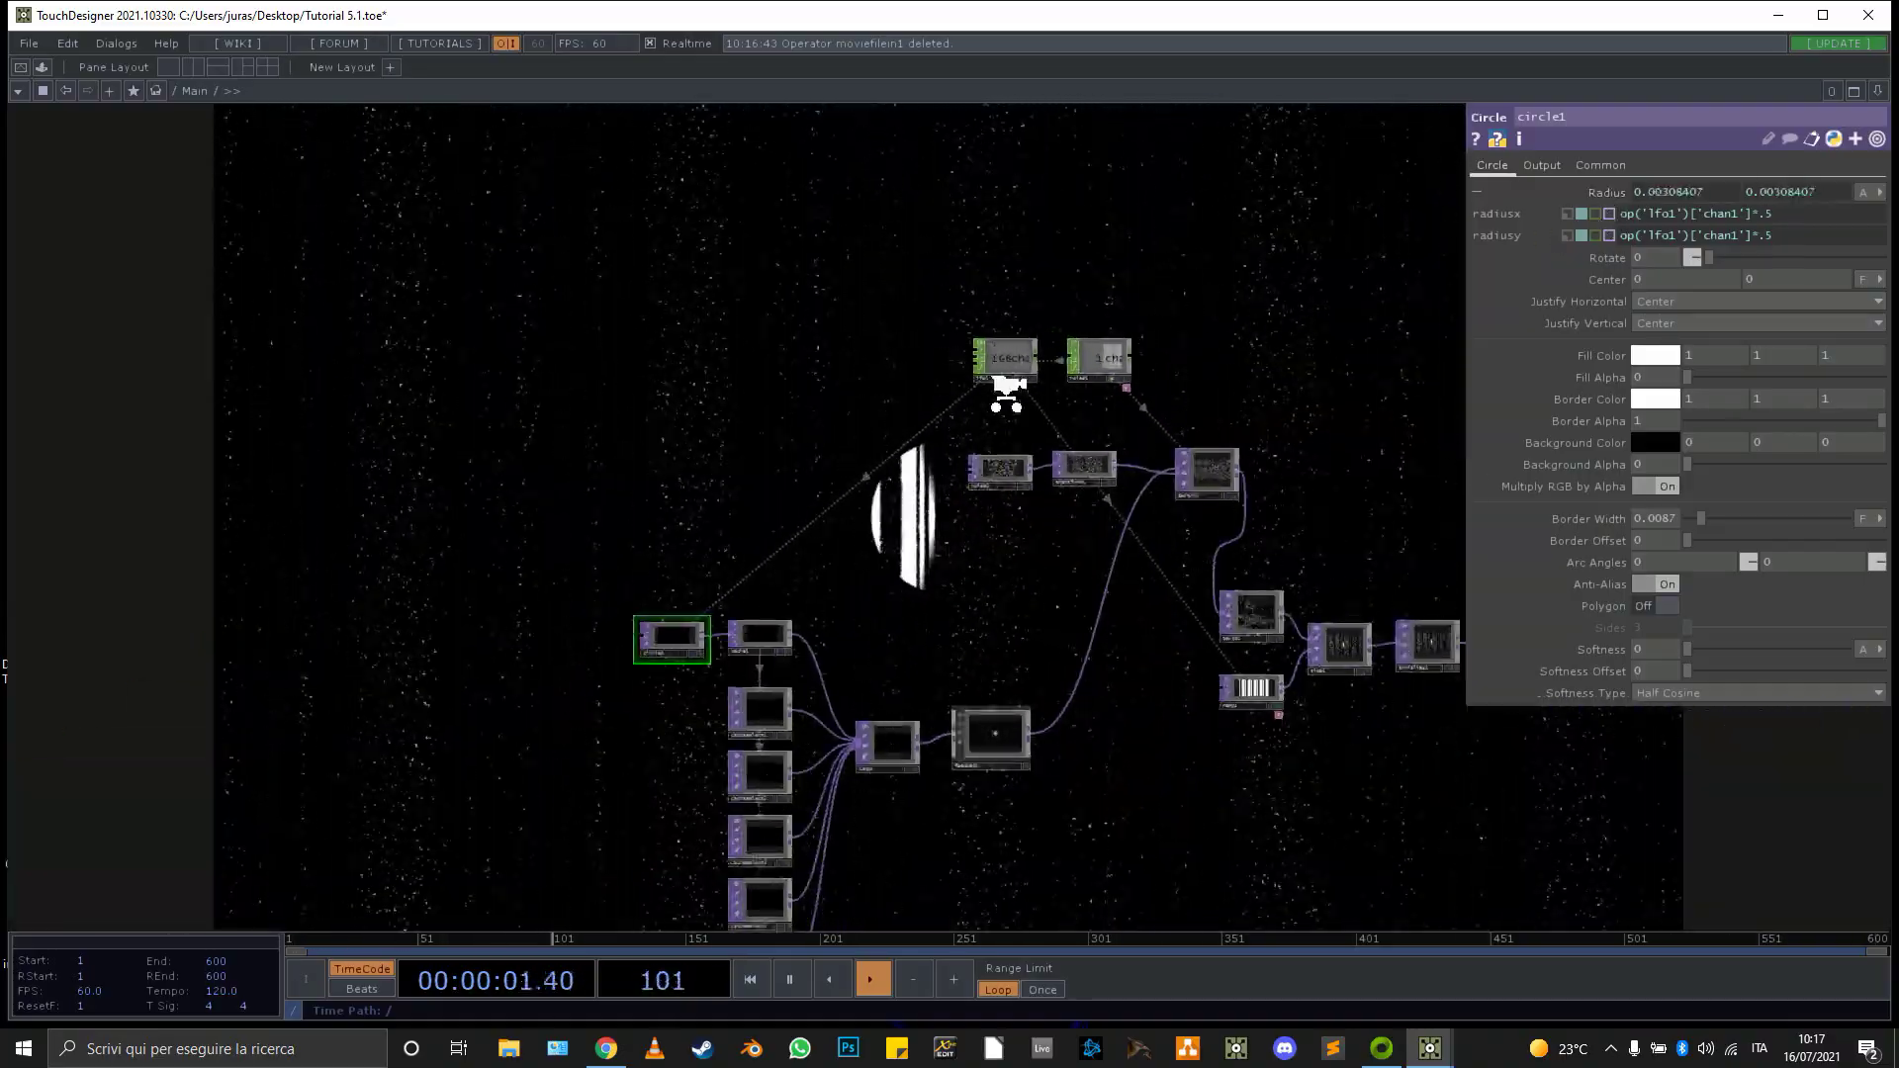
scroll(1005, 389, "up", 7)
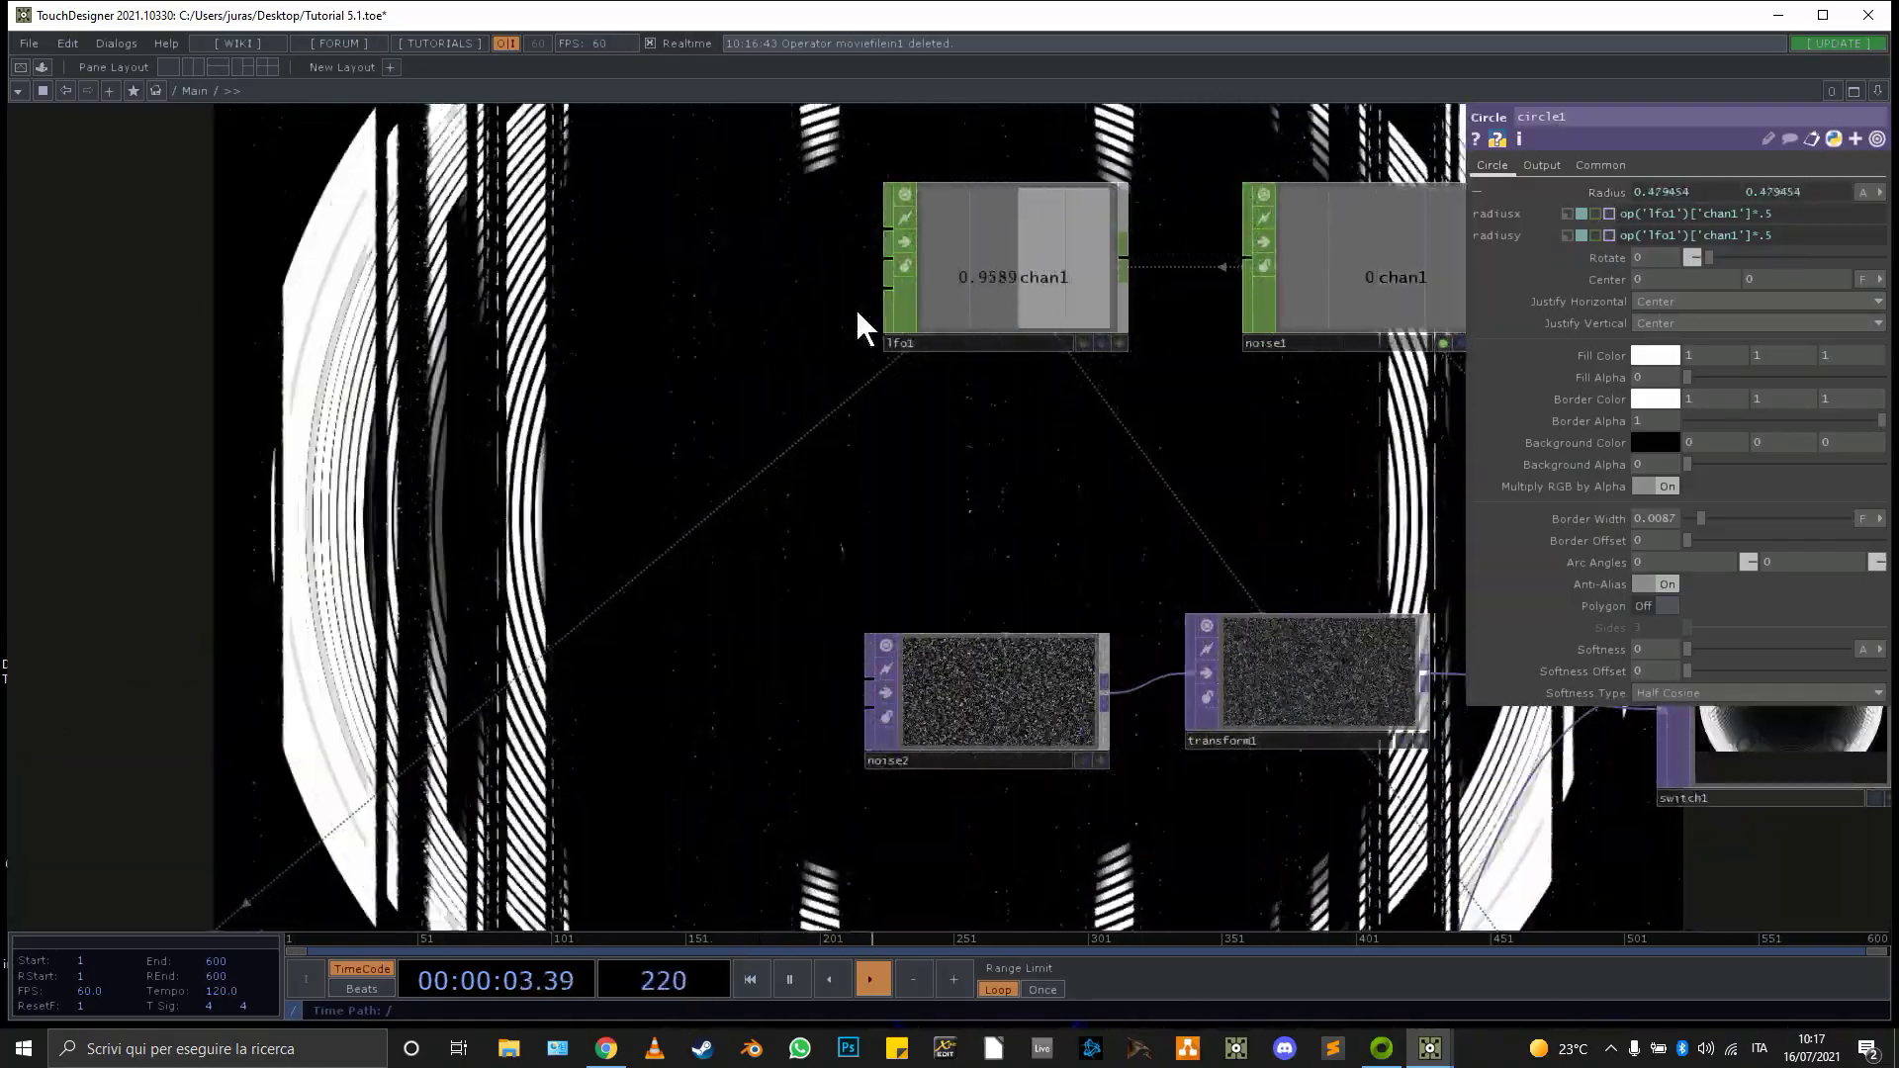
left_click(1029, 269)
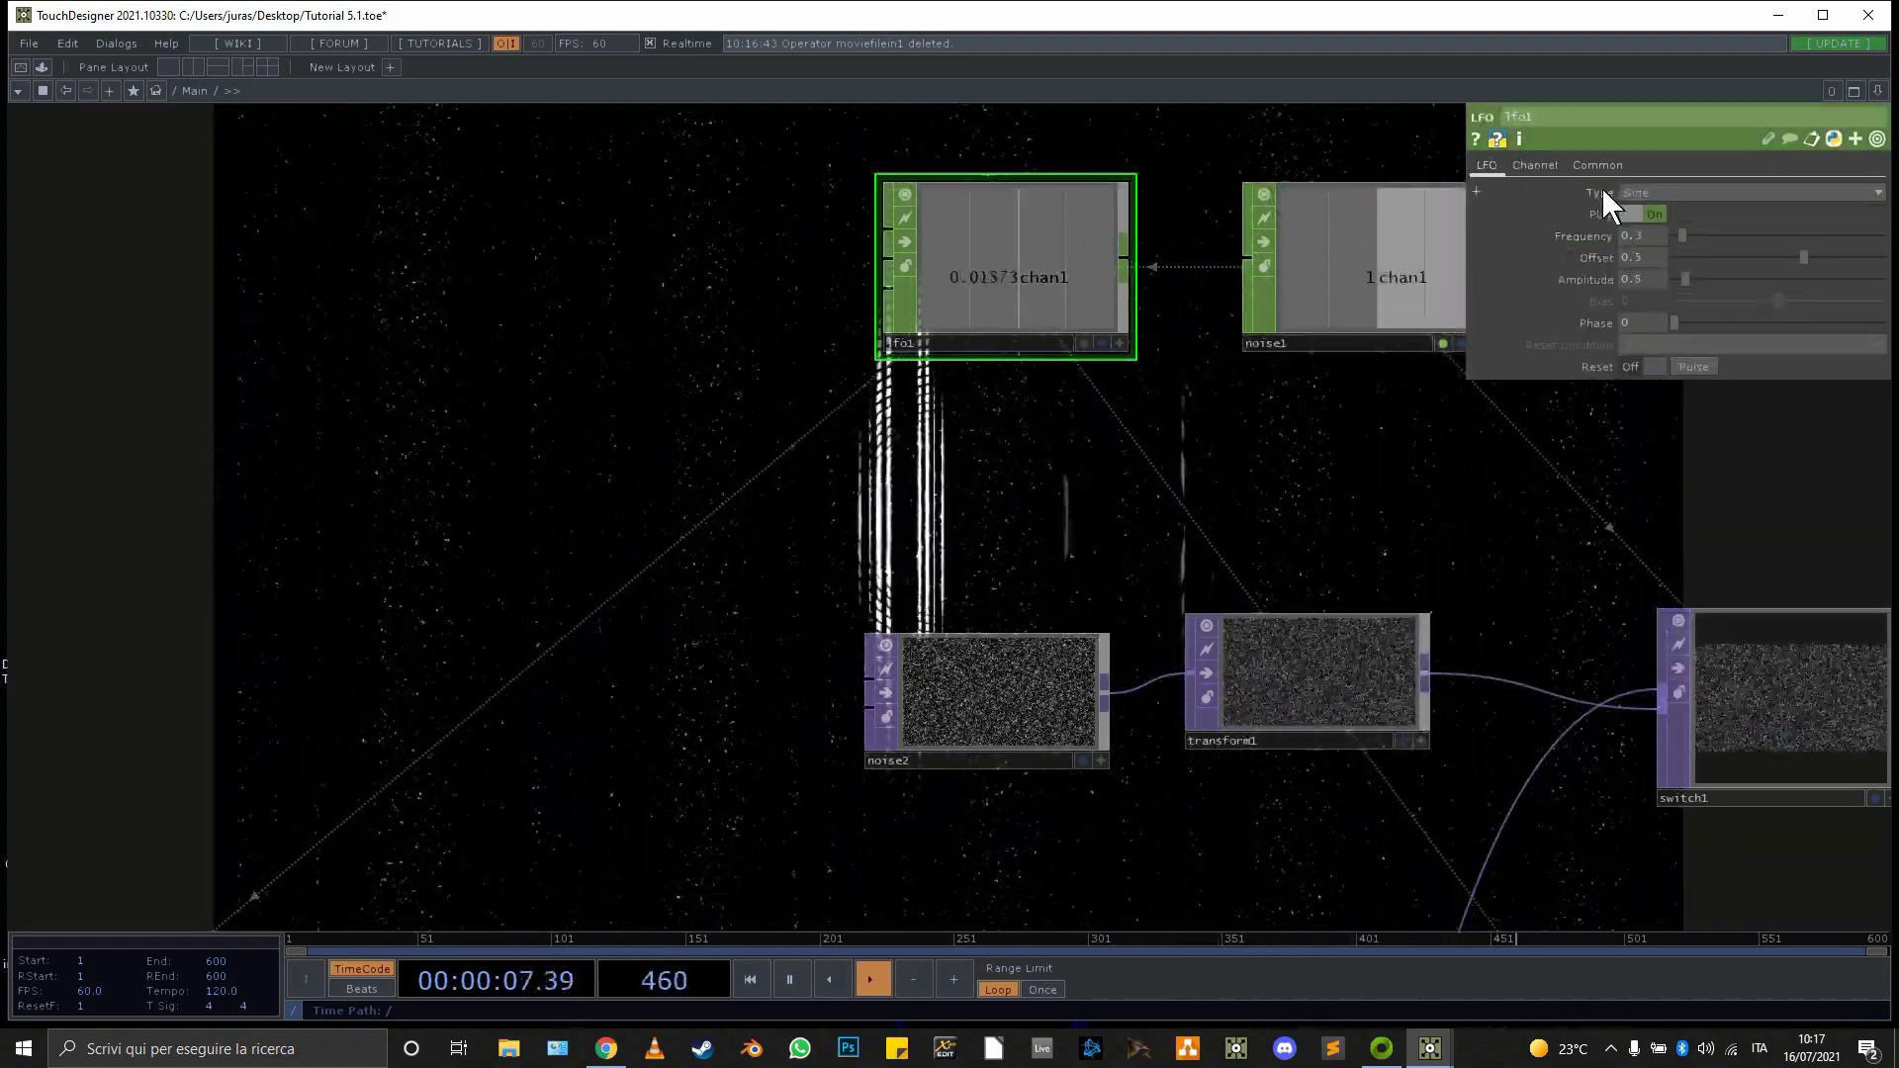
Show the parameters of the noise1 CHOP and examine its link to switch1
left_click_drag(1232, 477, 908, 520)
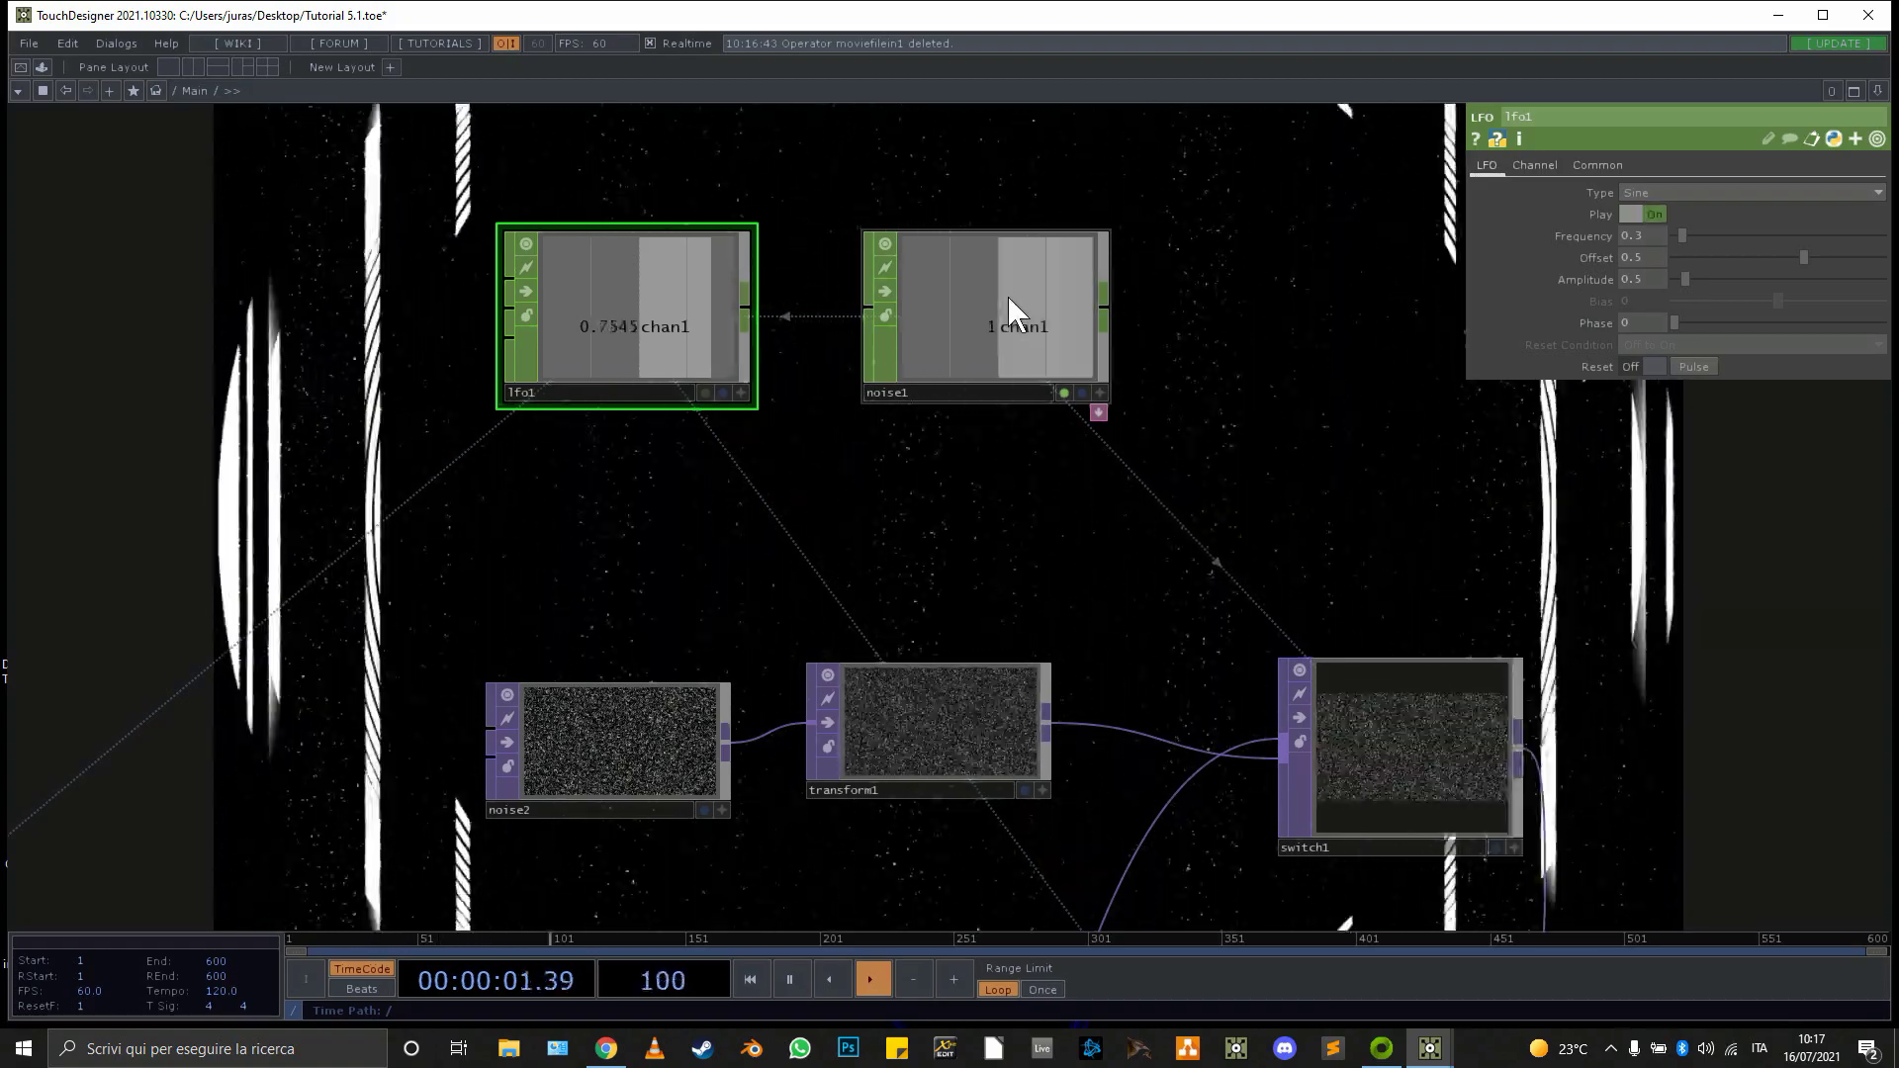
left_click(1007, 296)
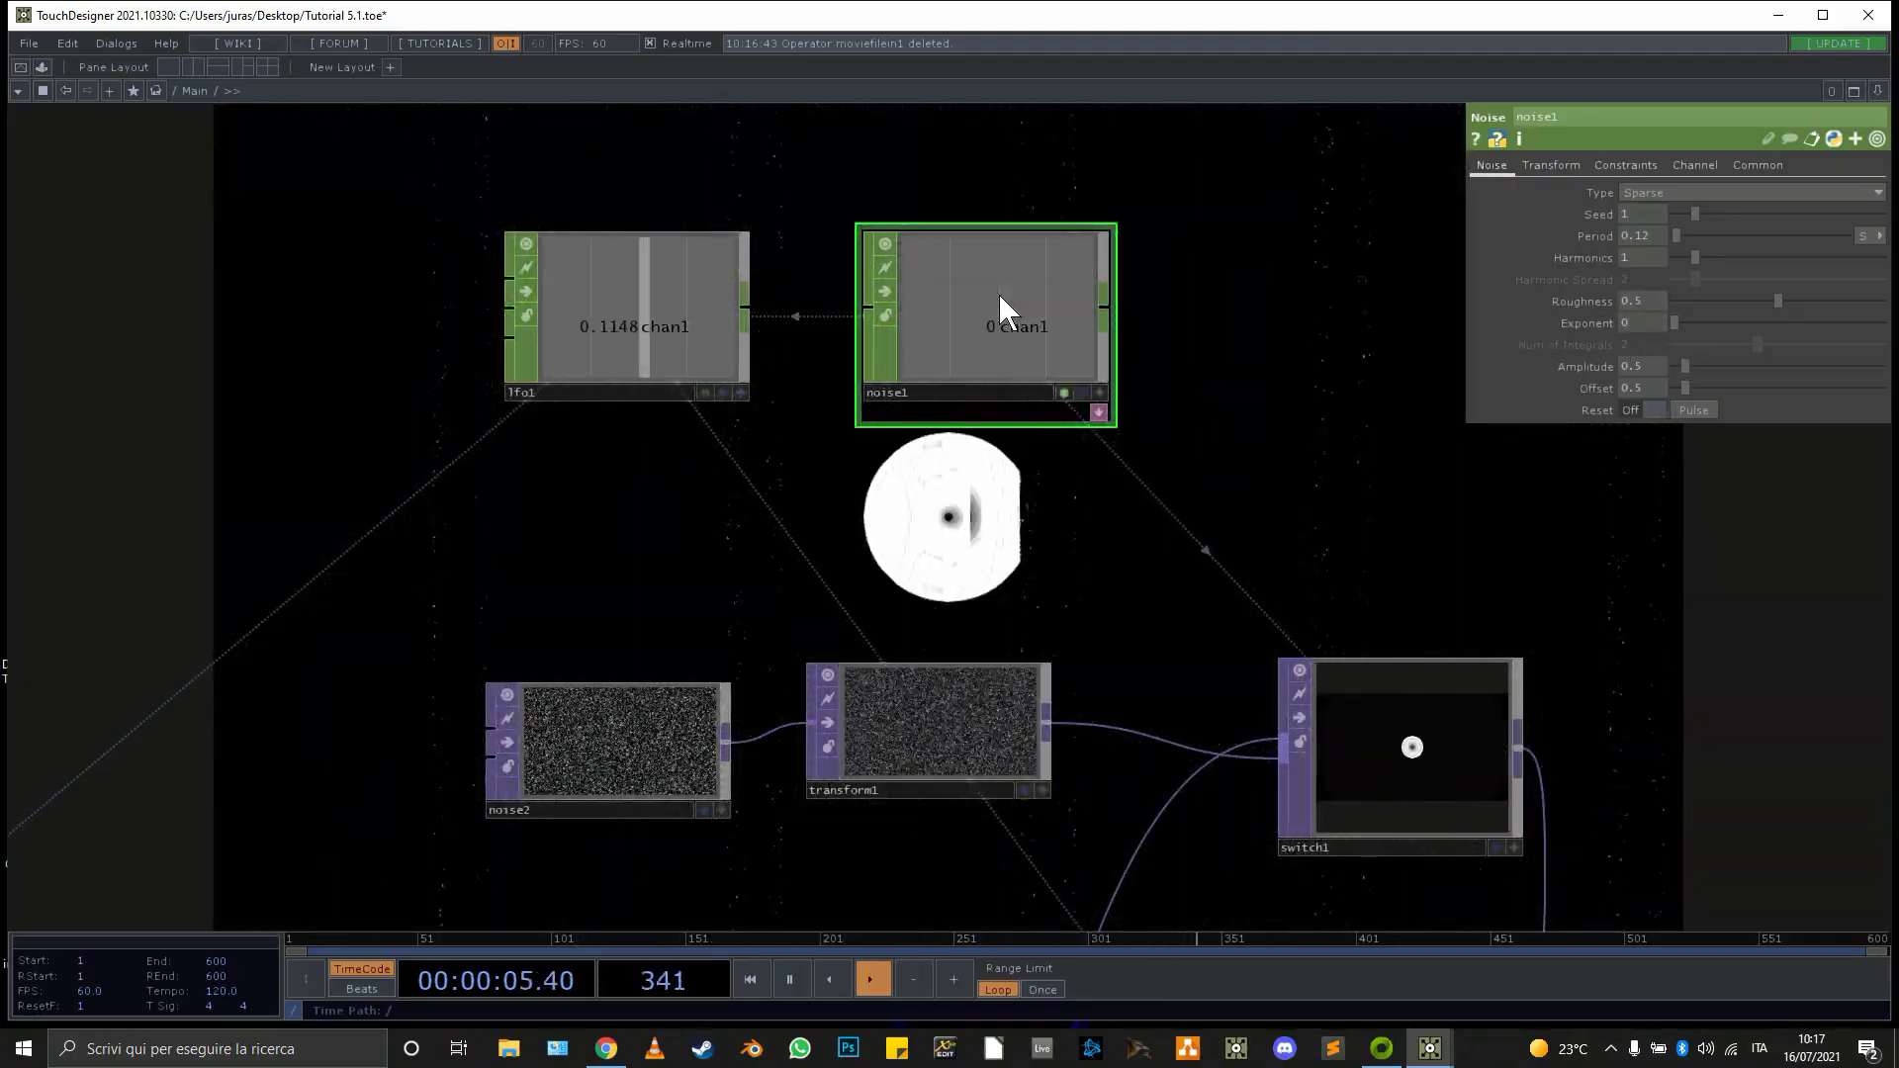
scroll(1057, 561, "down", 2)
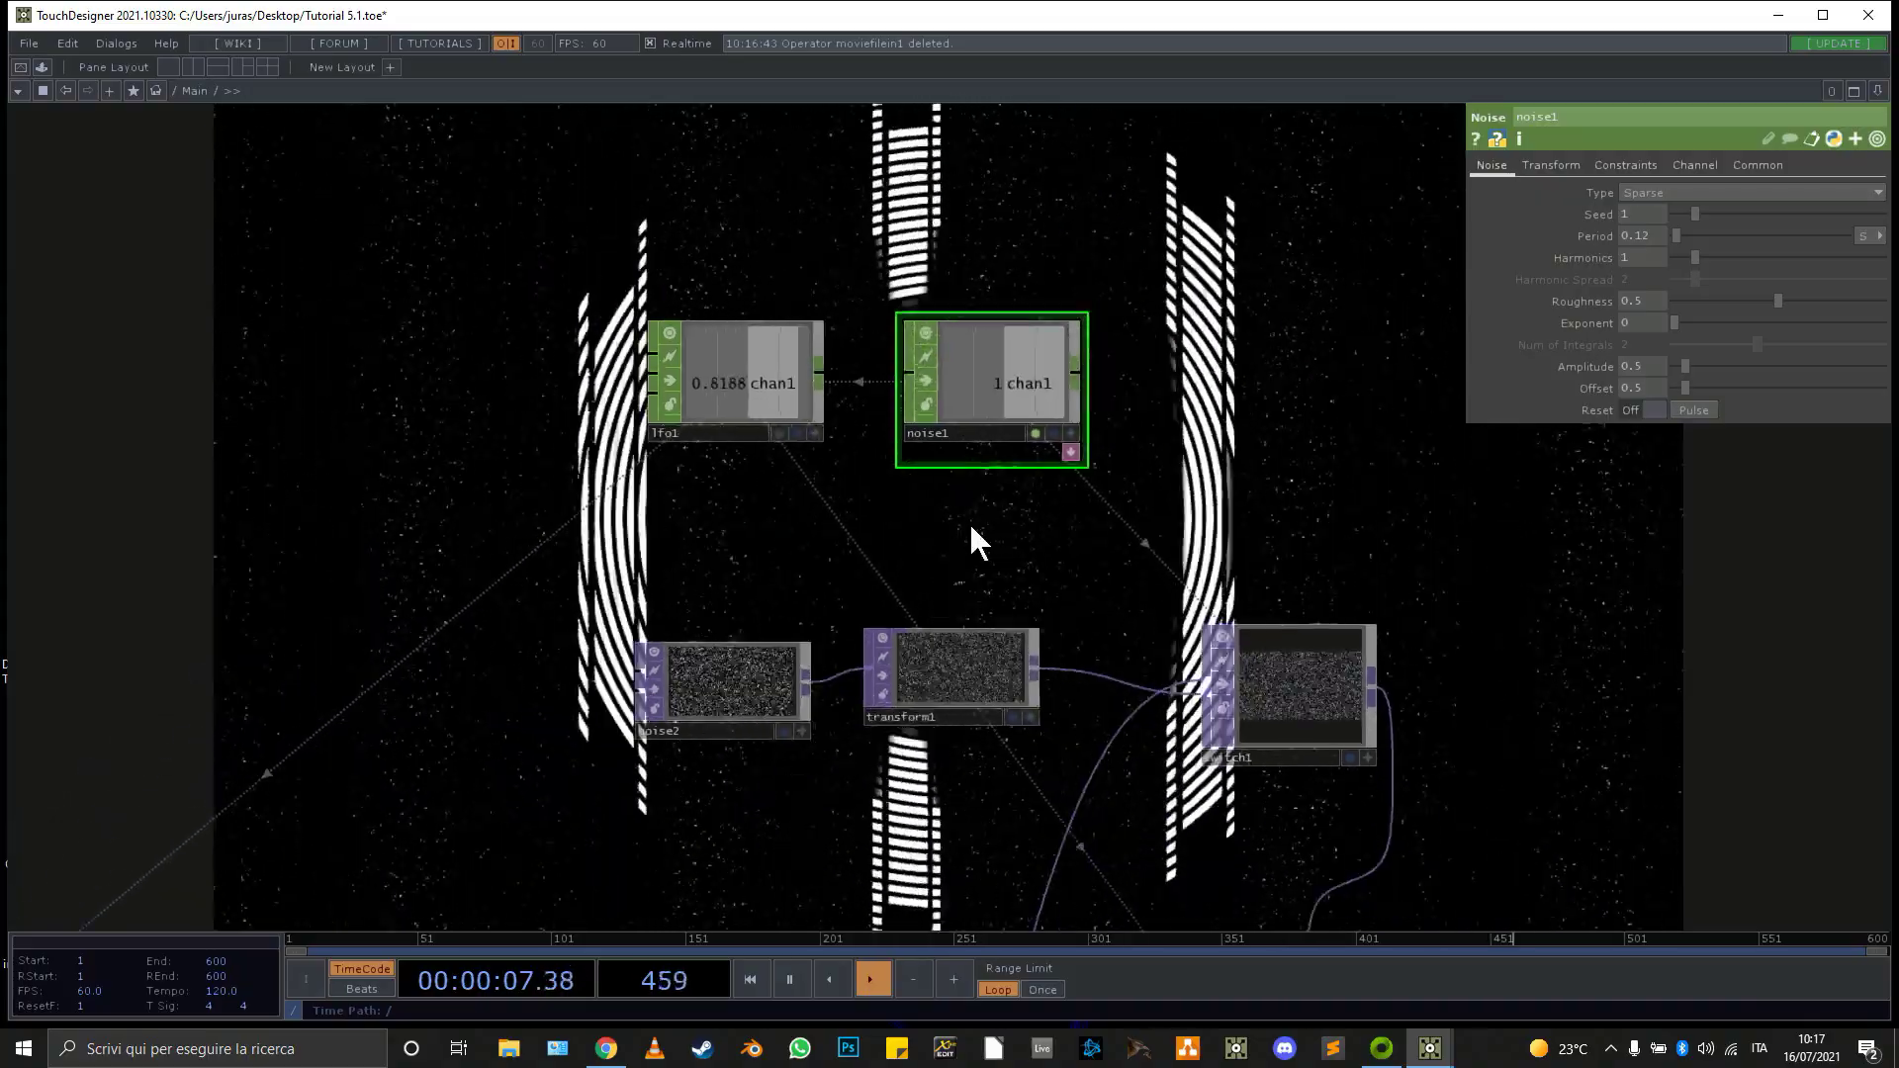
Return to circle1 and show the parameters of the cache1 operator connected to it
left_click_drag(913, 760, 890, 209)
scroll(831, 407, "down", 5)
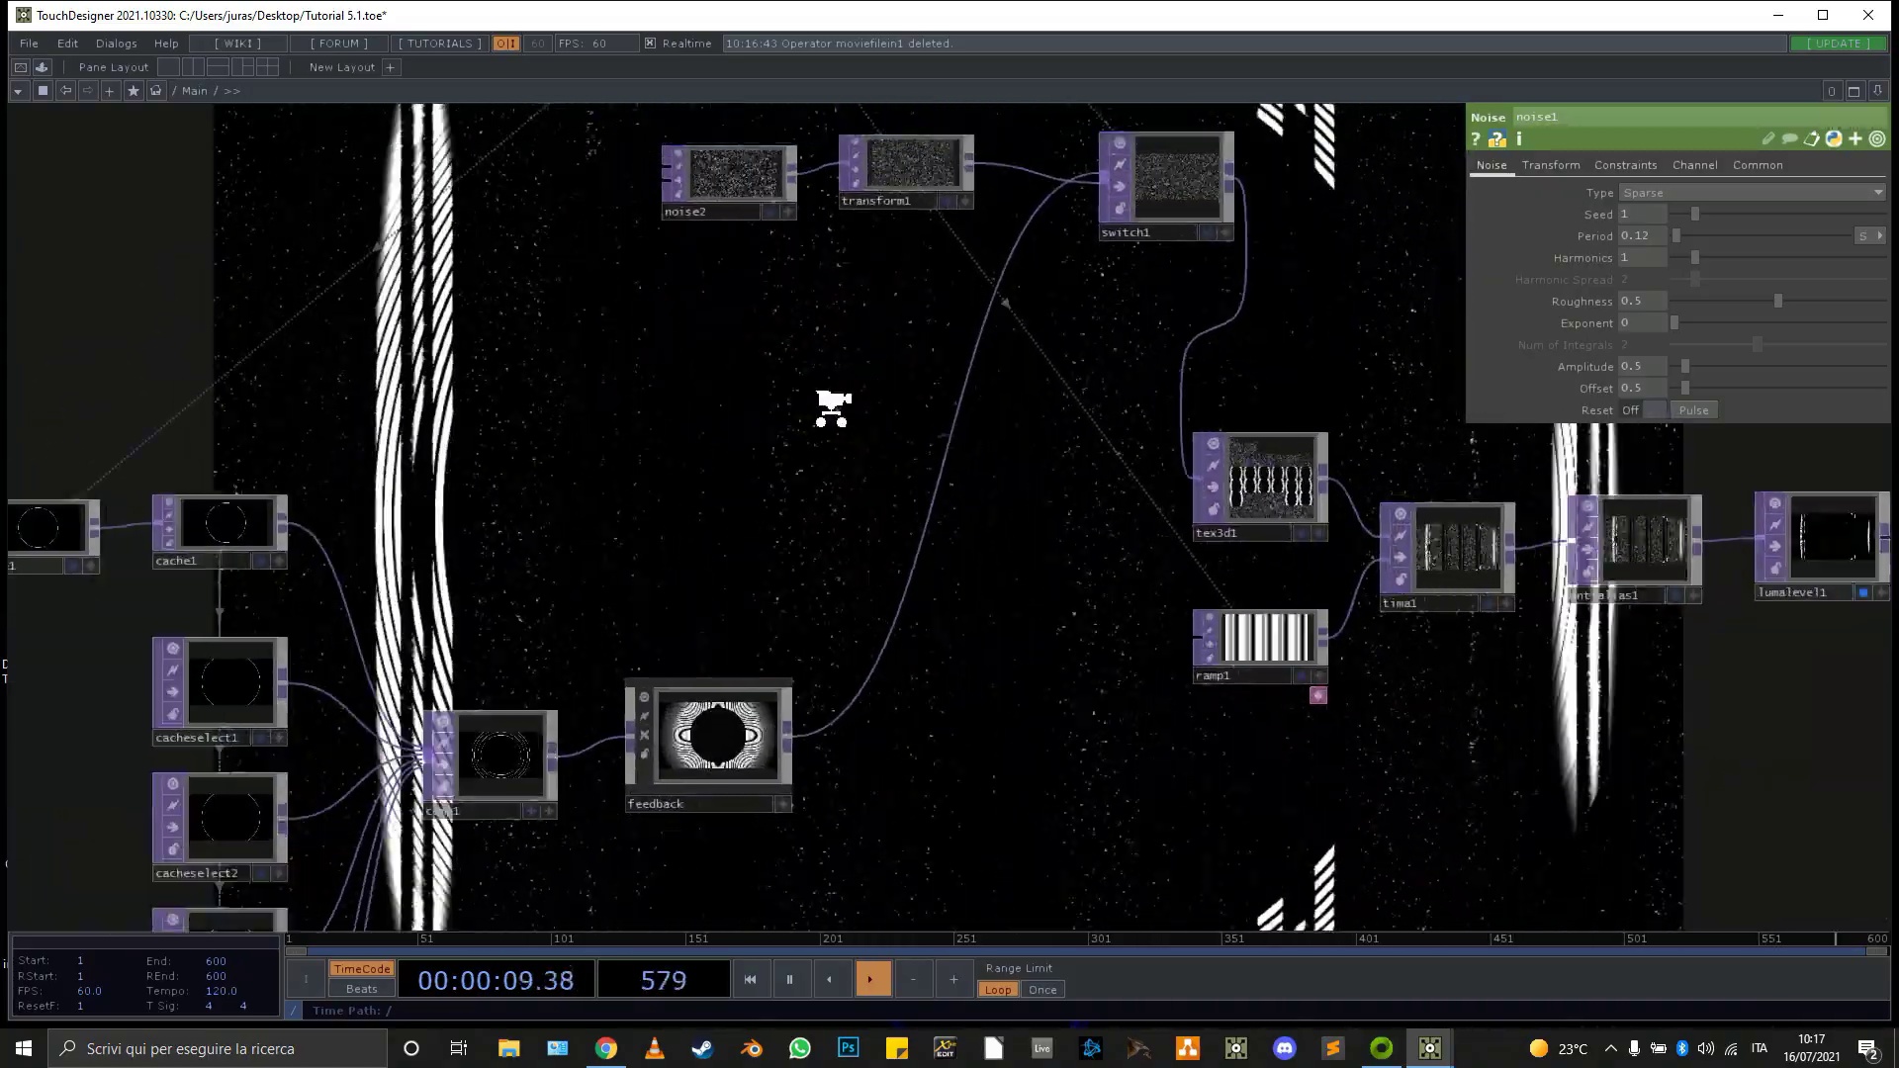
scroll(284, 510, "up", 10)
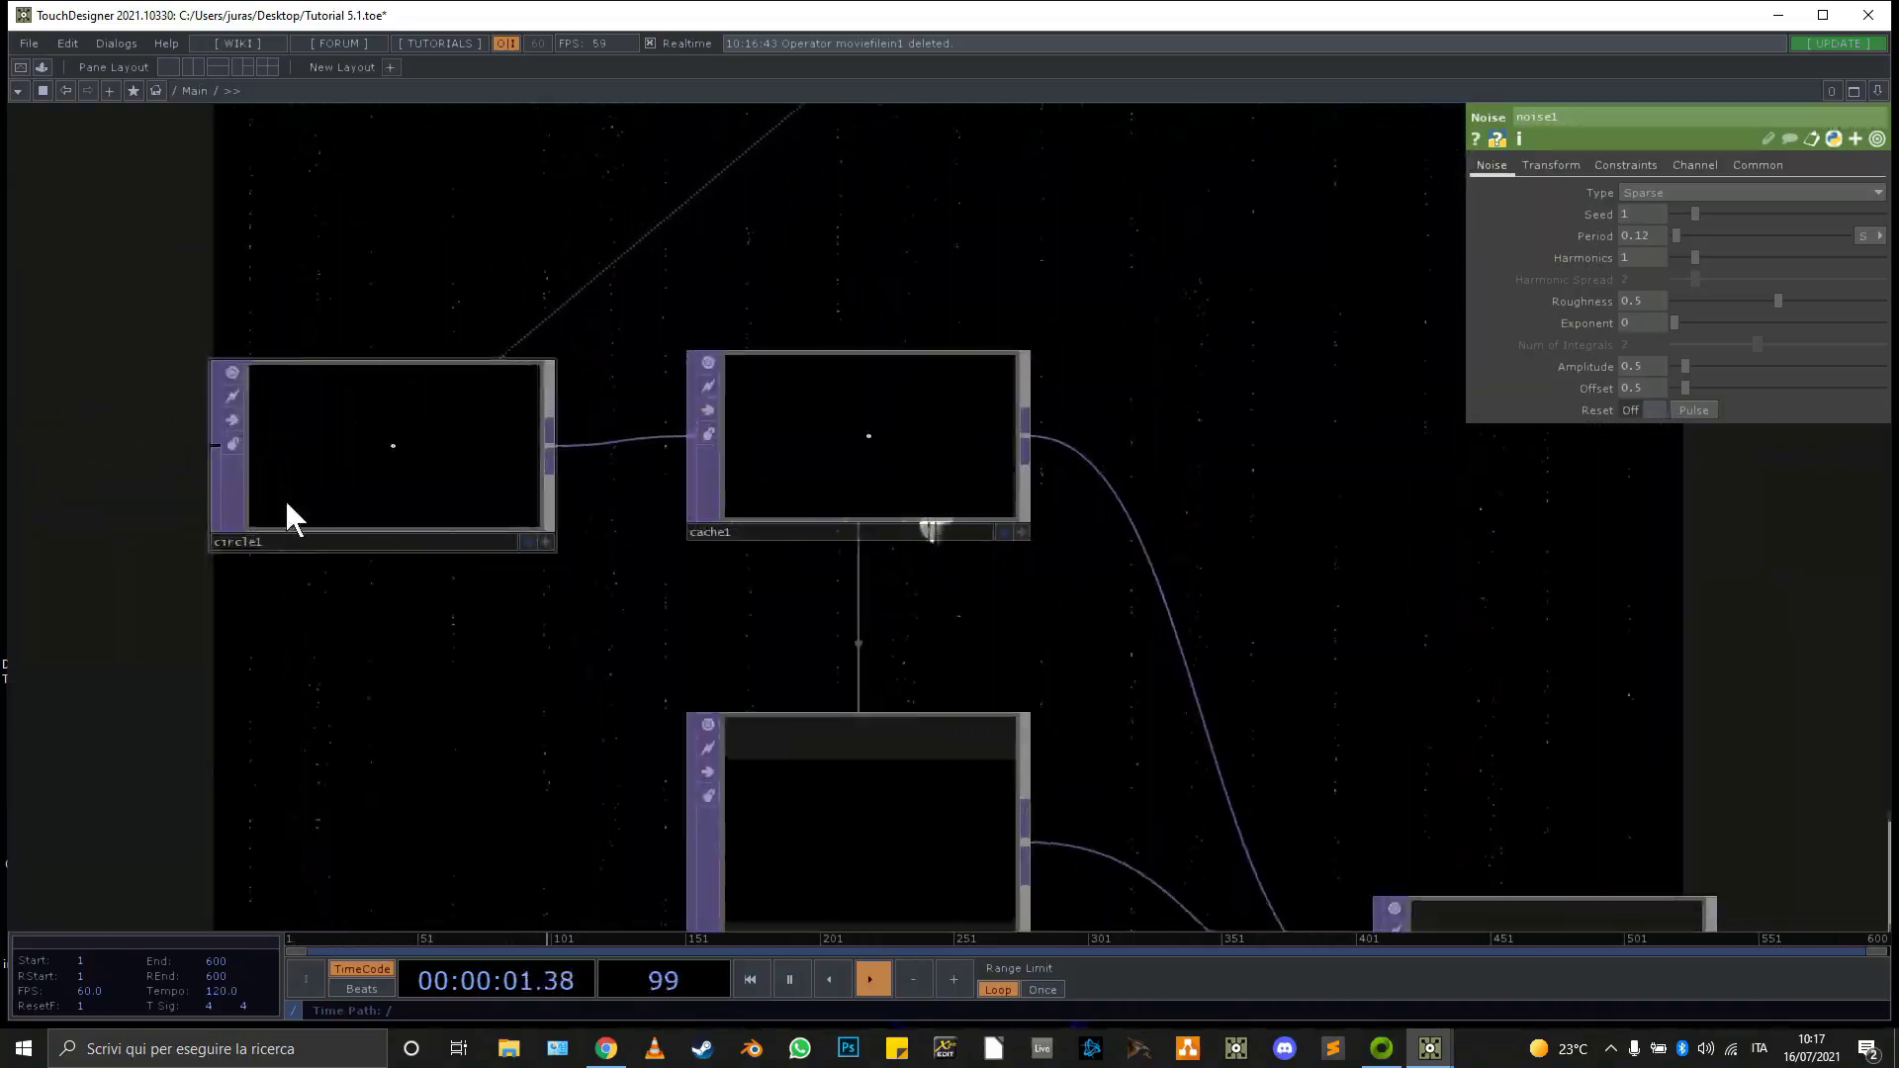
scroll(497, 321, "down", 5)
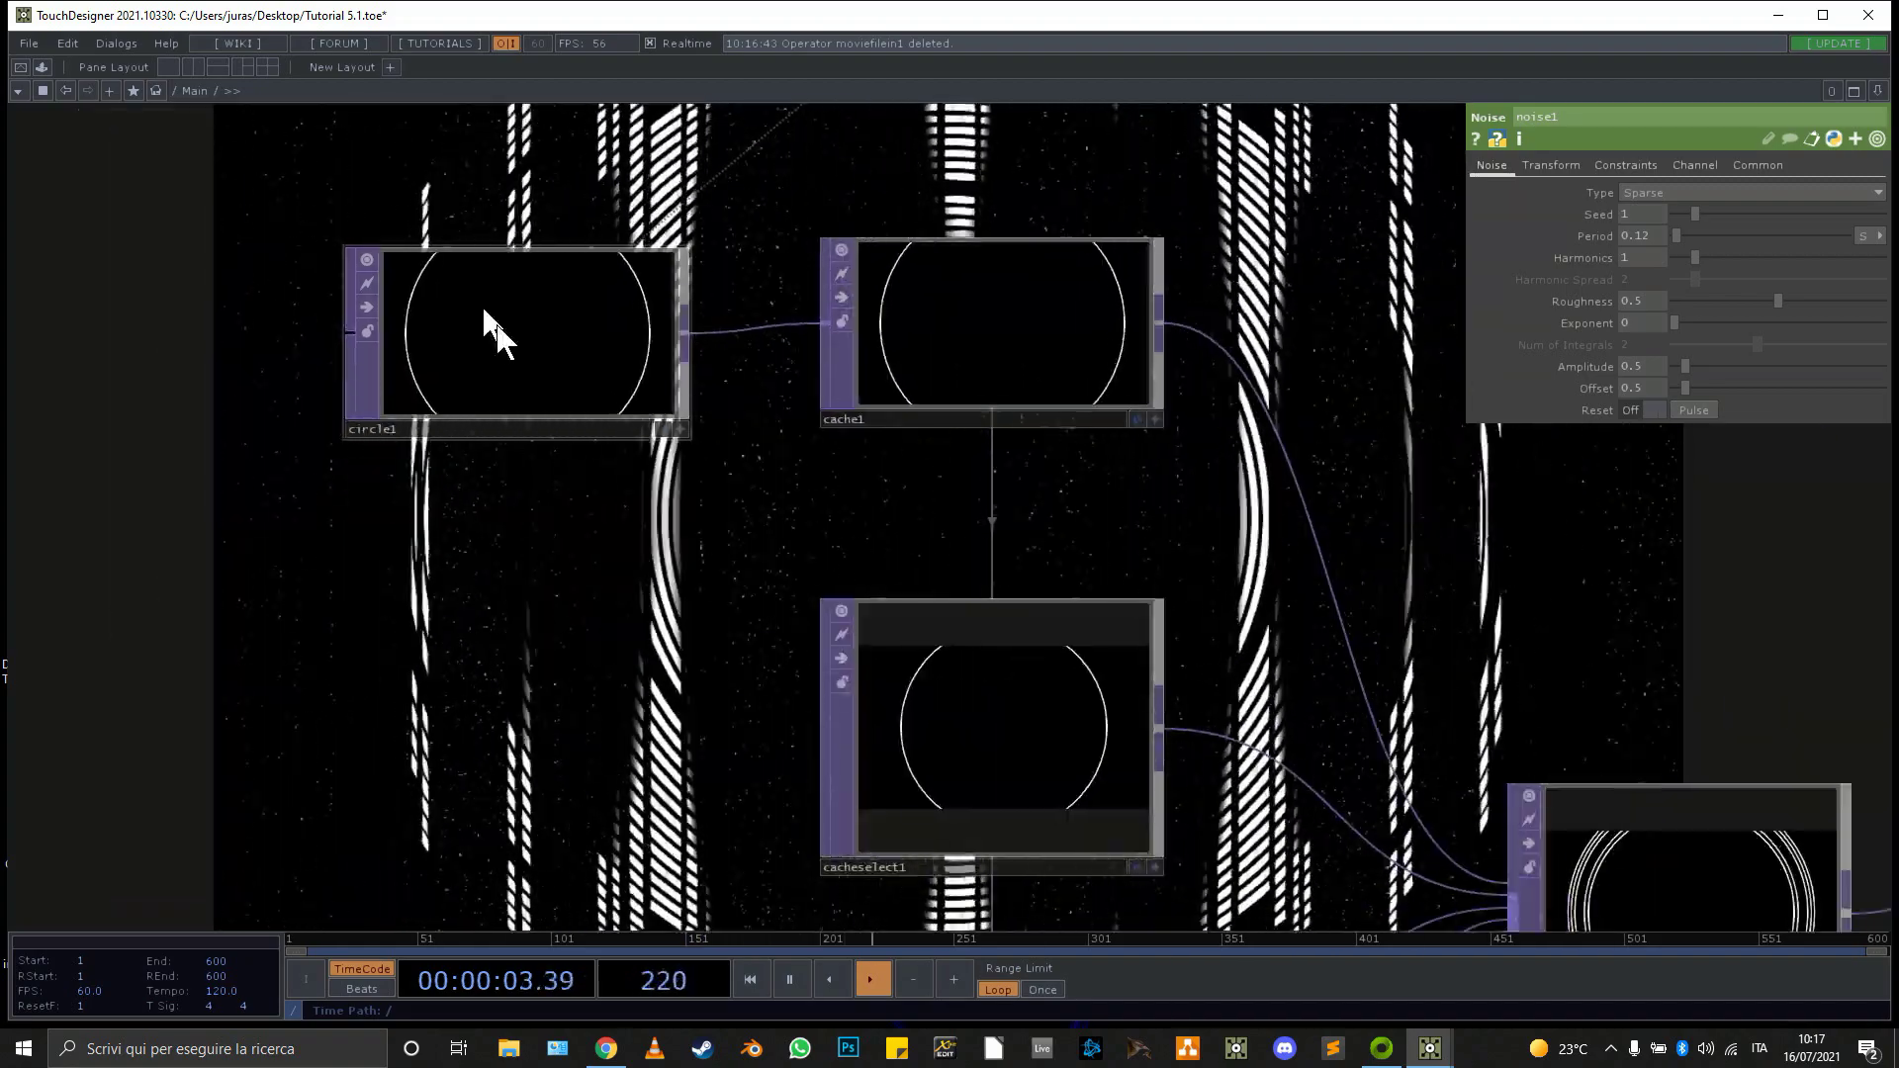
scroll(497, 331, "up", 2)
scroll(500, 317, "down", 3)
scroll(497, 324, "down", 2)
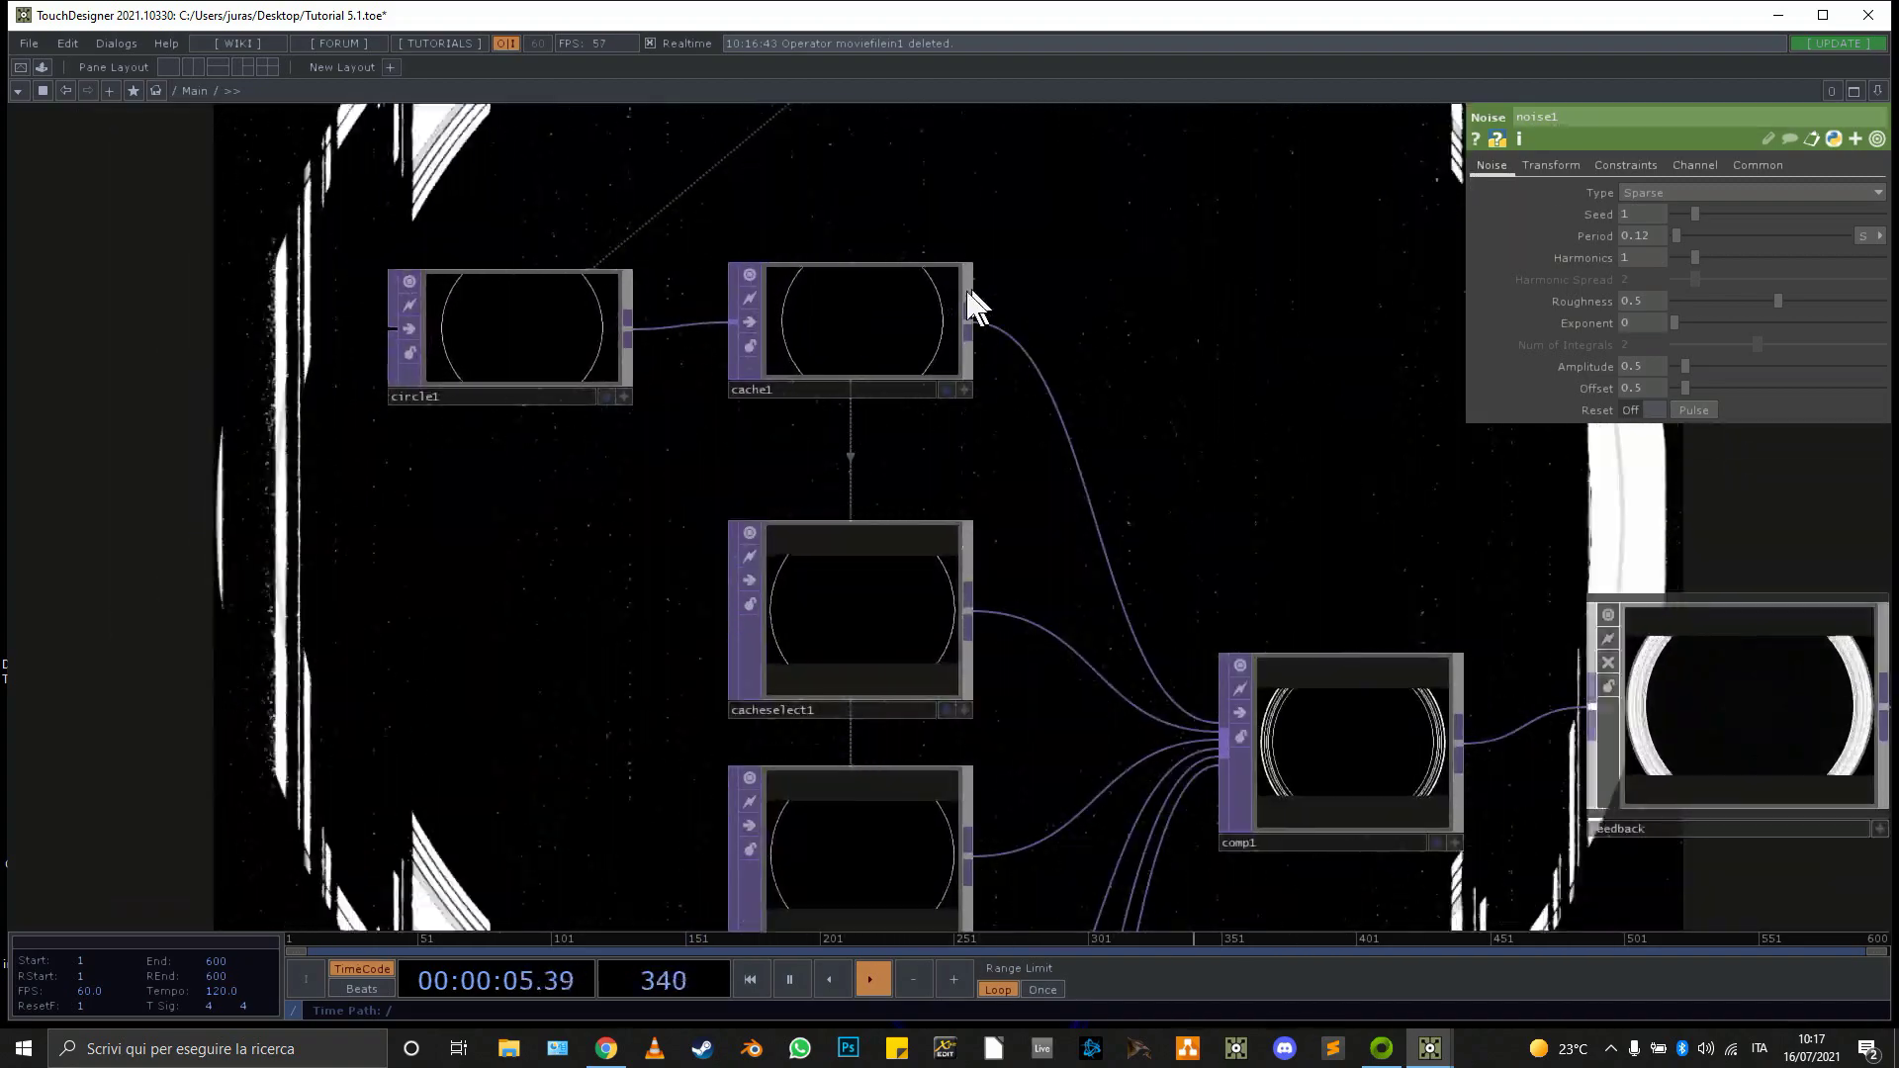
left_click(884, 323)
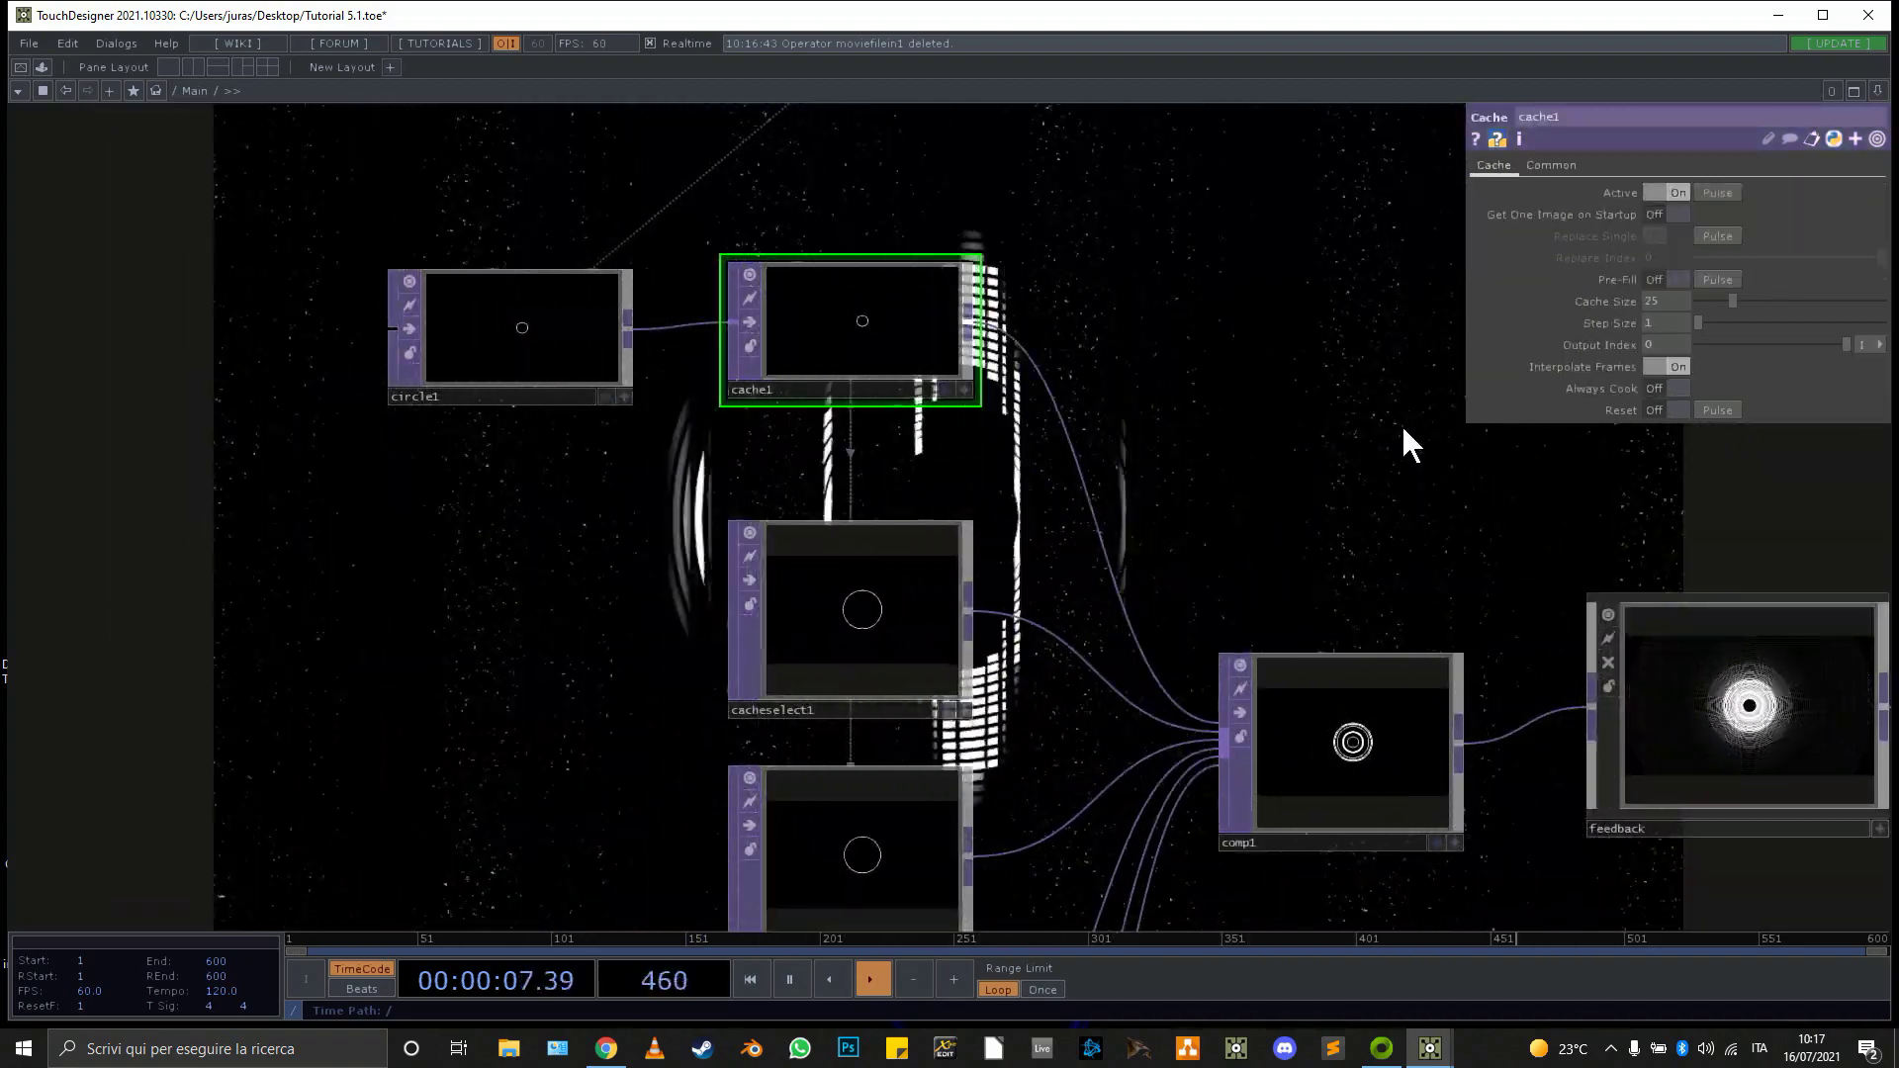
Show the parameters of the cacheselect1 operator below cache1
left_click_drag(1340, 400, 1150, 185)
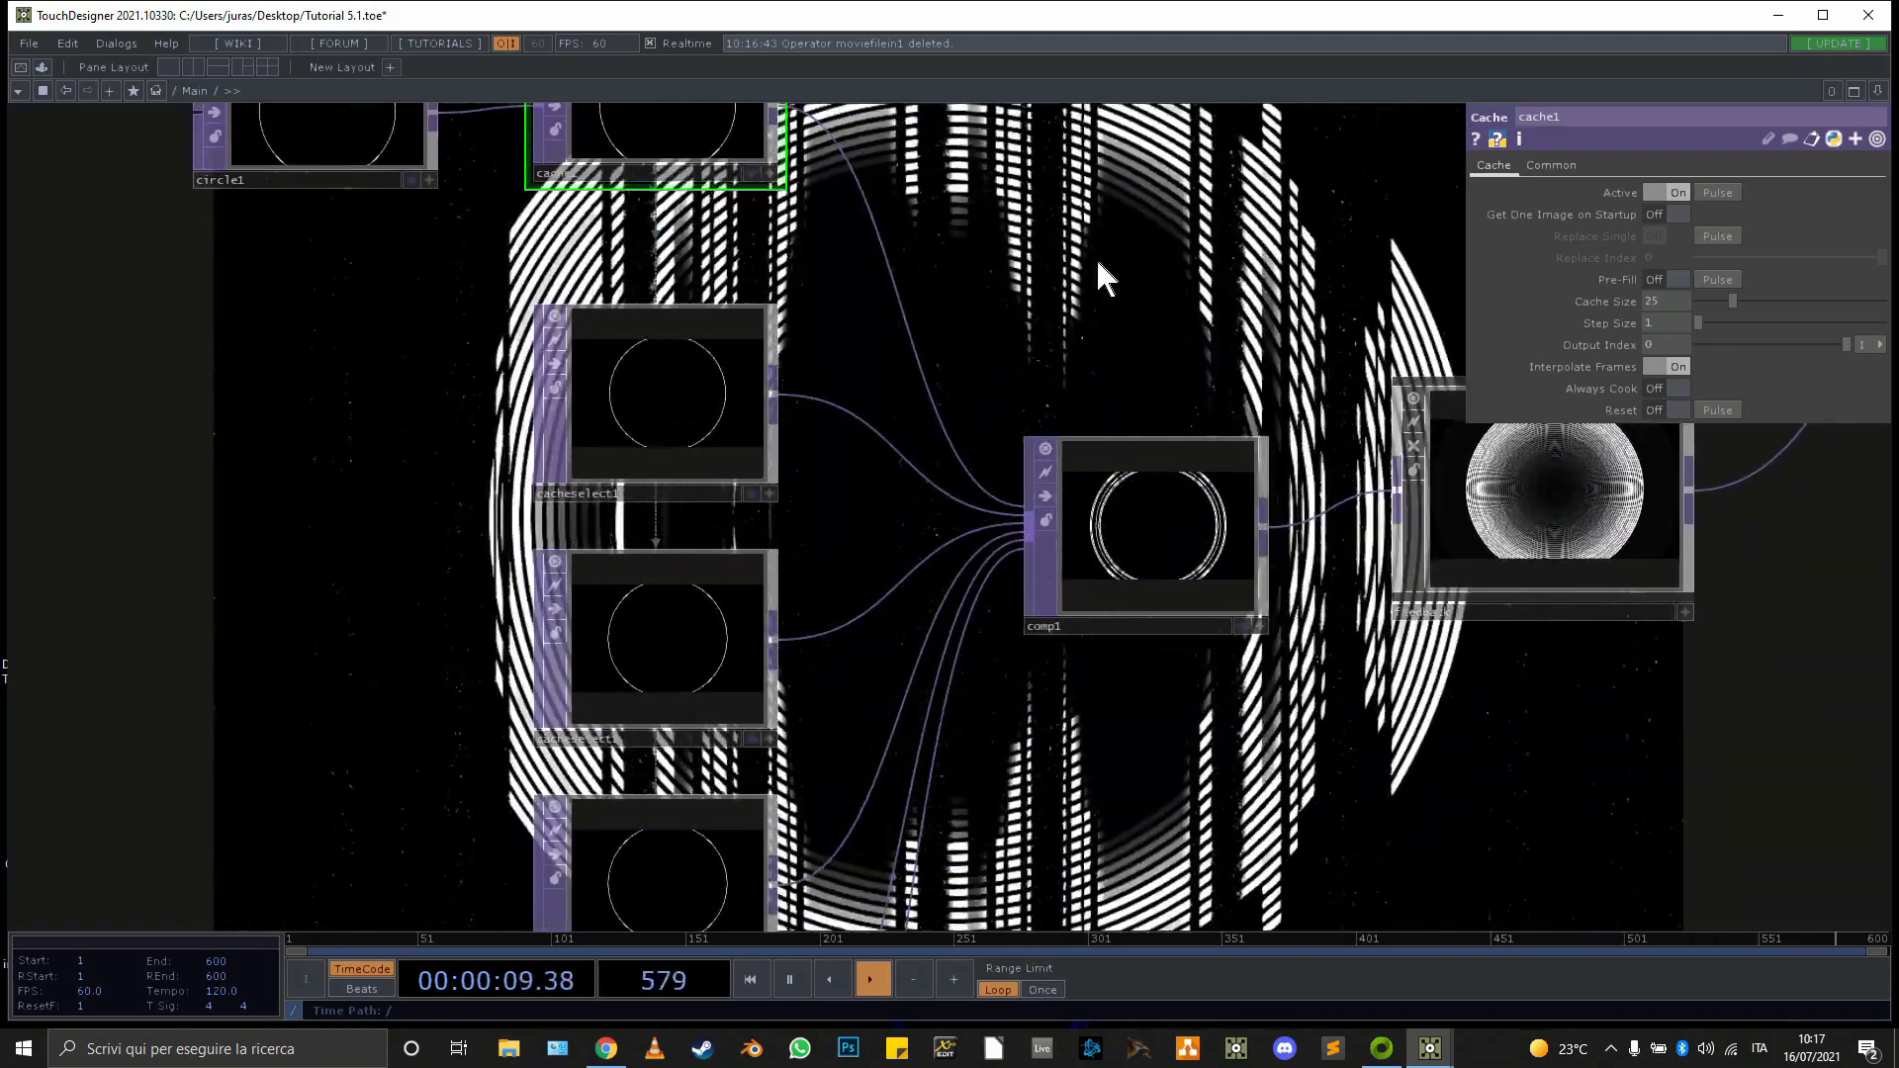
scroll(1086, 255, "down", 5)
scroll(1086, 255, "up", 4)
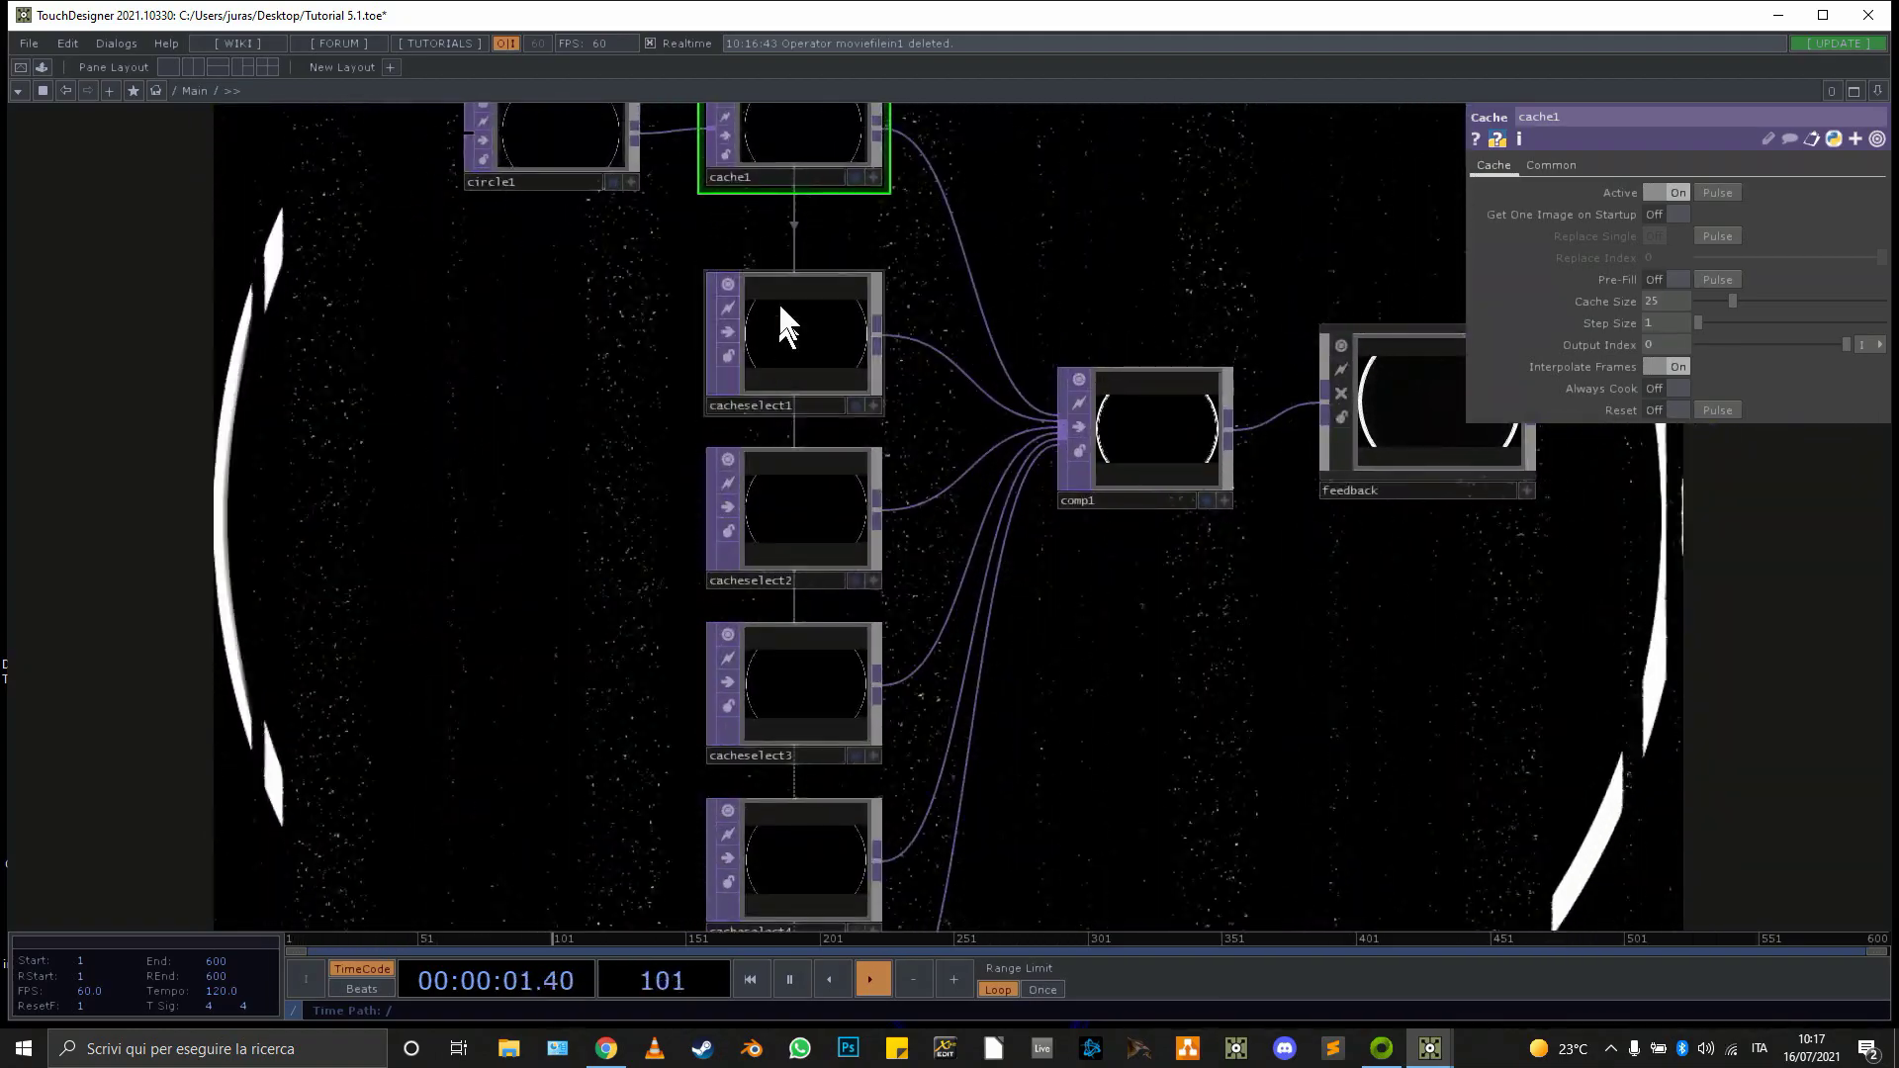
left_click(806, 336)
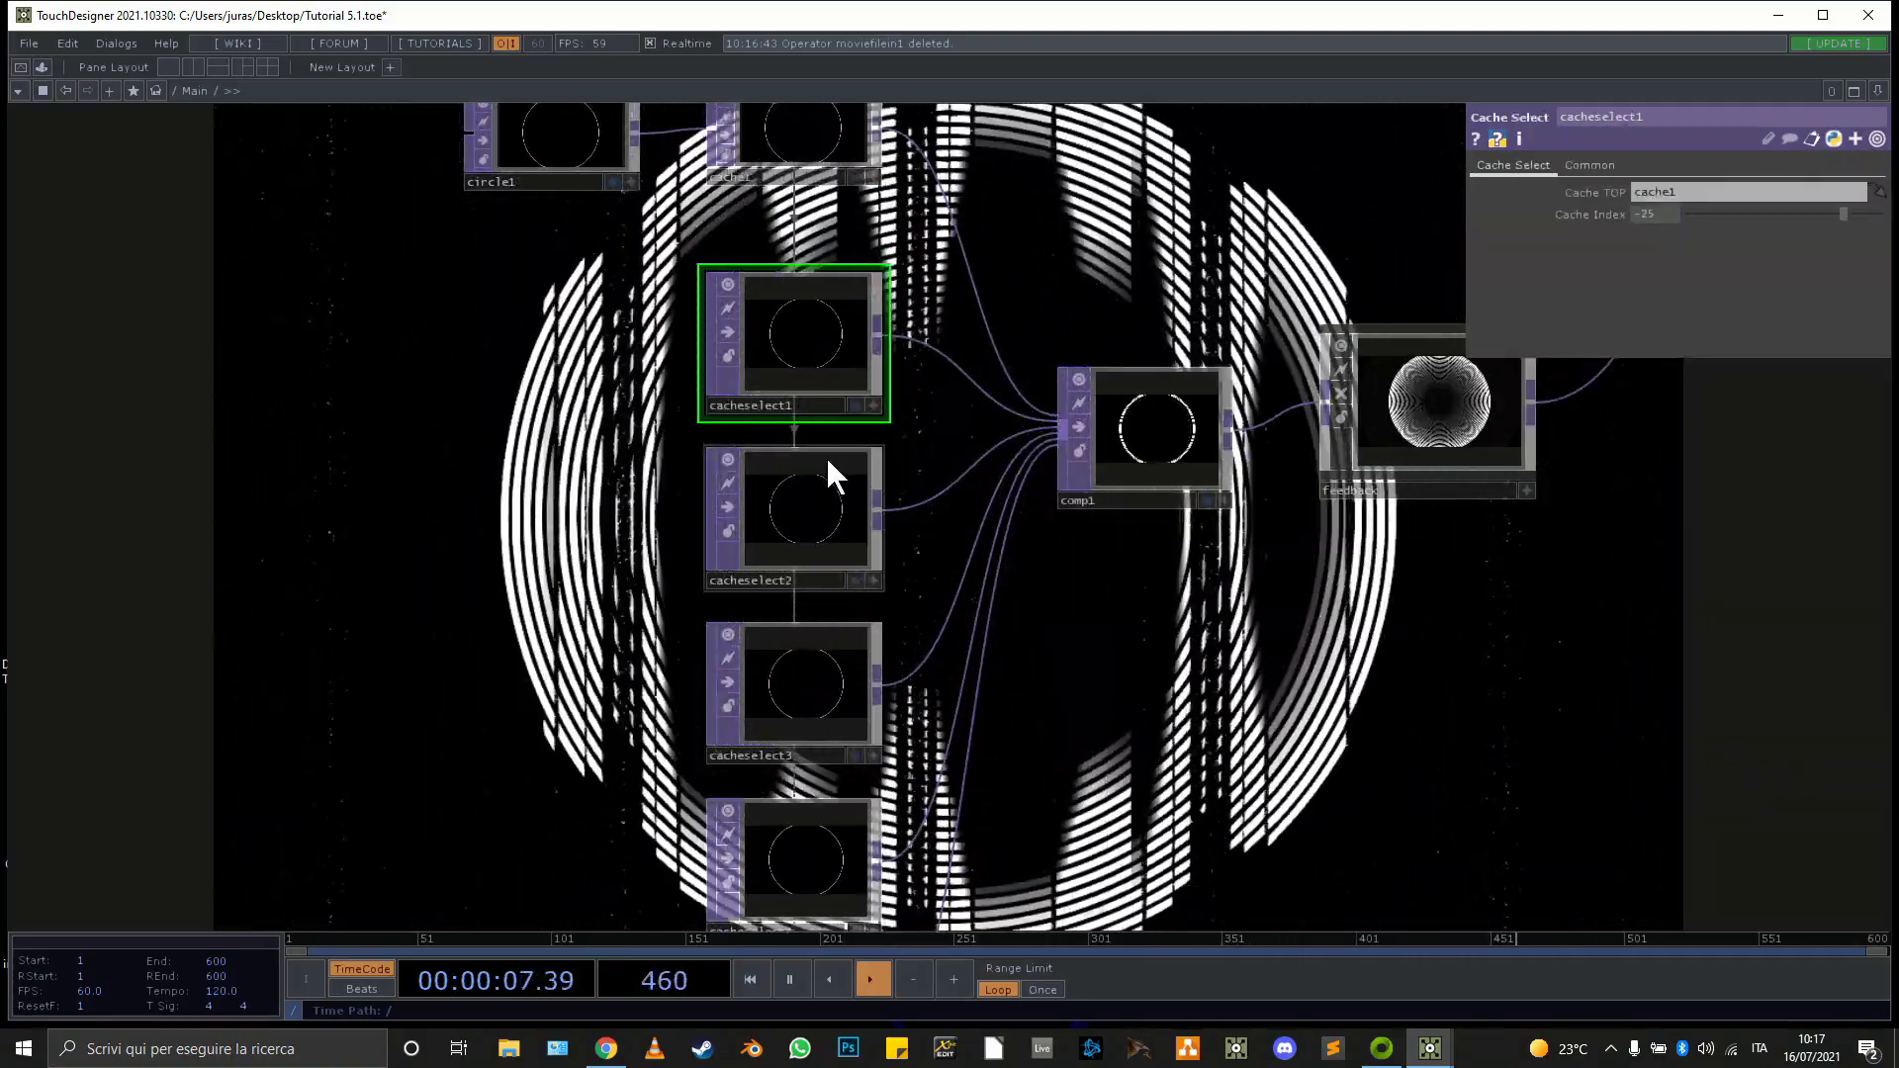
Show the parameters of cacheselect2 through cacheselect5 in turn to compare their cache indexes
scroll(809, 483, "down", 4)
left_click(822, 480)
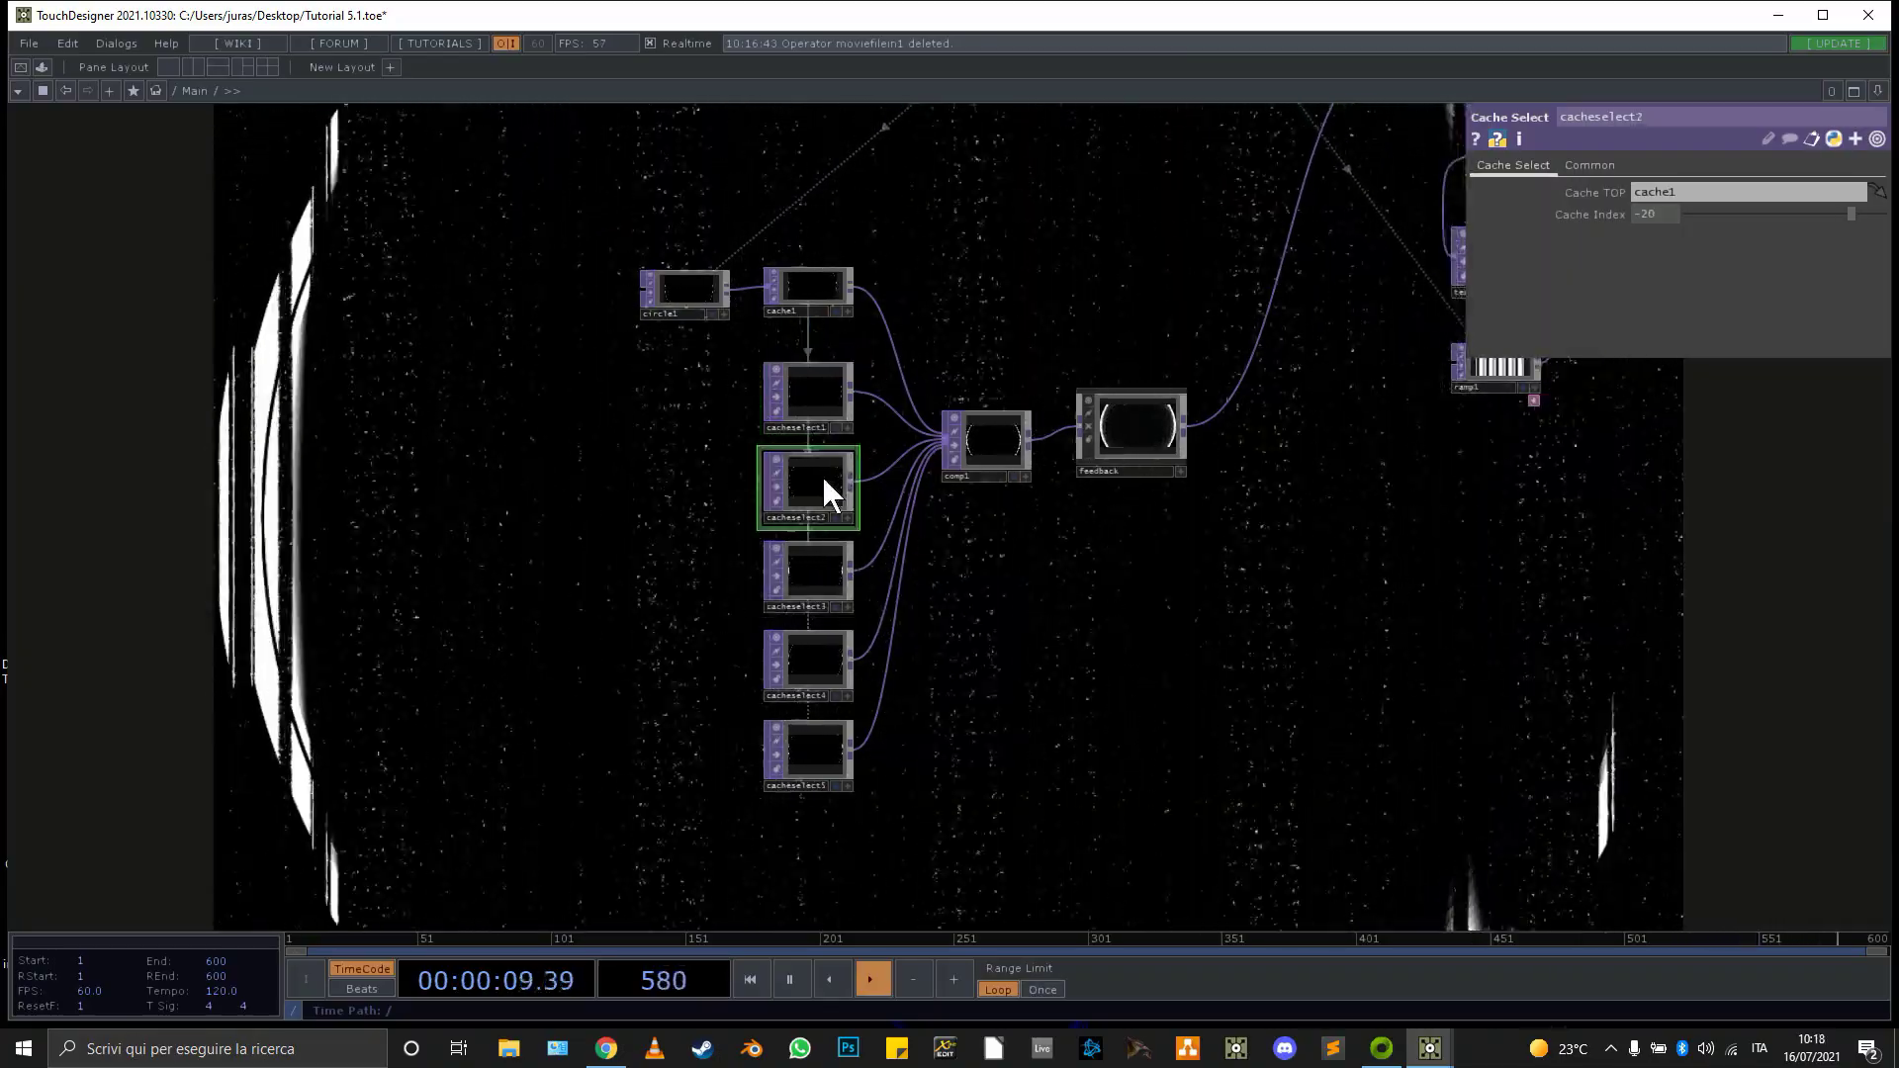
left_click(834, 574)
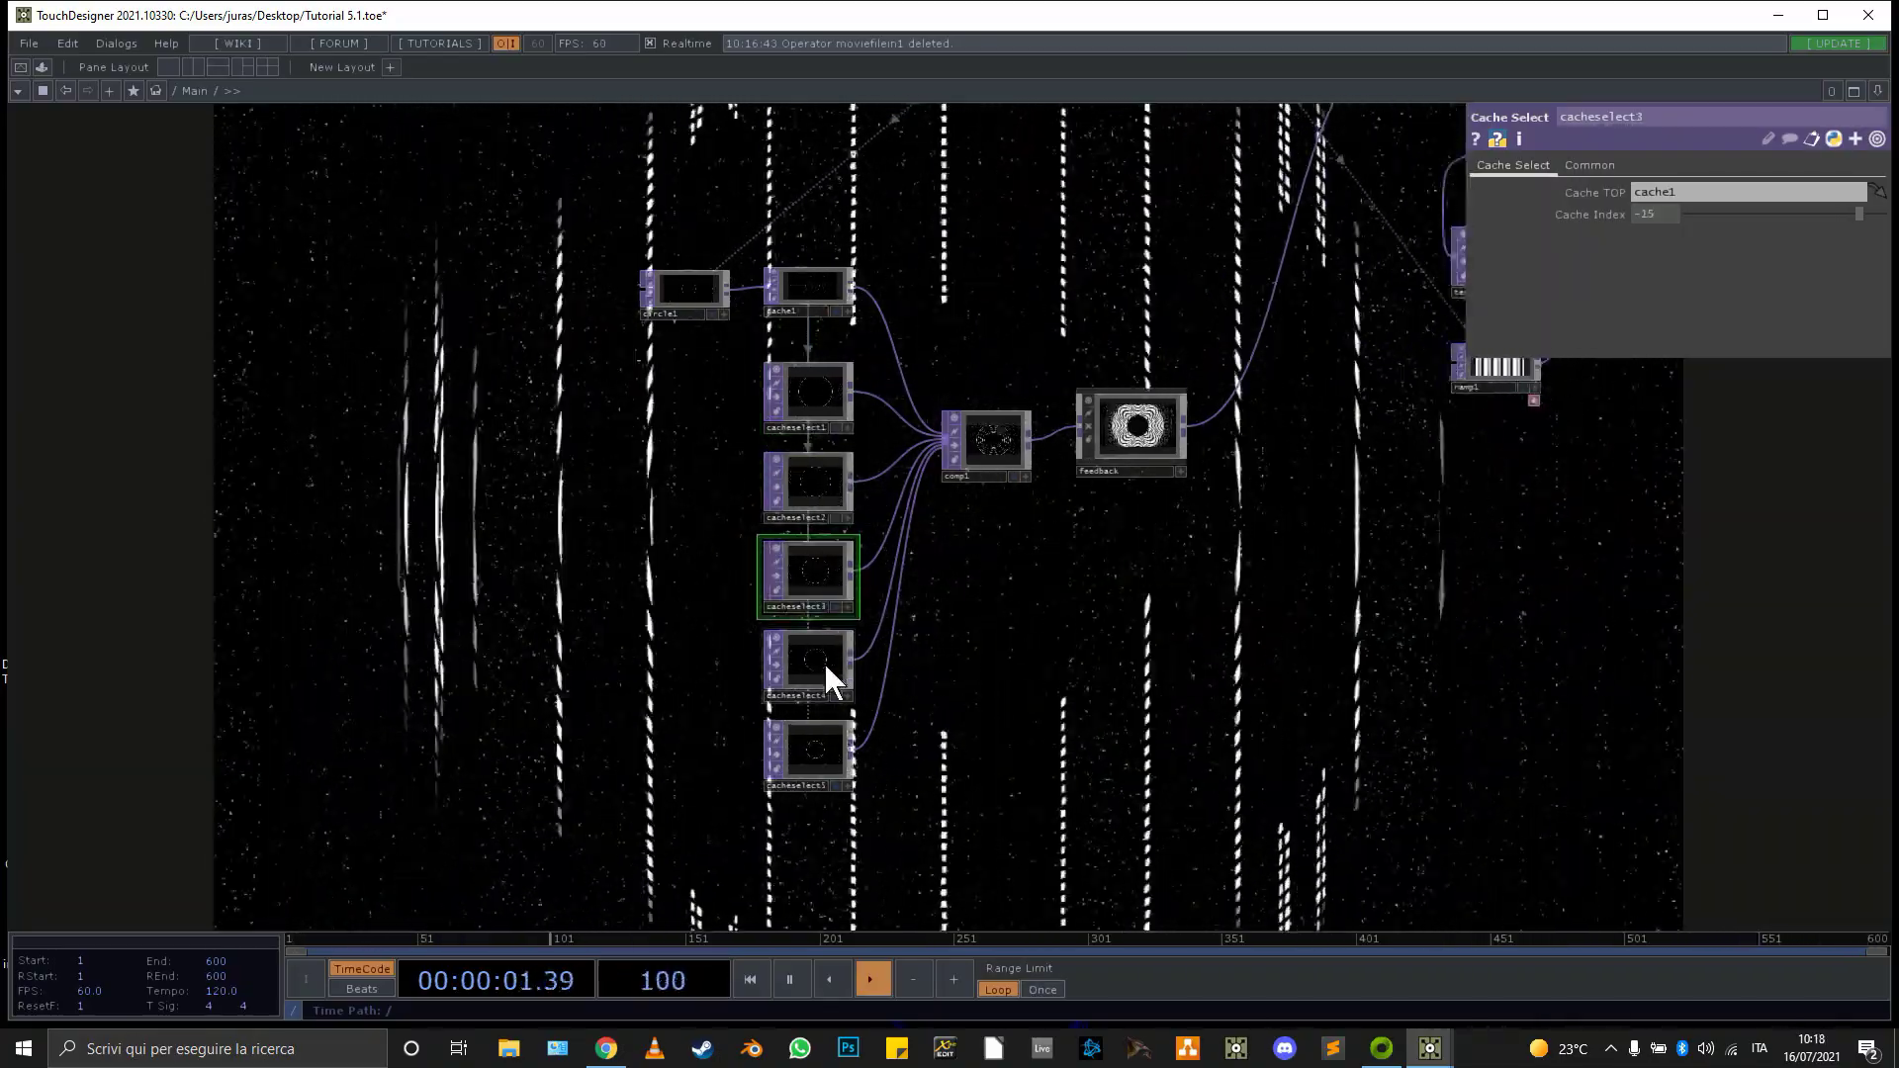
left_click(823, 653)
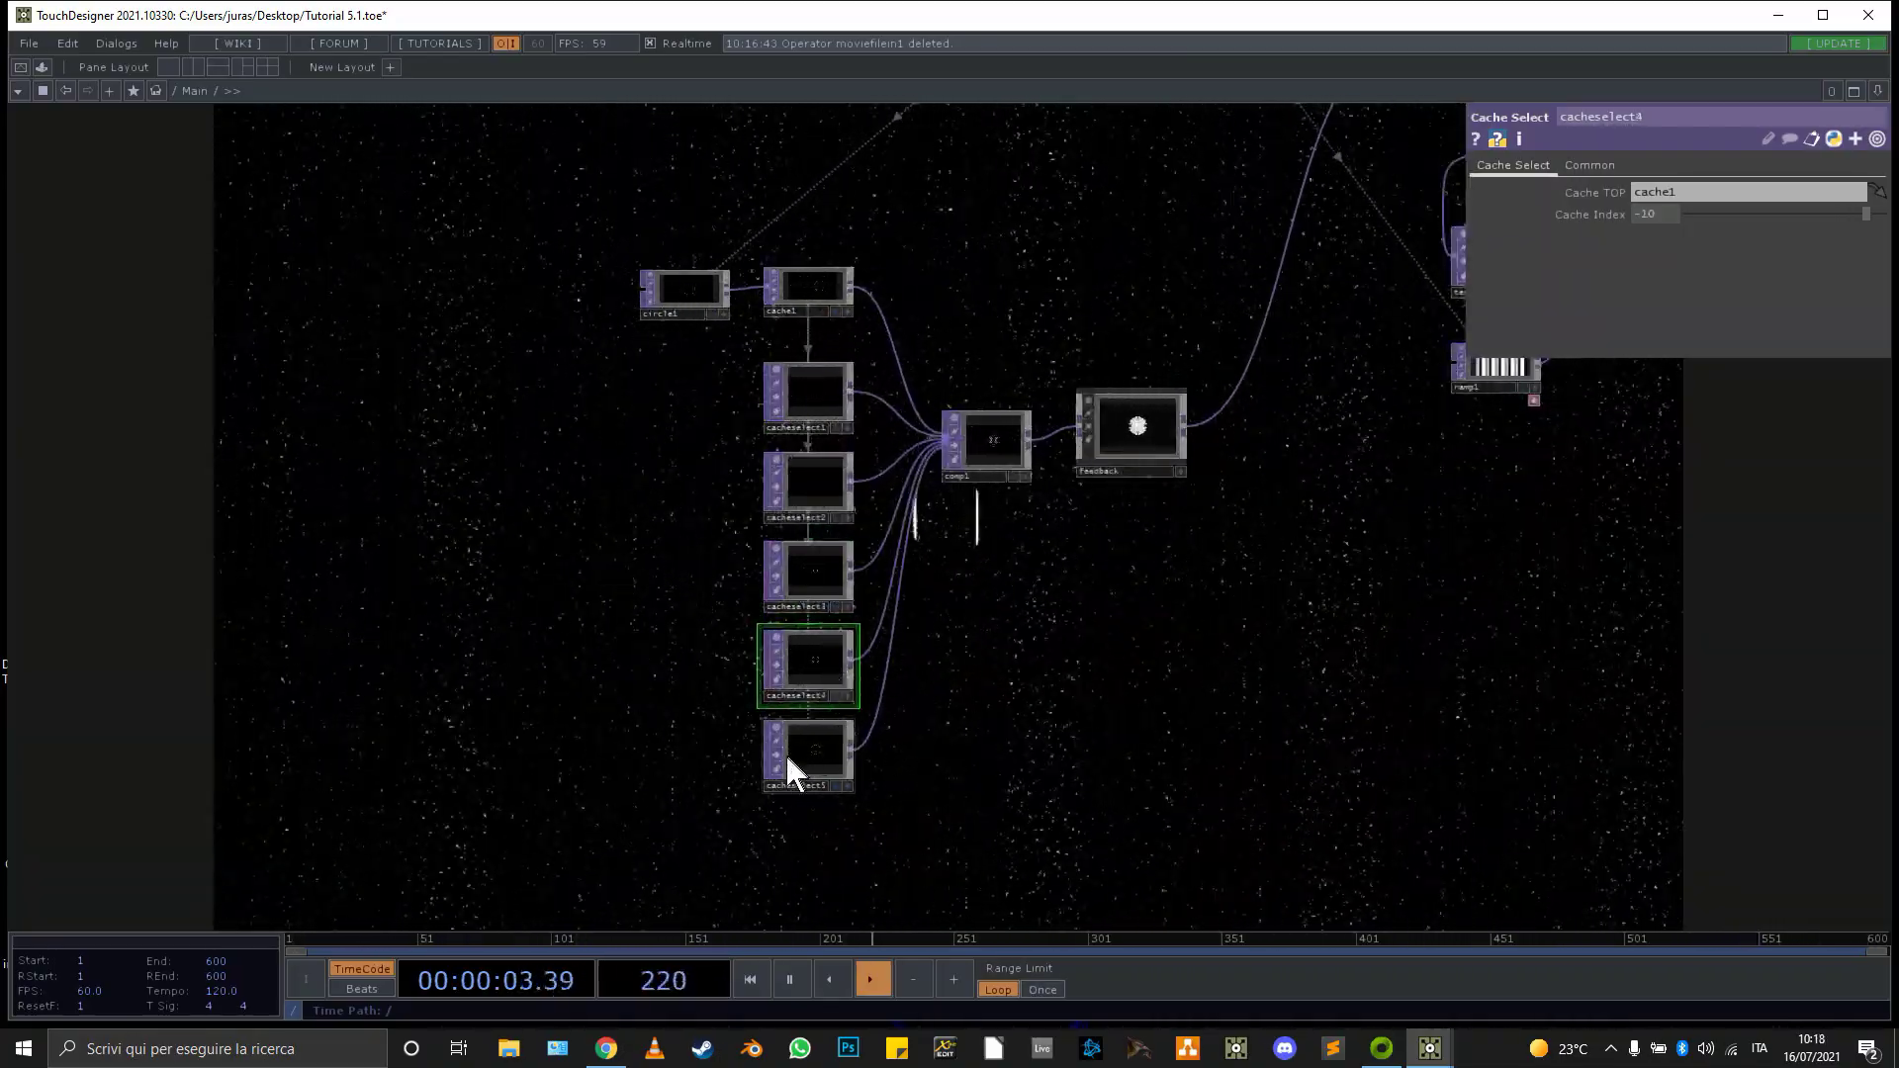
left_click(811, 748)
Review the cache1 parameters again and show those of the comp1 operator that combines the cached circles
scroll(804, 295, "up", 5)
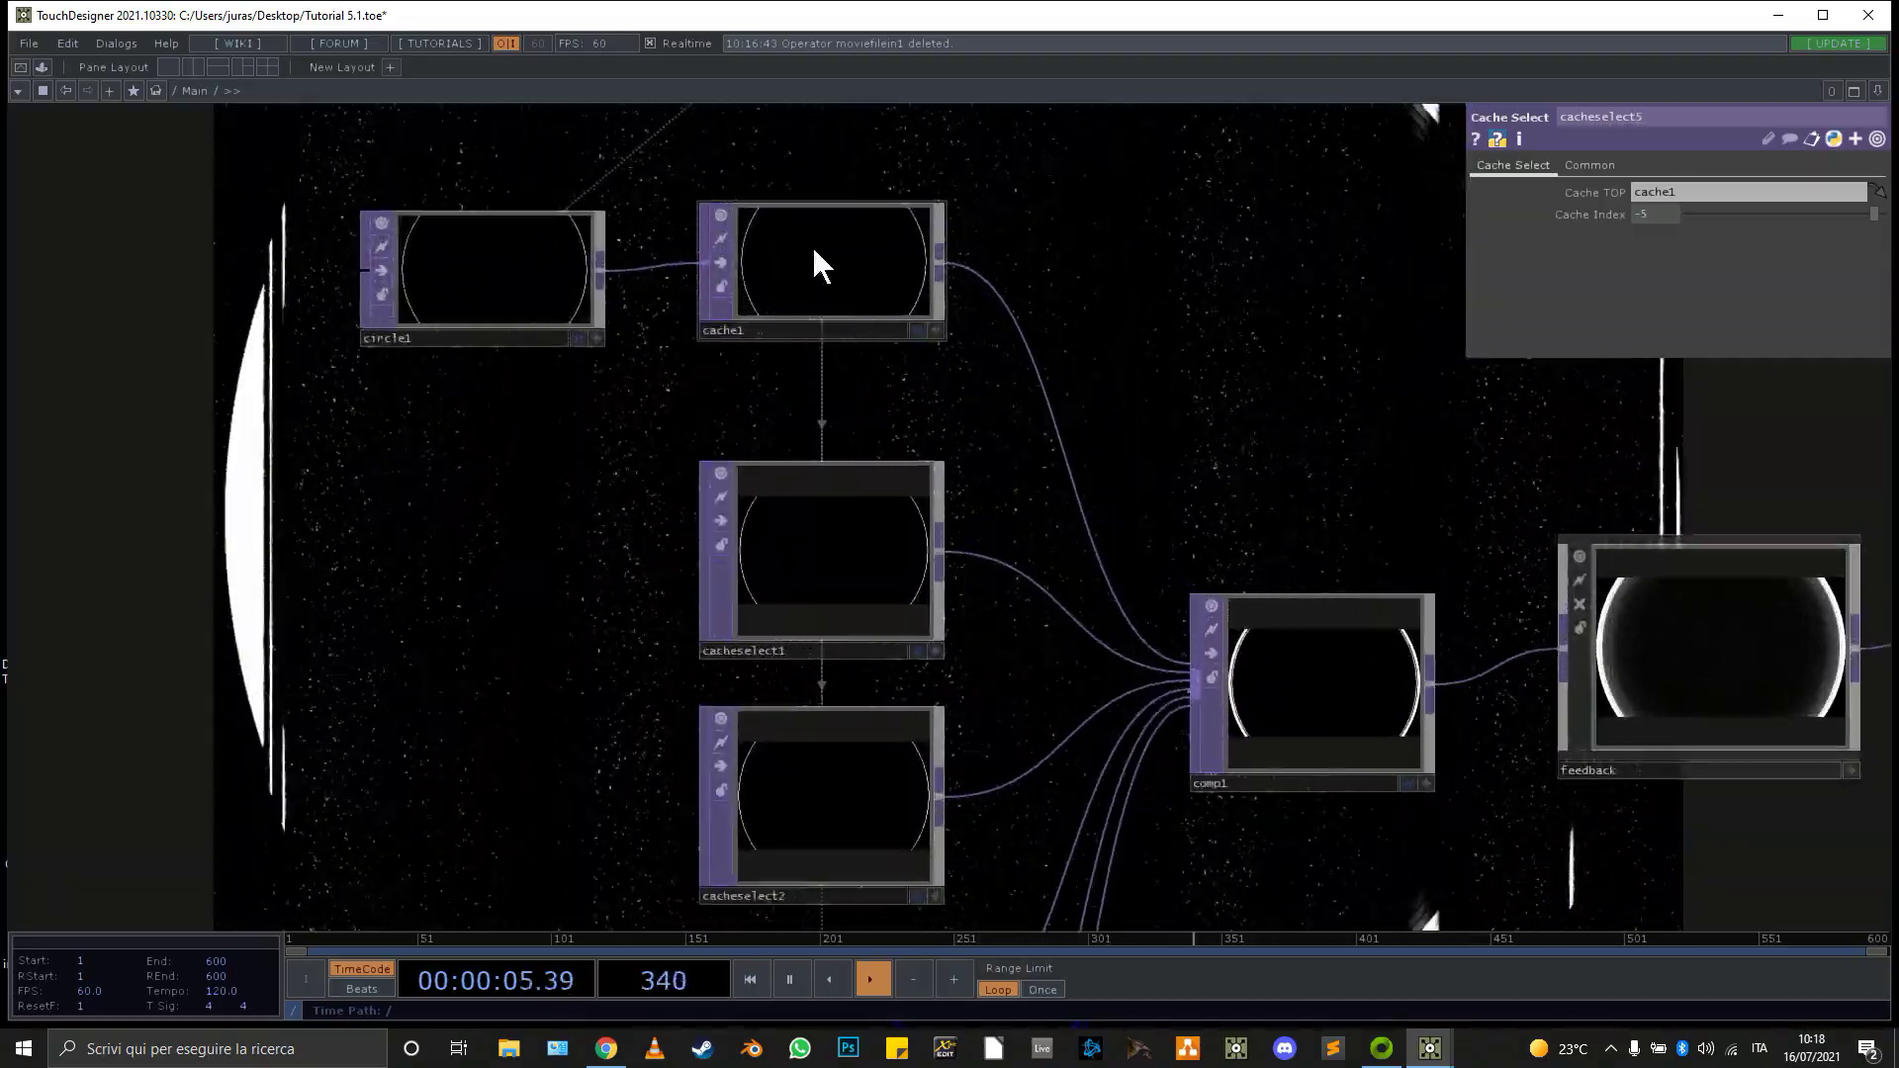
left_click(814, 259)
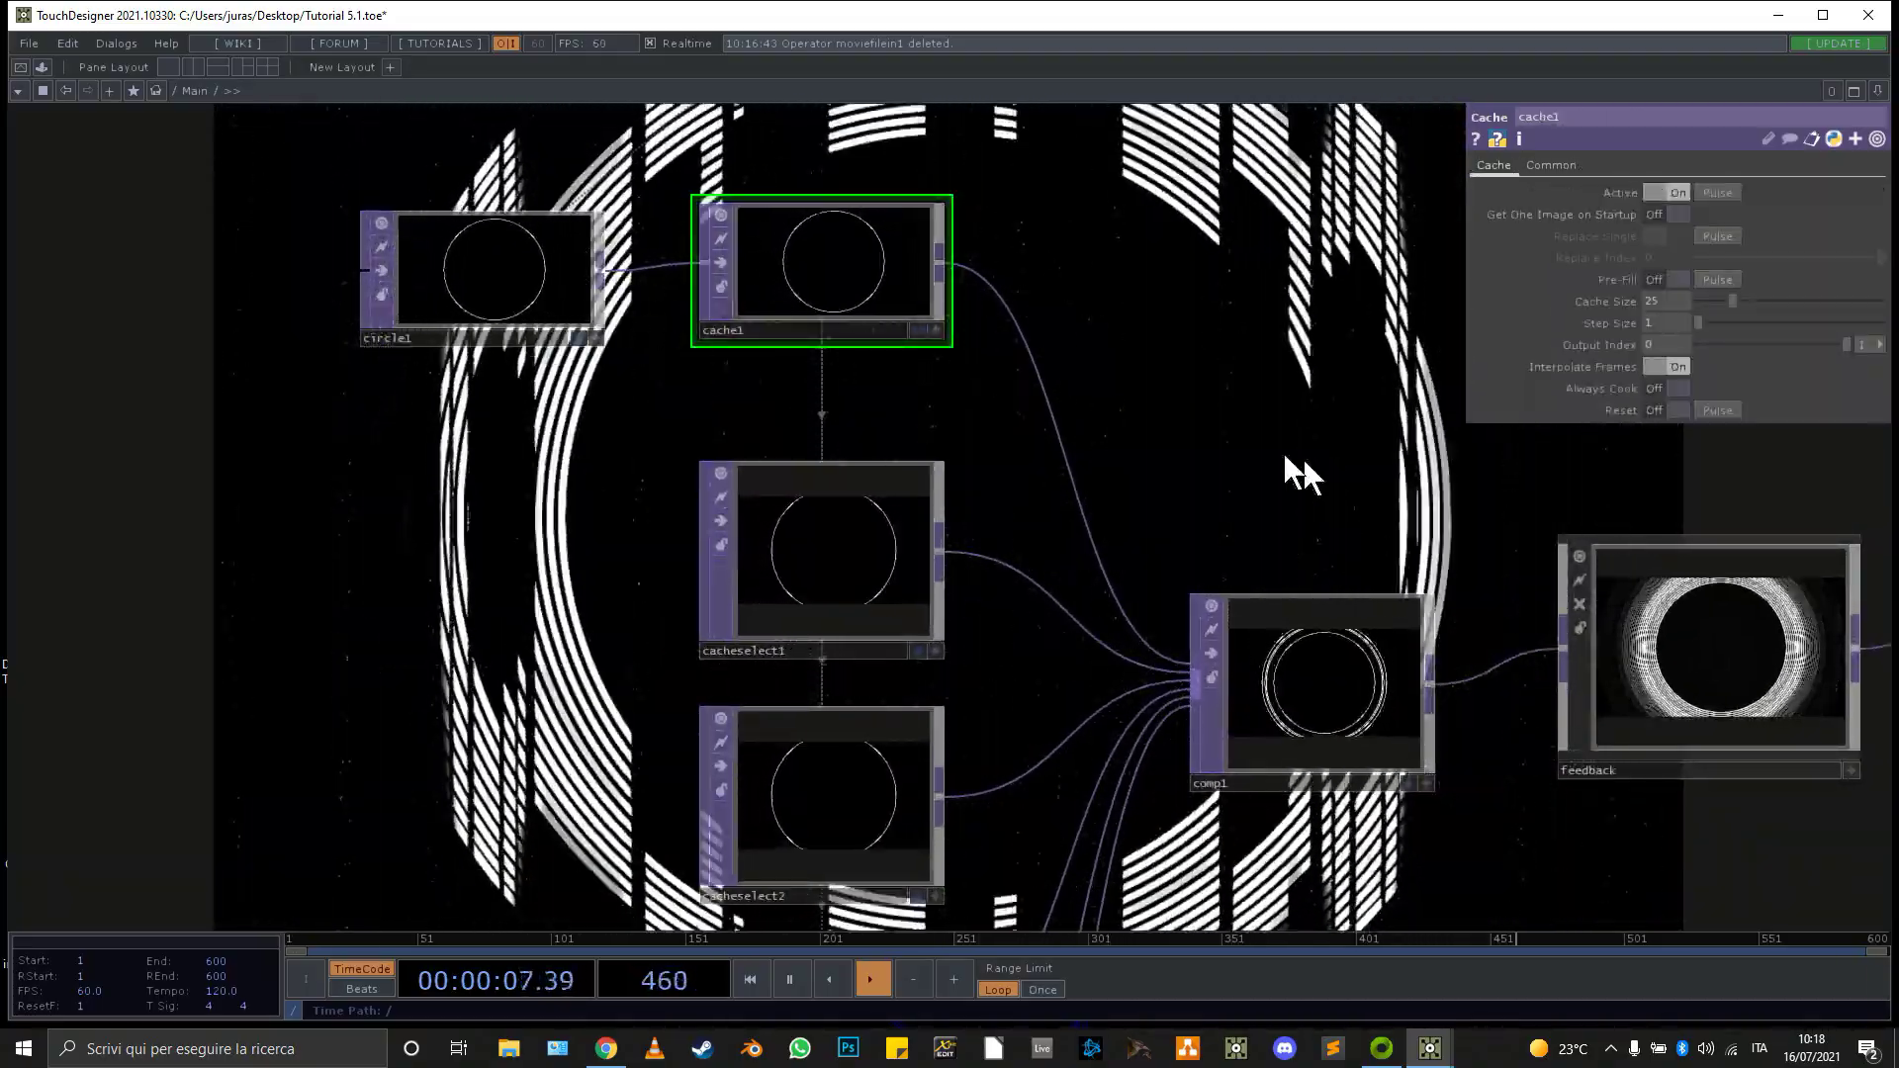
left_click_drag(1290, 466, 937, 327)
left_click(1023, 574)
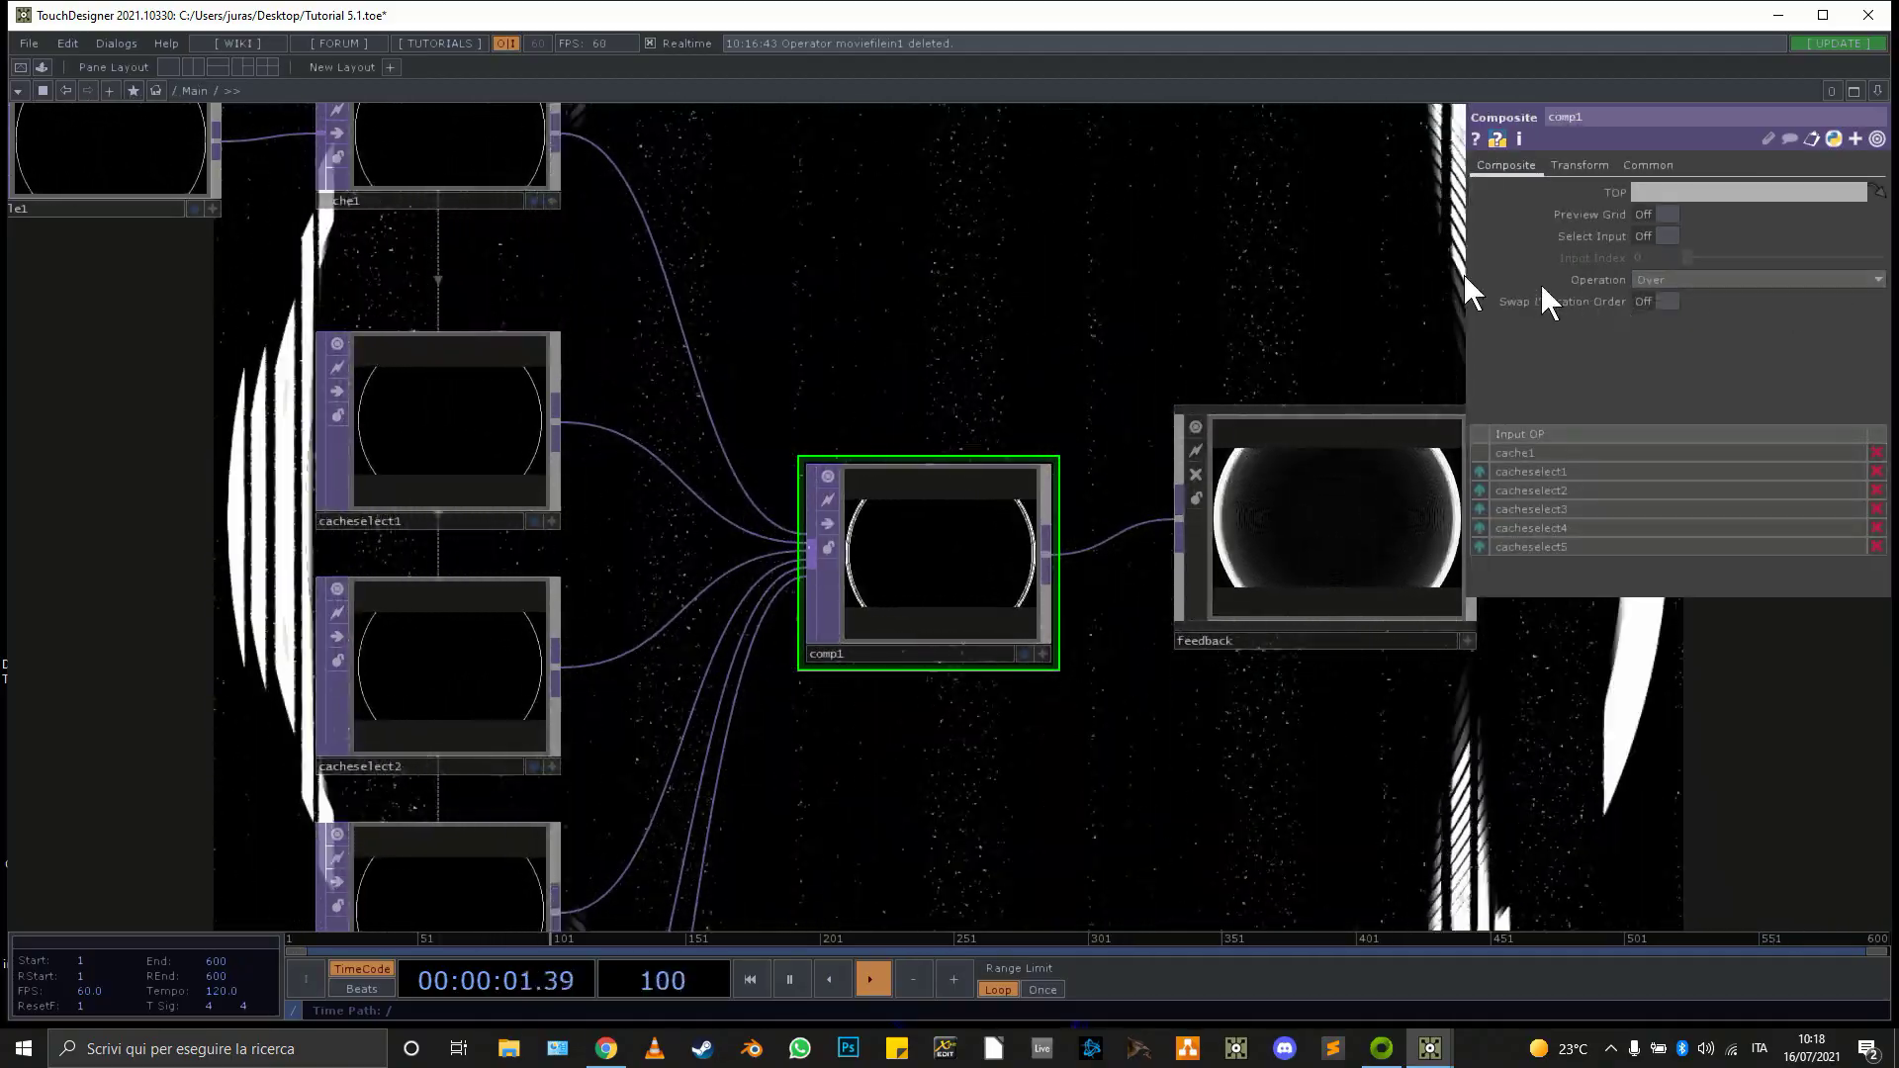
Examine the preview of the feedback component connected after comp1 up close
left_click_drag(1305, 252, 645, 184)
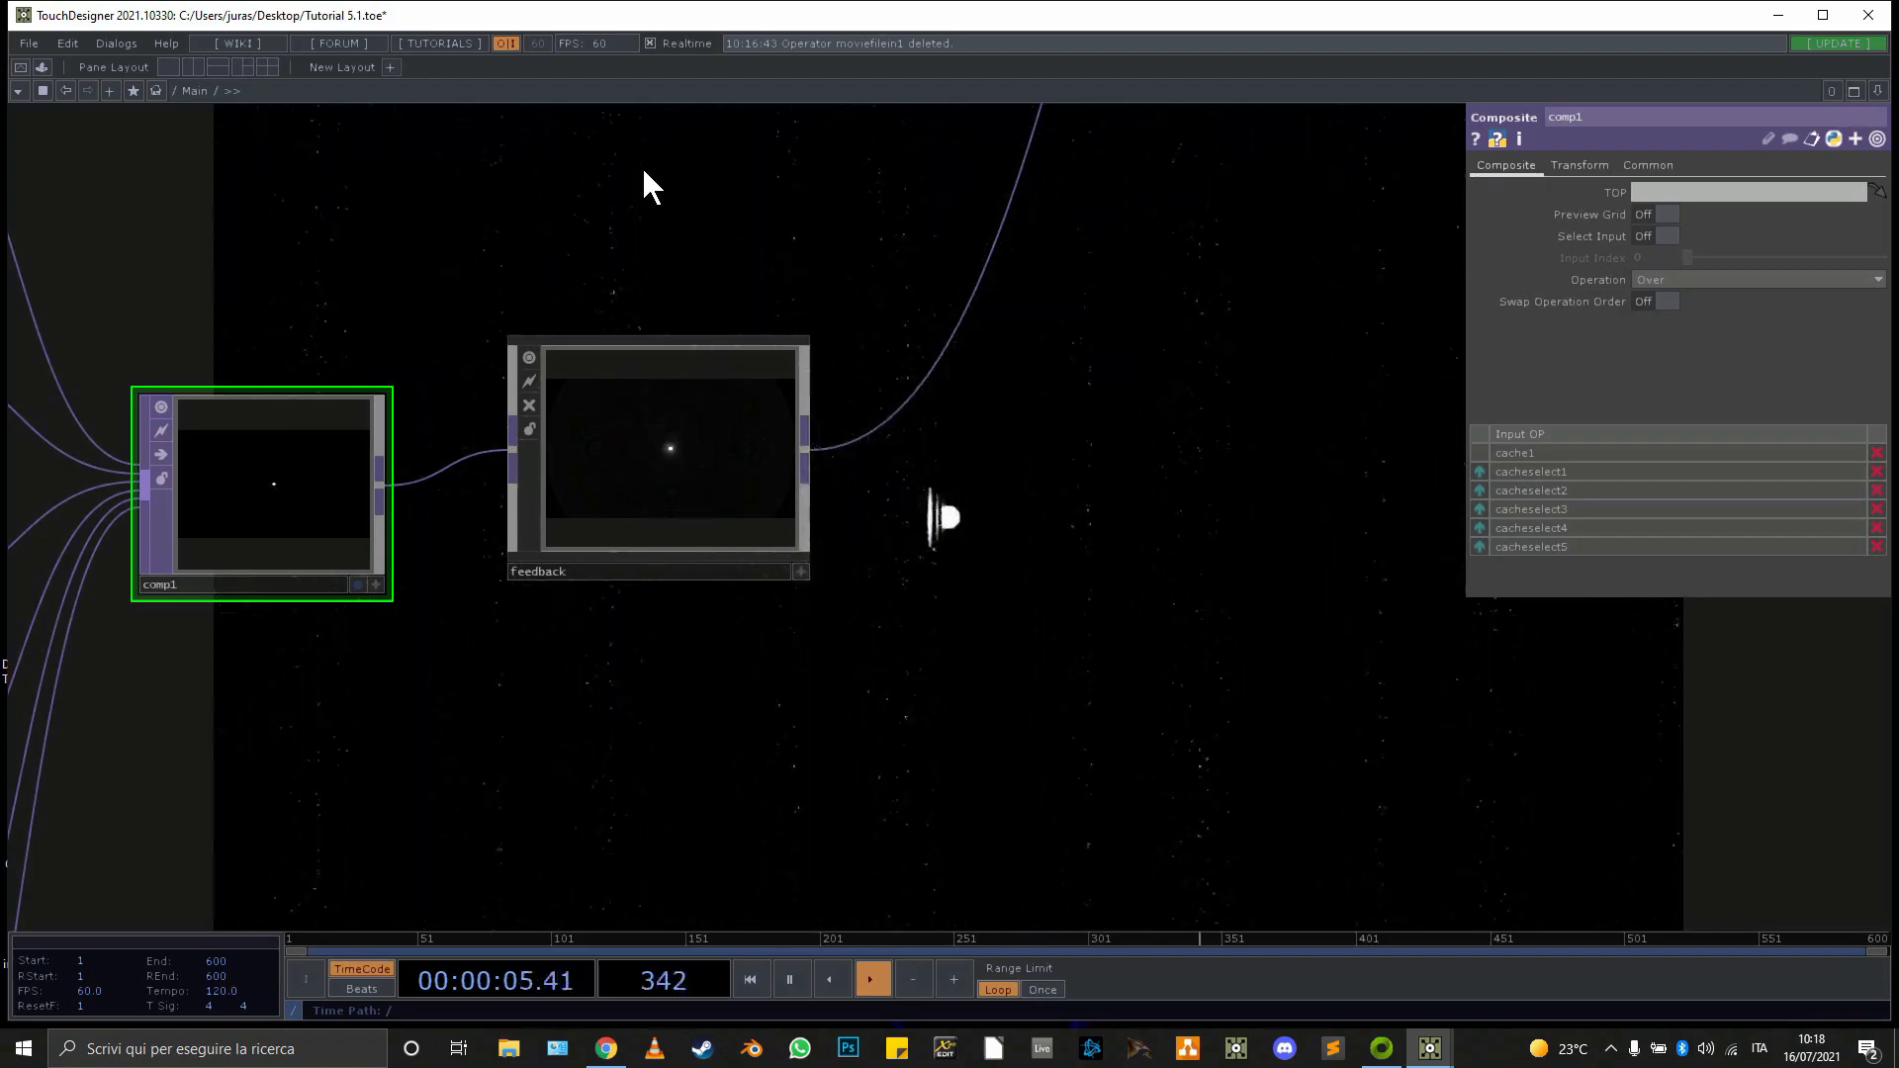
scroll(712, 500, "up", 5)
scroll(560, 394, "down", 5)
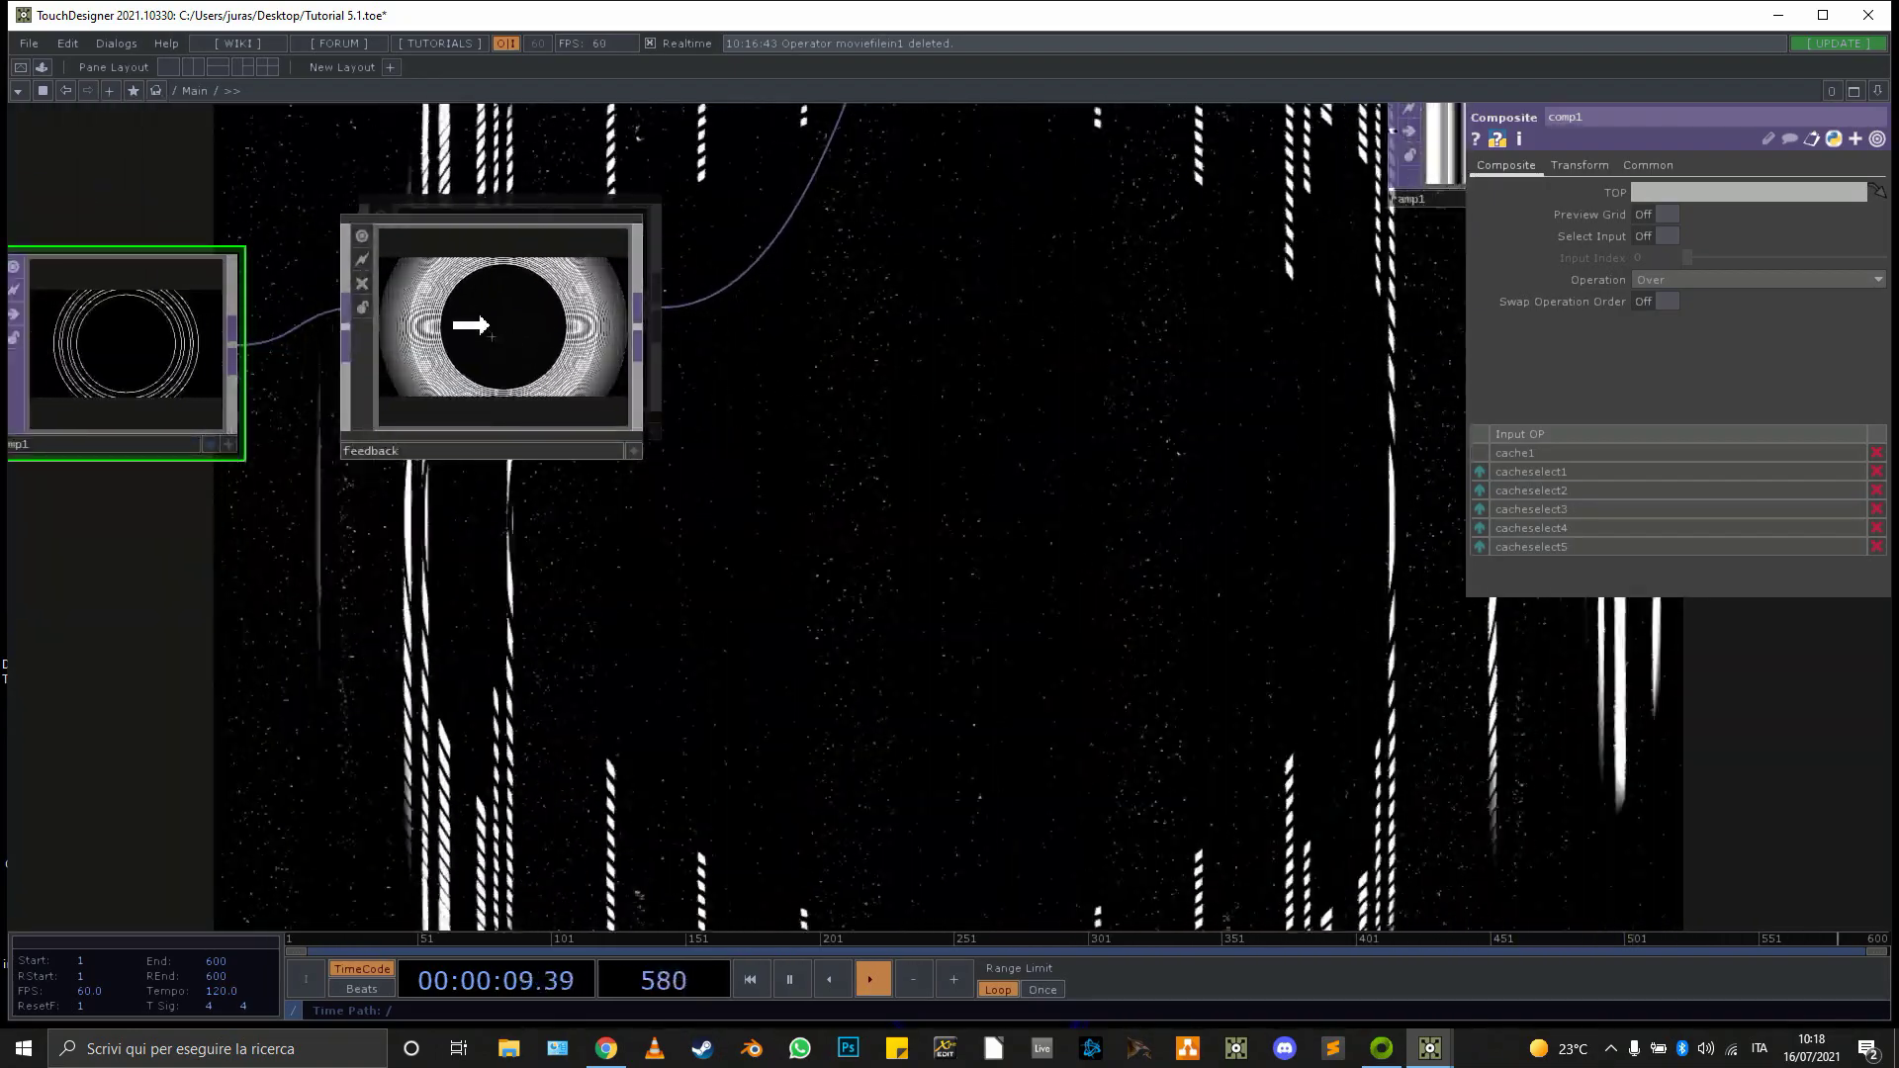
scroll(399, 364, "up", 5)
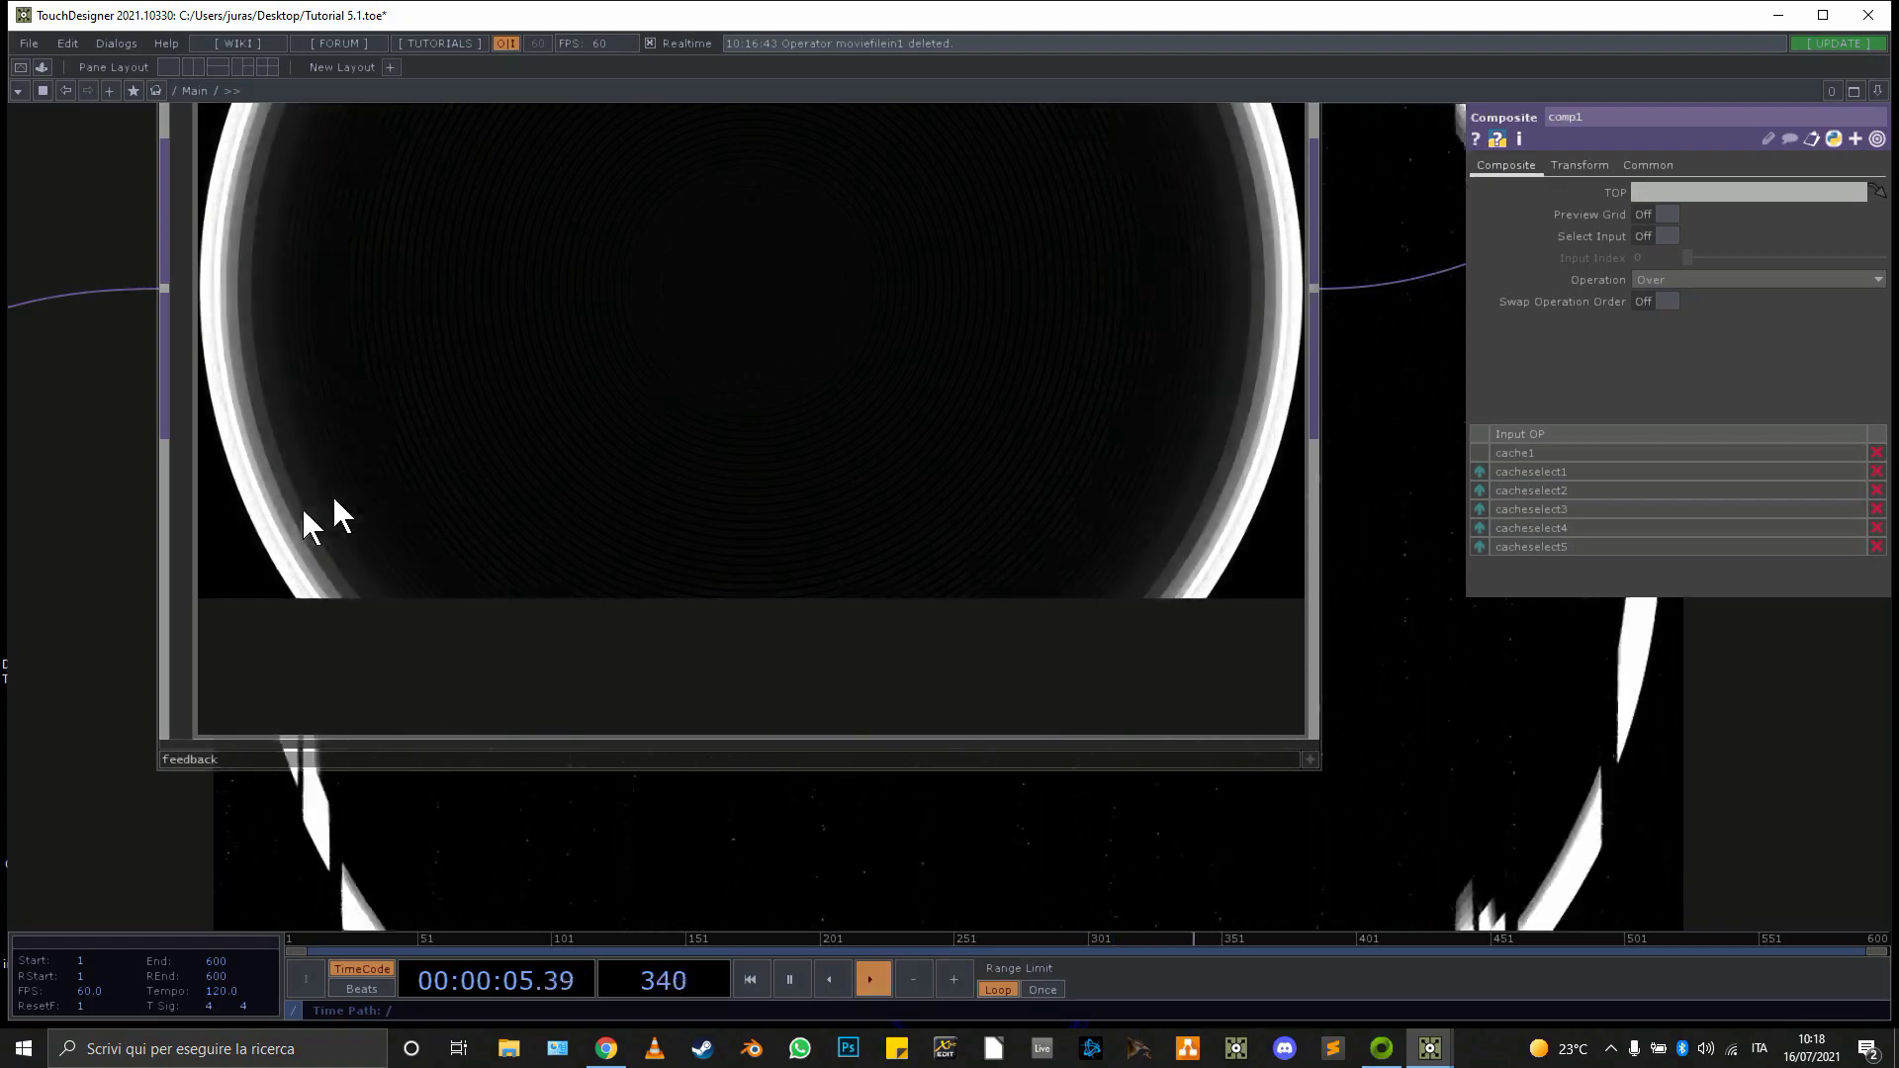
Show the parameters of the tex3d1 operator and examine its cache settings
scroll(631, 424, "down", 8)
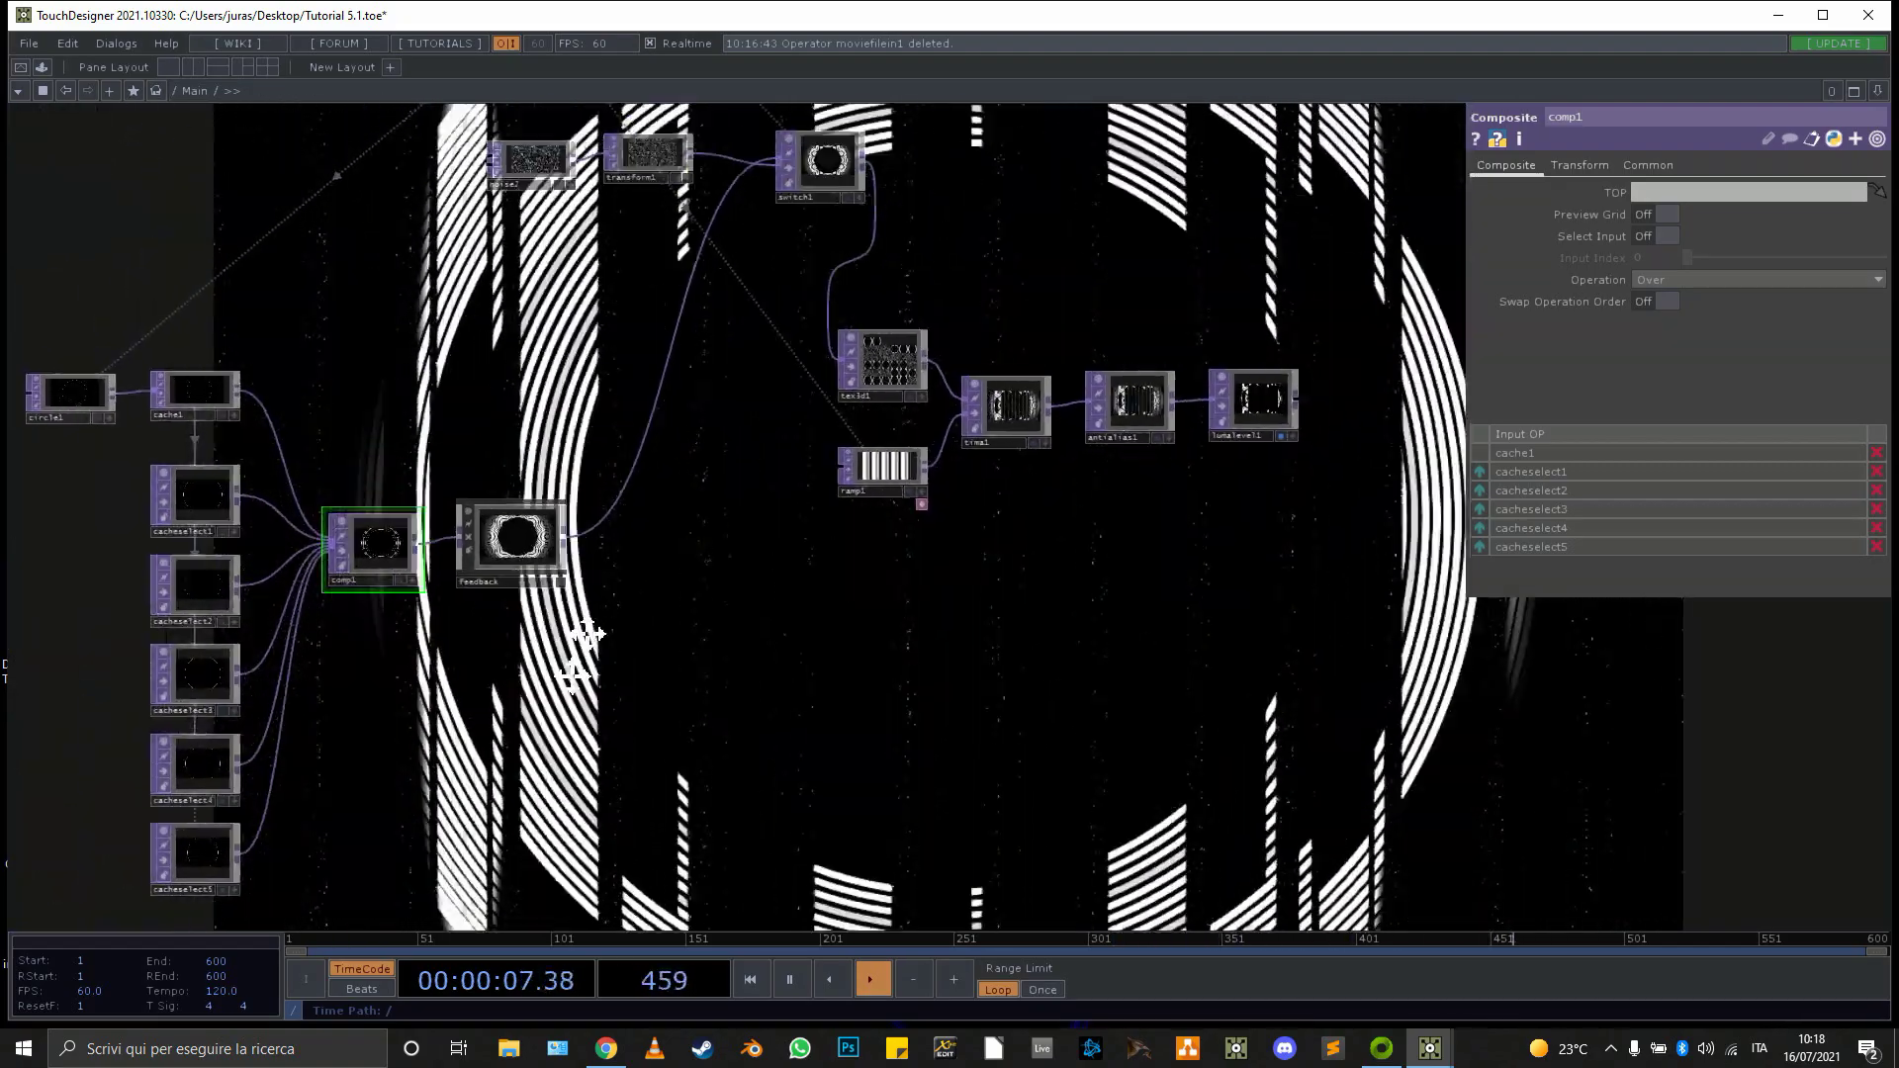
scroll(721, 636, "up", 10)
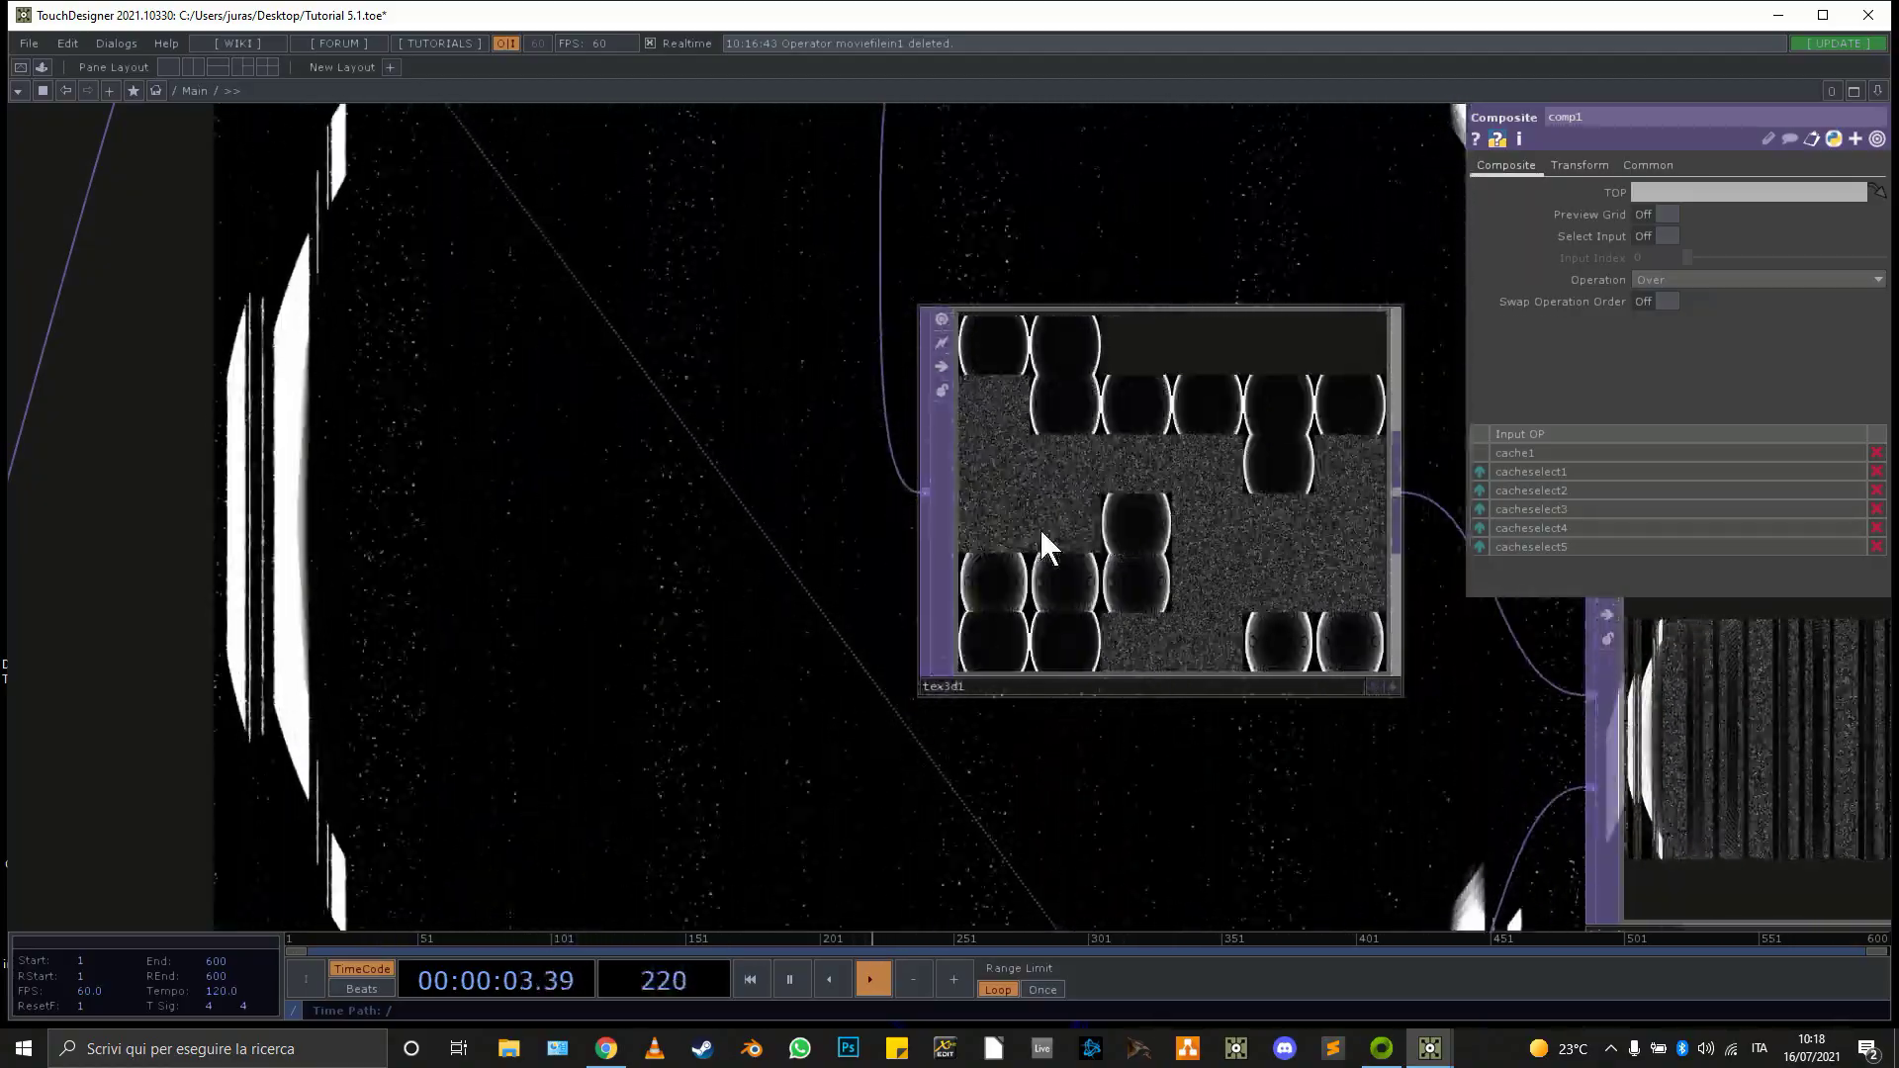
left_click(1042, 530)
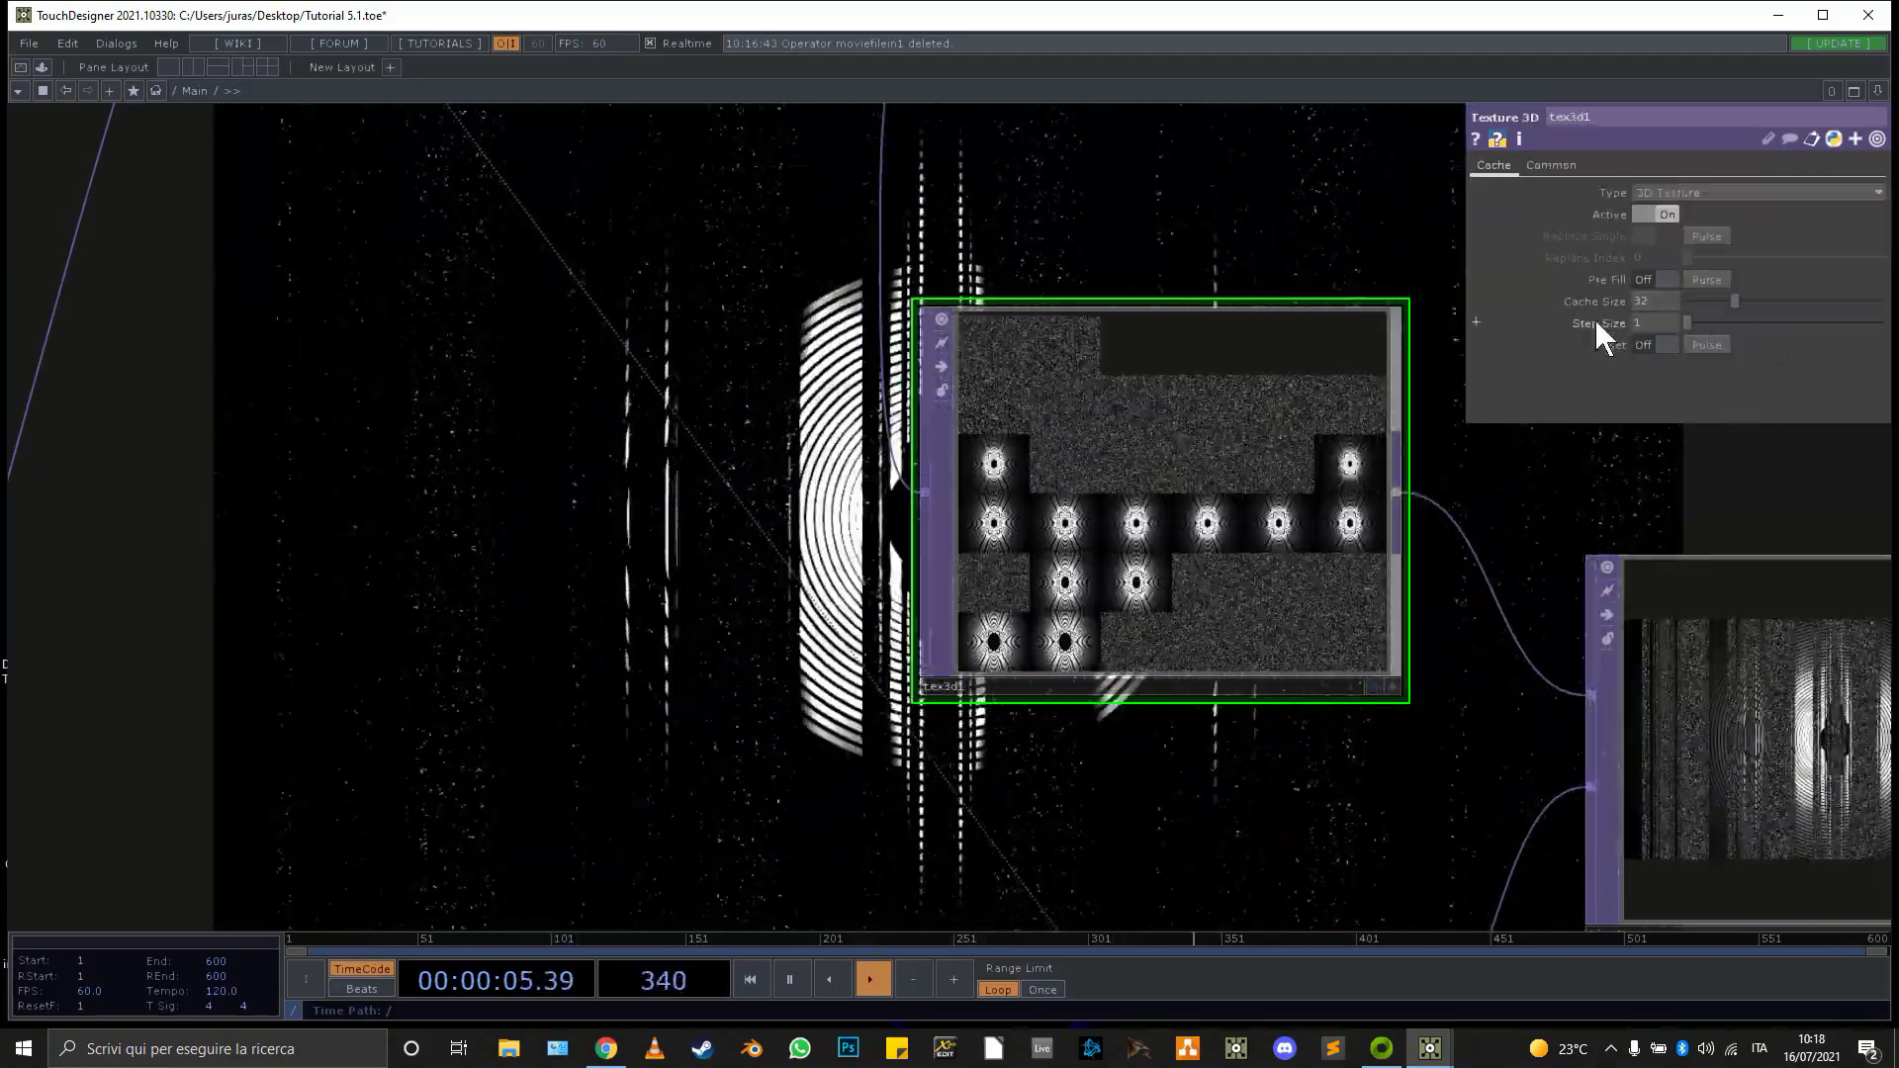
Examine the switch1 preview and trace its inputs back through transform1 and noise2
scroll(1276, 436, "down", 1)
scroll(1128, 326, "down", 6)
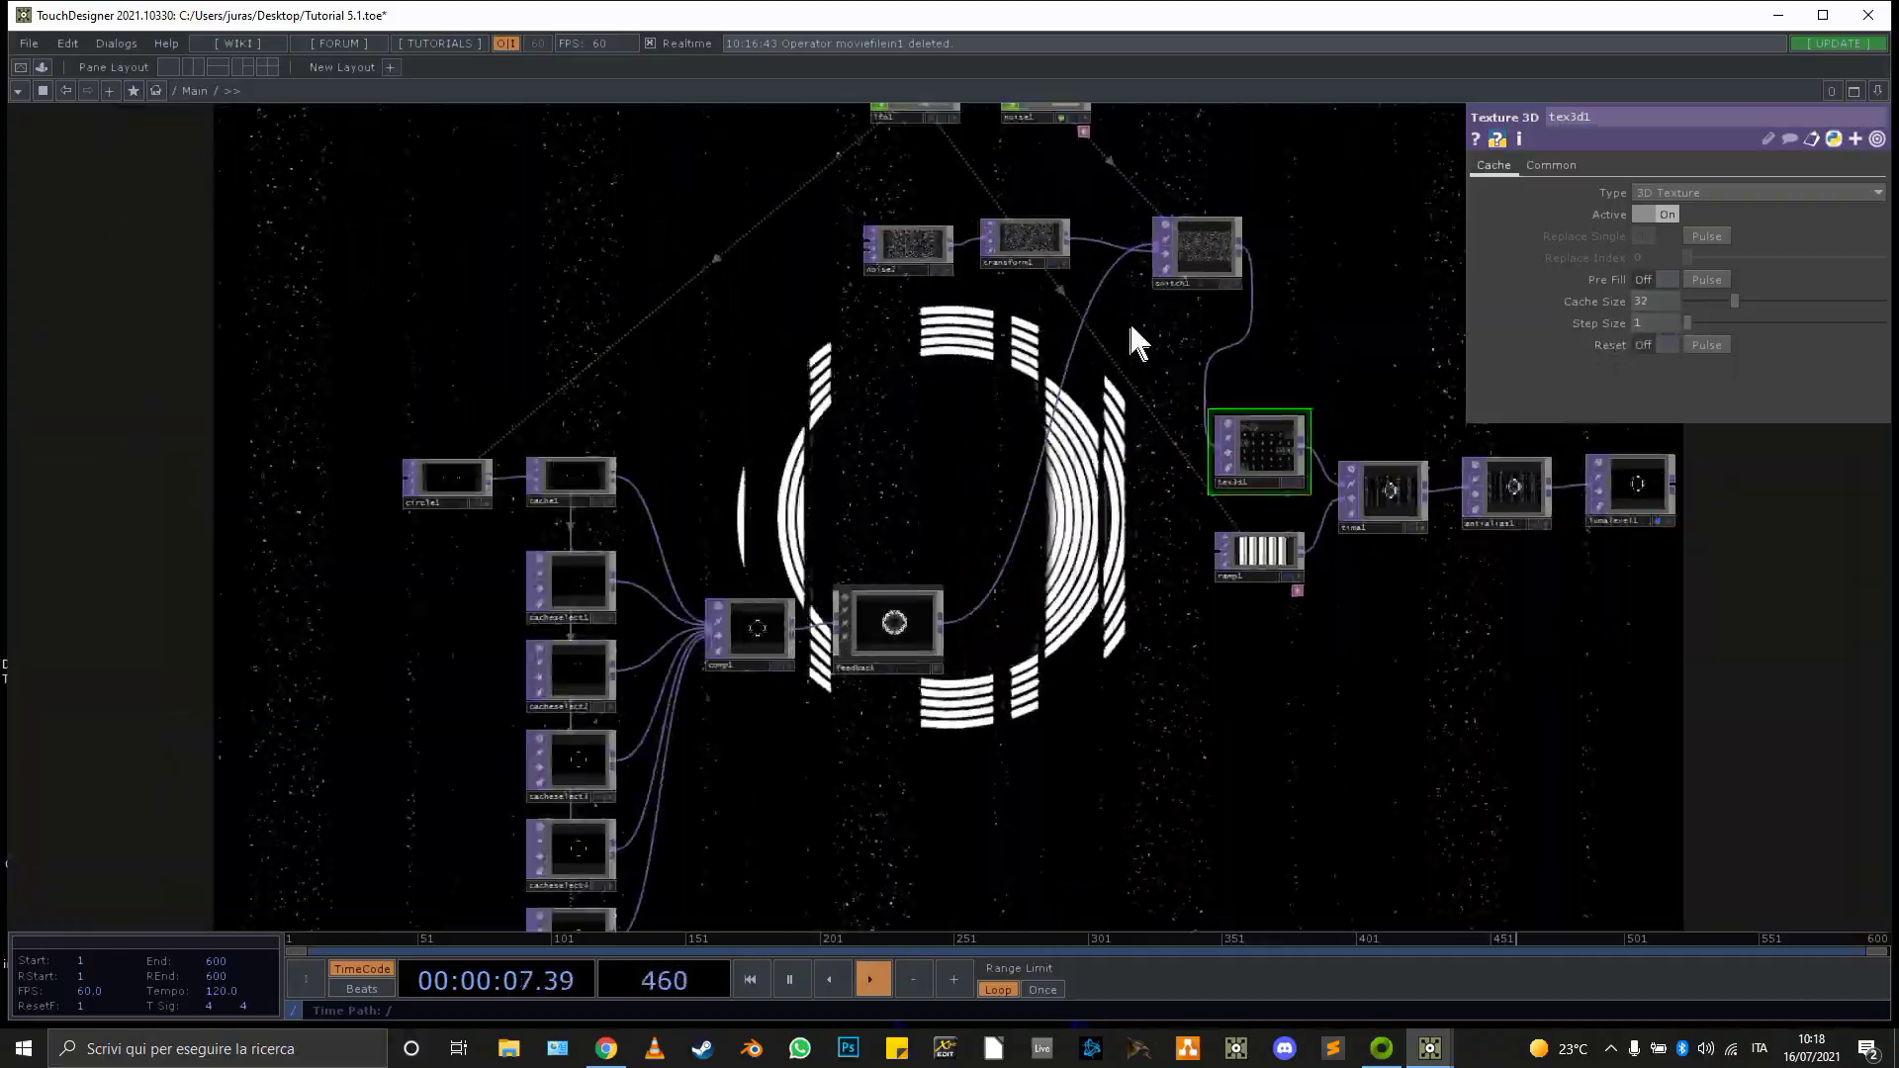
scroll(1051, 320, "up", 4)
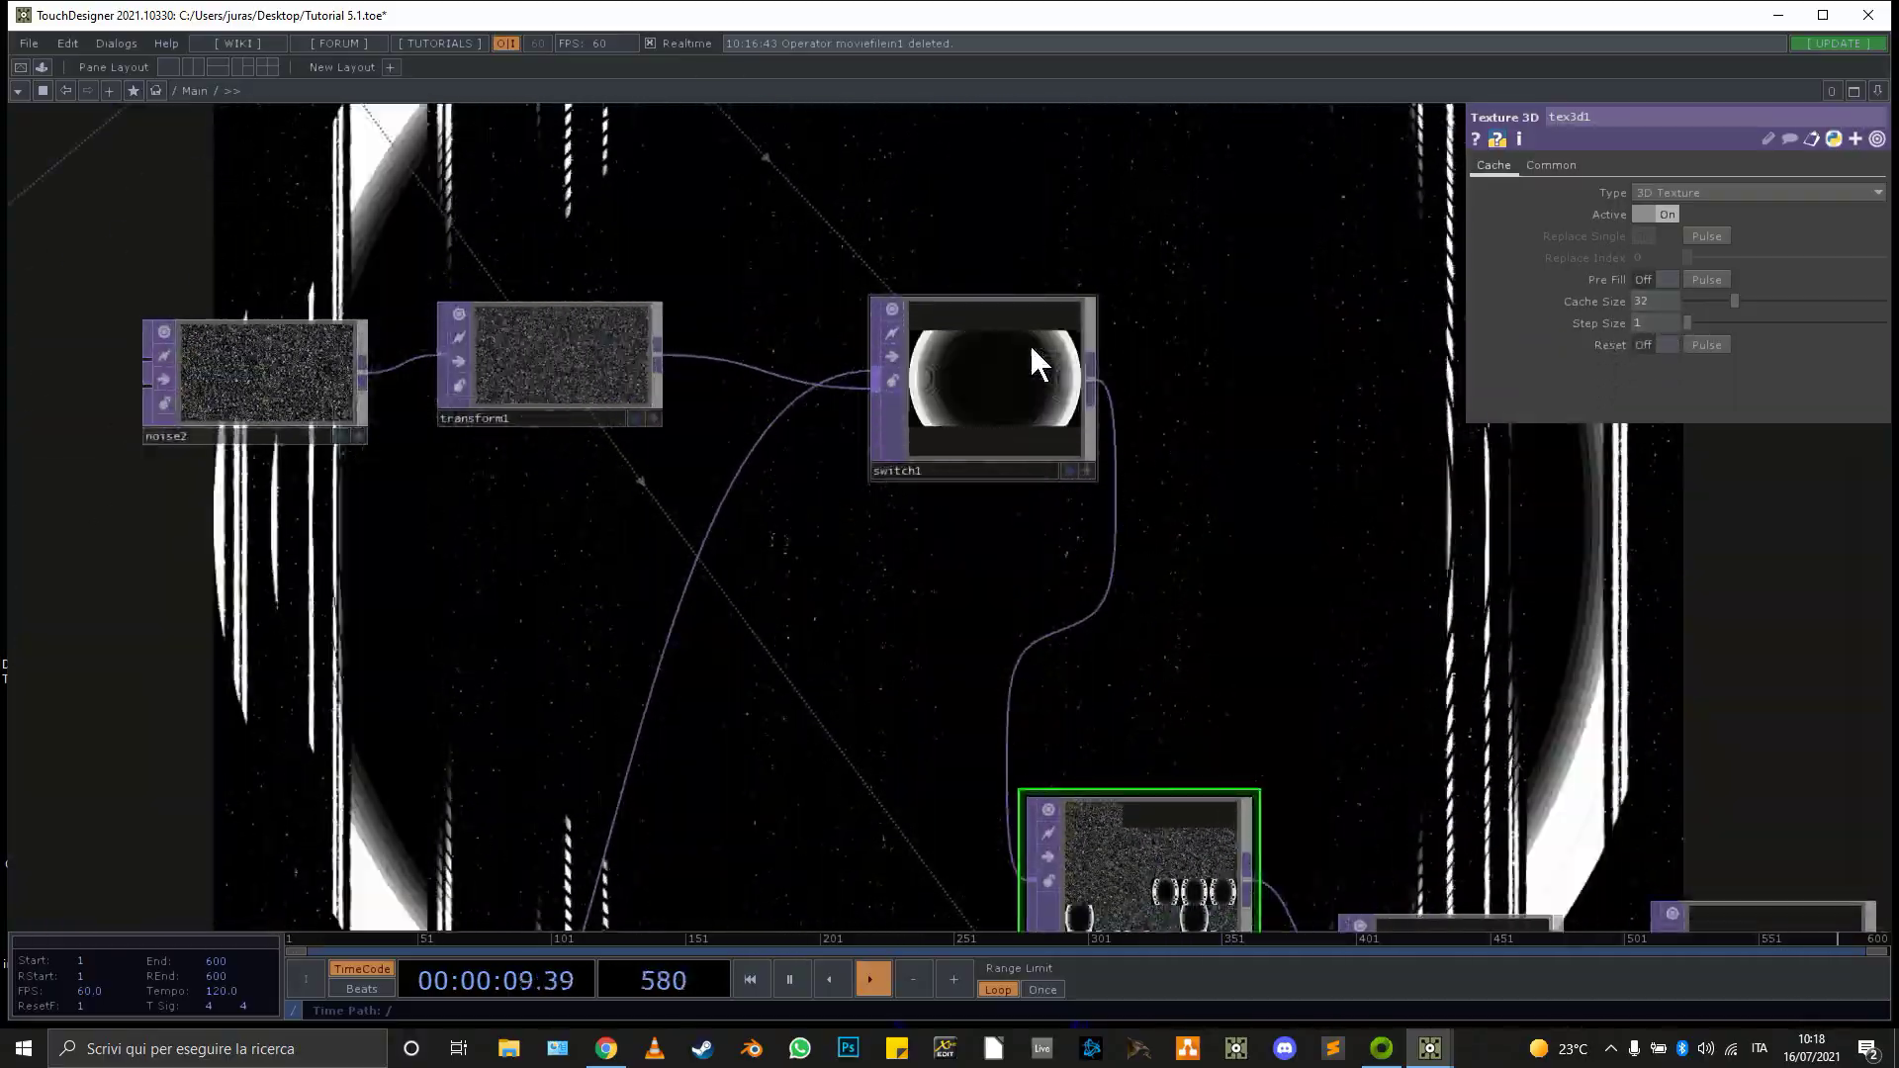
scroll(945, 396, "up", 4)
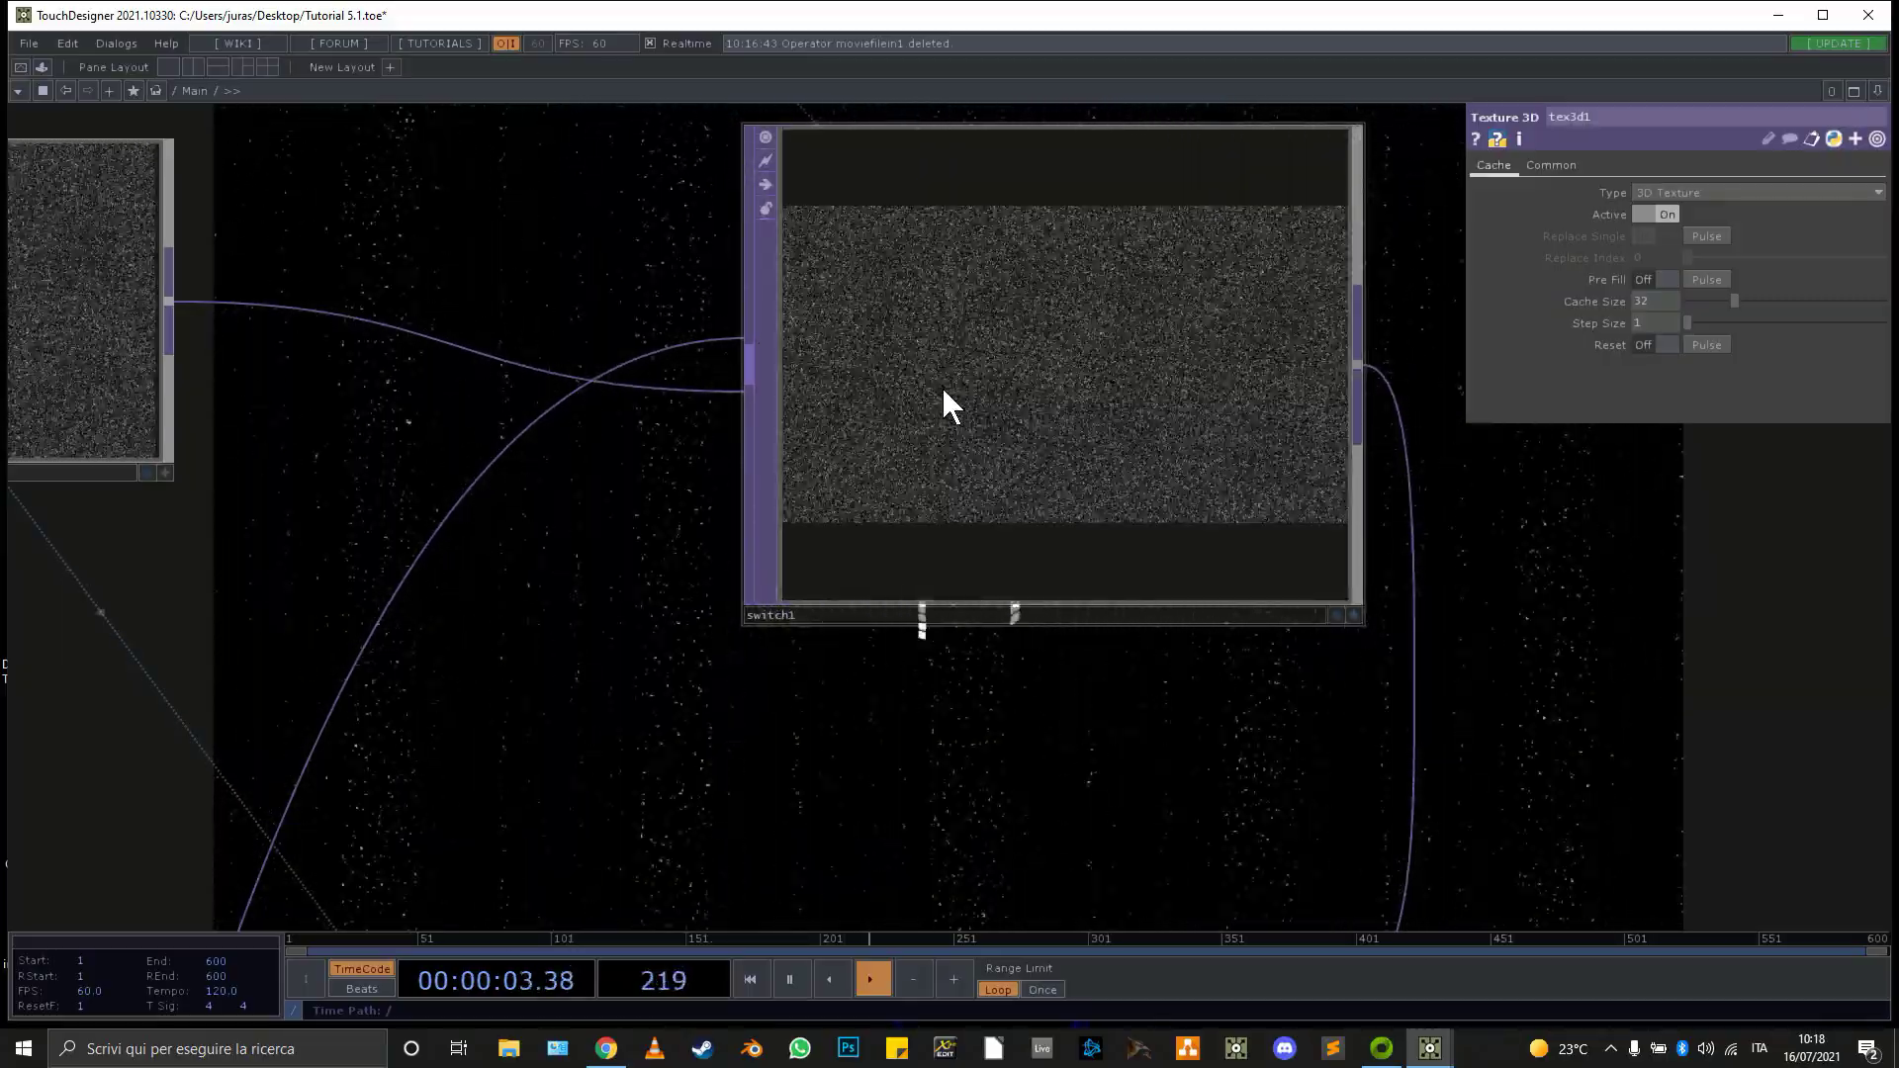
scroll(942, 386, "down", 5)
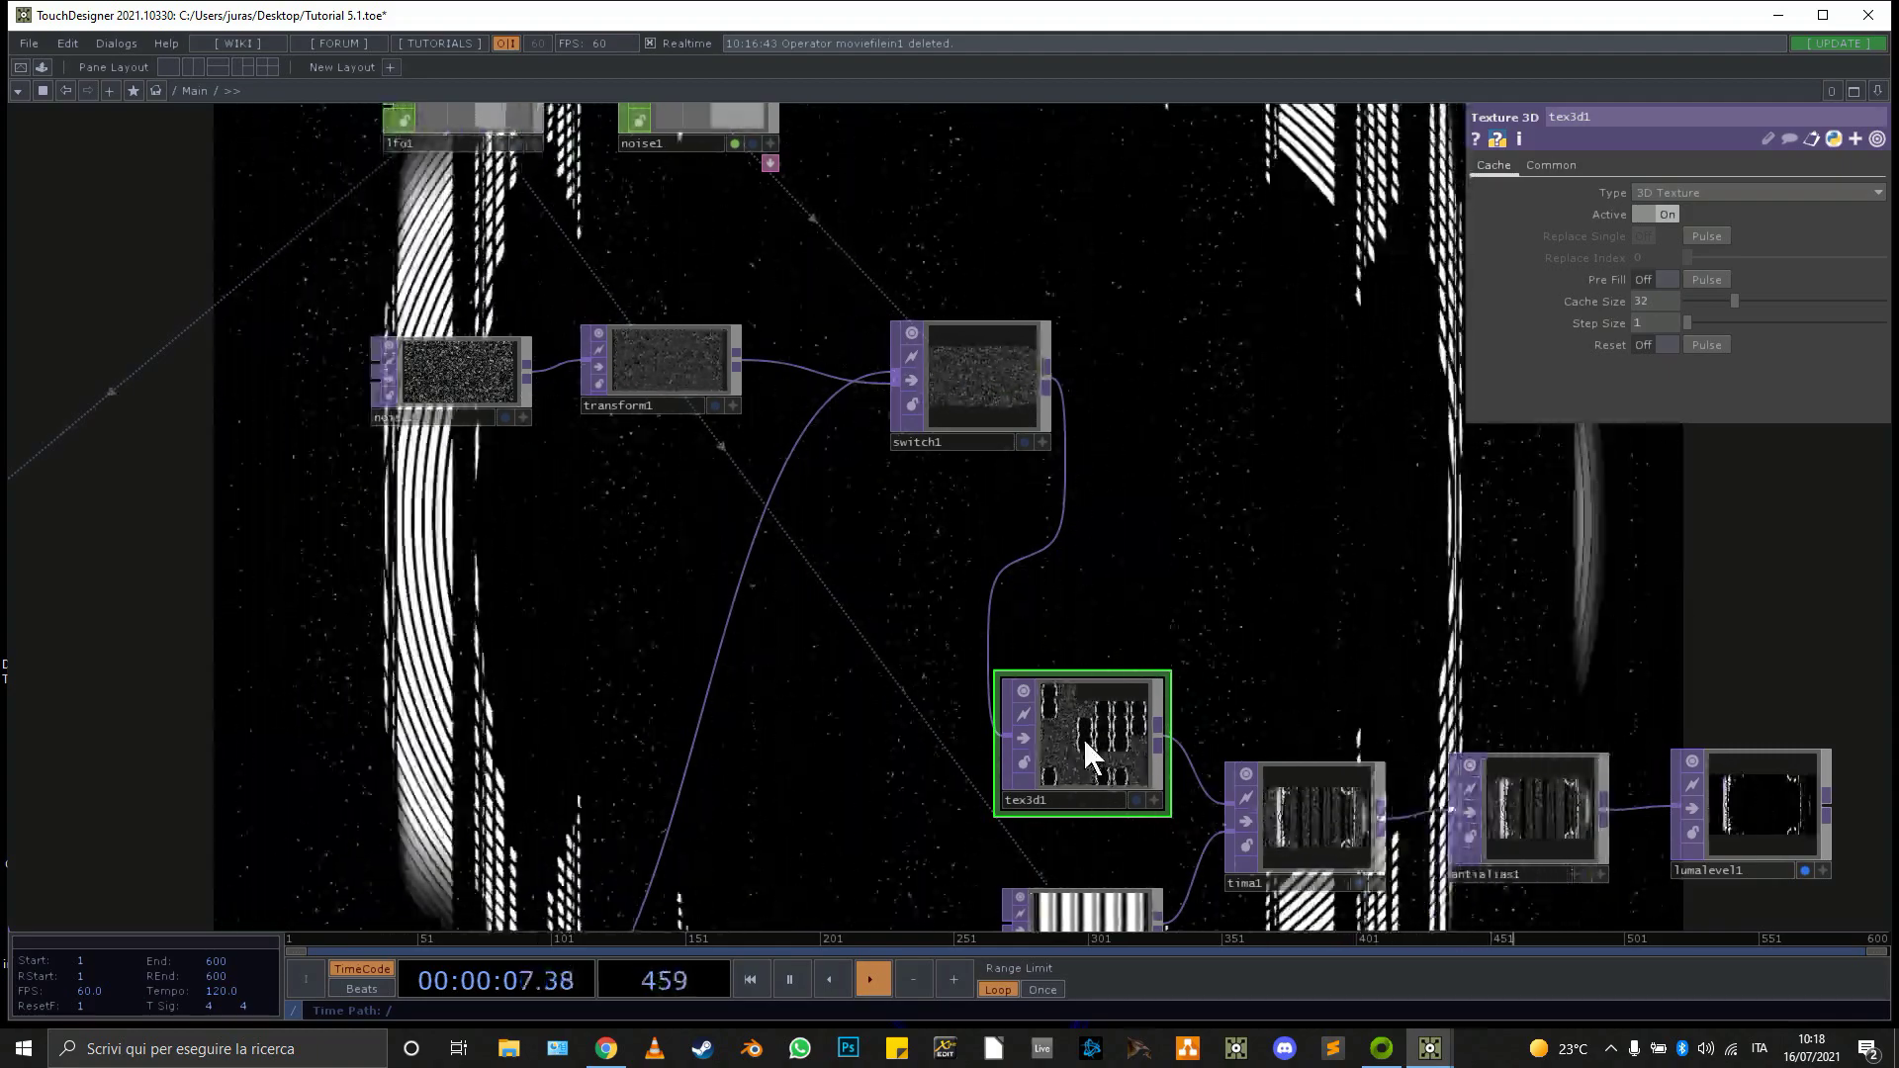
scroll(903, 386, "up", 5)
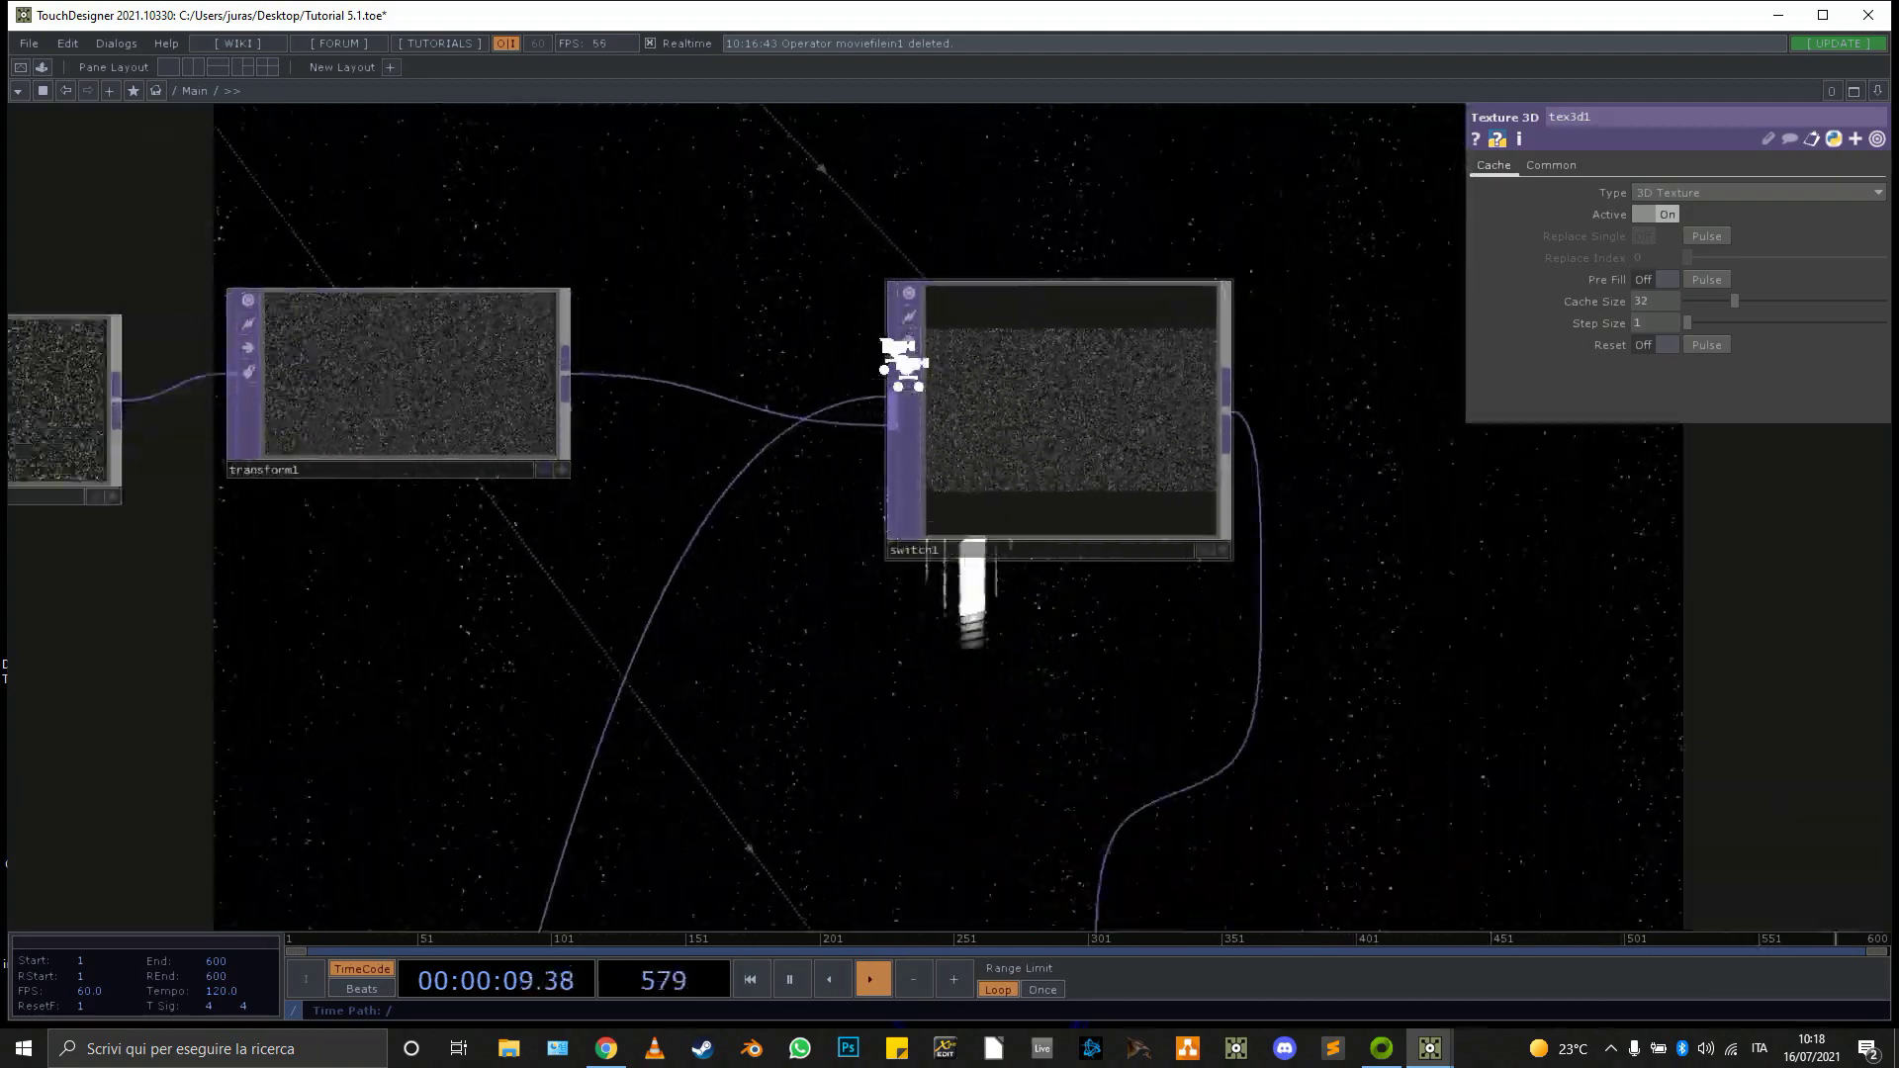
left_click_drag(859, 272, 1202, 433)
scroll(1006, 614, "down", 5)
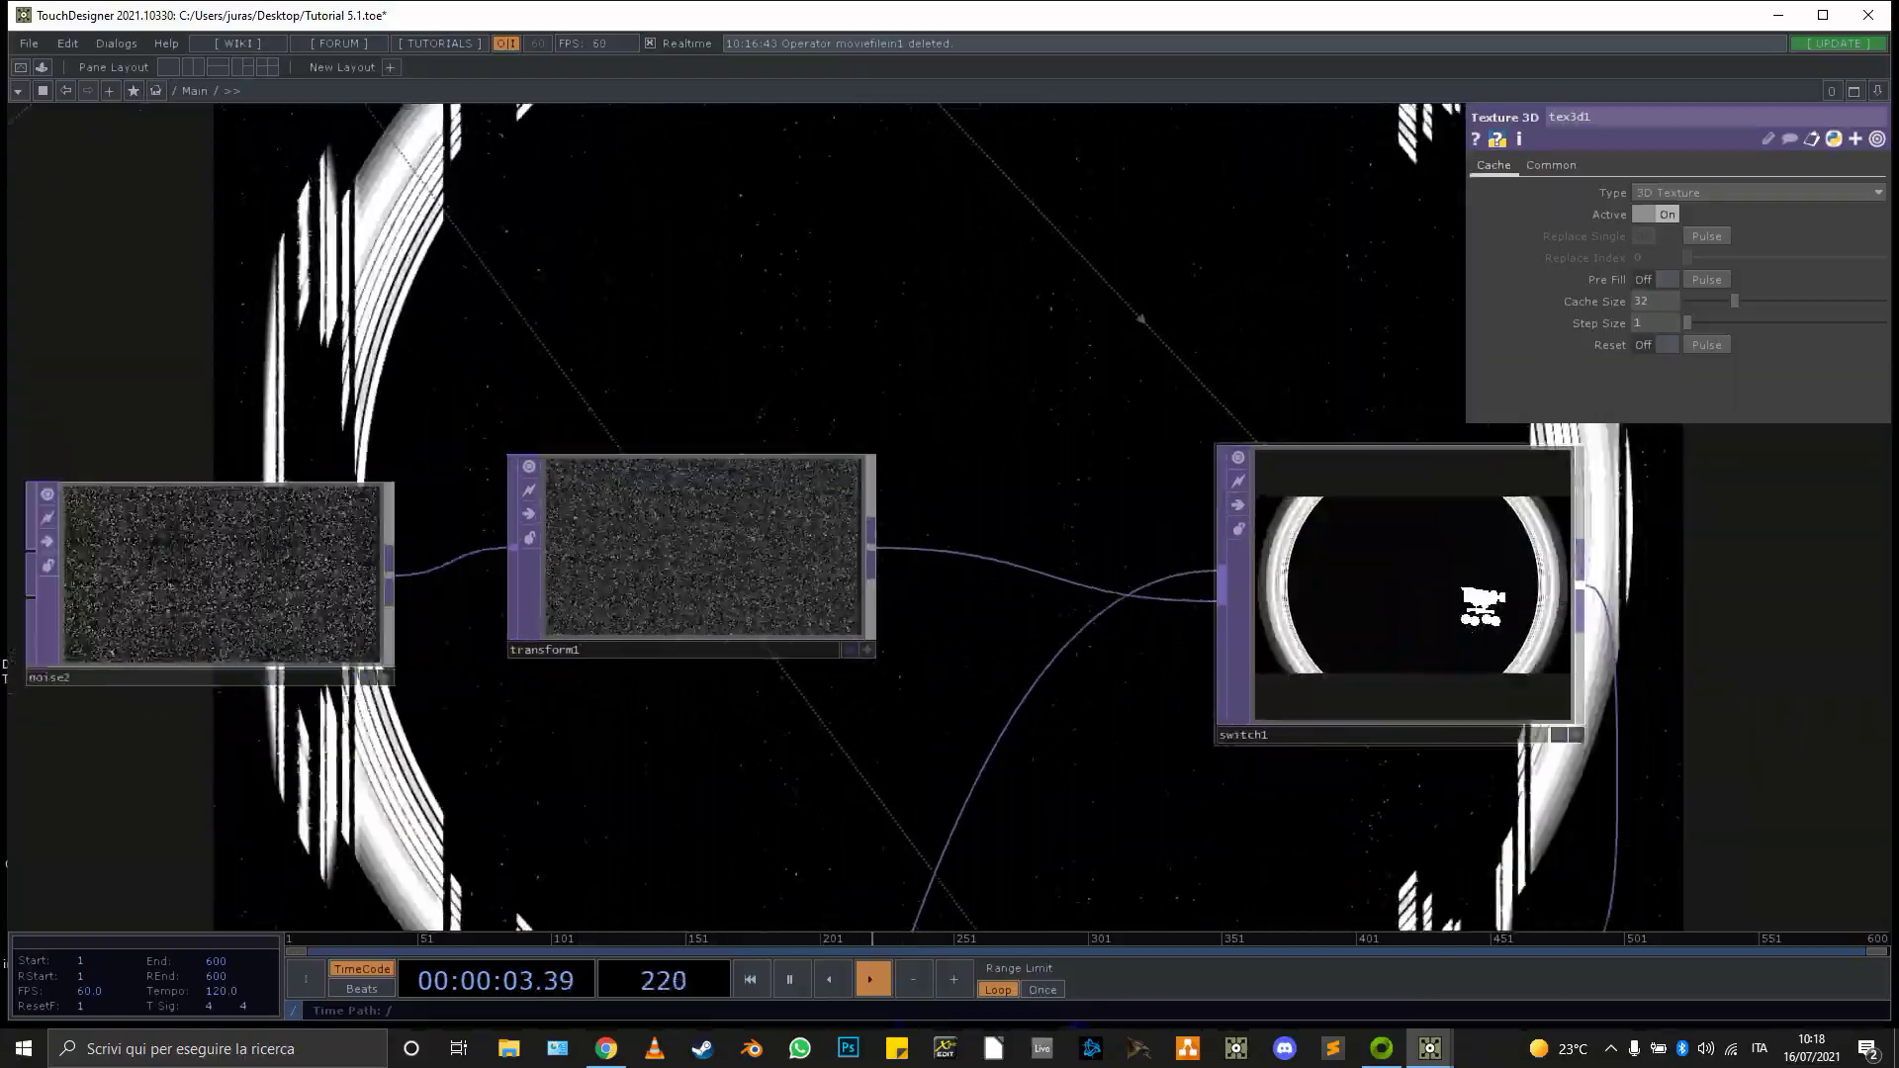
scroll(1110, 598, "up", 8)
scroll(1110, 598, "down", 8)
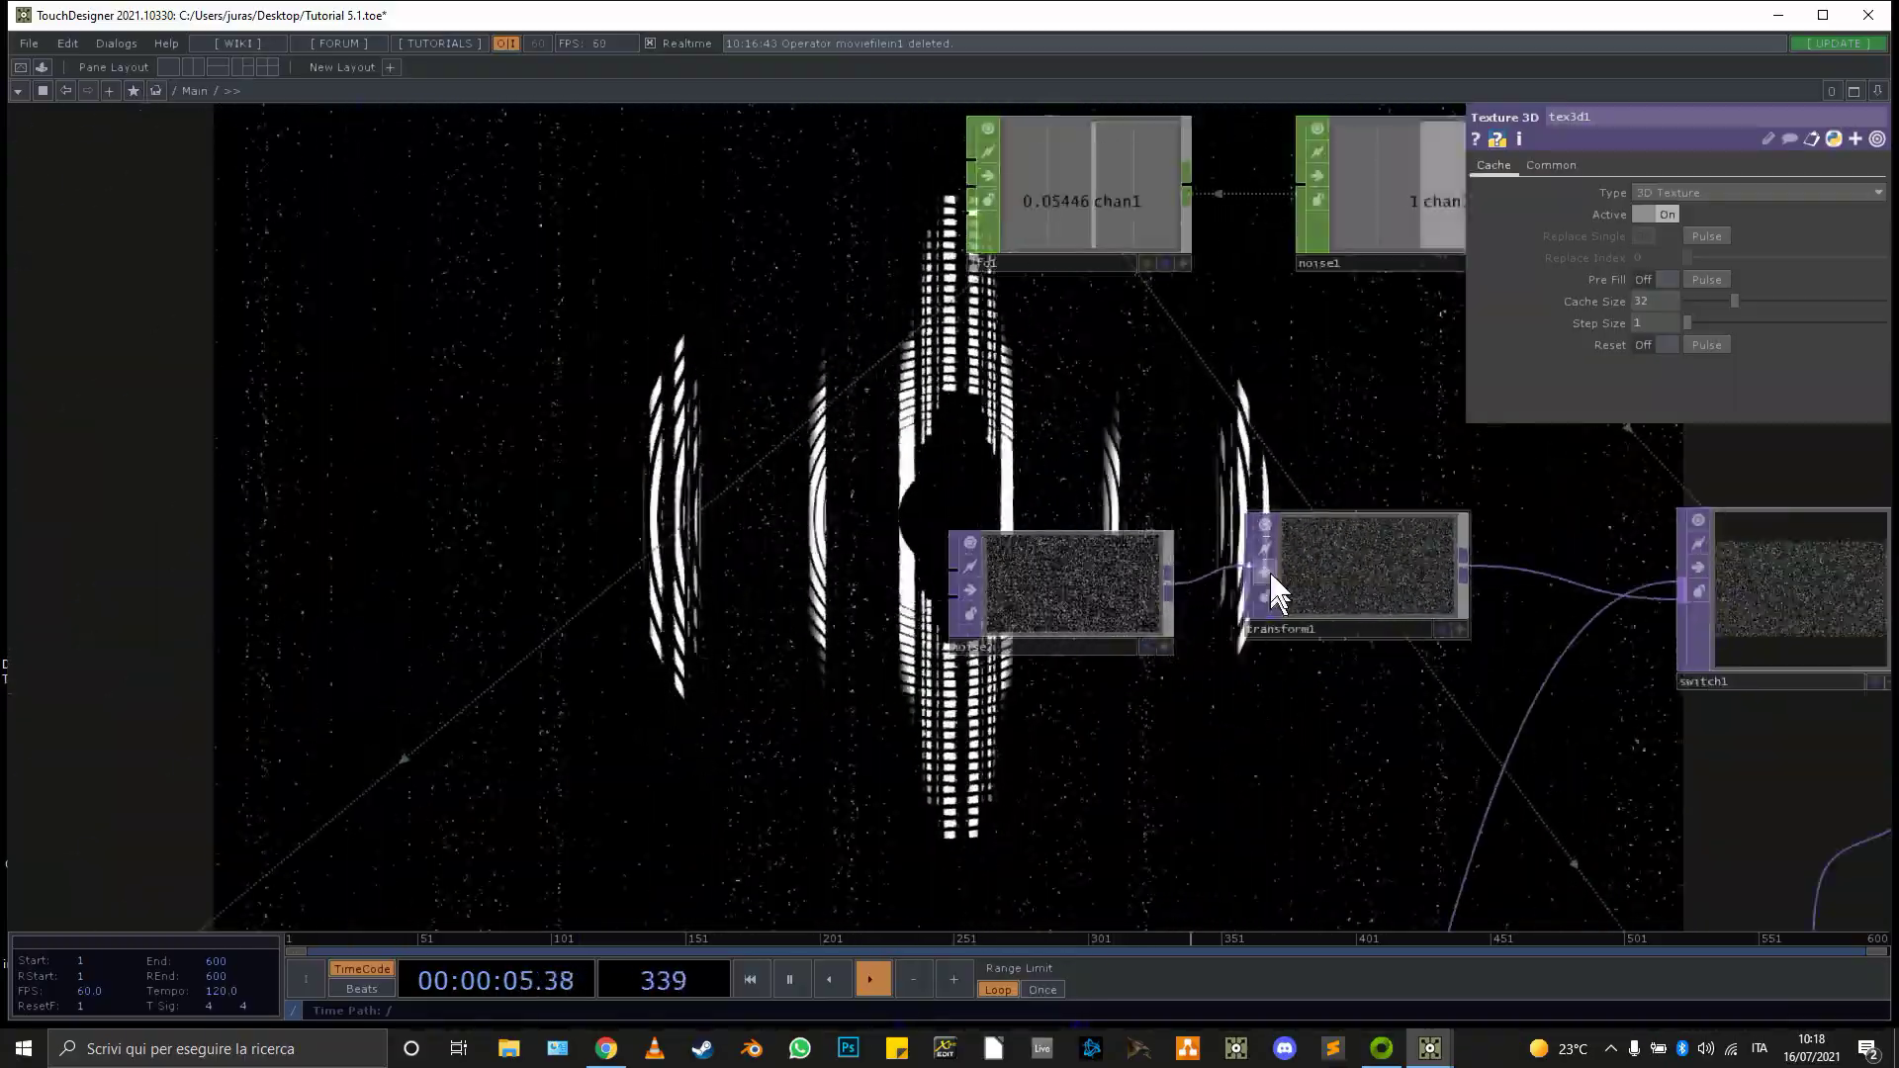
Show the tile settings of transform1 and the parameters of switch1, including its index expression
left_click(1348, 581)
left_click_drag(1351, 705, 812, 683)
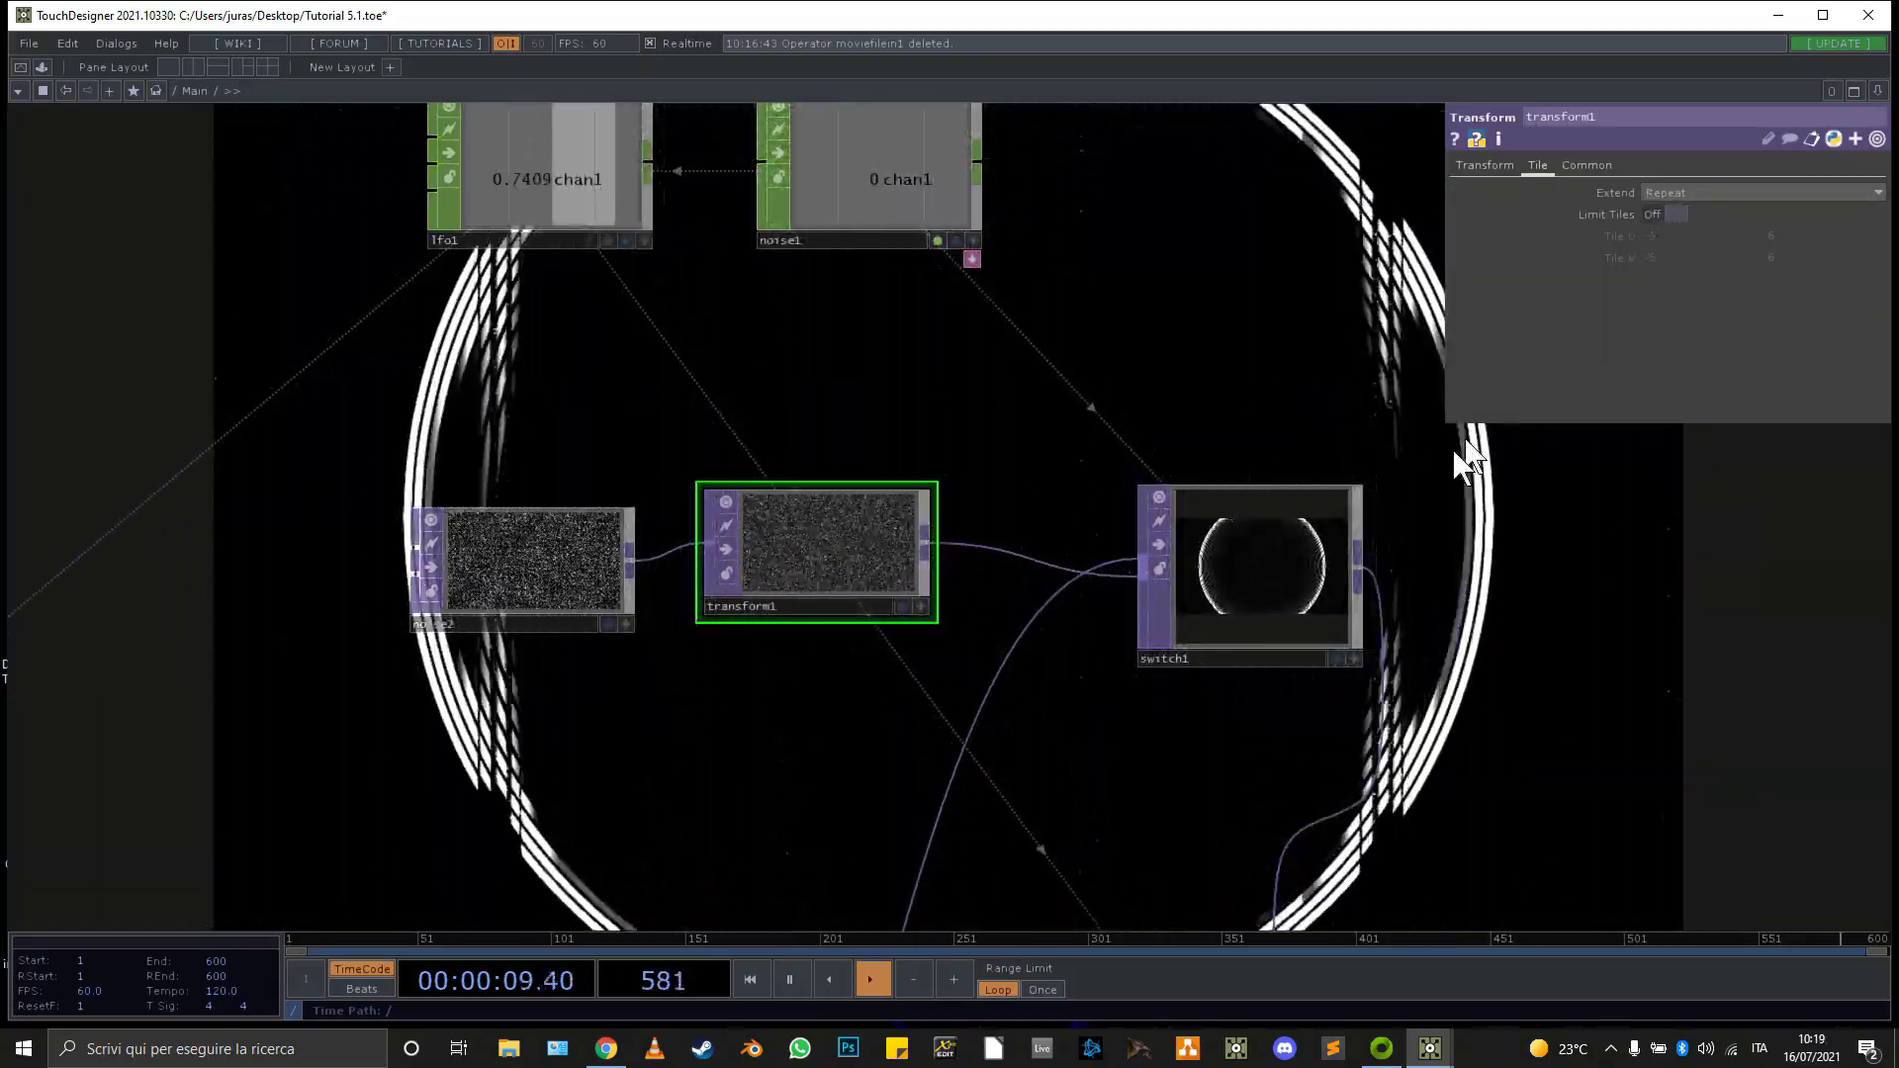
scroll(1270, 594, "up", 4)
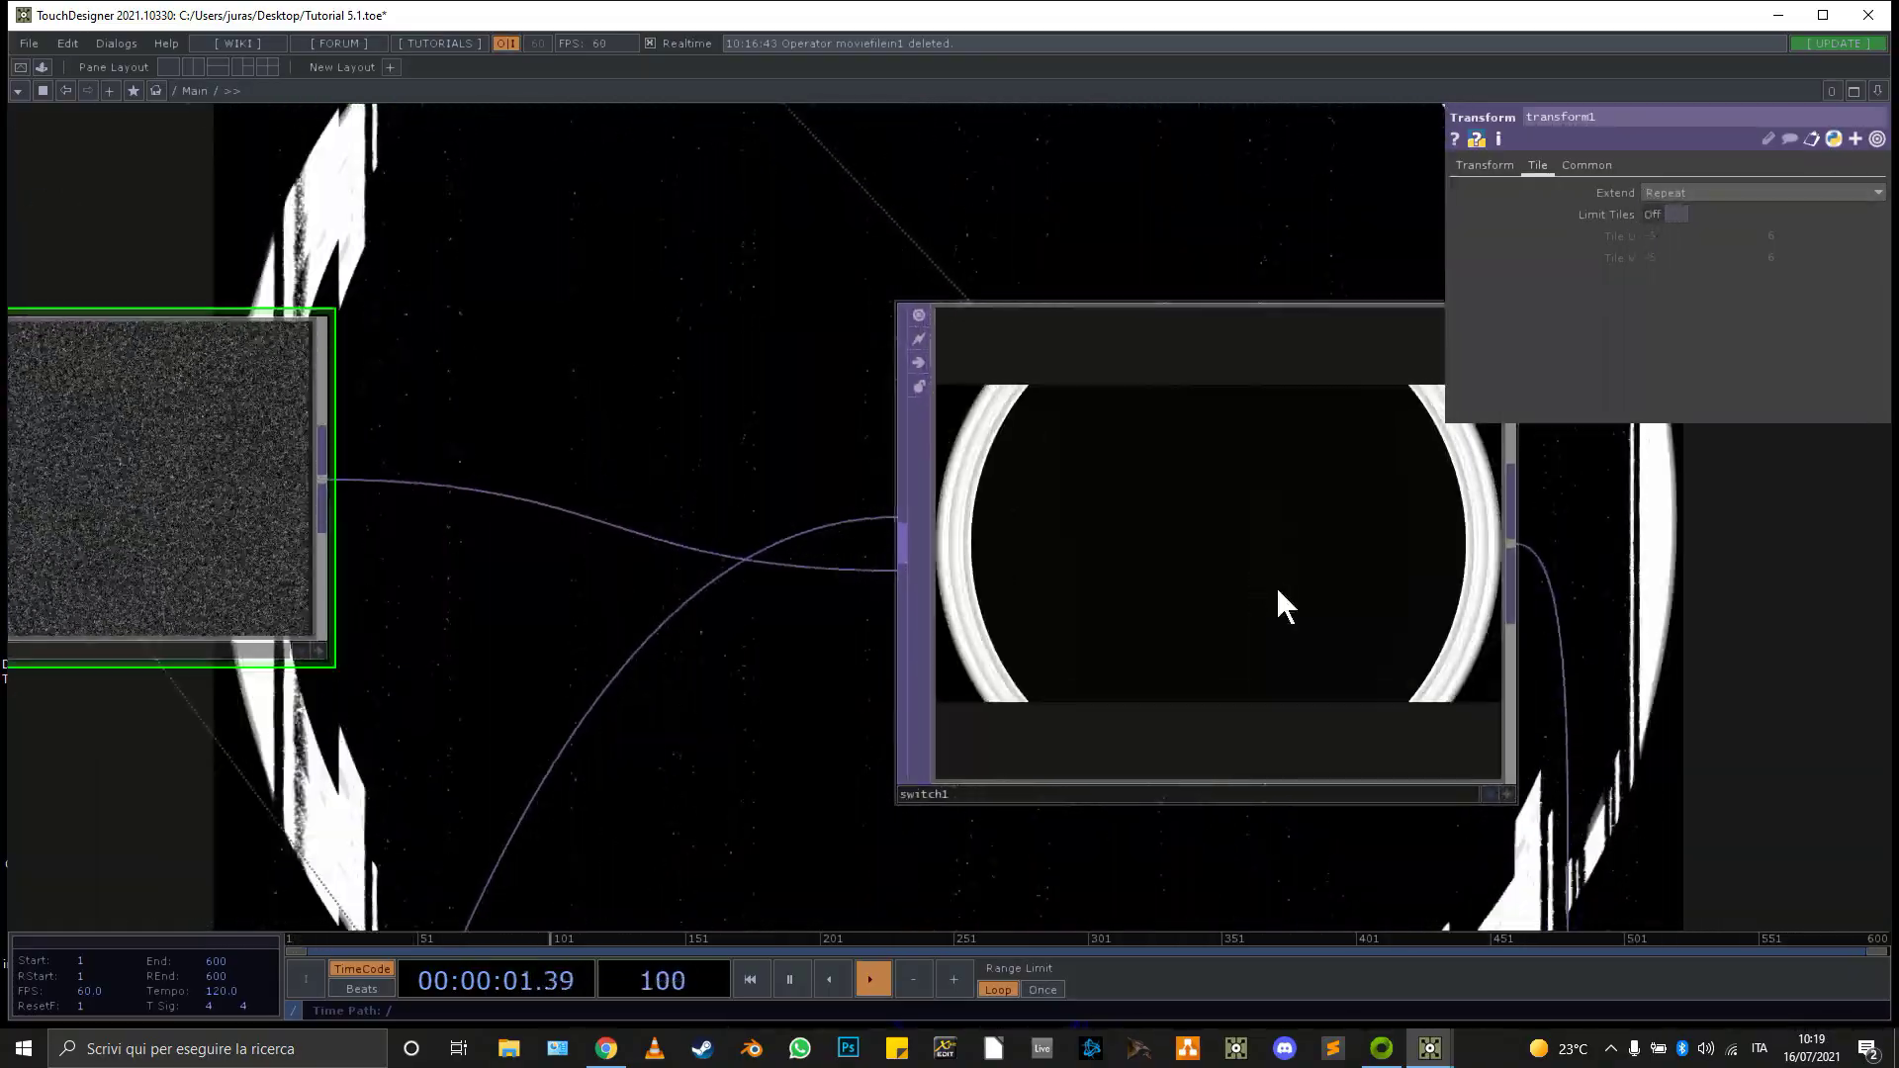
left_click(1276, 596)
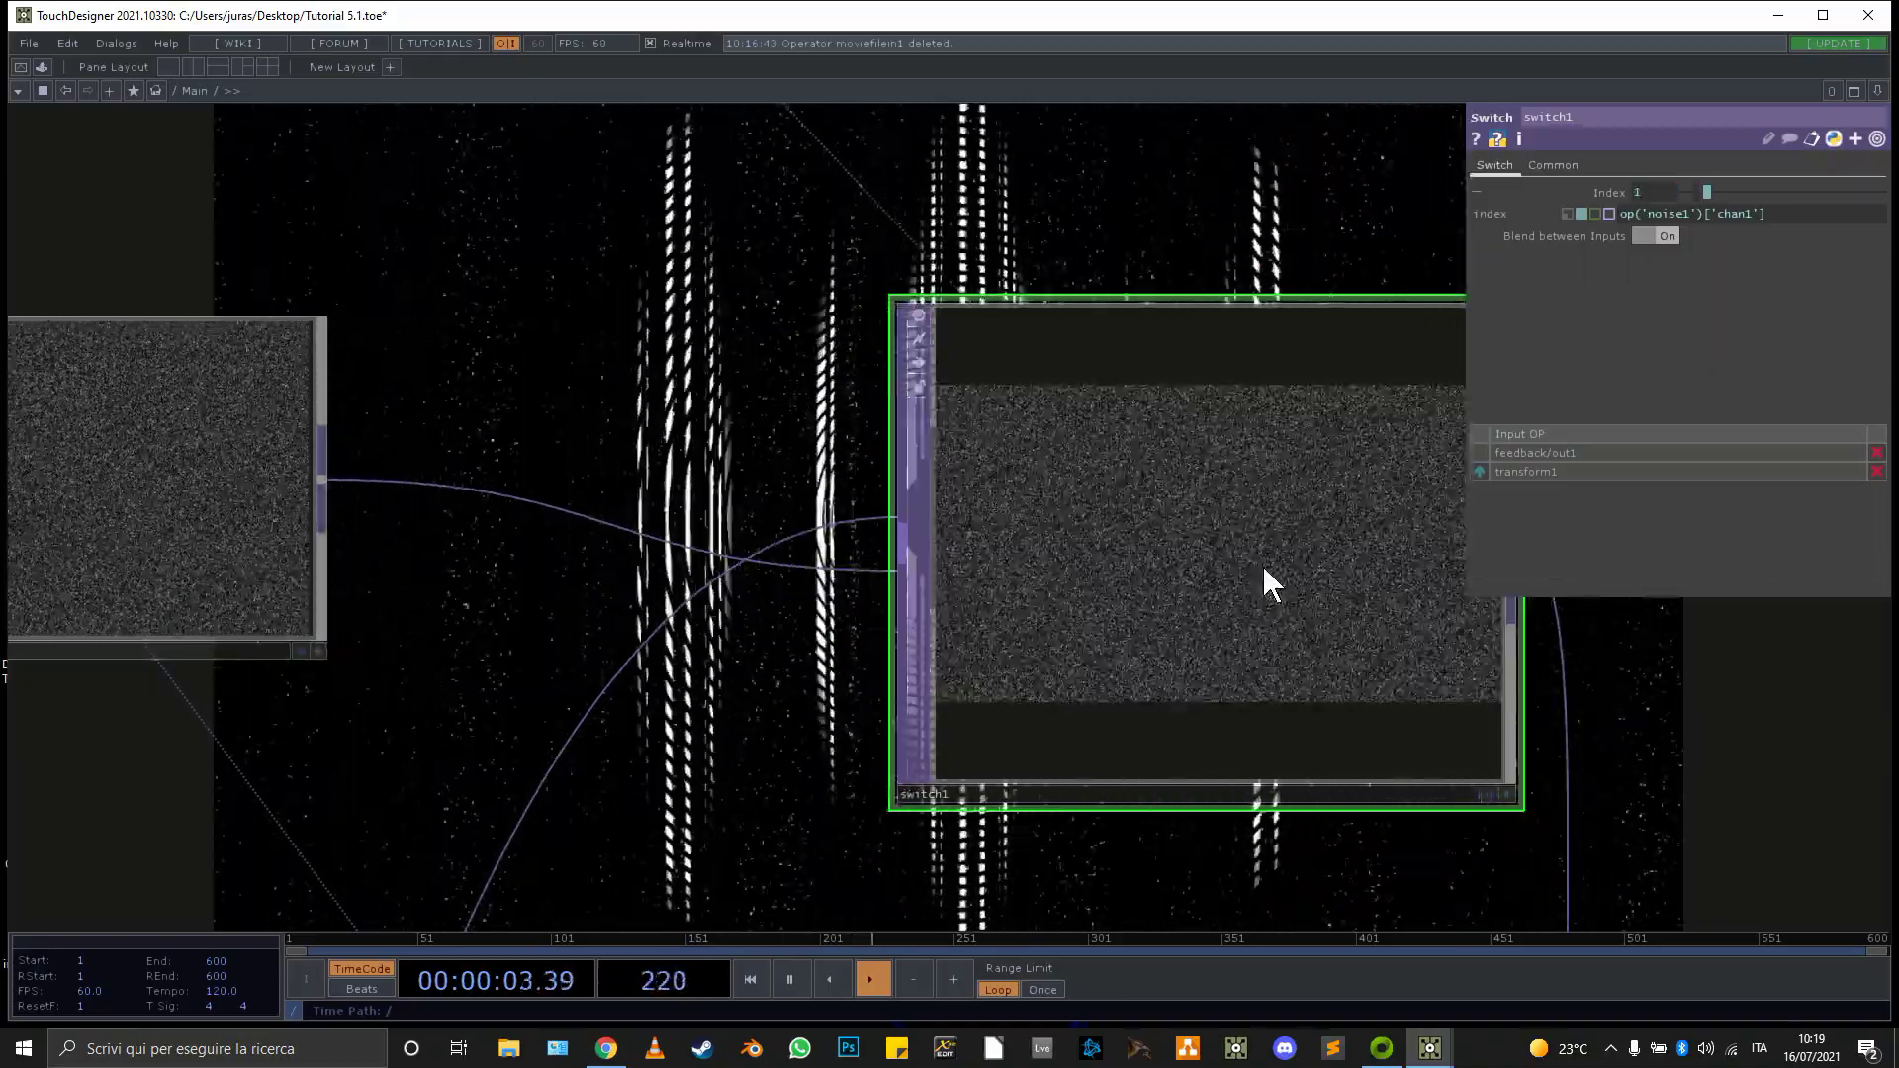
scroll(1262, 566, "down", 4)
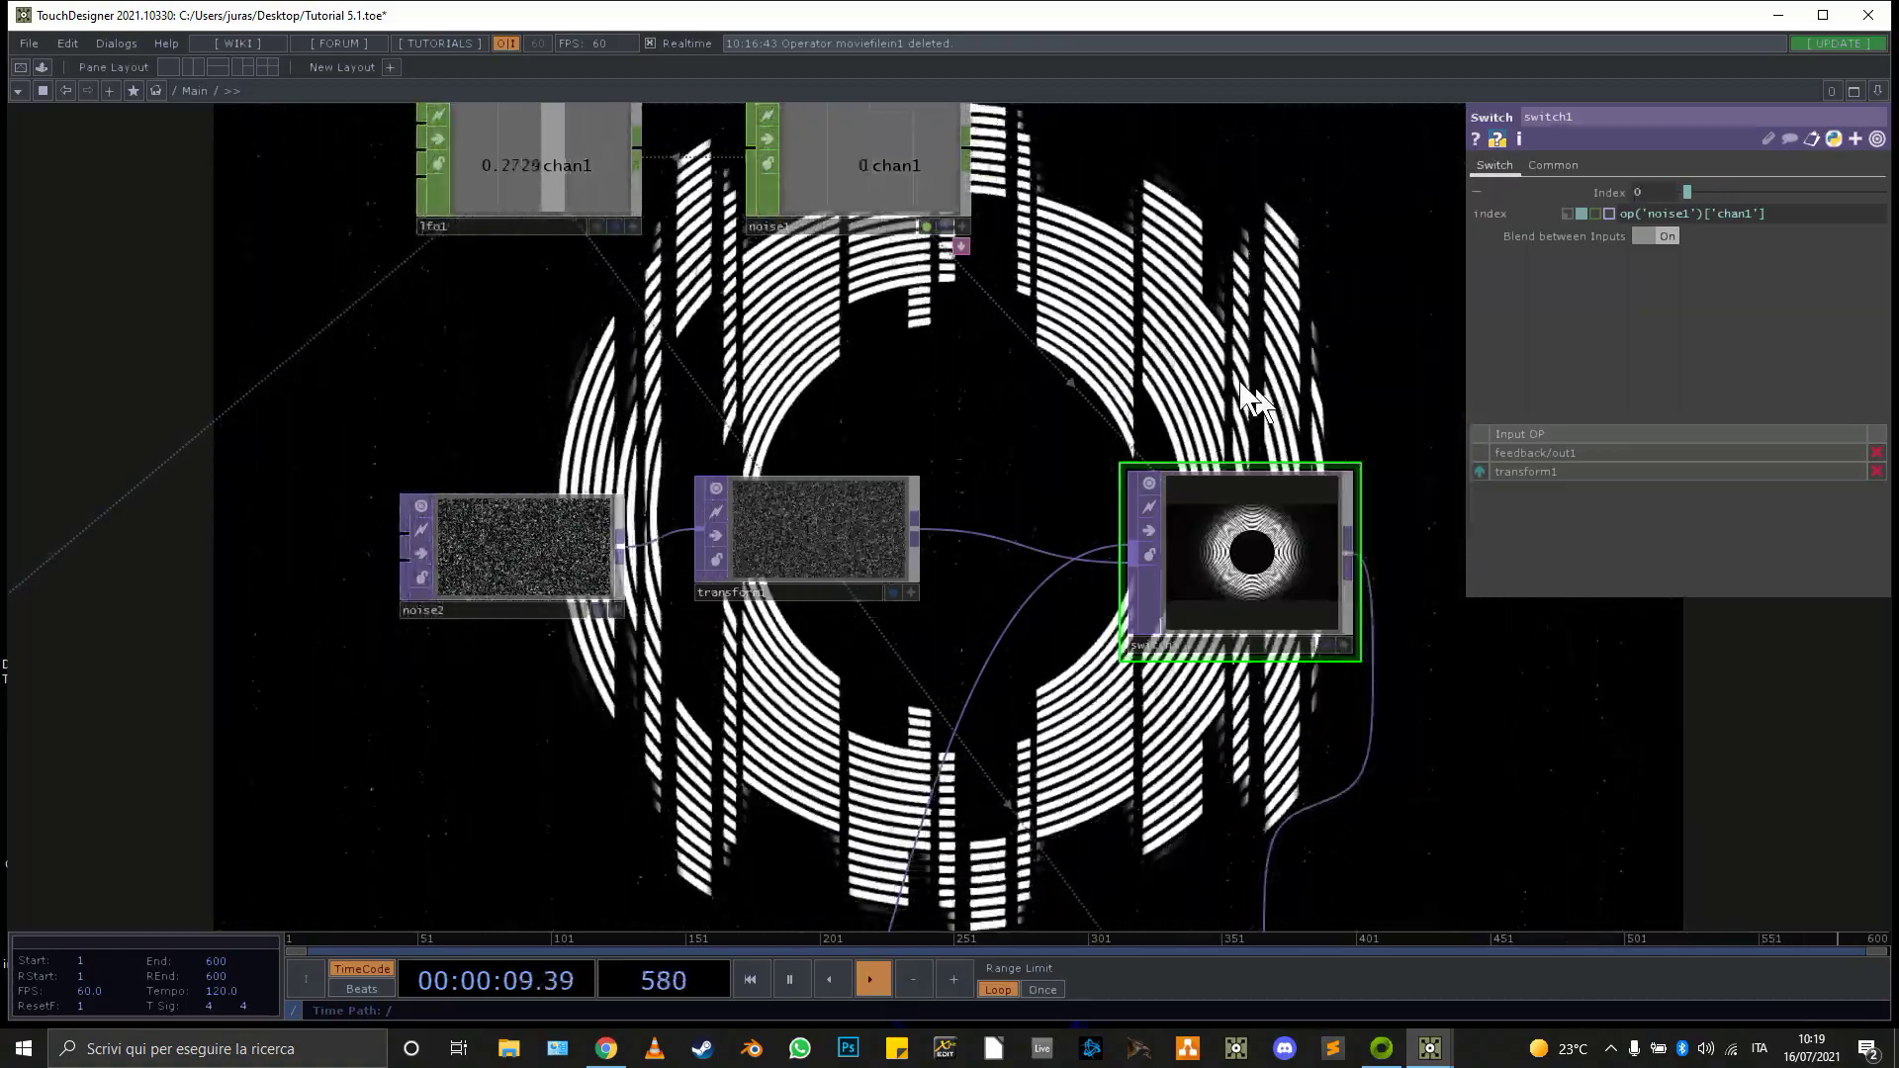
Examine the Blend between Inputs option of switch1 while following its output towards tex3d1
left_click_drag(1217, 380, 746, 318)
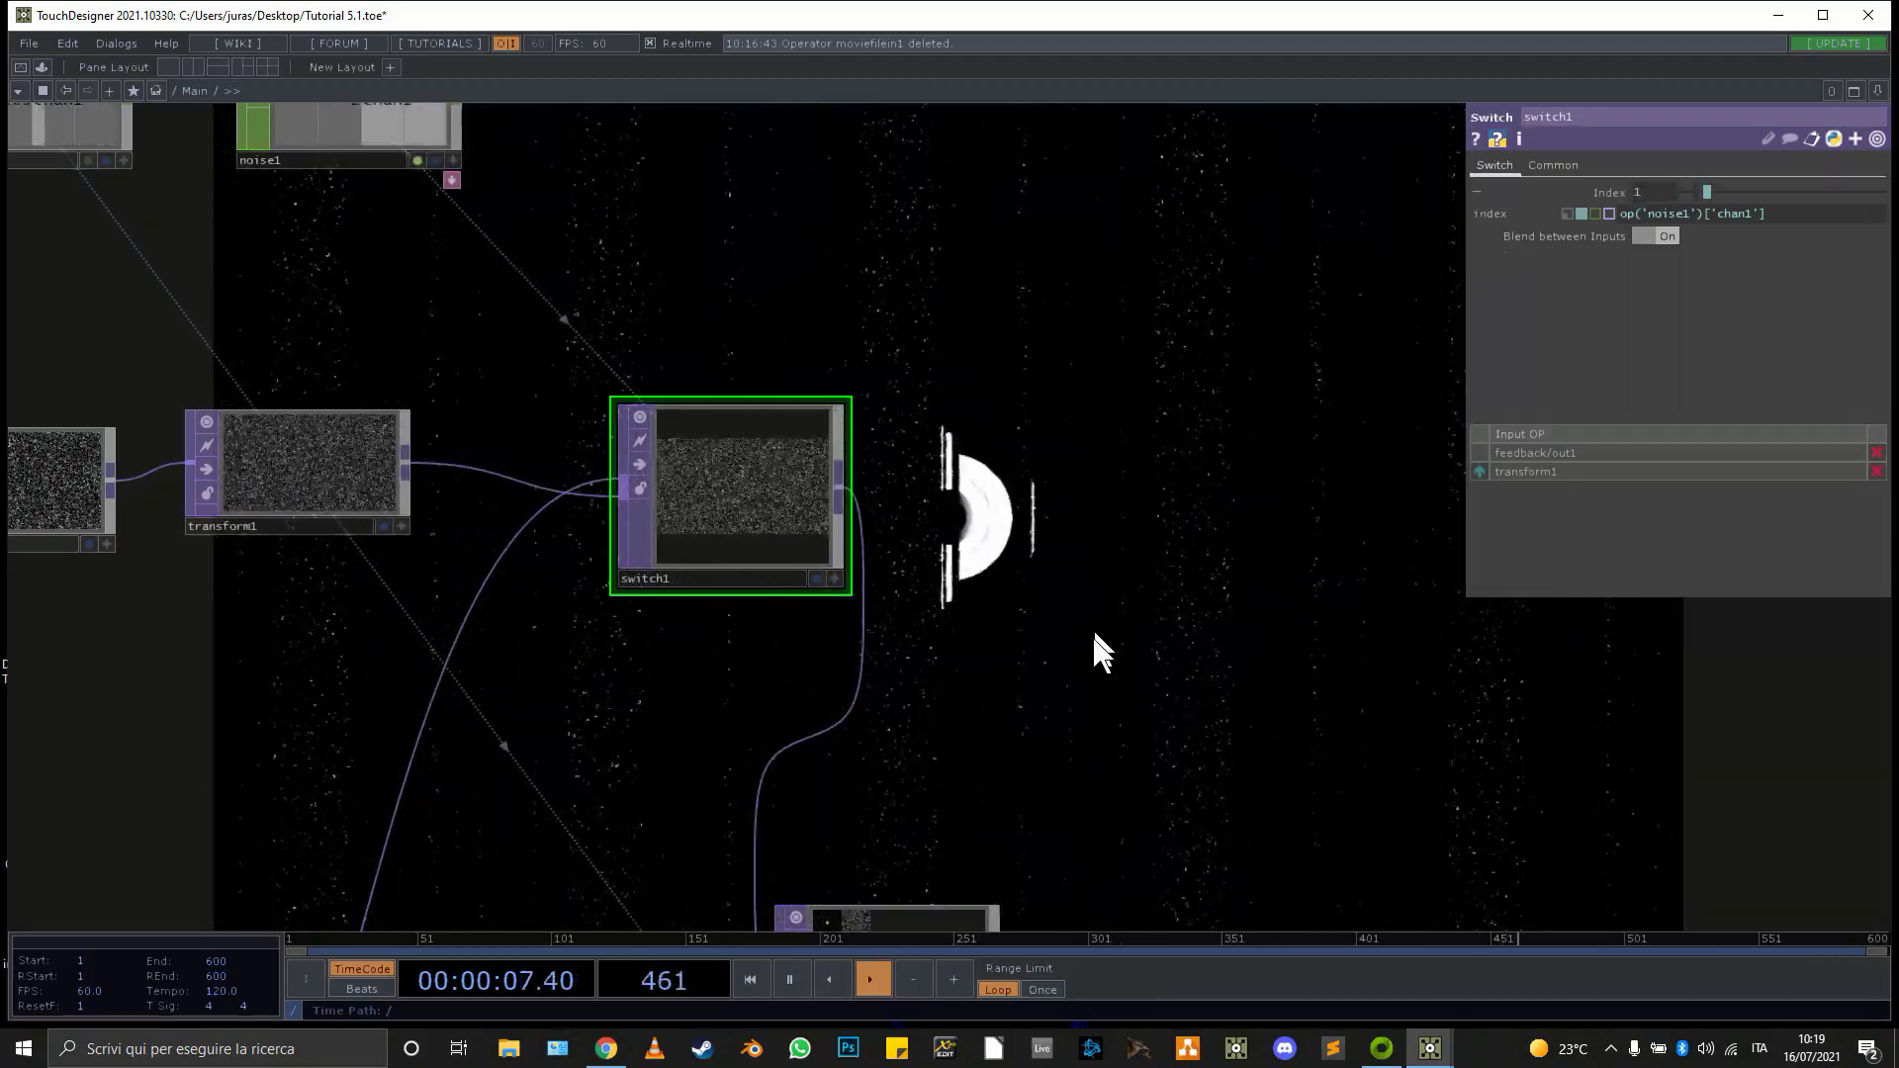
left_click_drag(1096, 635, 1005, 514)
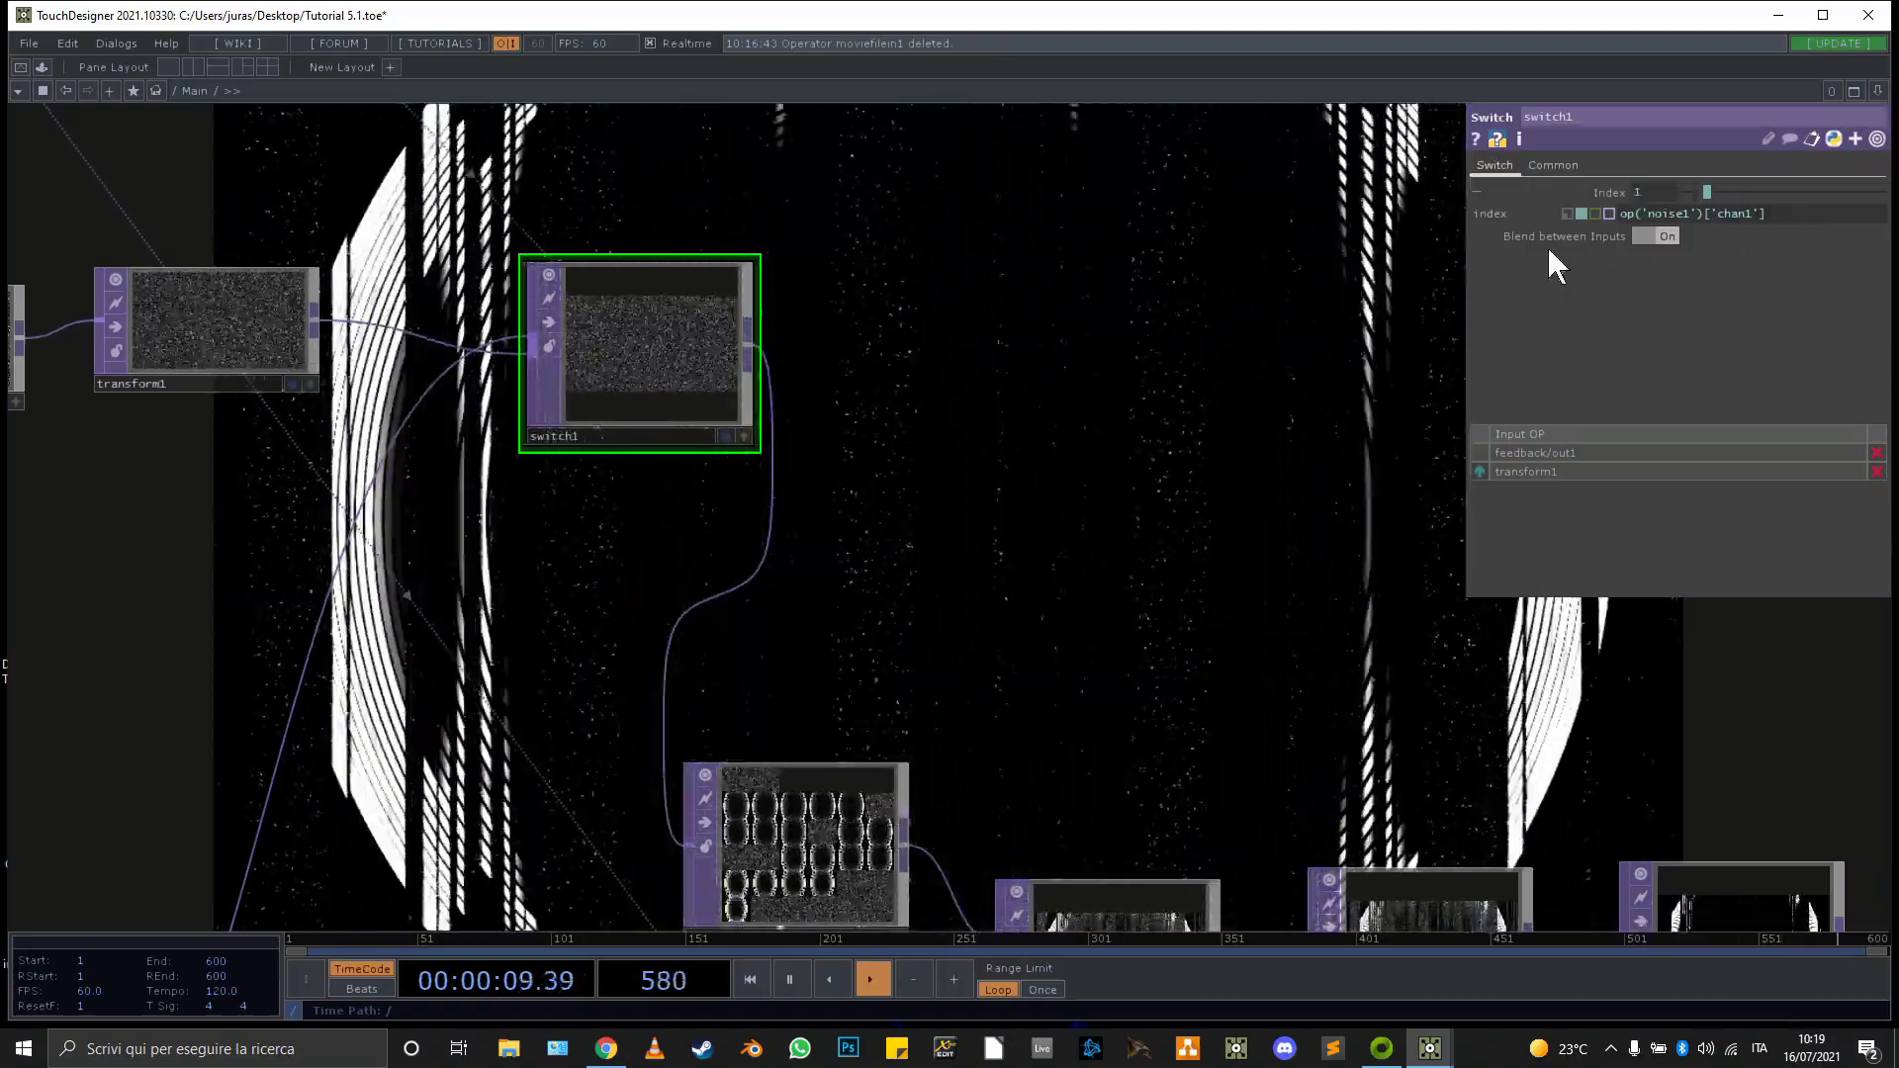
left_click_drag(1094, 597, 984, 437)
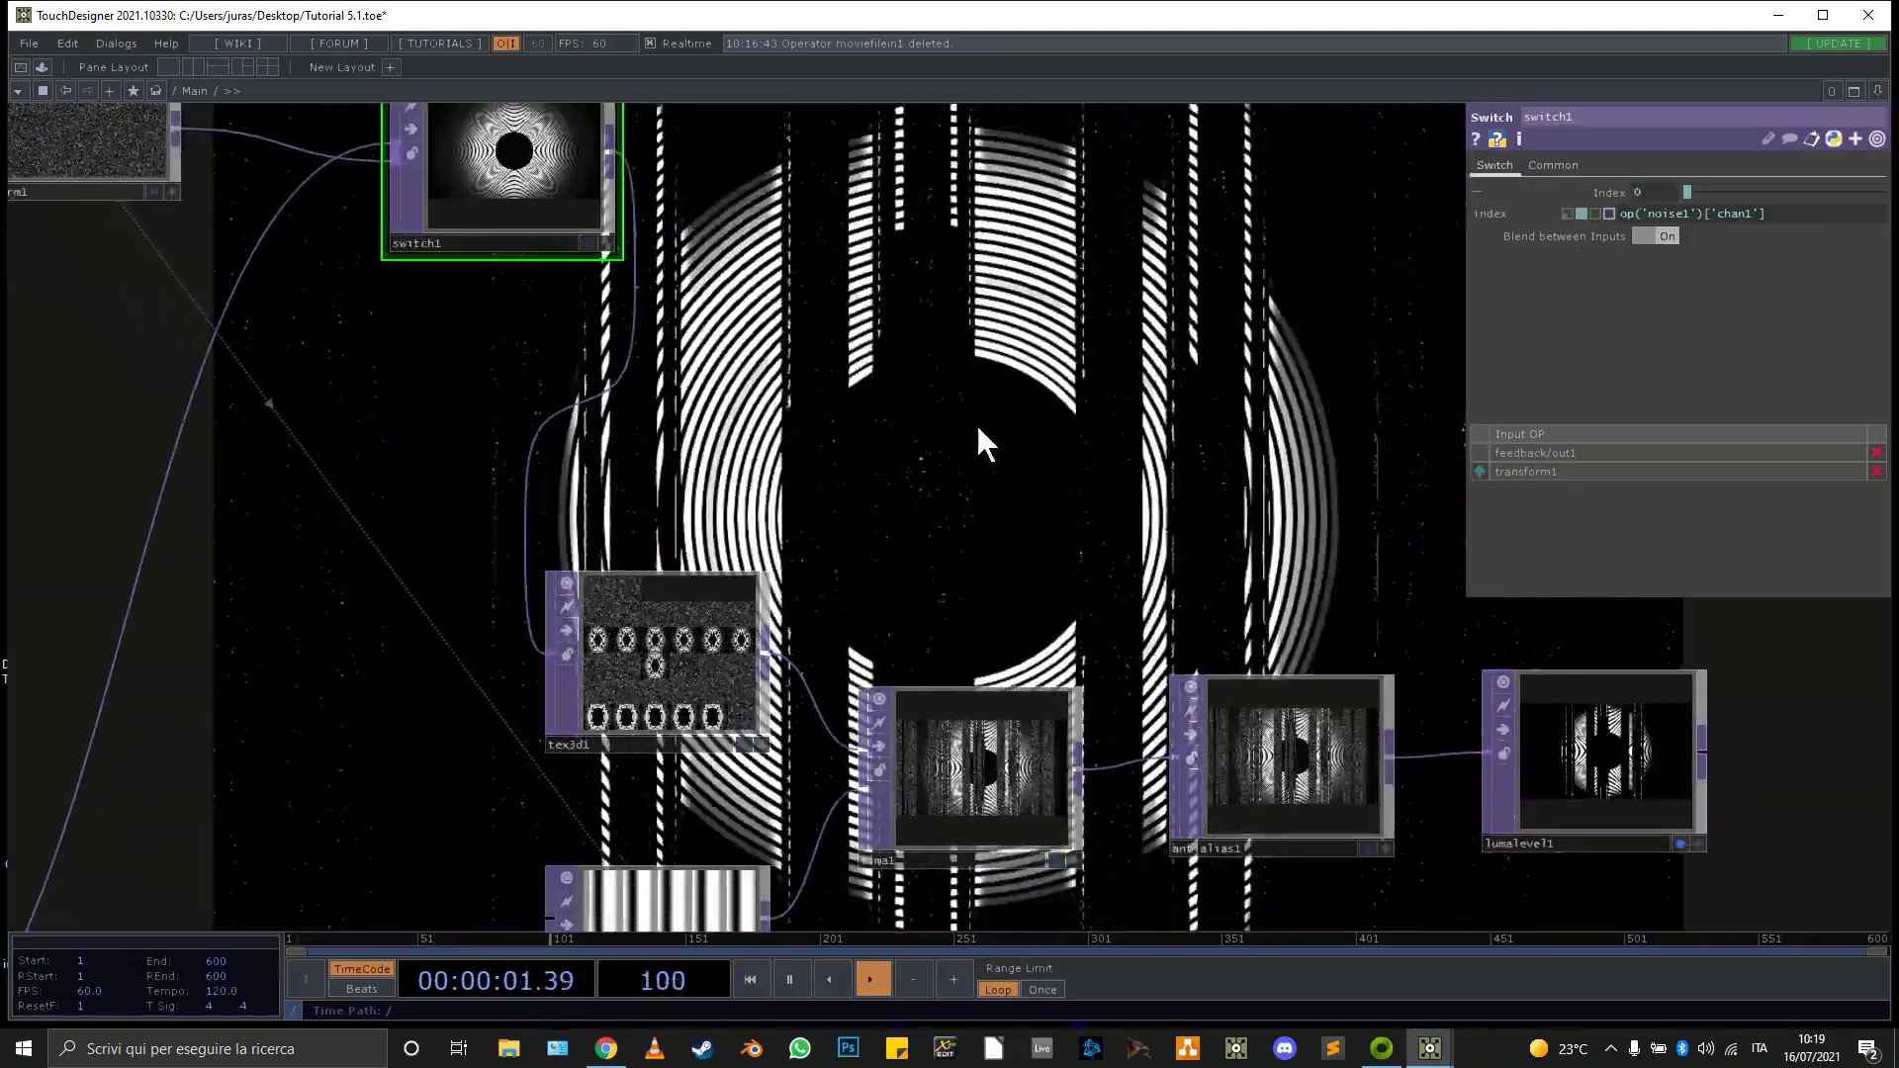
left_click(1658, 237)
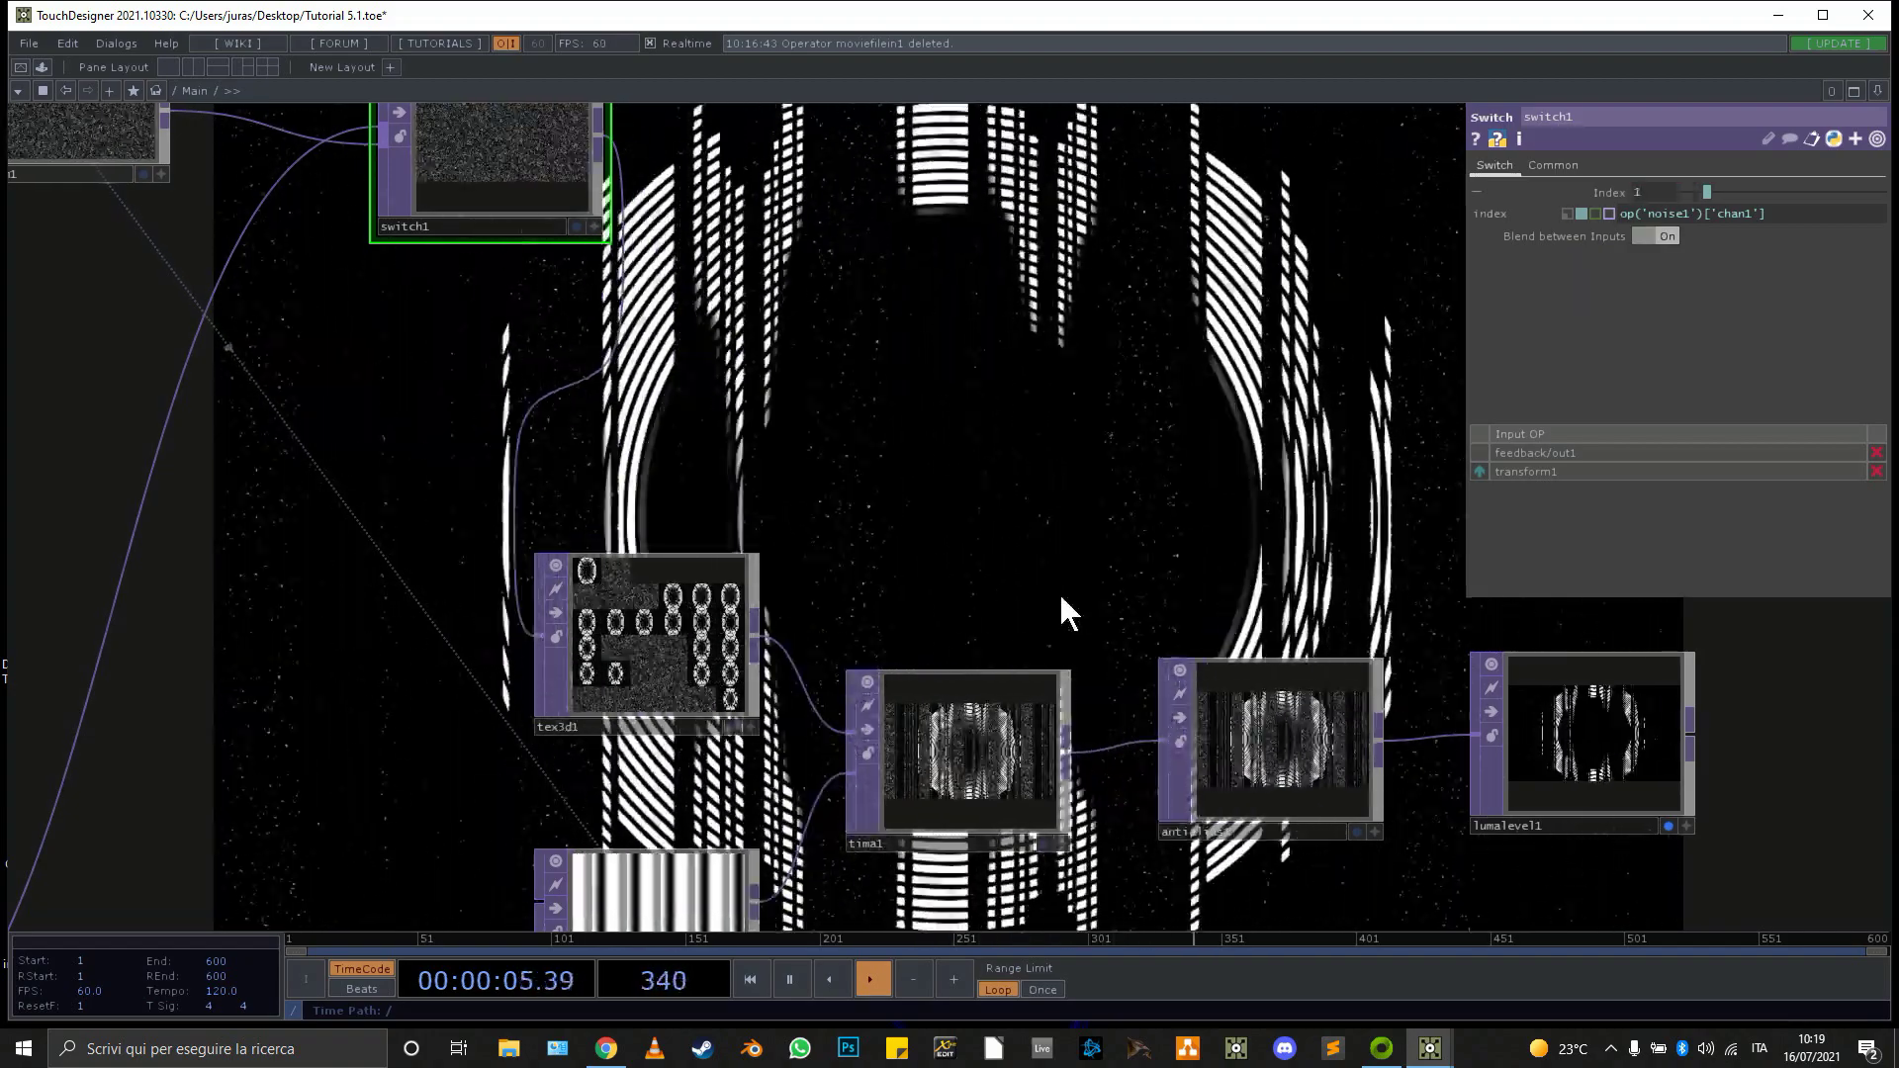
Bring tex3d1, ramp1 and tima1 into view and show the tex3d1 parameters
left_click_drag(1059, 590, 1029, 544)
left_click_drag(996, 827, 916, 742)
left_click_drag(767, 886, 727, 834)
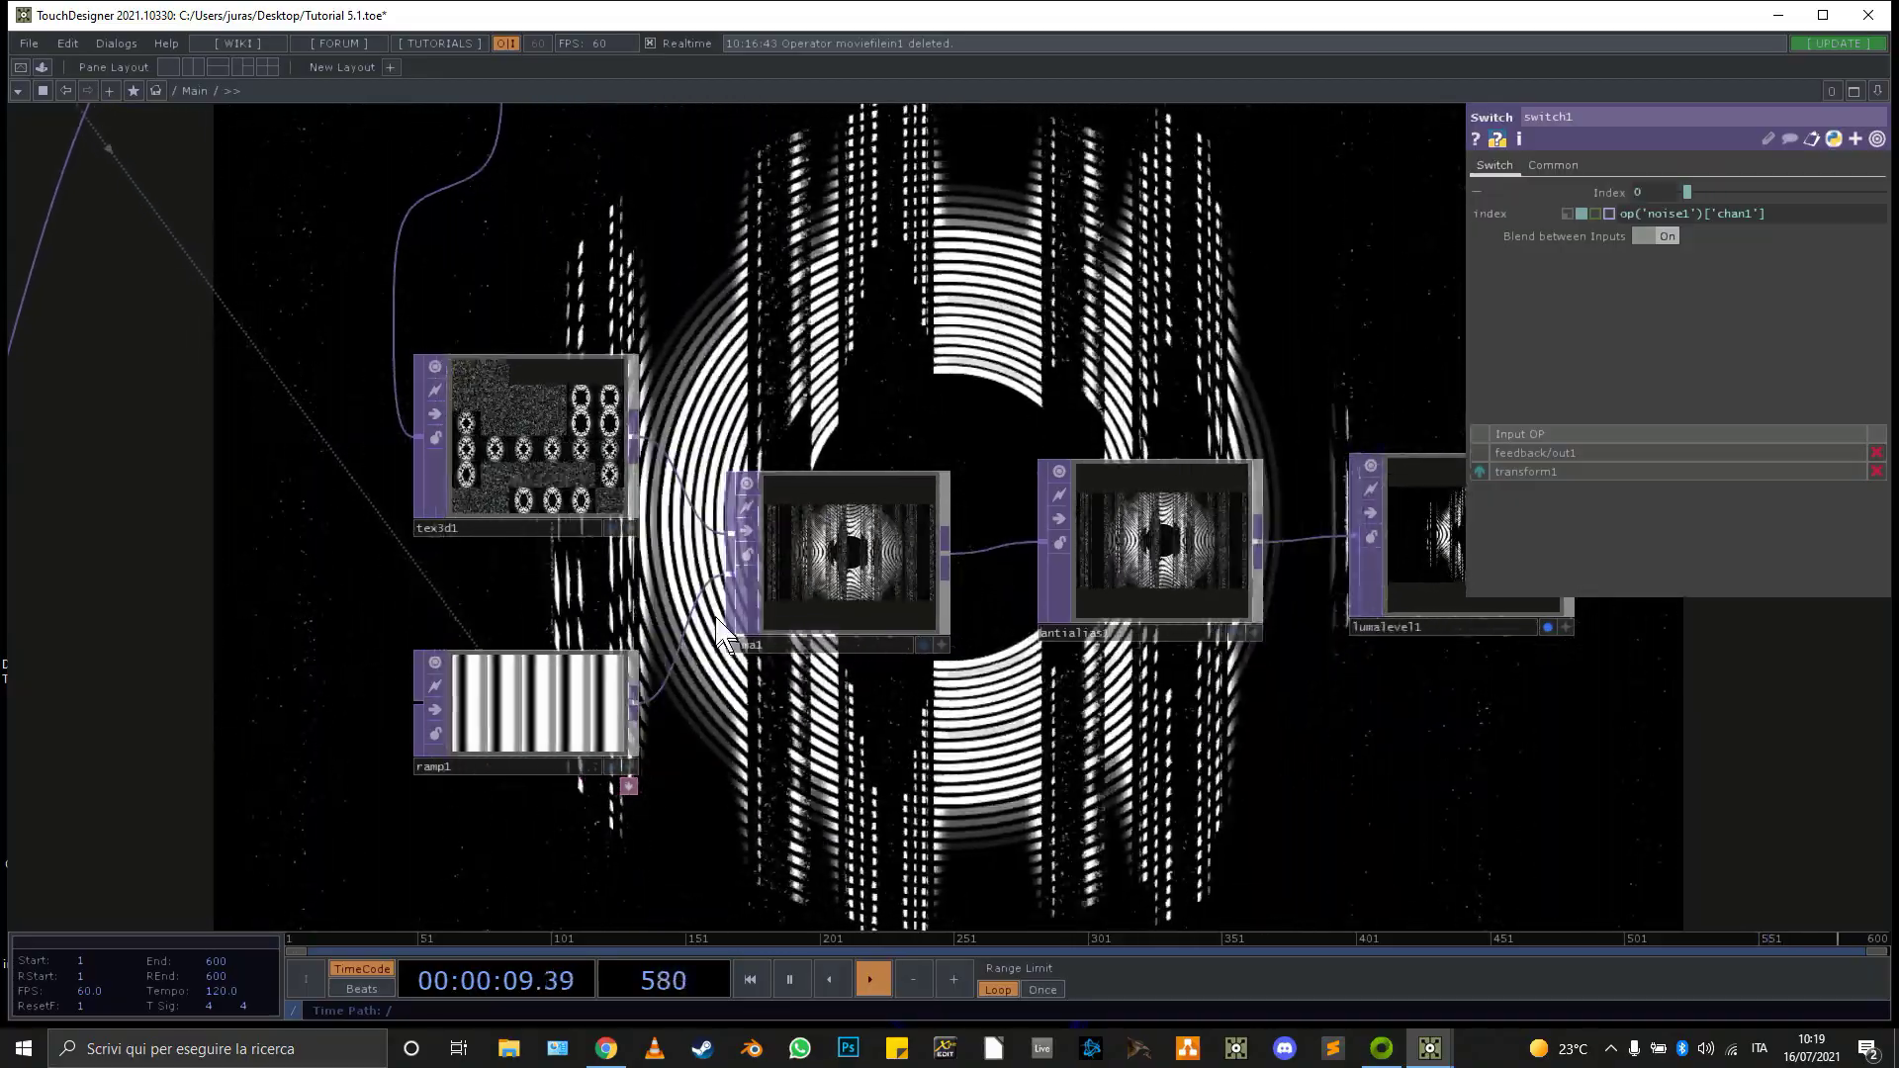
scroll(859, 605, "up", 3)
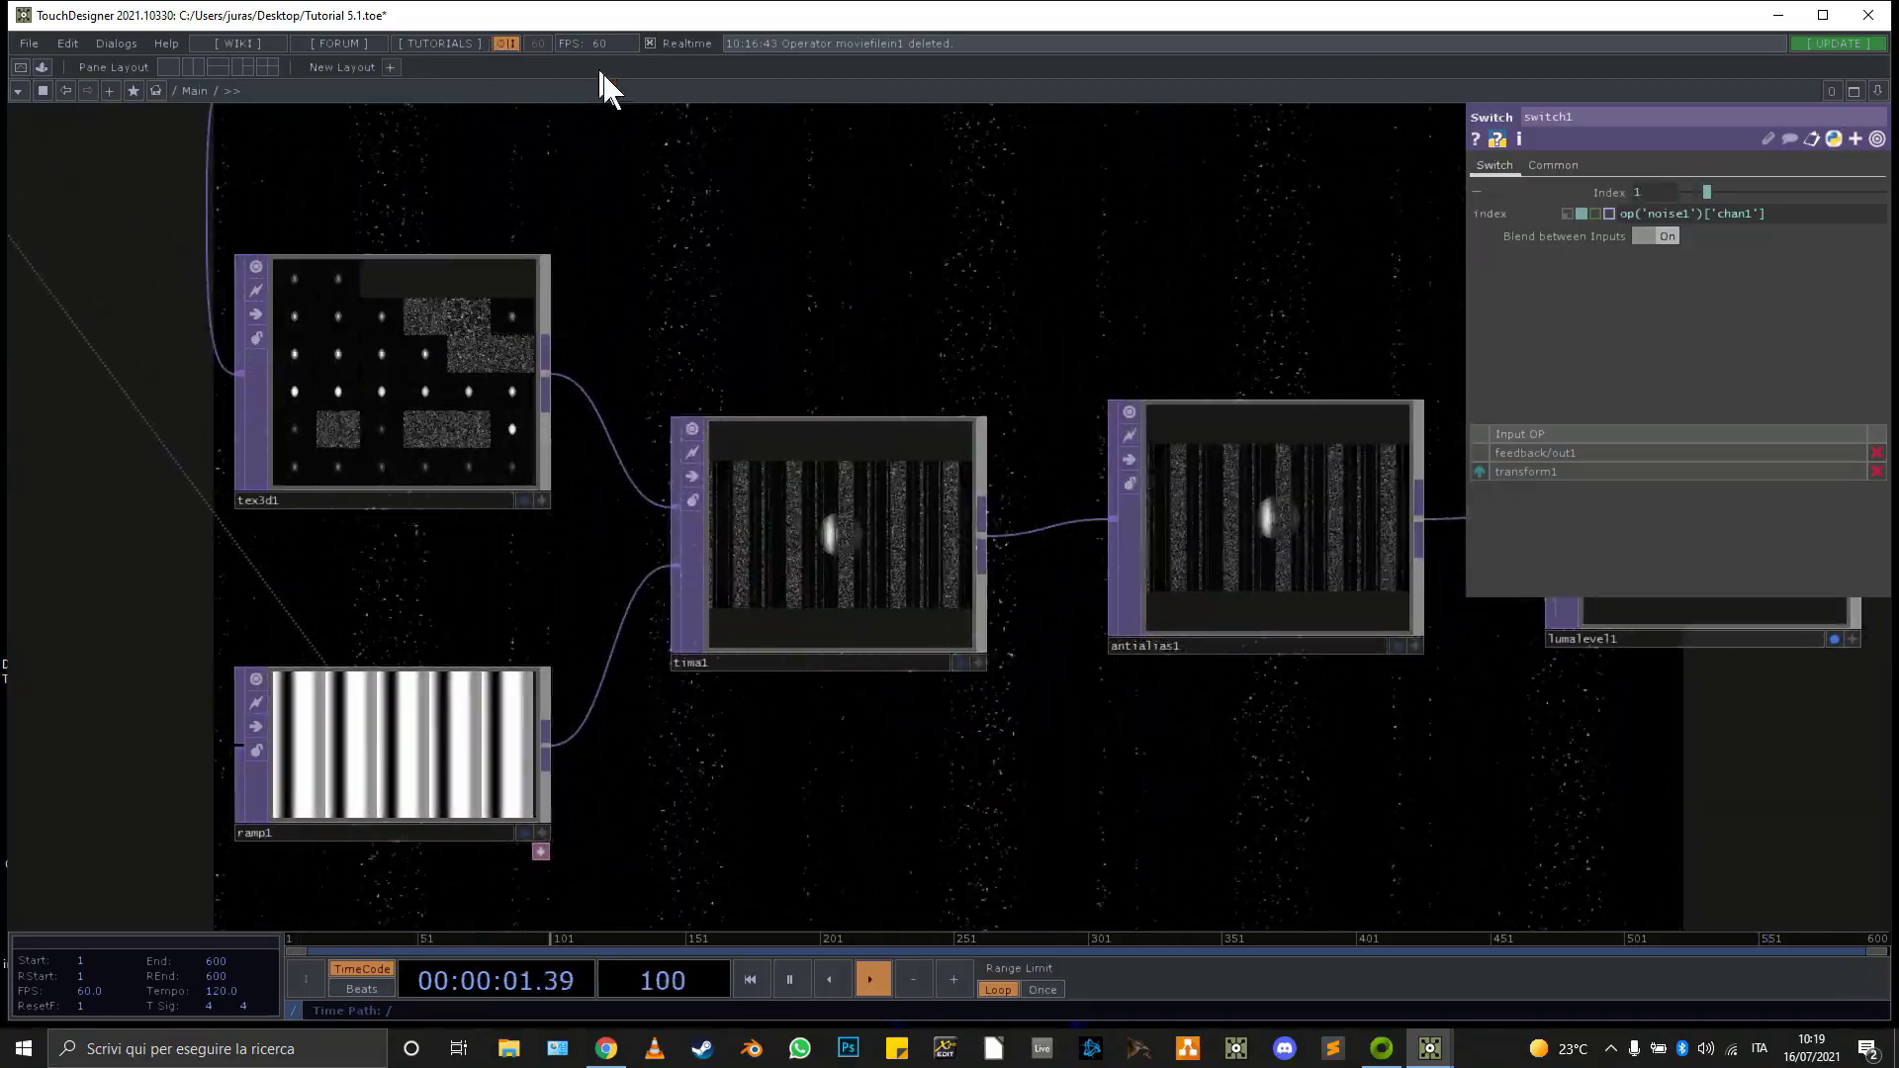
left_click(440, 359)
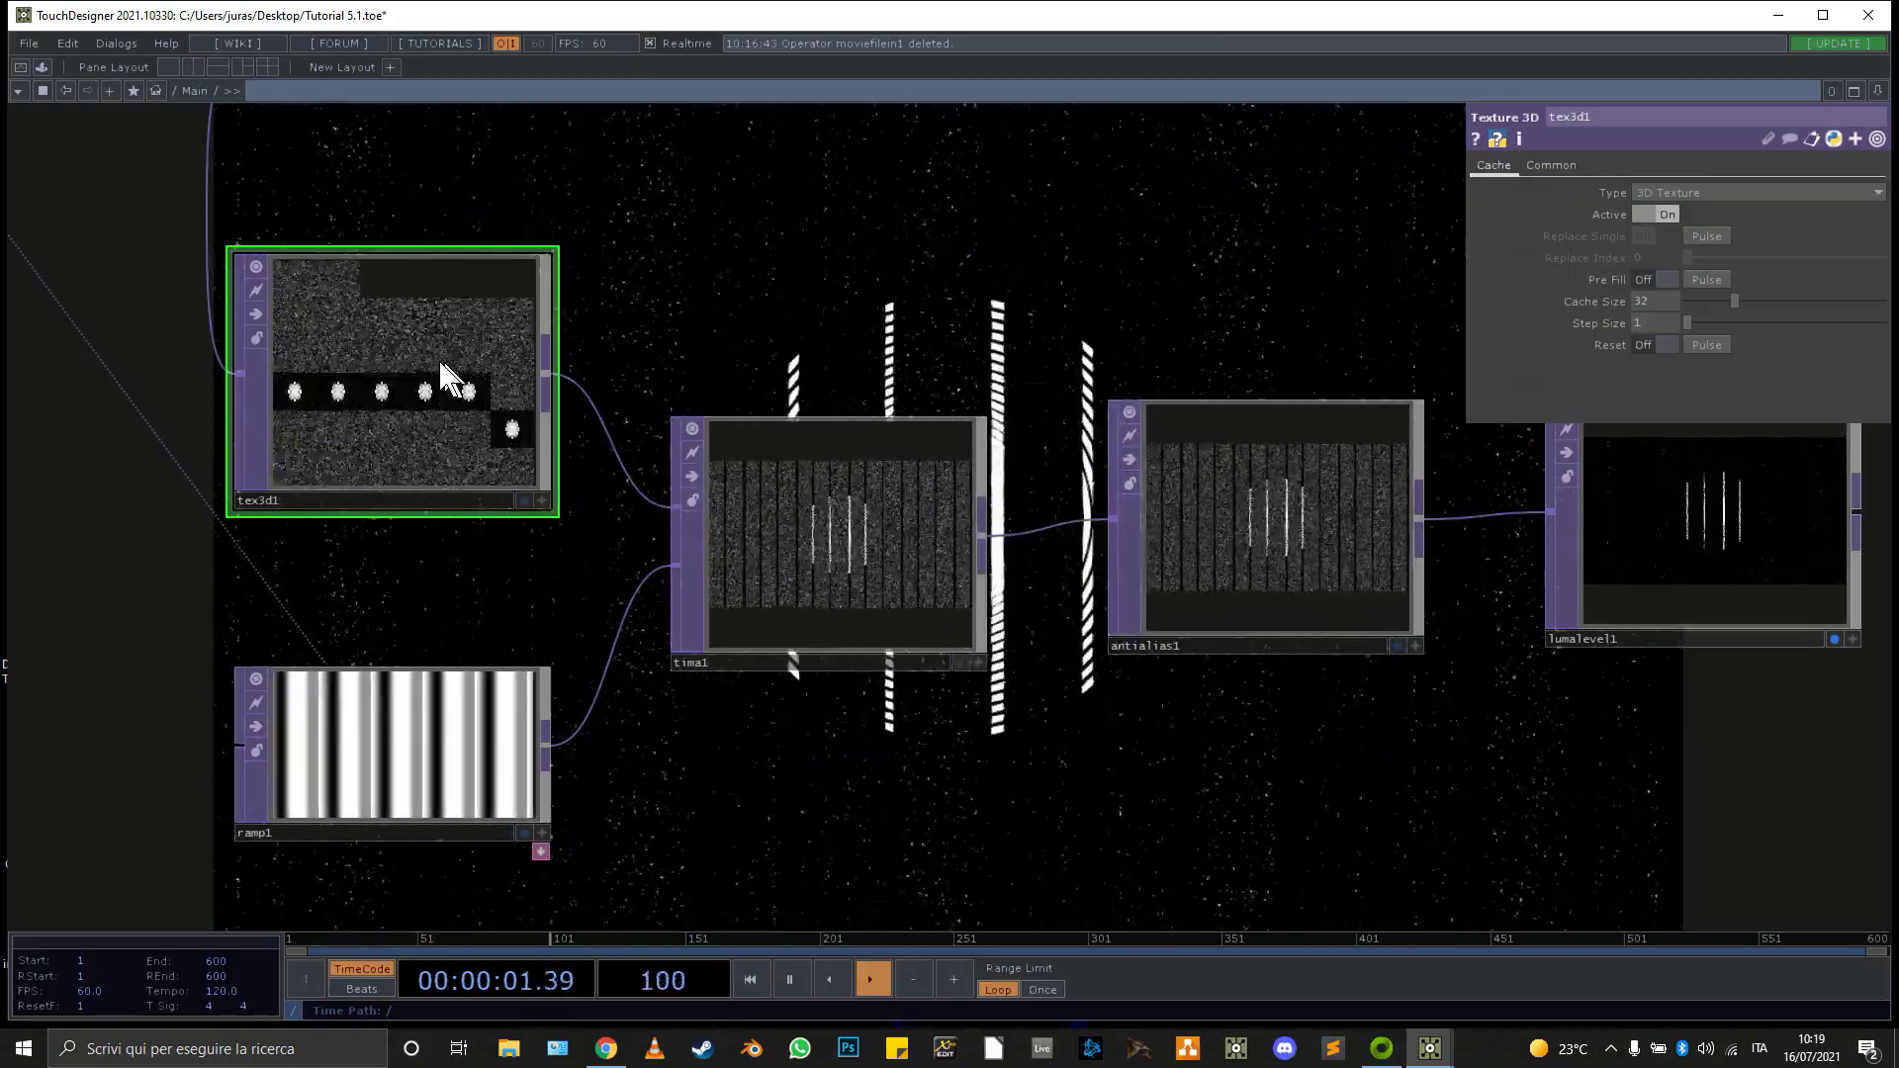
Show the black and white offsets of tima1 and the parameters of ramp1, including its phase expression
left_click(798, 585)
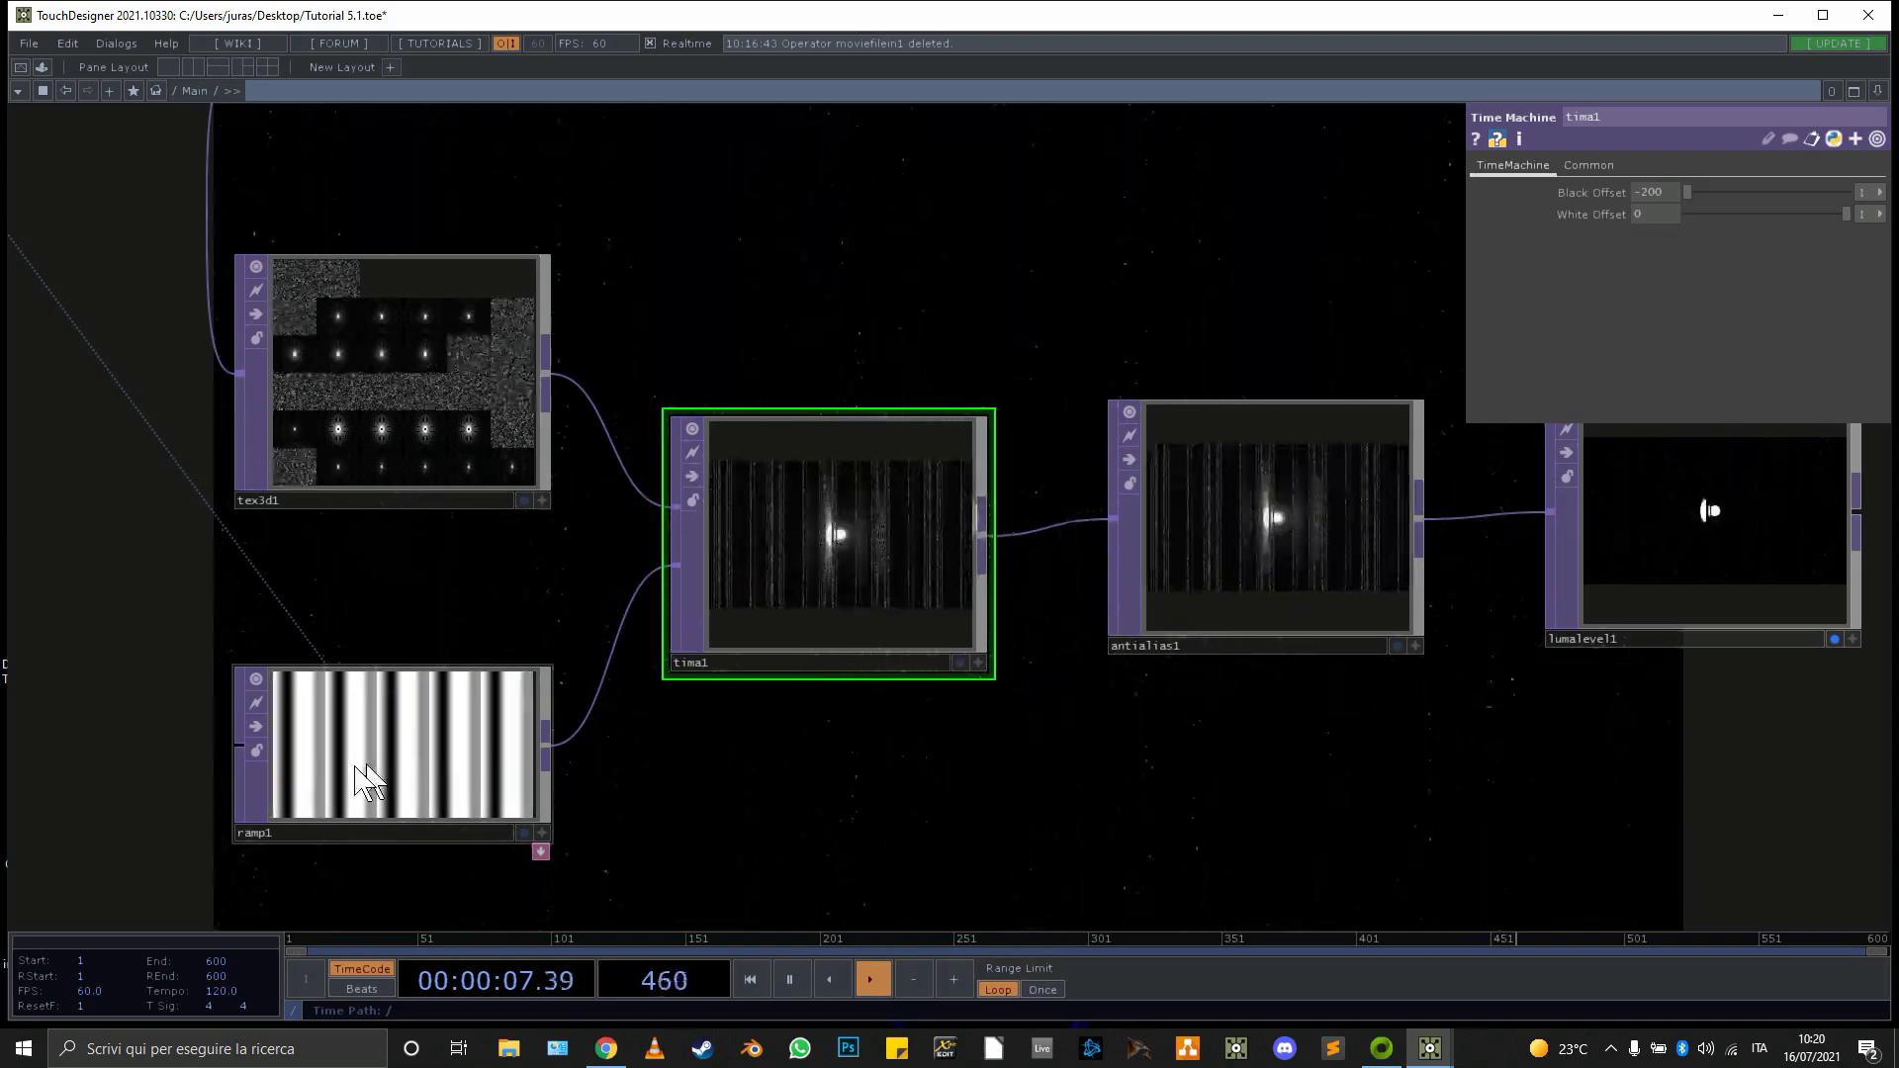
left_click_drag(740, 796, 856, 692)
left_click(555, 666)
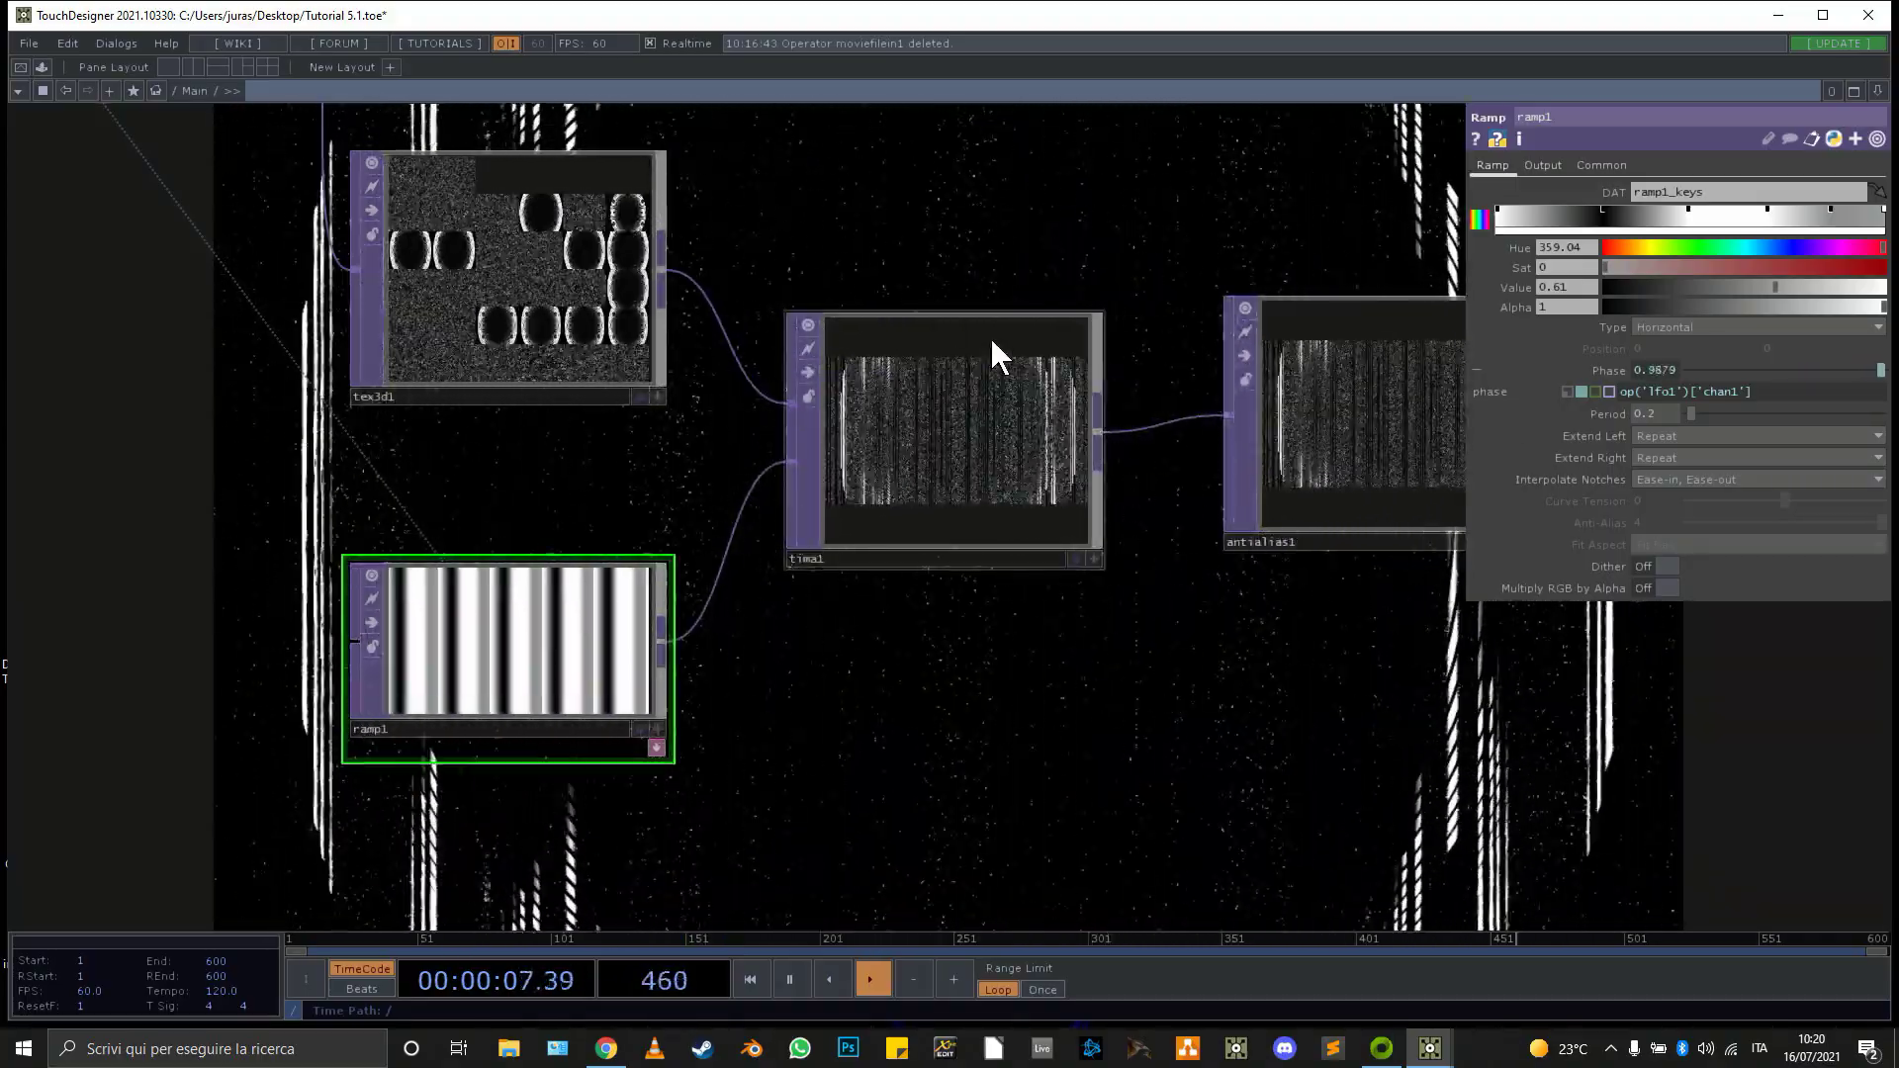
Examine the tima1 output up close together with the tex3d1 and ramp1 operators feeding it
scroll(875, 480, "up", 5)
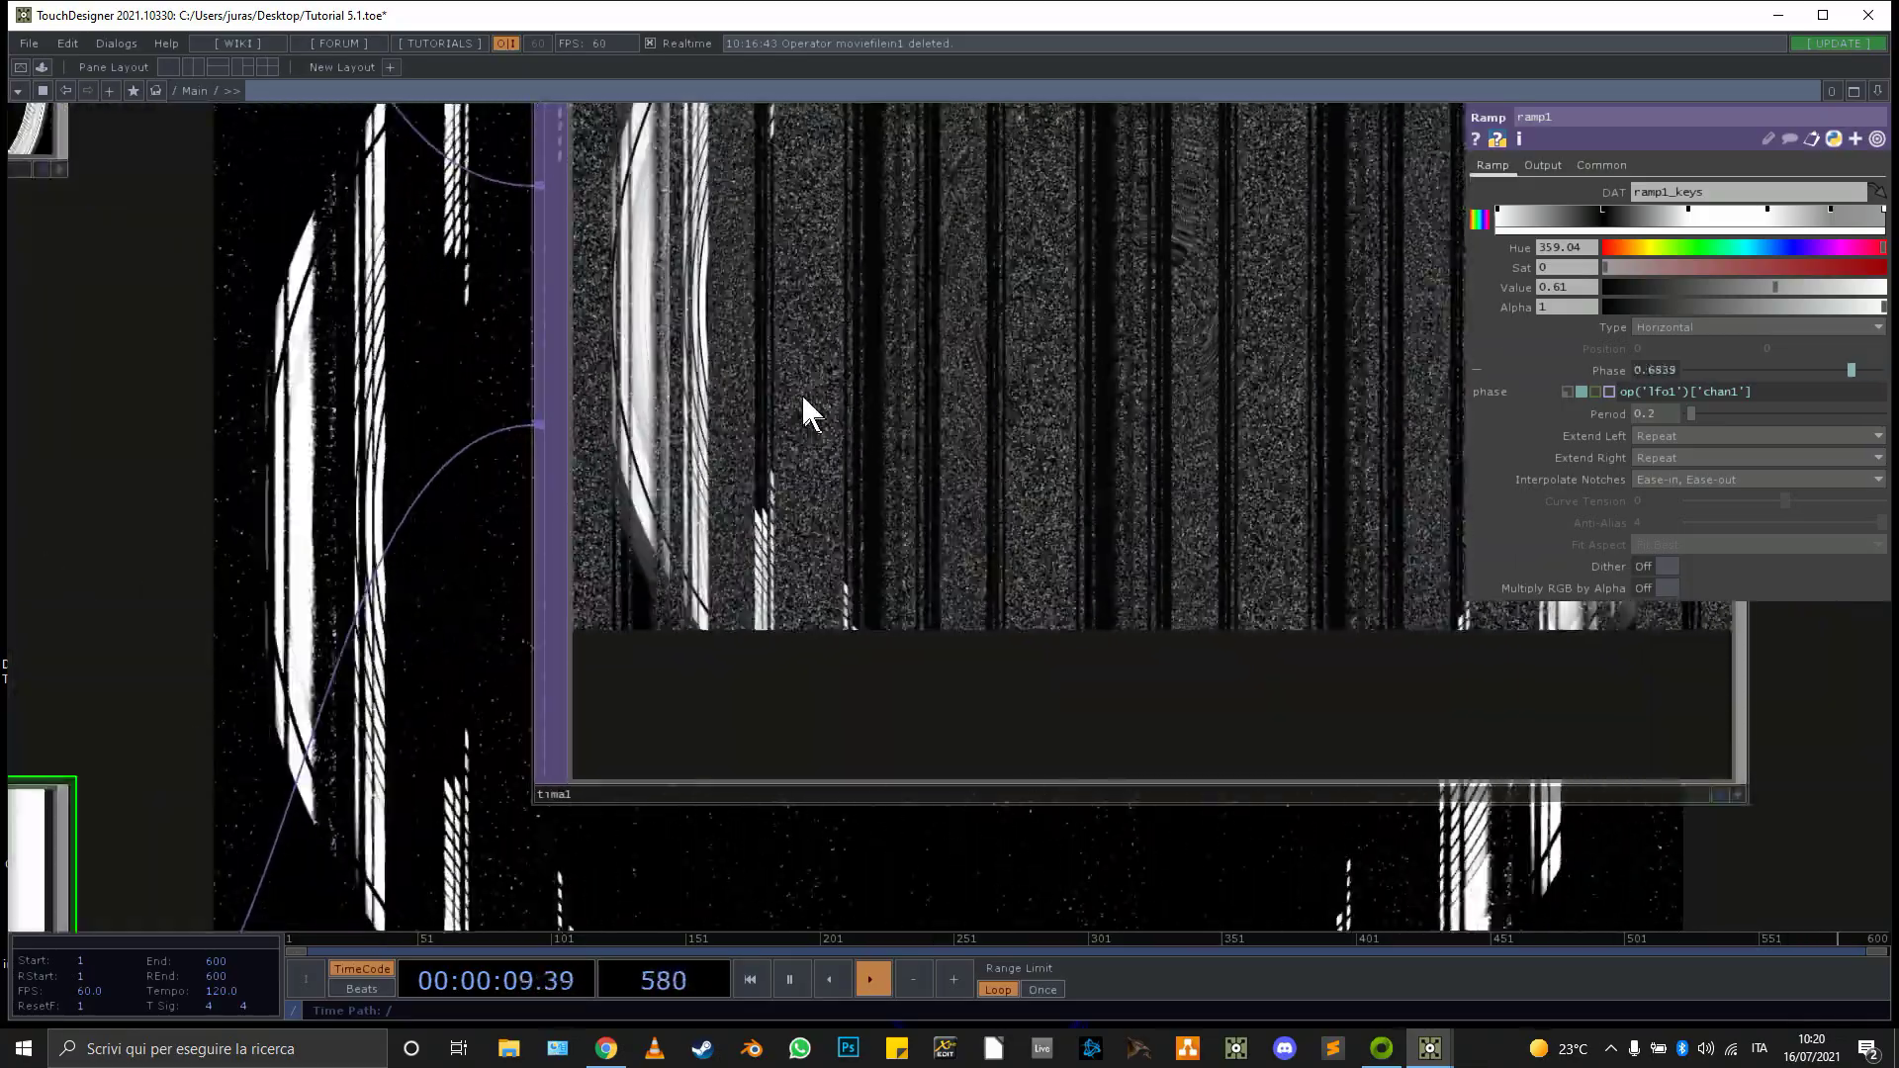
scroll(797, 397, "down", 5)
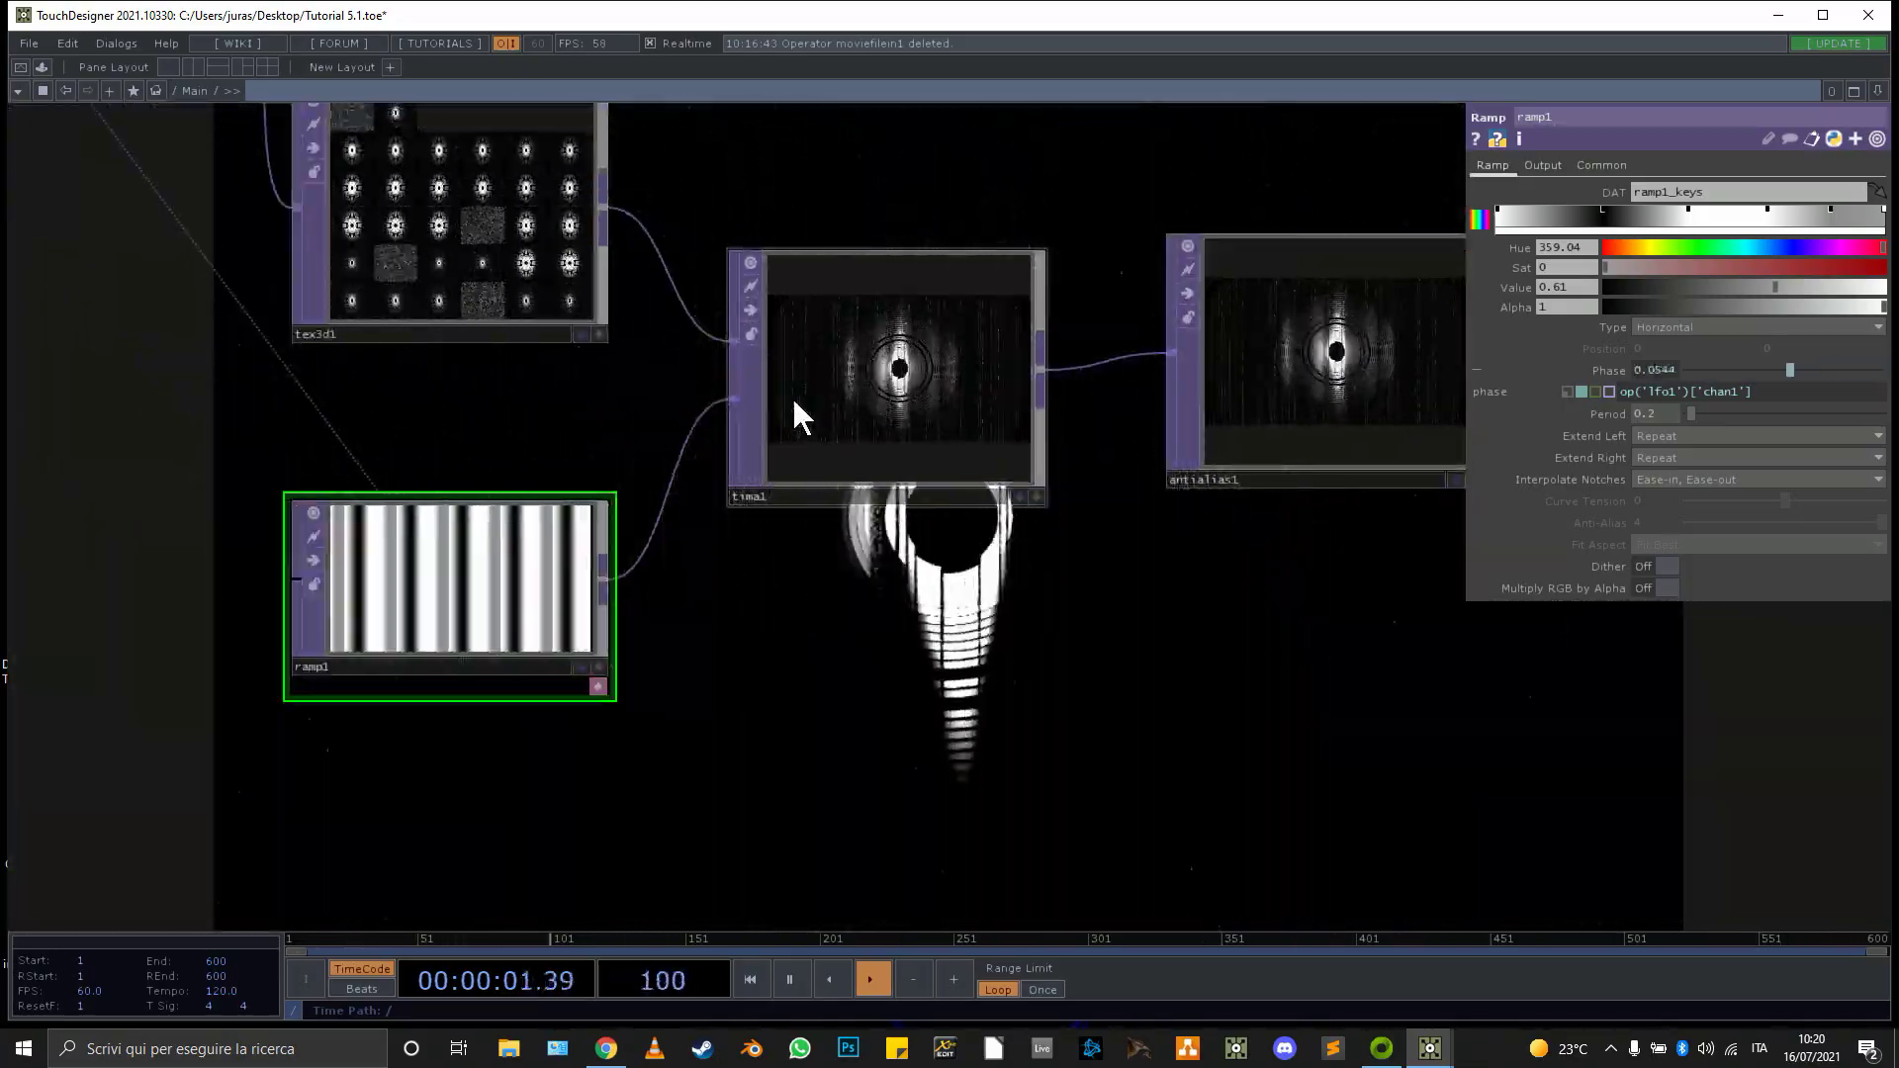
scroll(454, 167, "up", 3)
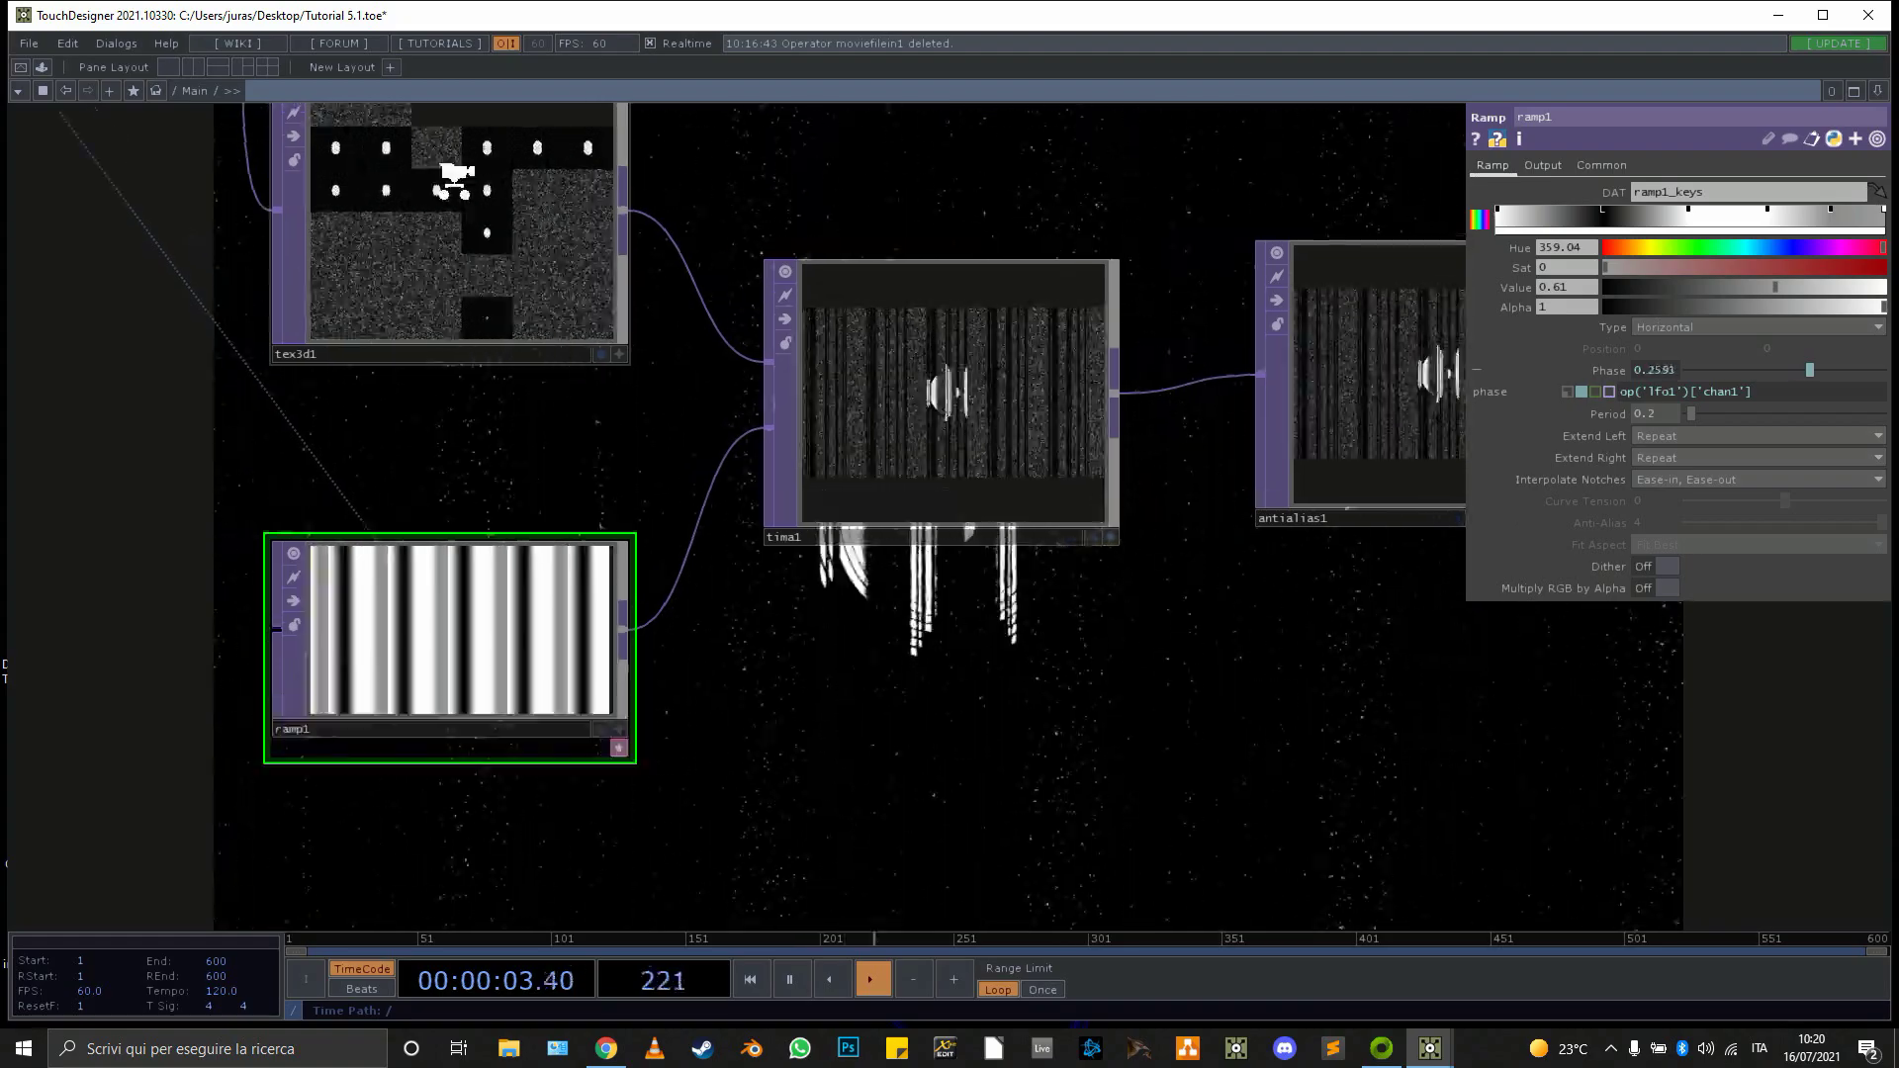
scroll(441, 167, "down", 2)
left_click_drag(895, 260, 1049, 465)
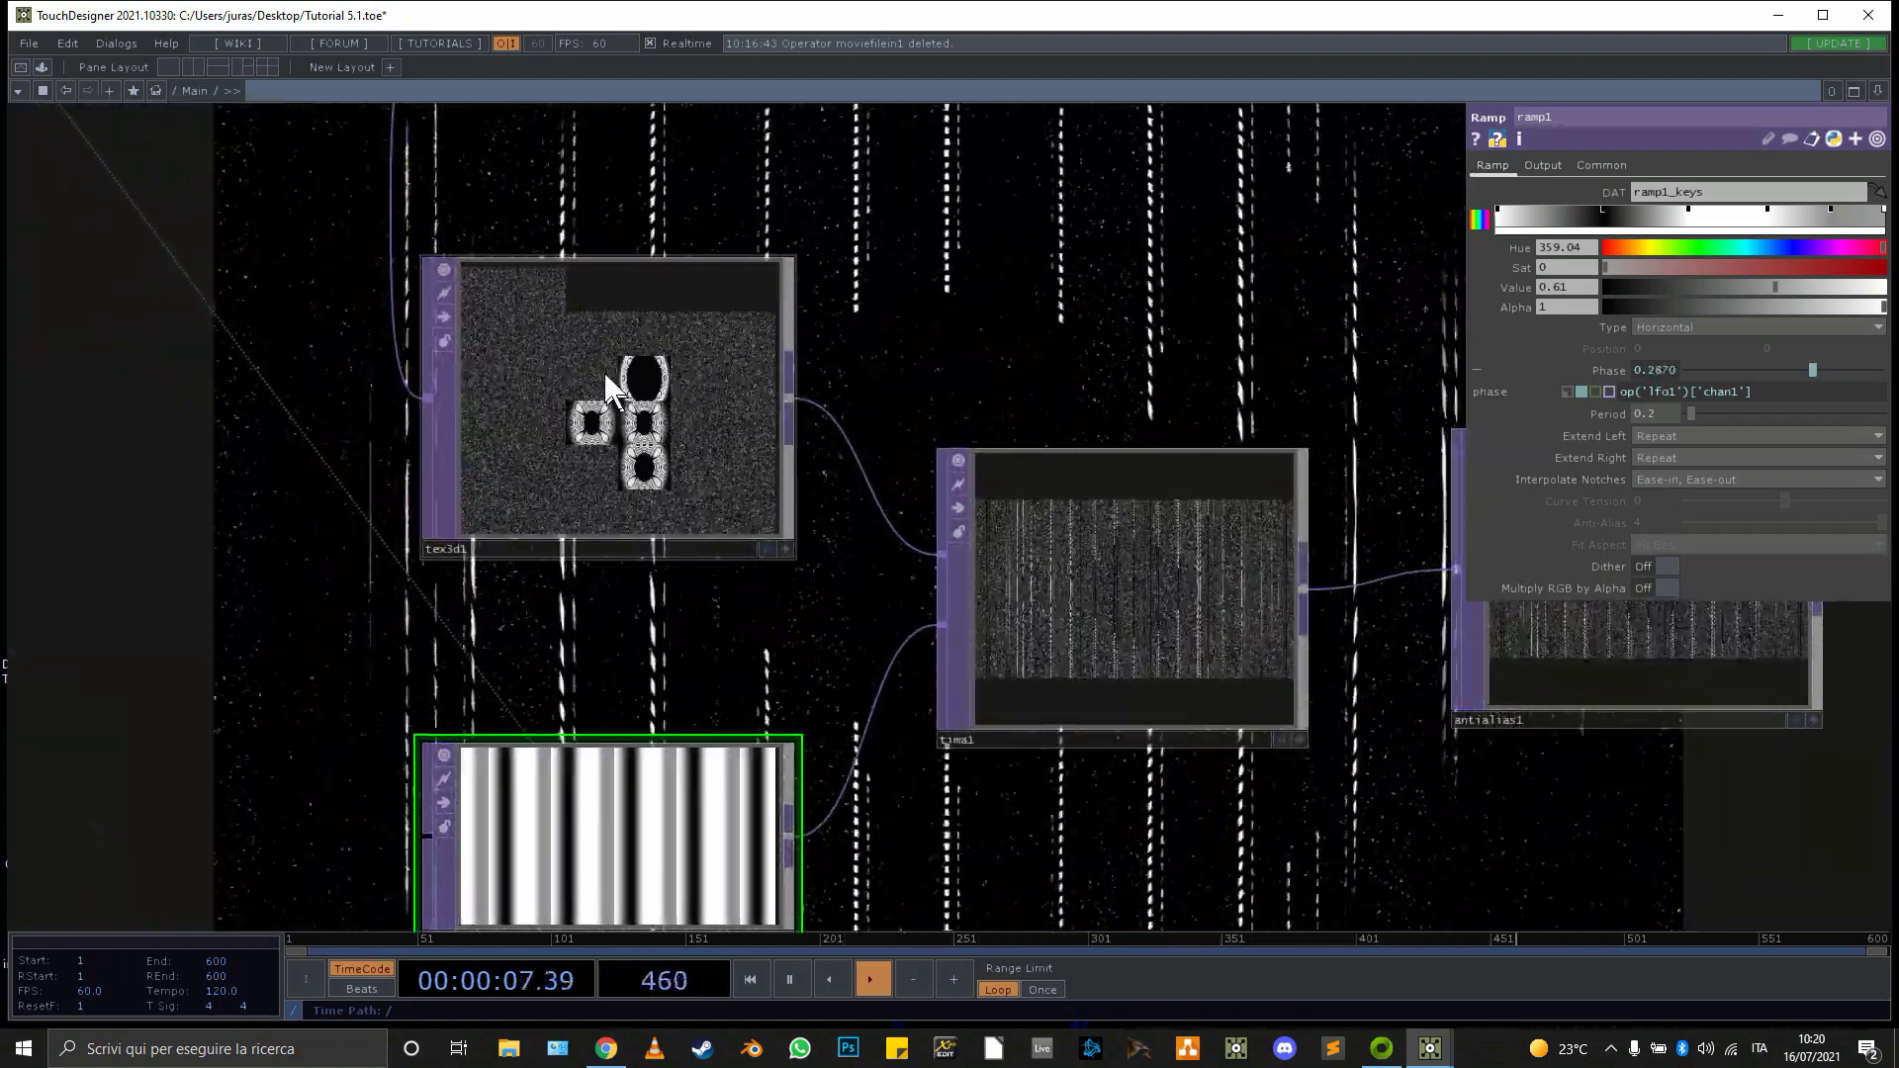
scroll(609, 385, "down", 4)
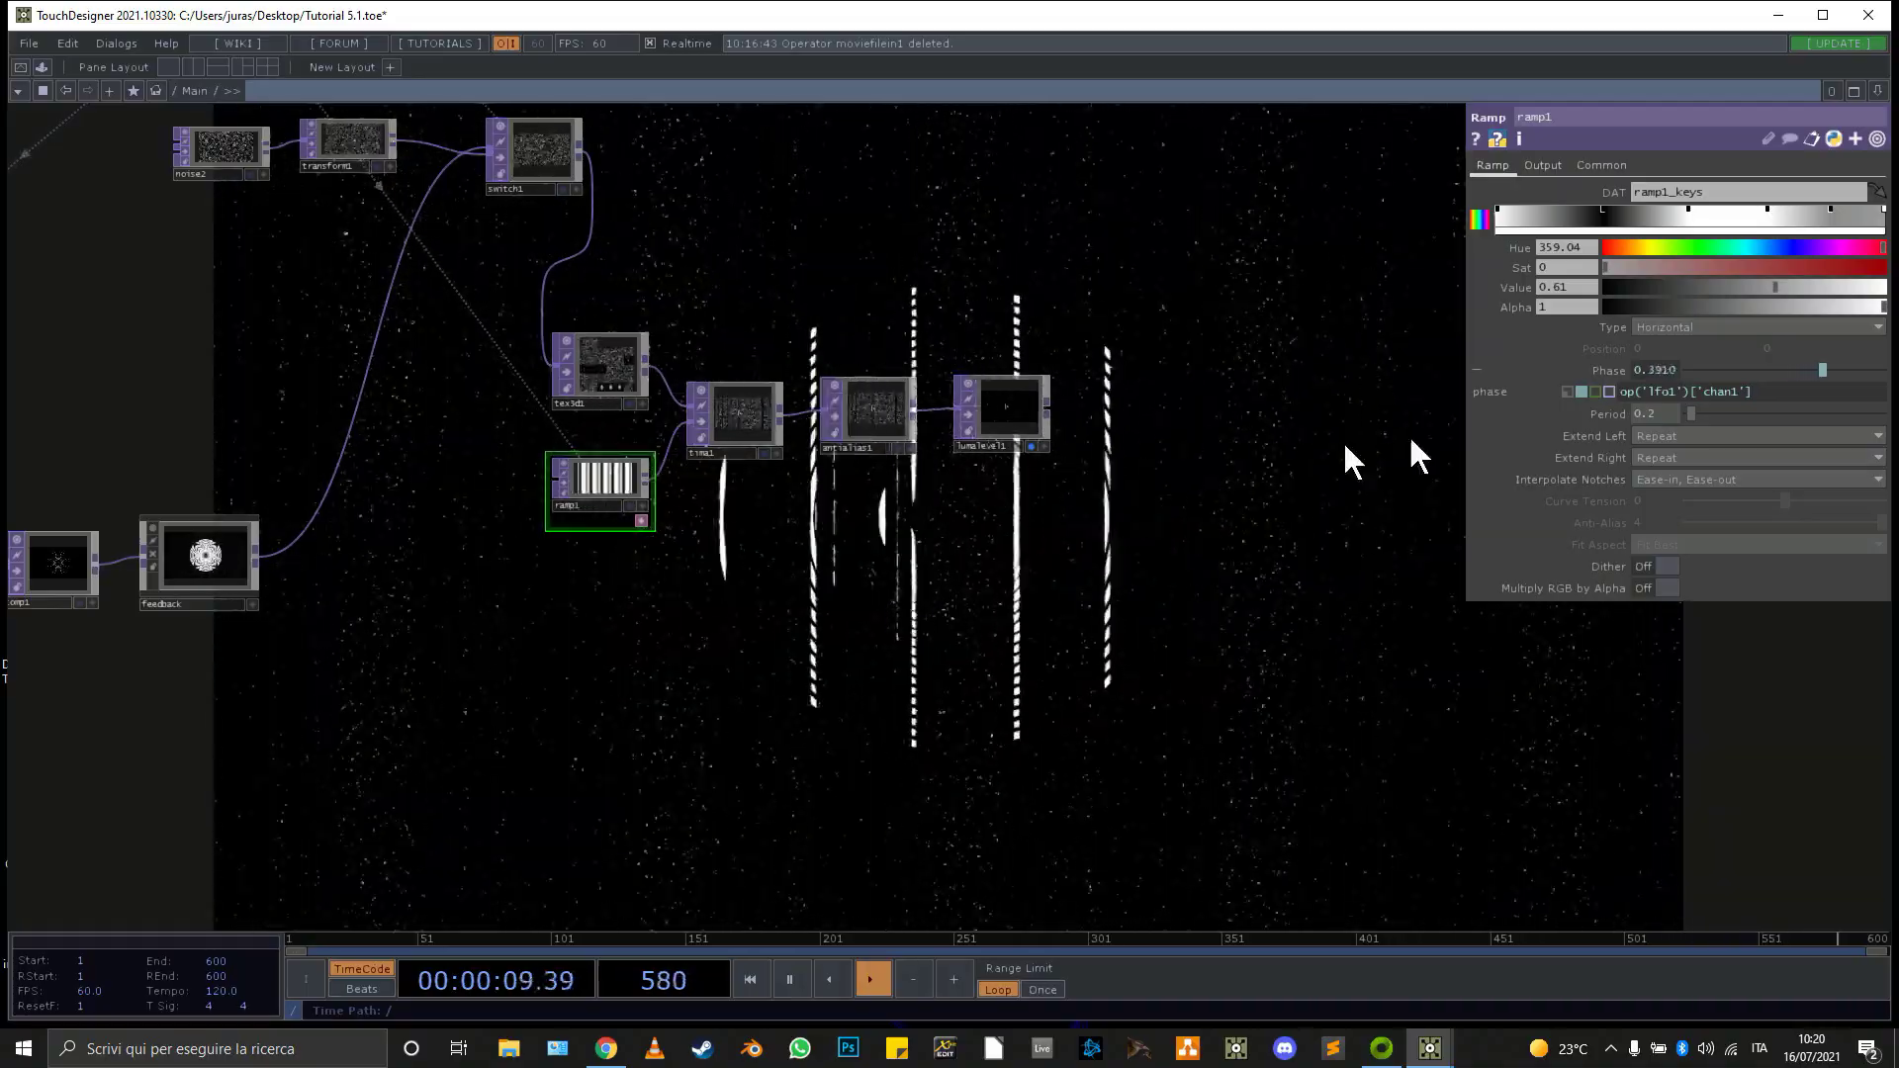
Try the Radial and Circular types on ramp1 and return the type to Horizontal
left_click(1731, 328)
left_click(1676, 378)
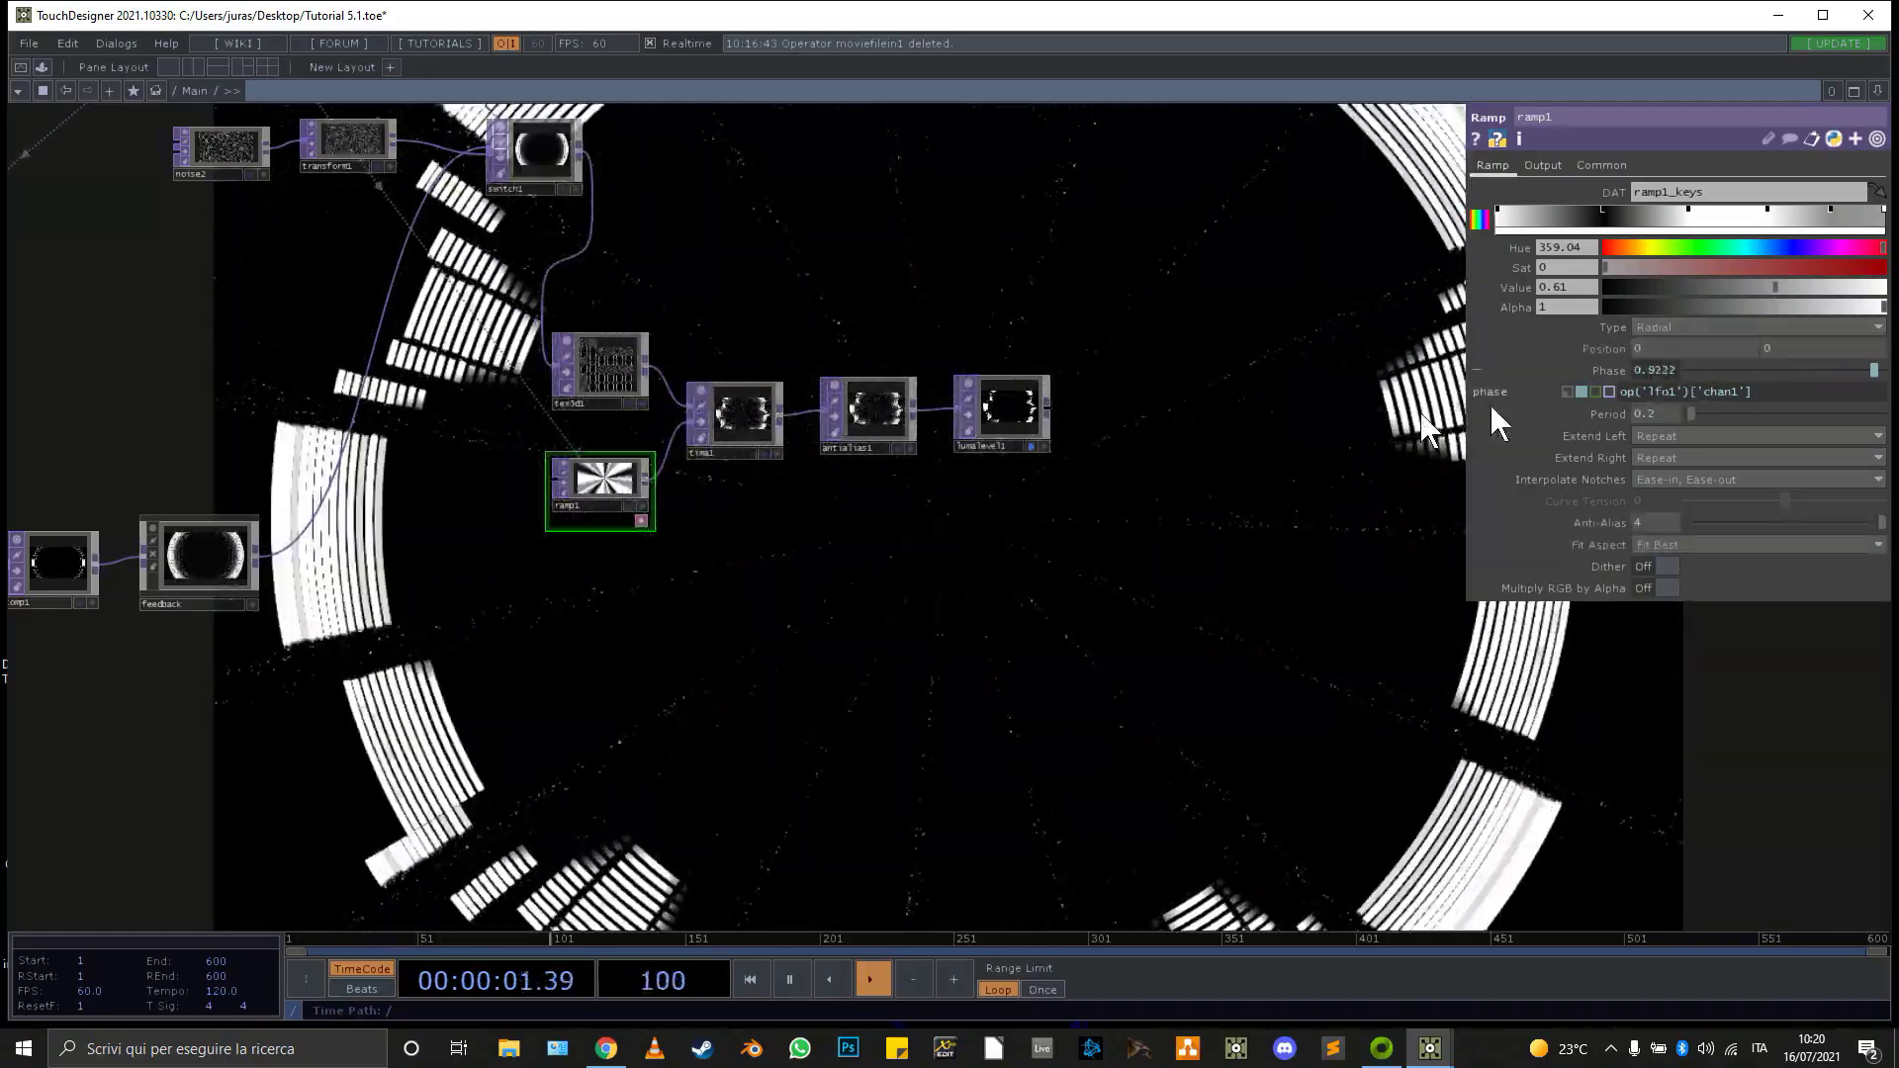
scroll(882, 400, "up", 5)
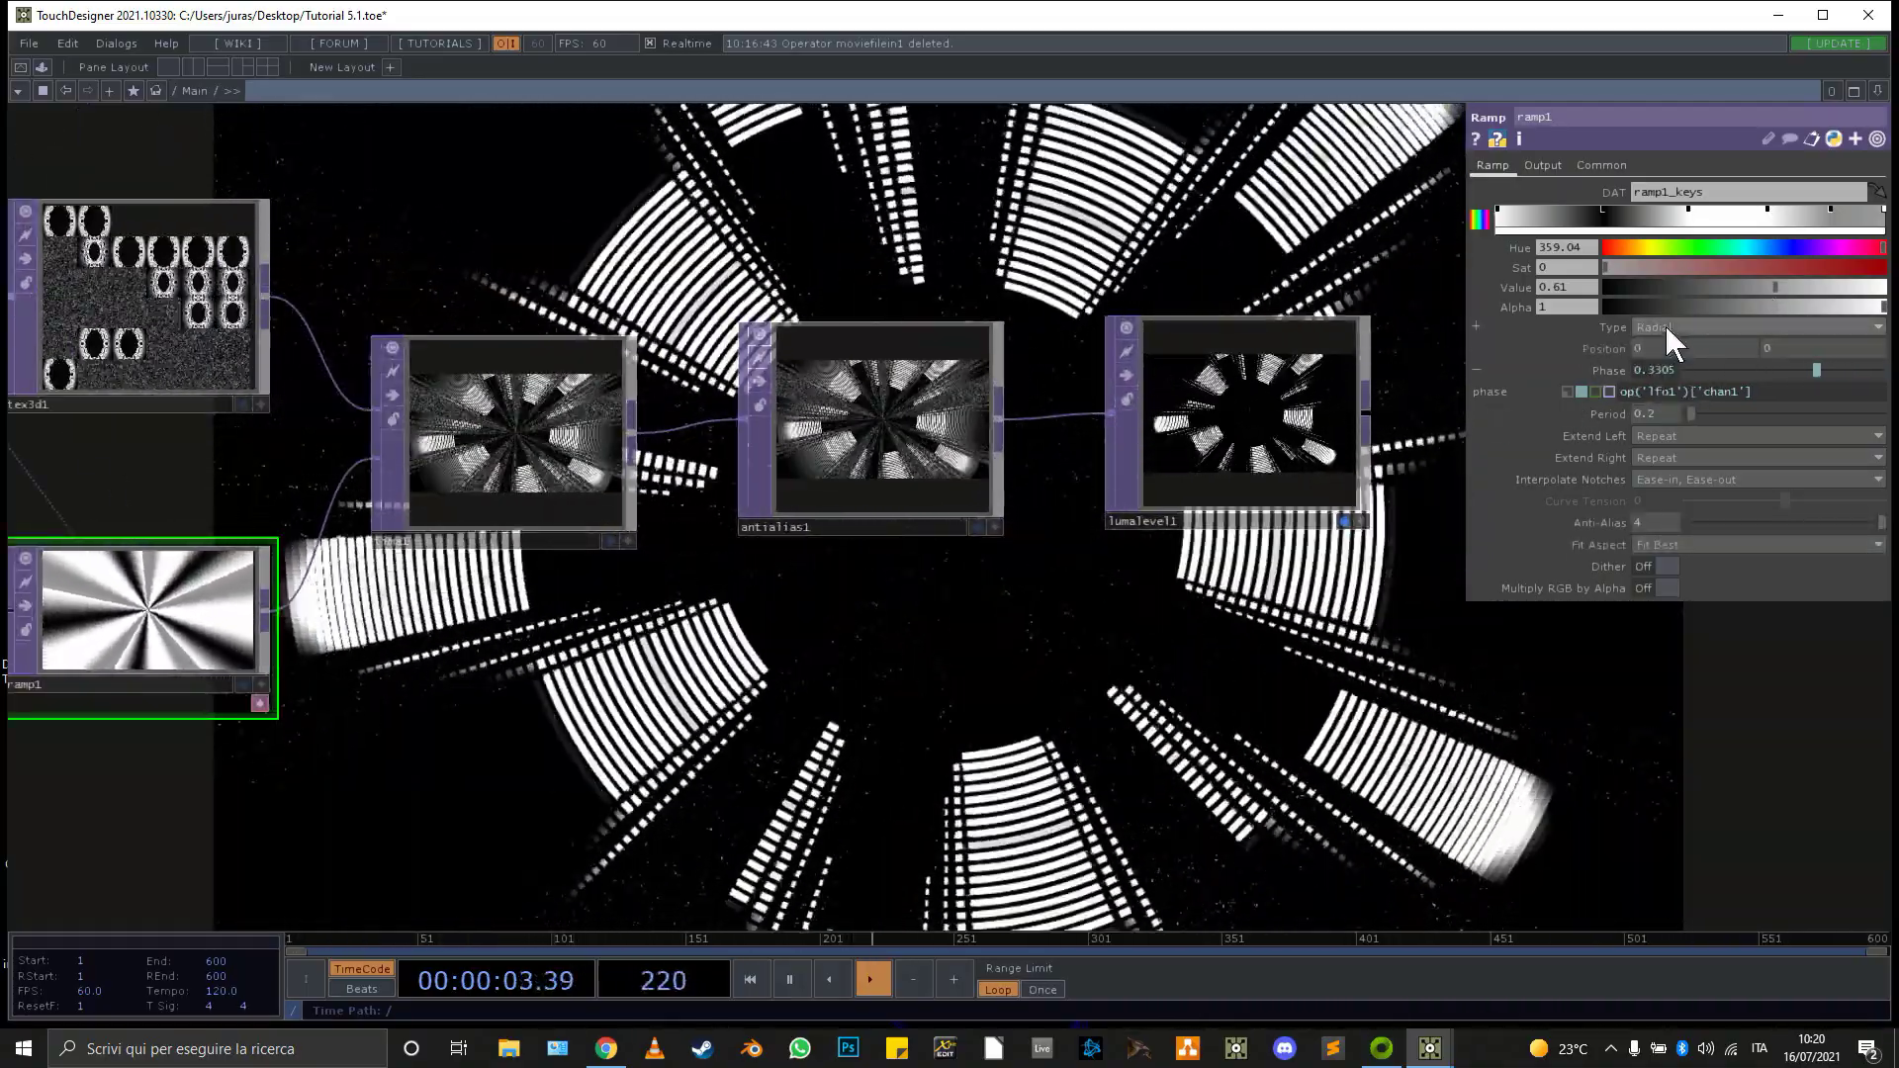
left_click(1666, 327)
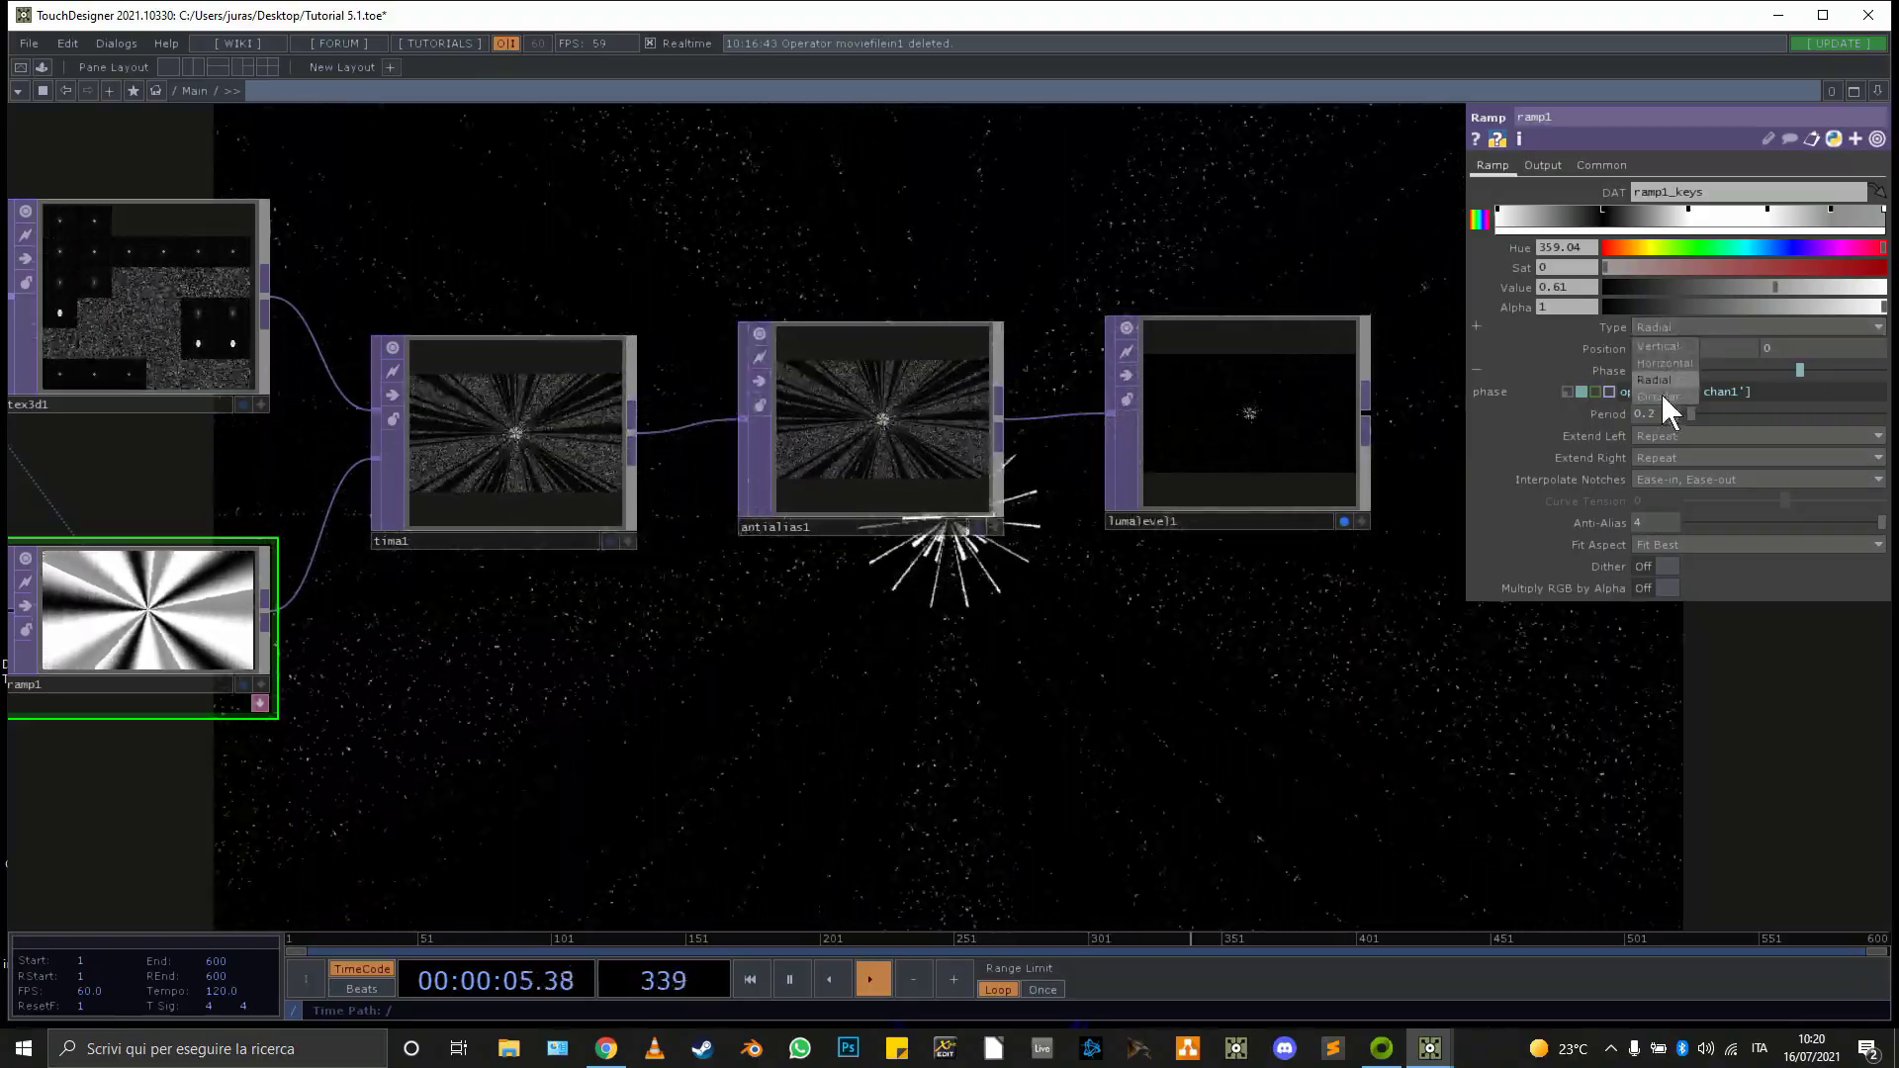
left_click(1660, 393)
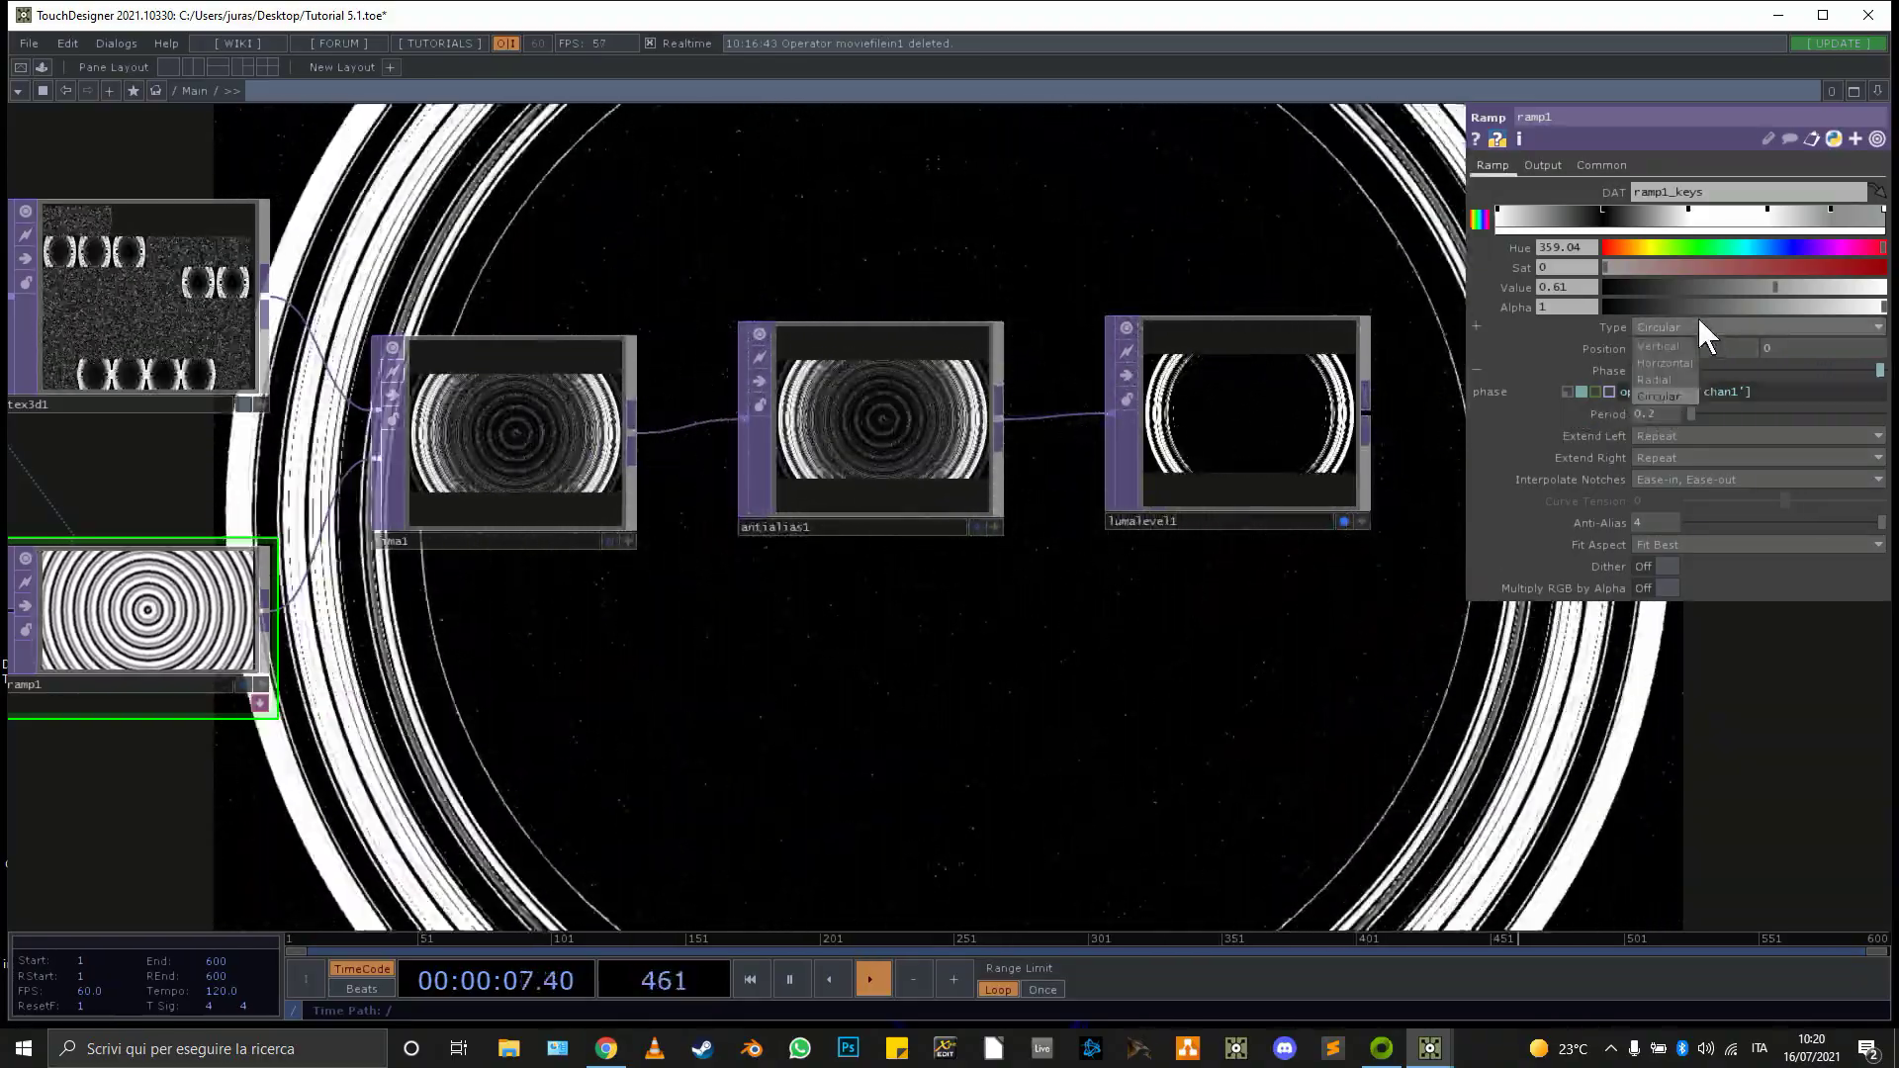
left_click(1687, 364)
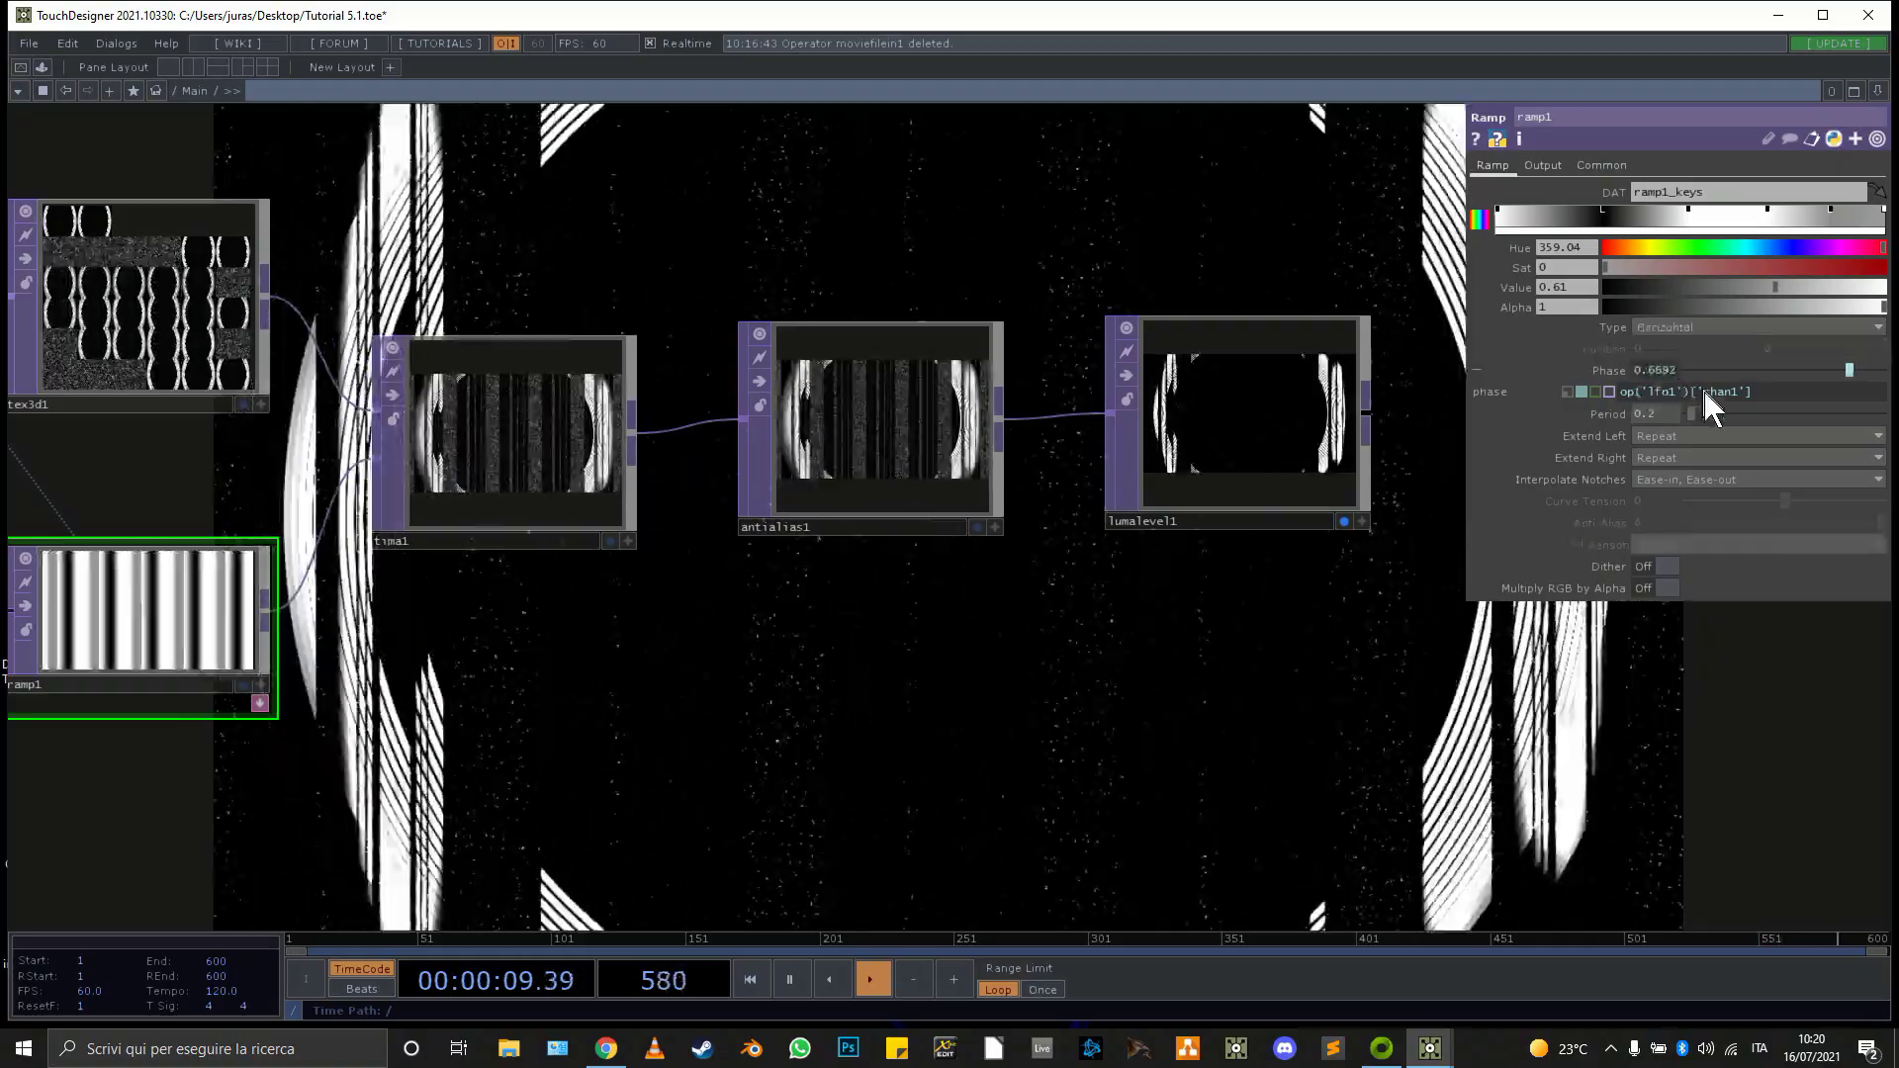
Try a period of 7.41 on ramp1 and settle on a period of 0.71
left_click_drag(1688, 415, 1831, 419)
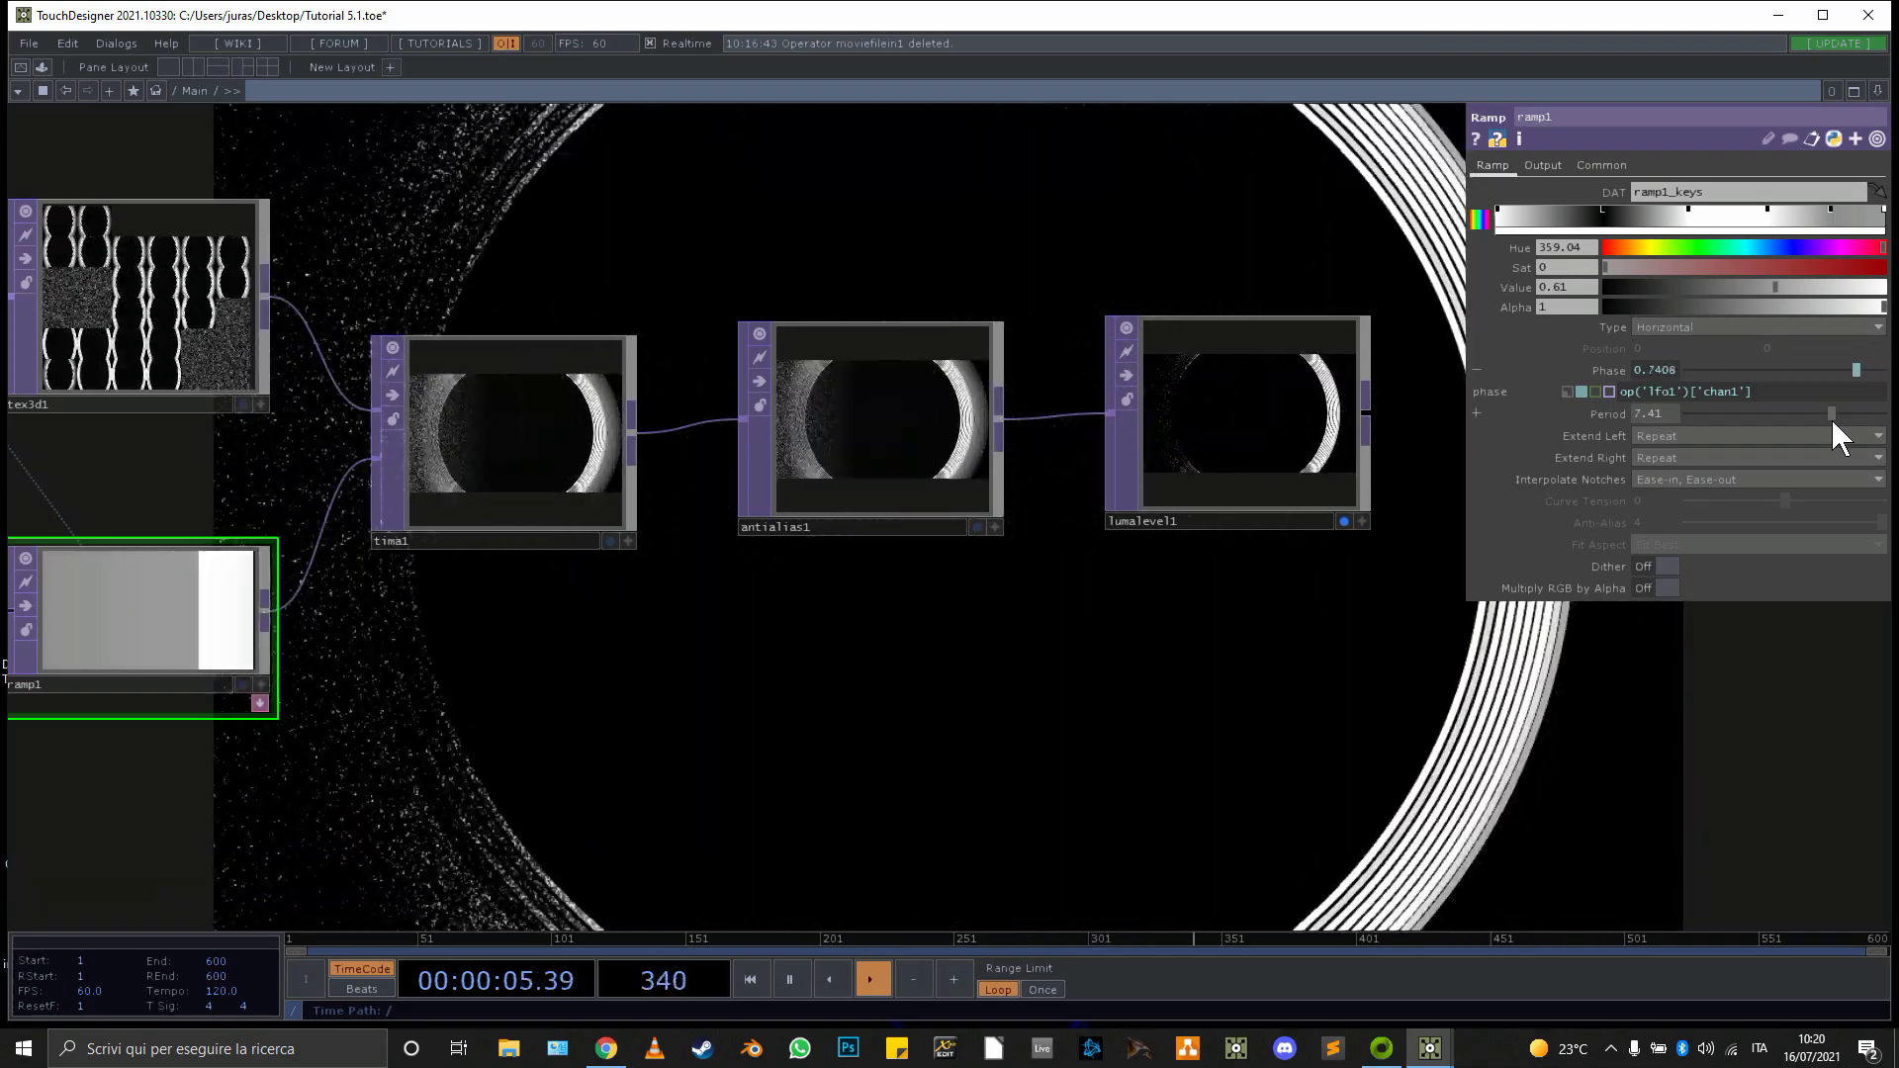
left_click_drag(1832, 418, 1725, 413)
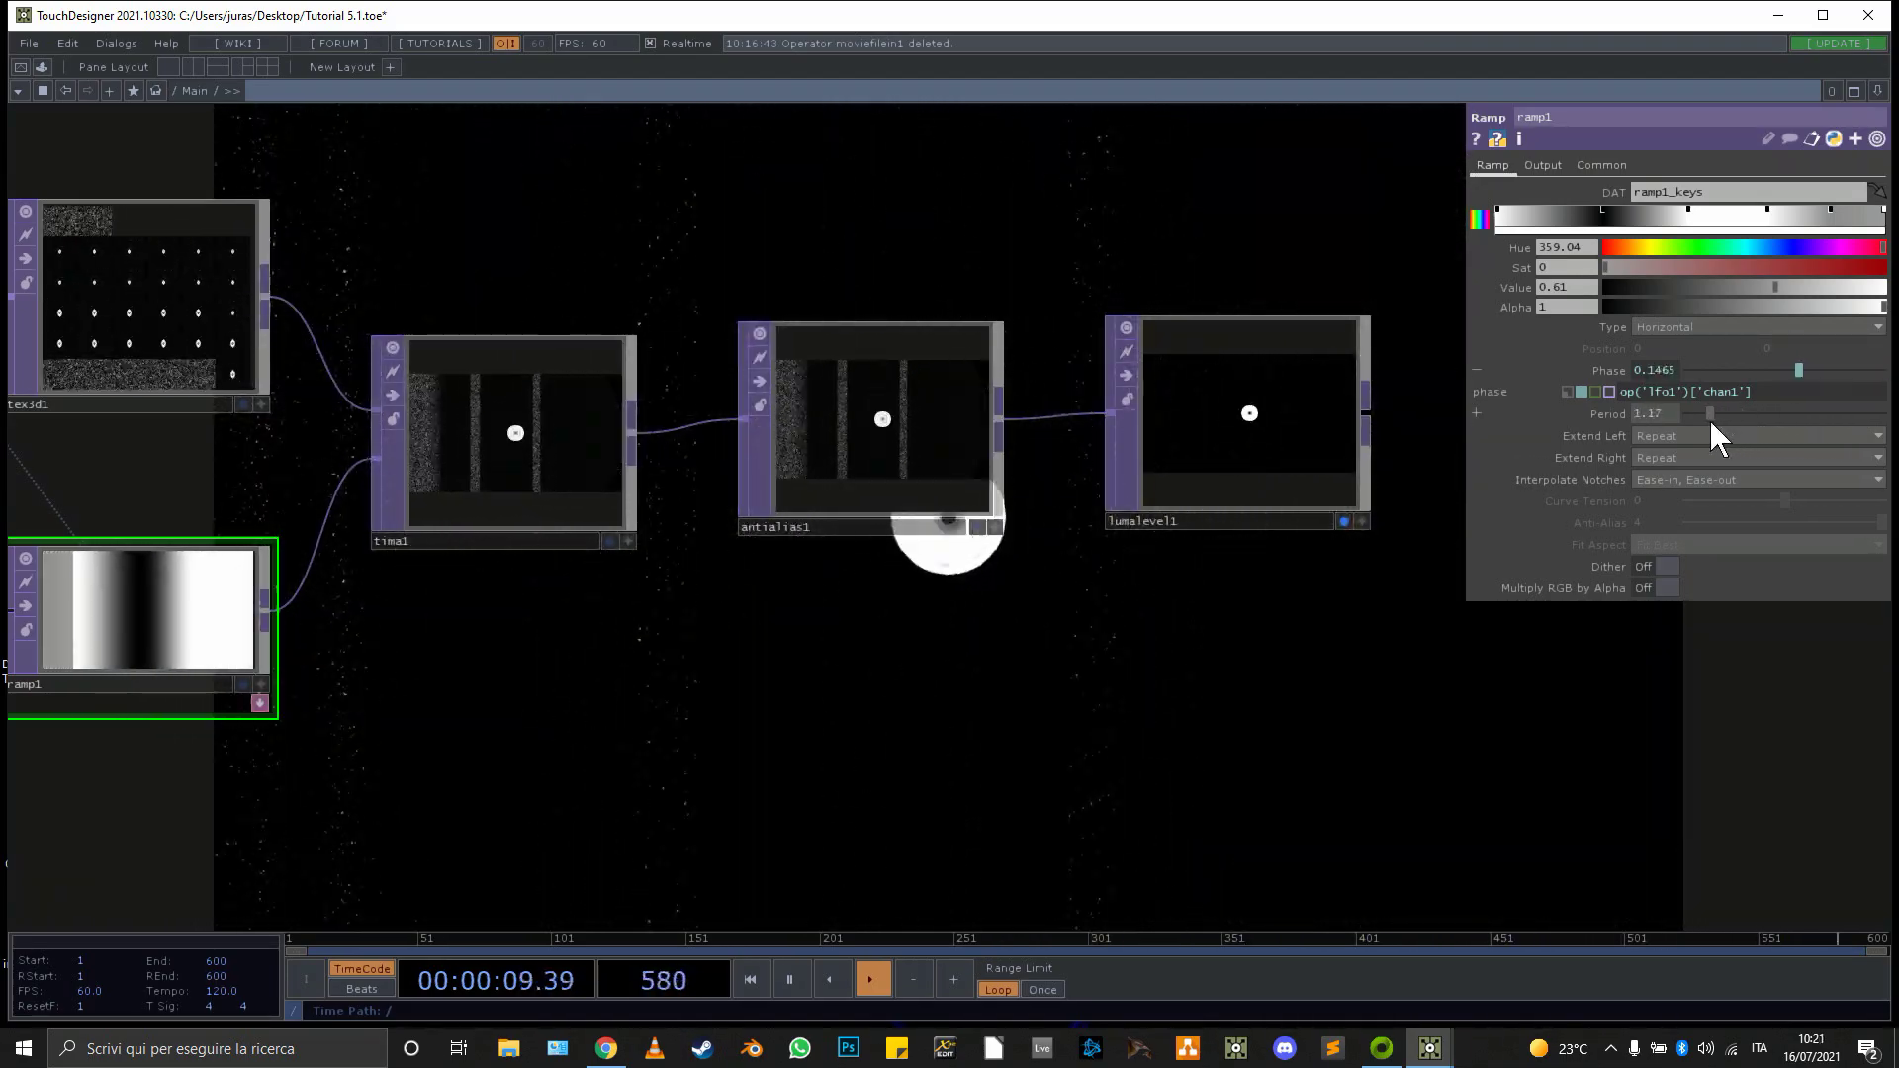
left_click_drag(1710, 420, 1700, 419)
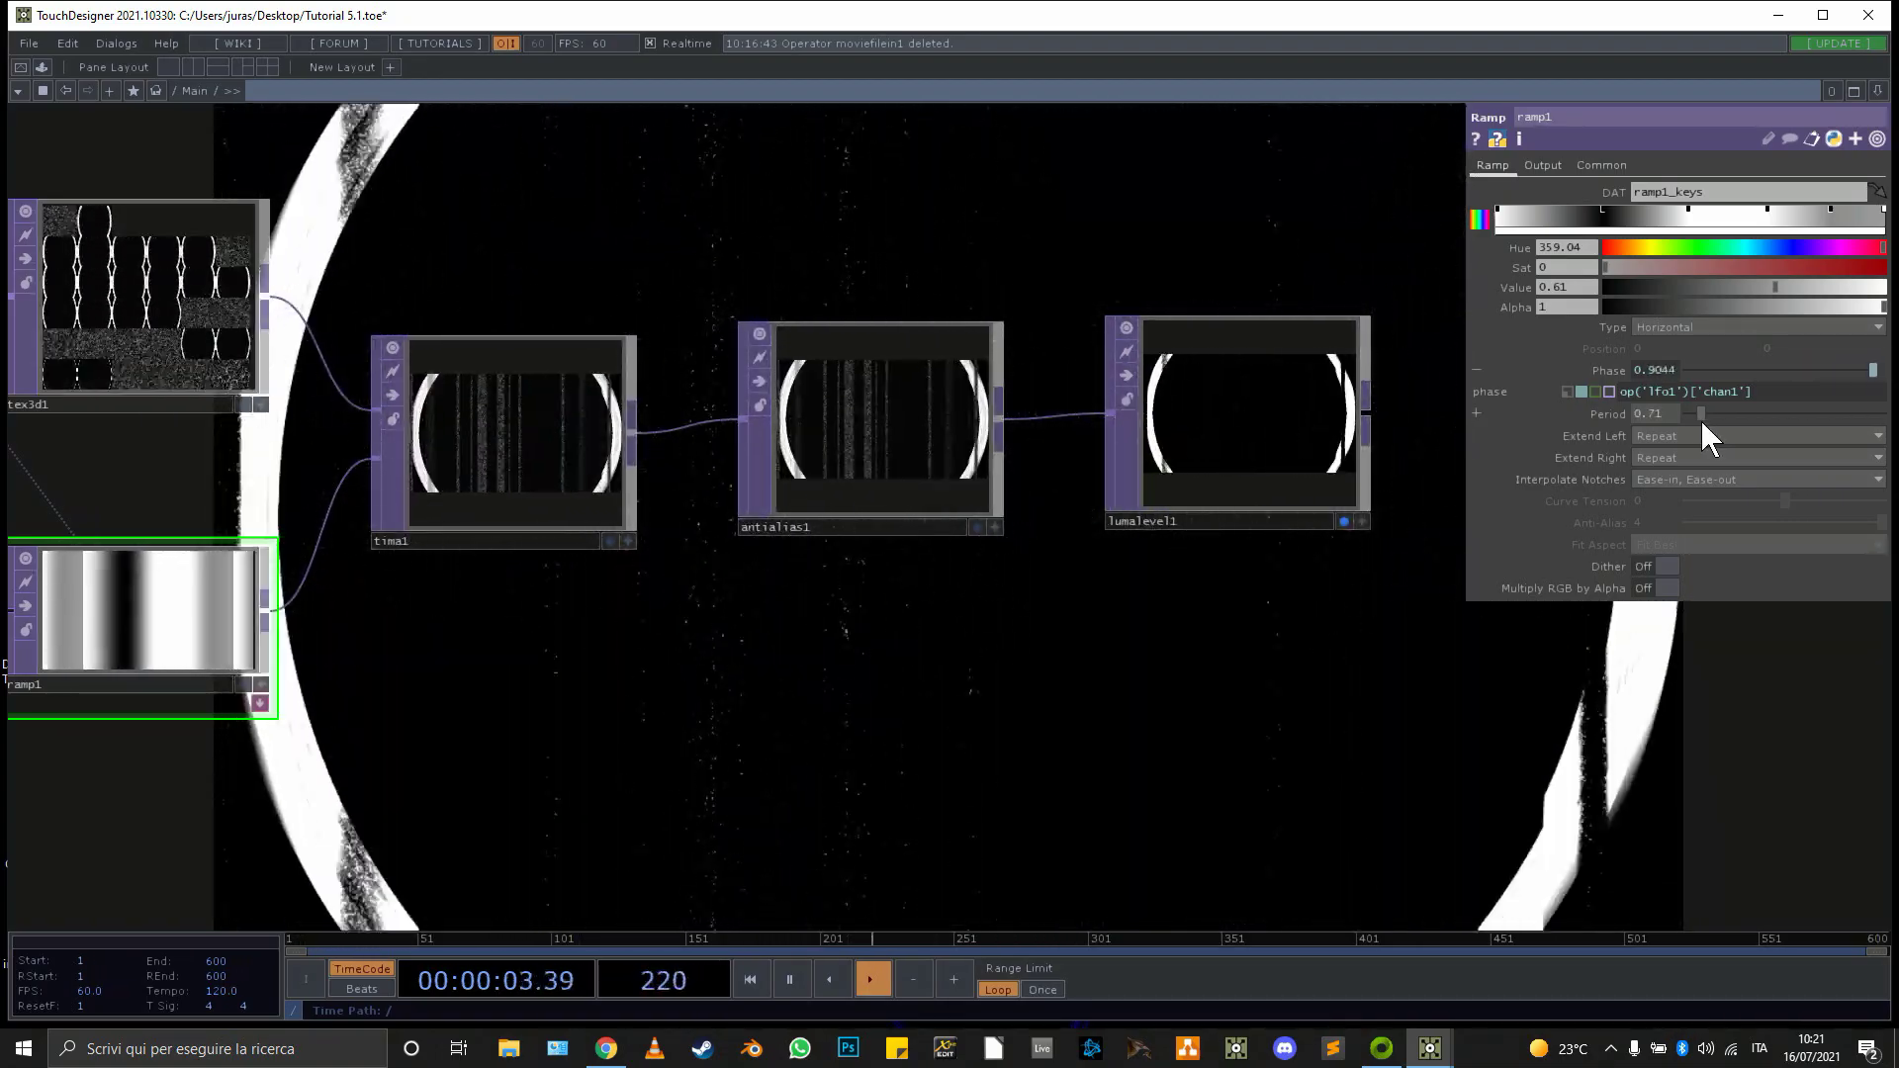
Go back to the cache section of the network and show the parameters of cache1 and cacheselect1
scroll(791, 648, "down", 5)
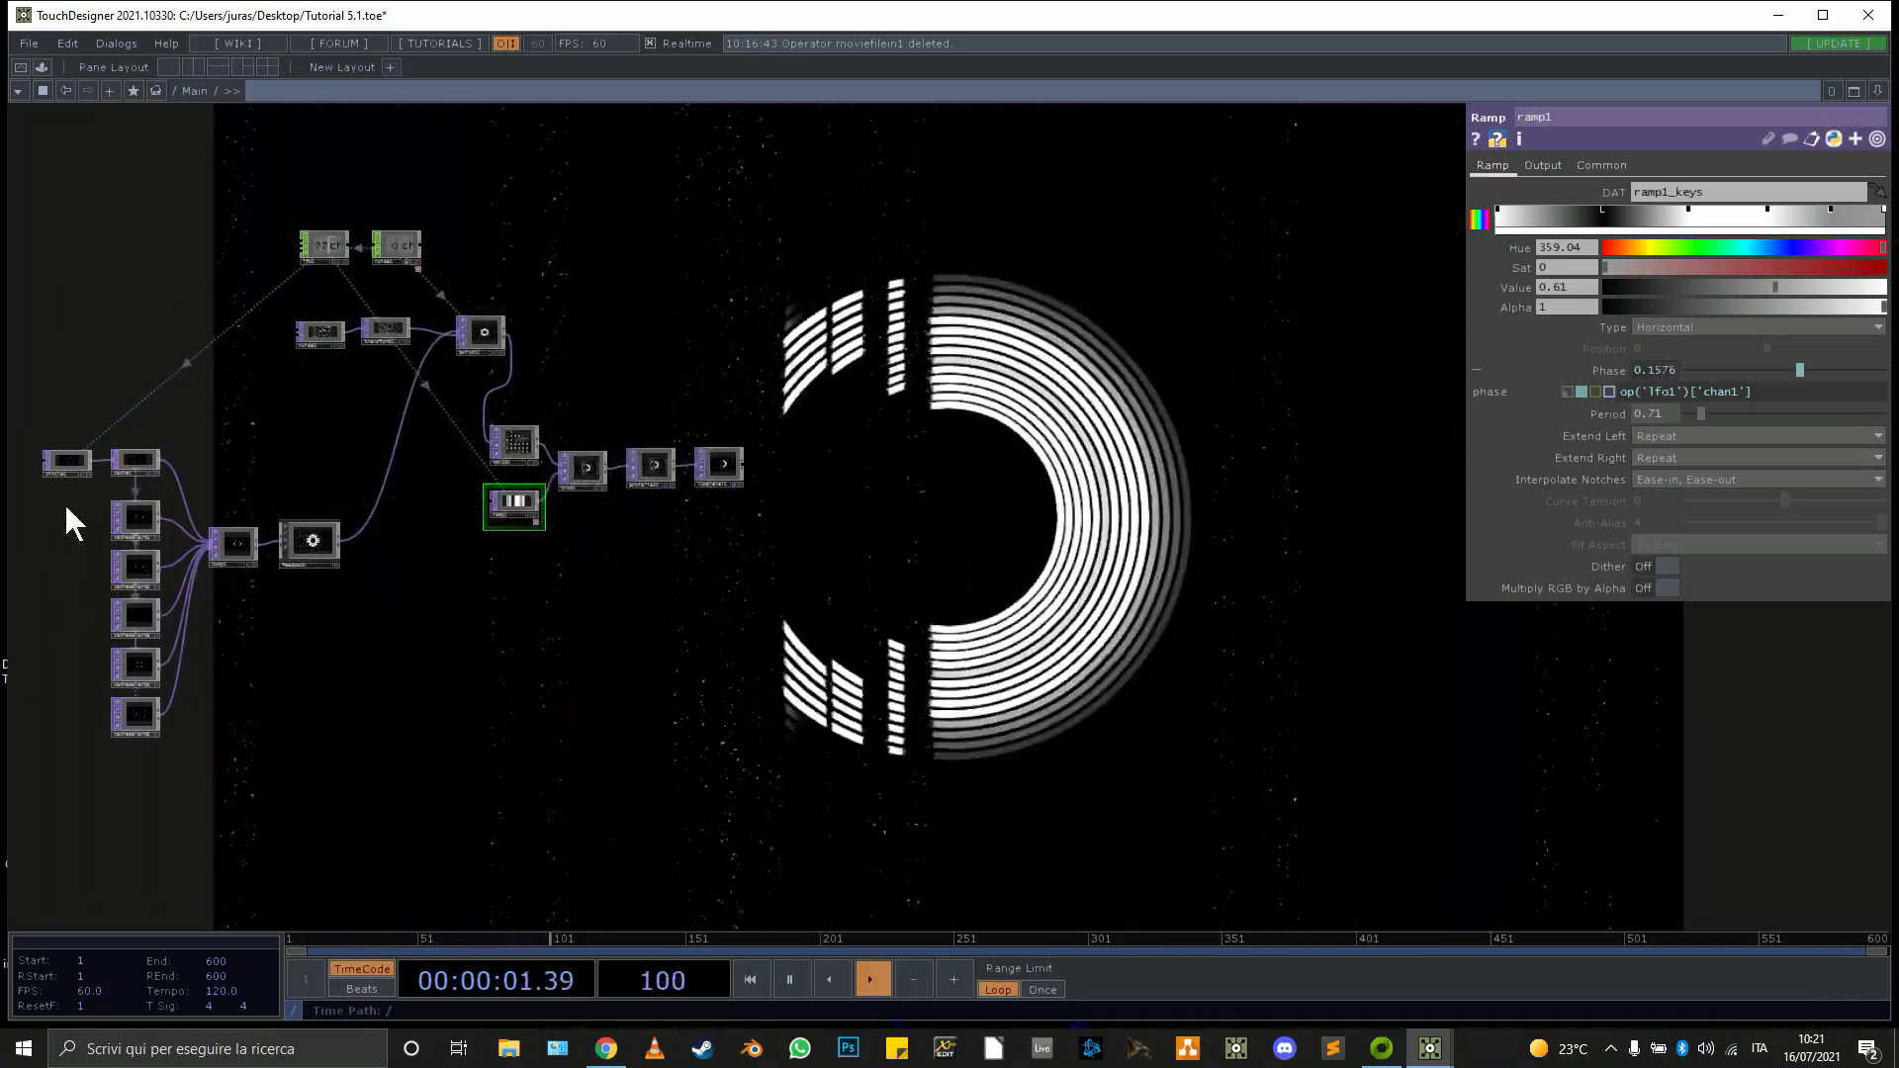
scroll(66, 506, "up", 5)
left_click_drag(94, 501, 217, 493)
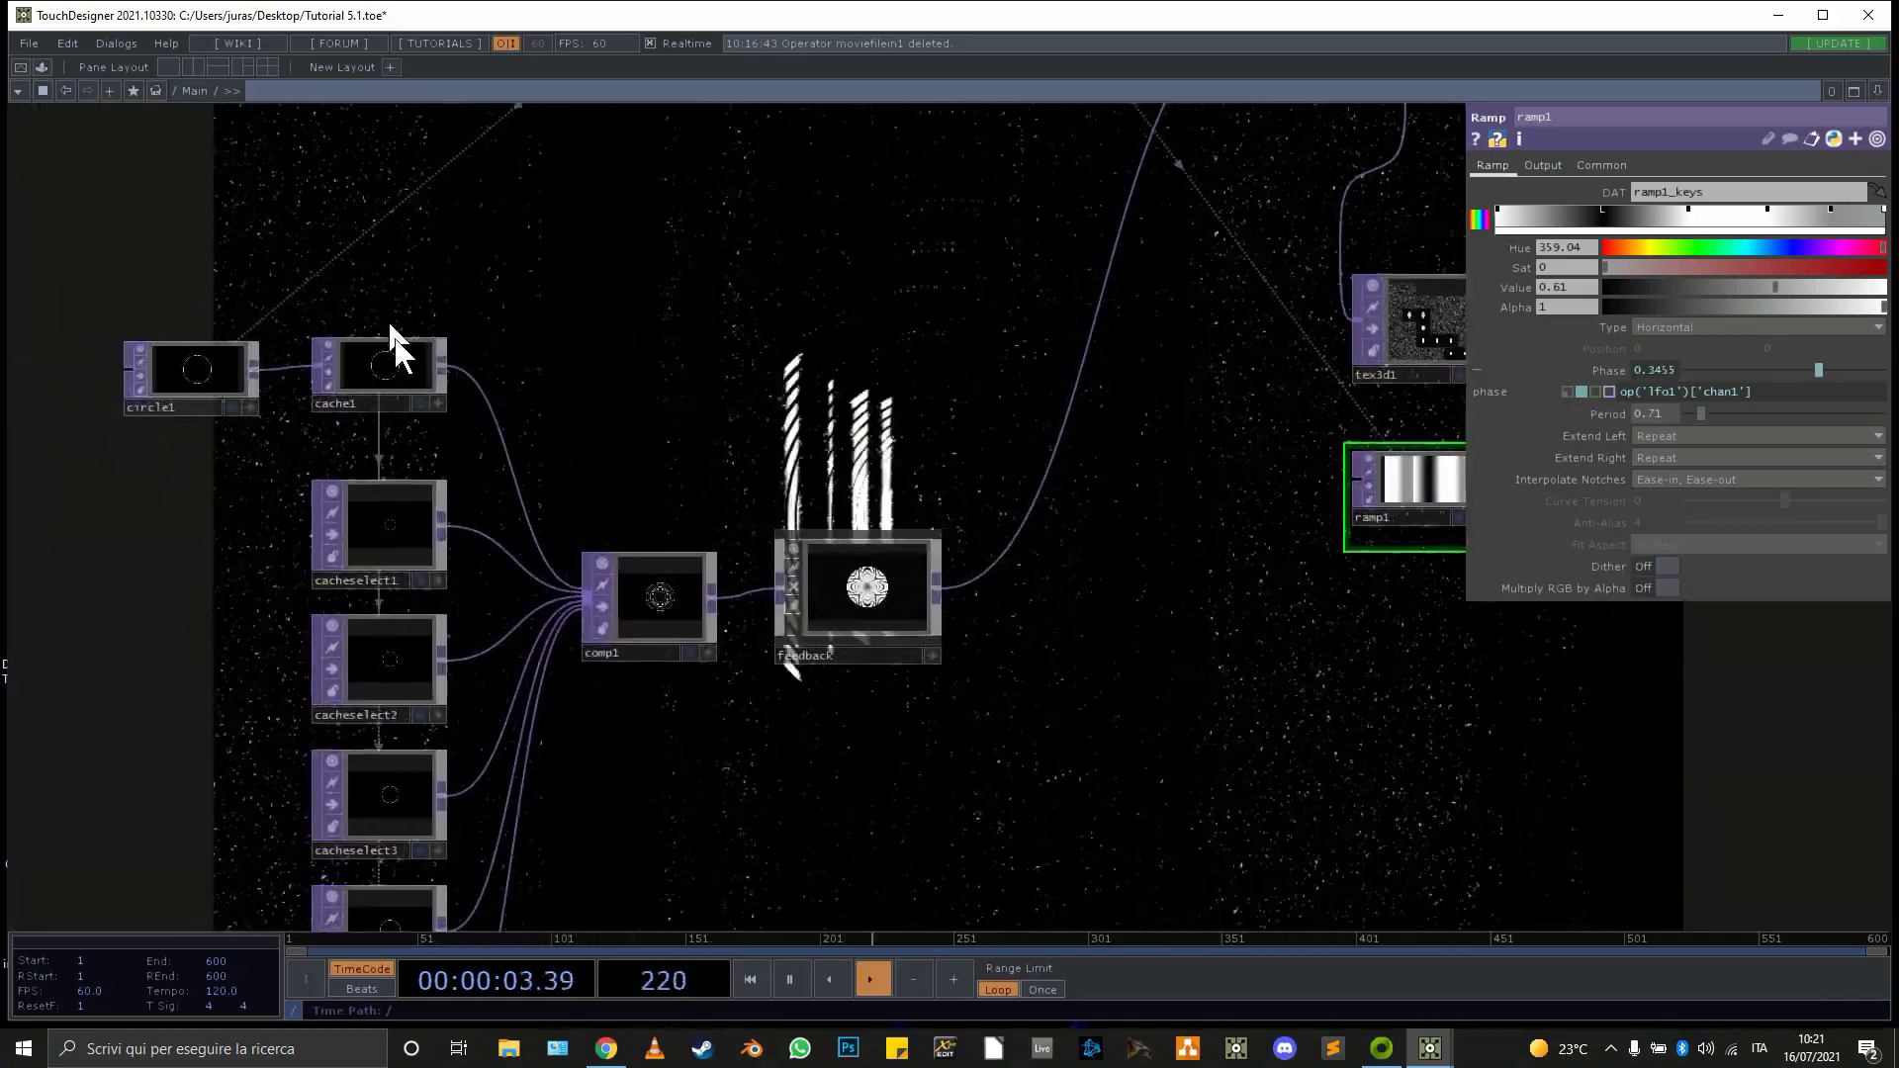
left_click(400, 370)
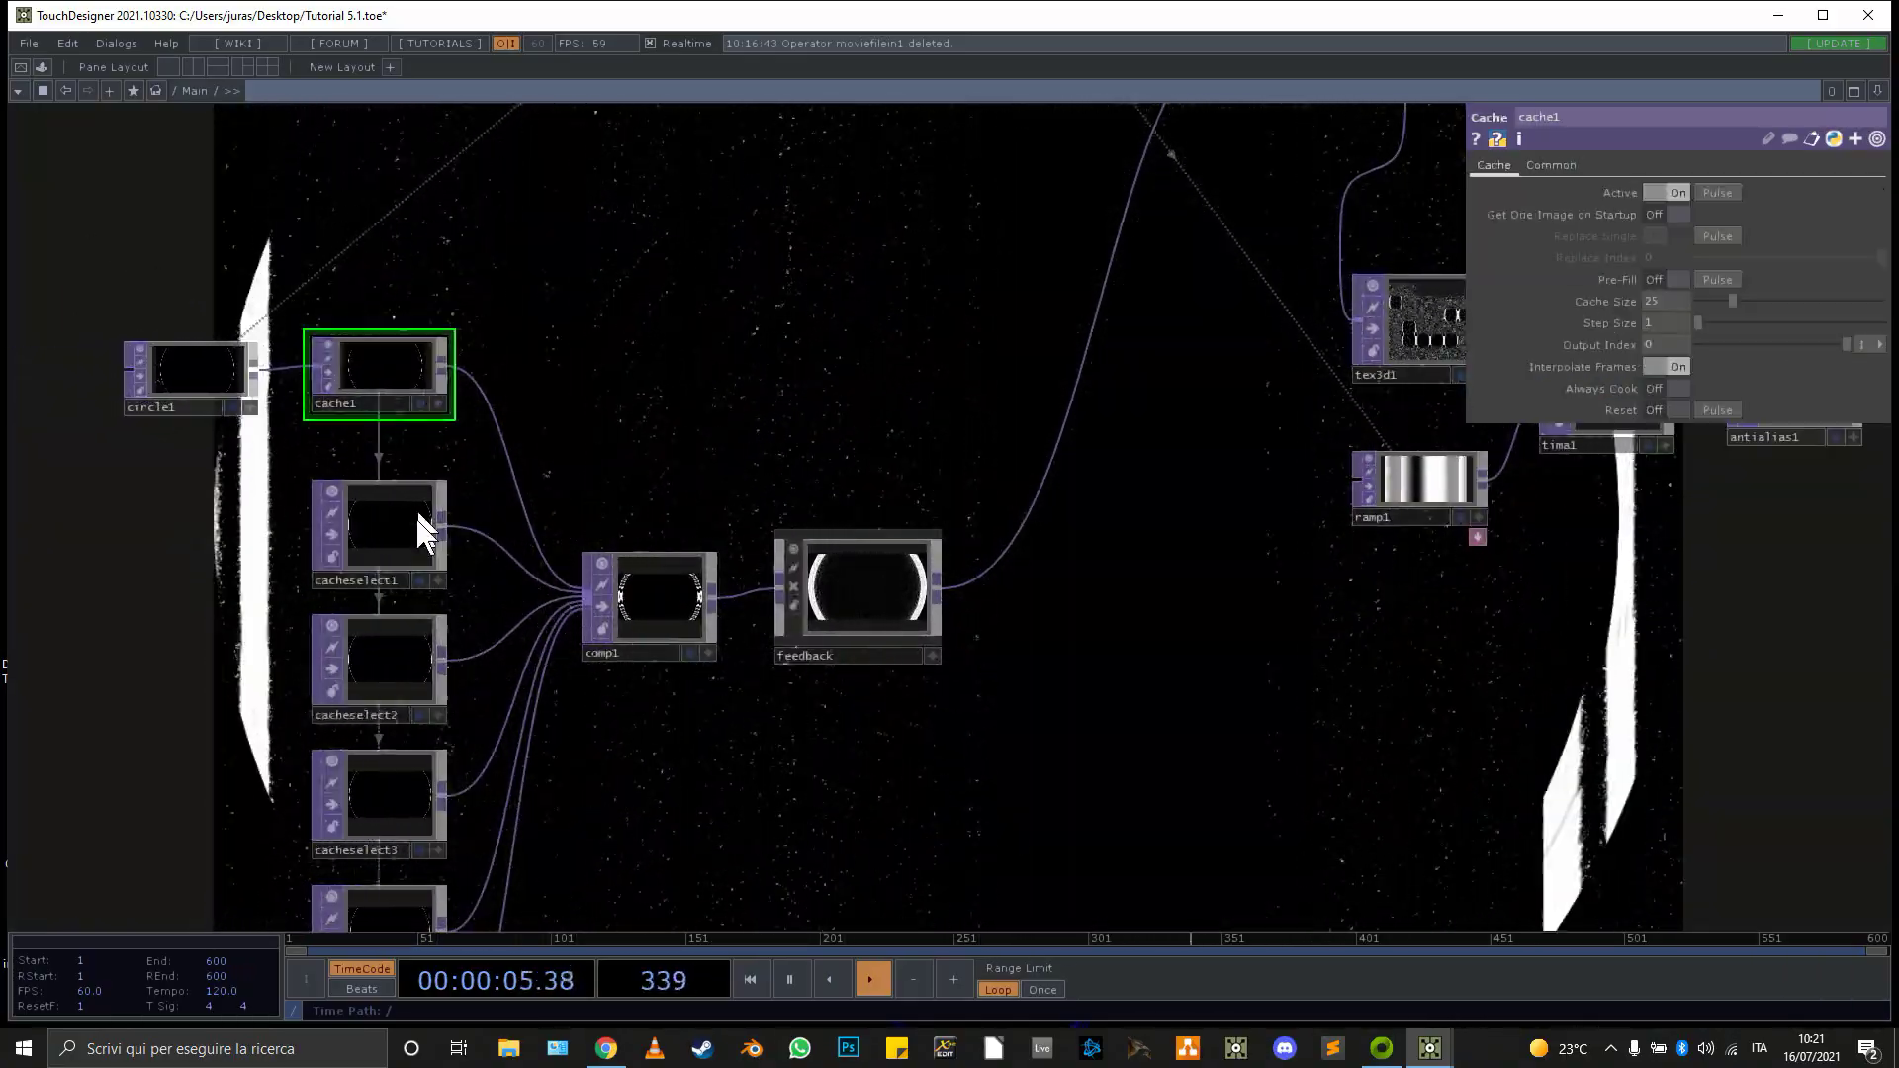
left_click(406, 547)
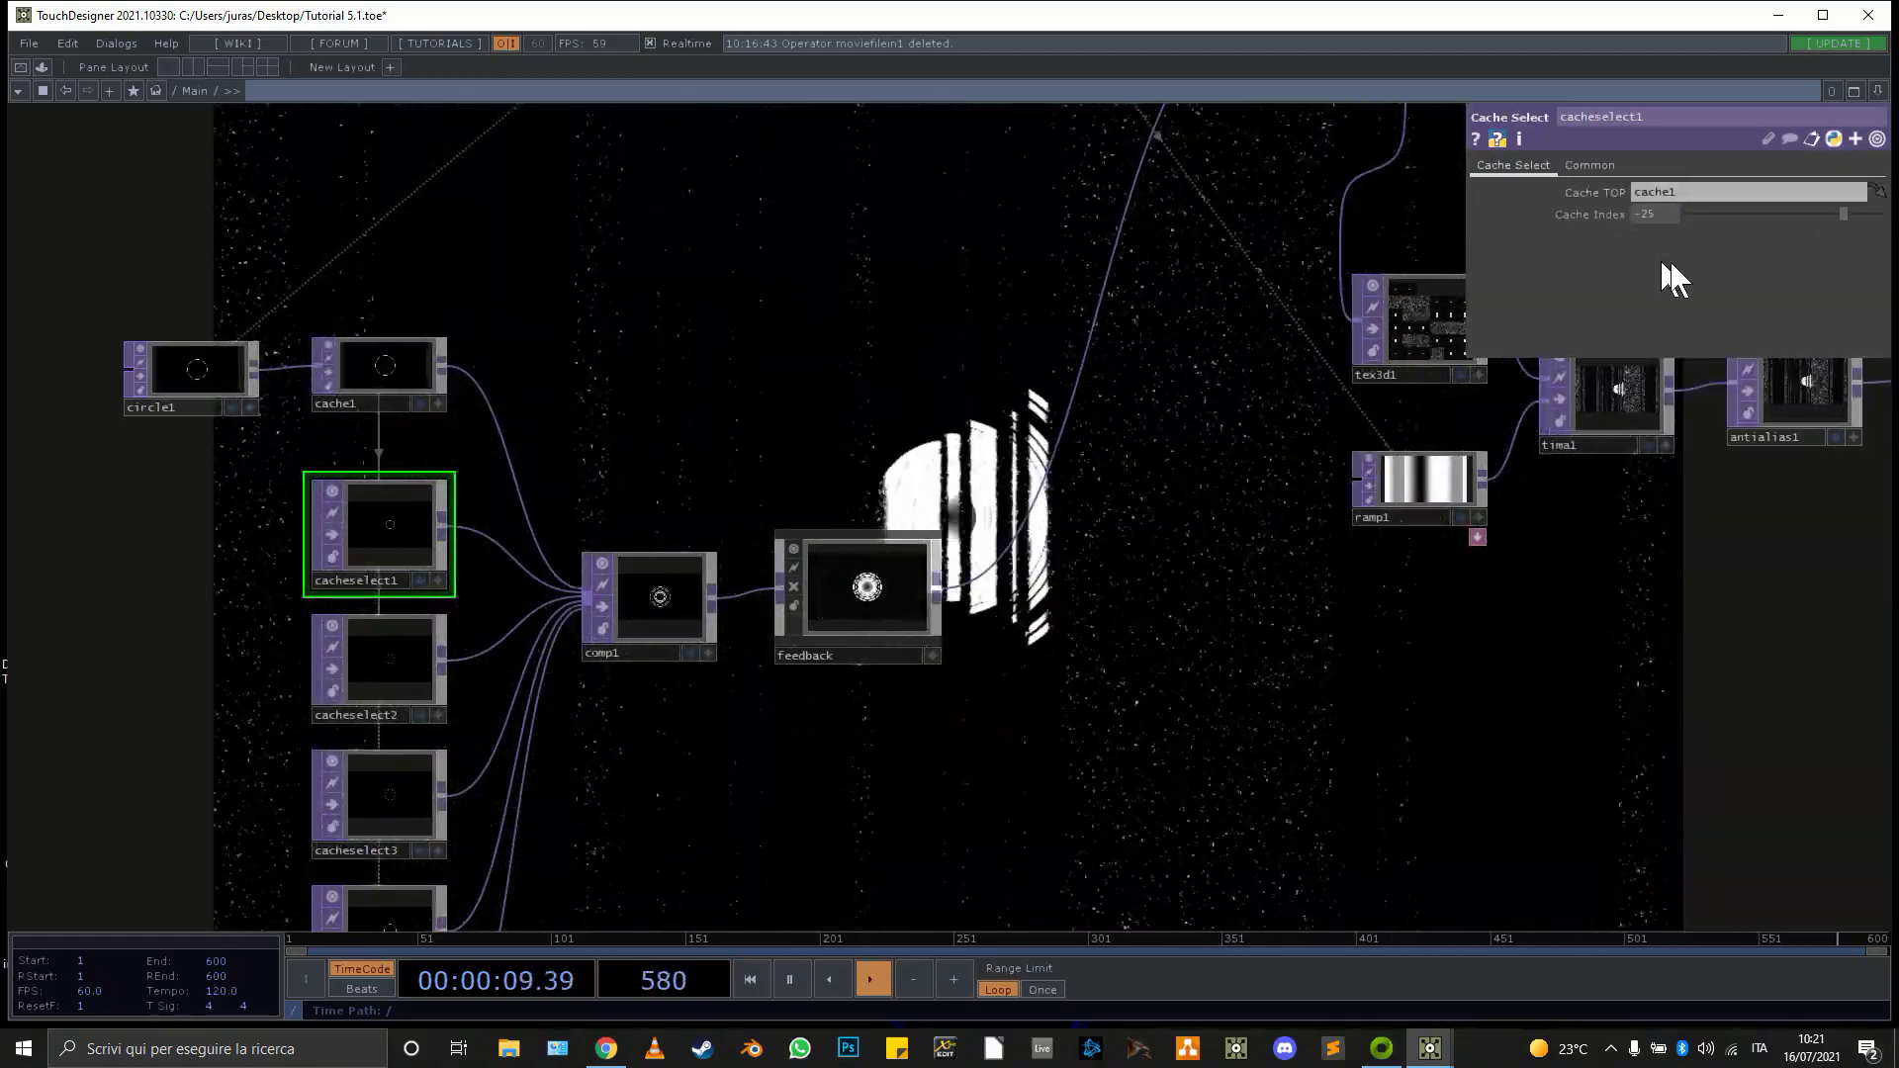
Compare the cached frames in tex3d1 with the striped, time-displaced image in tima1
left_click_drag(1326, 684, 584, 782)
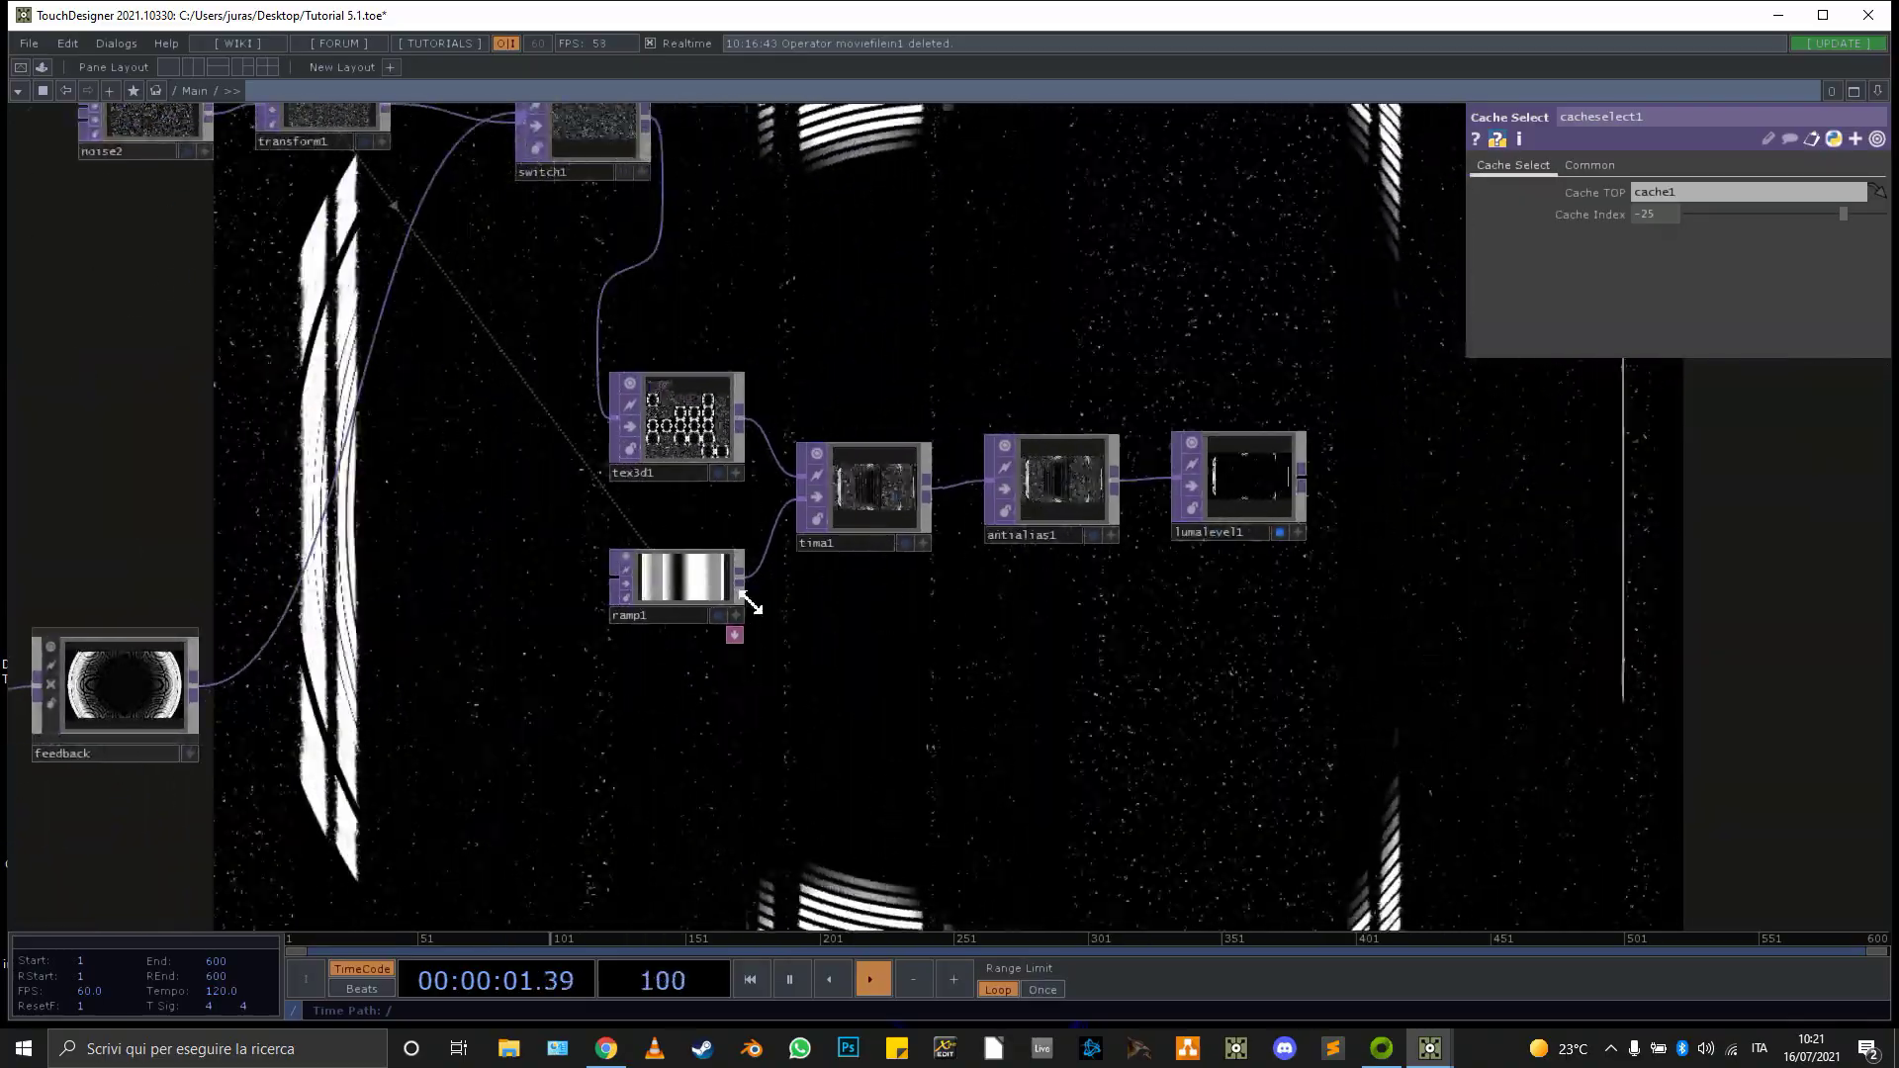
scroll(679, 453, "up", 4)
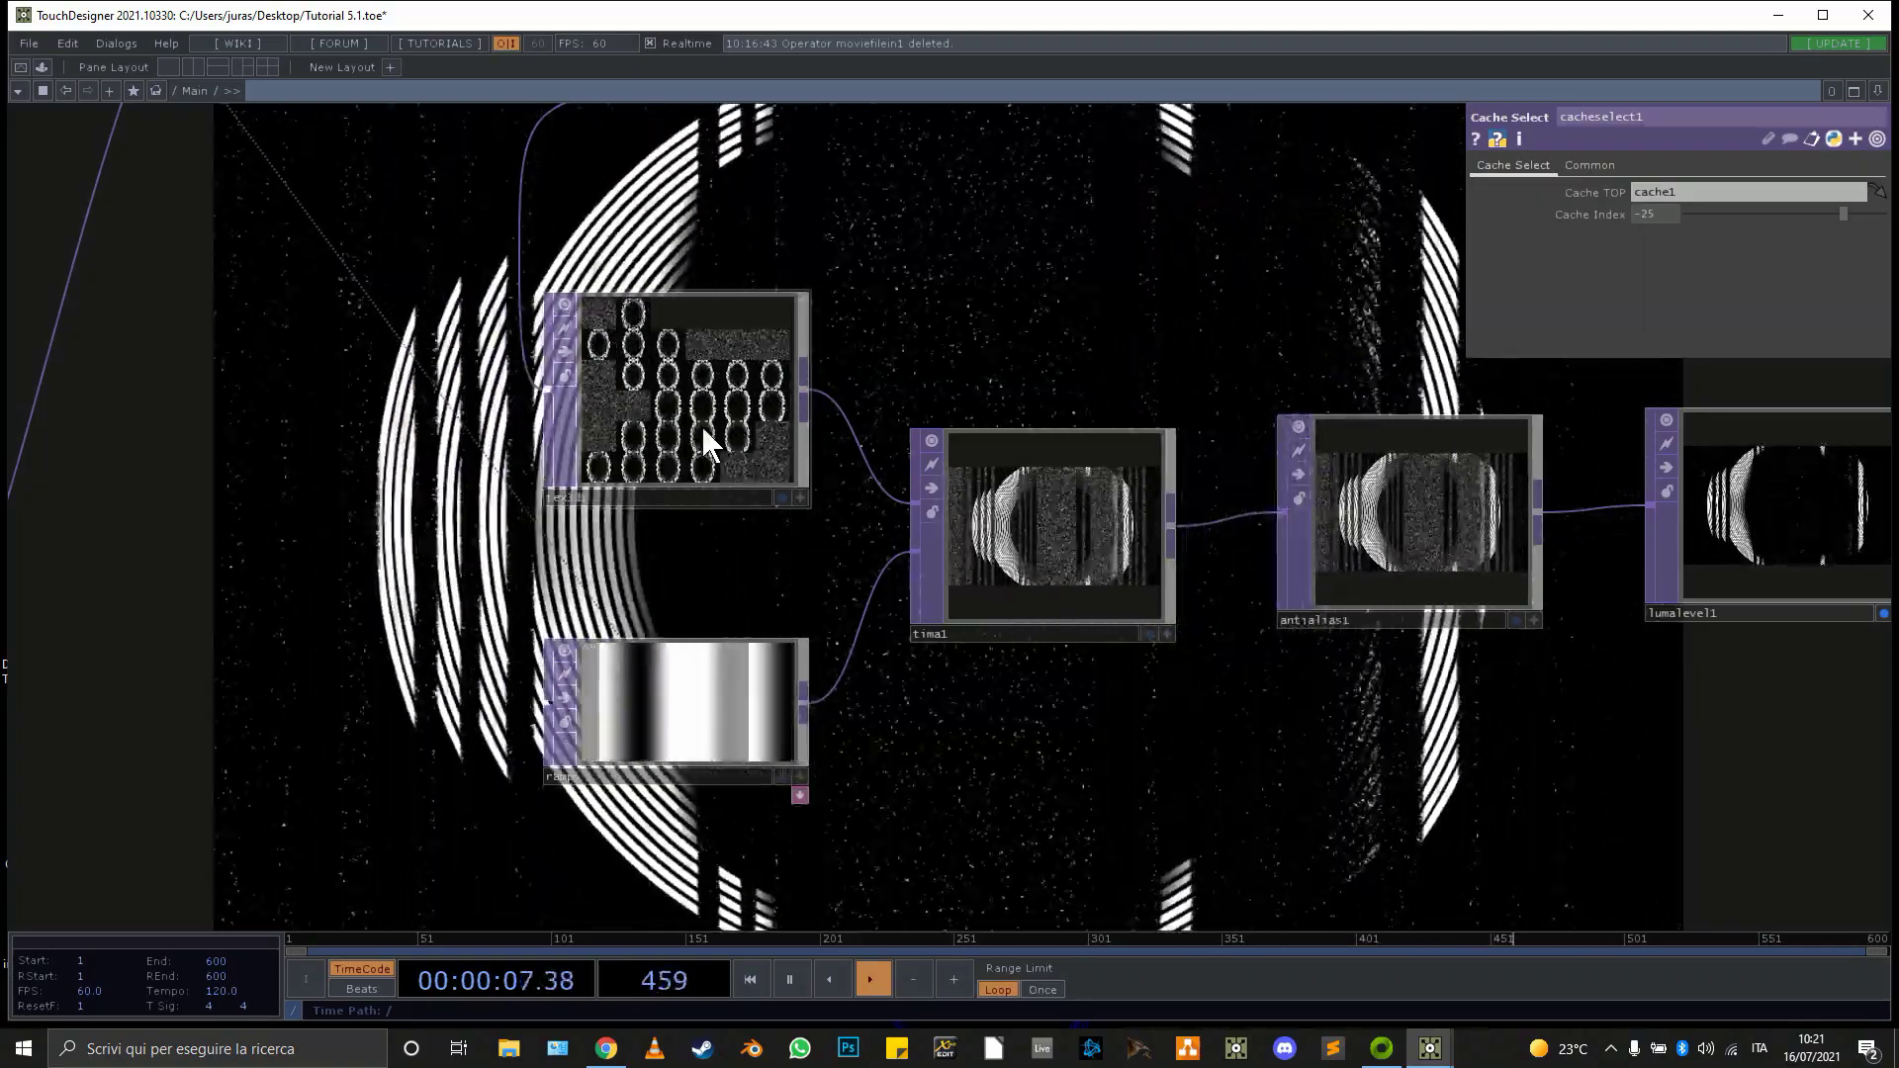
scroll(703, 440, "up", 4)
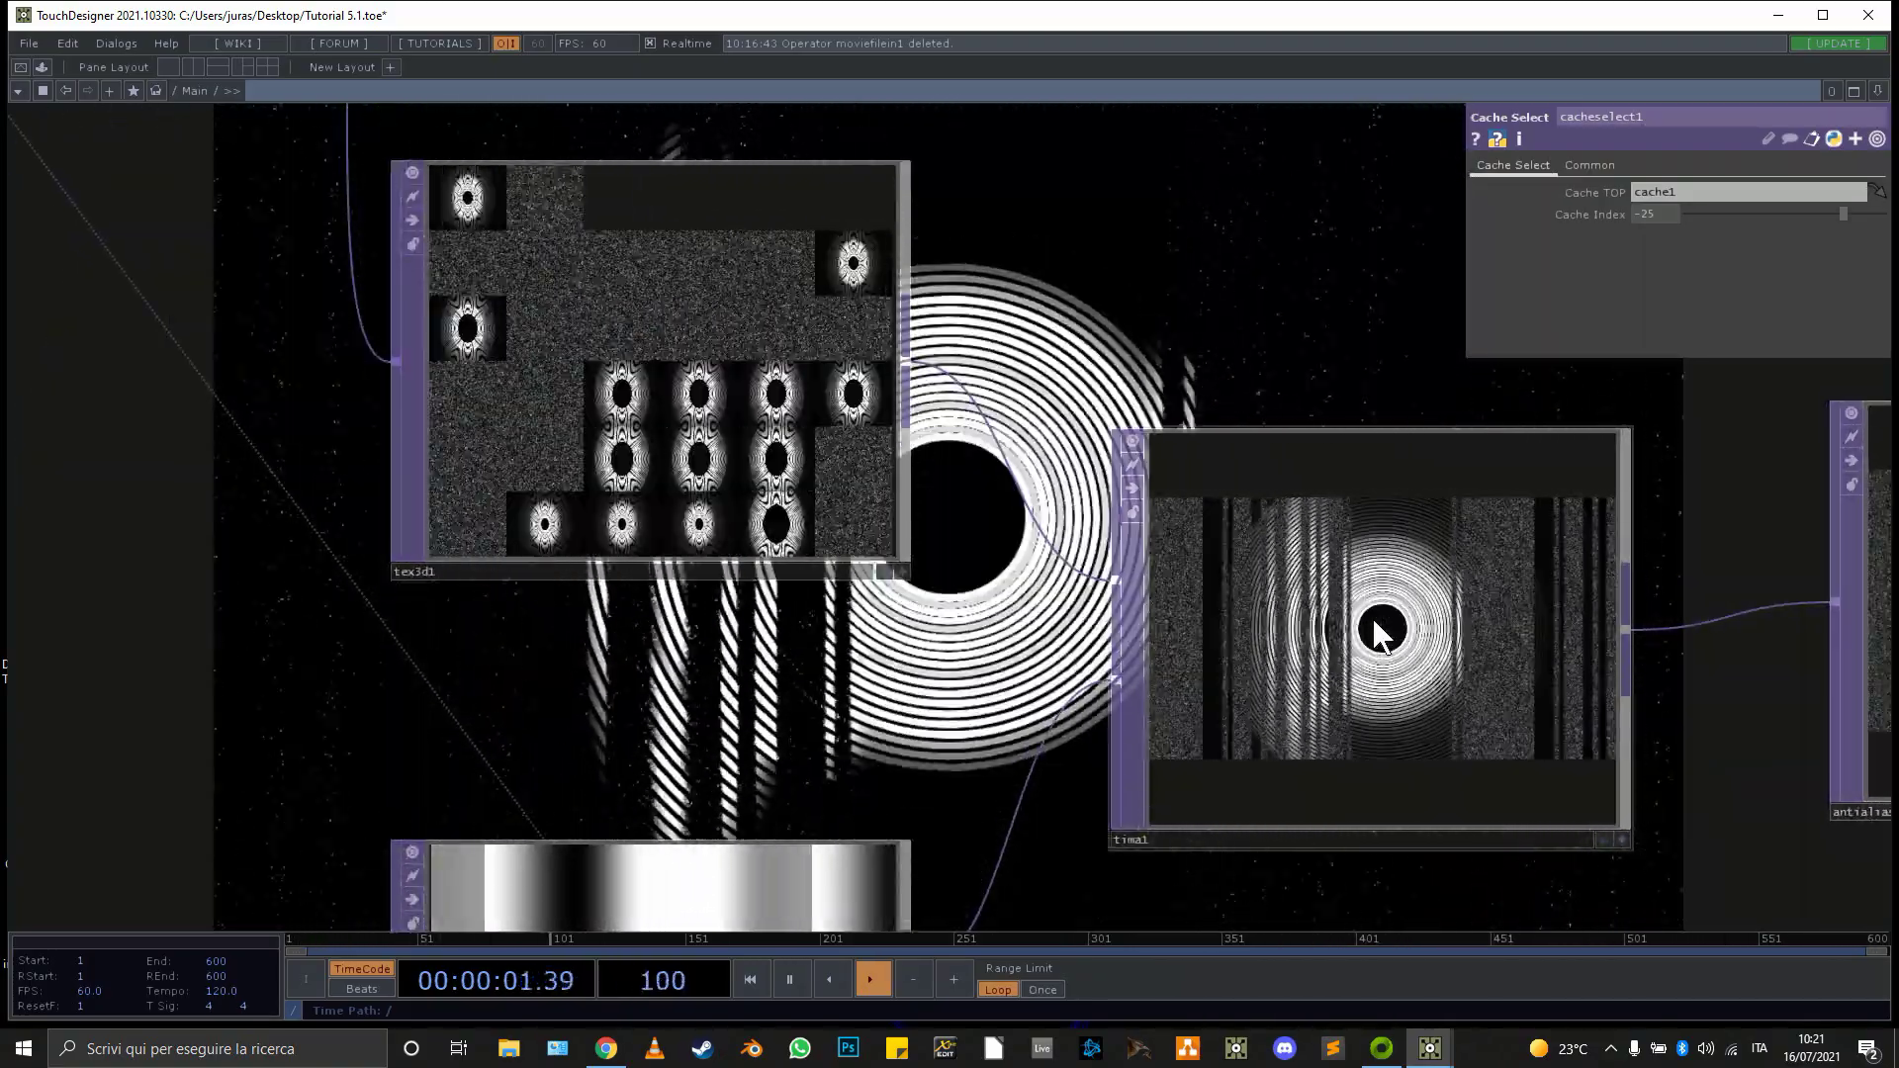
scroll(1375, 624, "down", 5)
scroll(1370, 620, "up", 5)
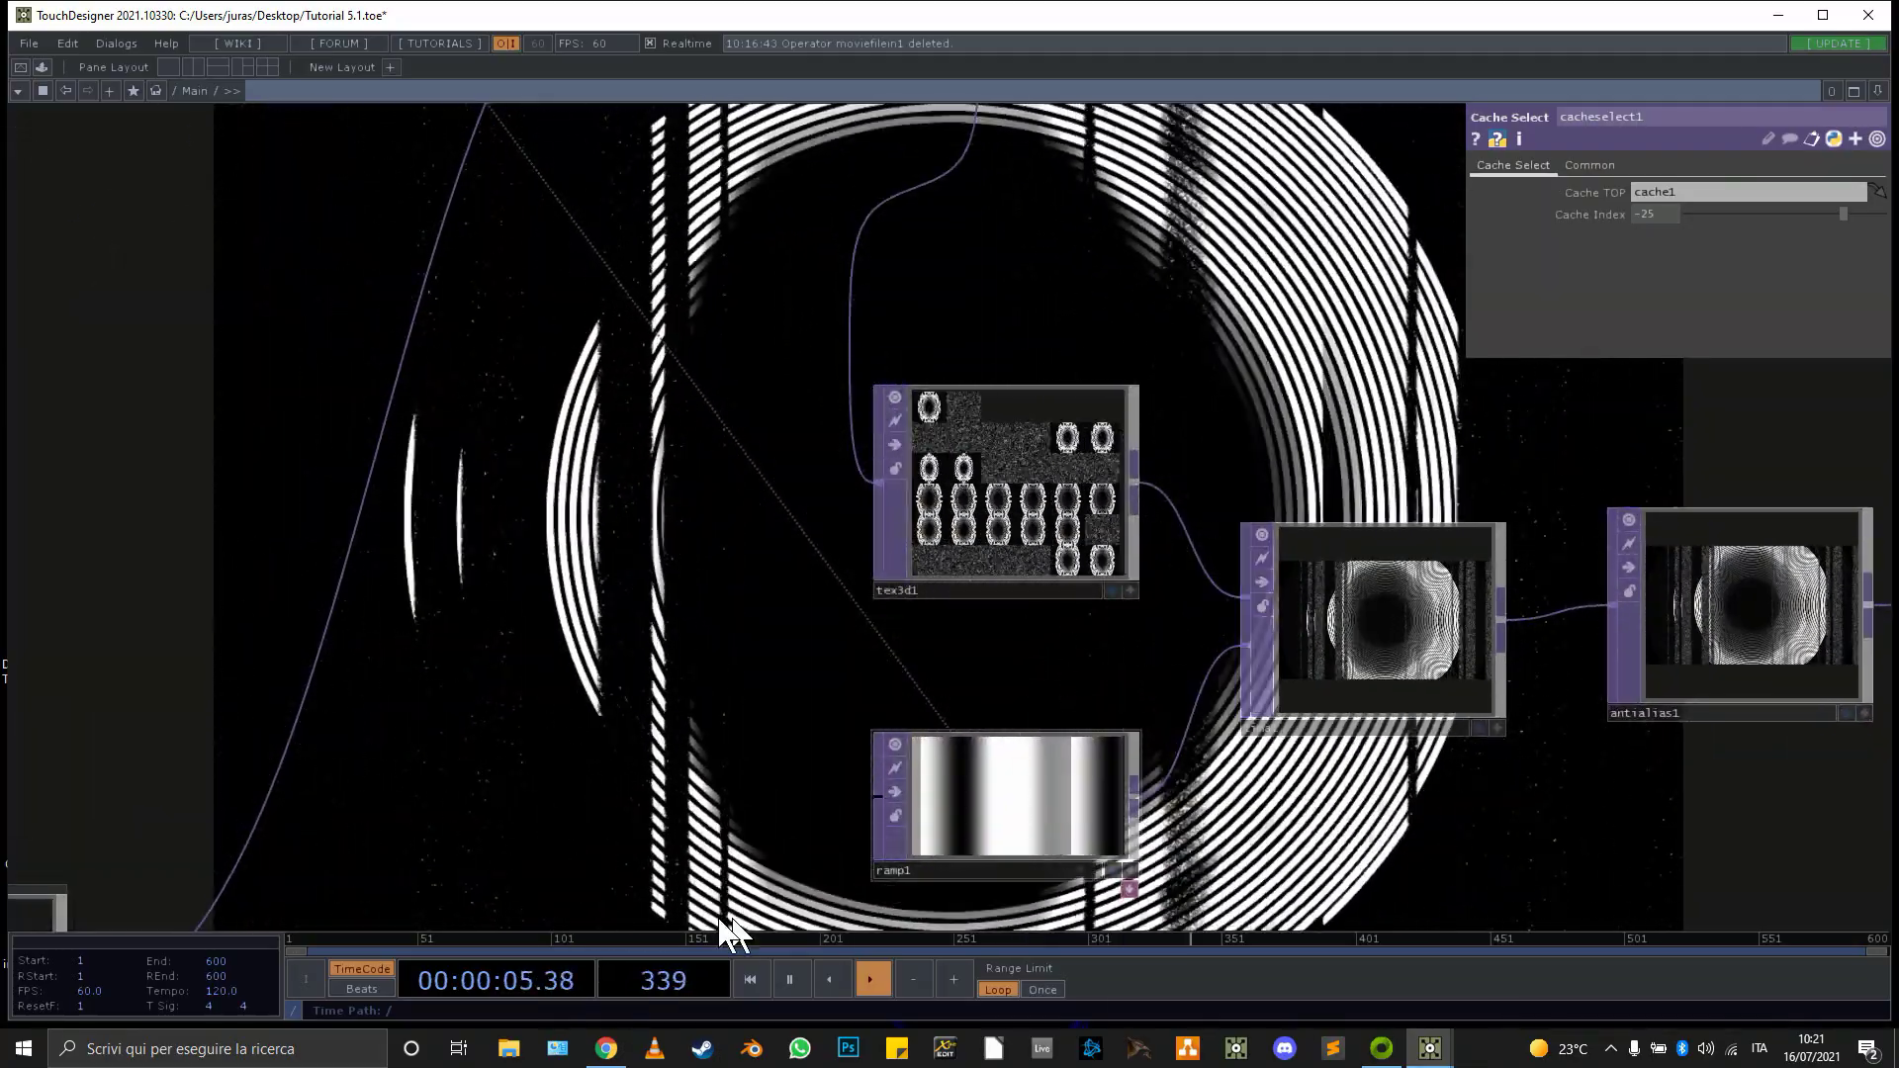
scroll(1349, 633, "up", 7)
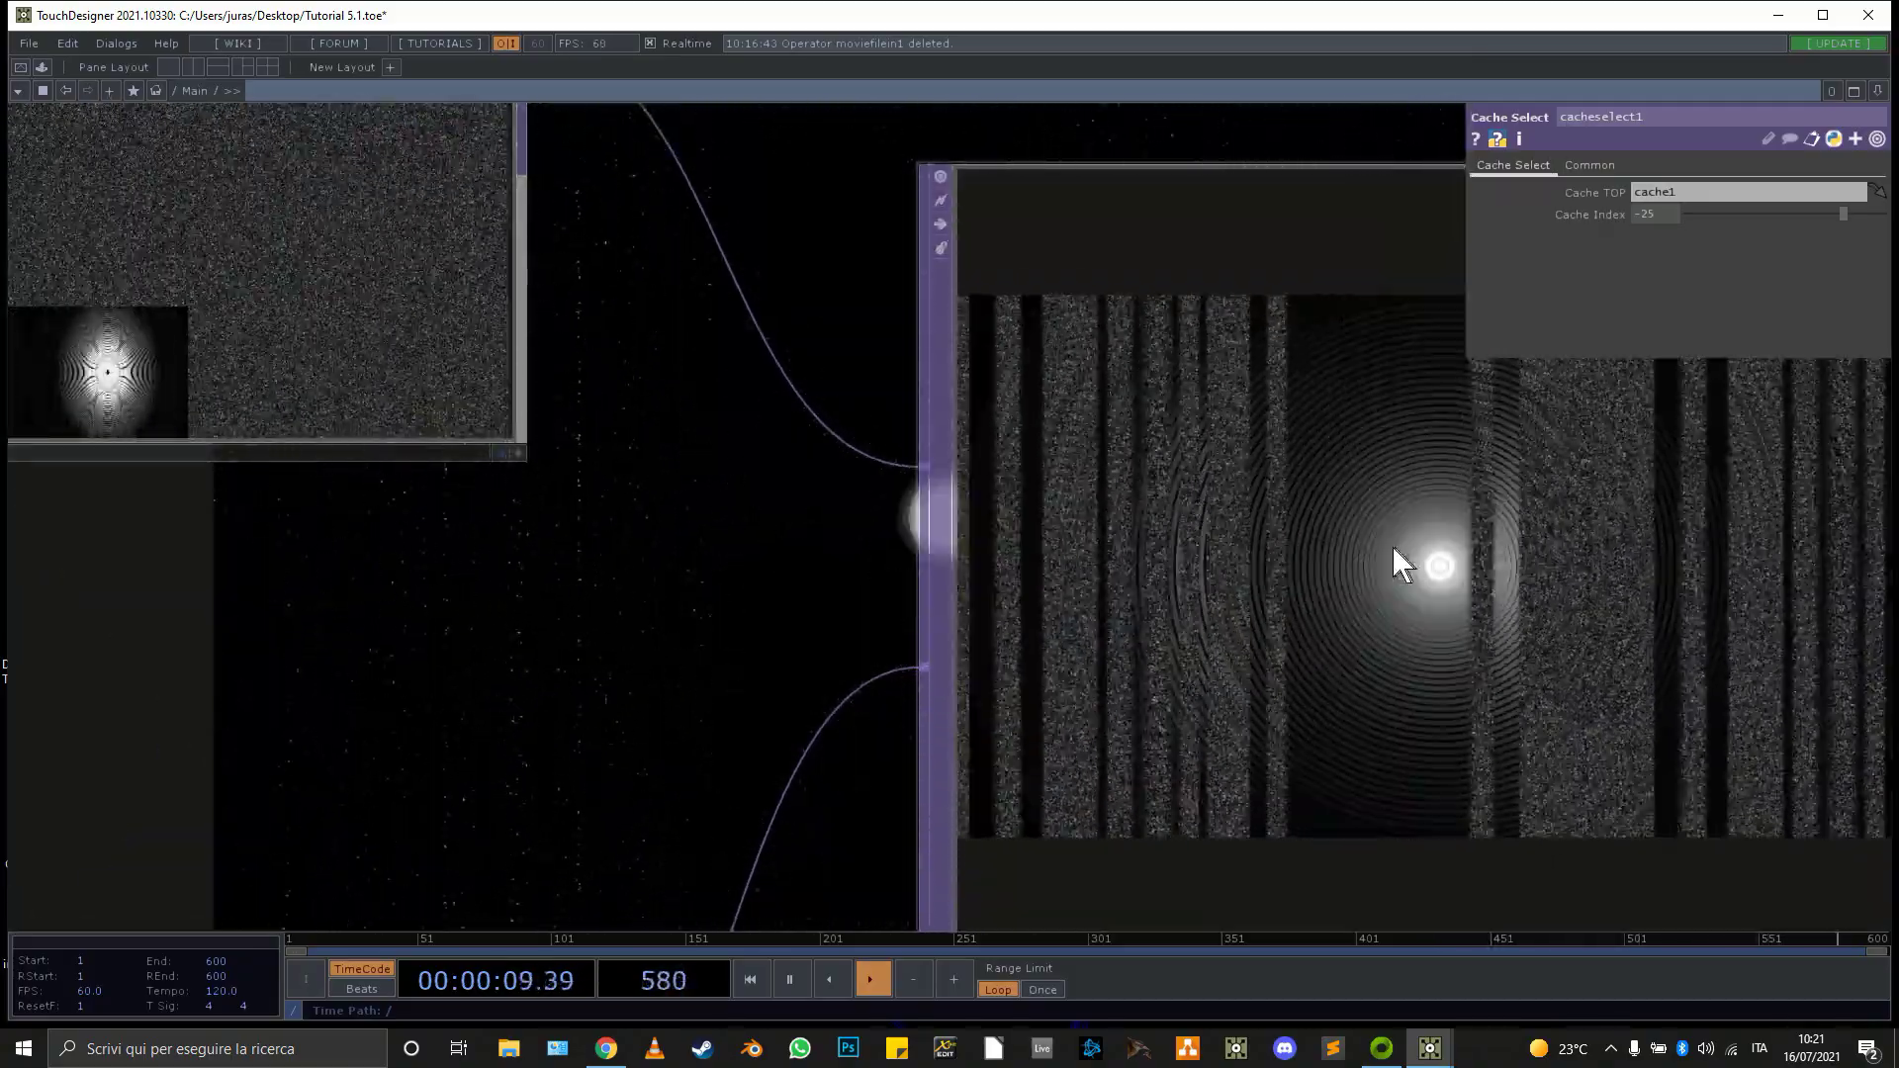
Follow the chain from tima1 to antialias1 and inspect the antialias1 output up close
scroll(1390, 549, "down", 10)
scroll(1381, 543, "down", 5)
left_click_drag(1342, 689, 541, 666)
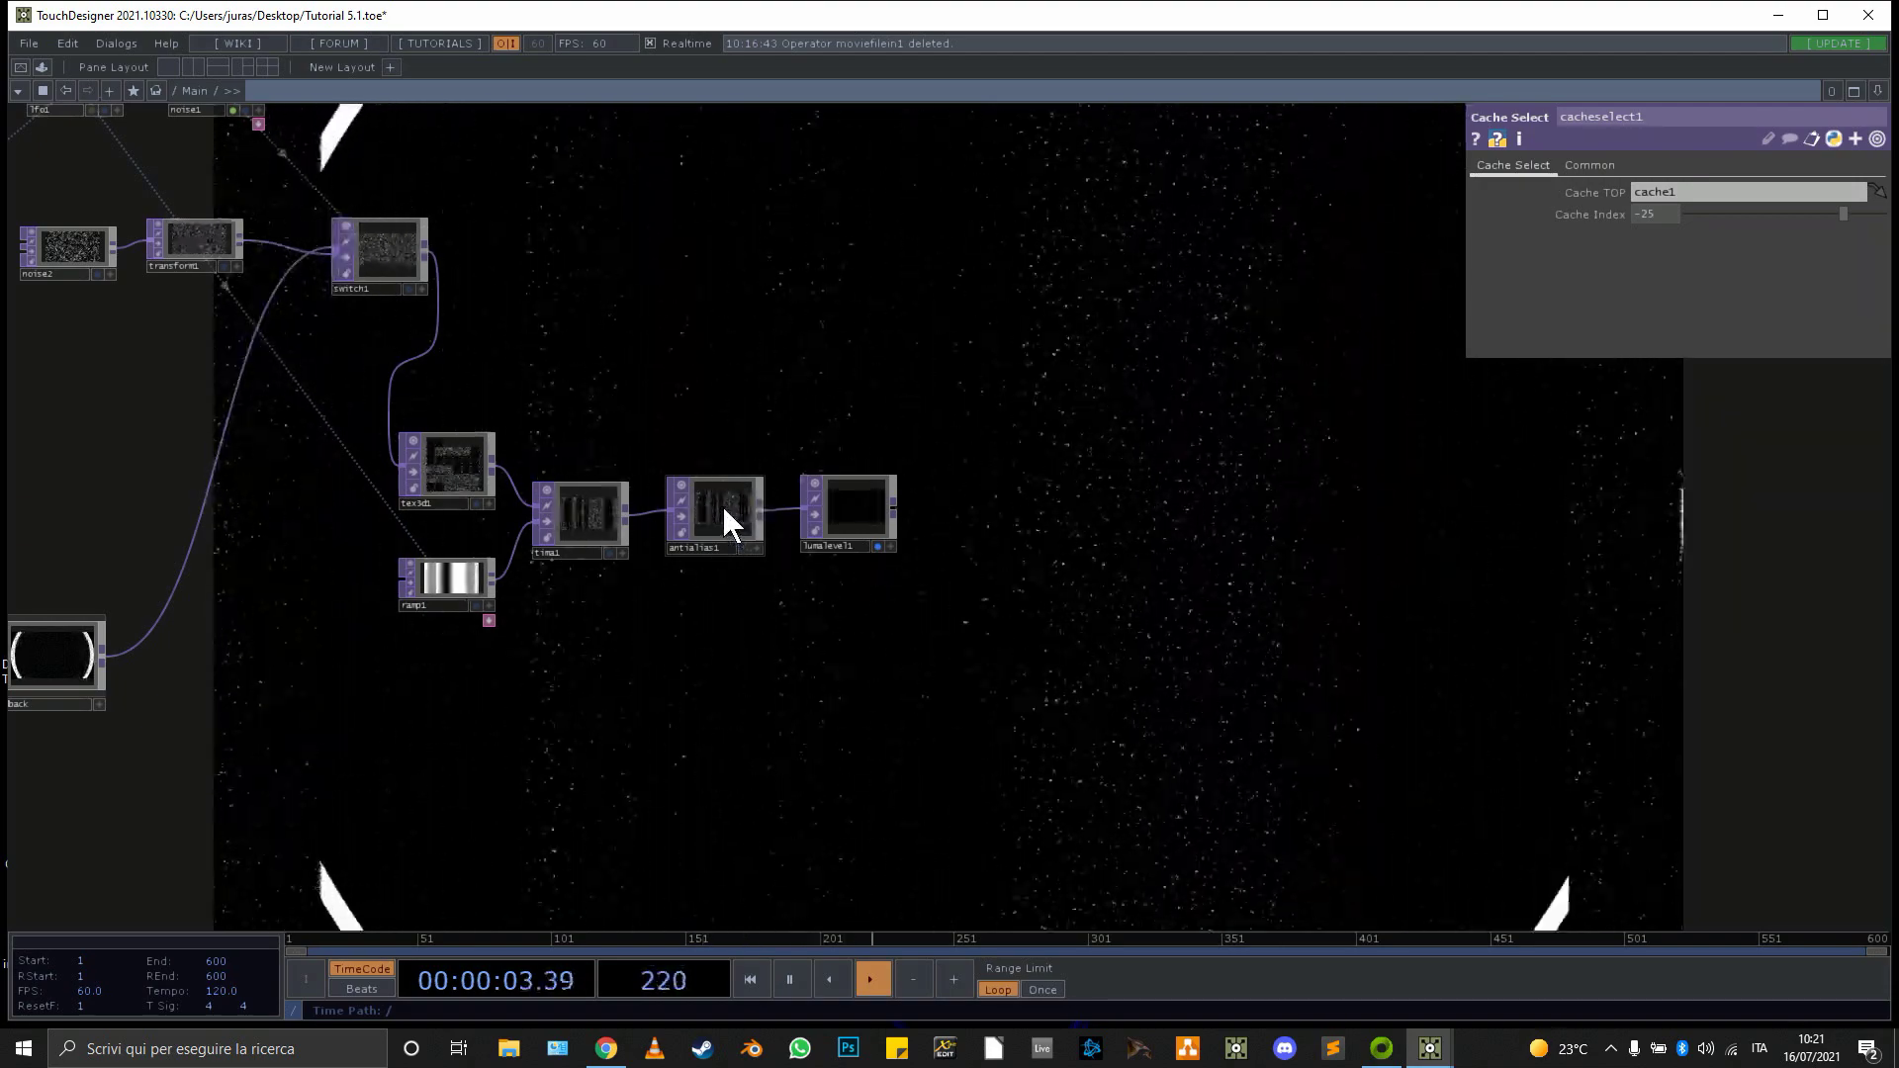
scroll(721, 515, "up", 5)
scroll(725, 502, "up", 5)
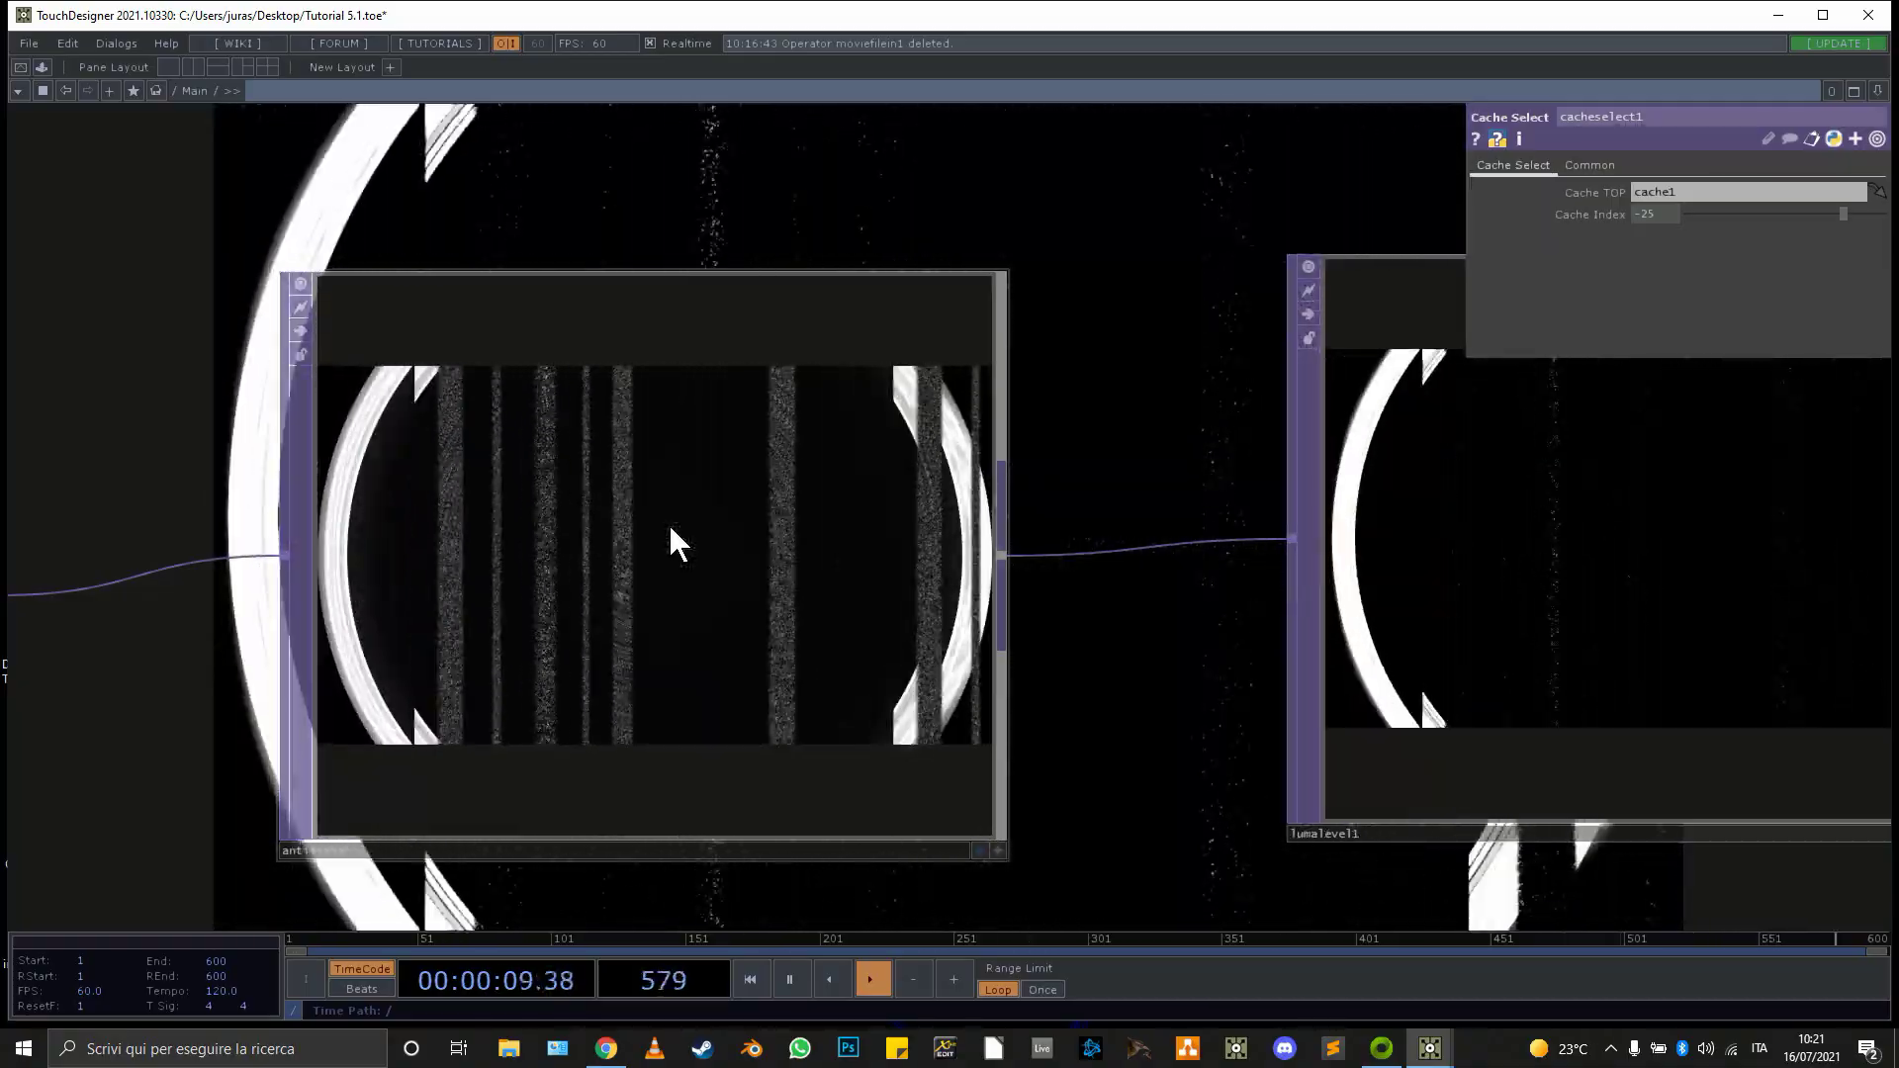
Align antialias1 and lumalevel1 in a straight row with tima1
scroll(669, 524, "down", 2)
scroll(669, 524, "down", 2)
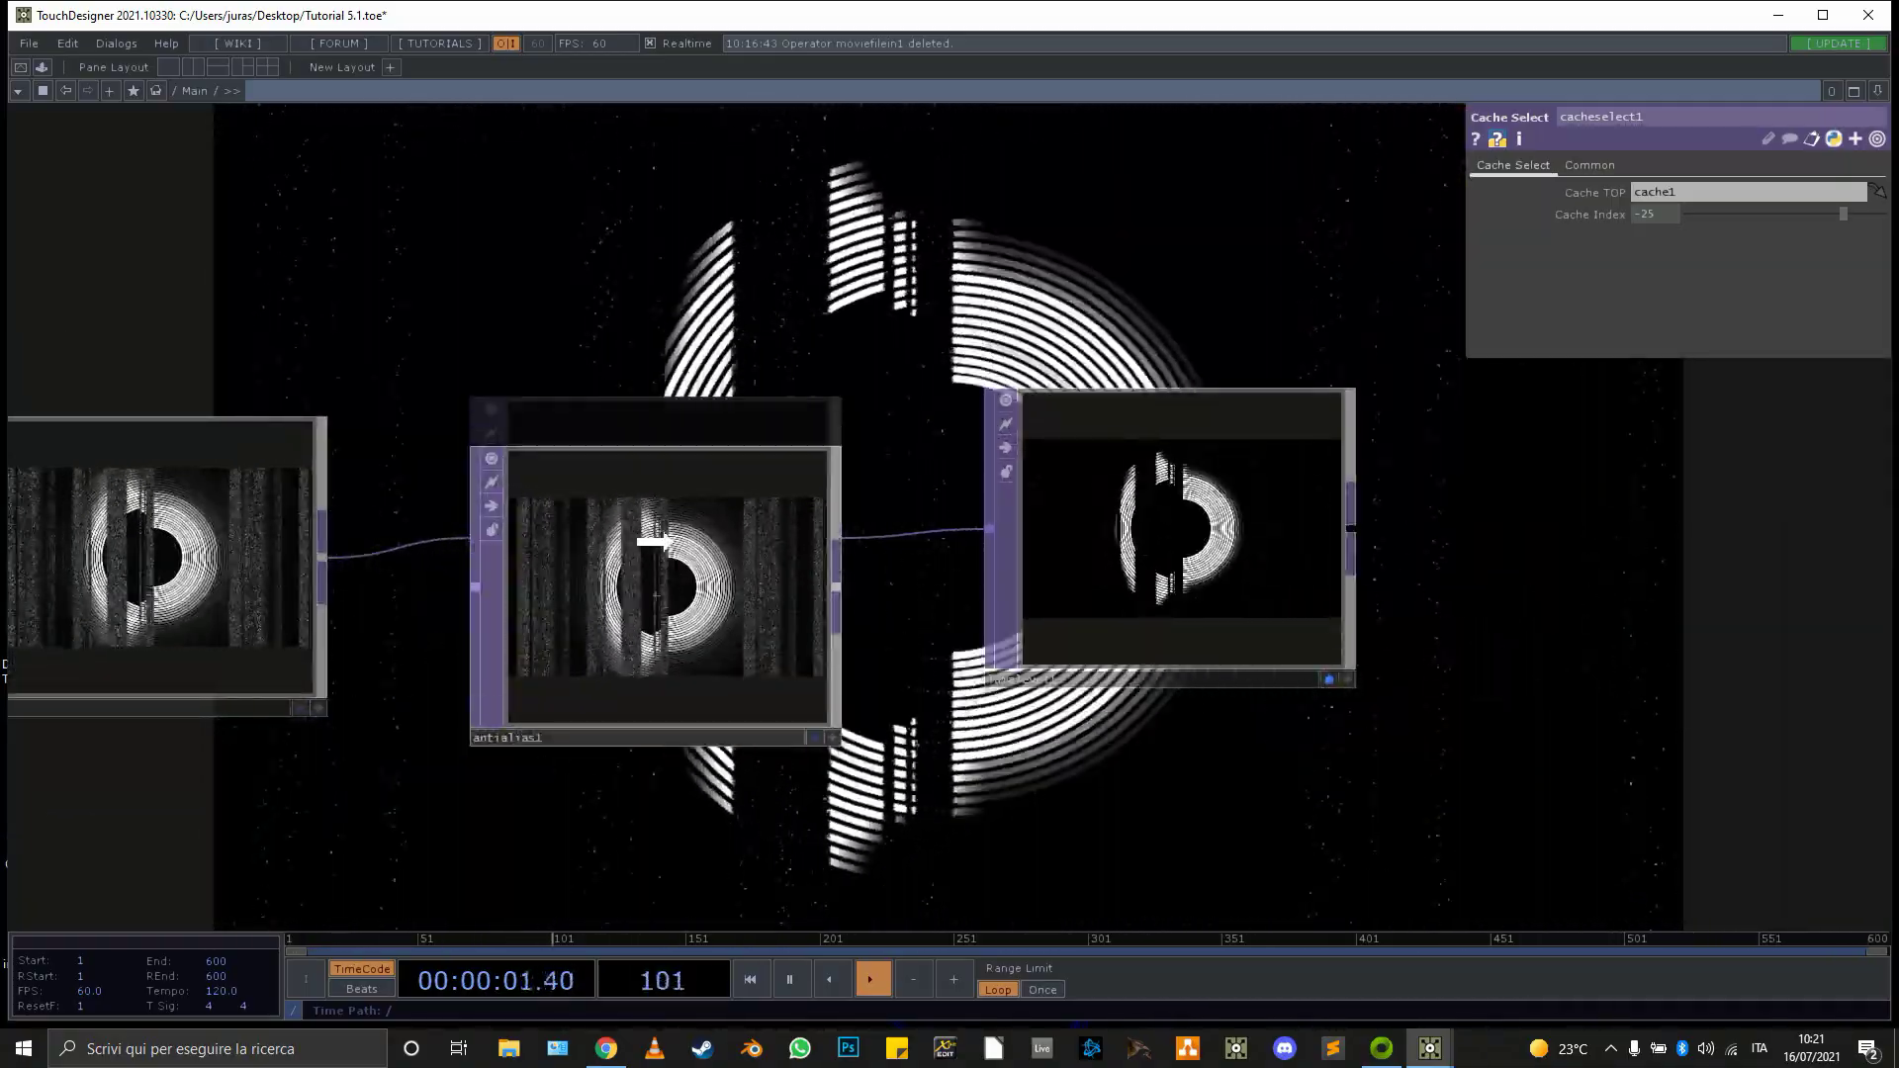
left_click_drag(673, 540, 671, 512)
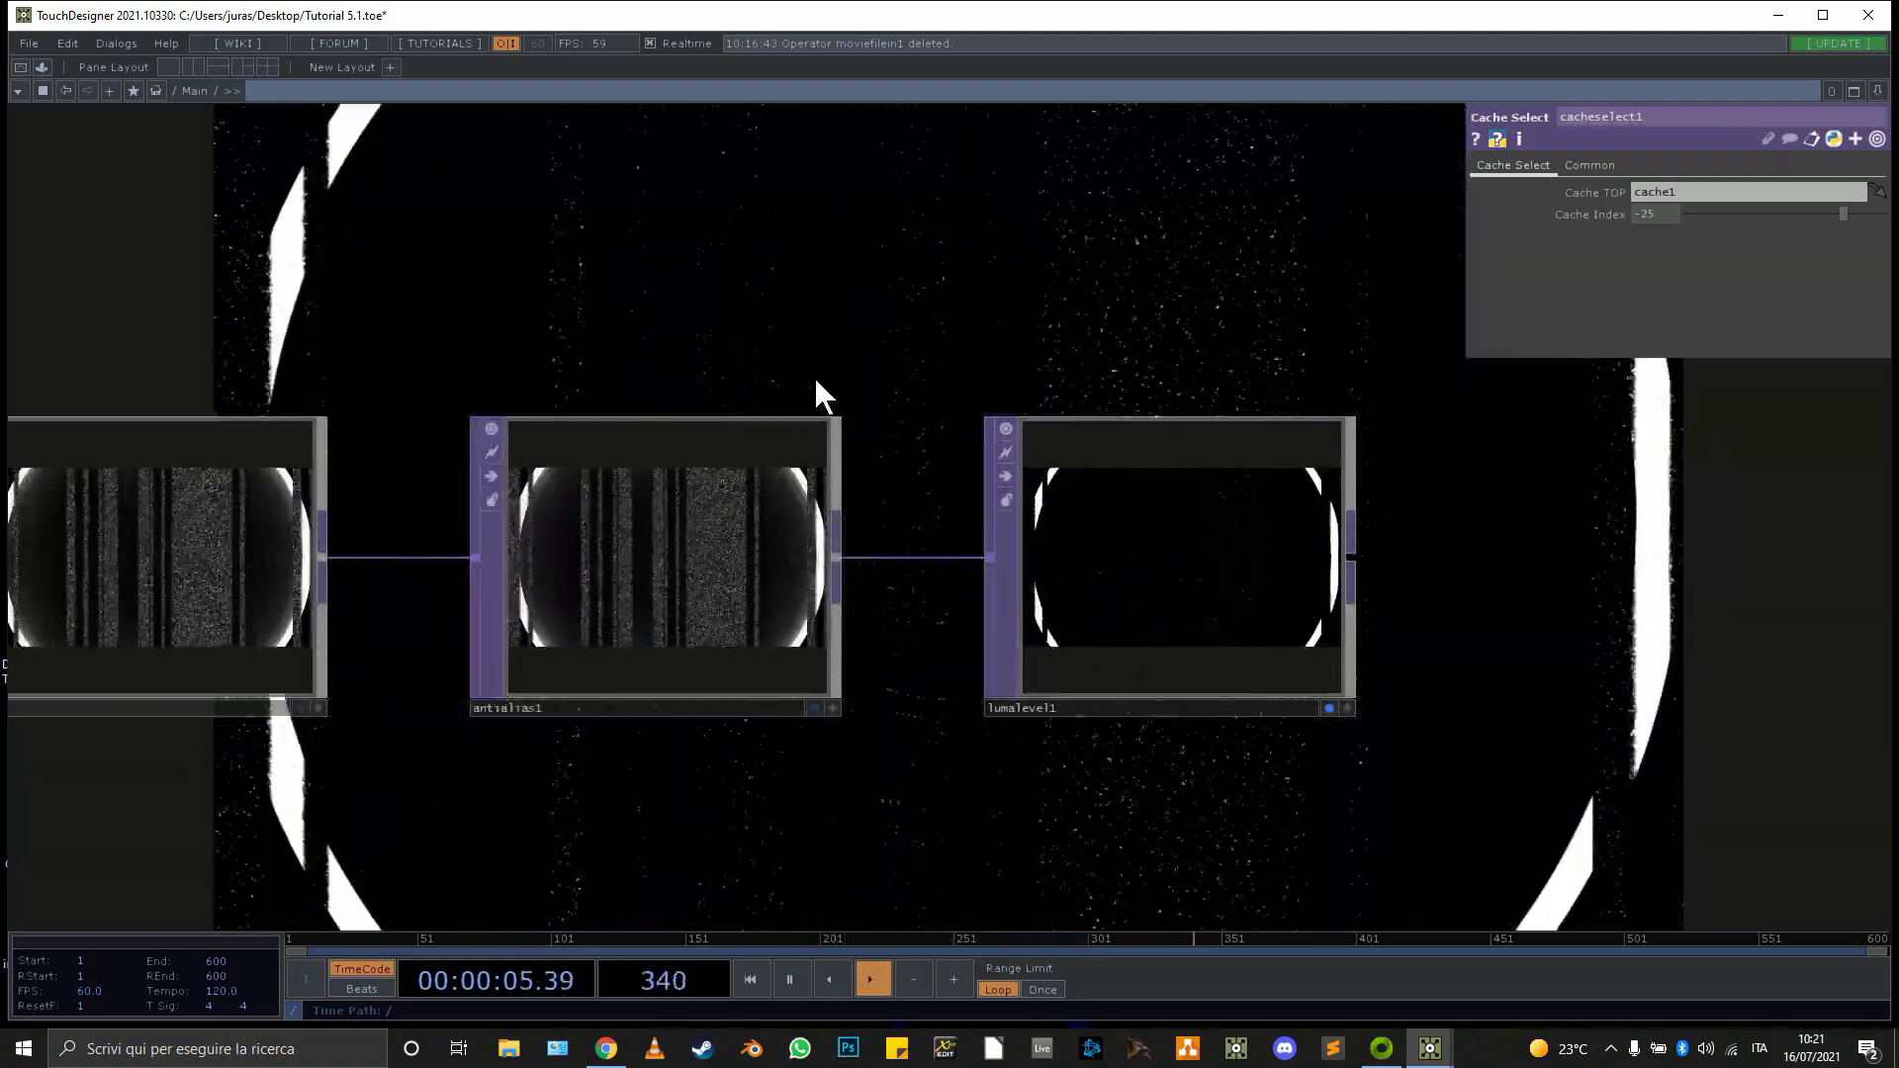
left_click_drag(816, 382, 1104, 281)
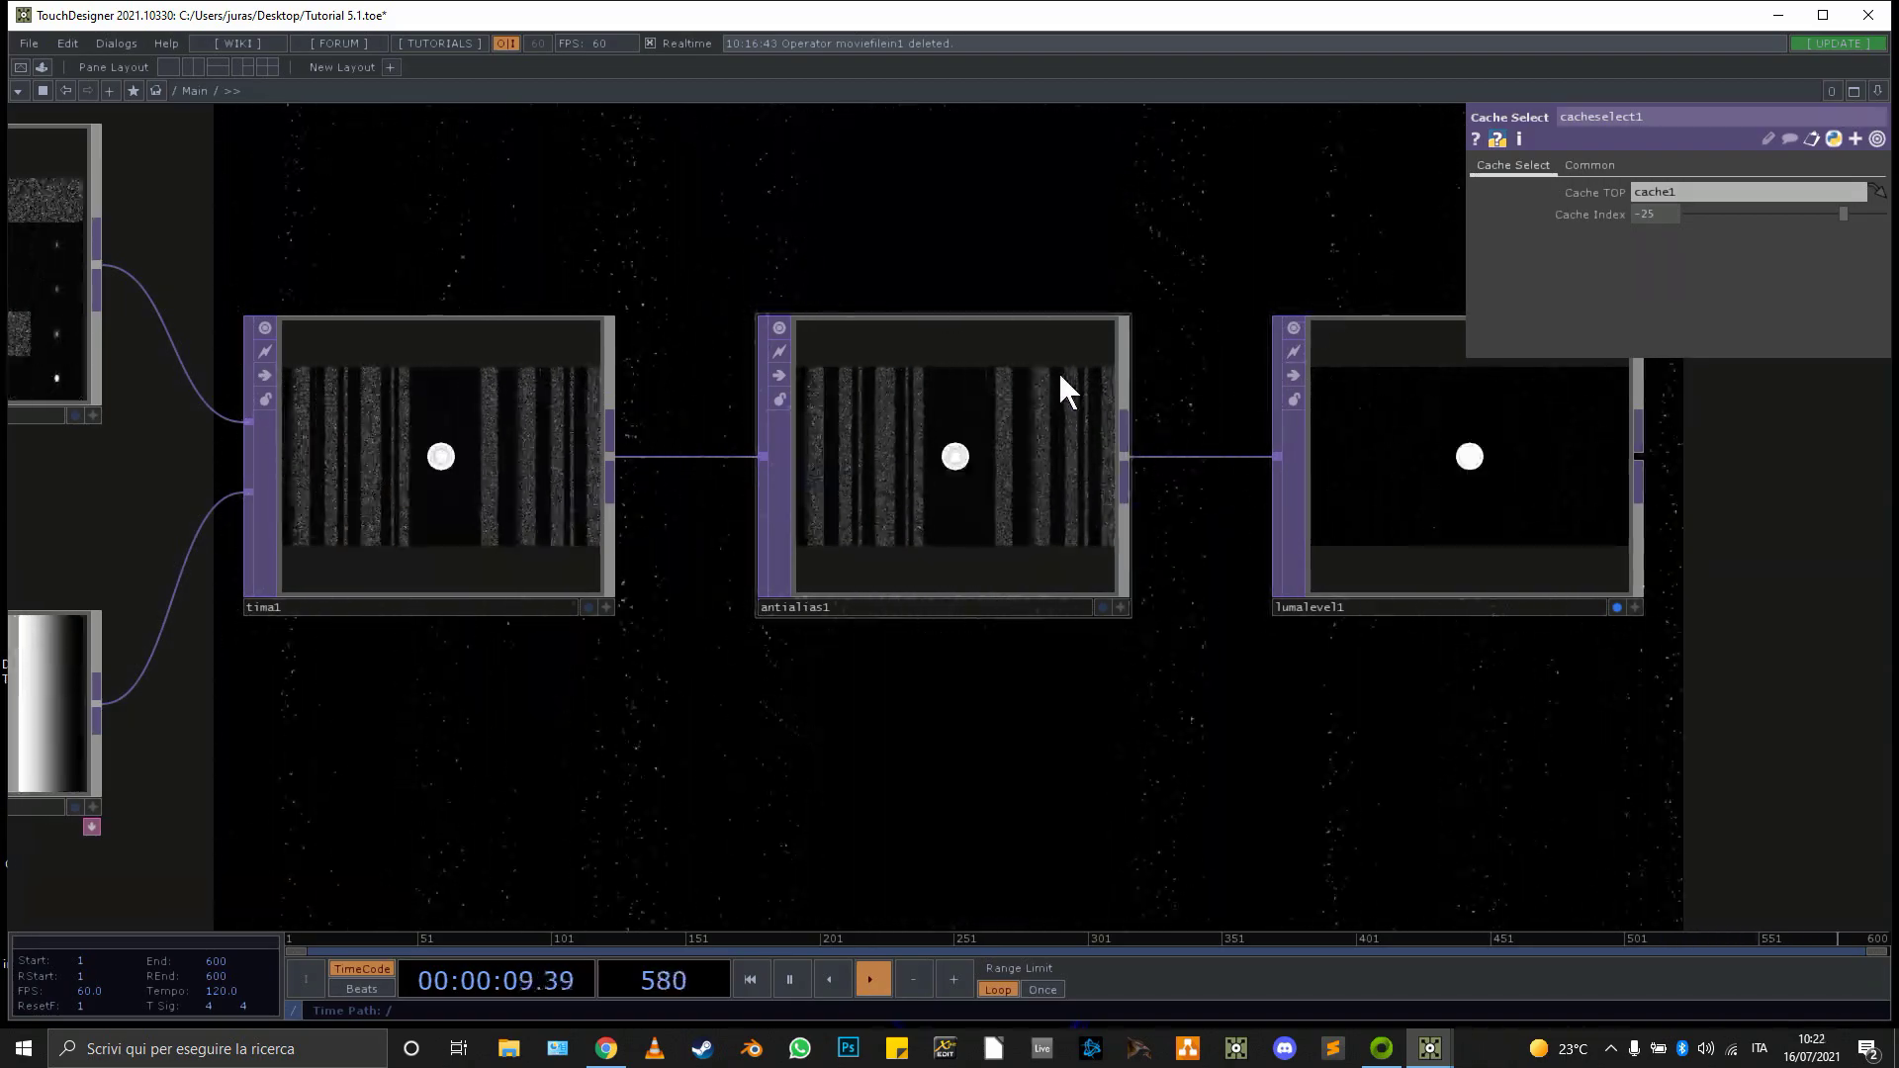
Inspect the lumalevel1 output up close and show its brightness, gamma and contrast parameters
scroll(1029, 416, "down", 5)
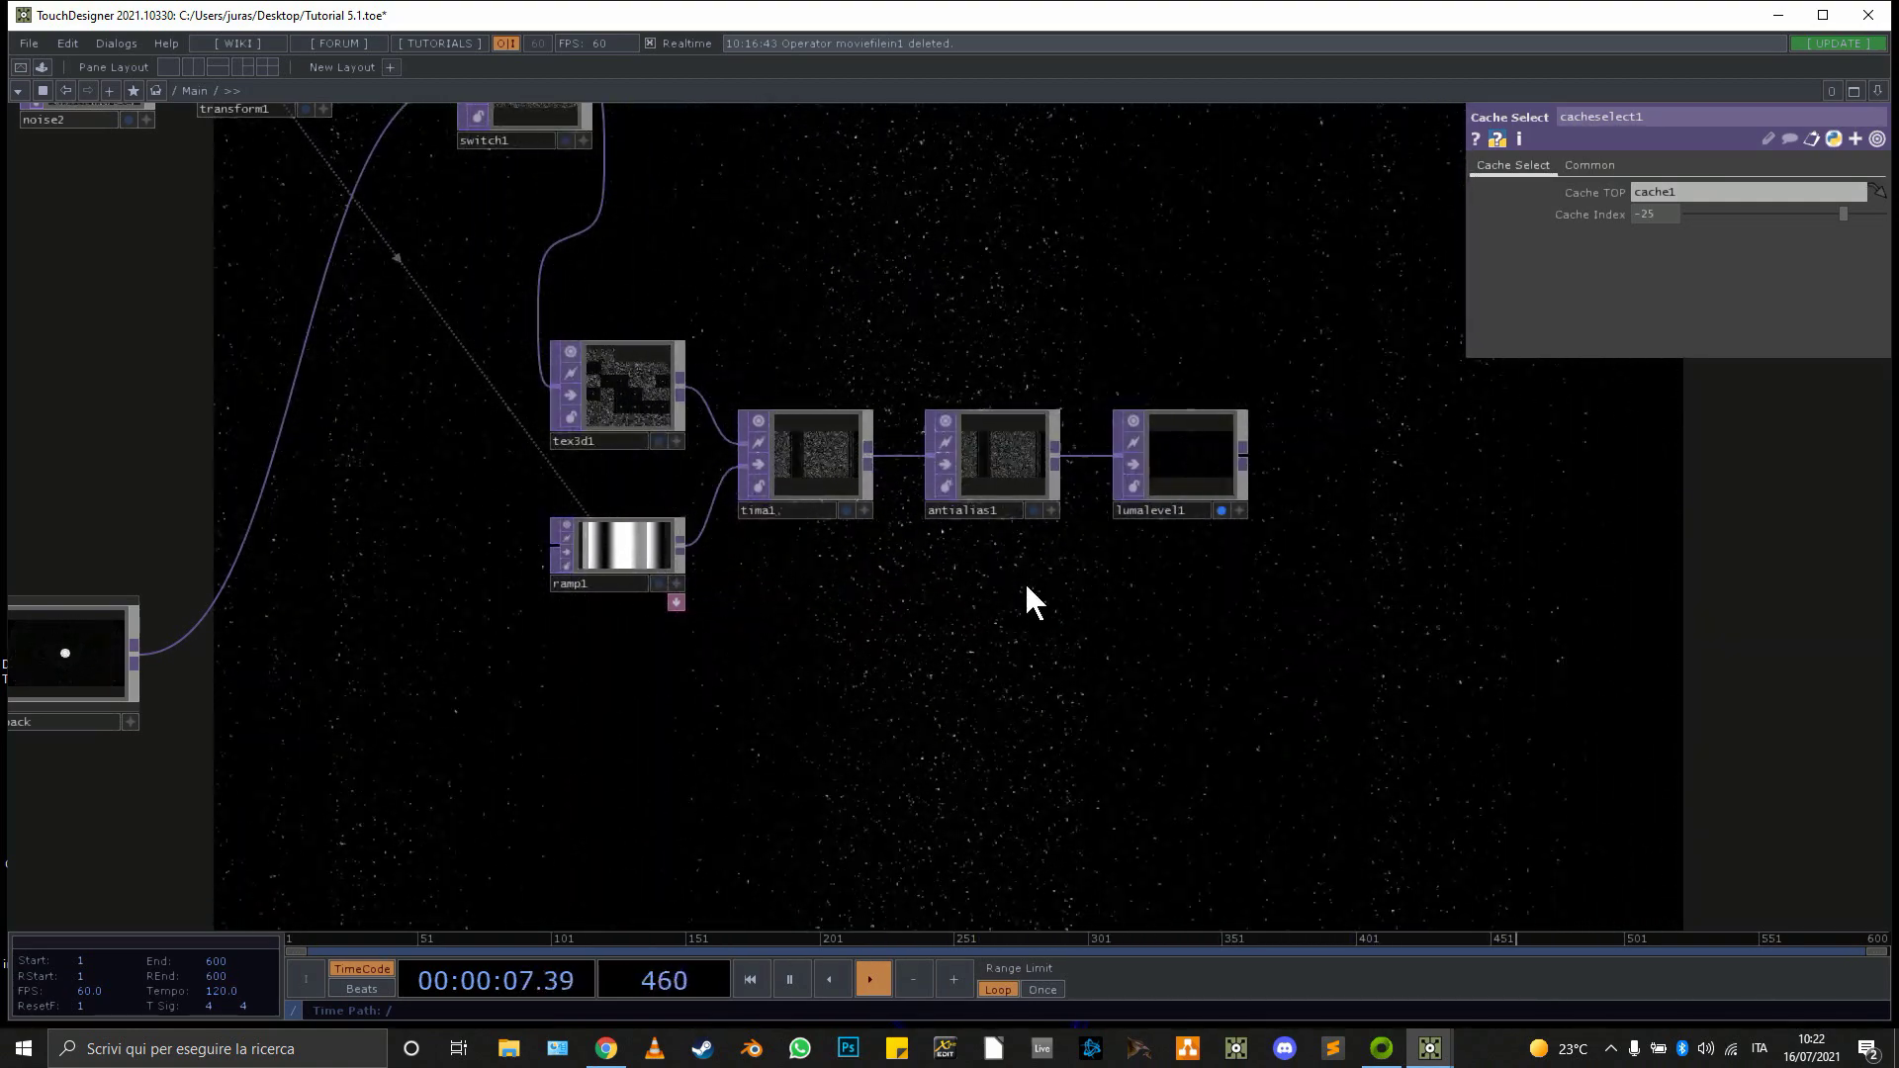
left_click_drag(1413, 678, 1035, 735)
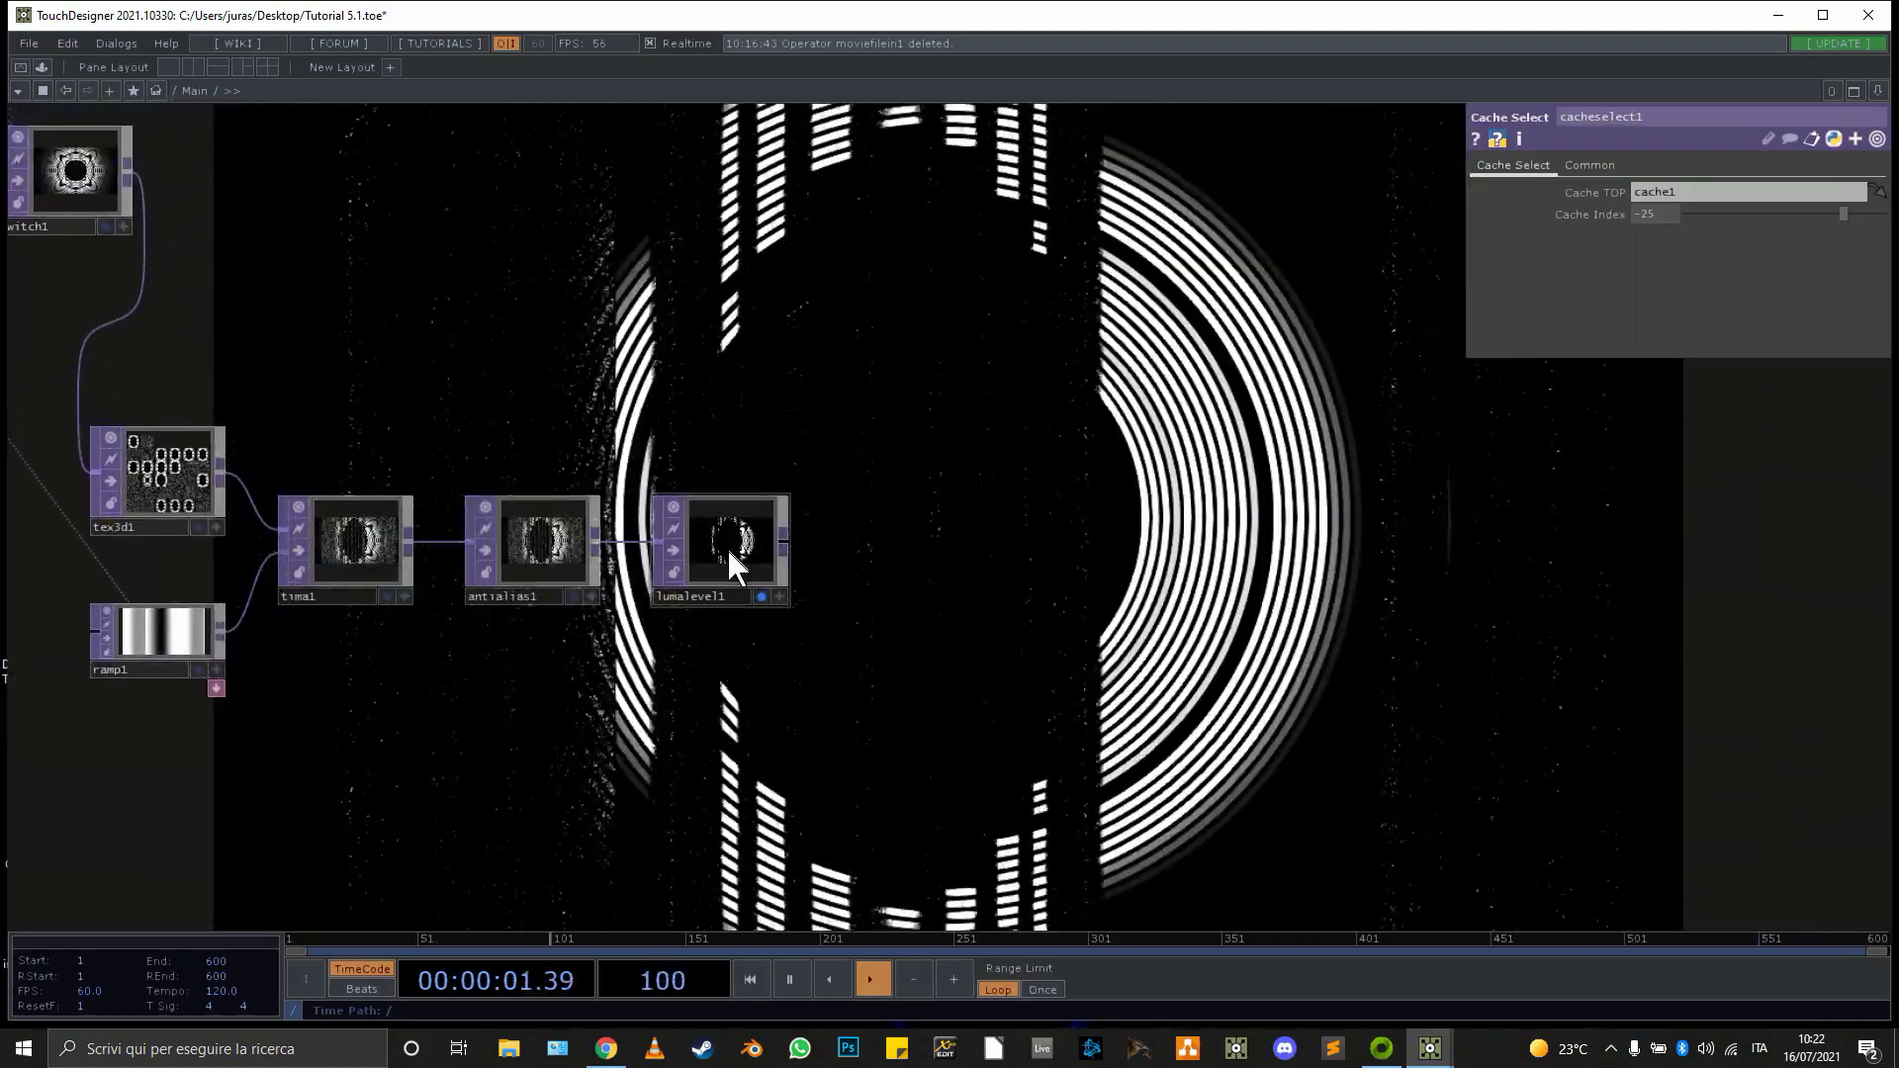
scroll(728, 546, "up", 6)
scroll(710, 537, "up", 2)
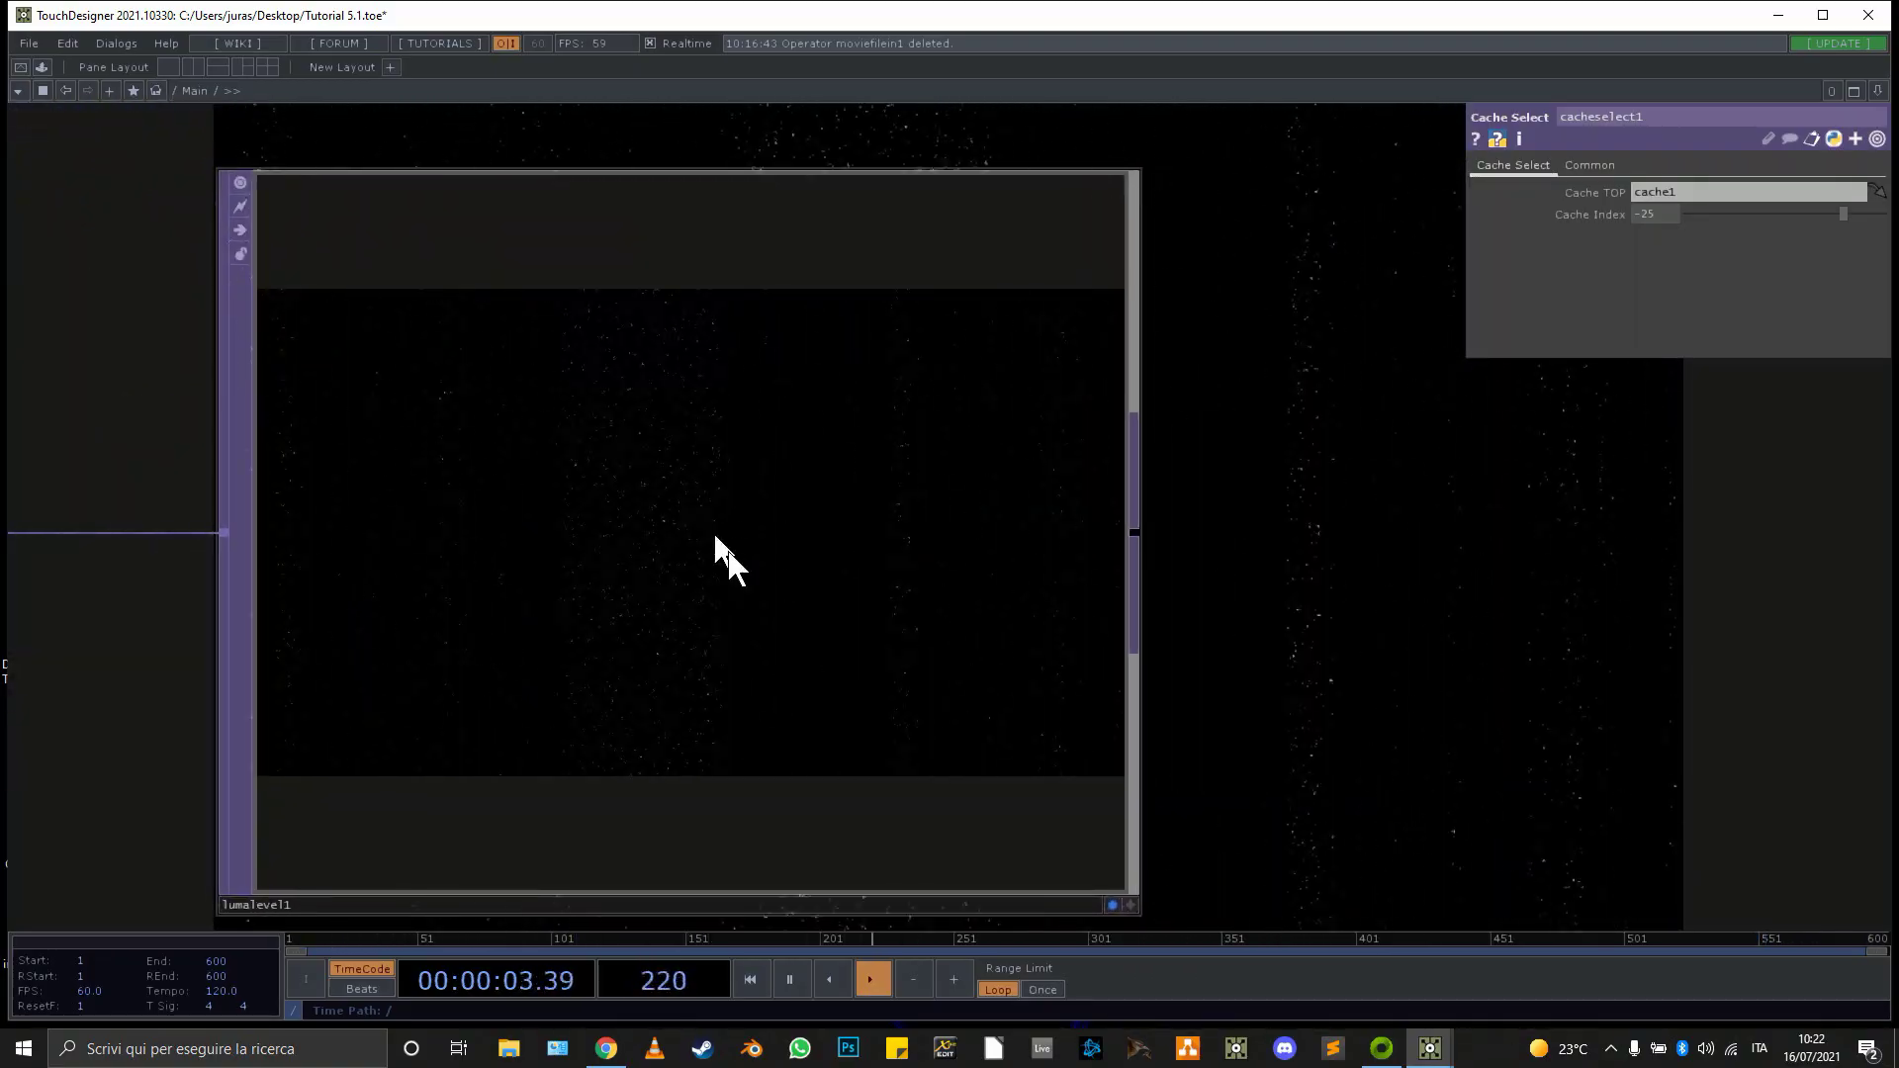
scroll(717, 540, "down", 8)
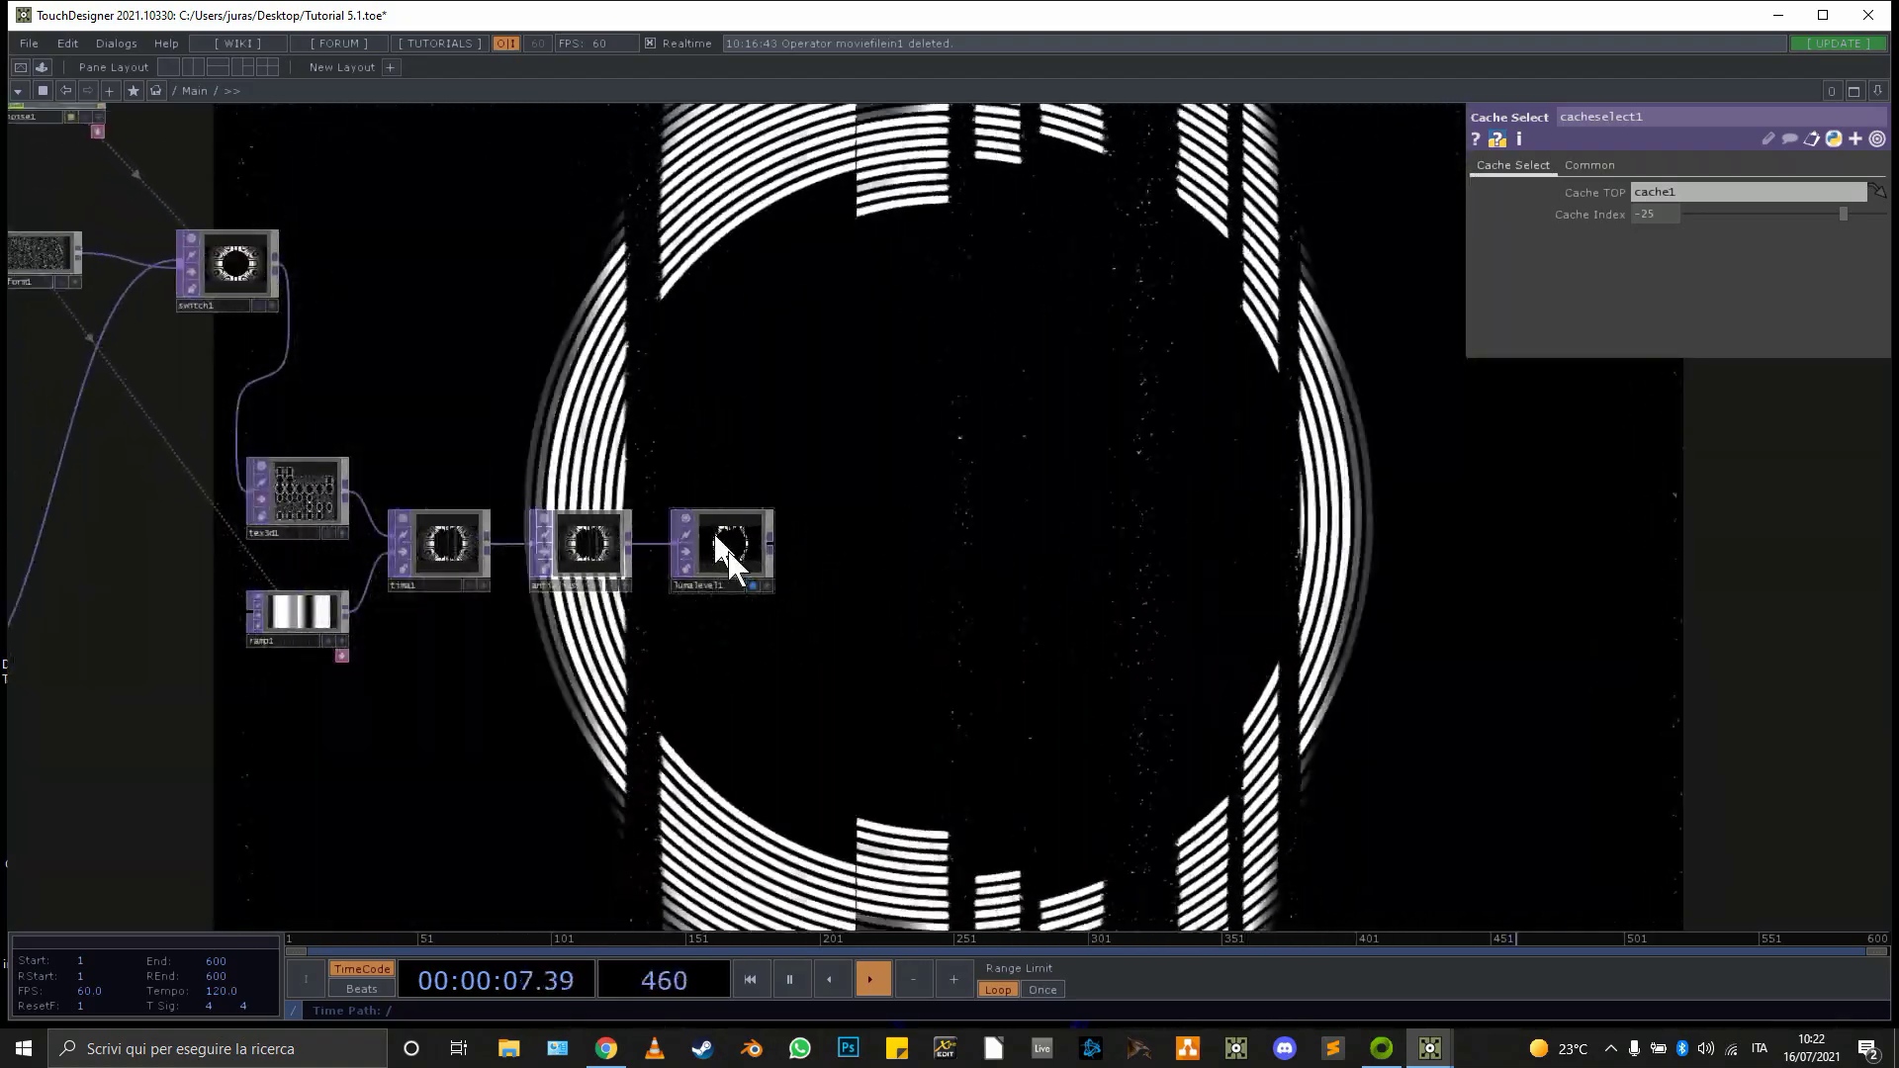
scroll(718, 542, "up", 8)
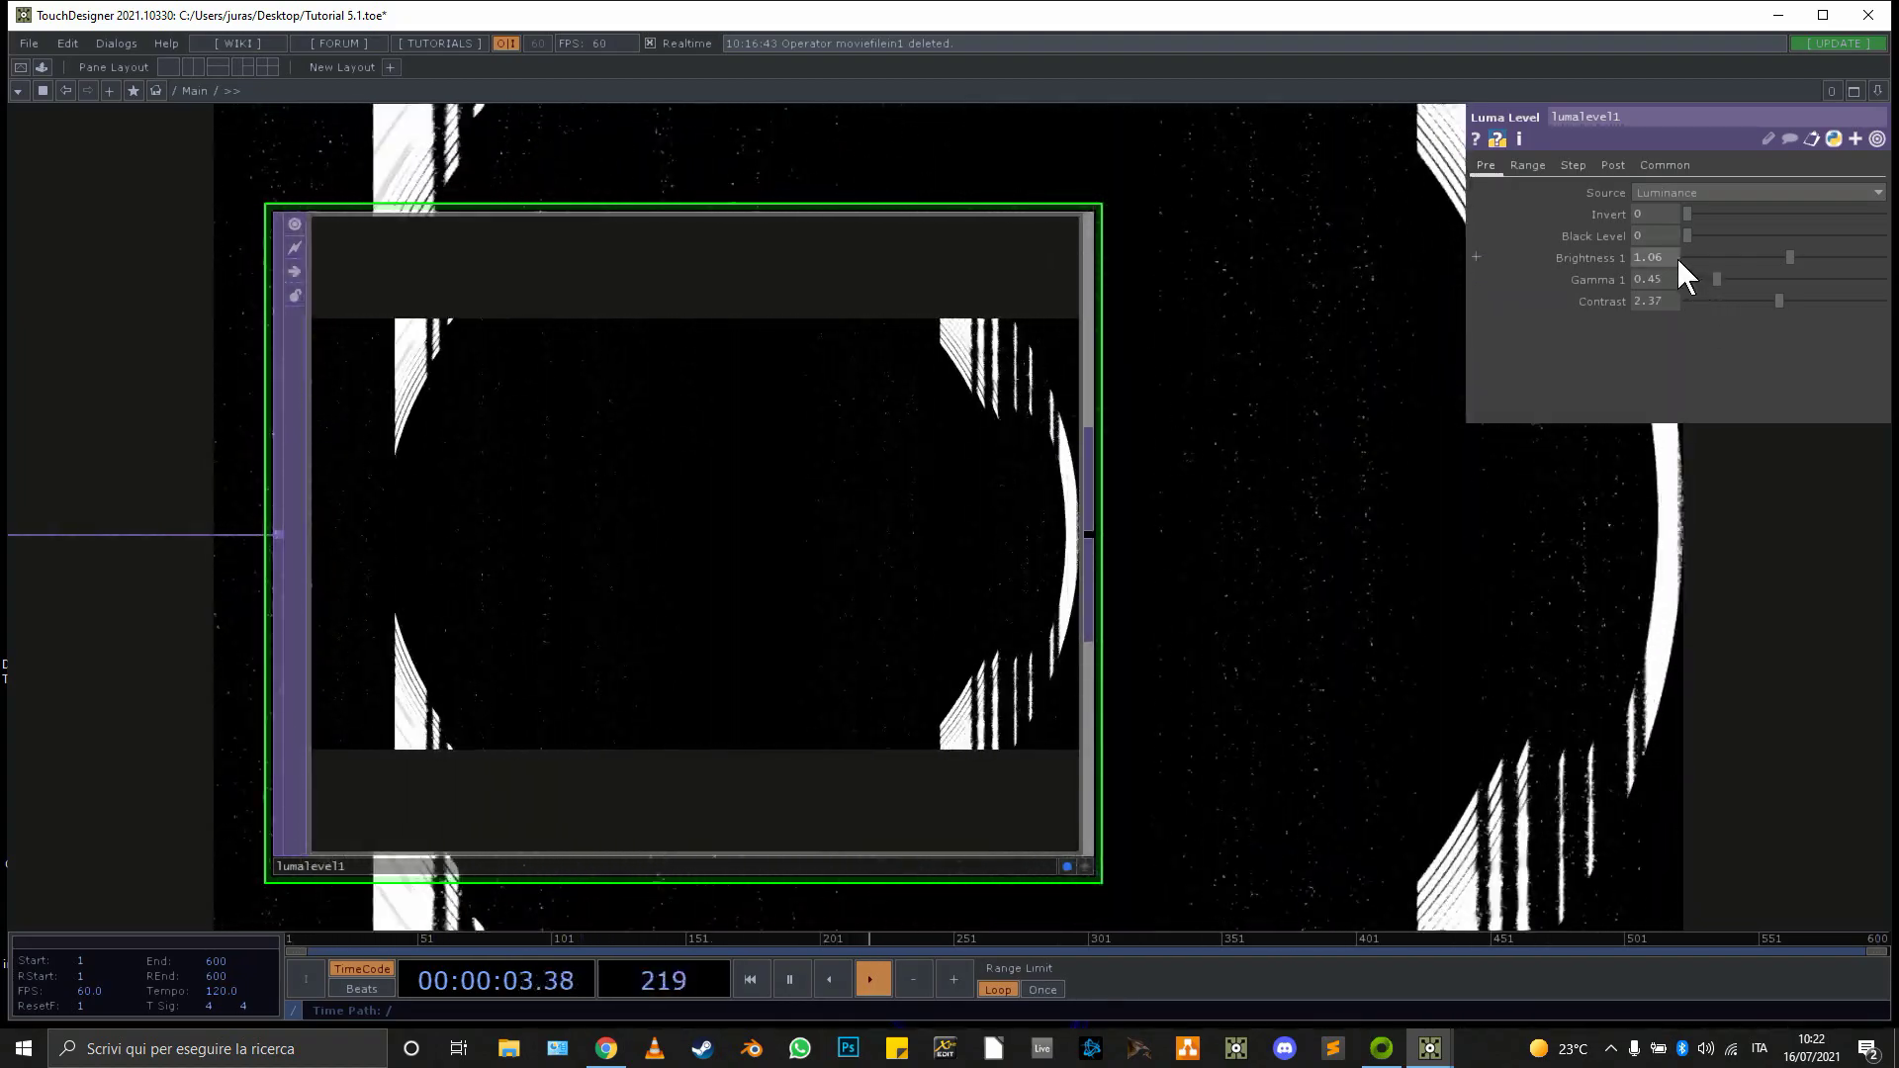
Bring the network from circle1 and the cache selects through to lumalevel1 back into view
scroll(1278, 540, "down", 2)
scroll(1276, 544, "down", 1)
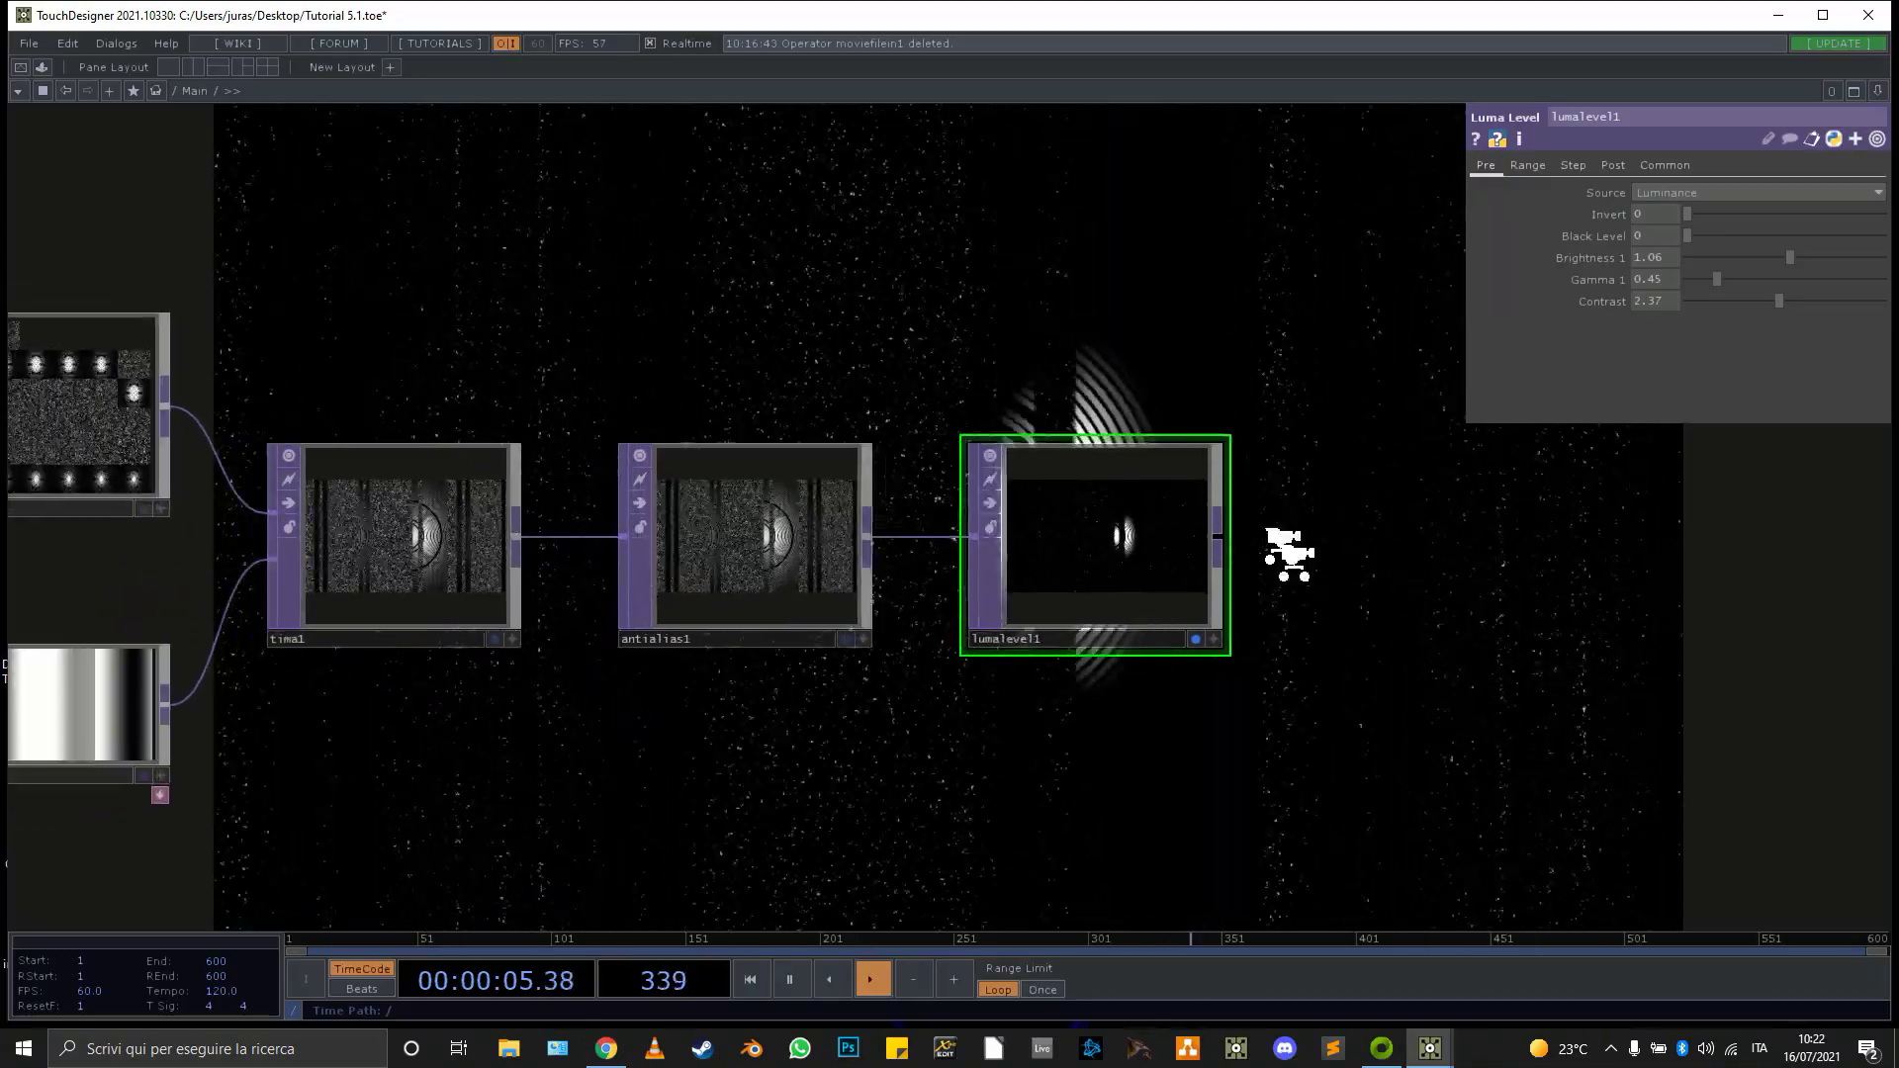
left_click_drag(1432, 699, 871, 702)
scroll(869, 683, "down", 5)
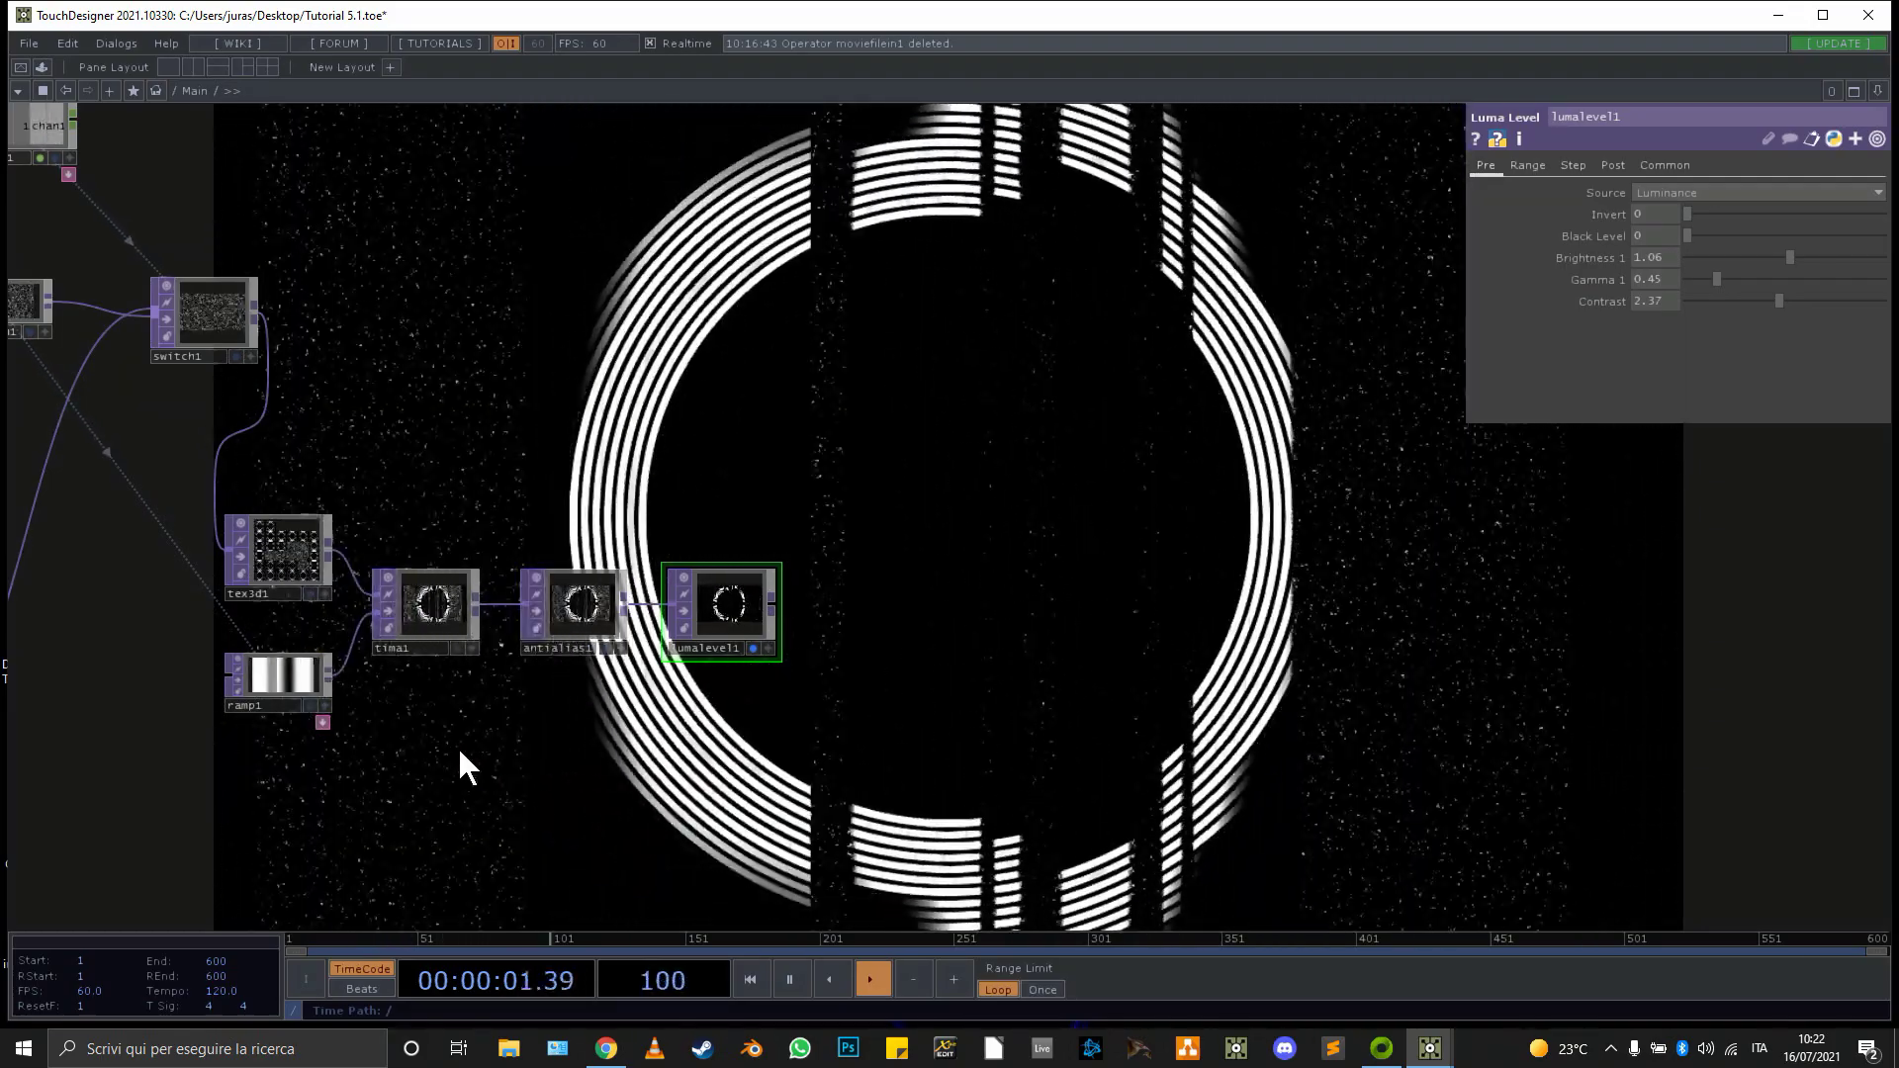
left_click_drag(457, 745, 1225, 551)
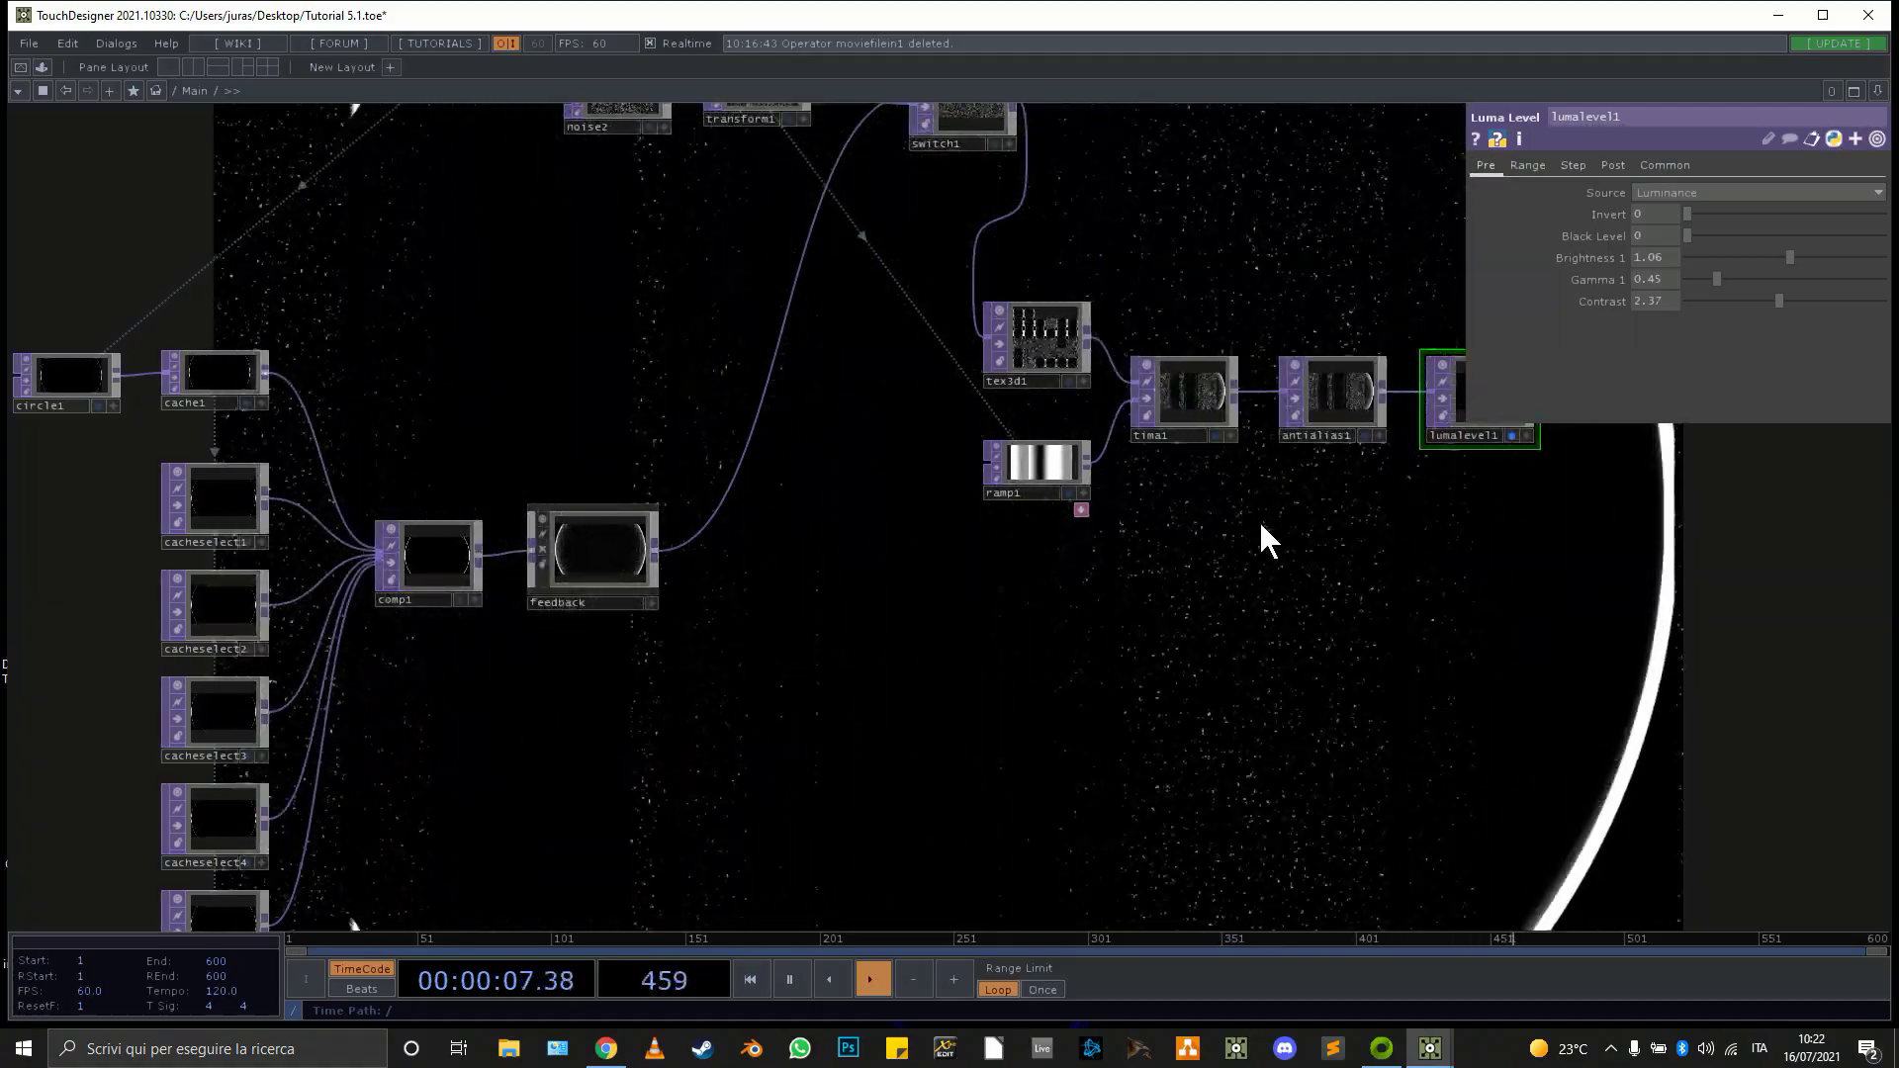
Move noise2 and transform1 away from switch1 and add the feedback component from the ImageFilters collection in the gap
left_click_drag(683, 282, 828, 551)
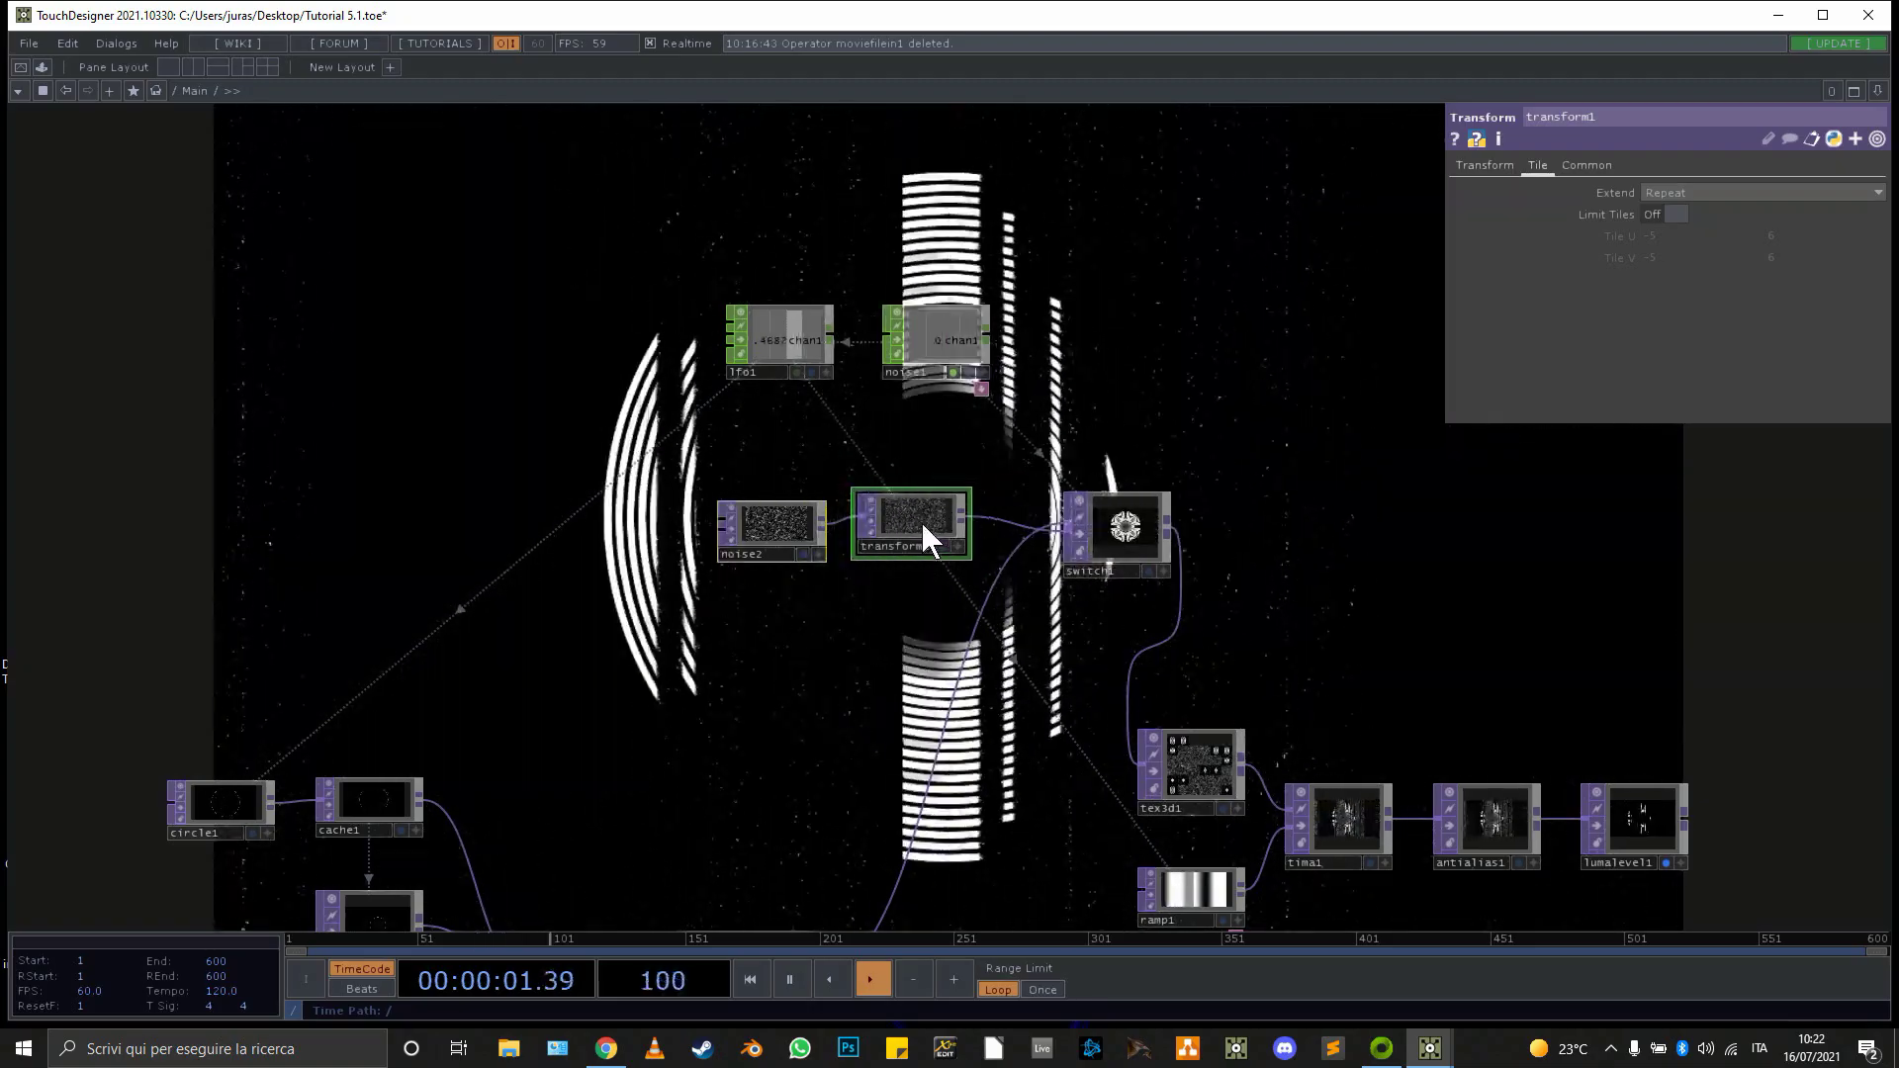
left_click_drag(922, 522, 457, 540)
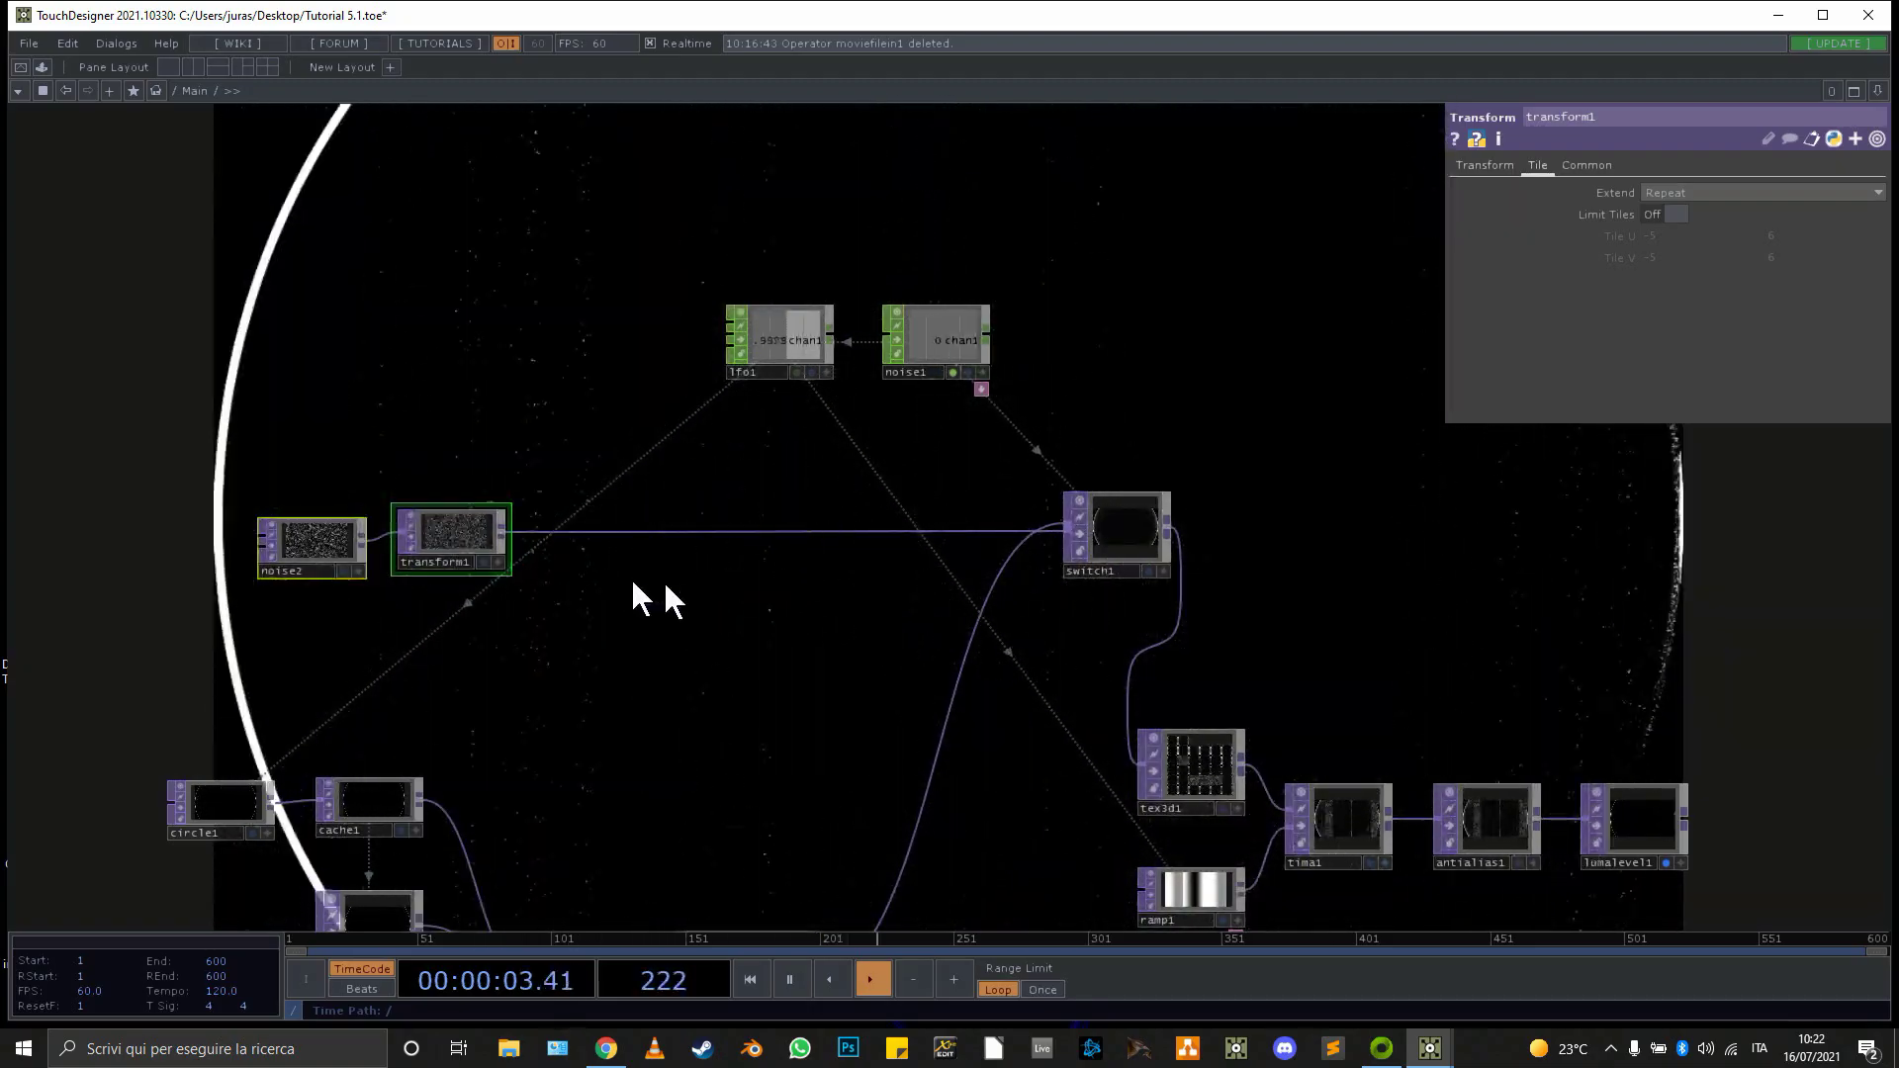
left_click(42, 67)
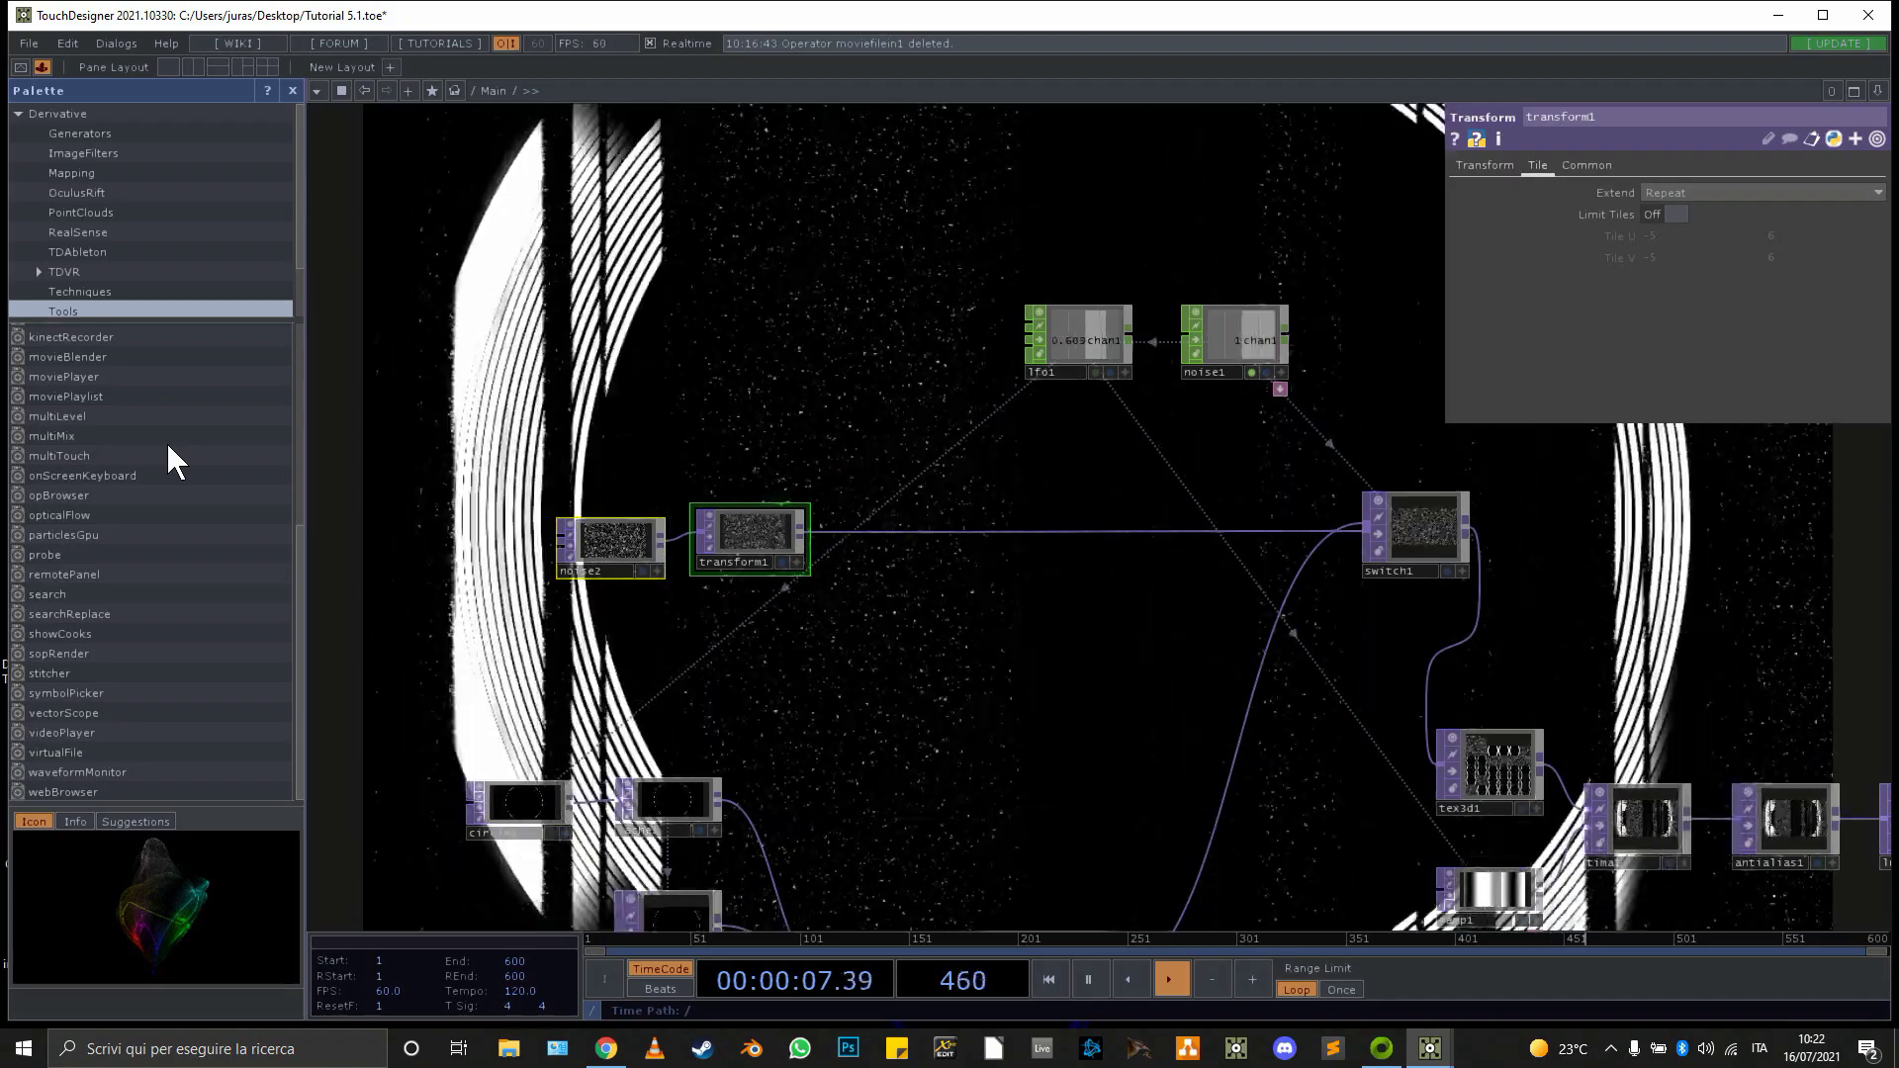
scroll(166, 594, "down", 6)
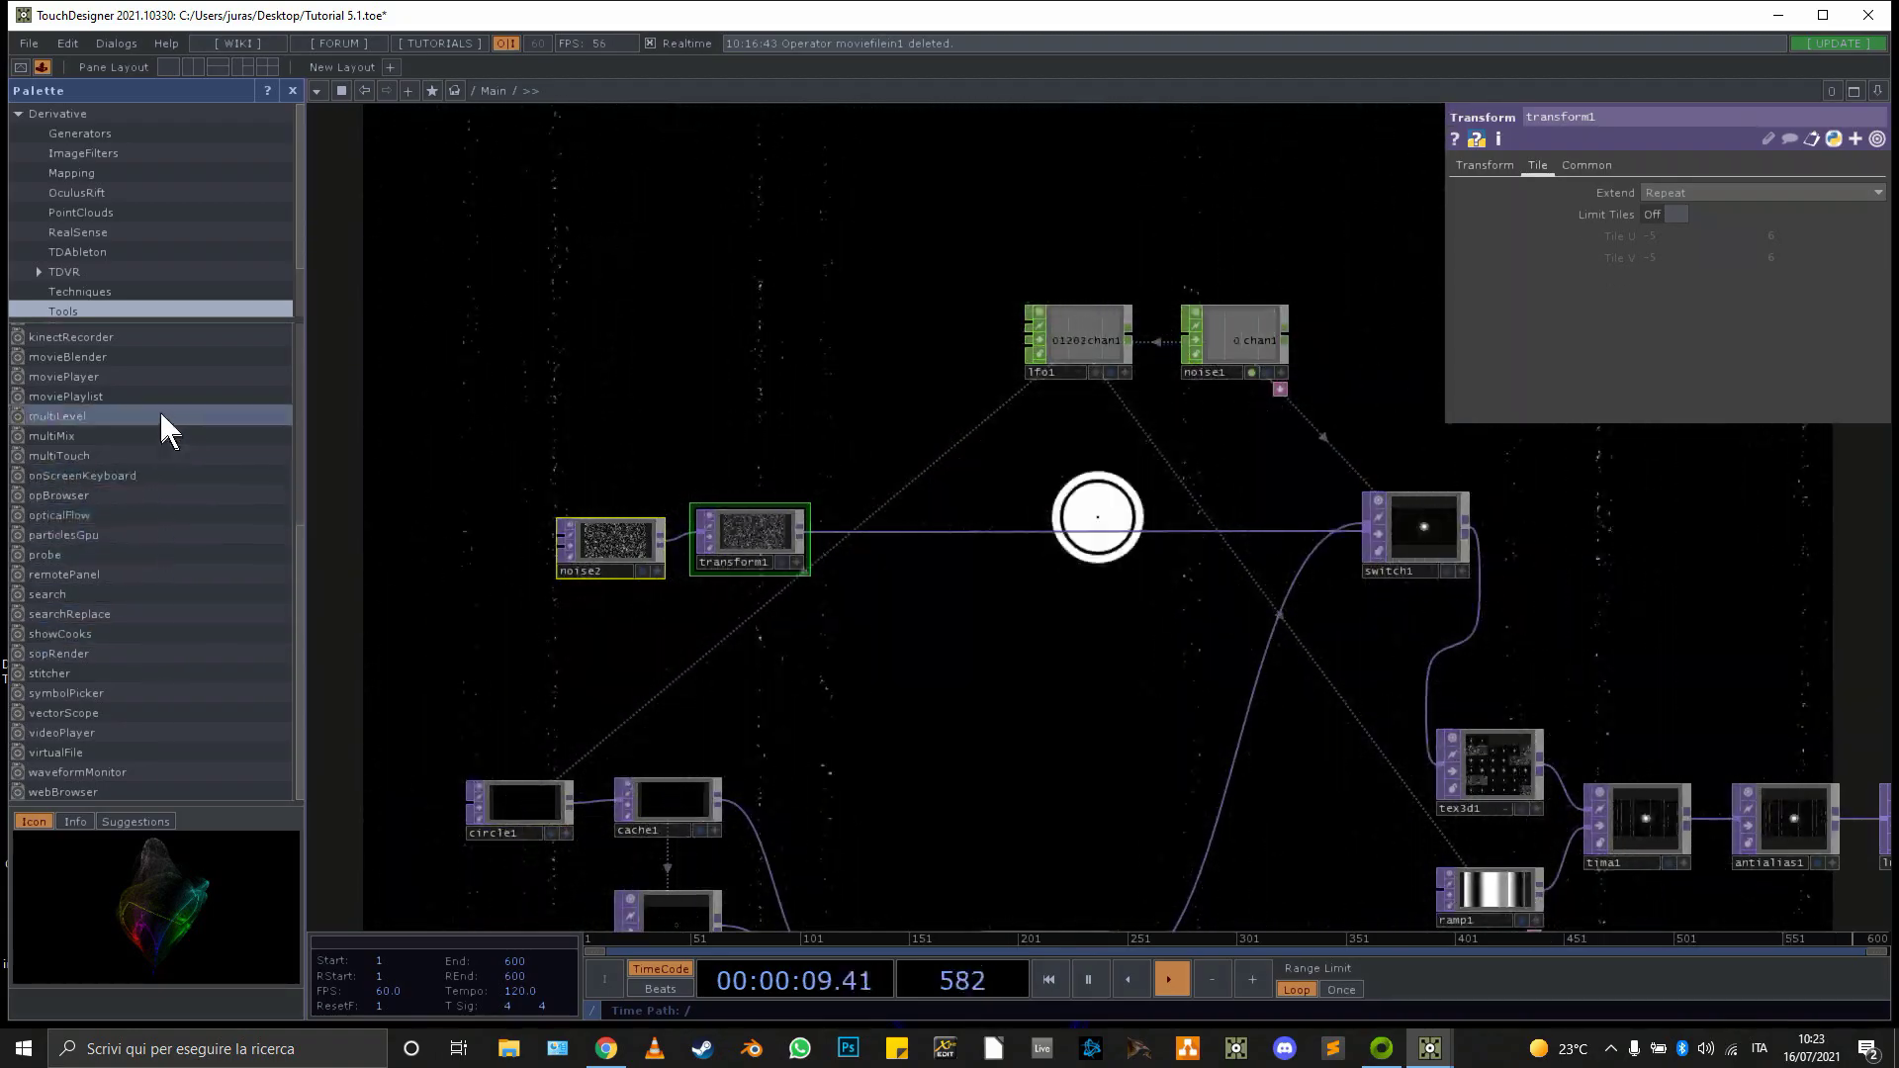
left_click(117, 151)
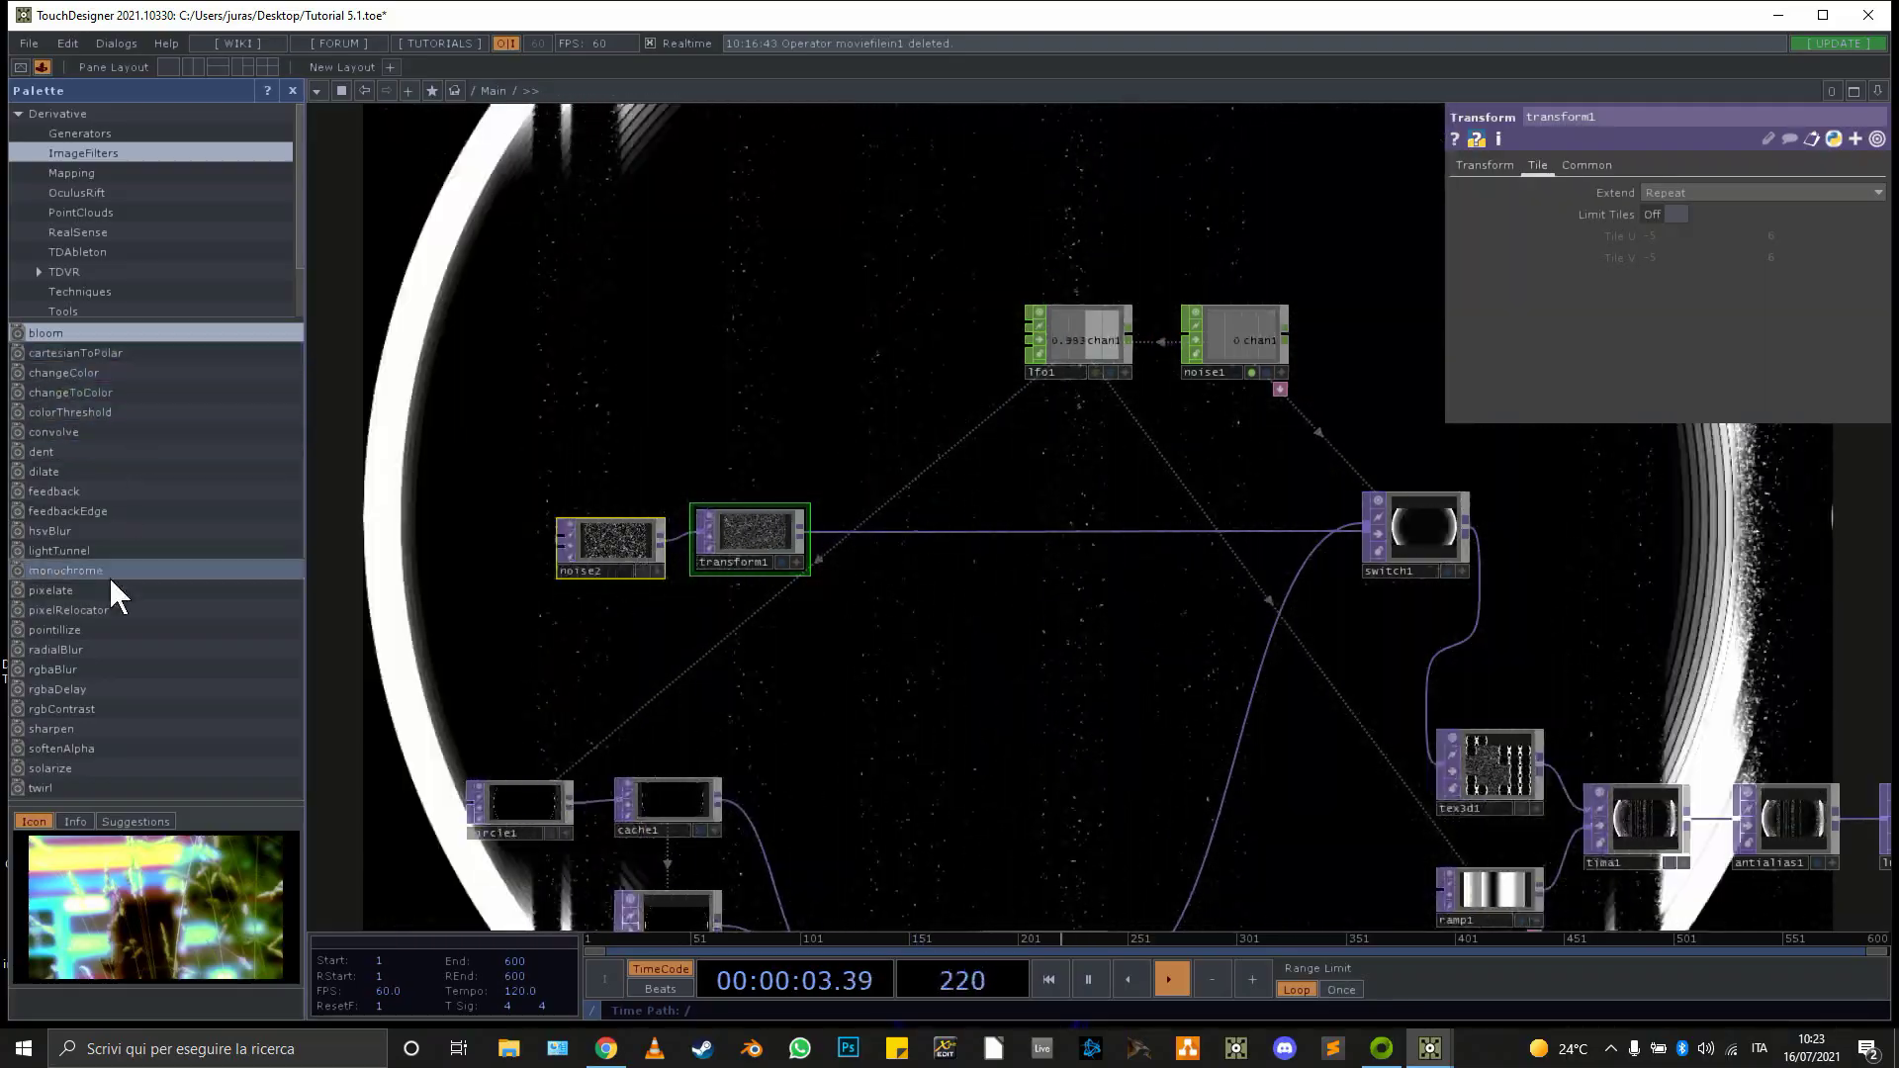
scroll(111, 579, "down", 3)
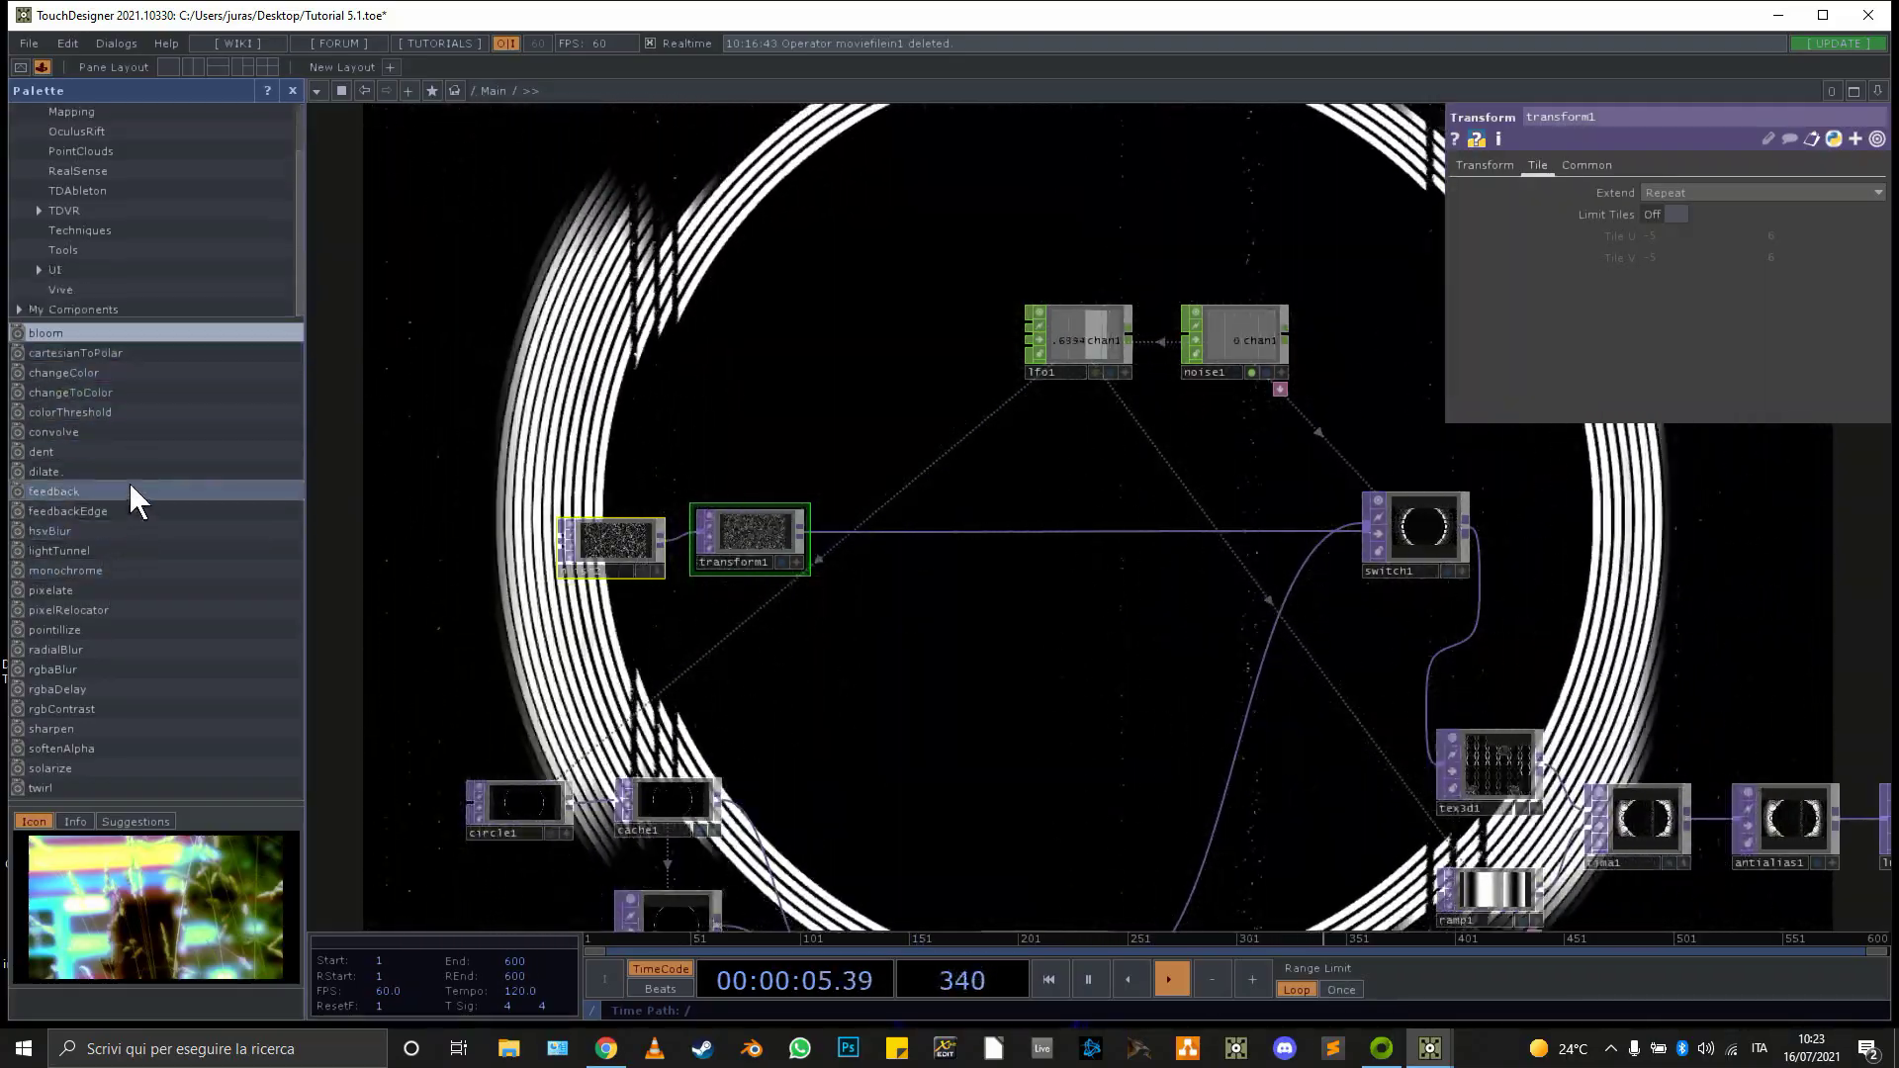
left_click_drag(103, 490, 950, 633)
Wire the new feedback component between transform1 and switch1, then line it up with their connection
left_click_drag(803, 534, 957, 591)
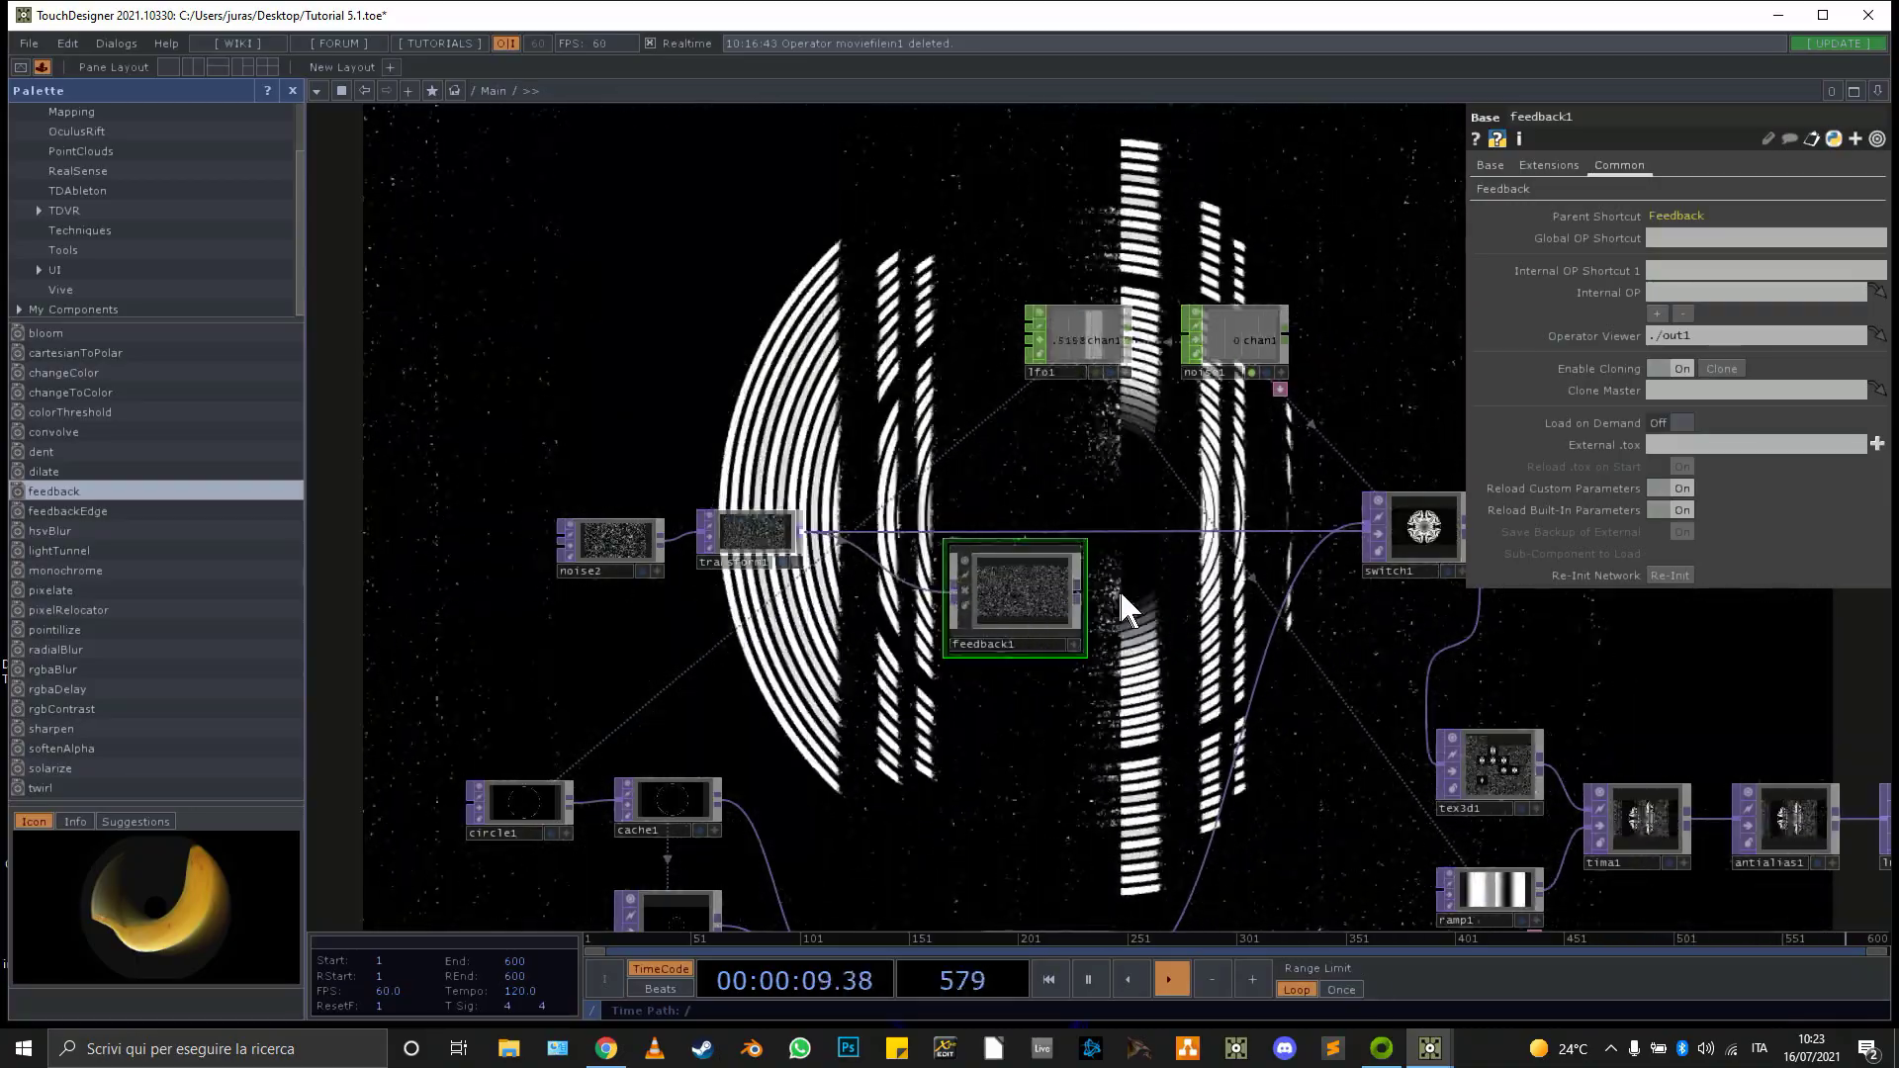
left_click_drag(1080, 591, 1370, 531)
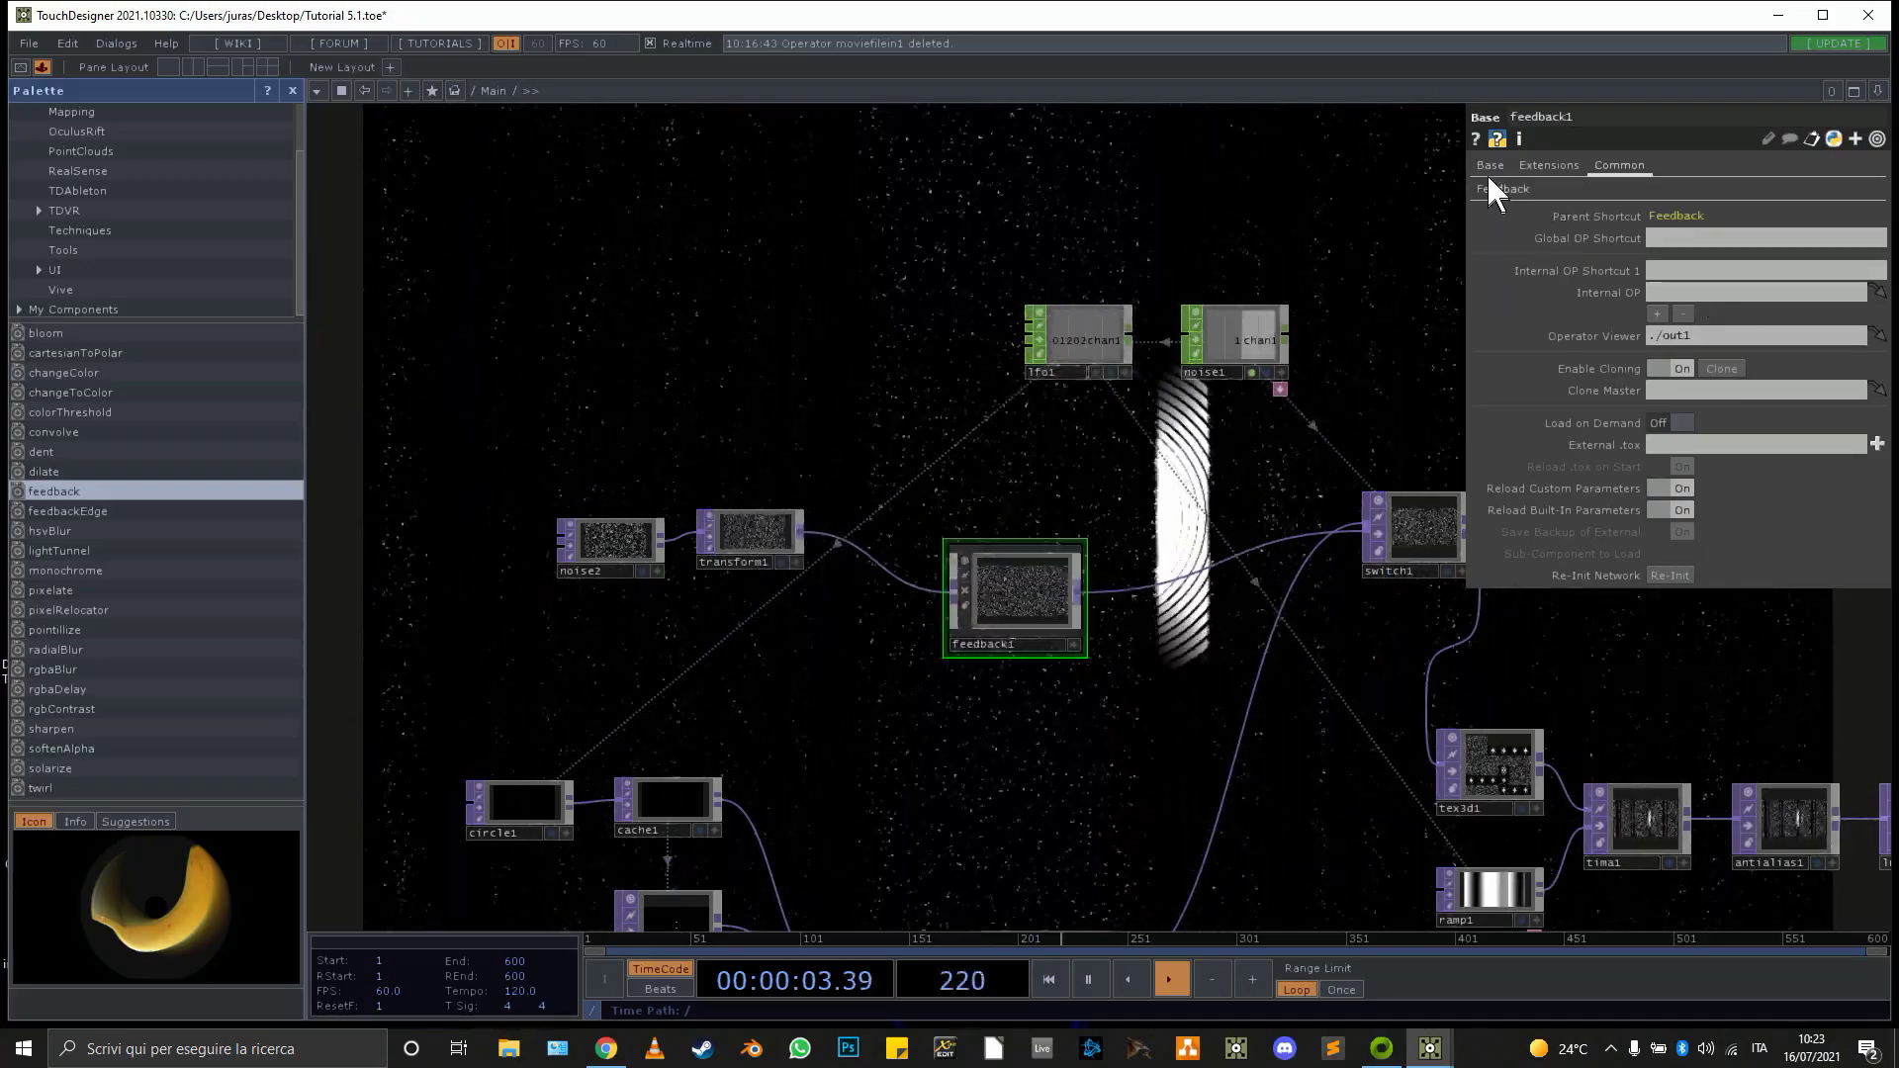
left_click_drag(1052, 570, 1047, 522)
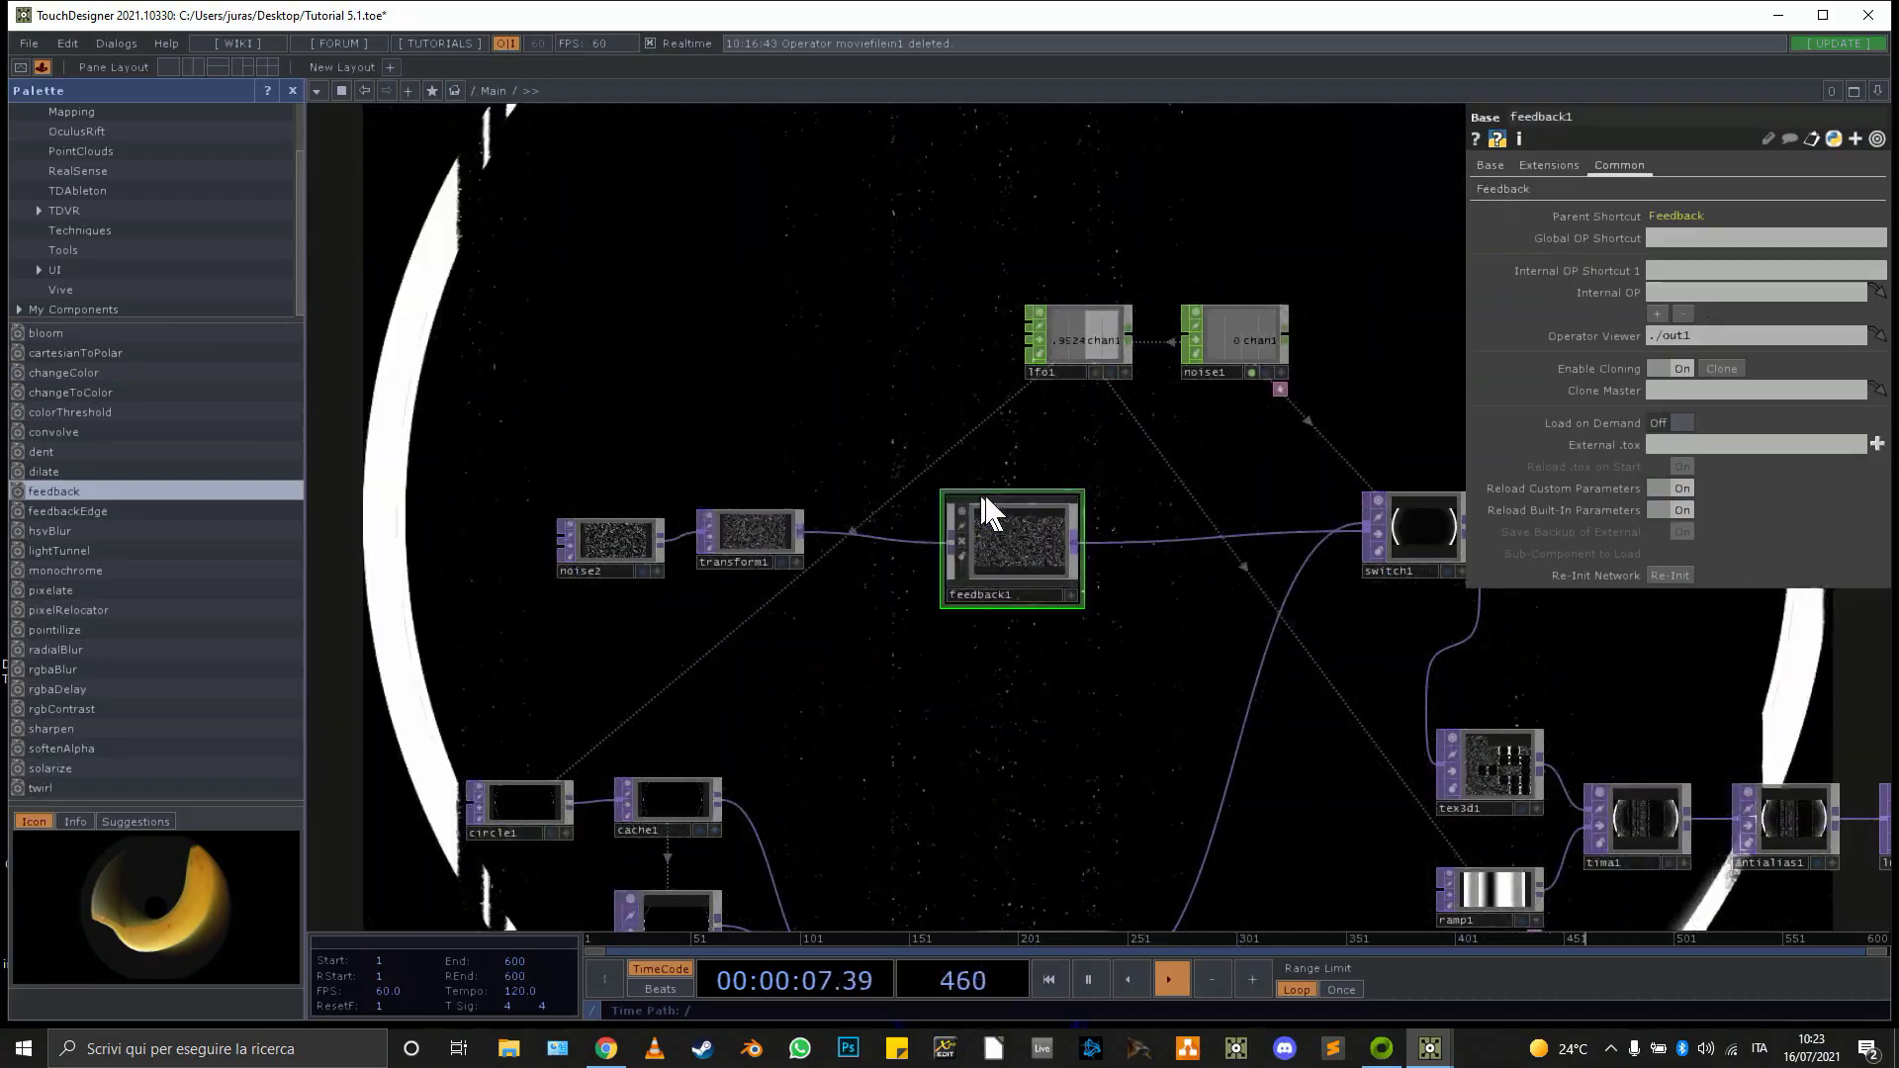
Make free space visible after lumalevel1, then find and open the TD ASSURDO folder through a Windows search for "td"
left_click_drag(832, 681, 775, 681)
scroll(597, 656, "down", 6)
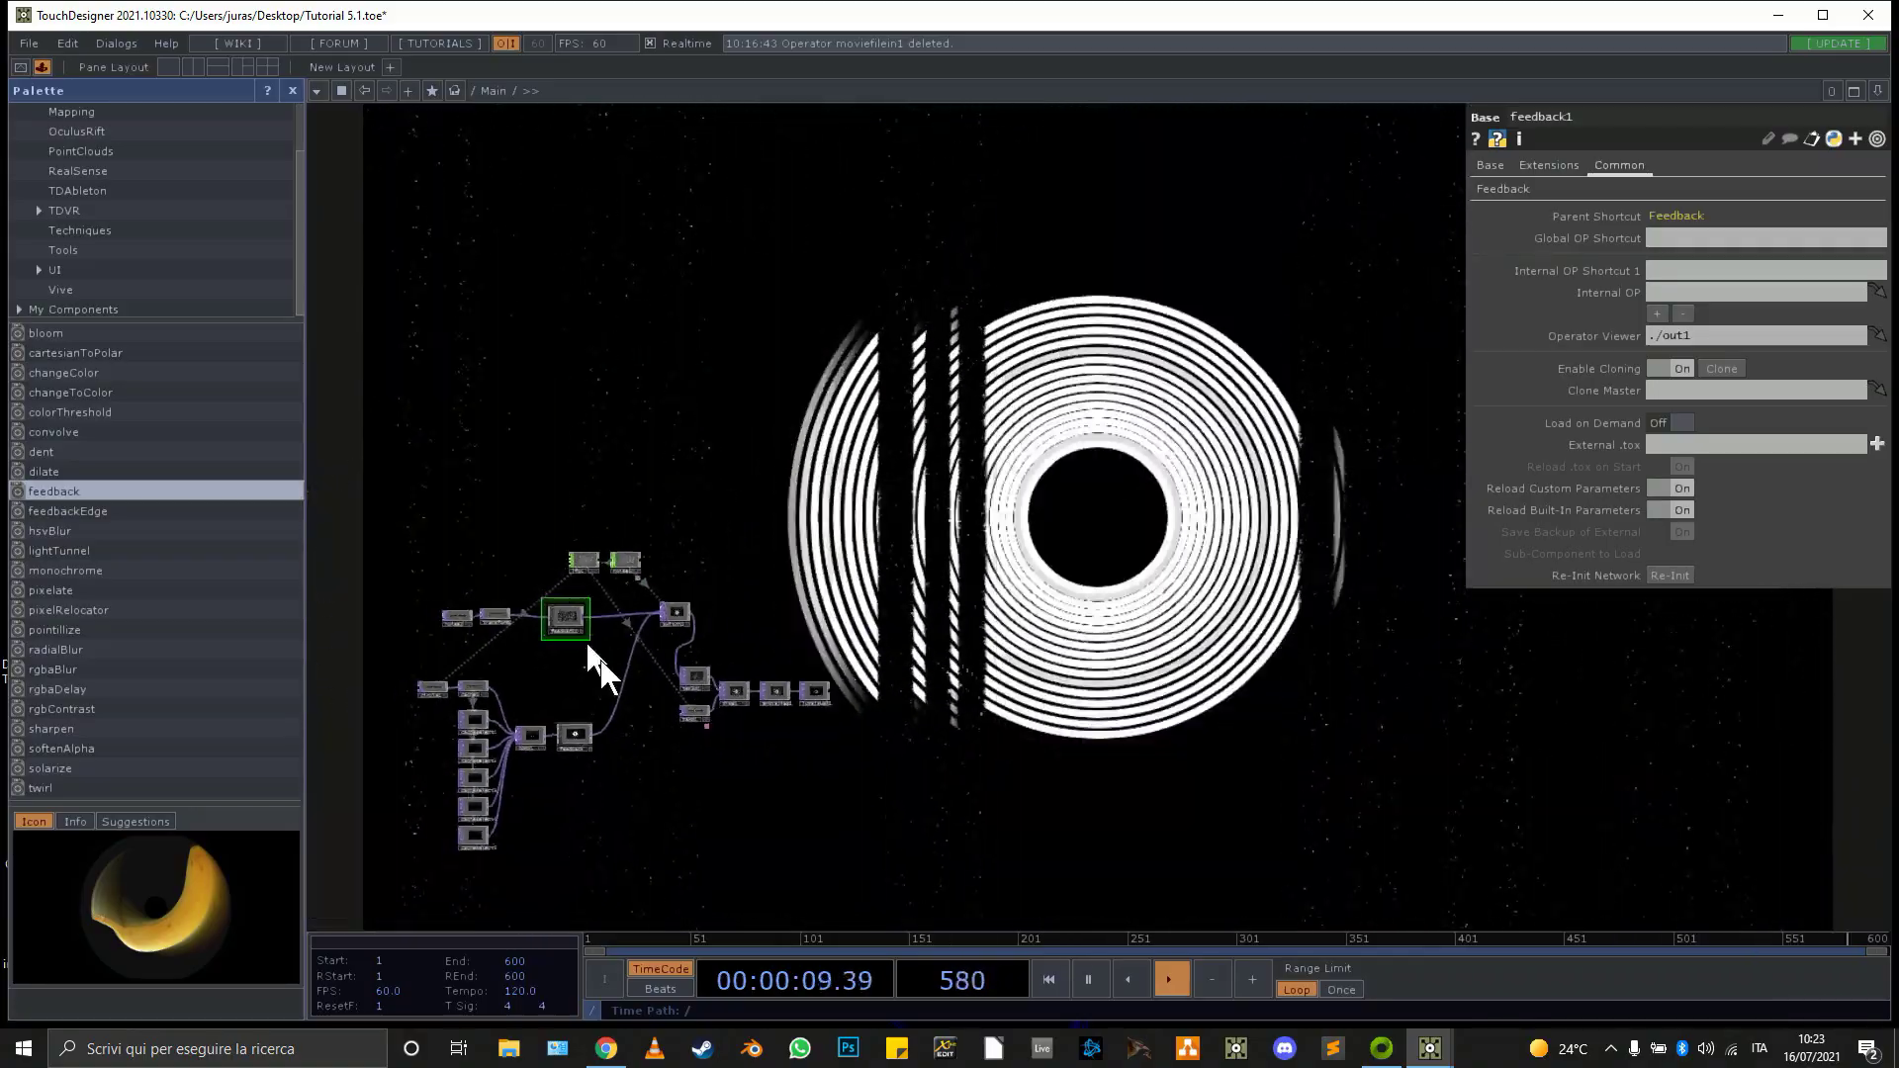
scroll(737, 747, "up", 8)
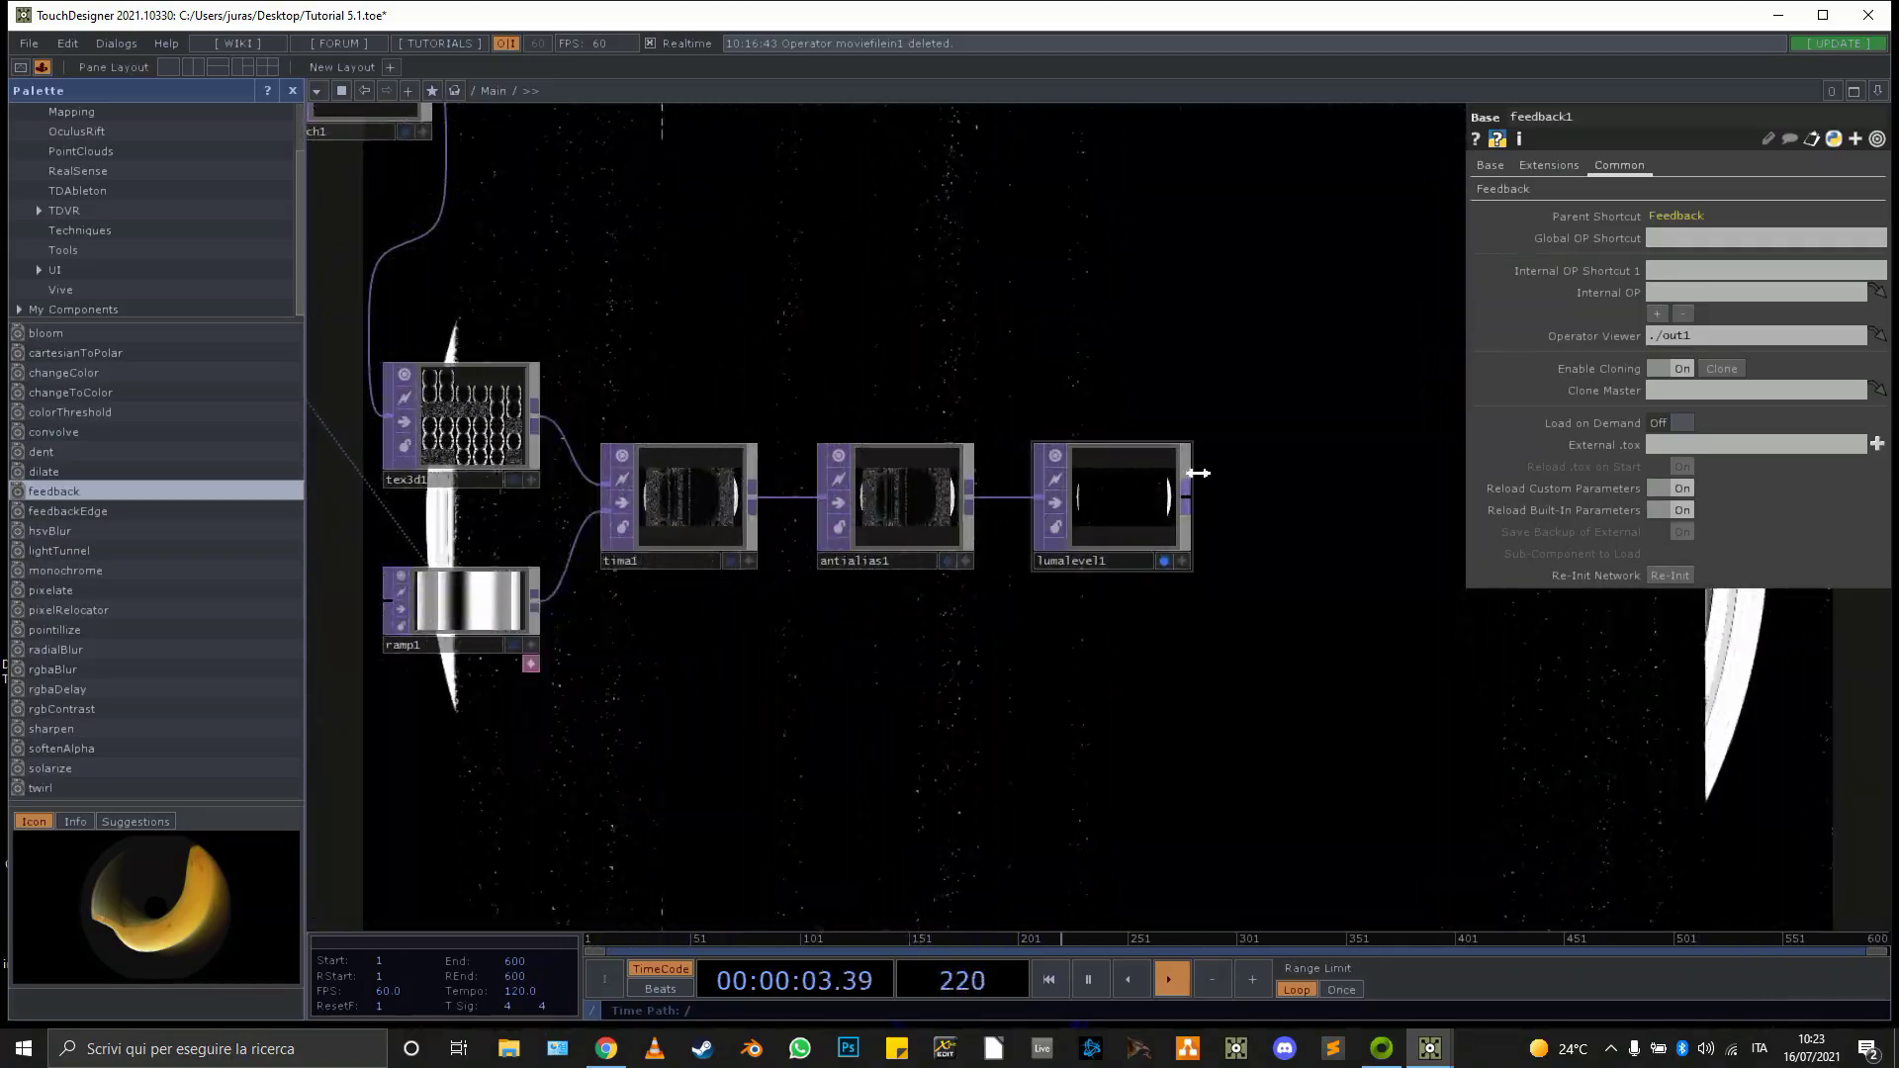
left_click_drag(1142, 704, 866, 717)
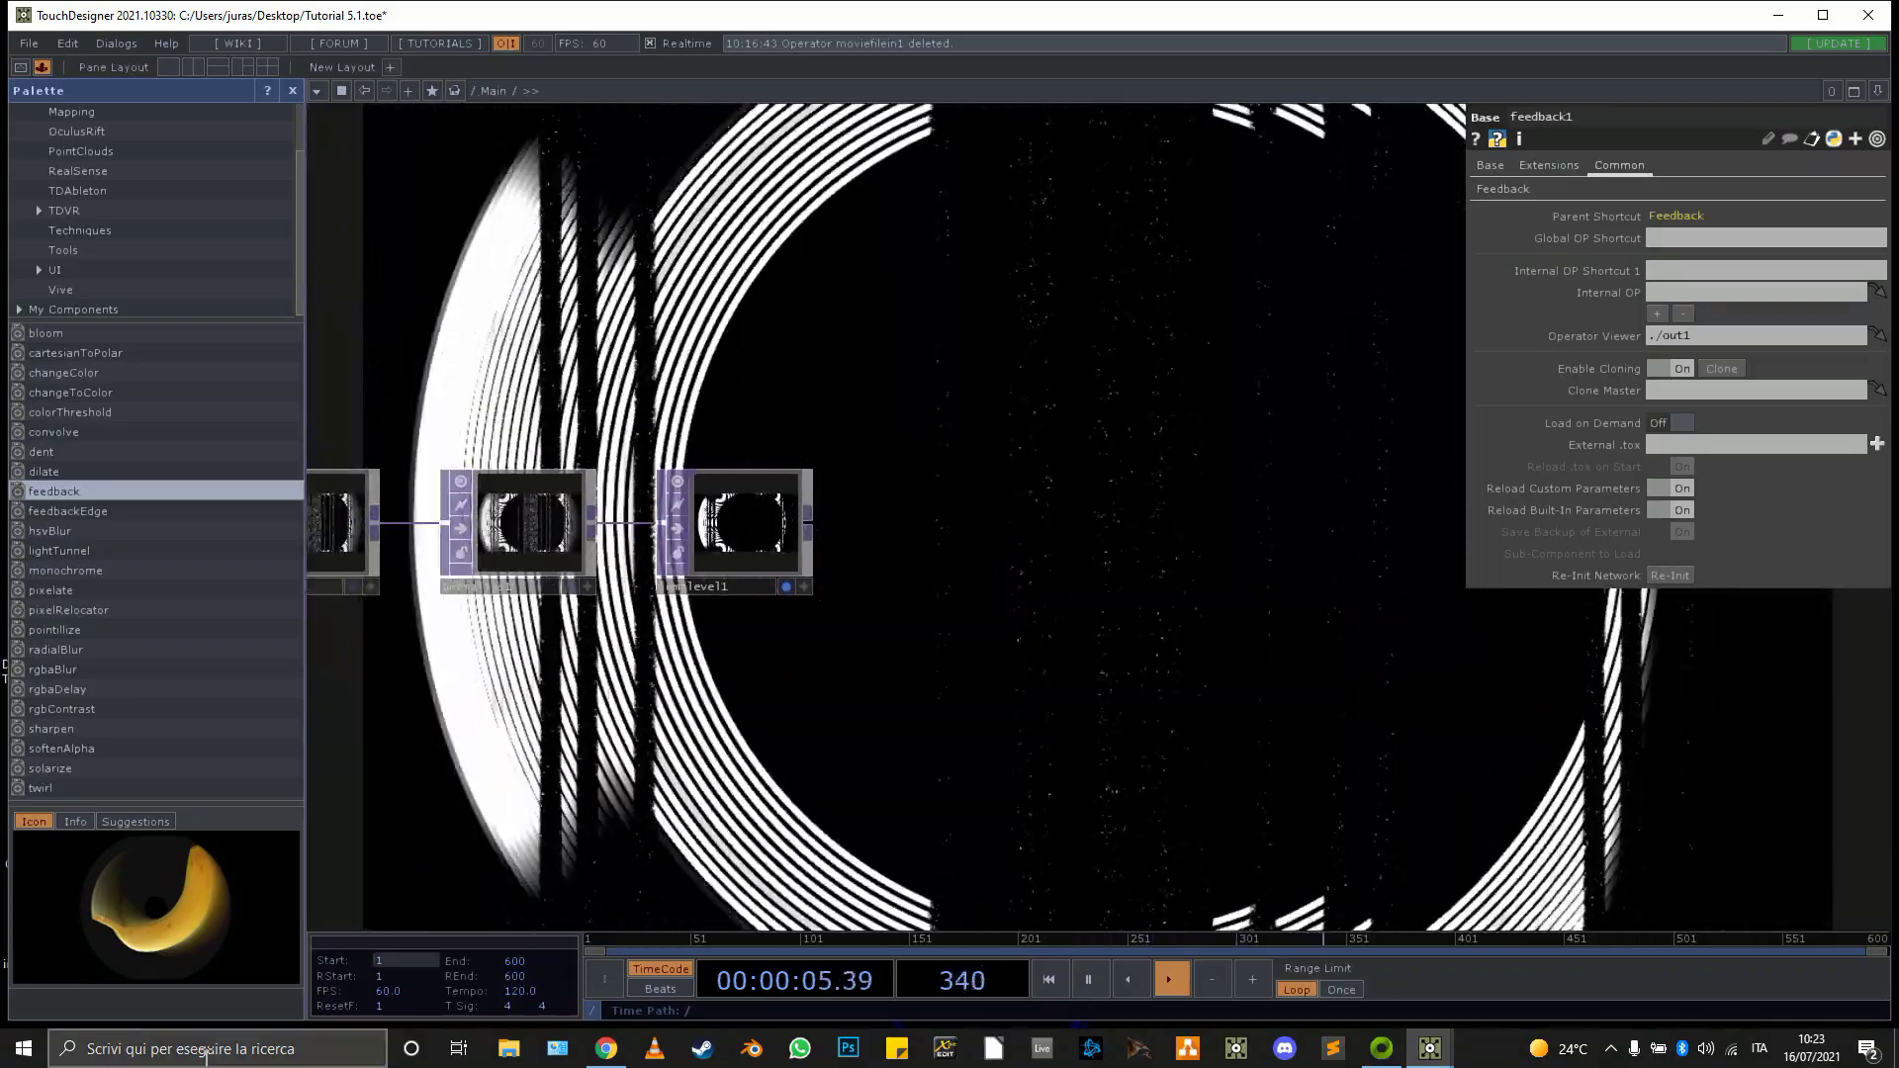
left_click(203, 1051)
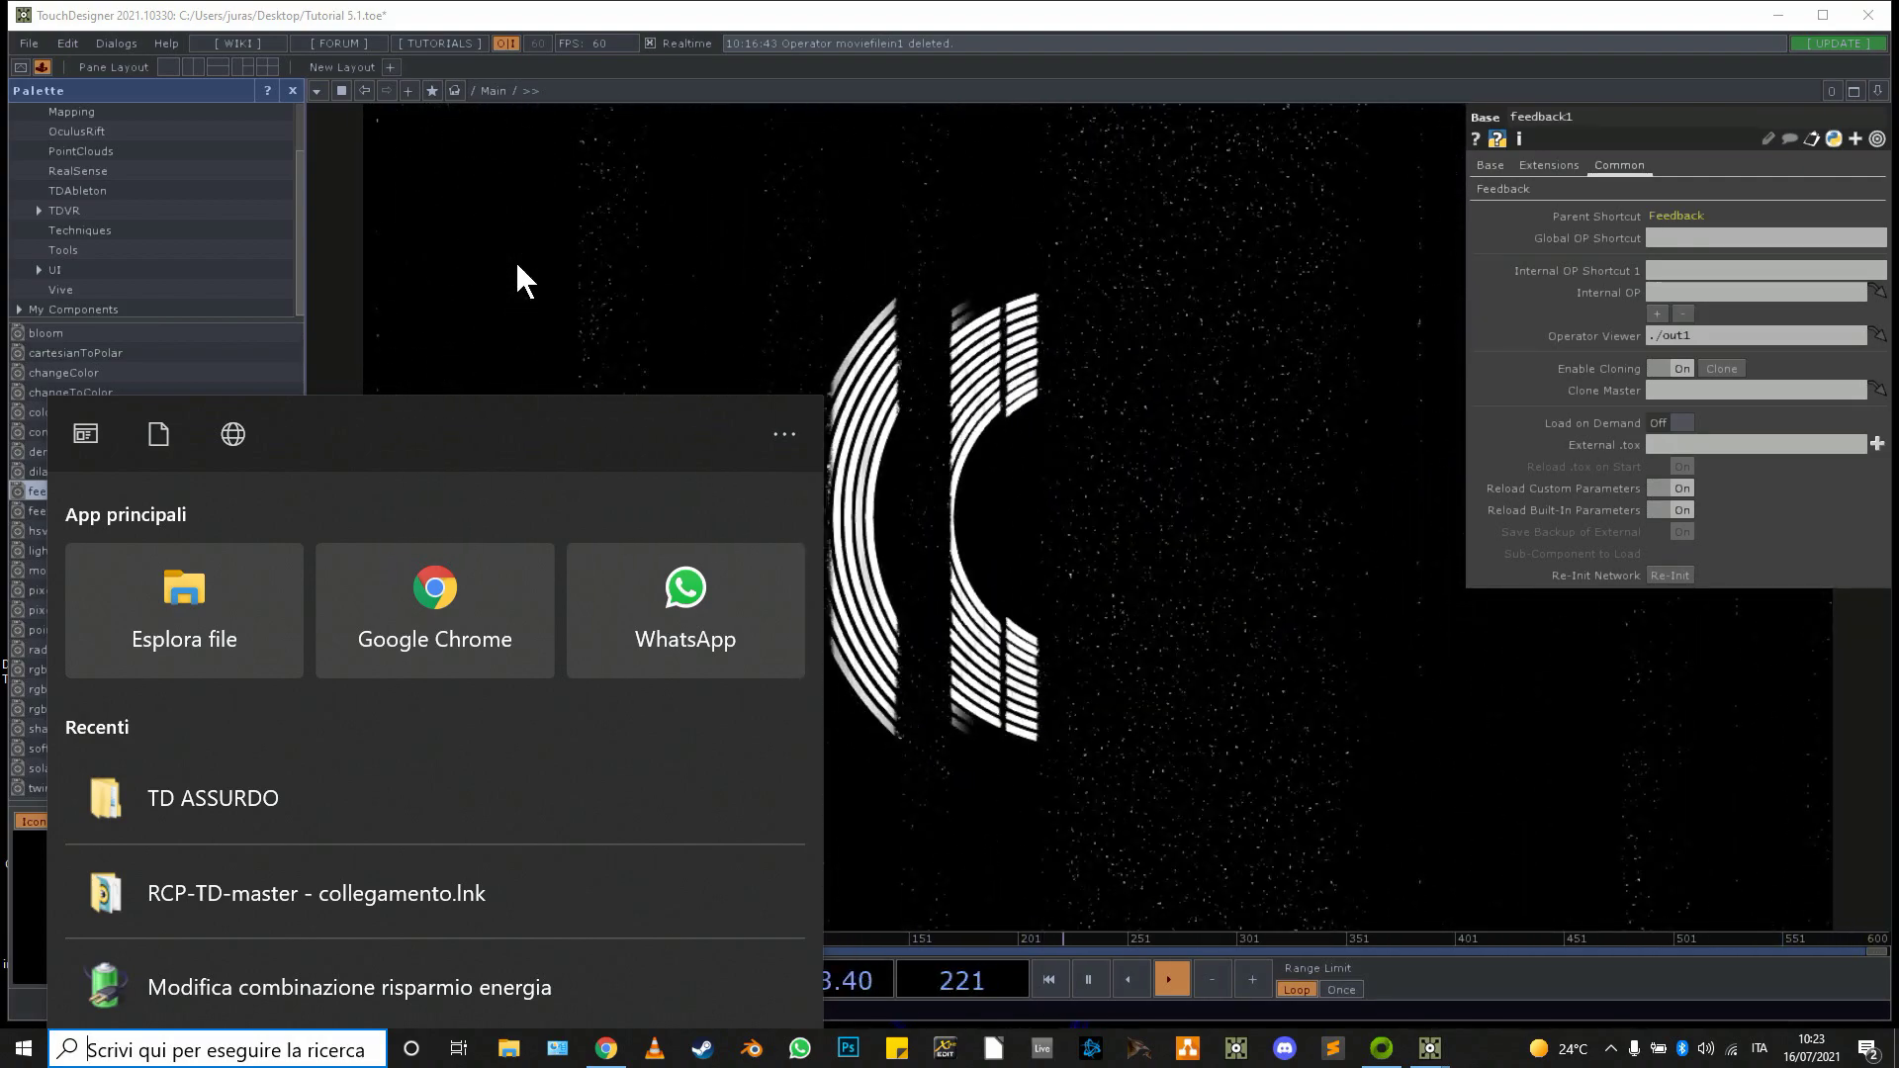
type("td")
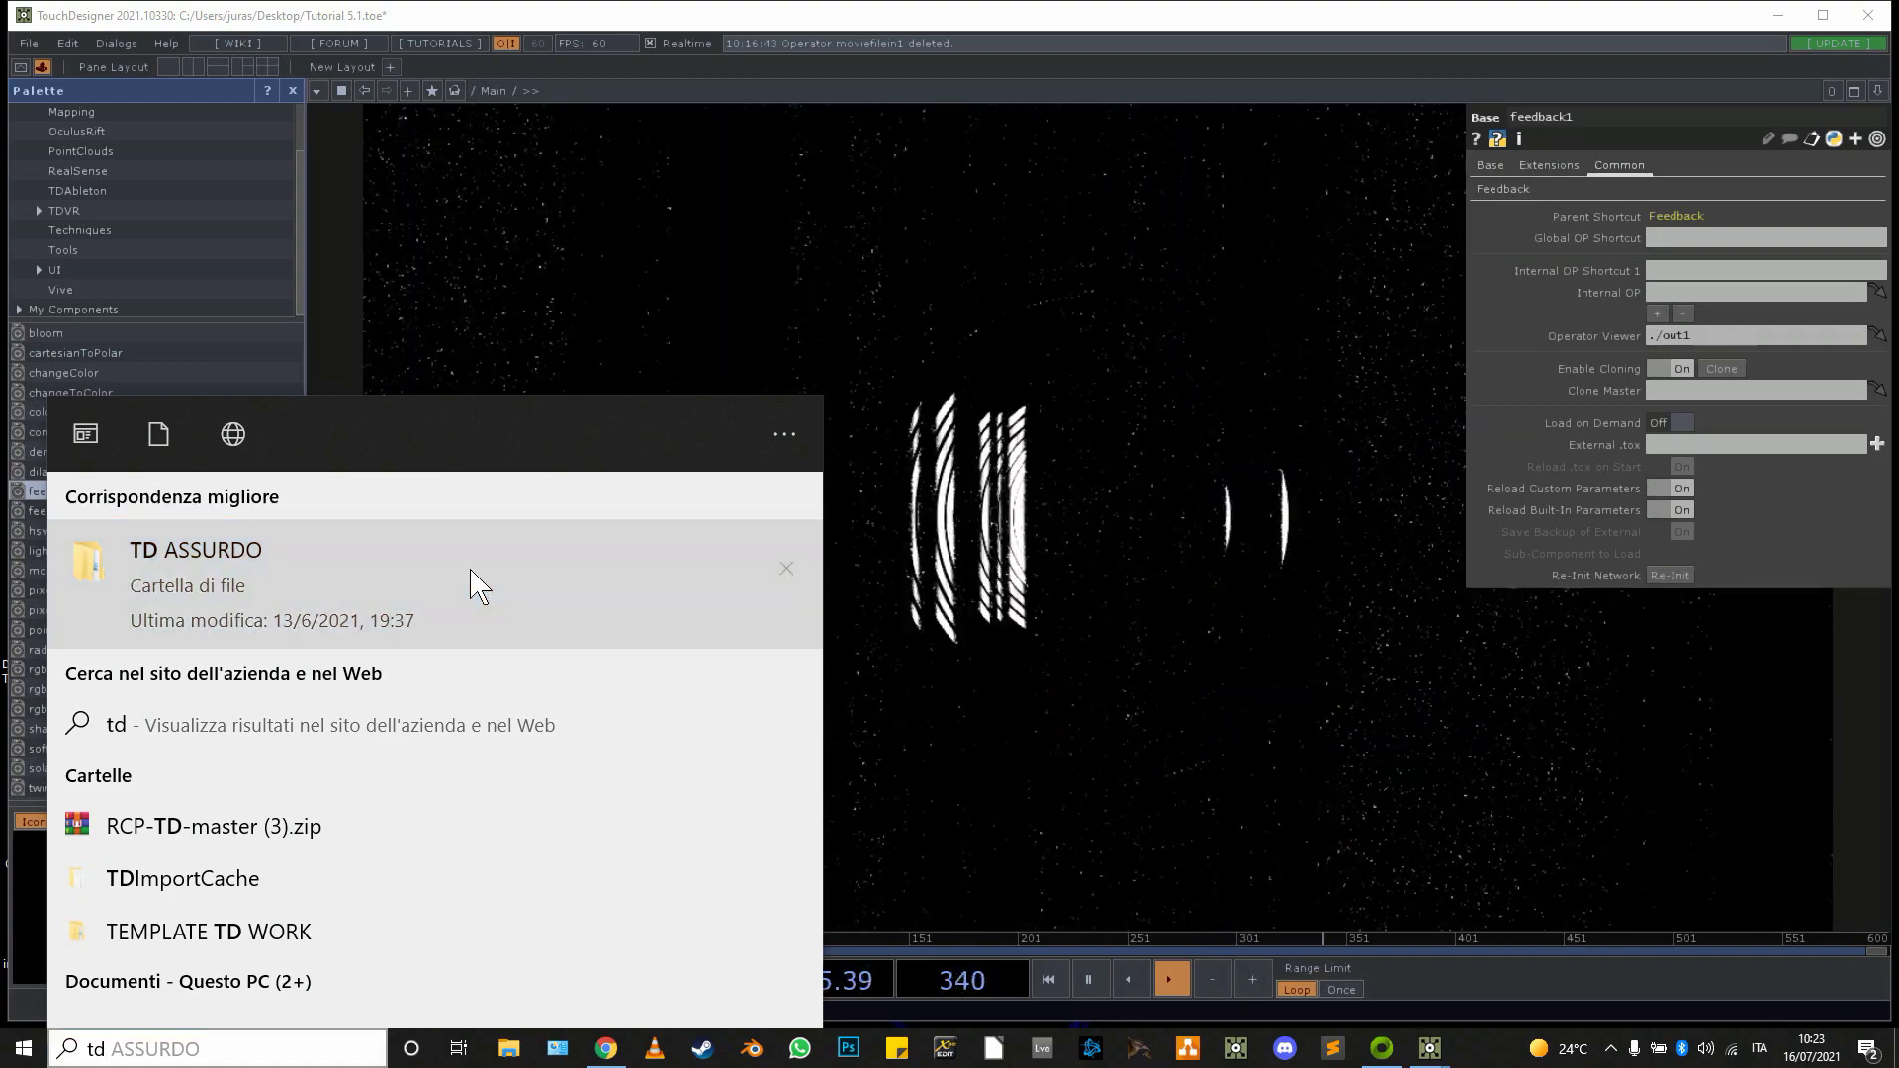
left_click(472, 572)
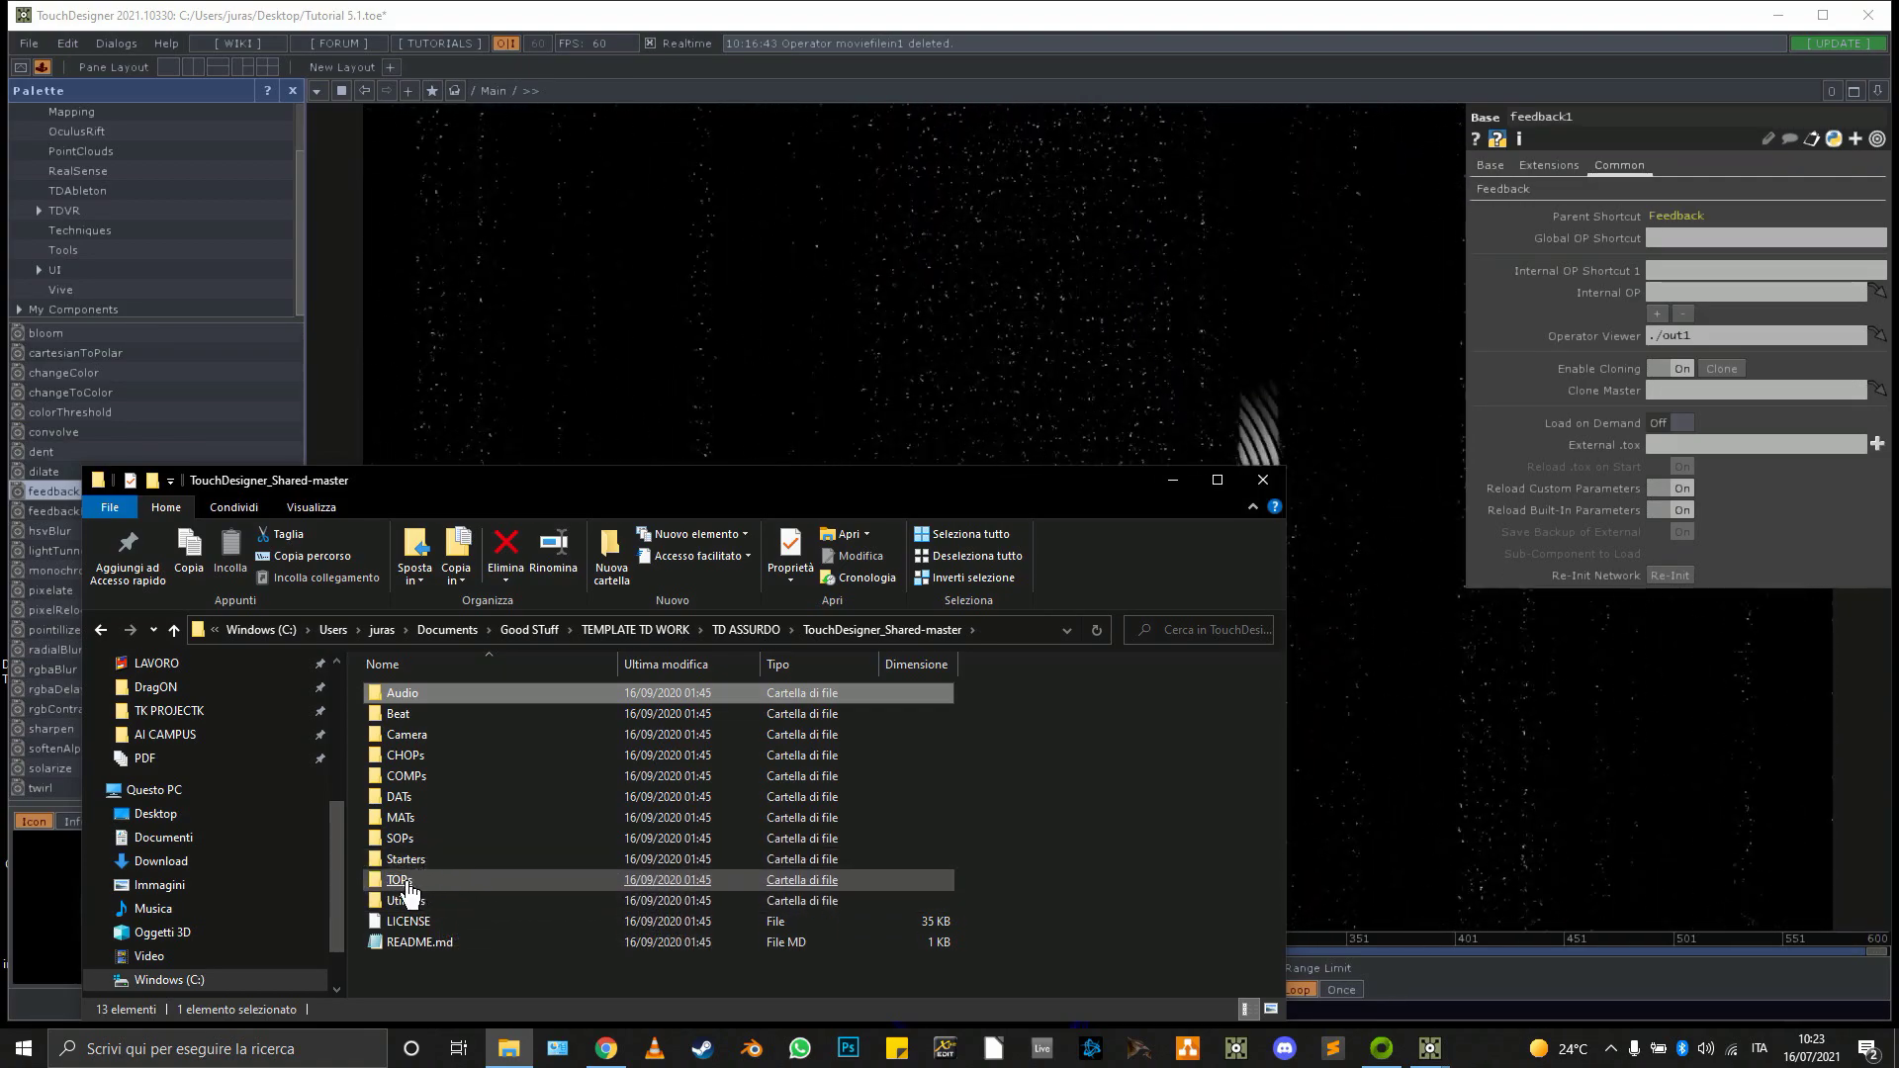
Import feedback_TOP_over.tox from the TOPs folder of TouchDesigner_Shared-master and connect lumalevel1's output to it
scroll(554, 821, "down", 5)
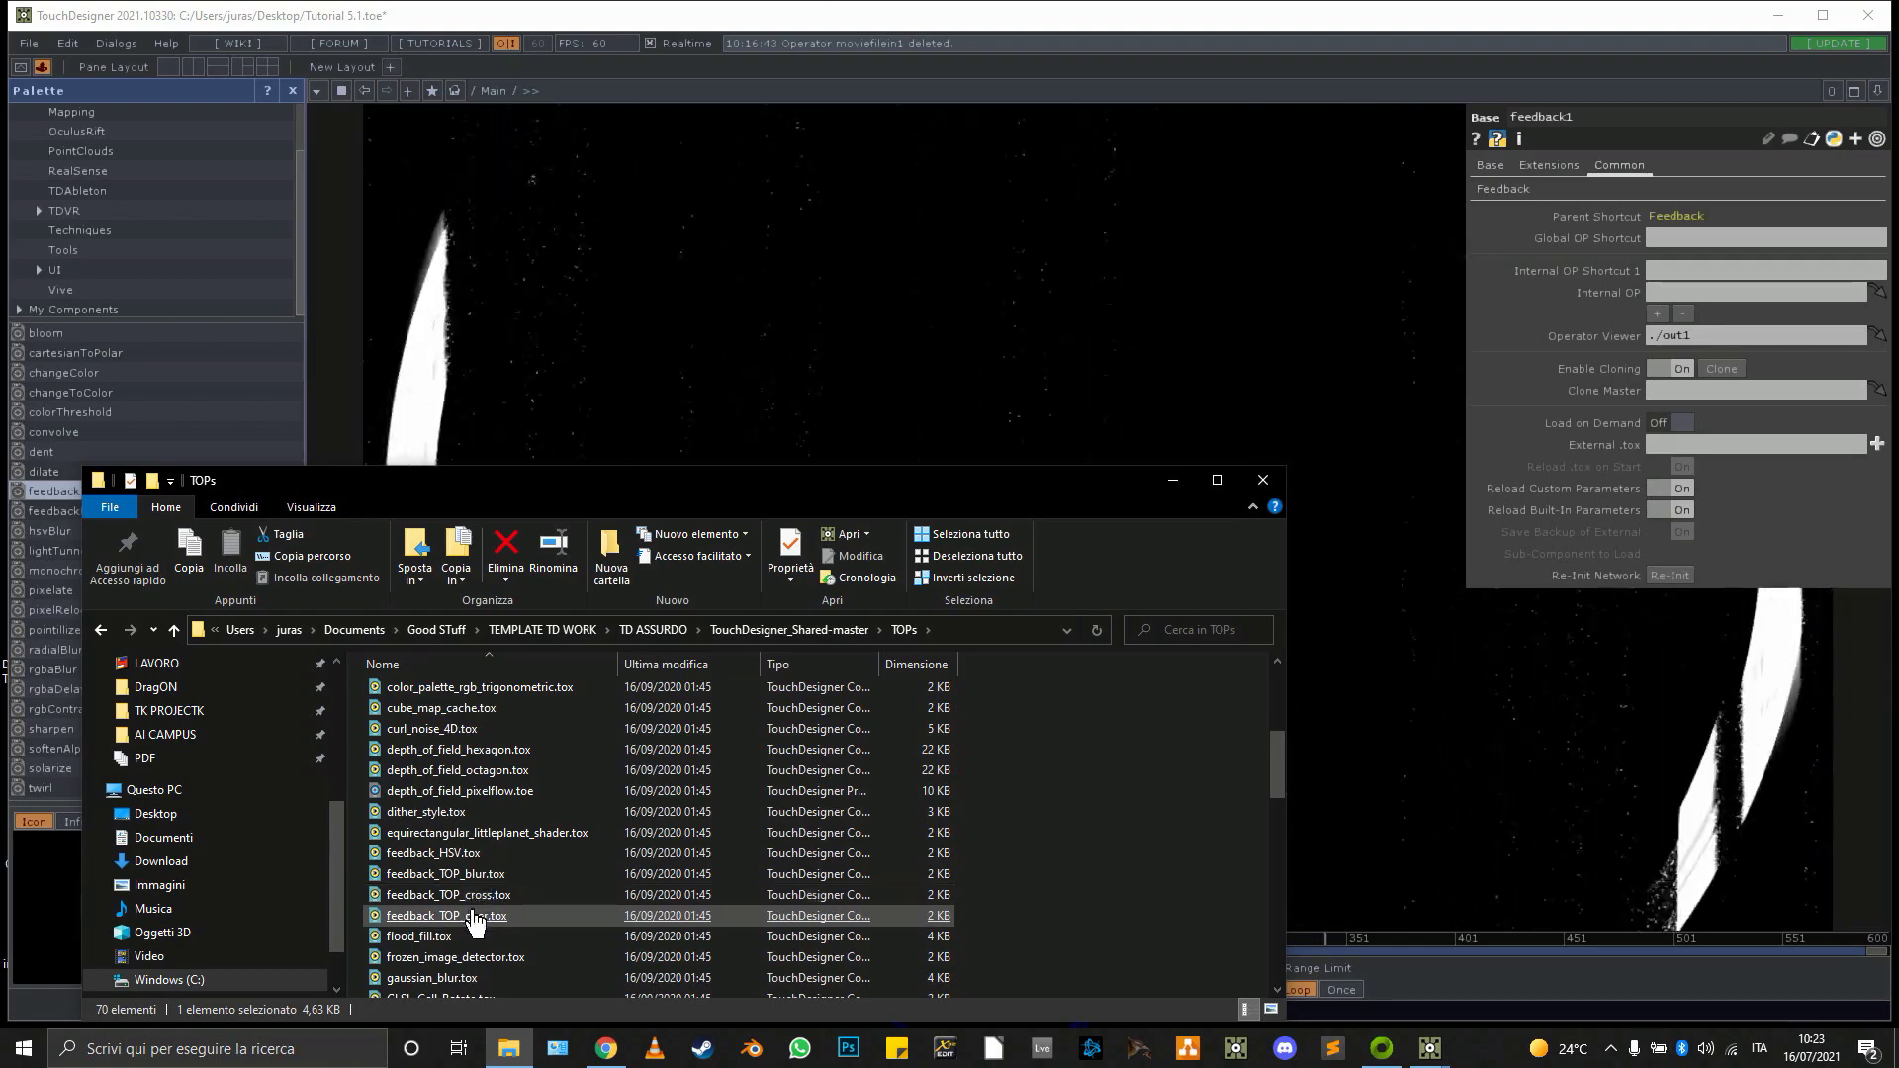
left_click_drag(1398, 667, 1397, 662)
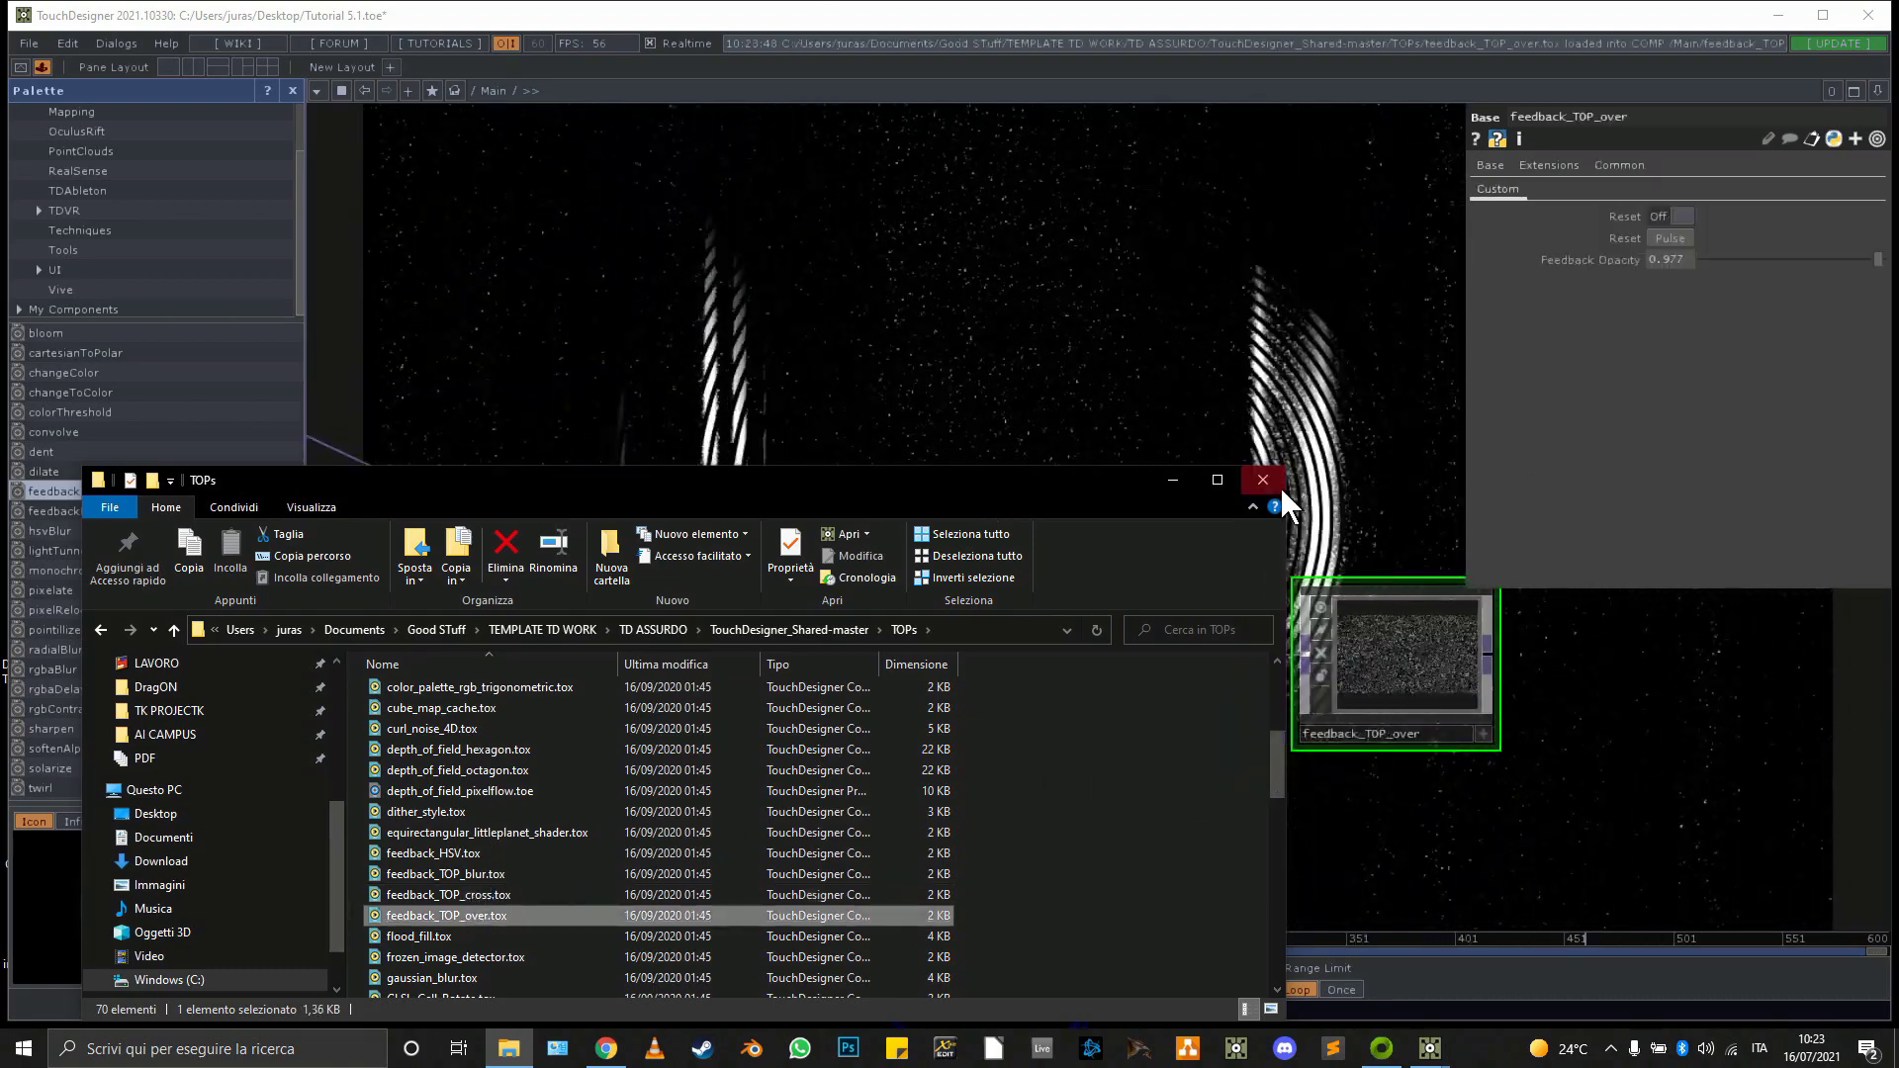
left_click(1263, 480)
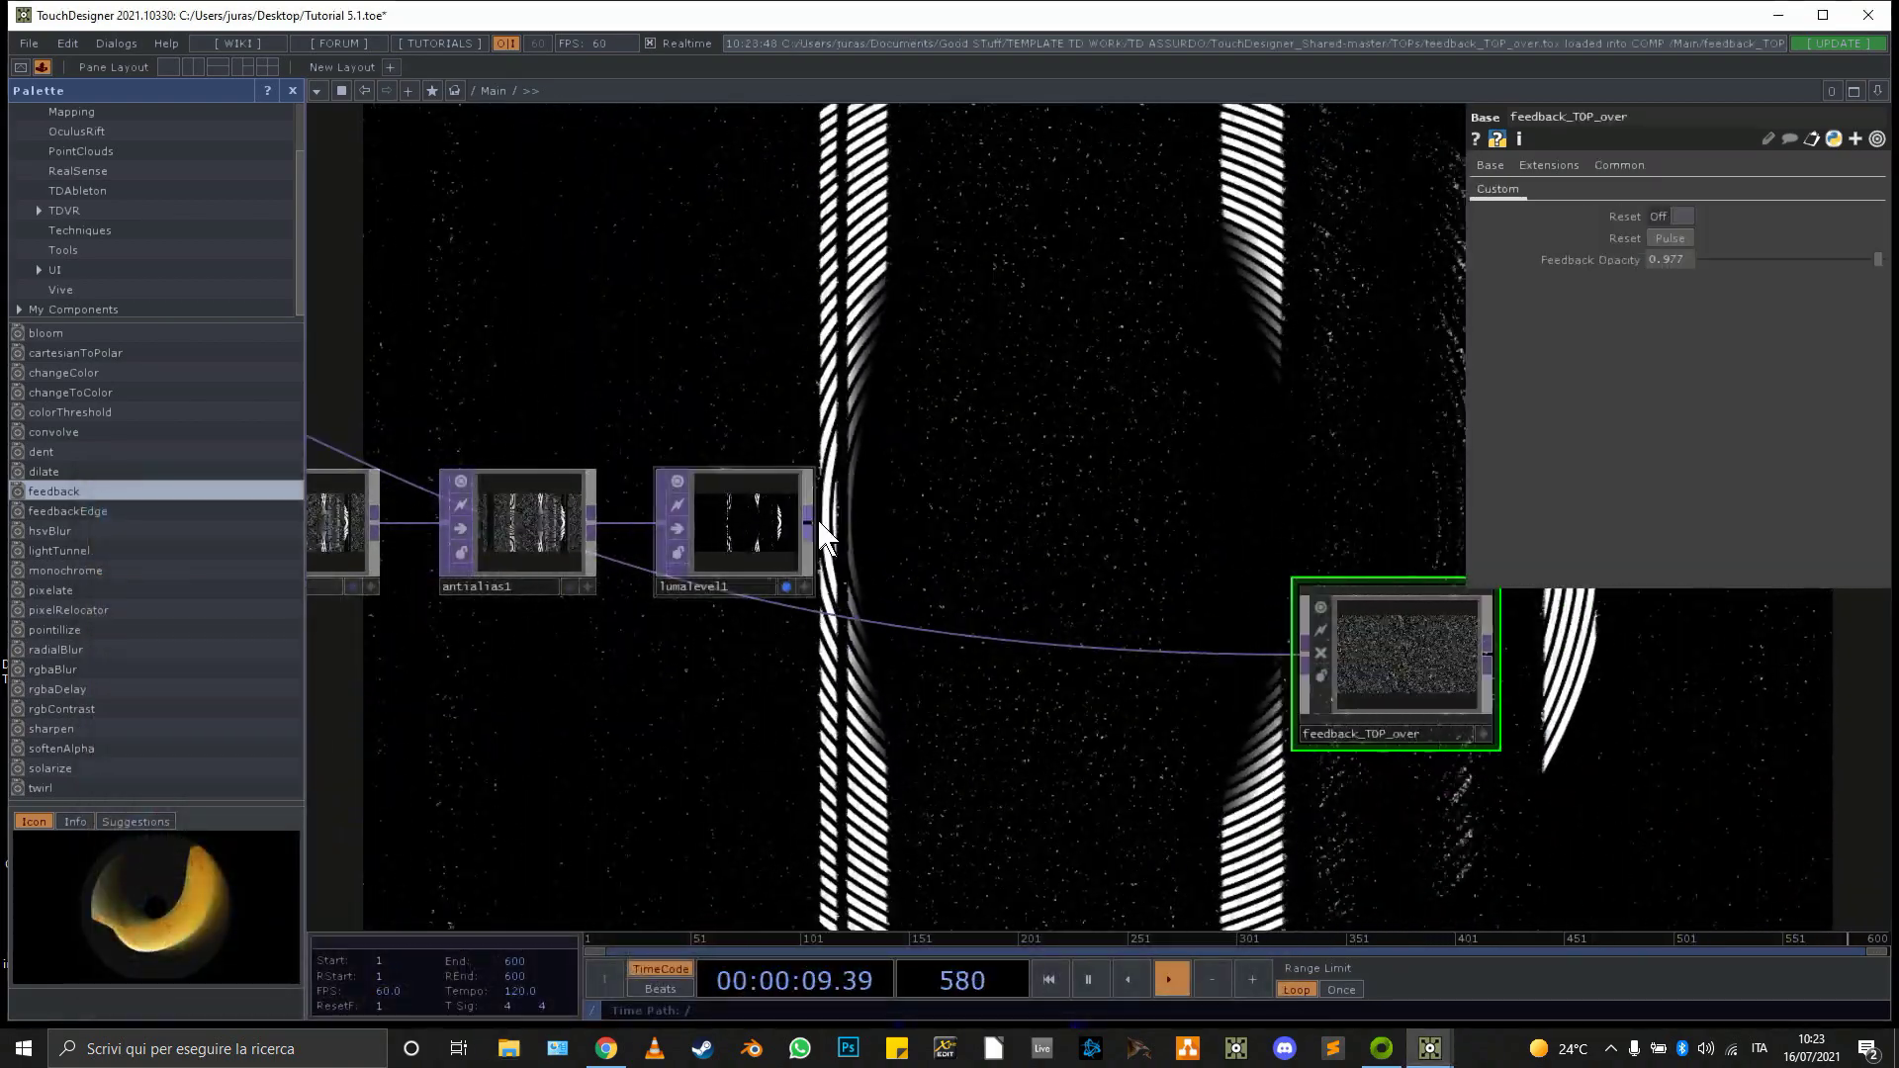
left_click_drag(808, 522, 1007, 527)
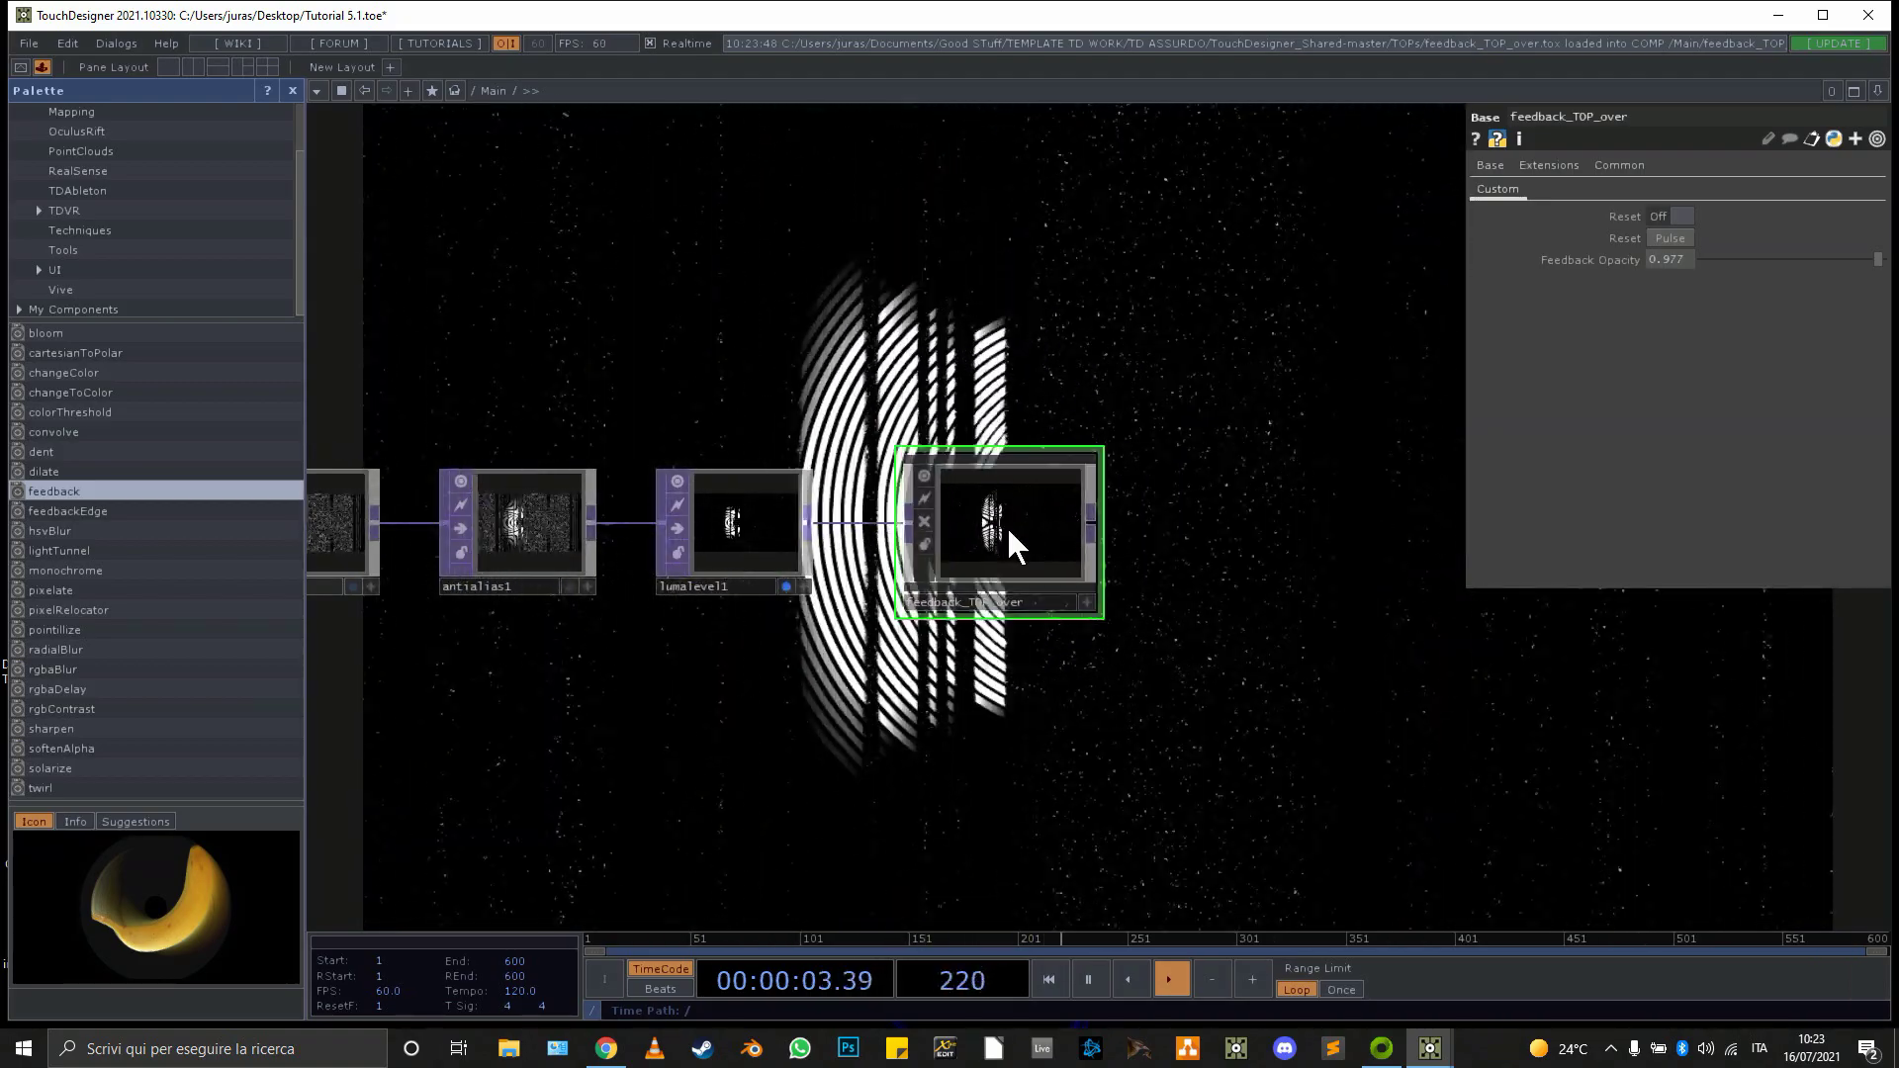
Examine the feedback_TOP_over output up close and review the whole network from noise2 and circle1 through to it
scroll(1009, 532, "up", 8)
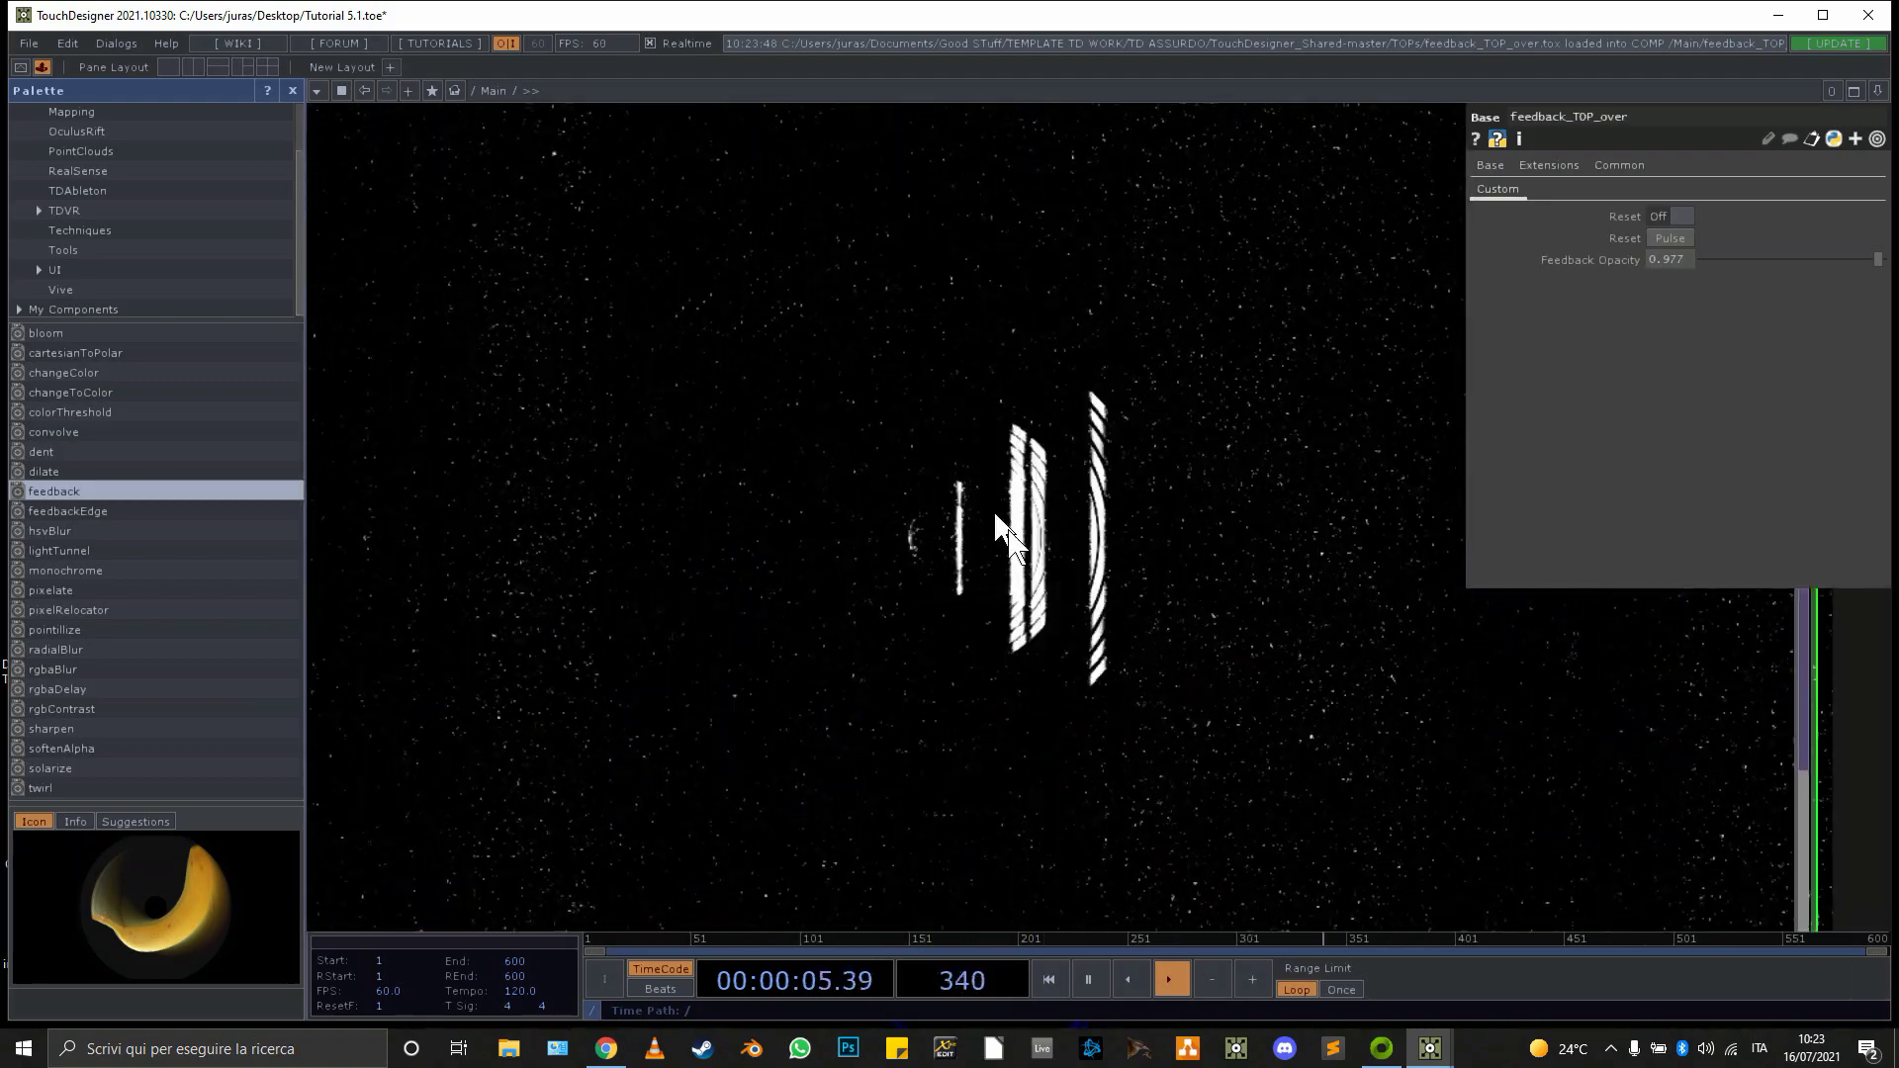
scroll(1001, 521, "down", 8)
left_click_drag(729, 347, 1101, 372)
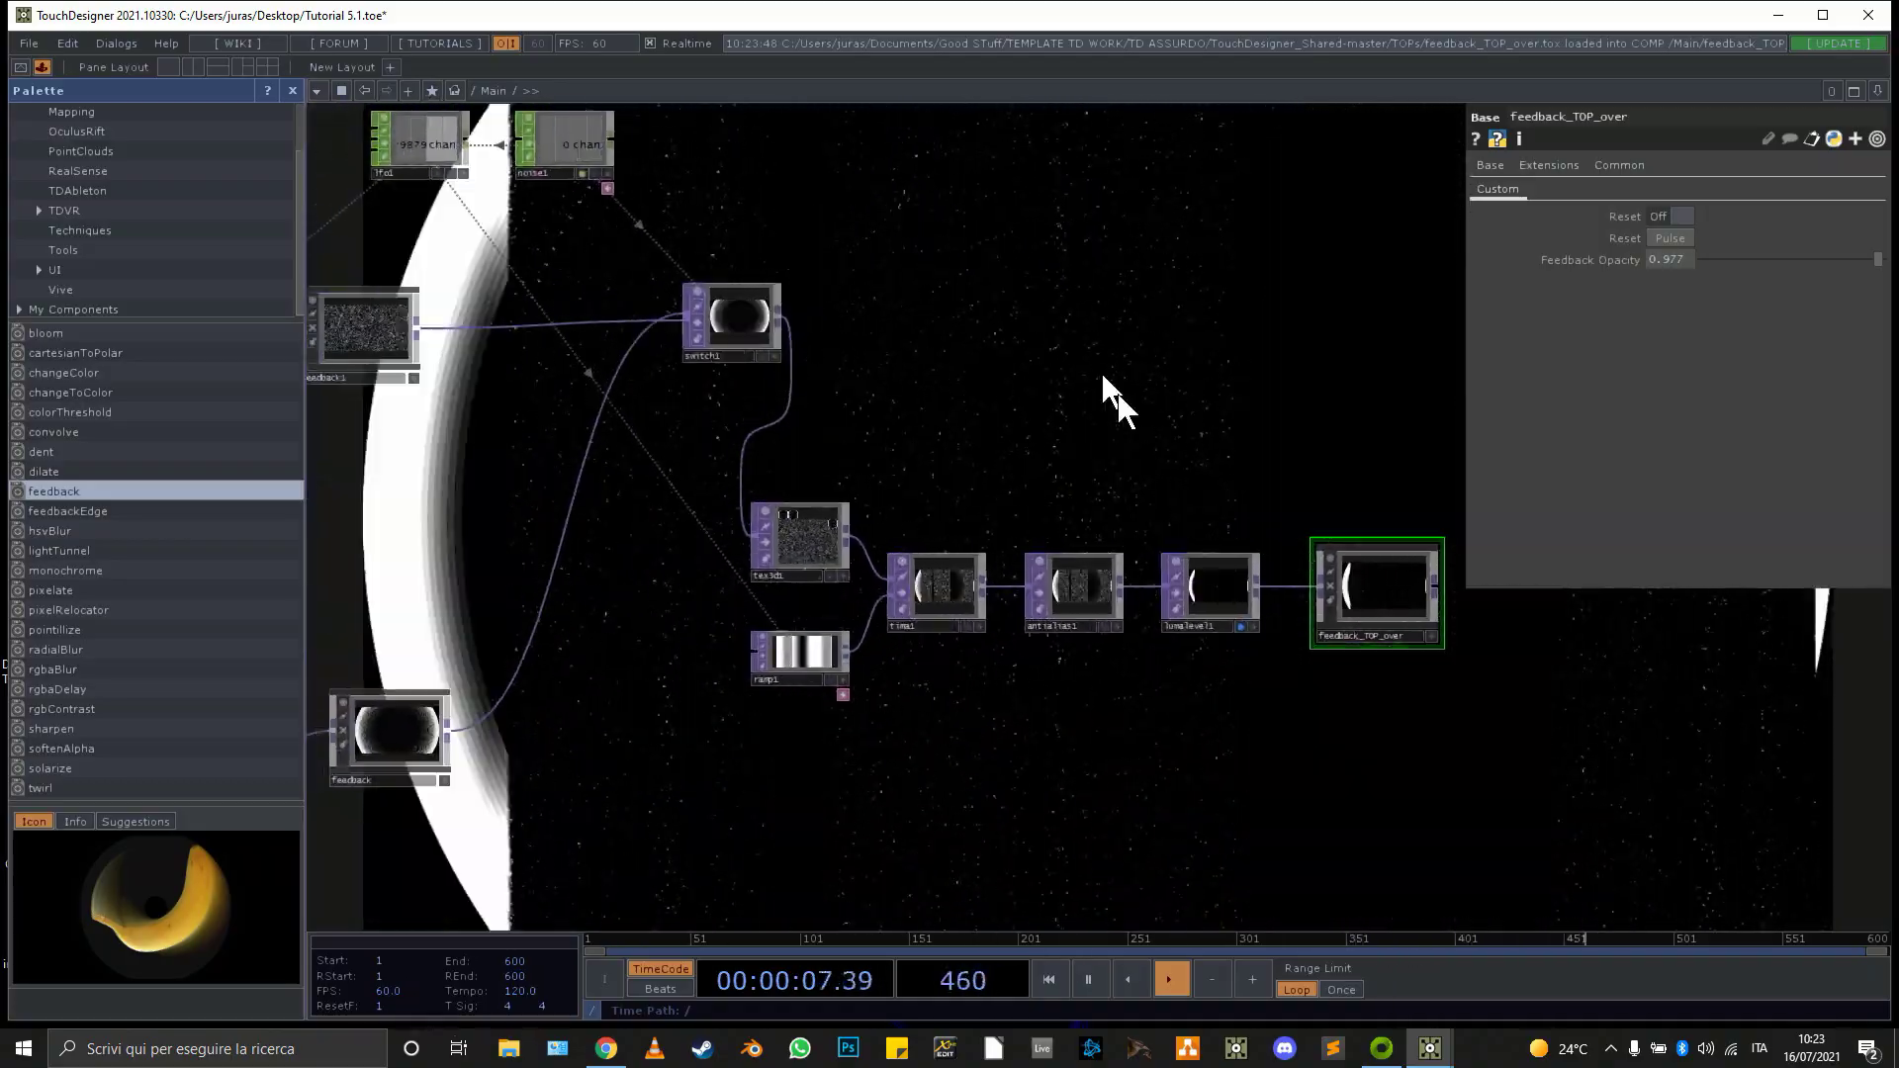
scroll(1113, 391, "down", 3)
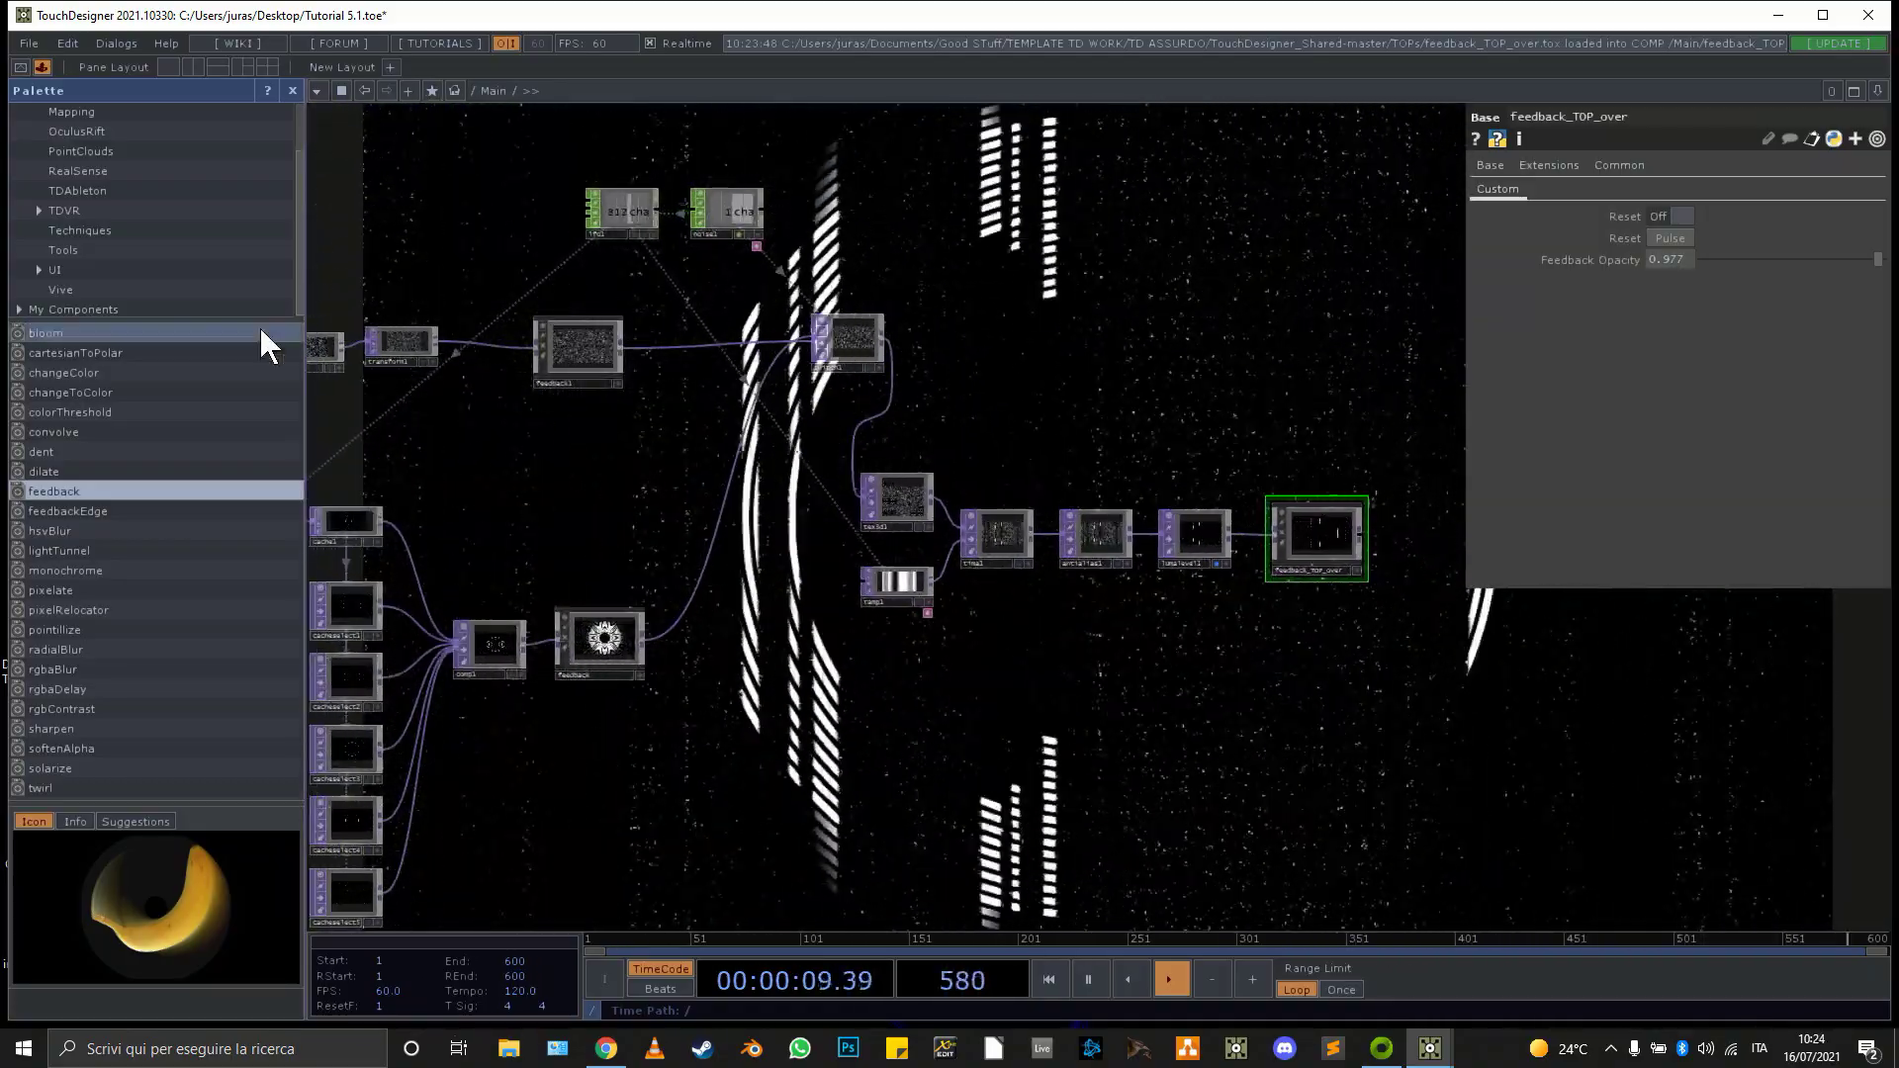
left_click(292, 92)
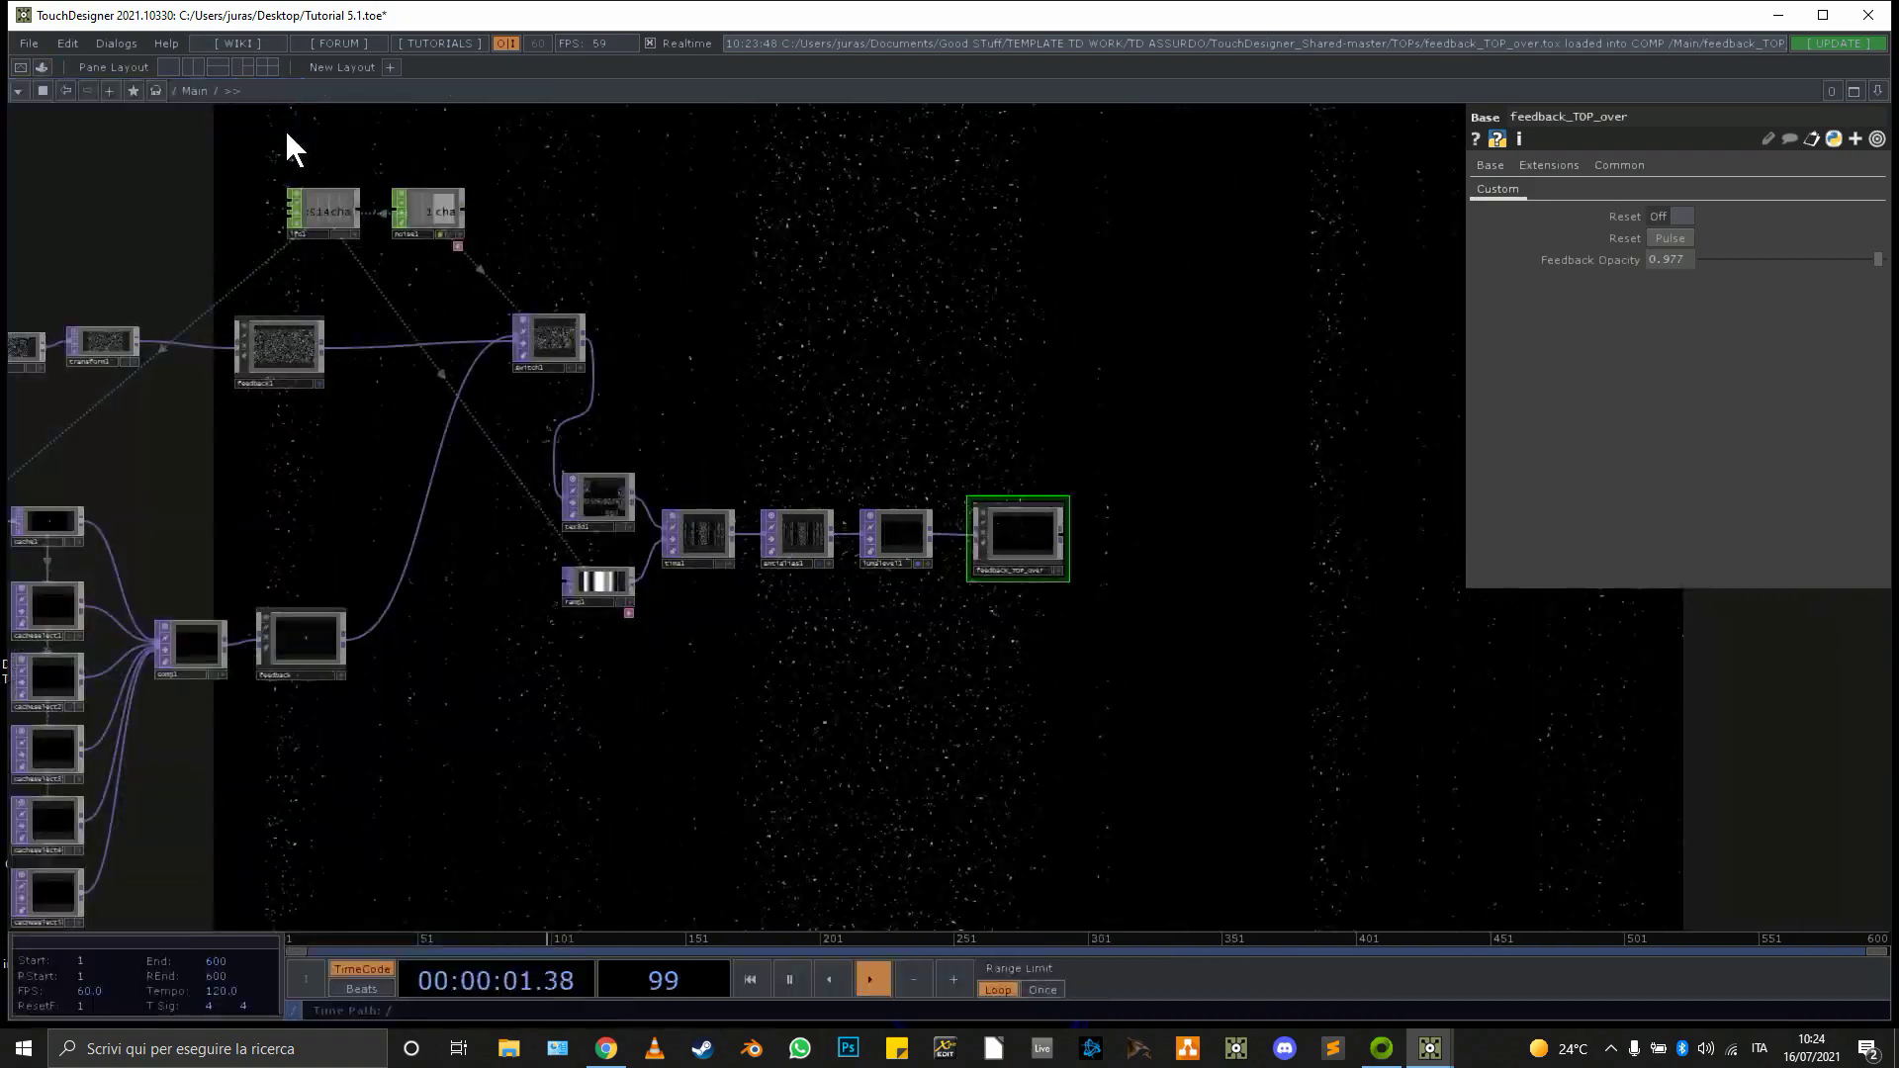
left_click_drag(186, 424, 636, 366)
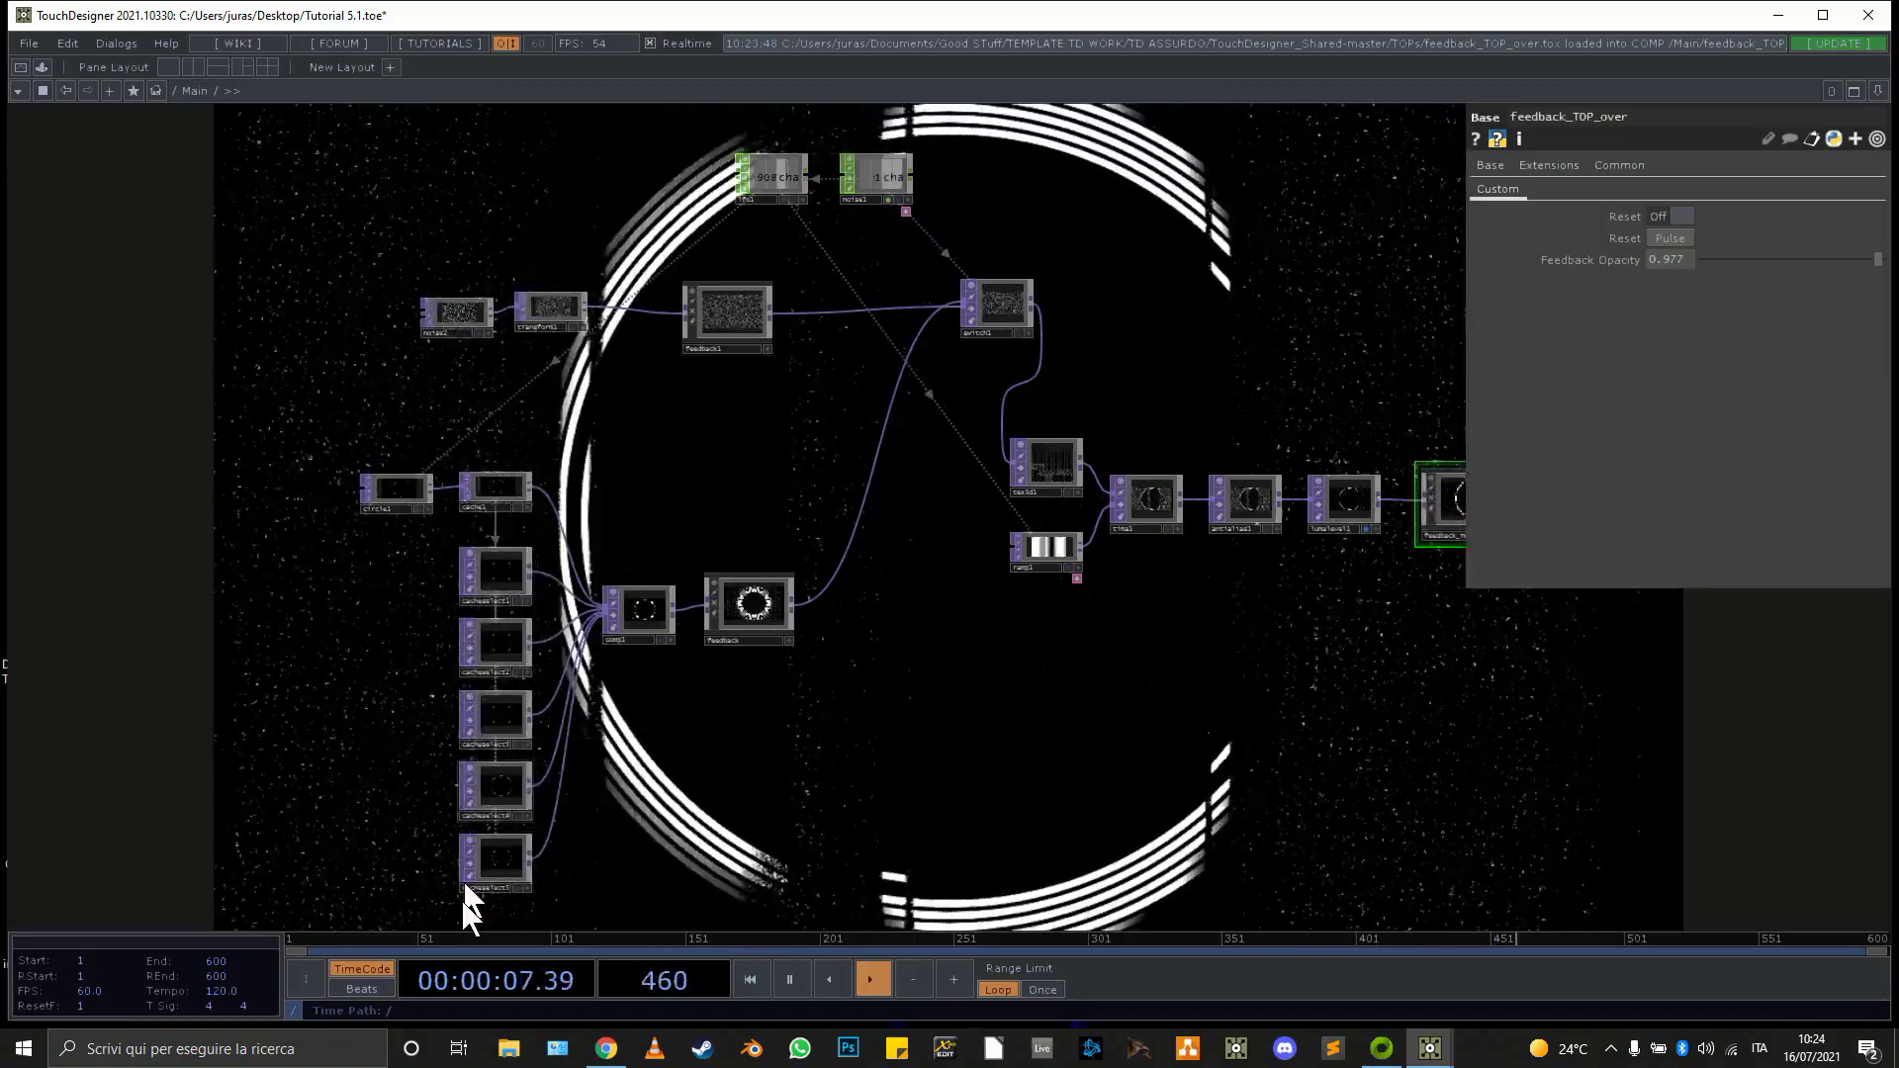
left_click_drag(1168, 700, 523, 621)
scroll(797, 420, "up", 8)
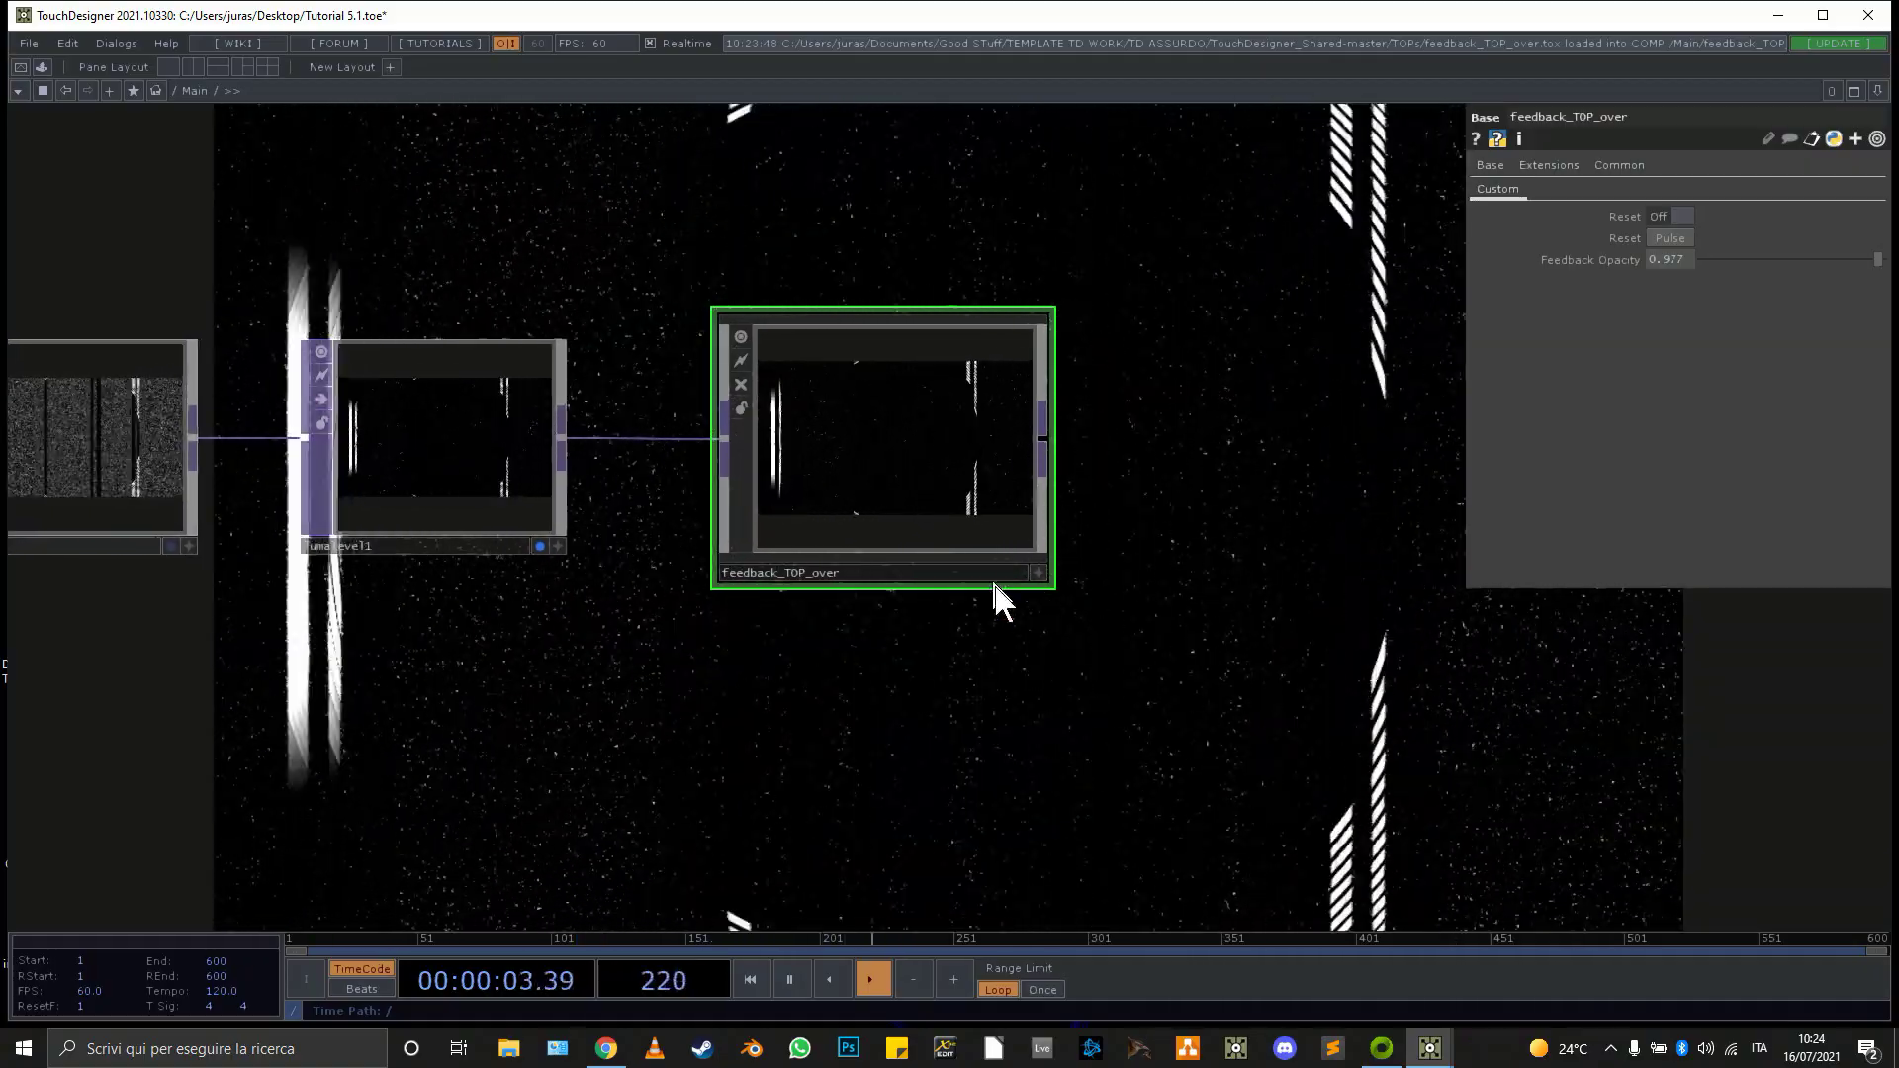
left_click_drag(999, 664, 644, 596)
scroll(807, 410, "down", 4)
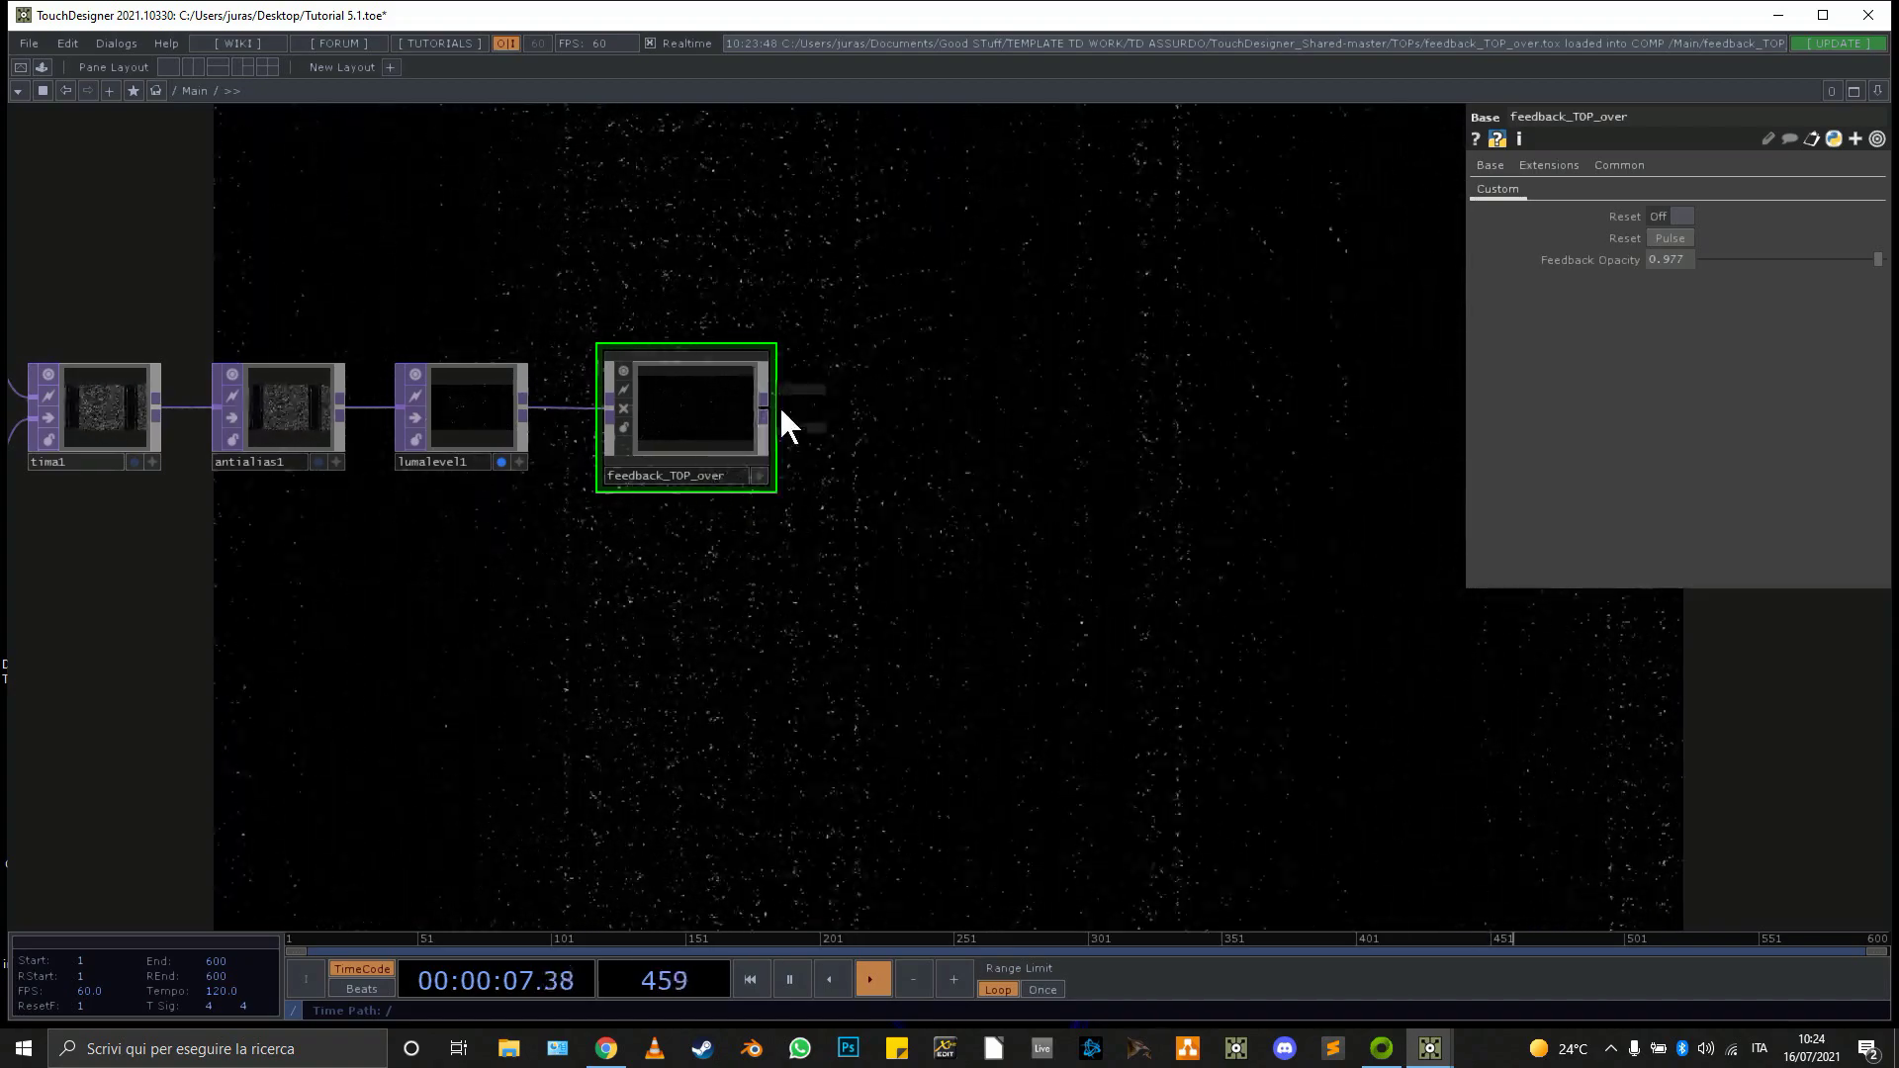
left_click_drag(602, 643, 867, 674)
scroll(868, 675, "down", 1)
scroll(866, 673, "down", 4)
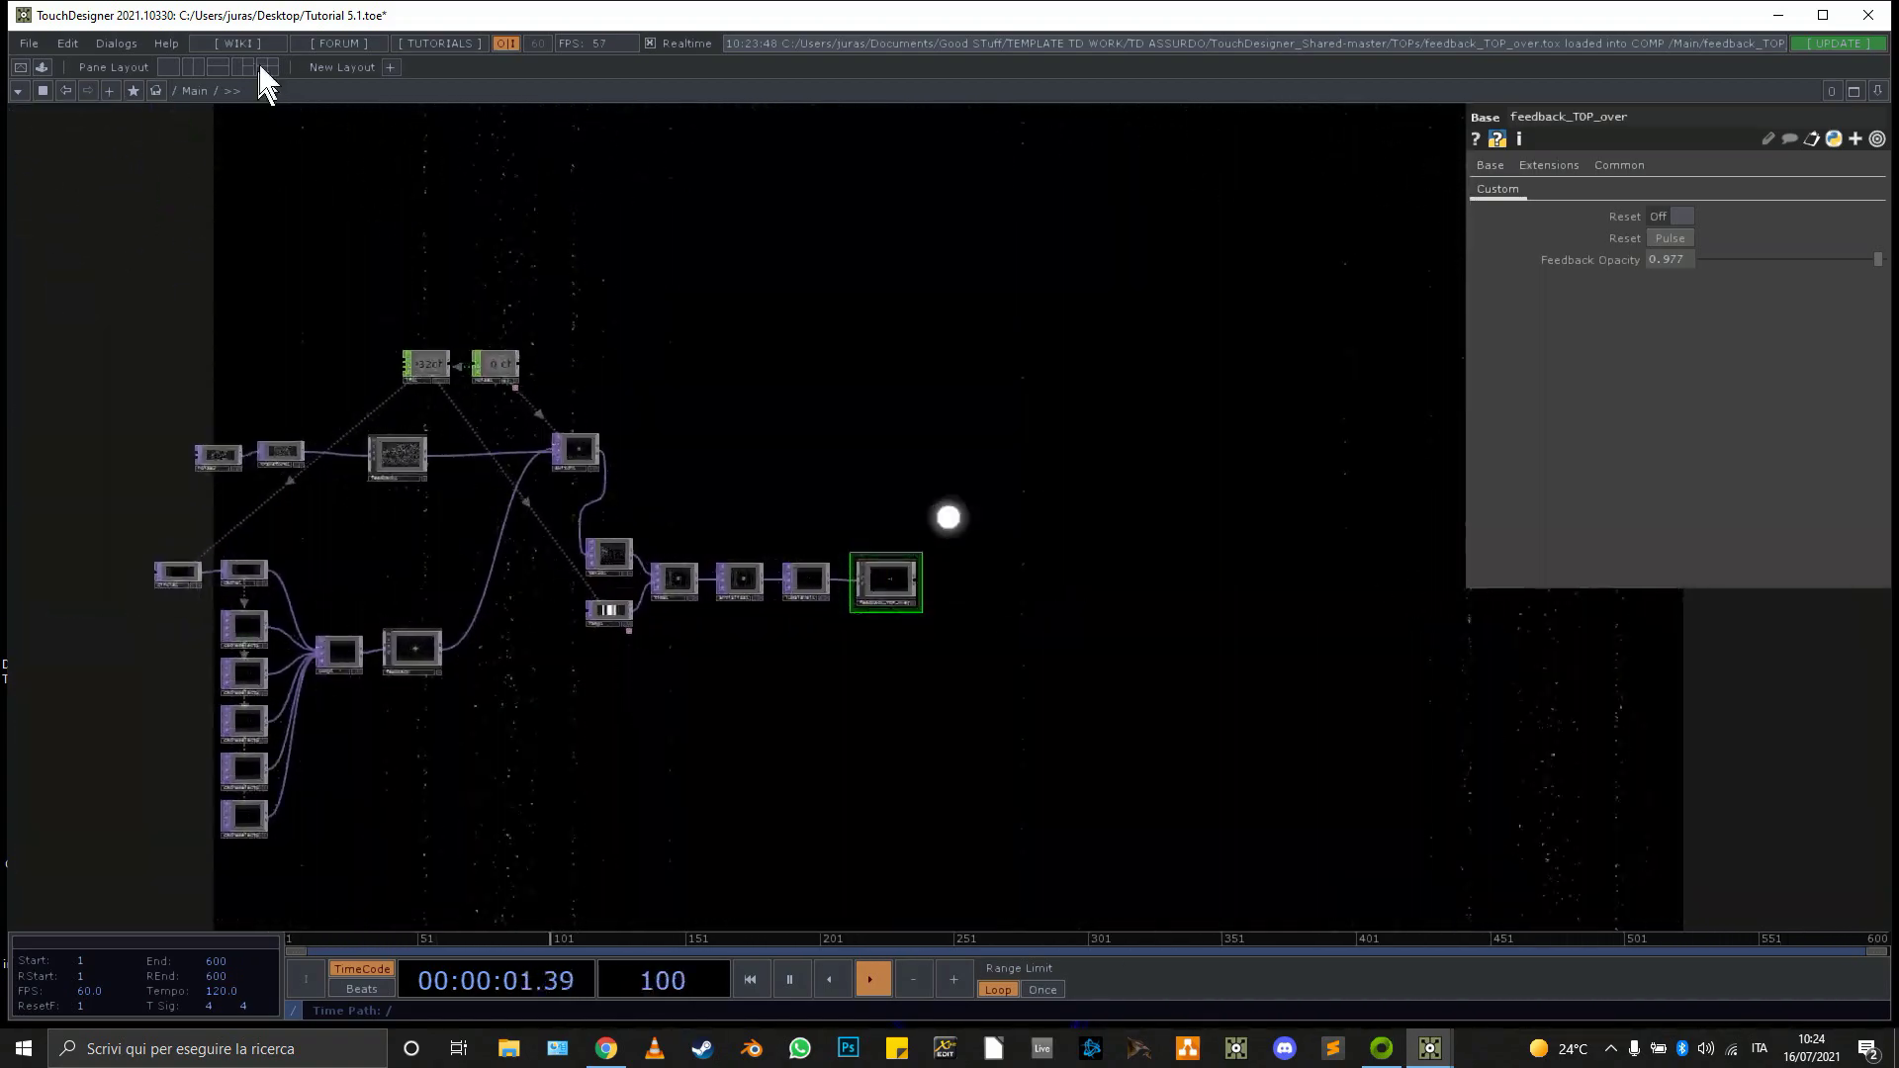
Add the lightTunnel component from the ImageFilters collection beside feedback_TOP_over and connect feedback_TOP_over's output to it
left_click(42, 65)
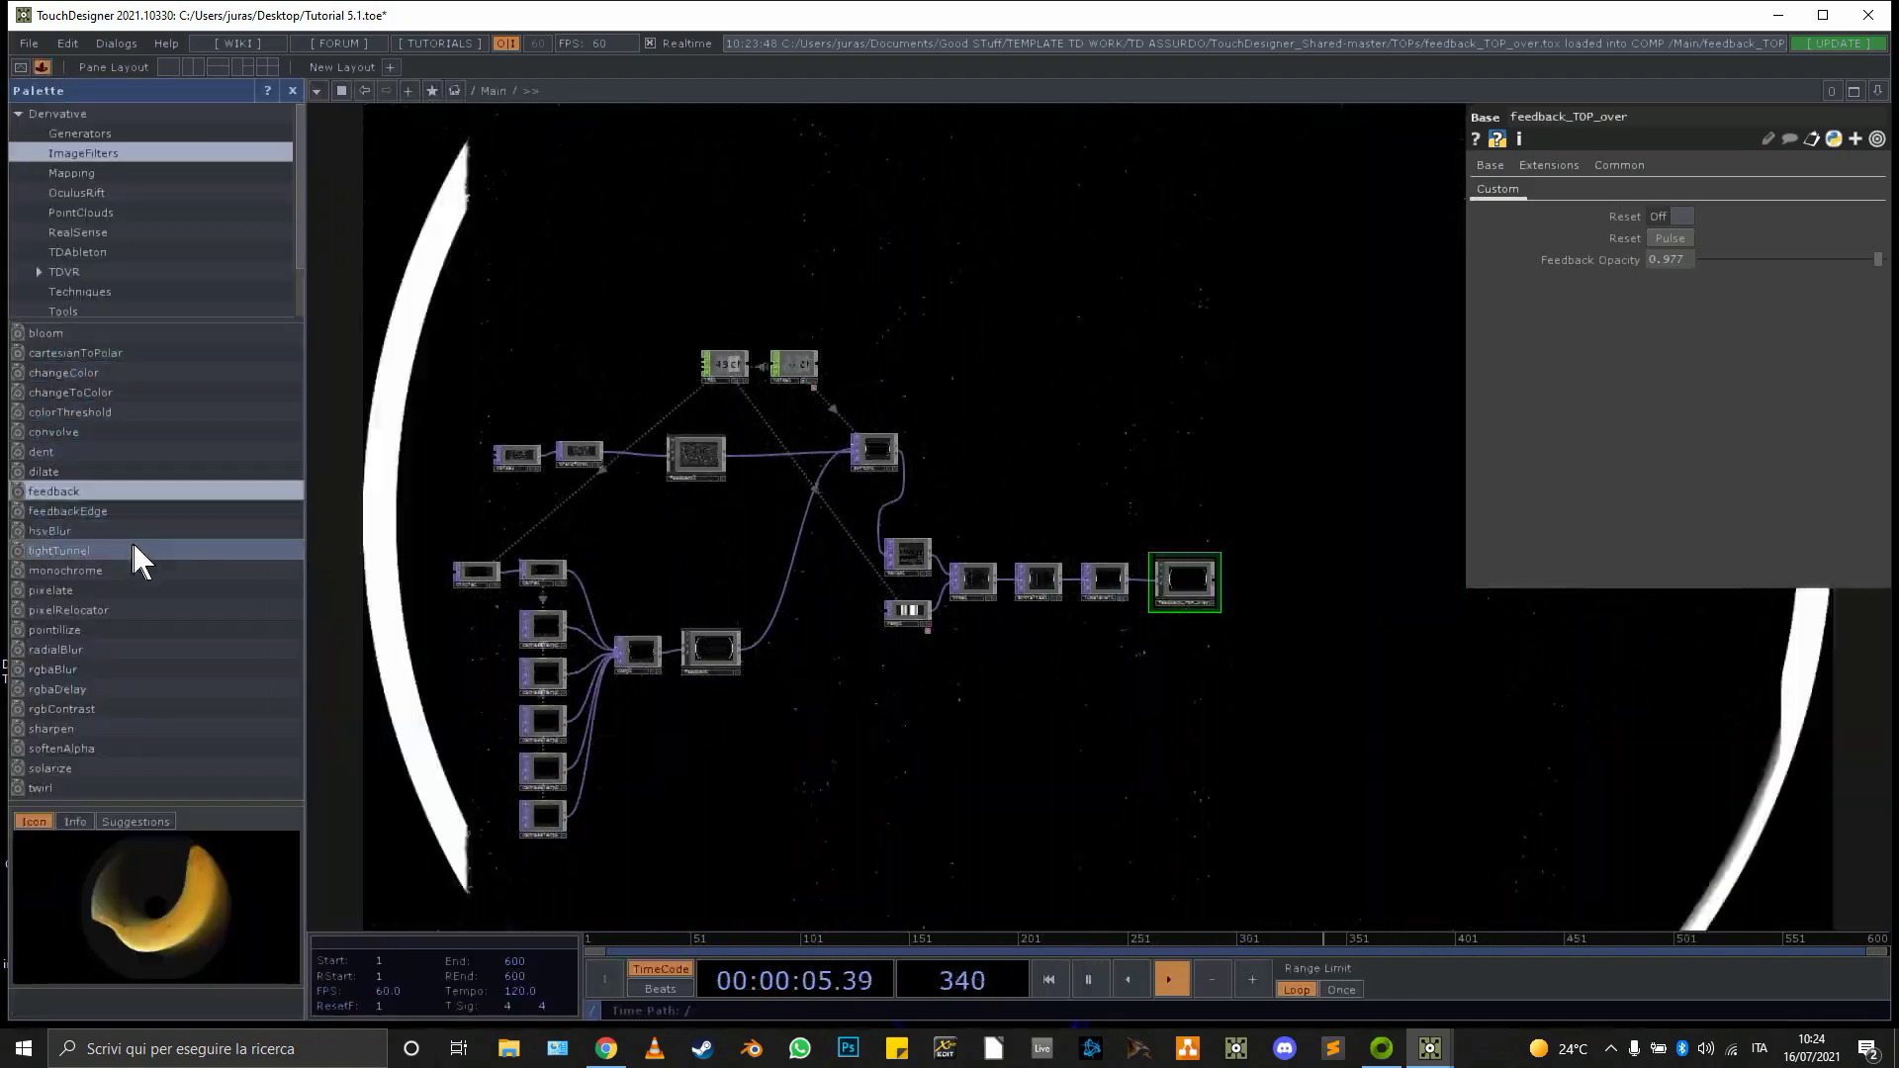
left_click_drag(135, 550, 1304, 594)
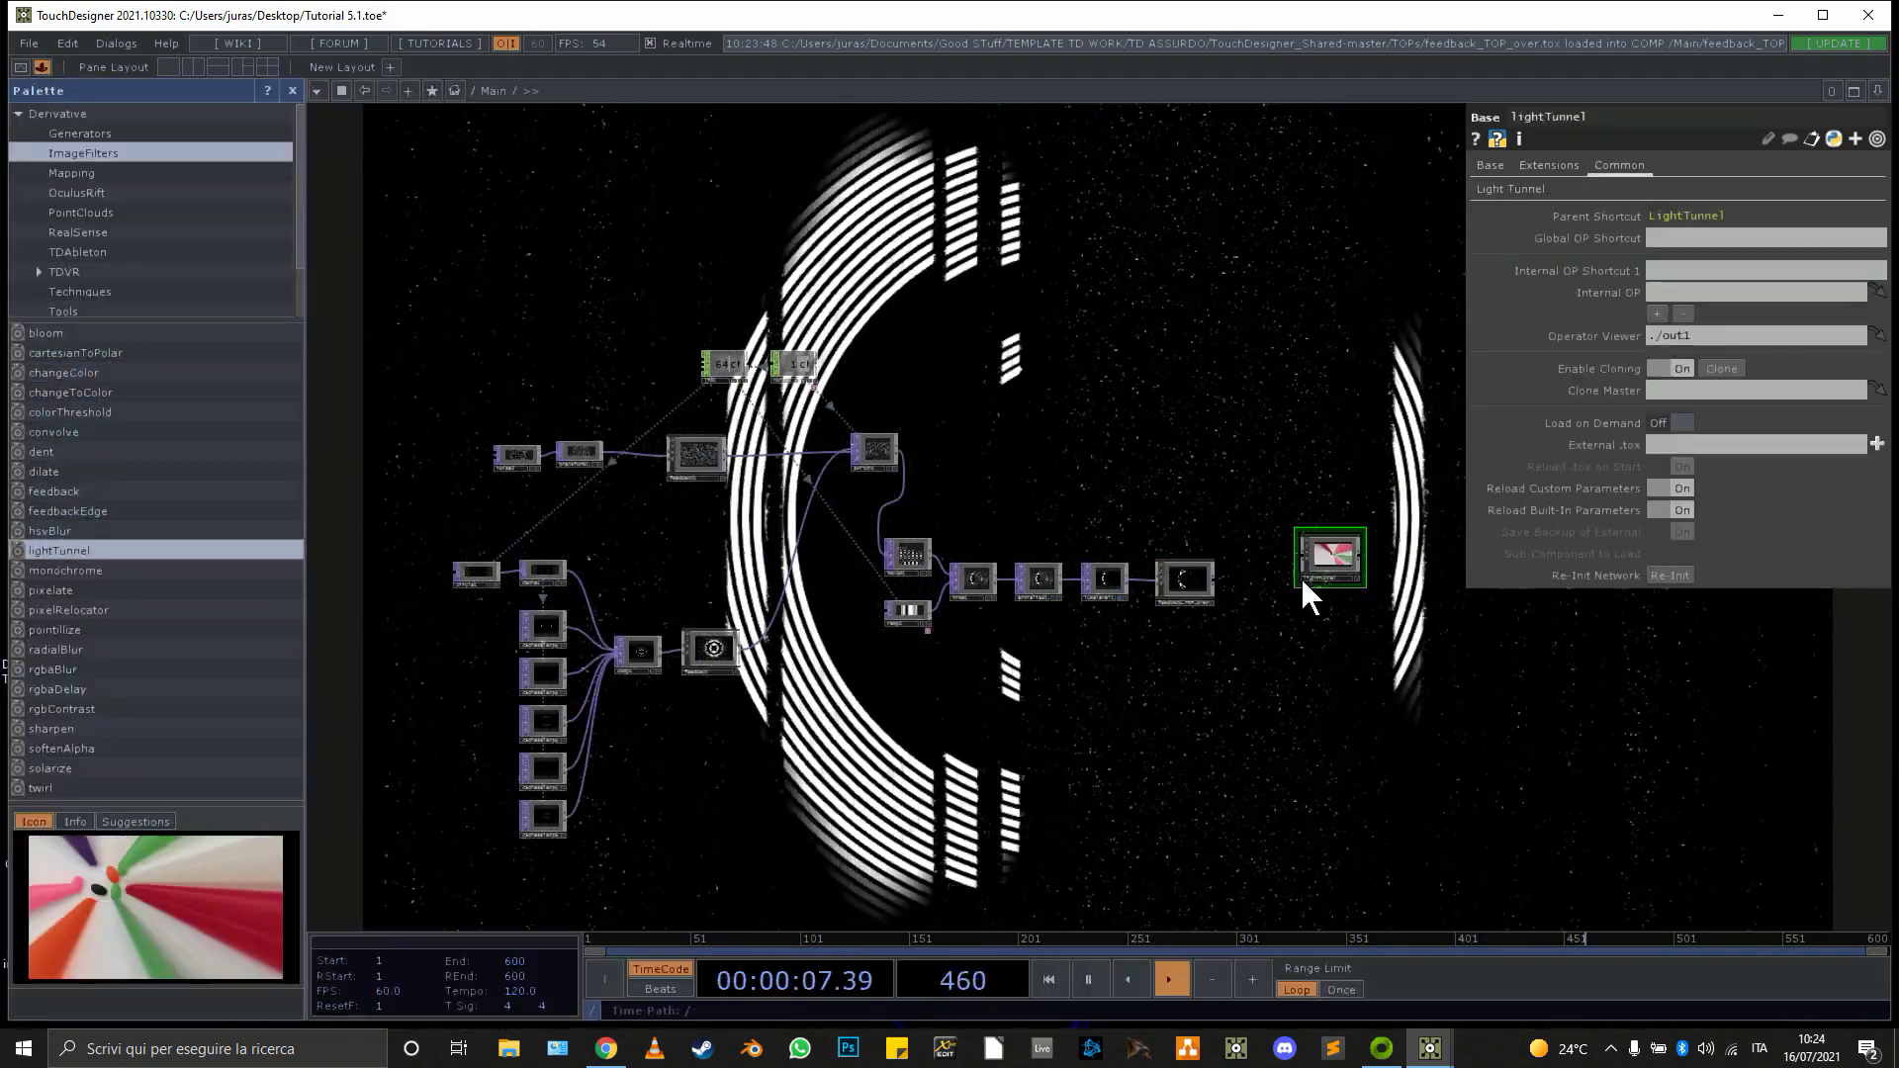
scroll(1331, 573, "up", 5)
left_click_drag(1345, 530, 1123, 596)
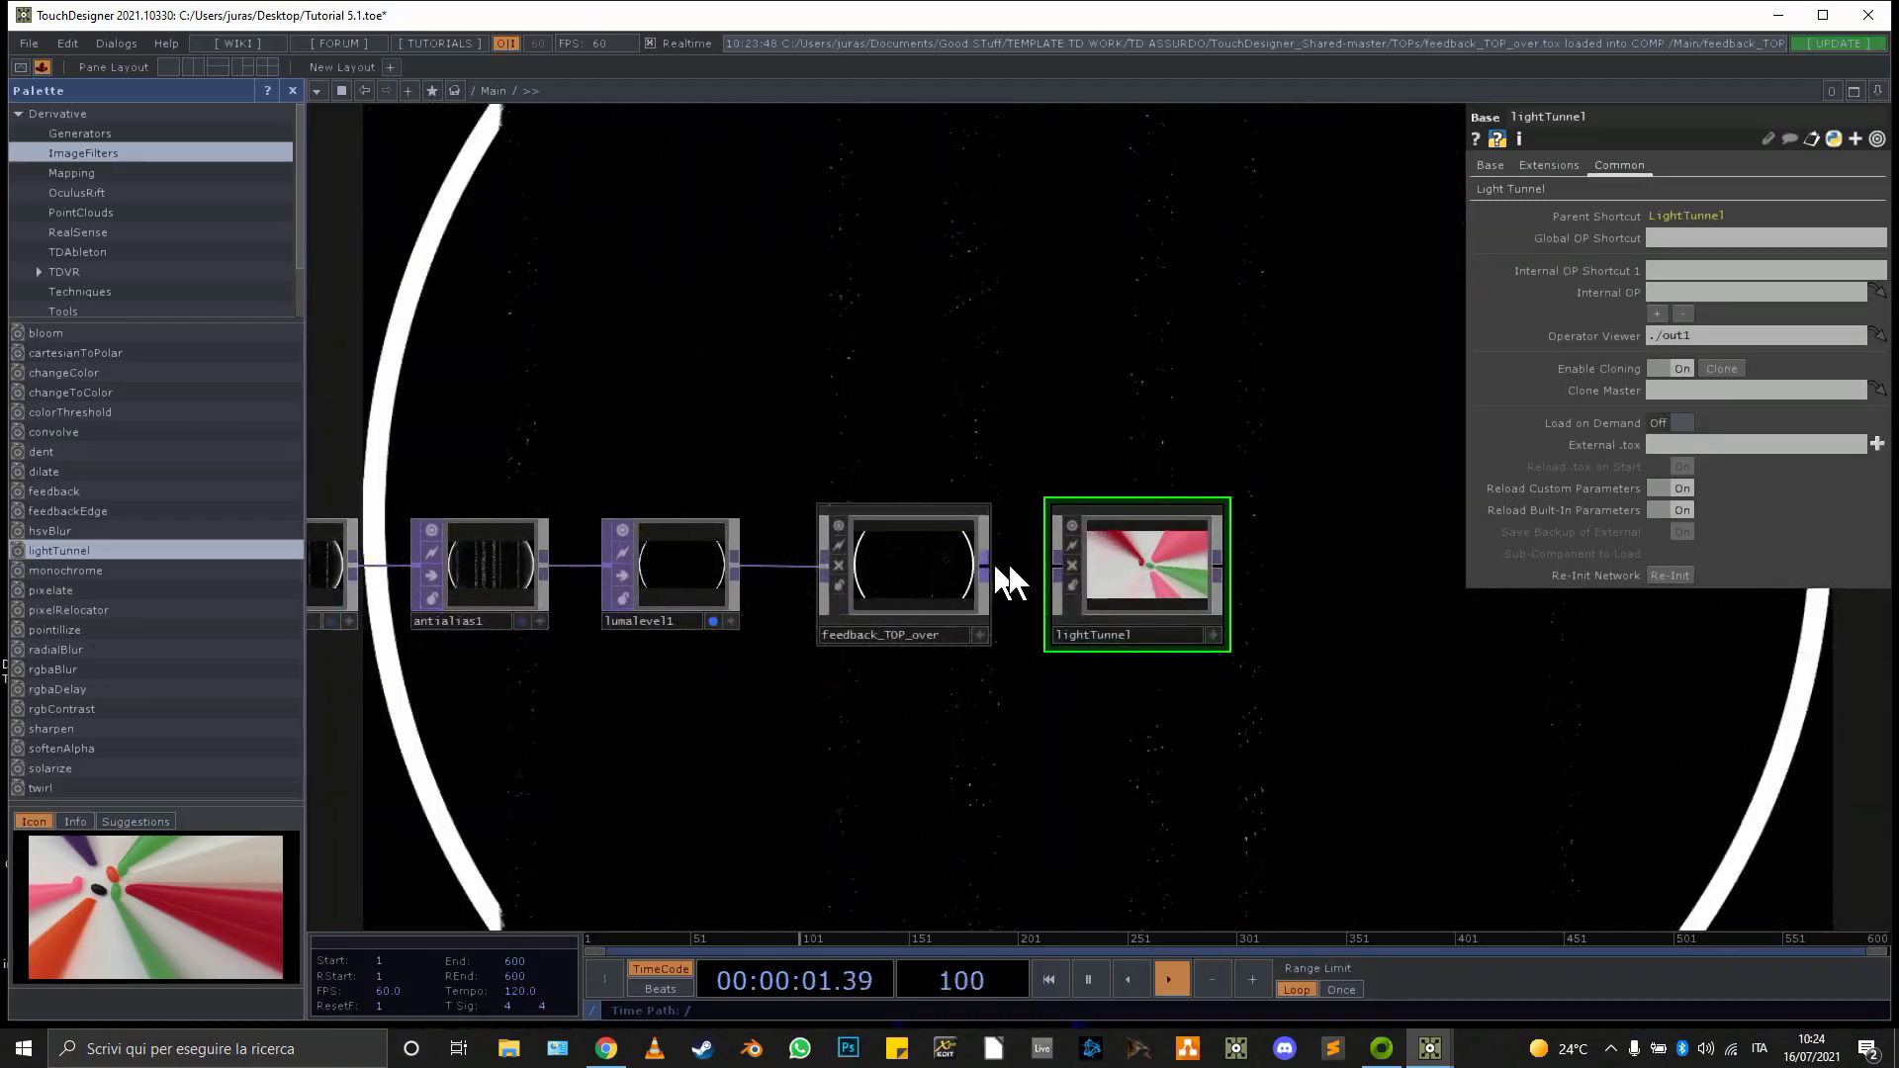
left_click_drag(989, 568, 1059, 568)
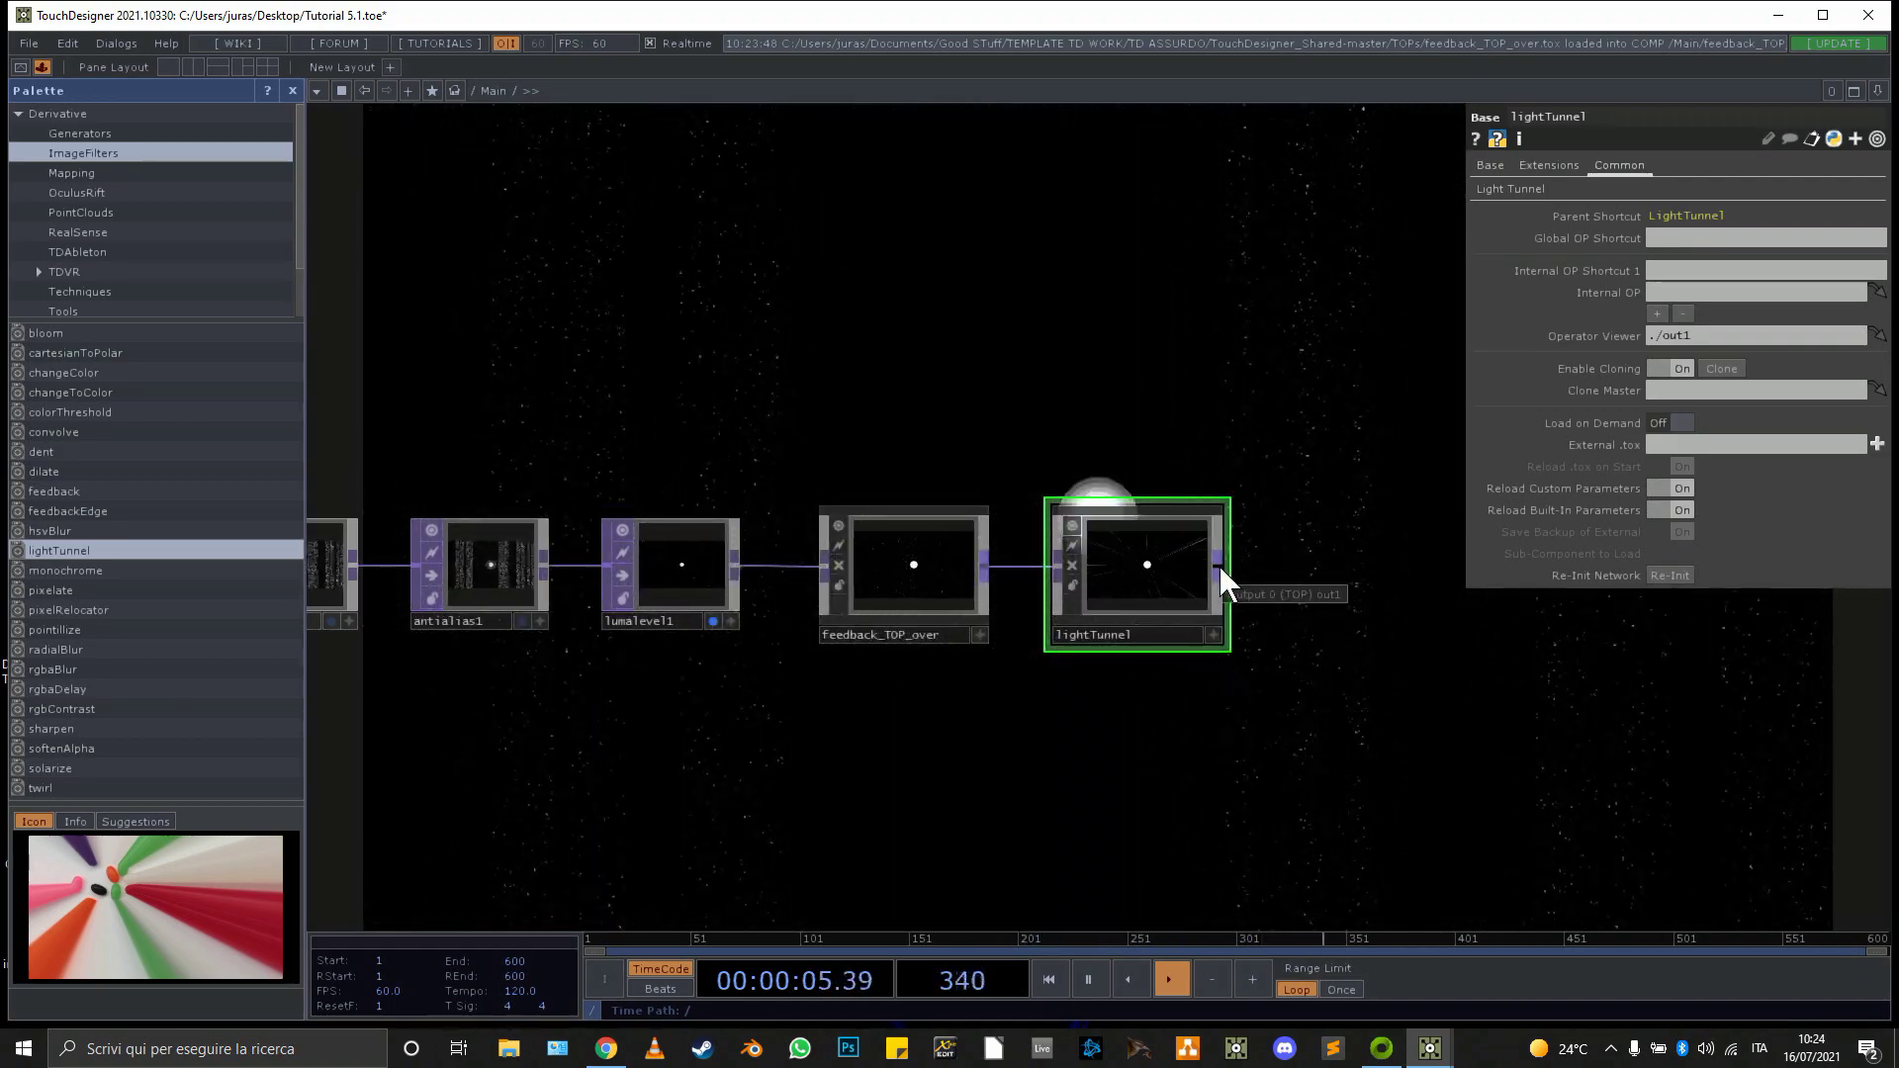
Append a Null TOP to the output of lightTunnel
right_click(1219, 565)
type("nu")
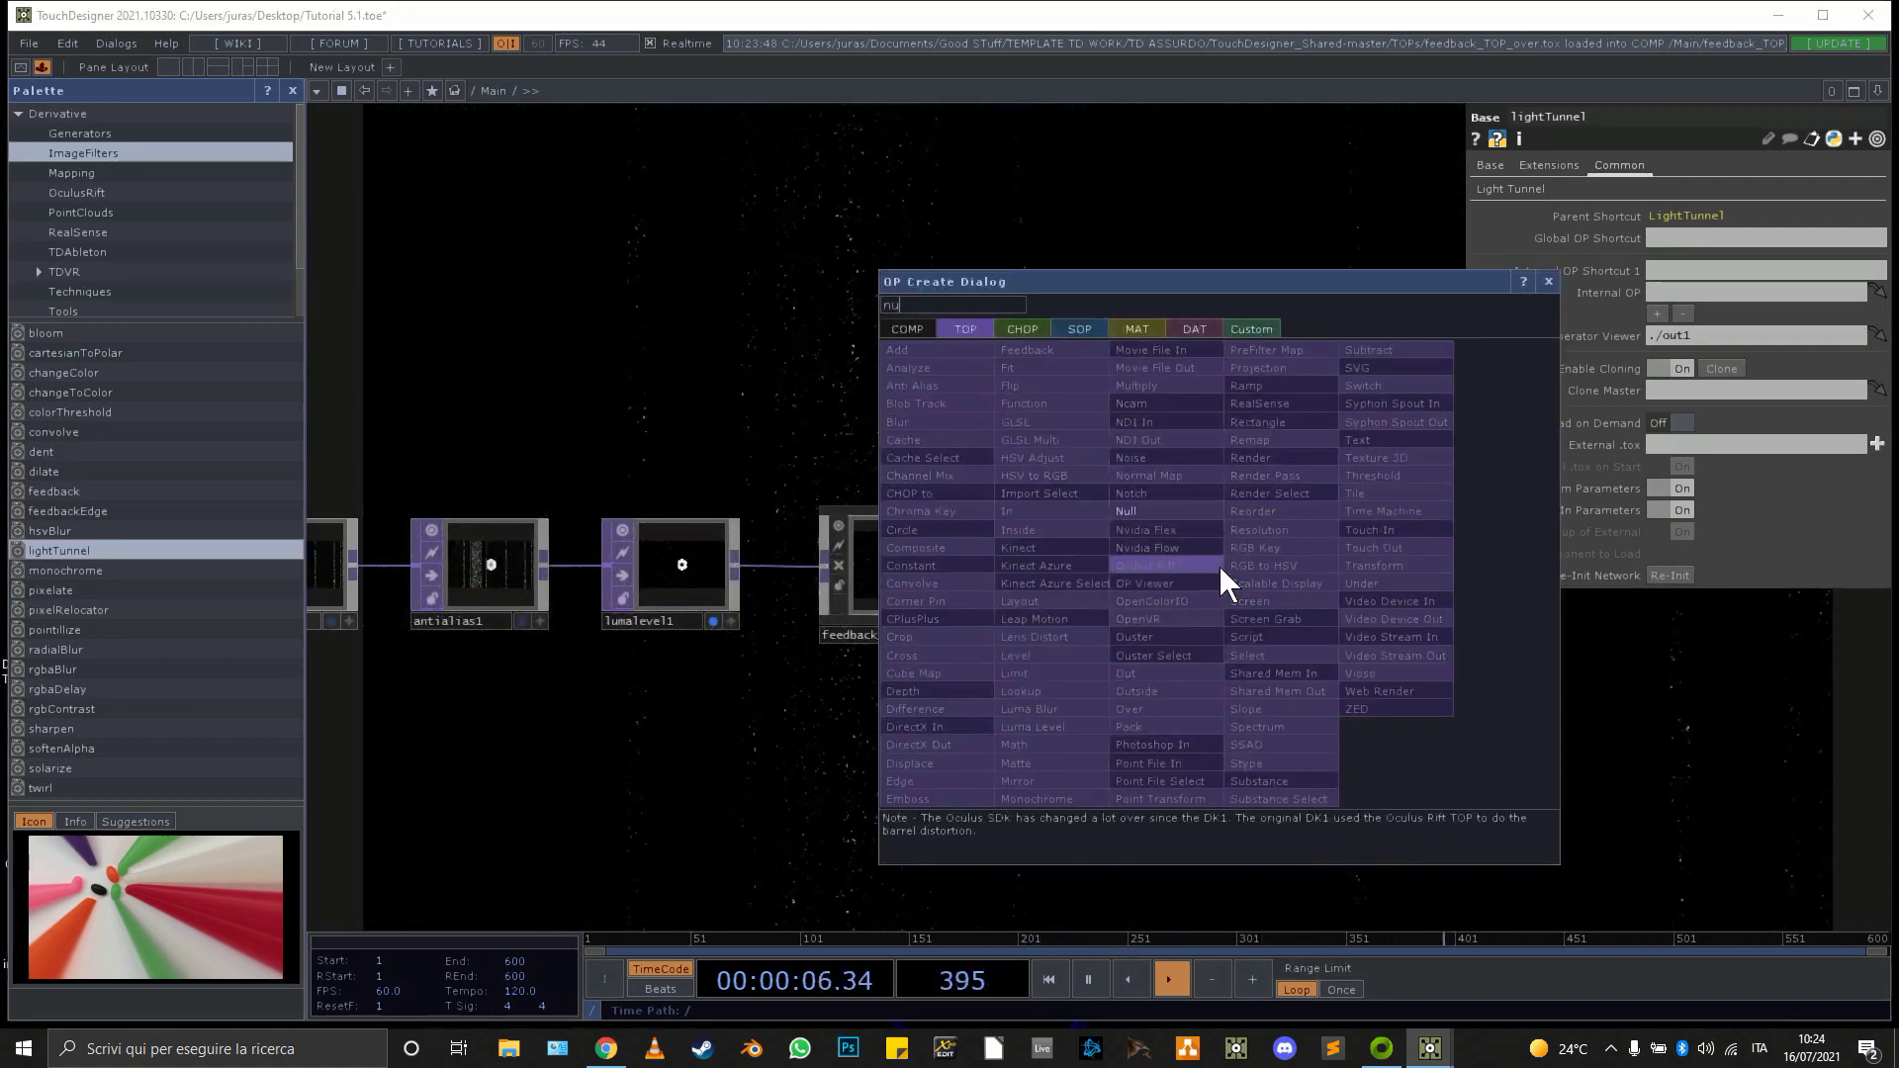
left_click(1173, 510)
left_click(1339, 570)
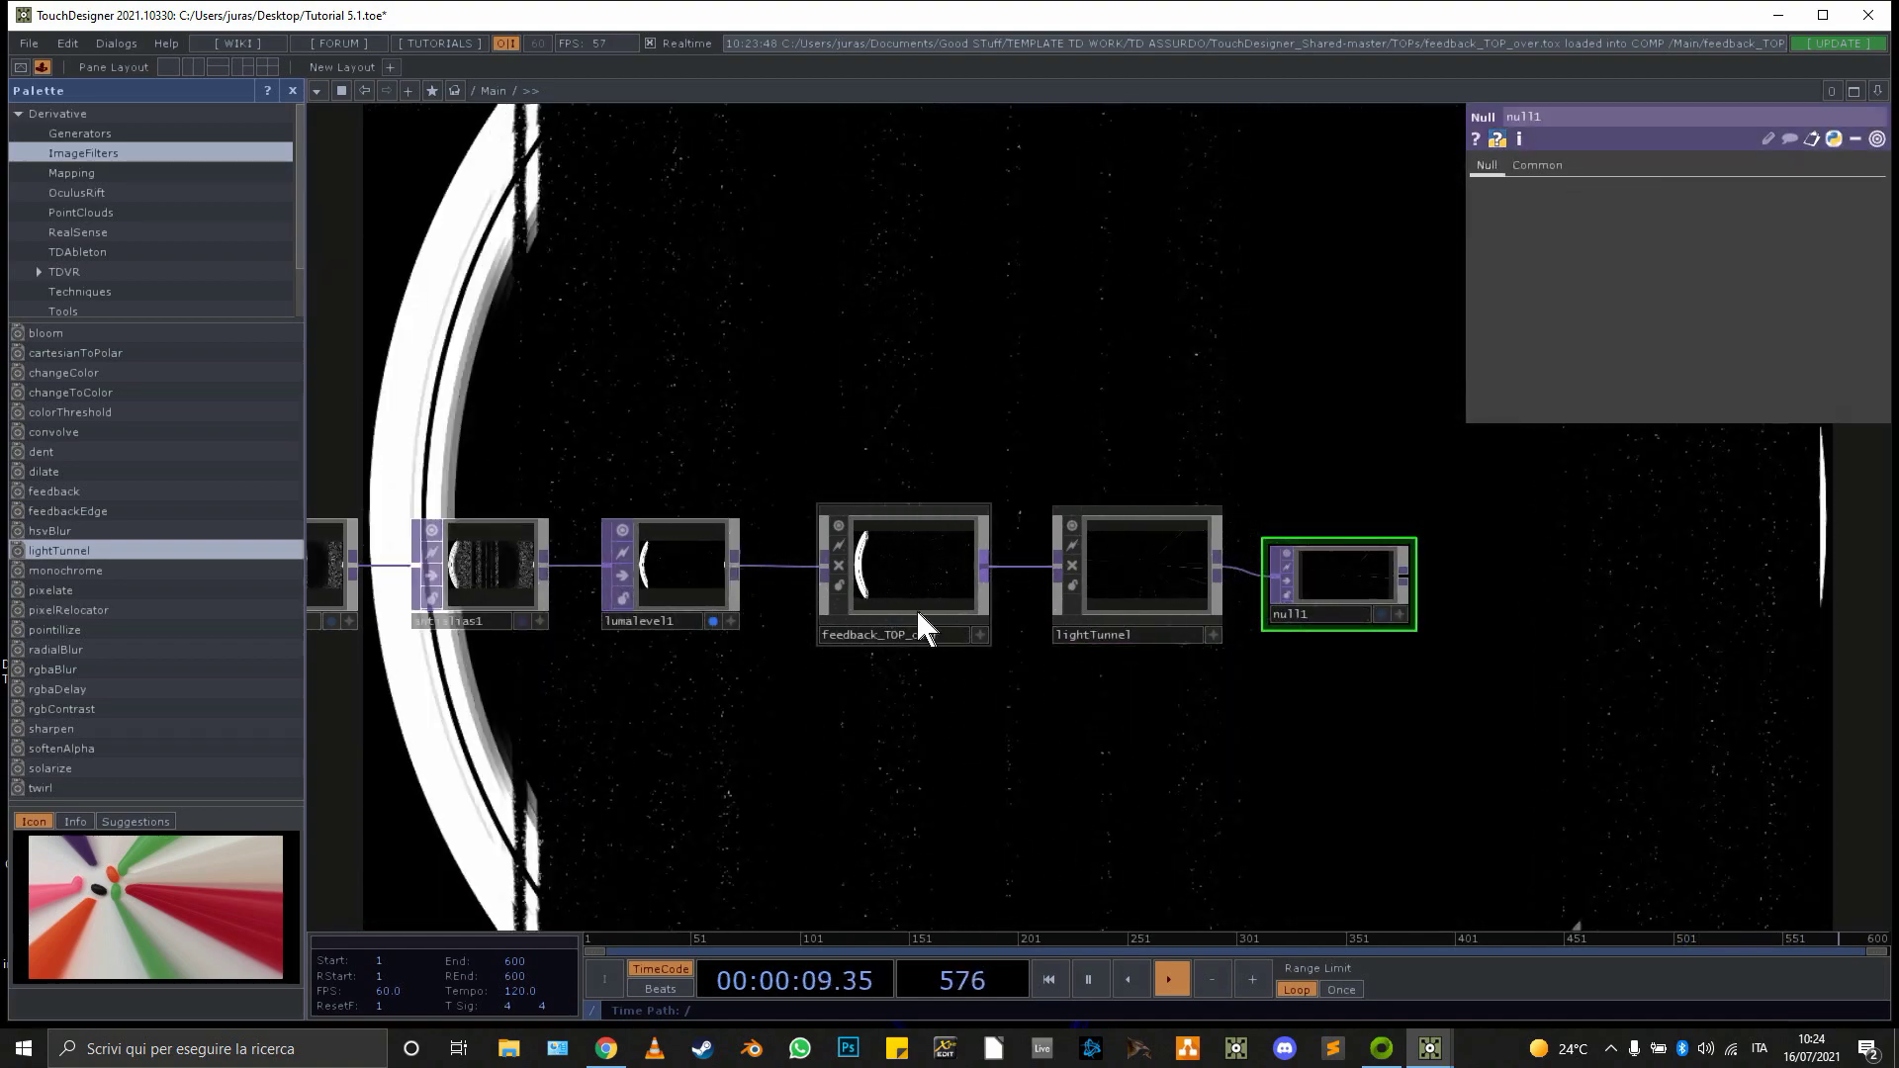
Turn off lumalevel1's display in the network background and inspect the null1 output up close
left_click(712, 621)
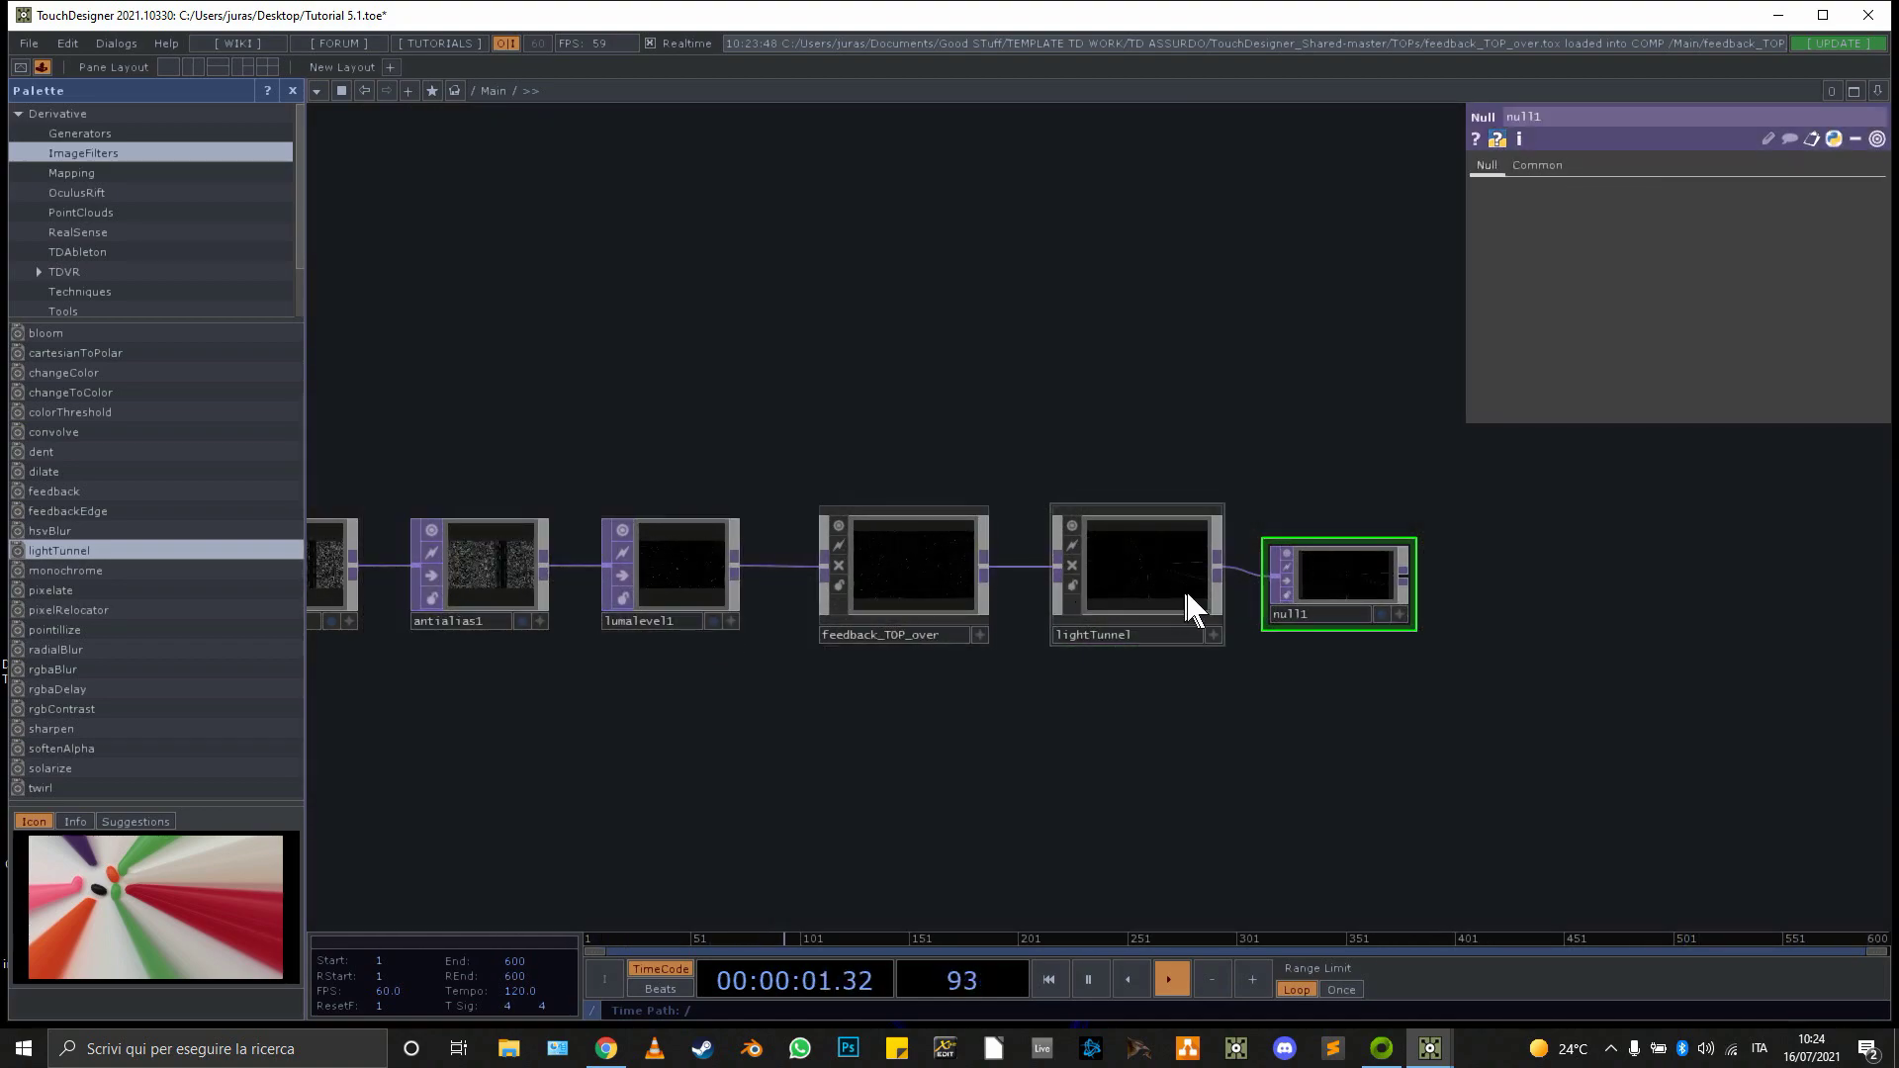
scroll(1330, 574, "up", 10)
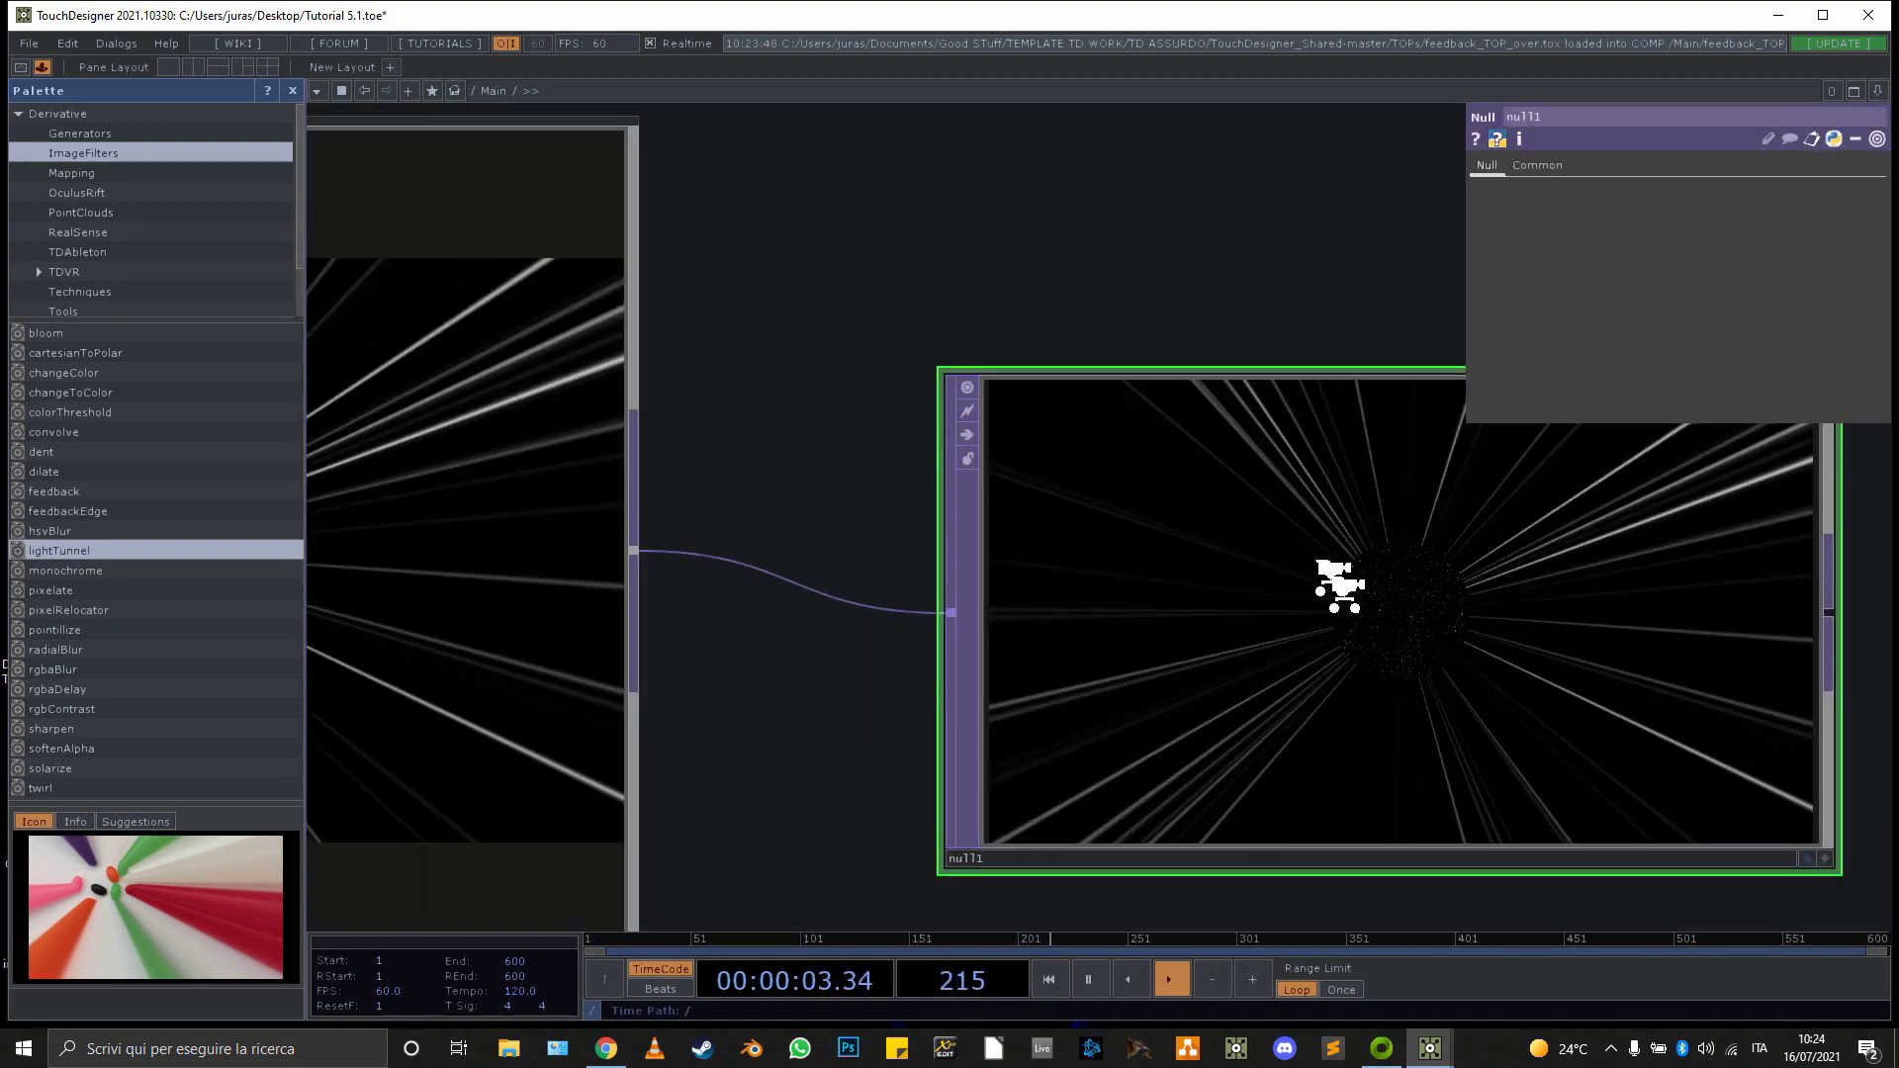
Display null1's output as the network background and close the component palette
scroll(1326, 584, "down", 10)
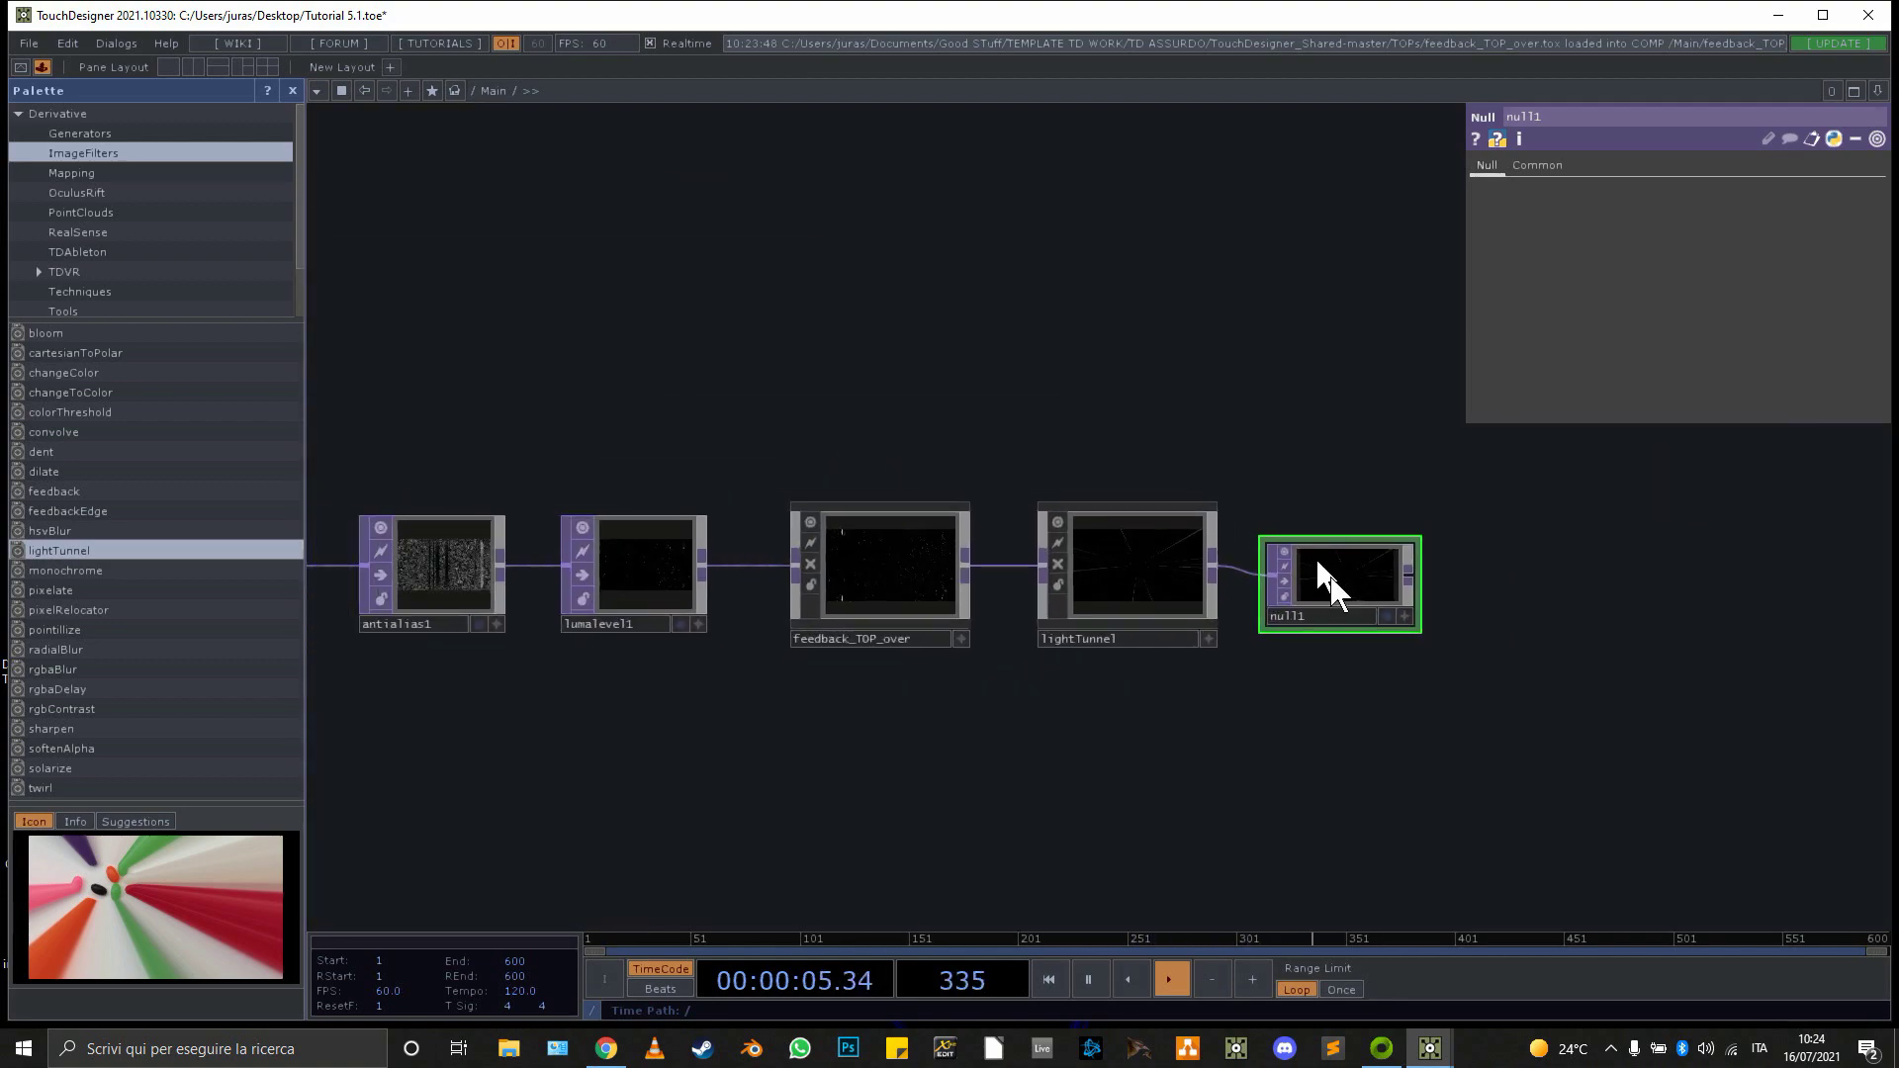
left_click(1387, 614)
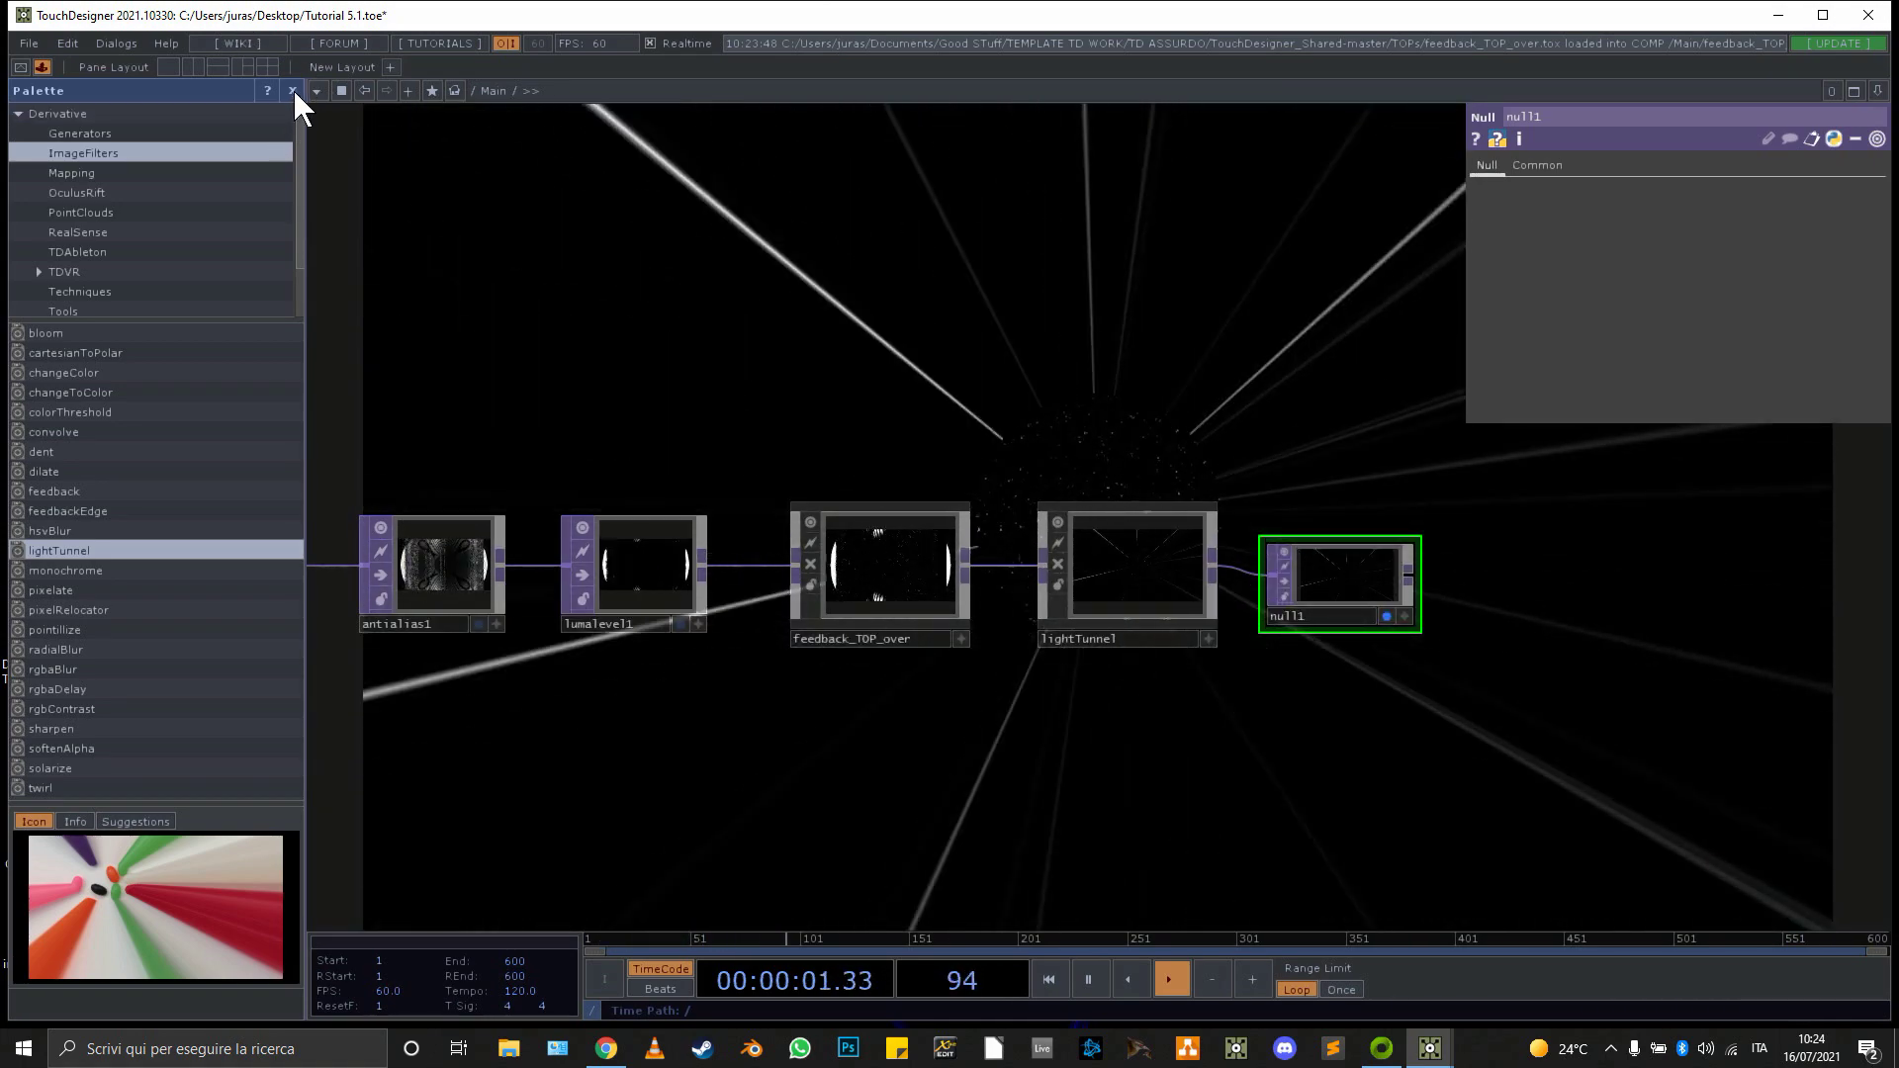
left_click_drag(547, 310, 1068, 572)
scroll(1104, 581, "down", 5)
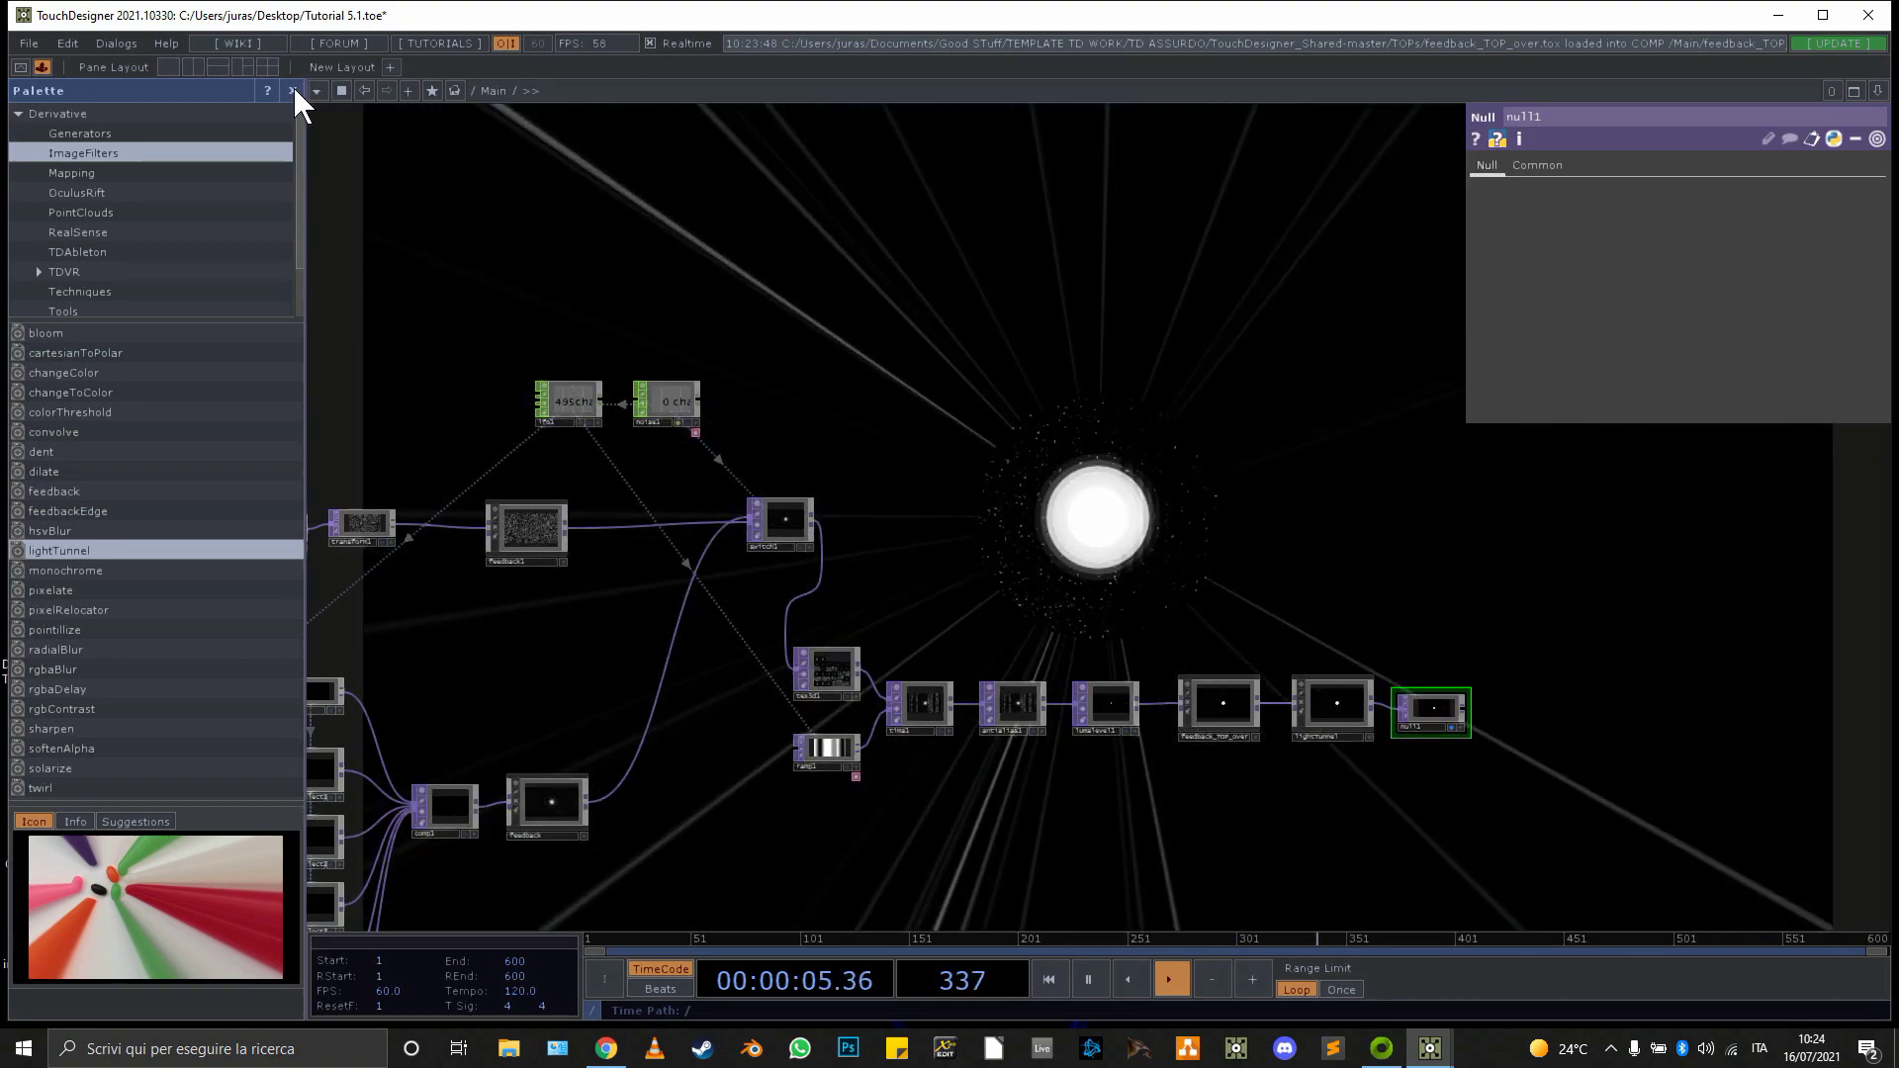
left_click(293, 89)
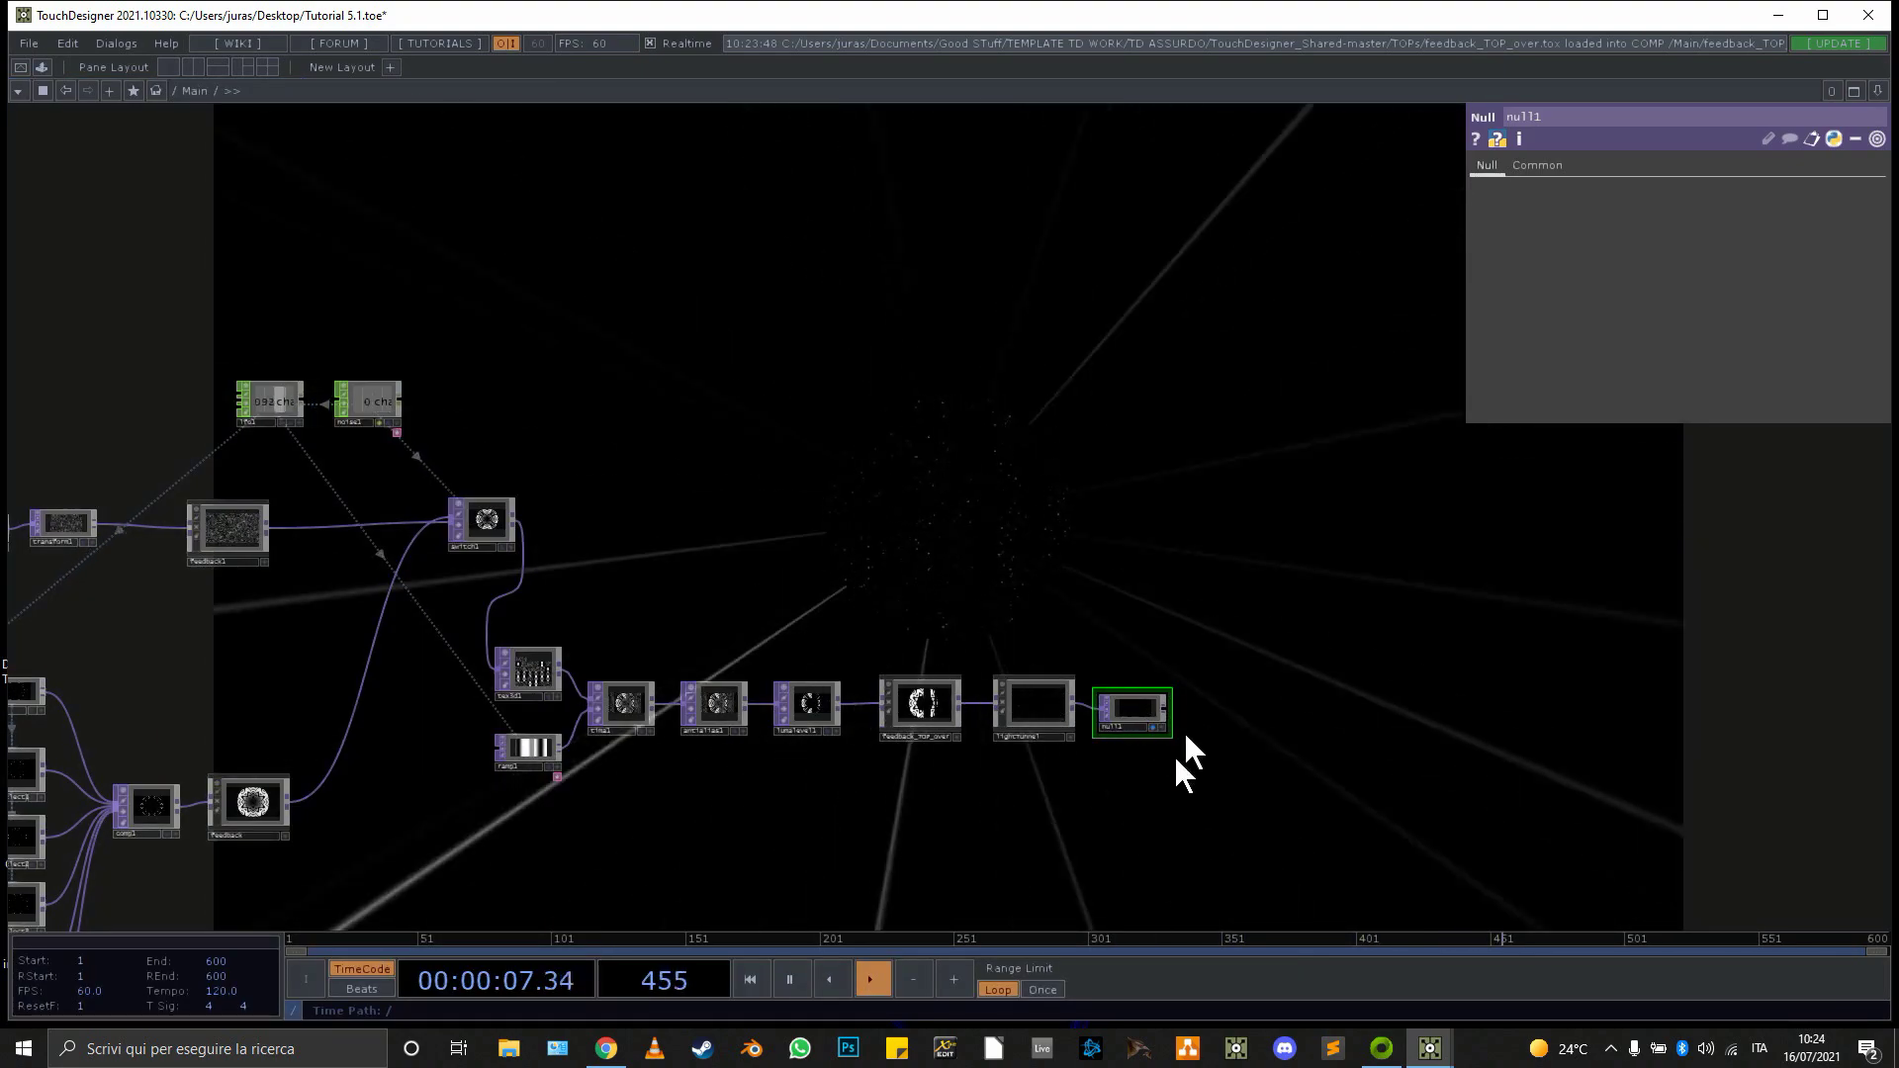
View lfo1 in its own window and reference its chan1 channel in lightTunnel's Radius parameter
left_click(1027, 704)
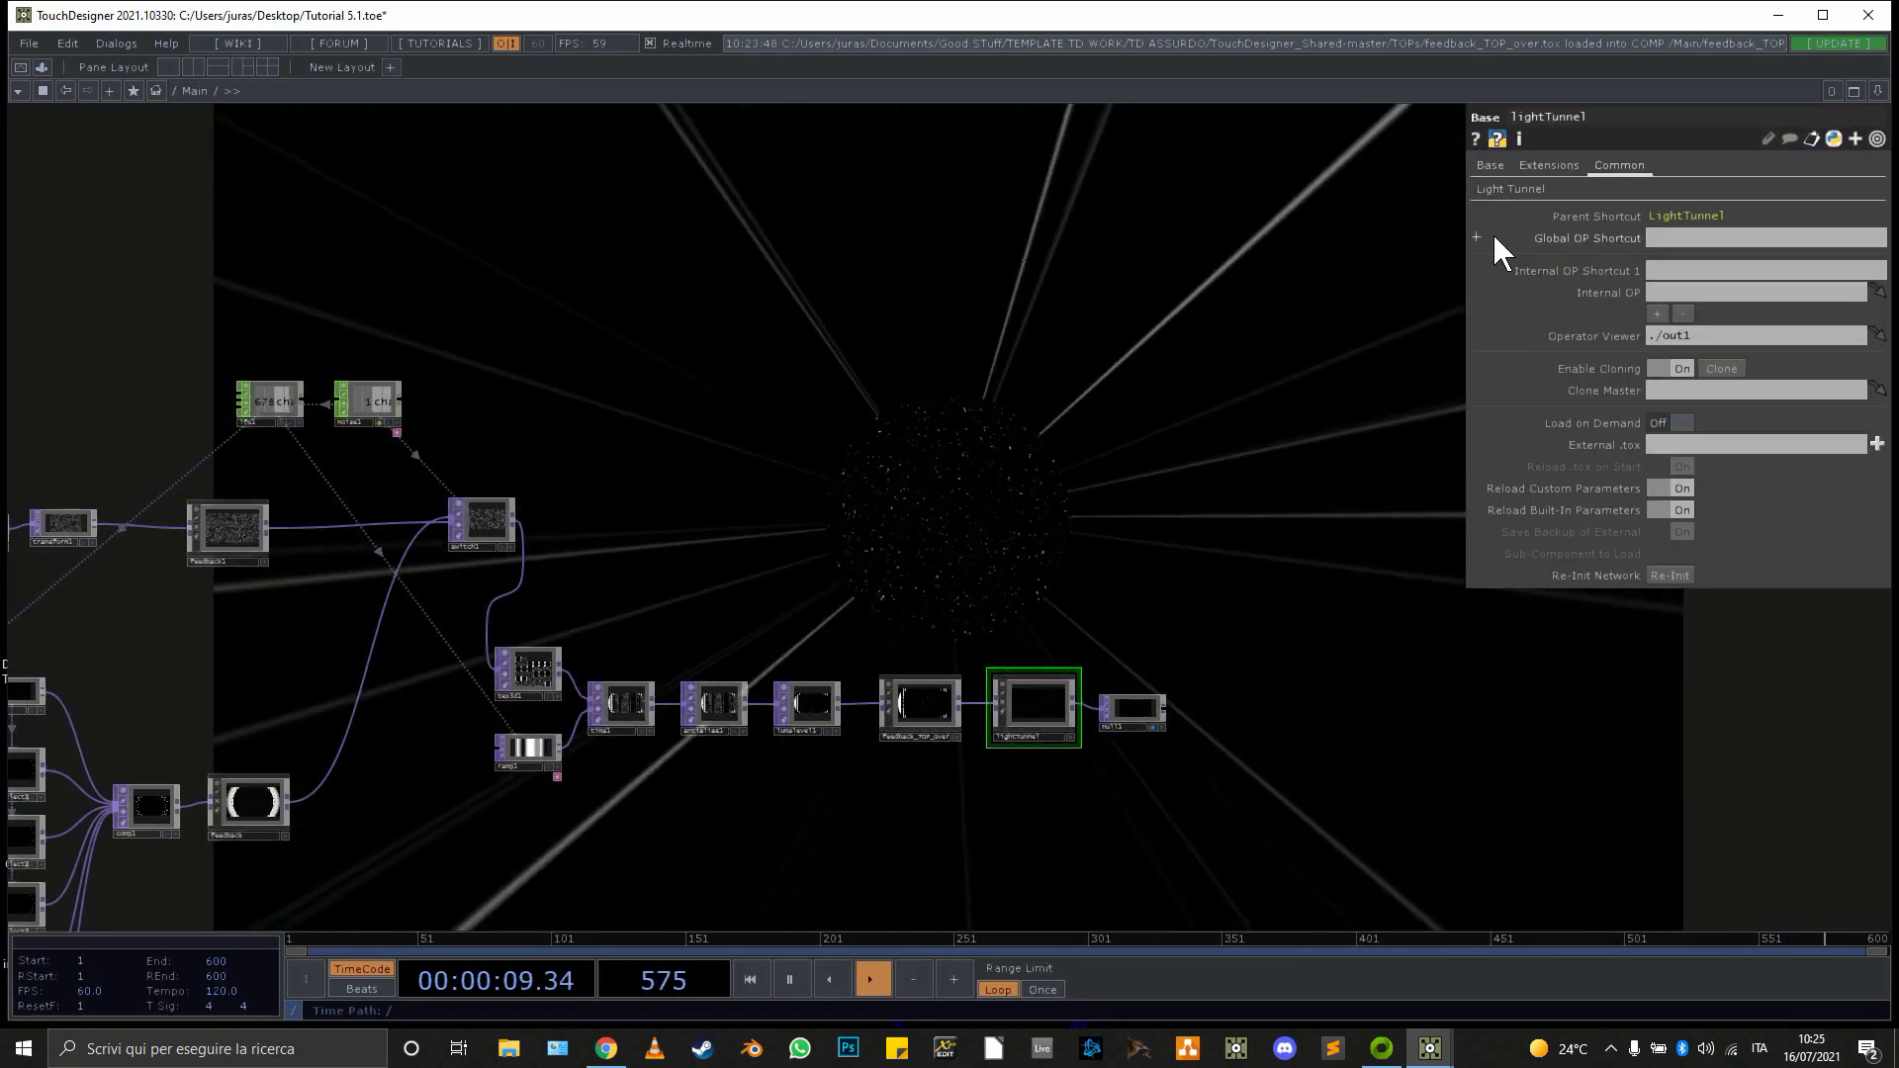
left_click(1519, 187)
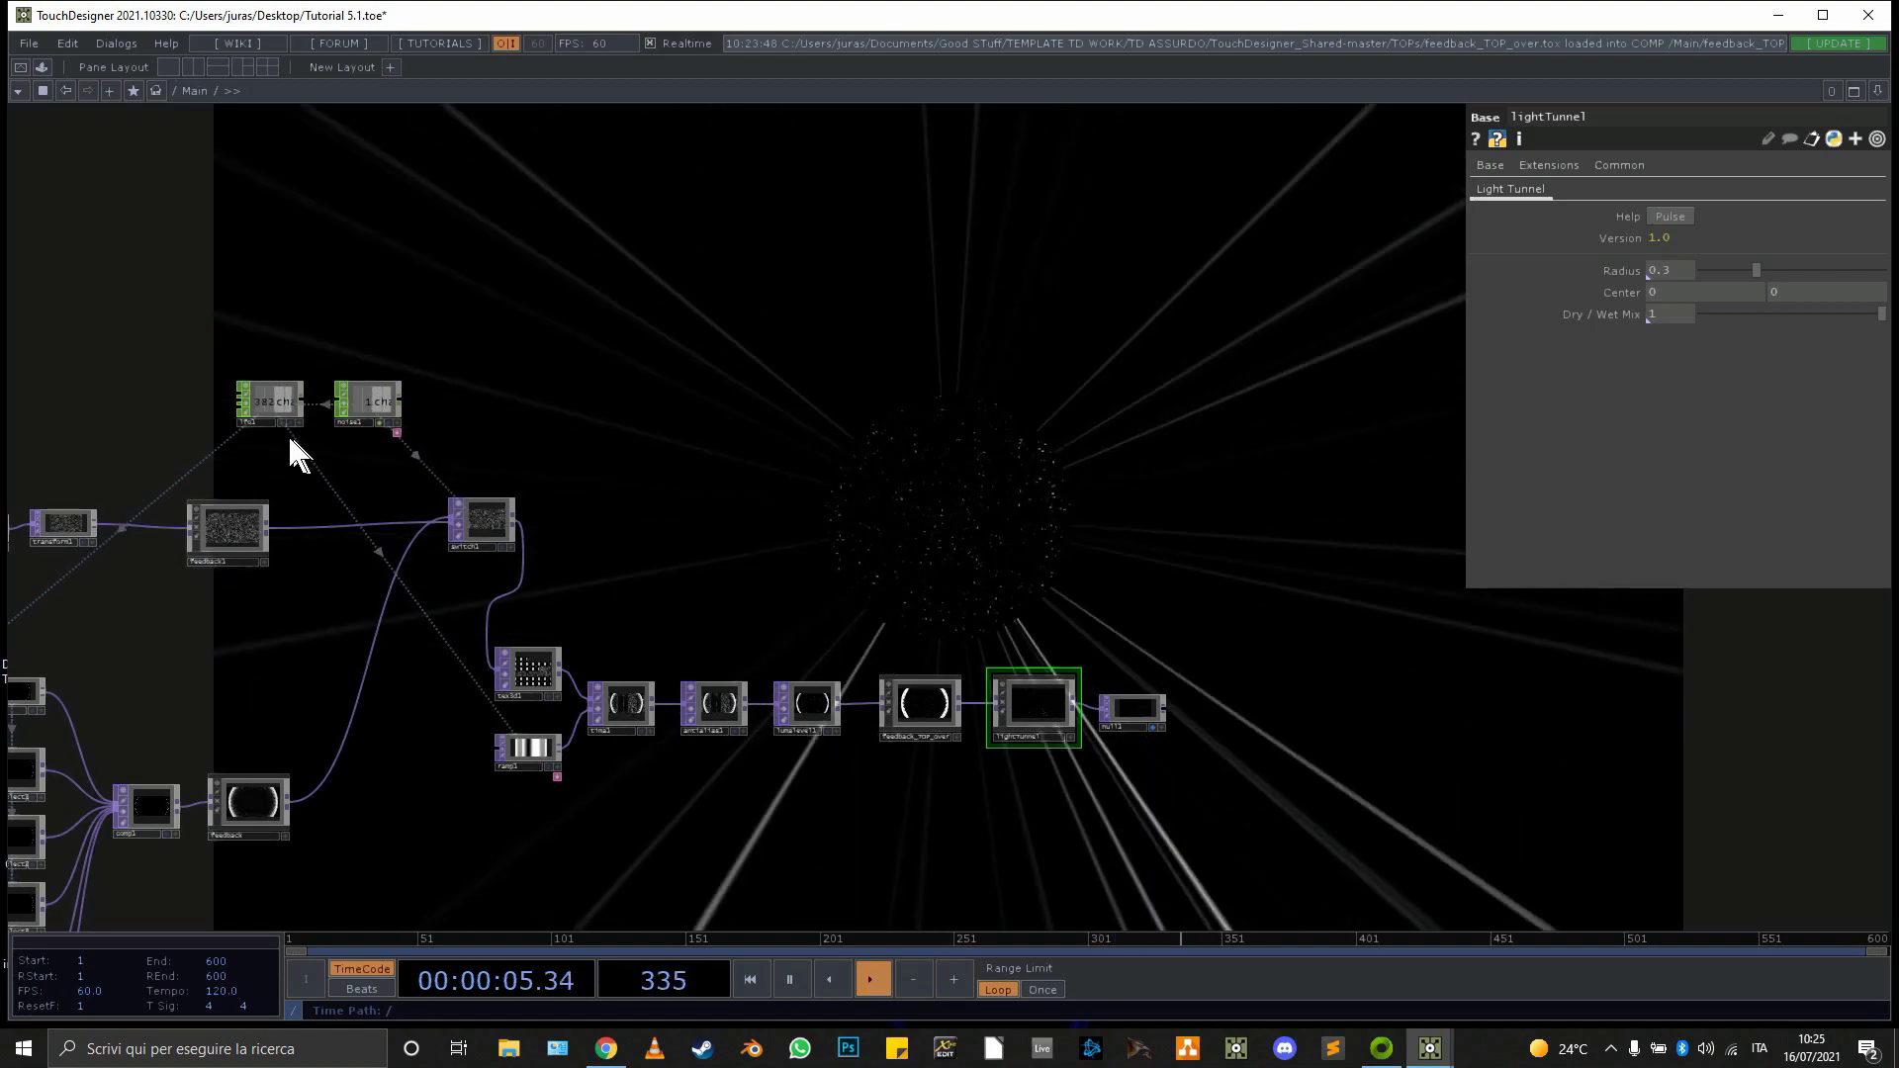
right_click(269, 396)
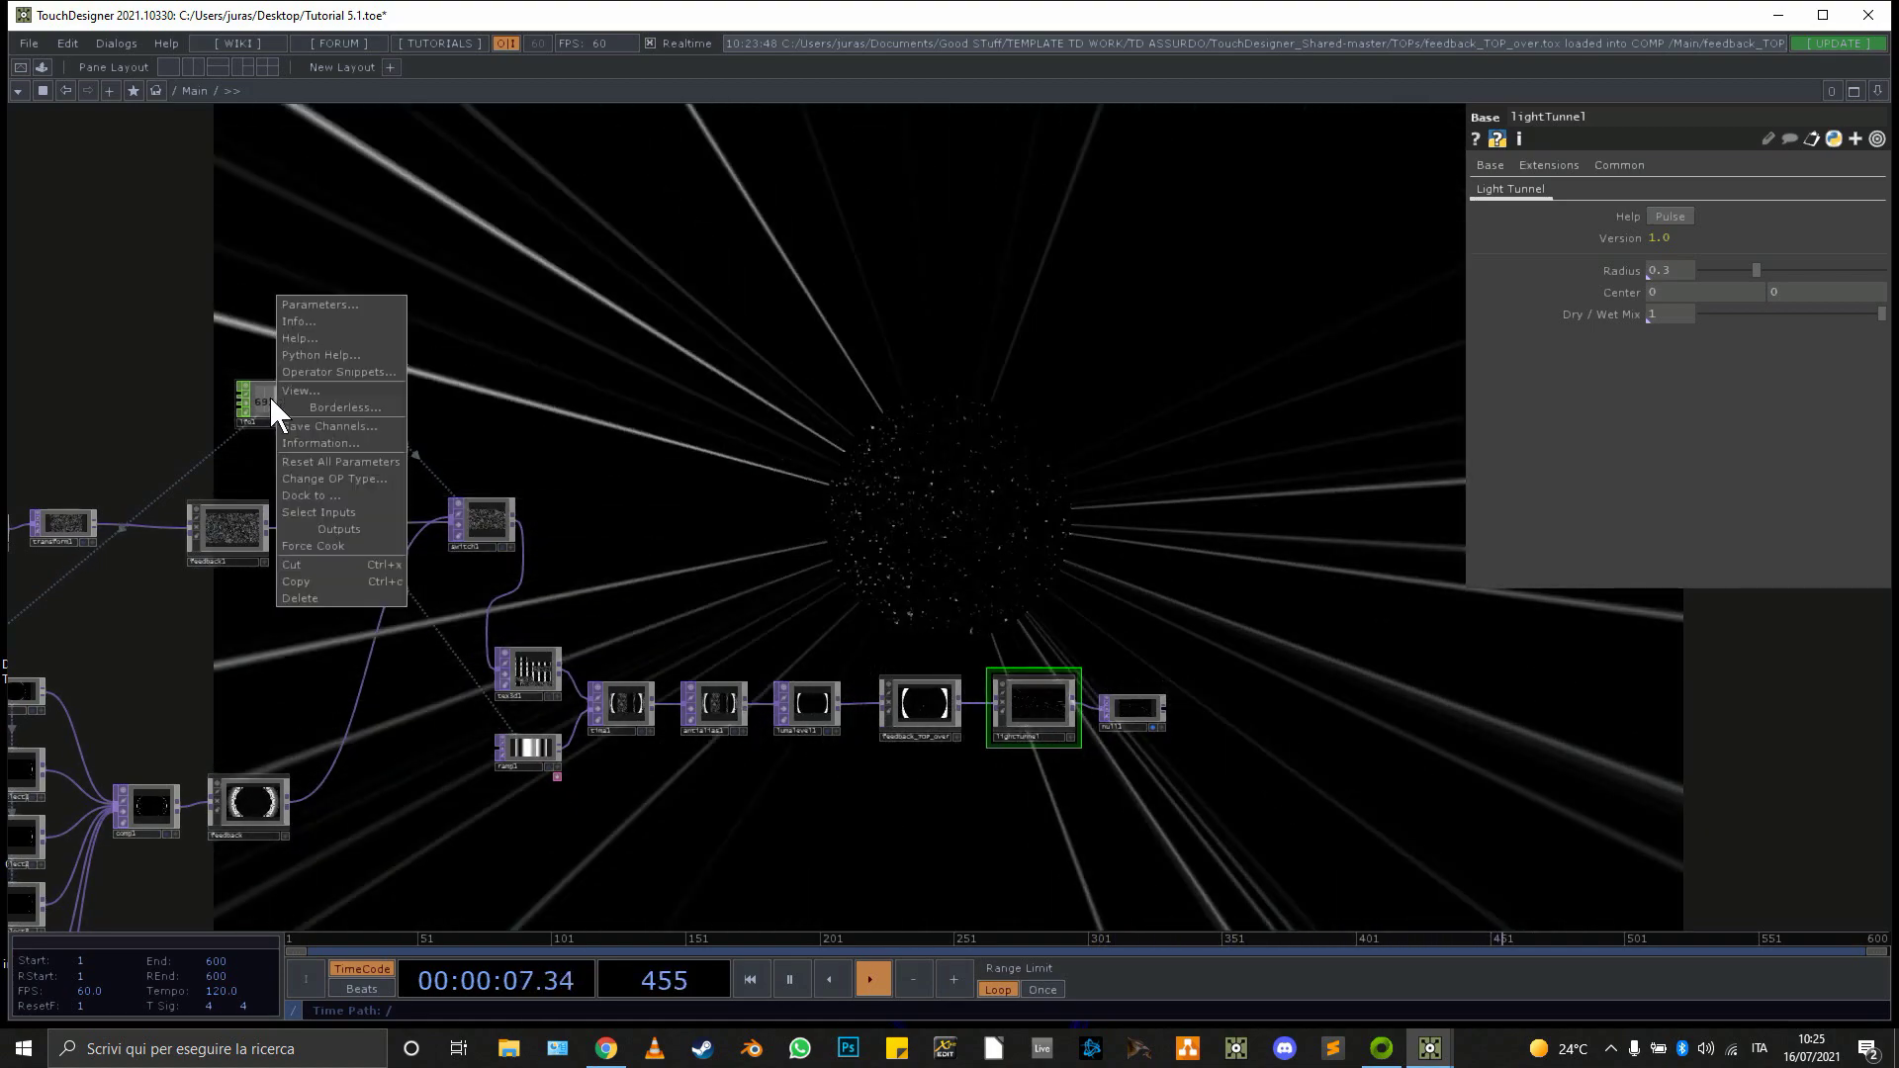
left_click(293, 390)
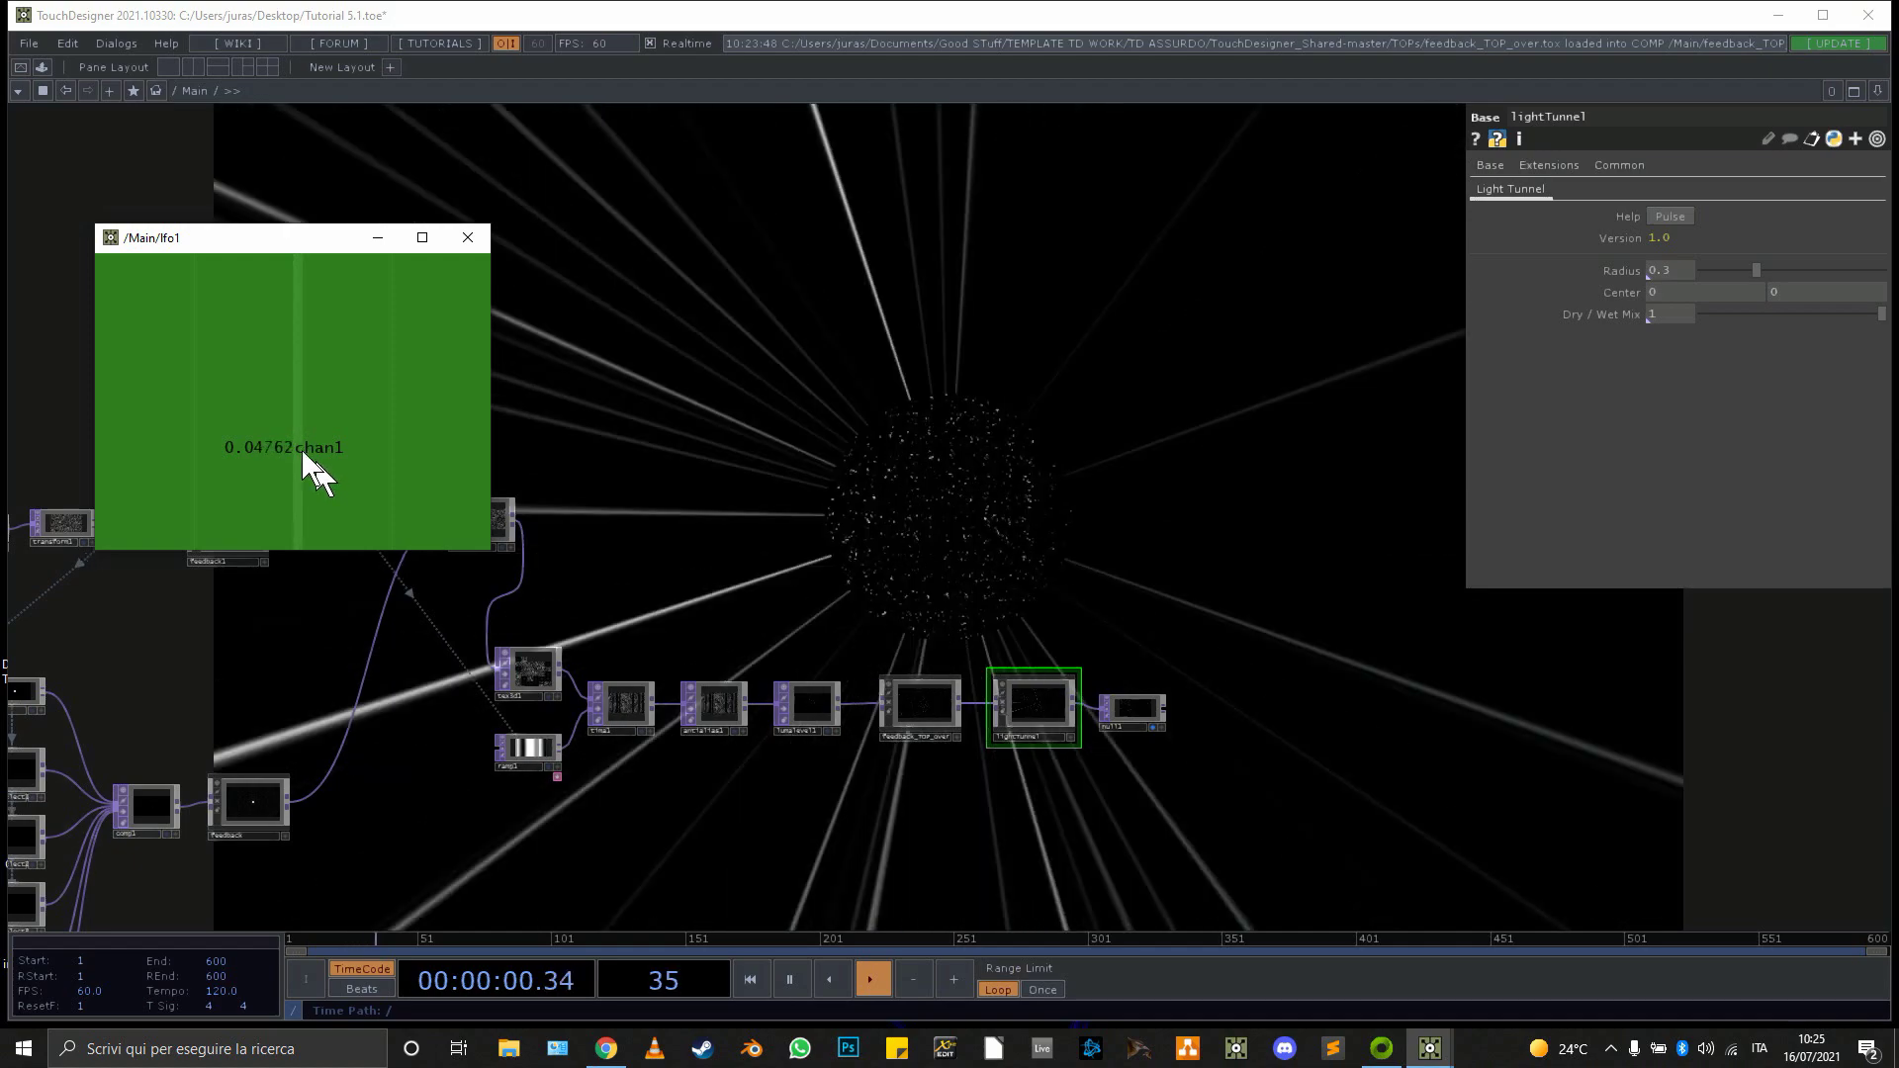
left_click_drag(254, 441, 1670, 269)
left_click(1680, 257)
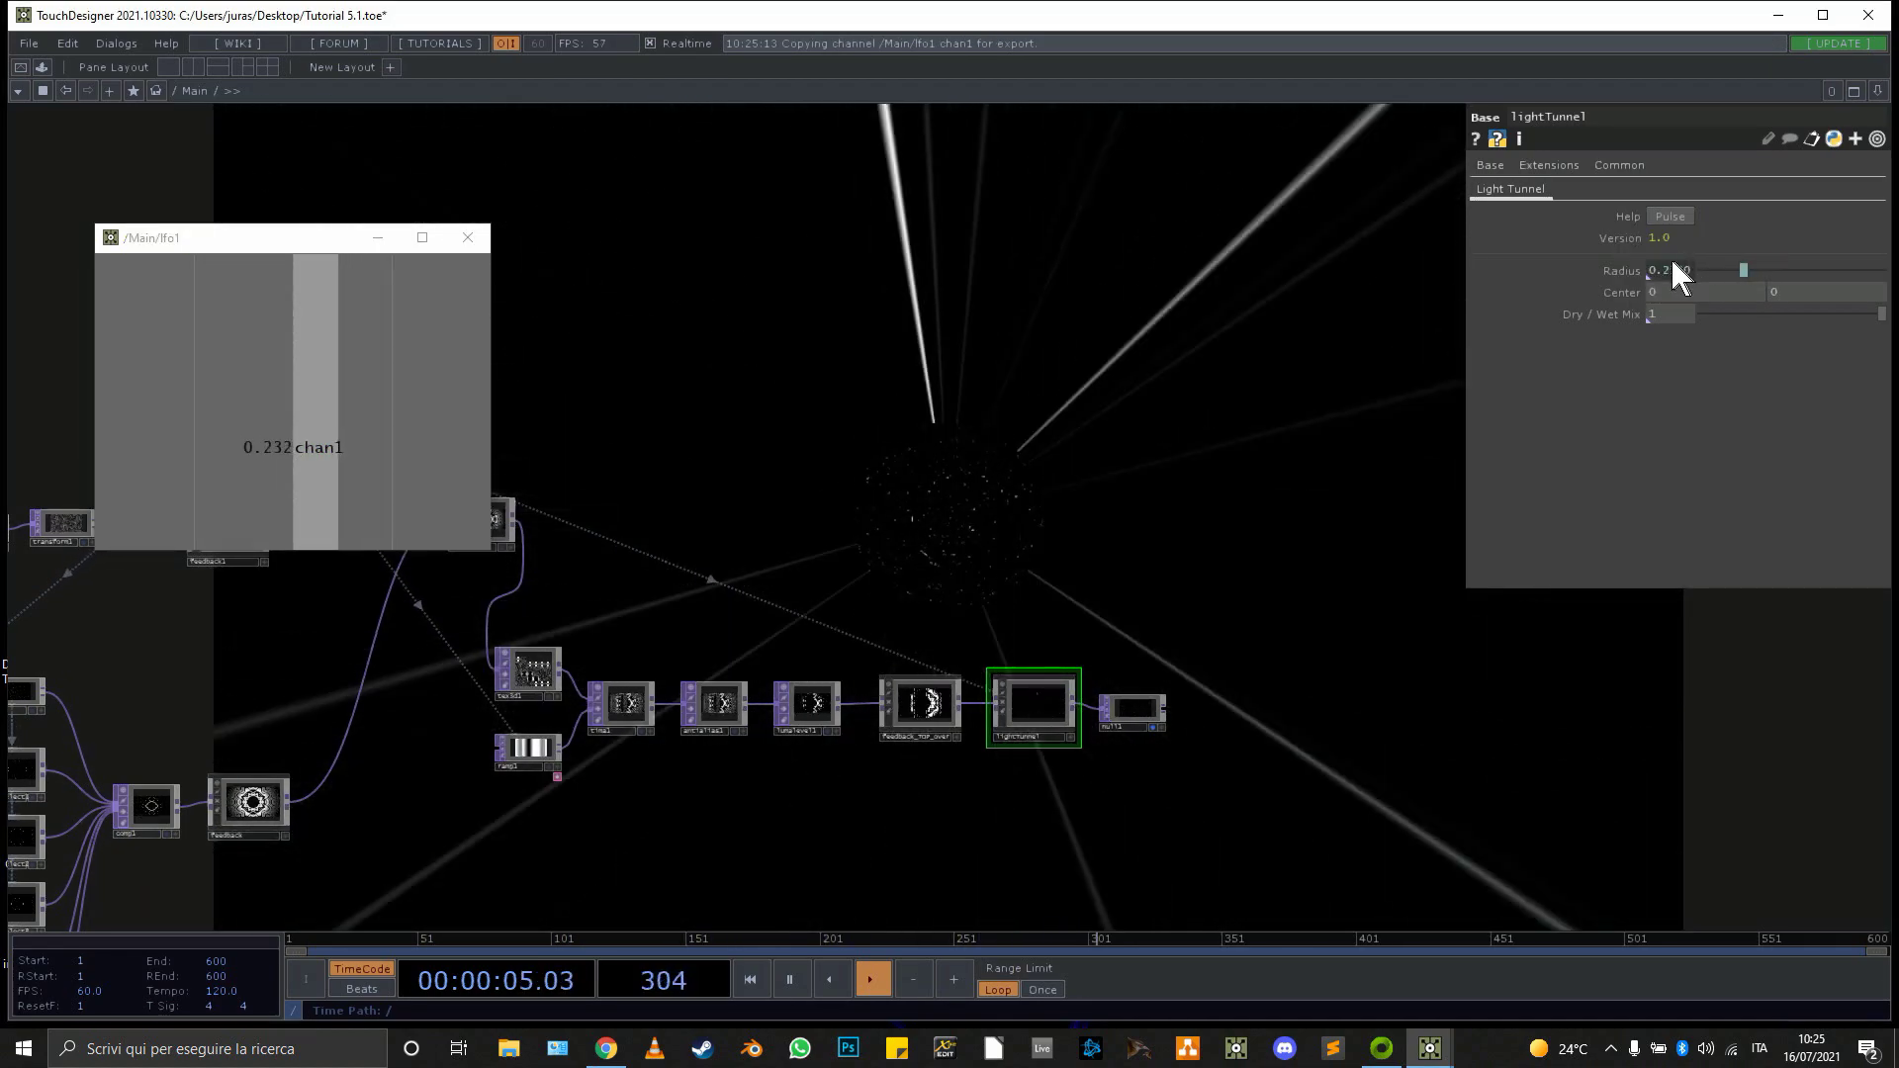
Multiply lightTunnel's Radius expression by 1.6, making it op('lfo1')['chan1']*1.6
left_click(1613, 267)
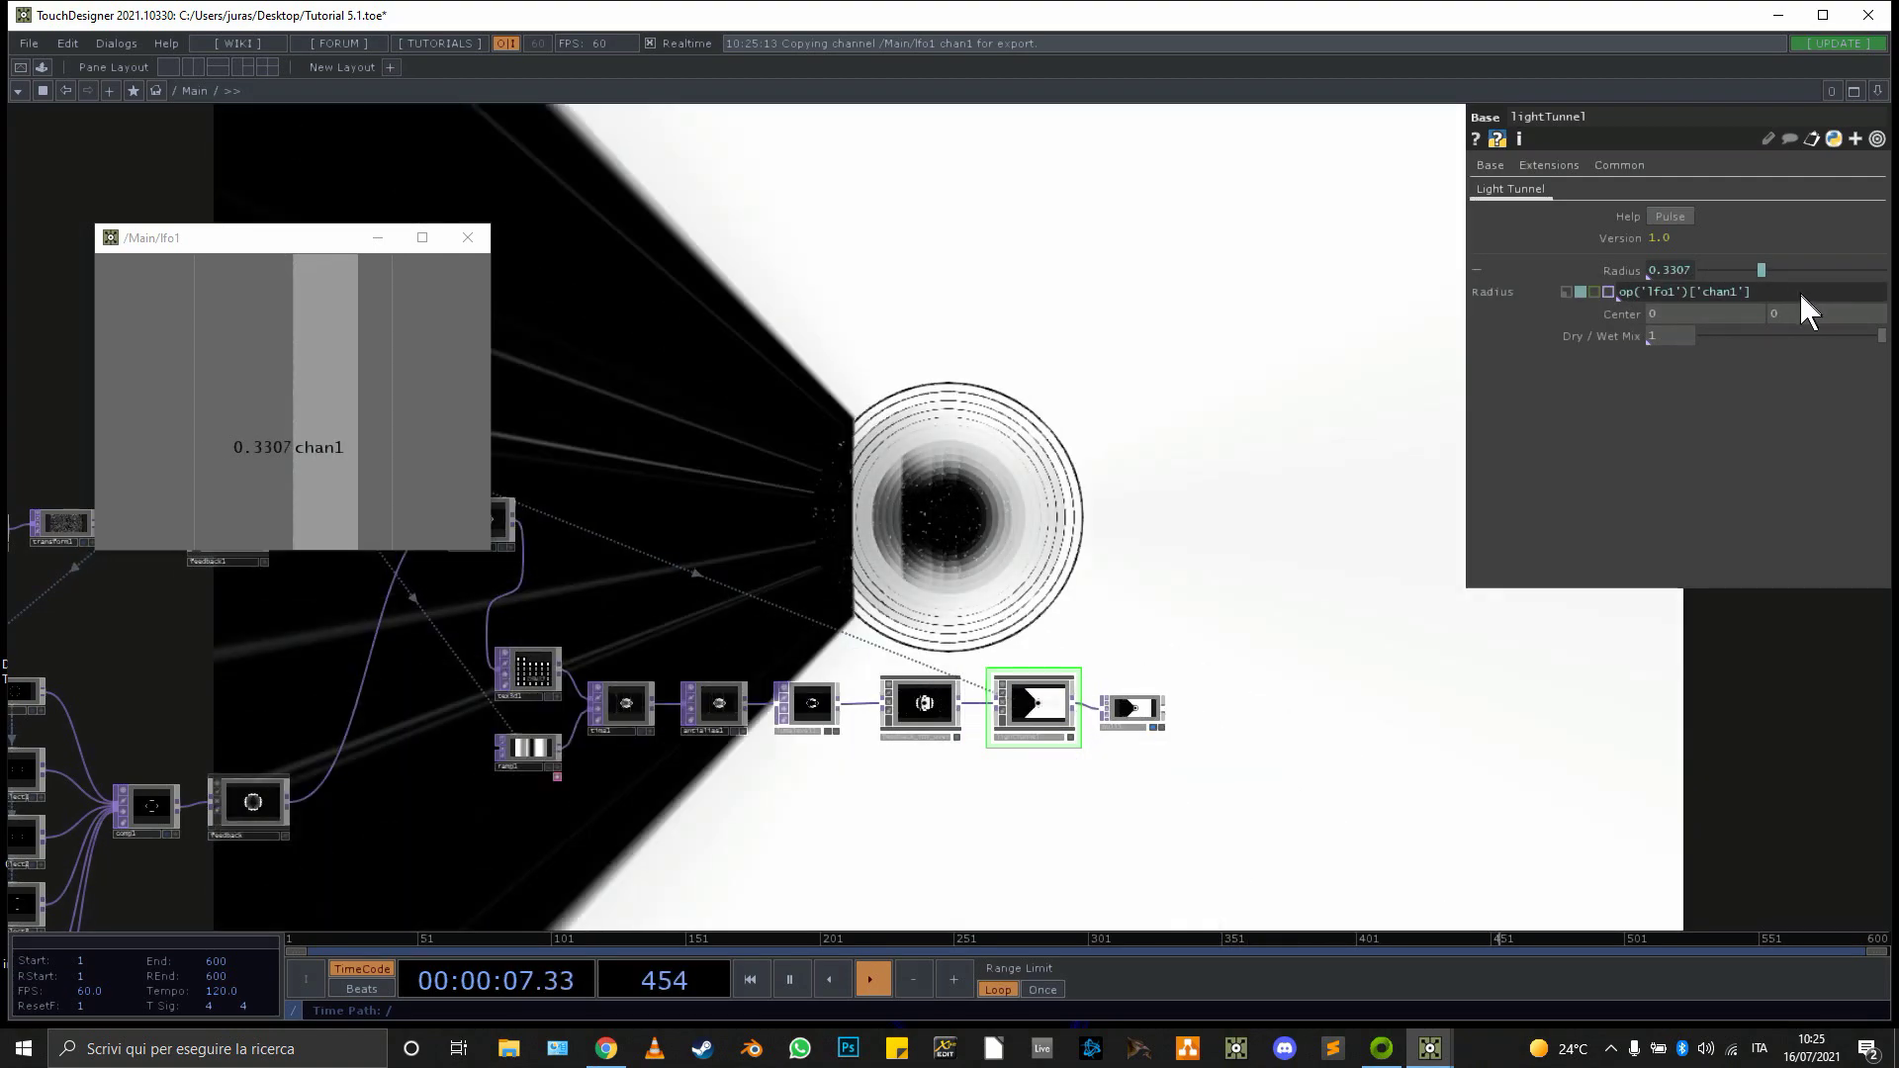
left_click(1797, 292)
type("*")
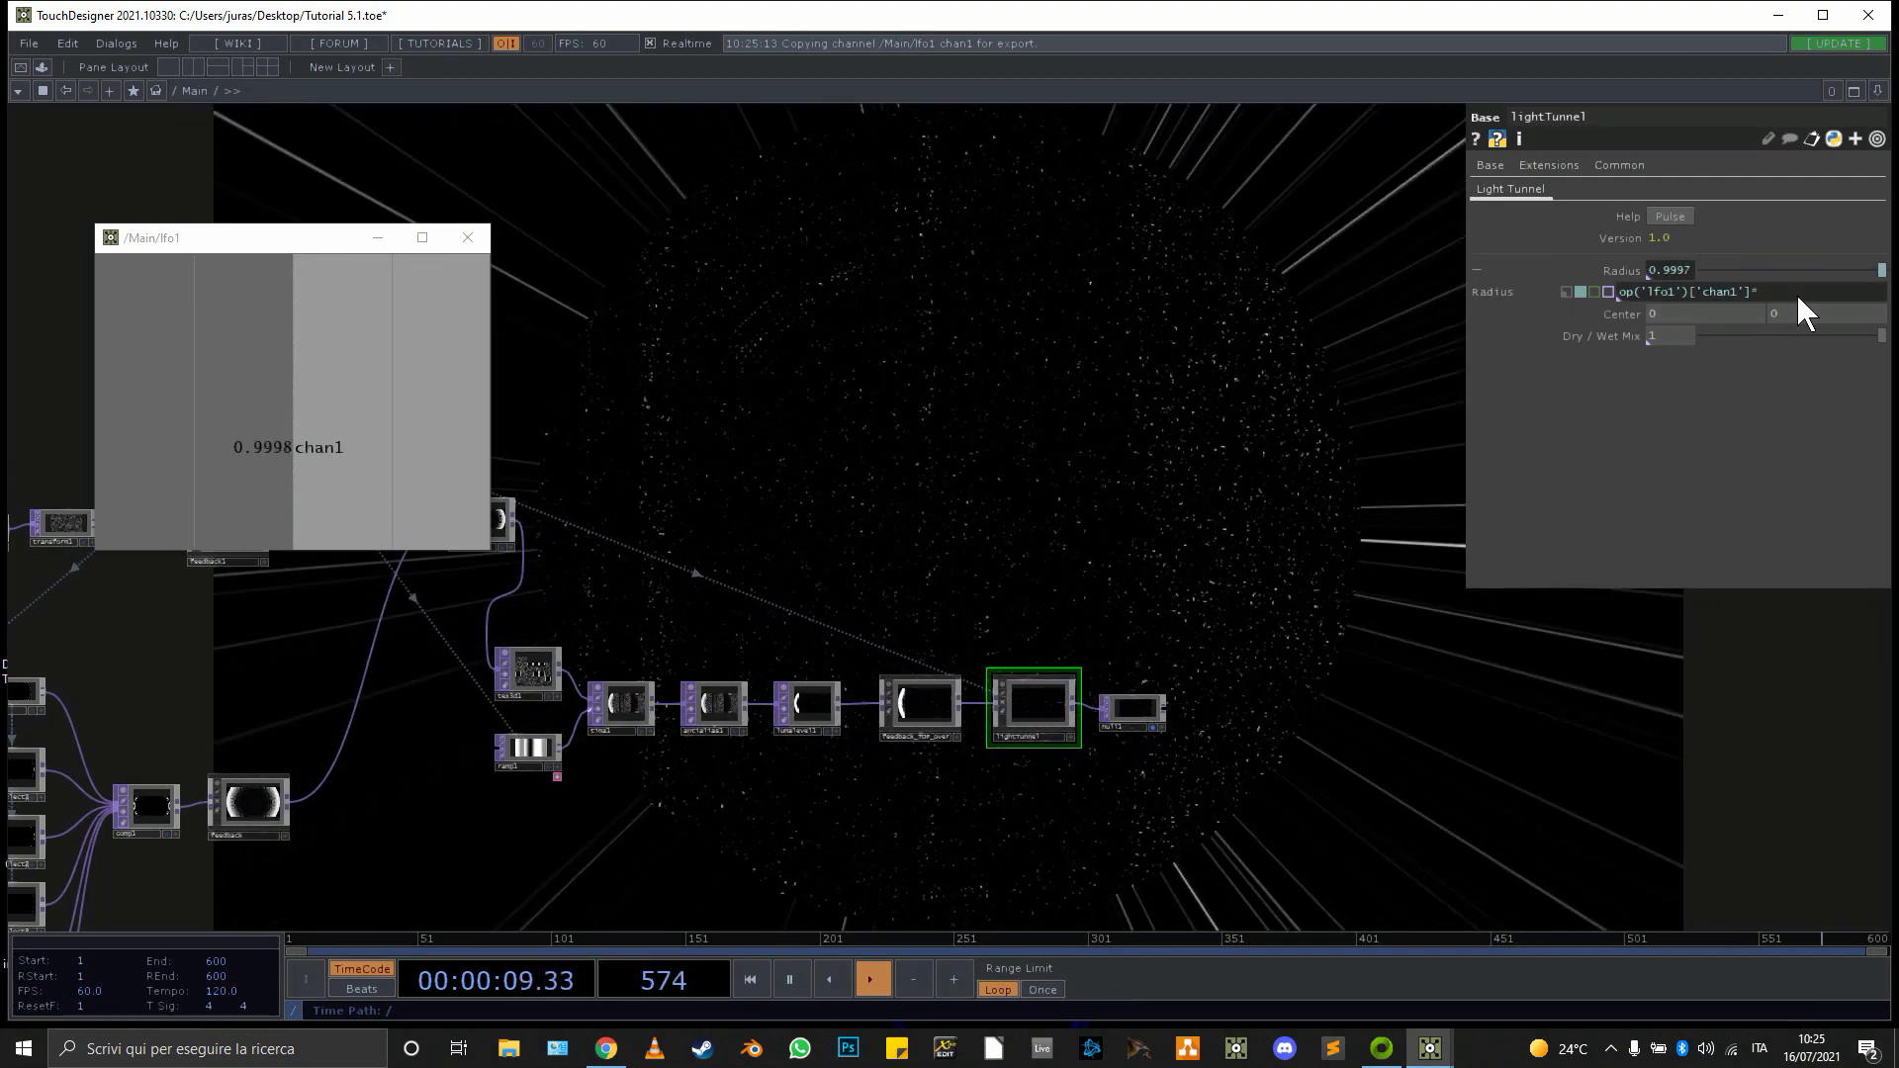
type("1.6")
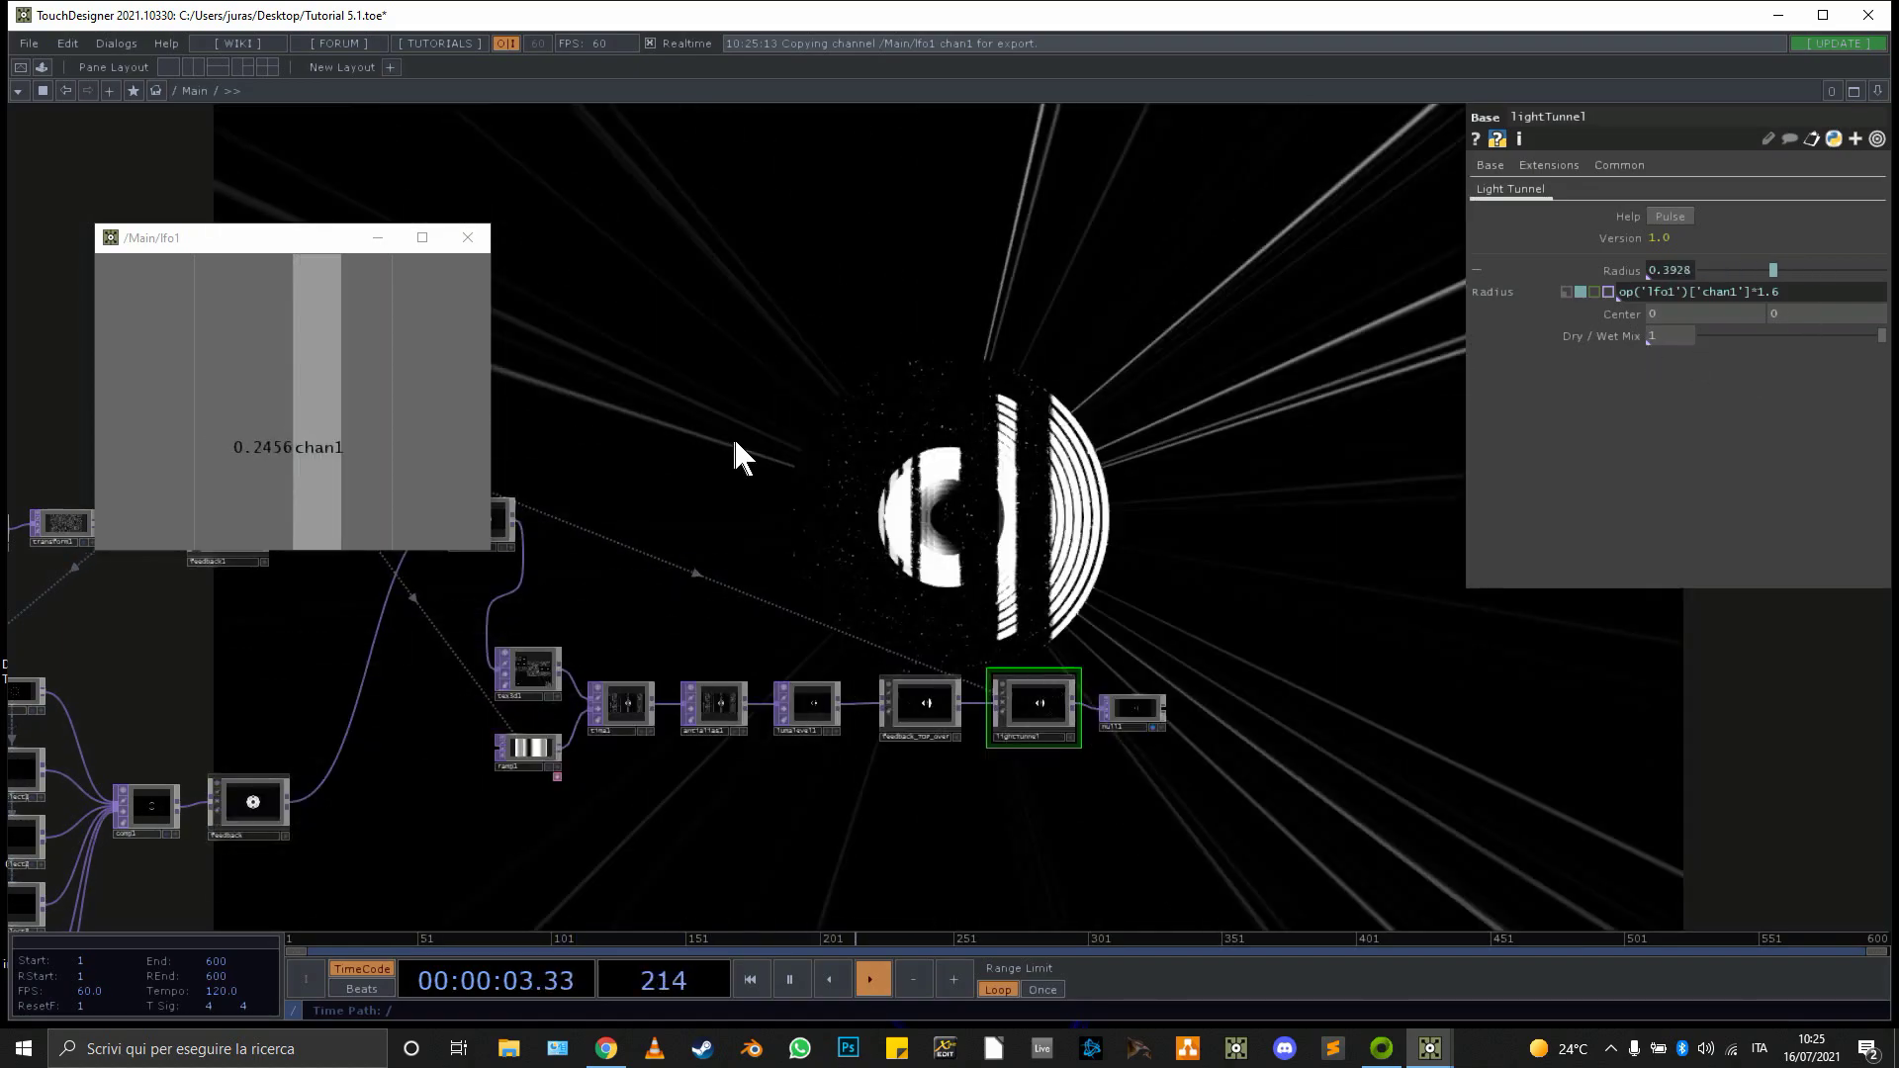
View noise1 in its own window, reference its chan1 channel in lightTunnel's Dry / Wet Mix, and close that viewer
left_click_drag(734, 438, 1196, 564)
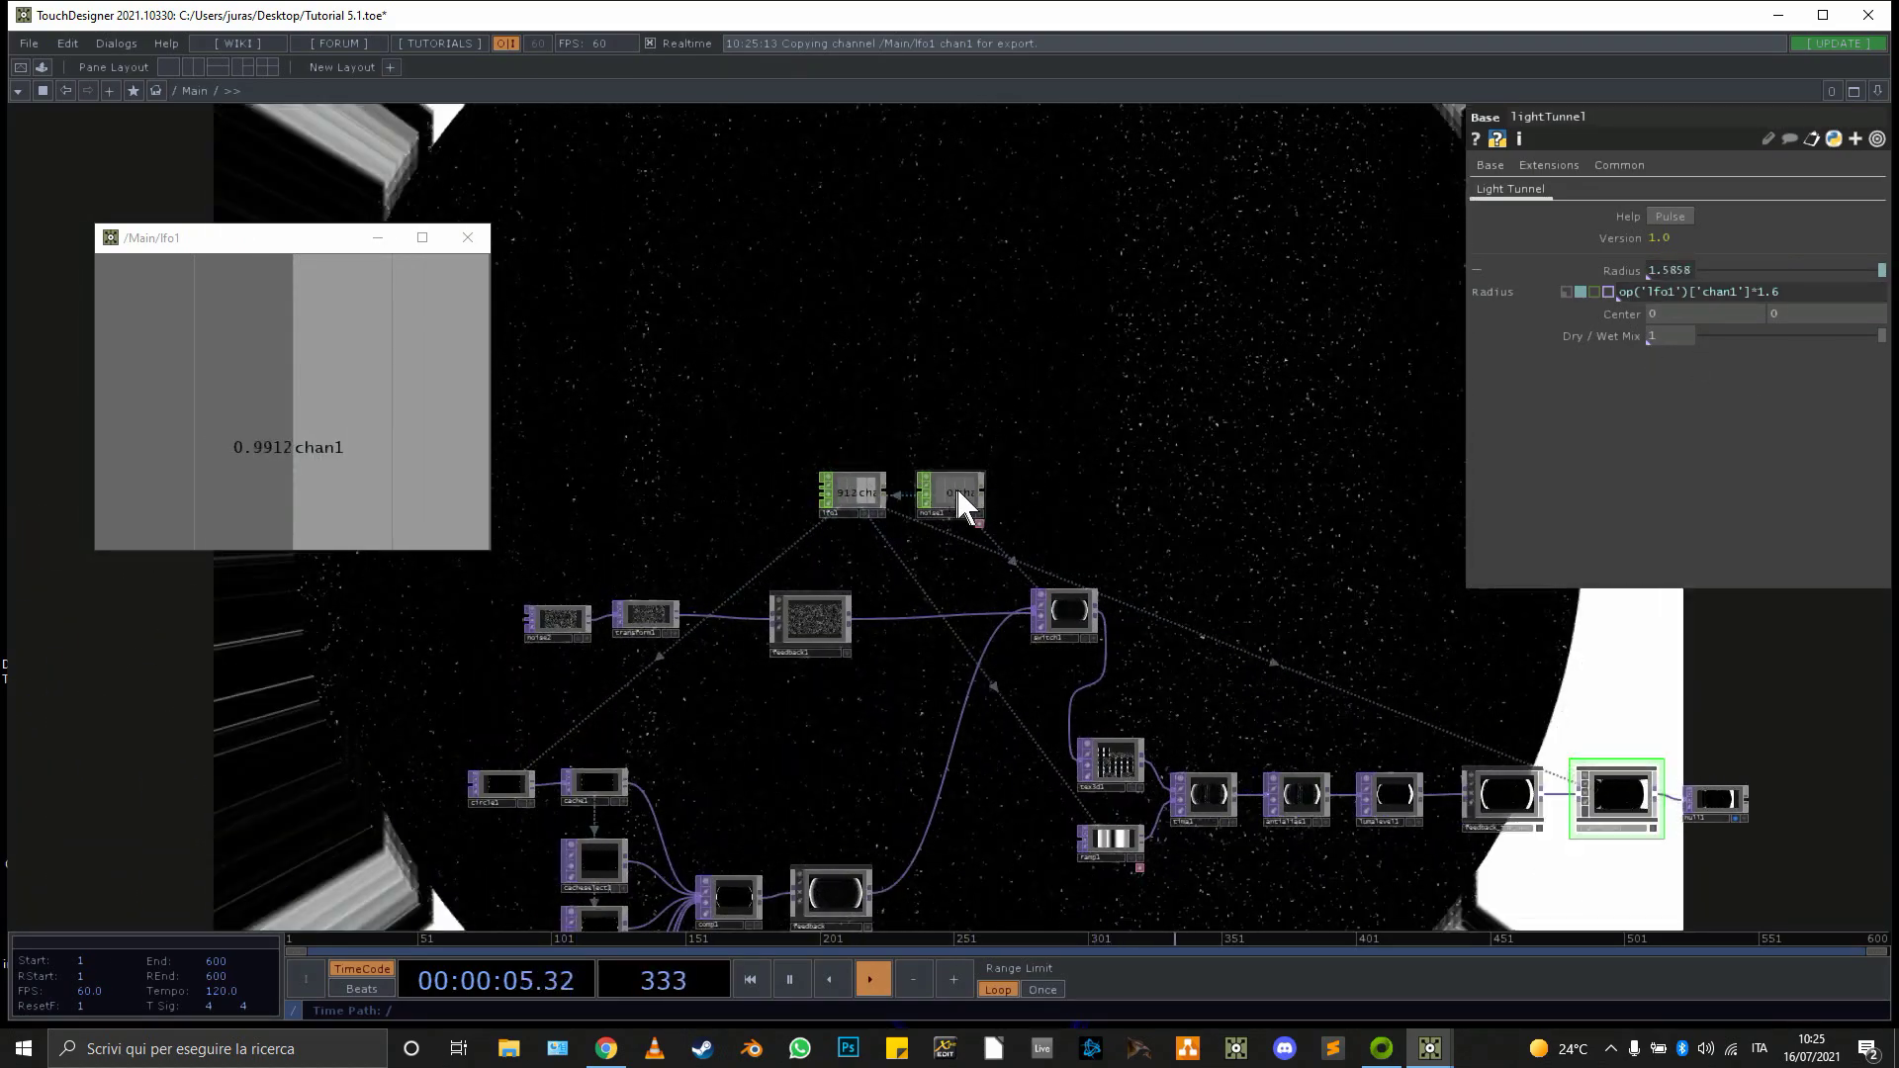
right_click(958, 491)
left_click(1002, 484)
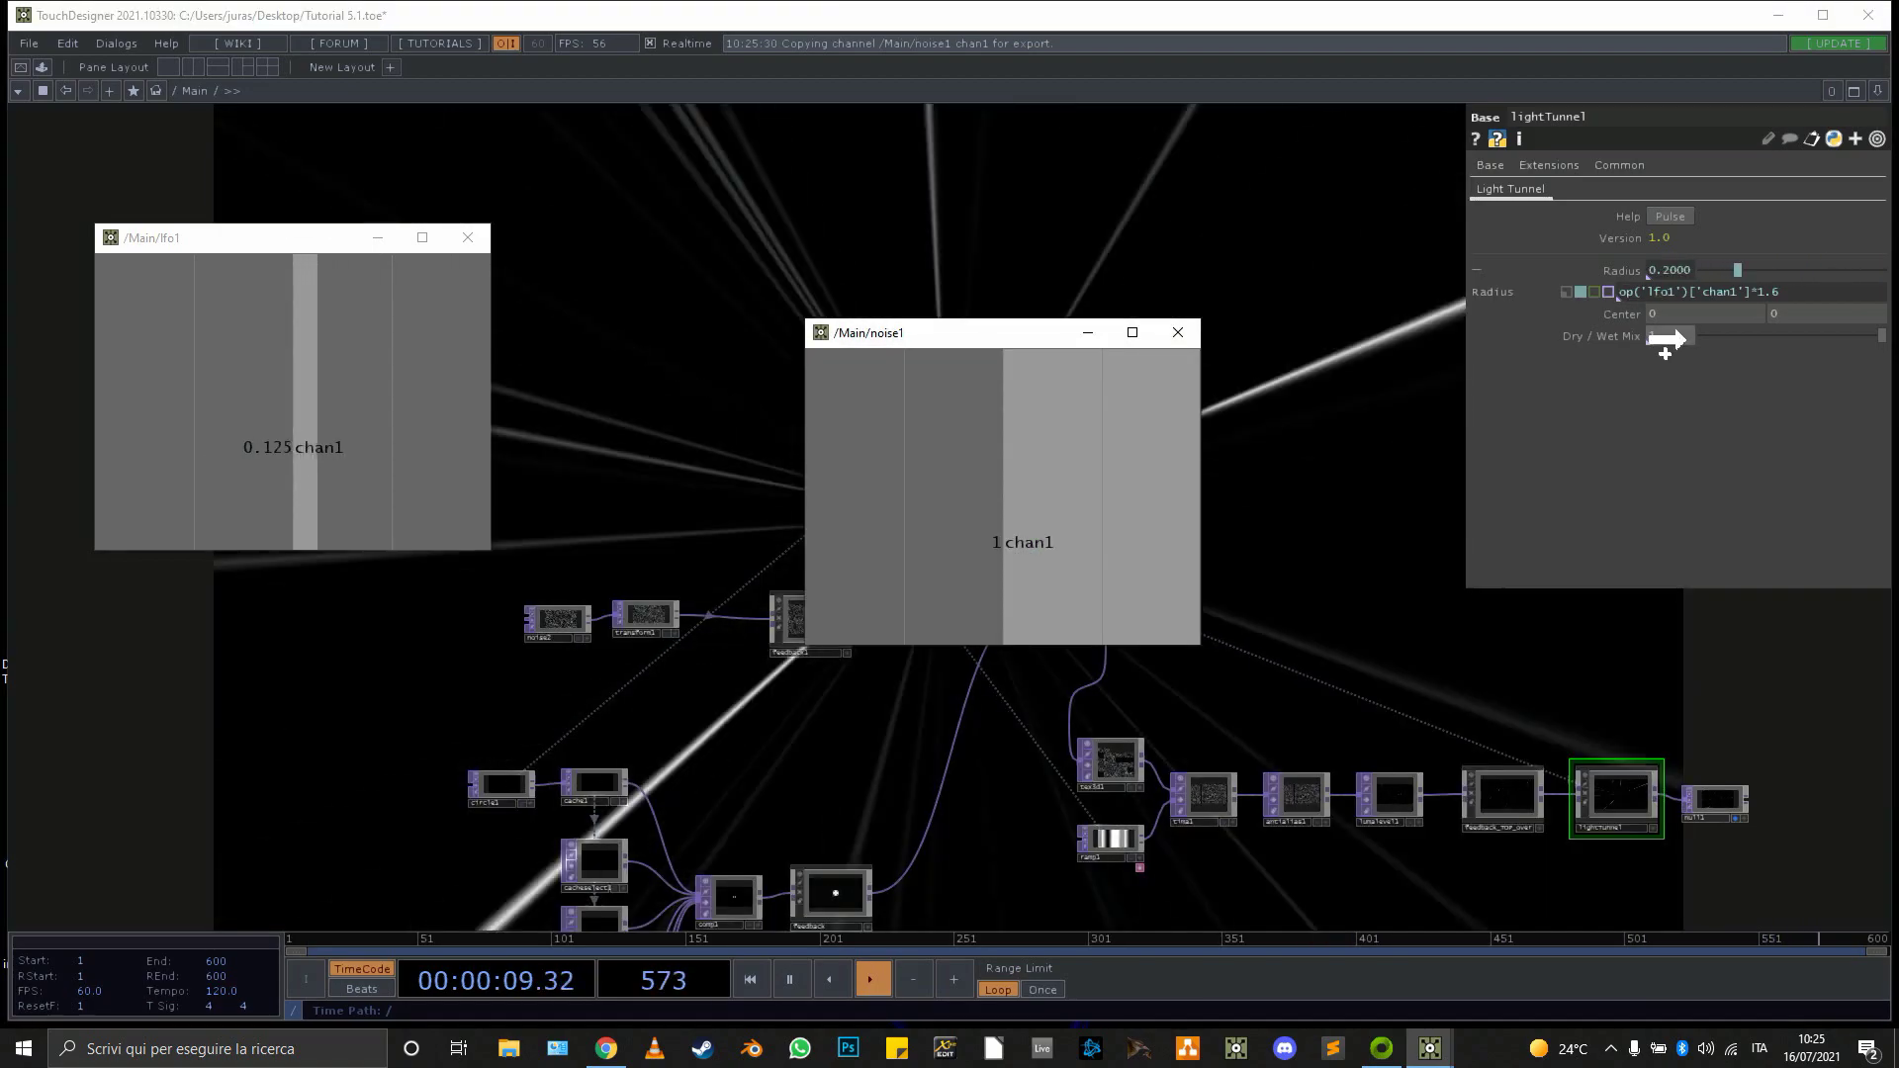
left_click(1688, 328)
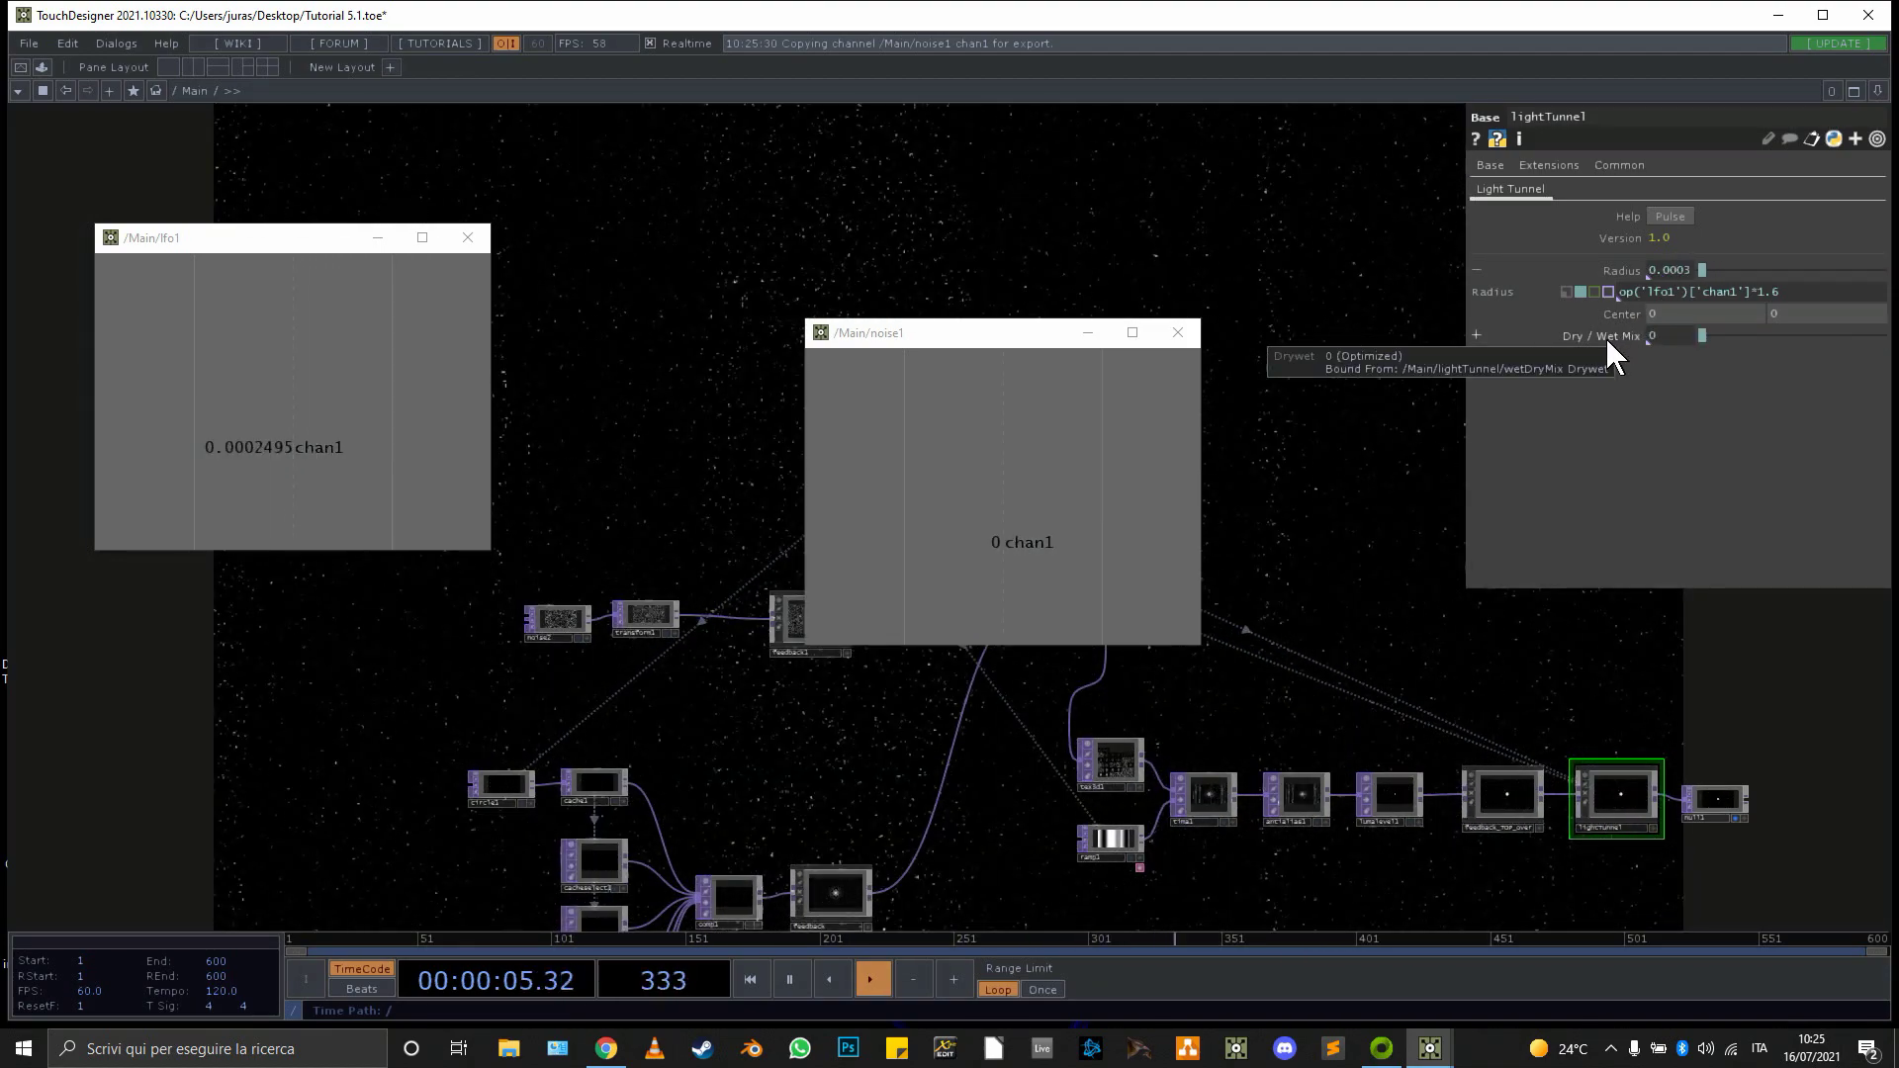
left_click_drag(1326, 450, 503, 392)
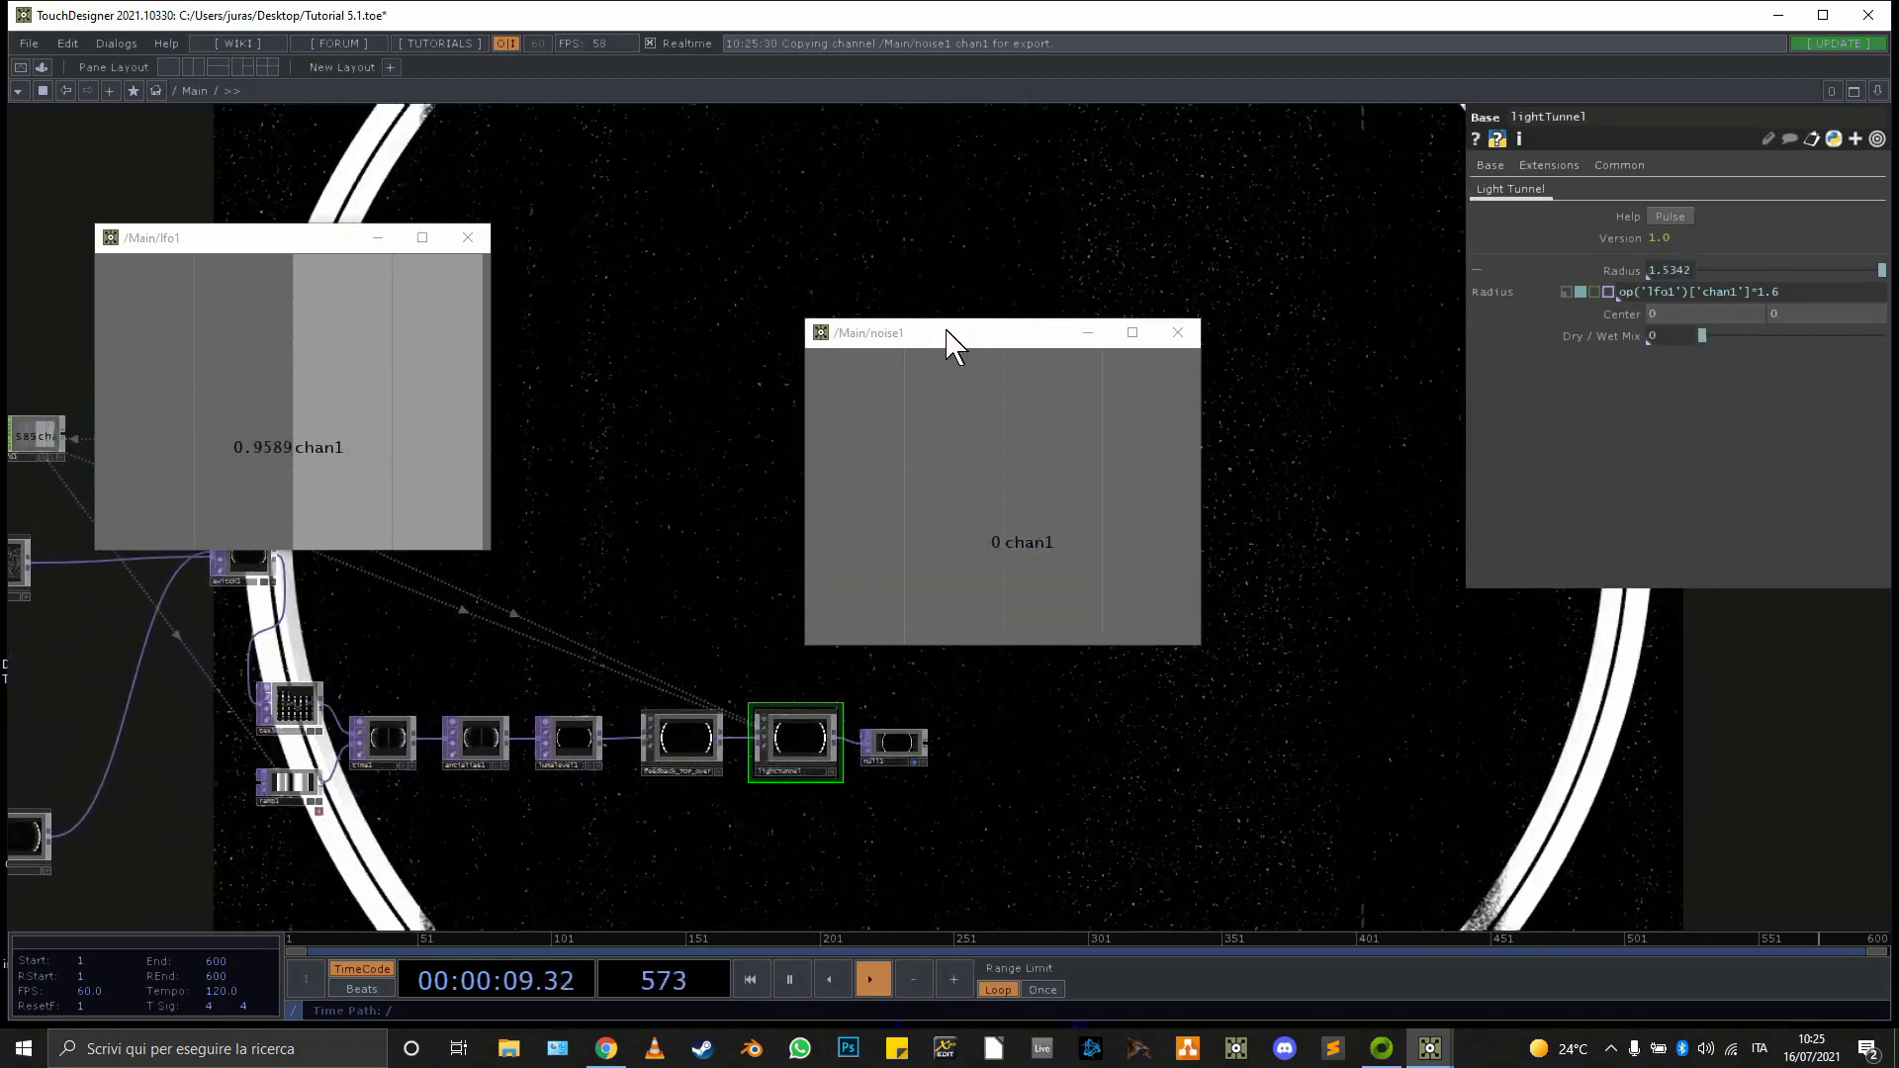
left_click_drag(948, 334, 813, 274)
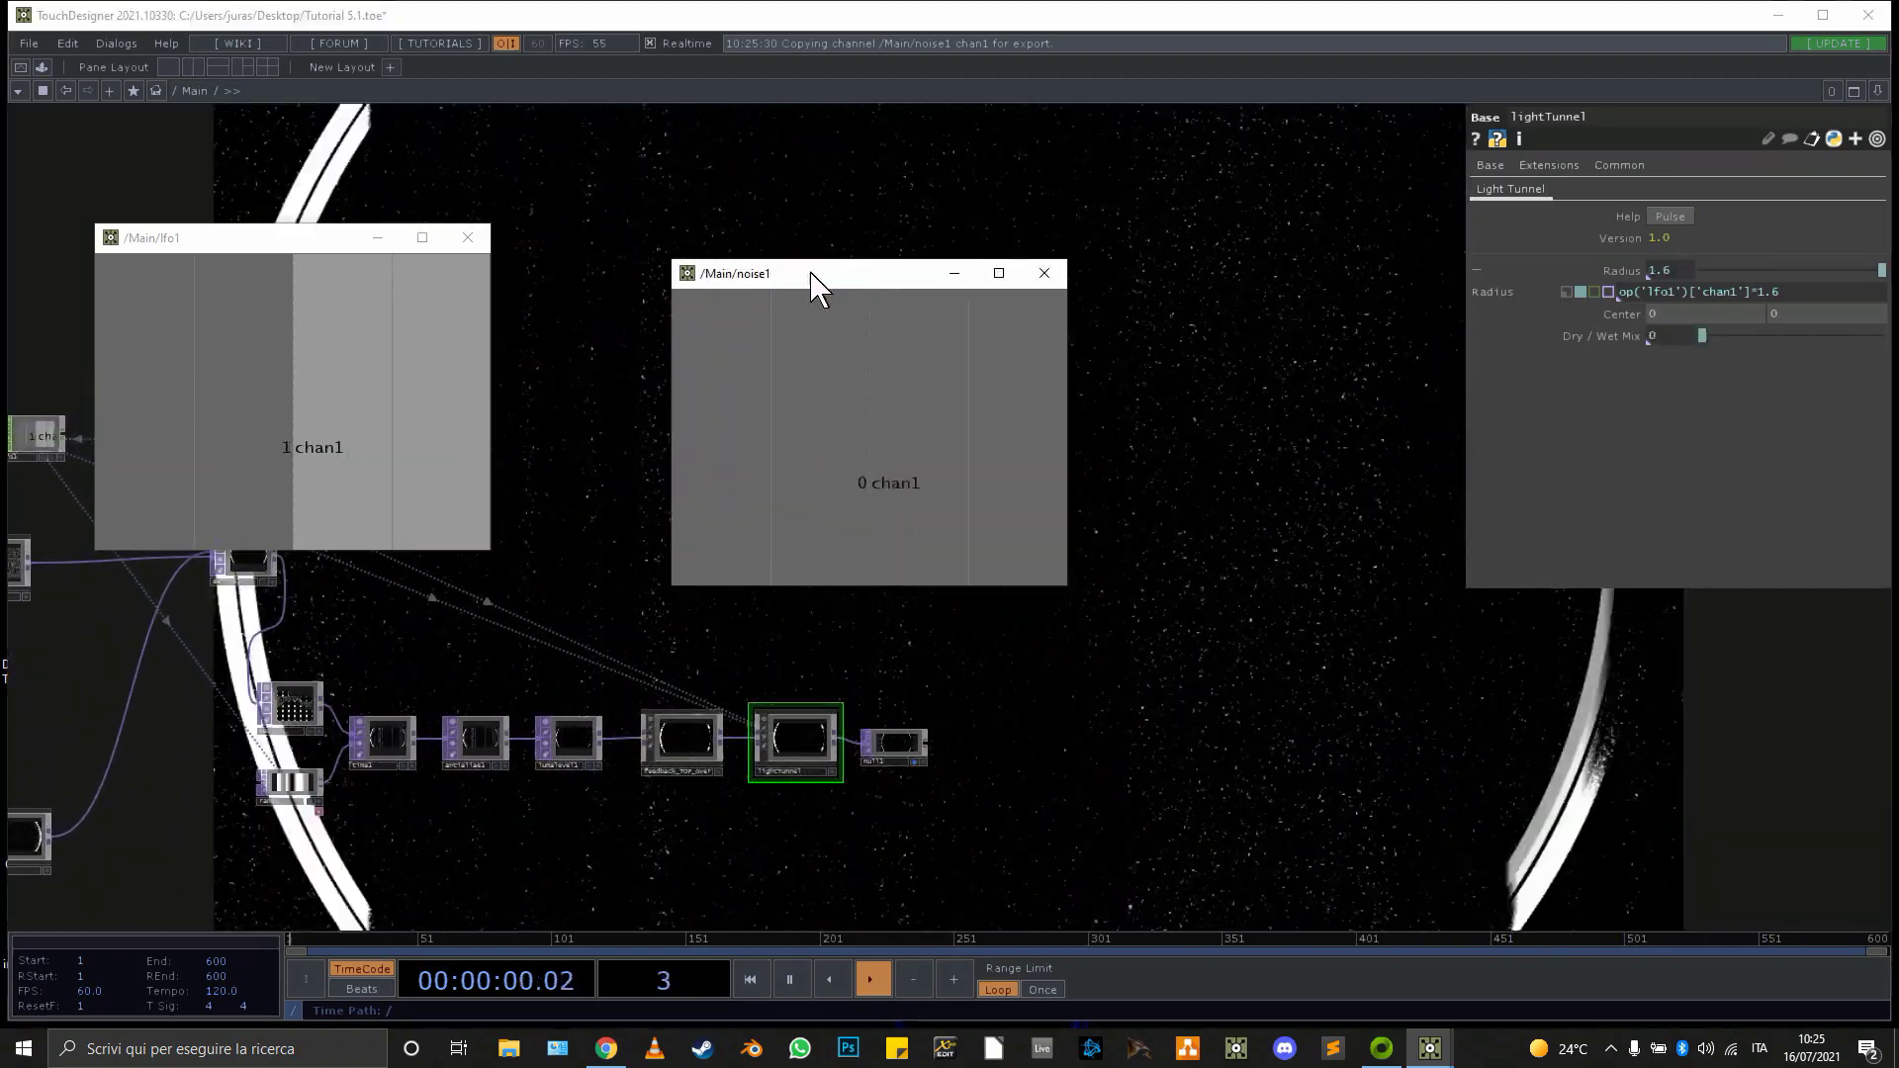
left_click(1045, 273)
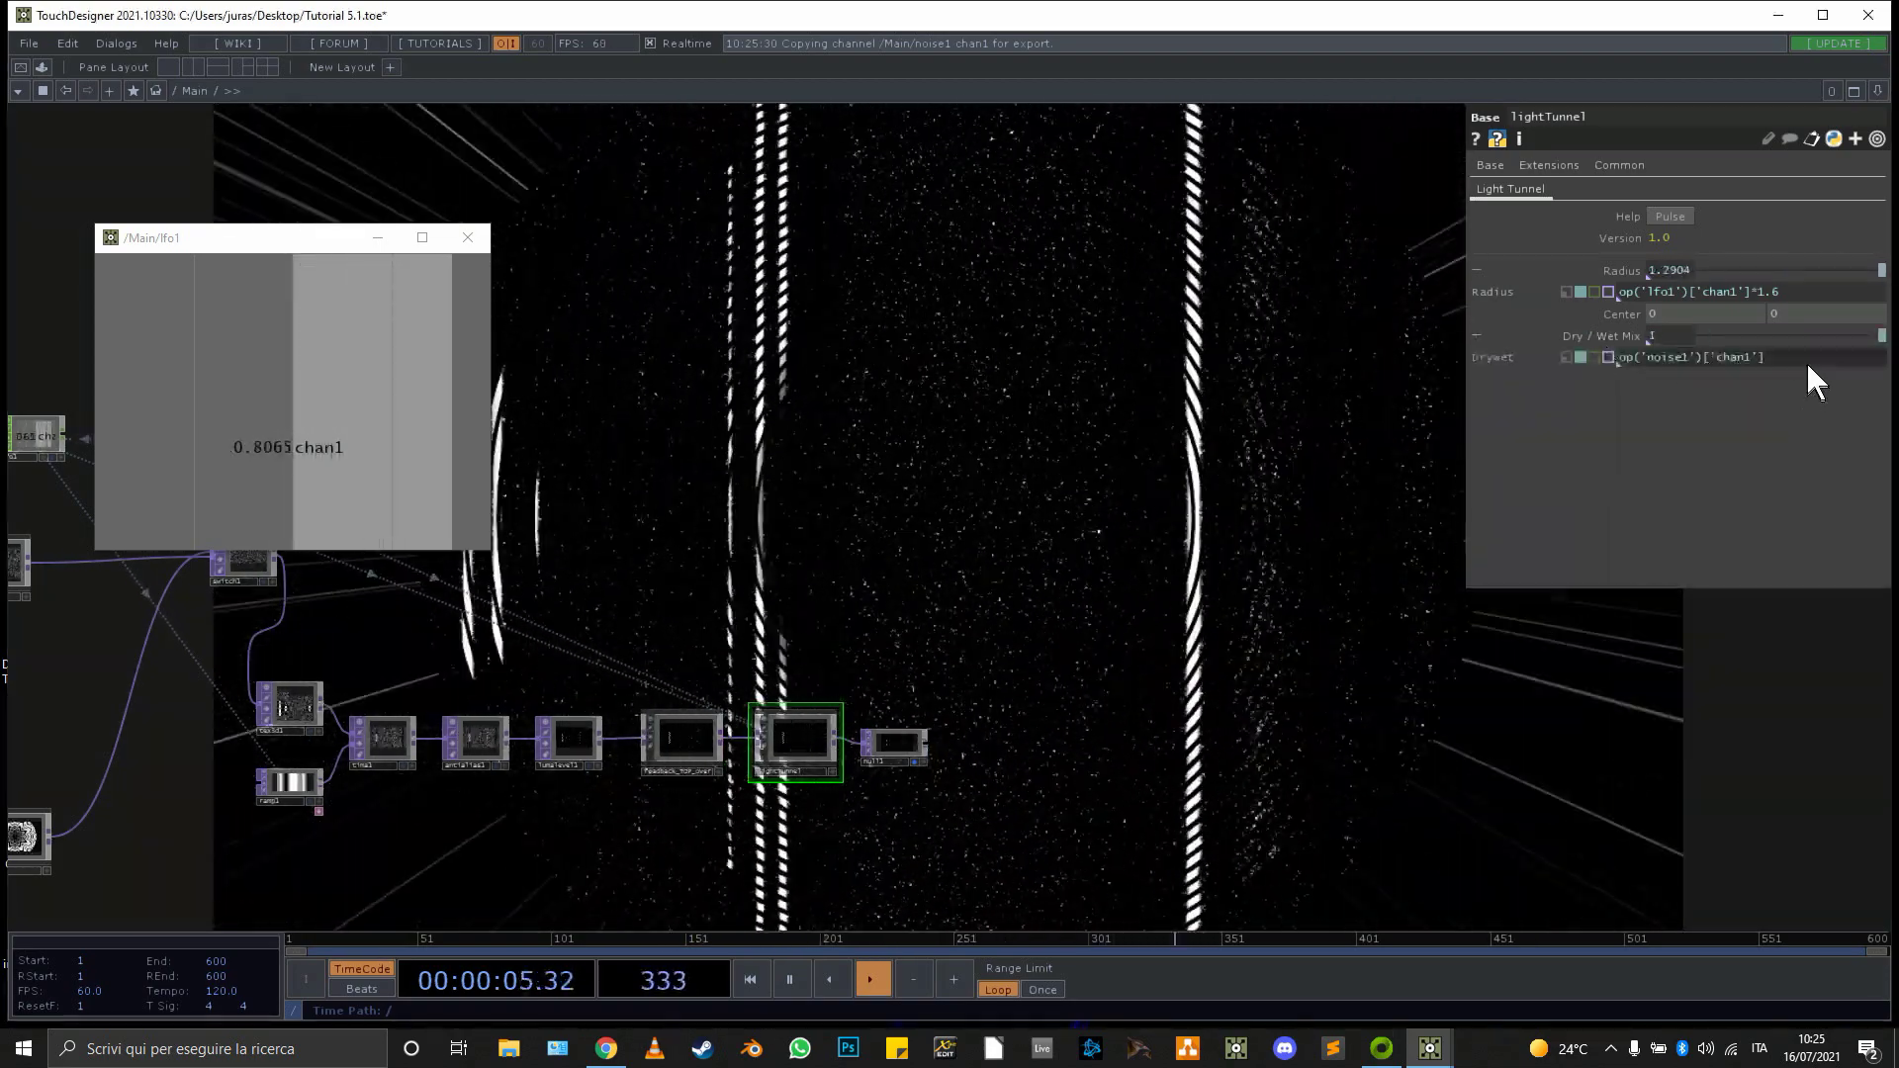
Subtract .4 from the noise1 expression in lightTunnel's Dry / Wet Mix and close the lfo1 viewer
type("-")
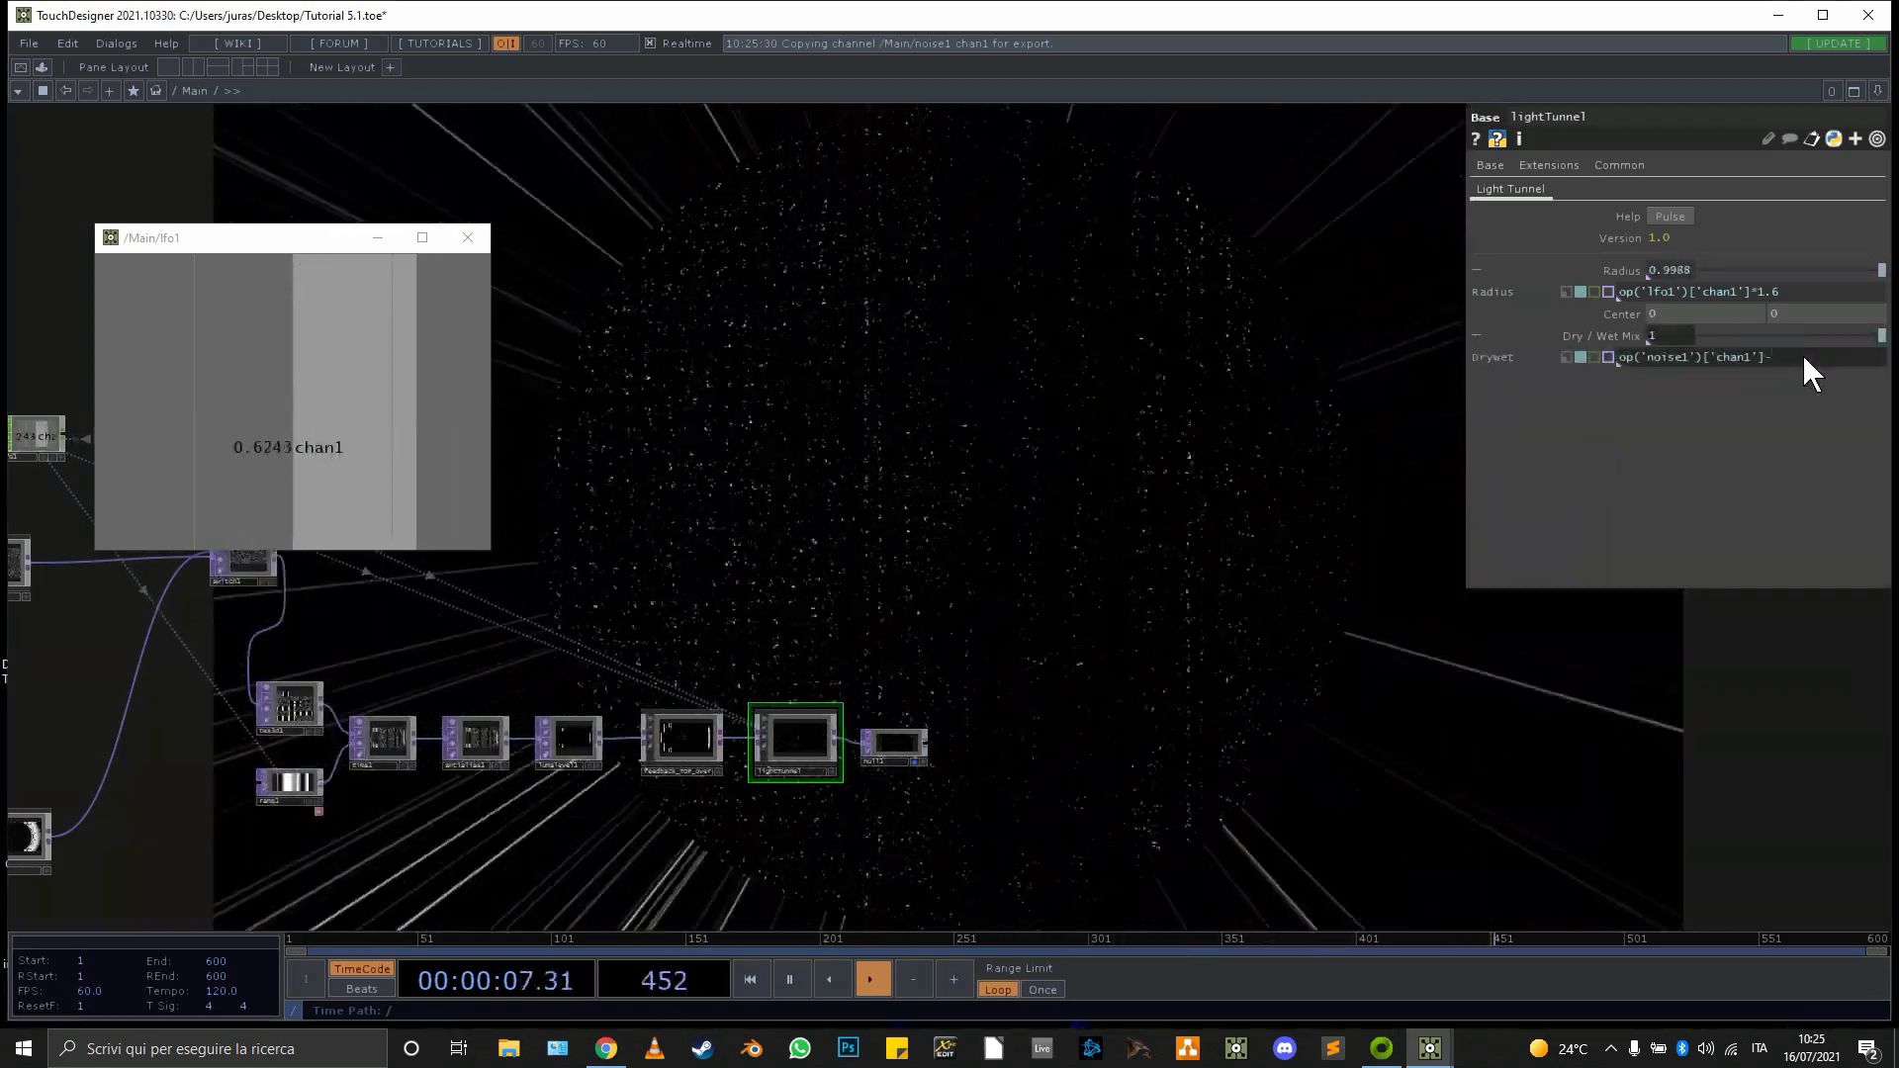
type(".4")
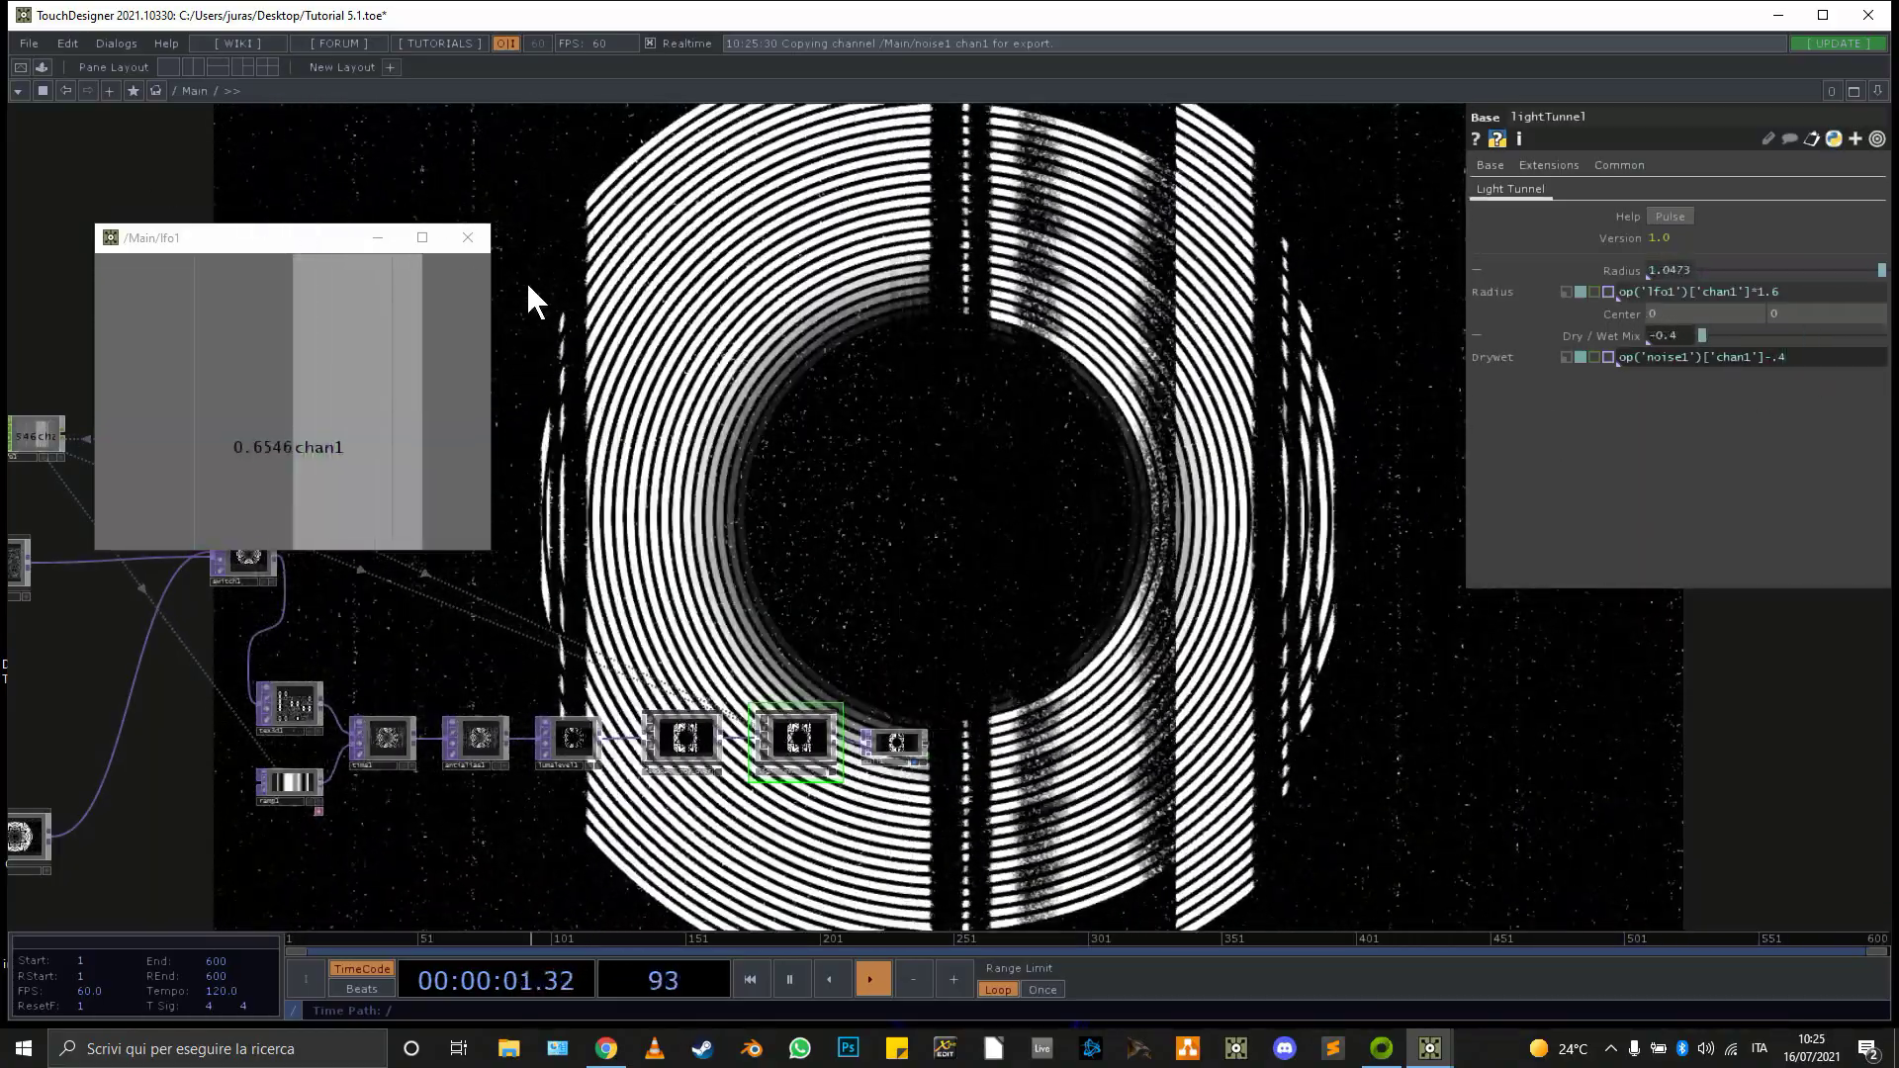
left_click(467, 237)
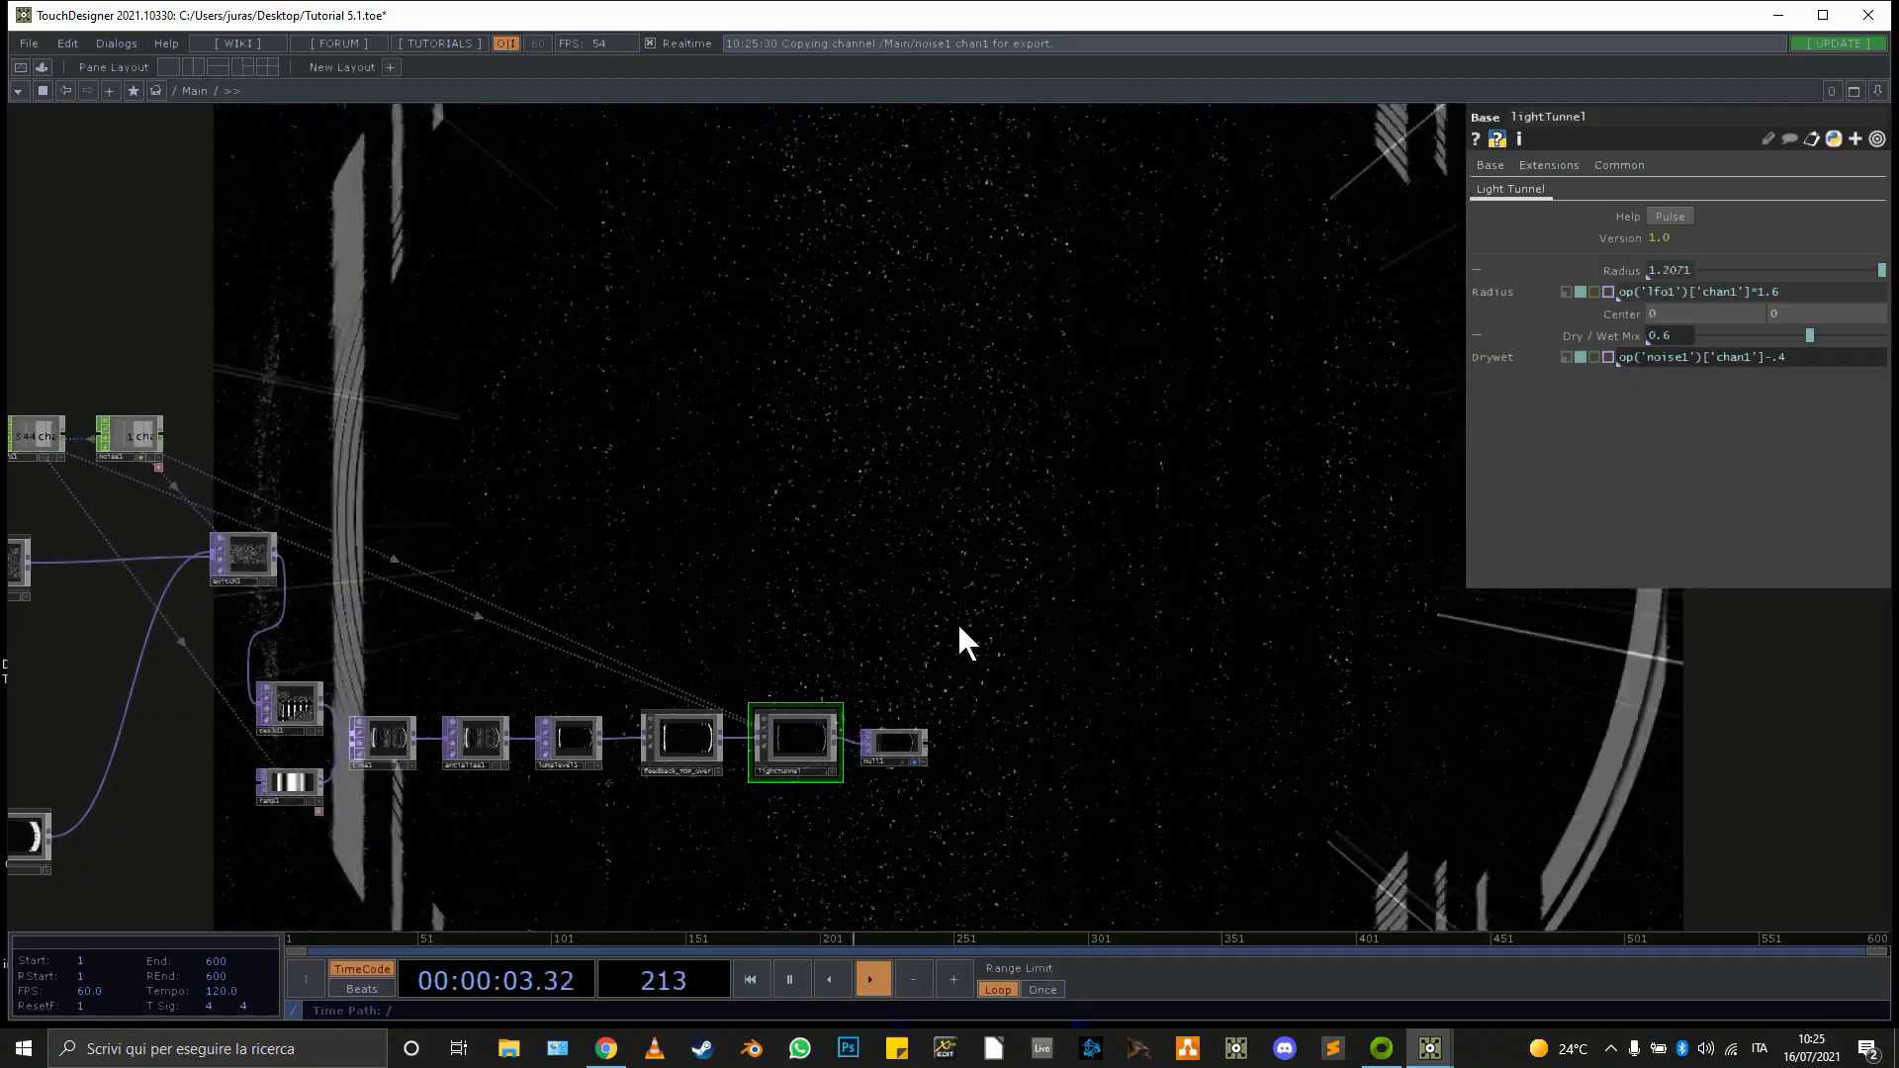
Change ramp1's type to Radial and check its output up close
left_click_drag(1175, 755, 1389, 488)
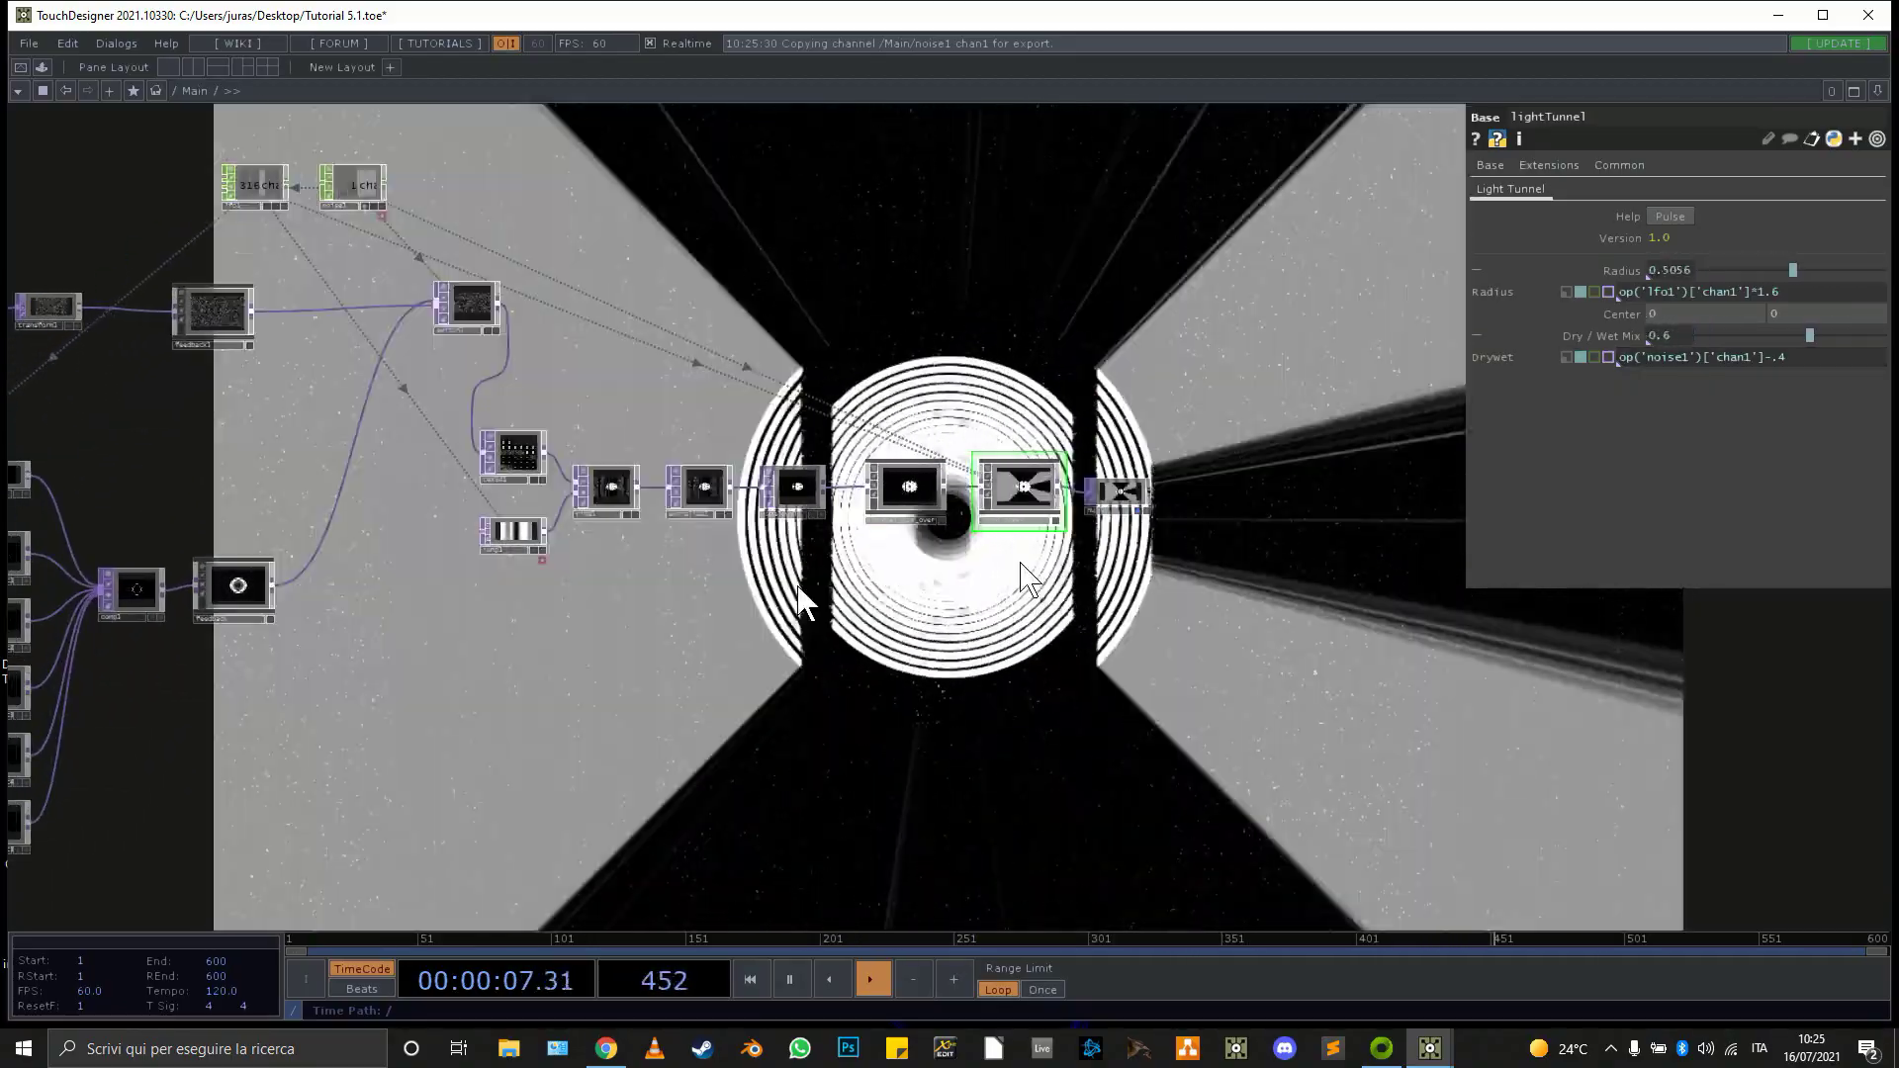
left_click(513, 532)
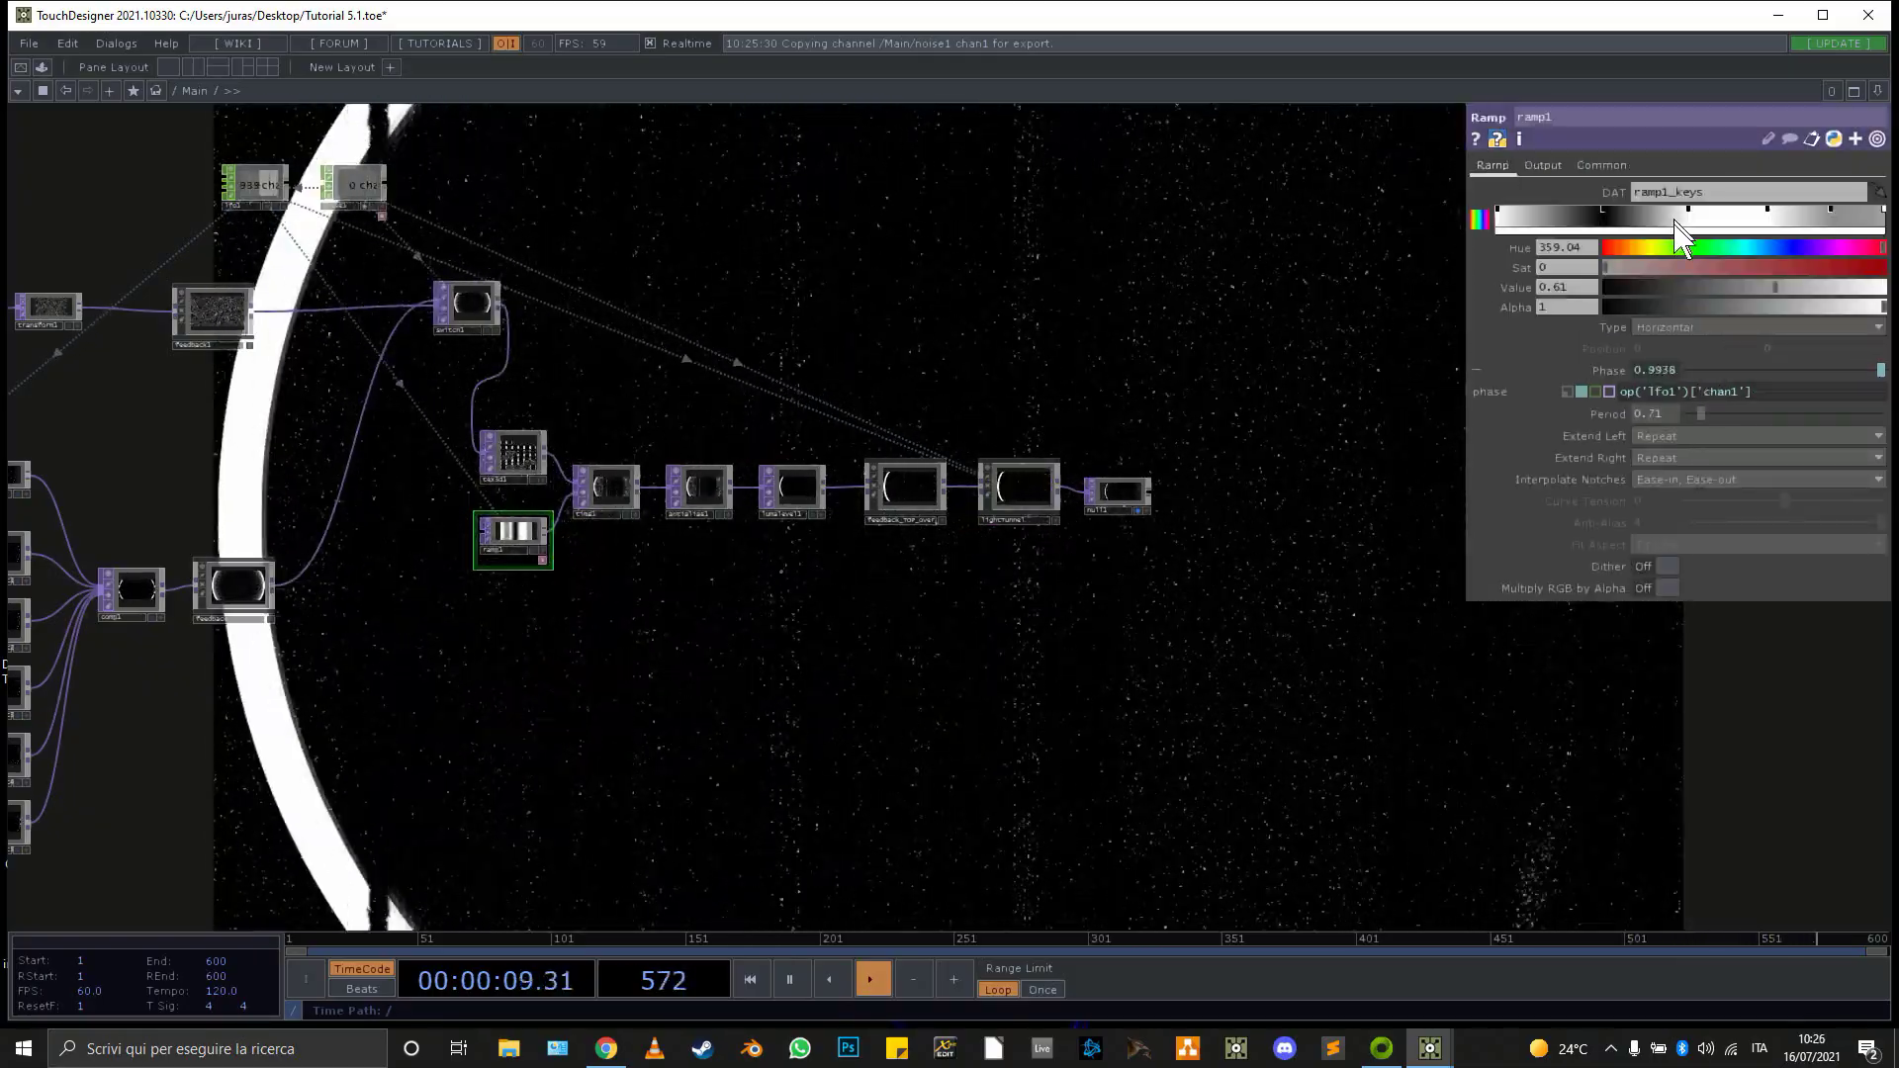
left_click(1678, 324)
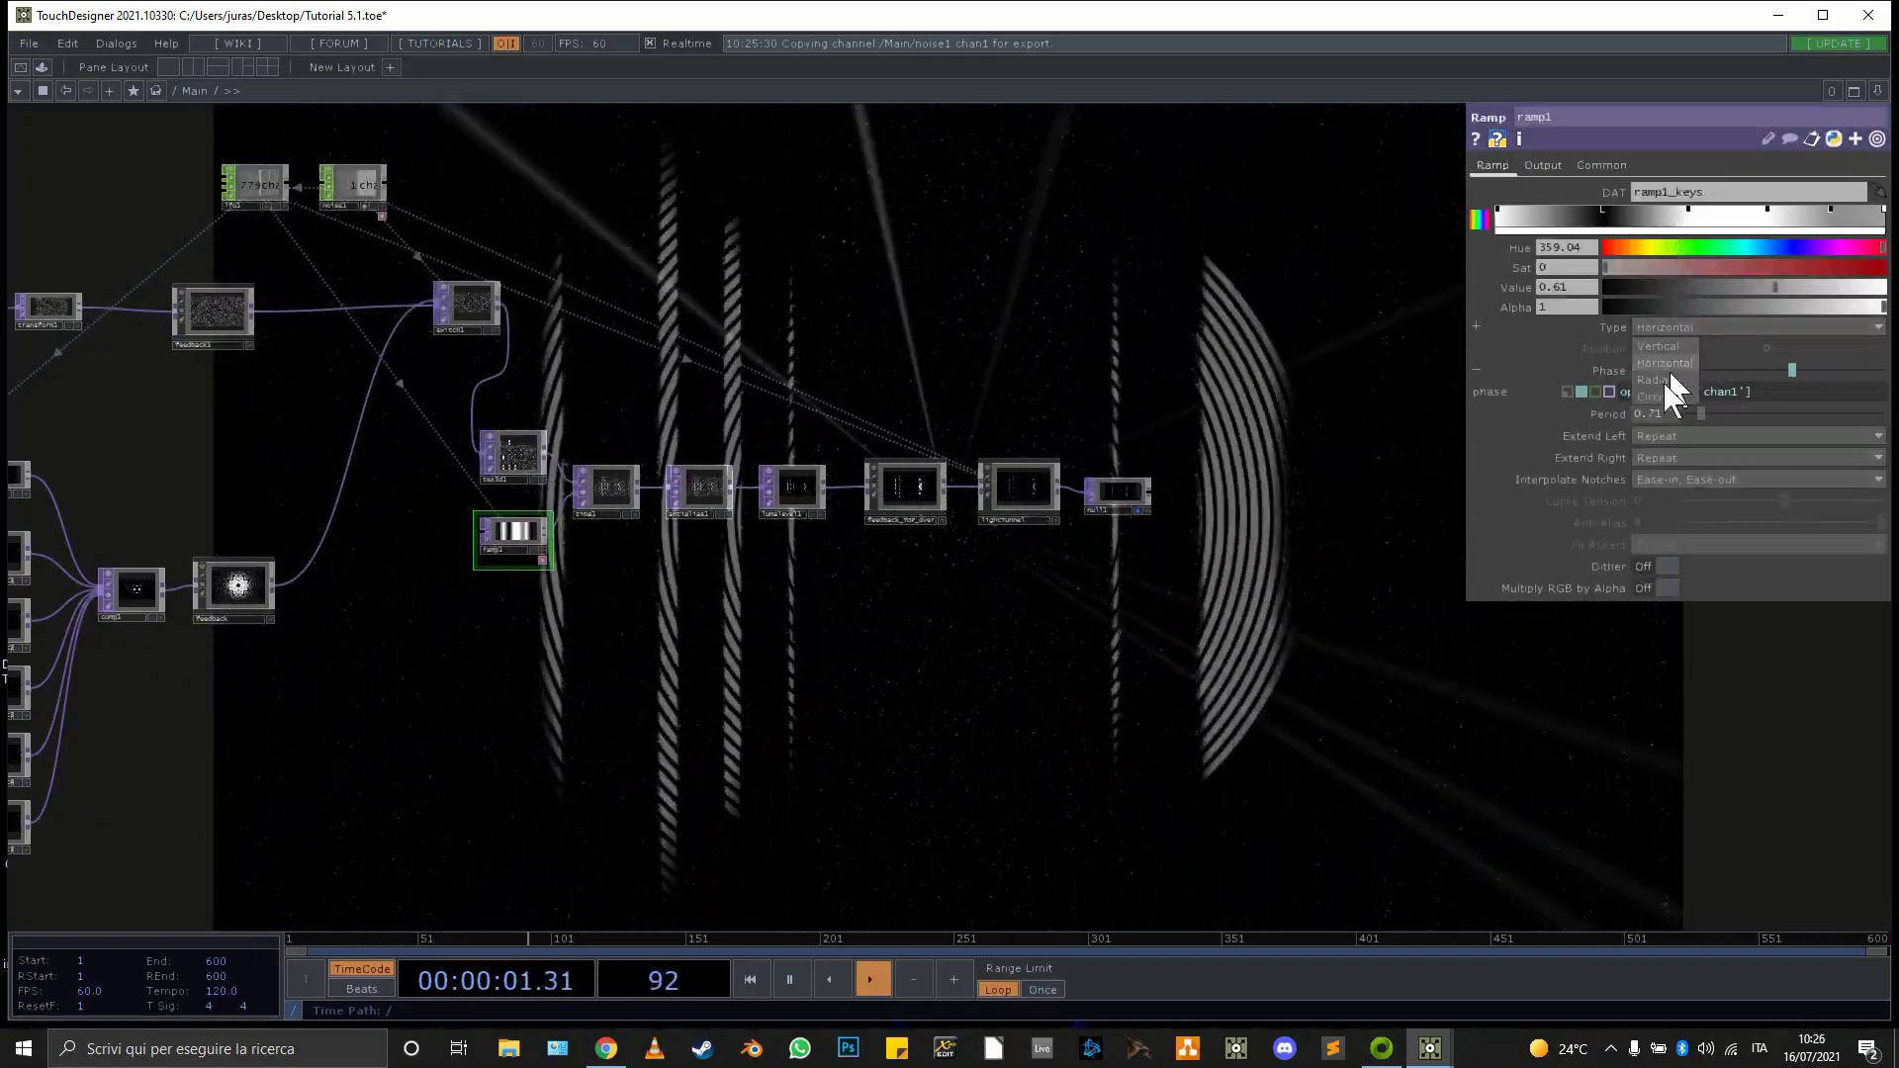
left_click(1660, 382)
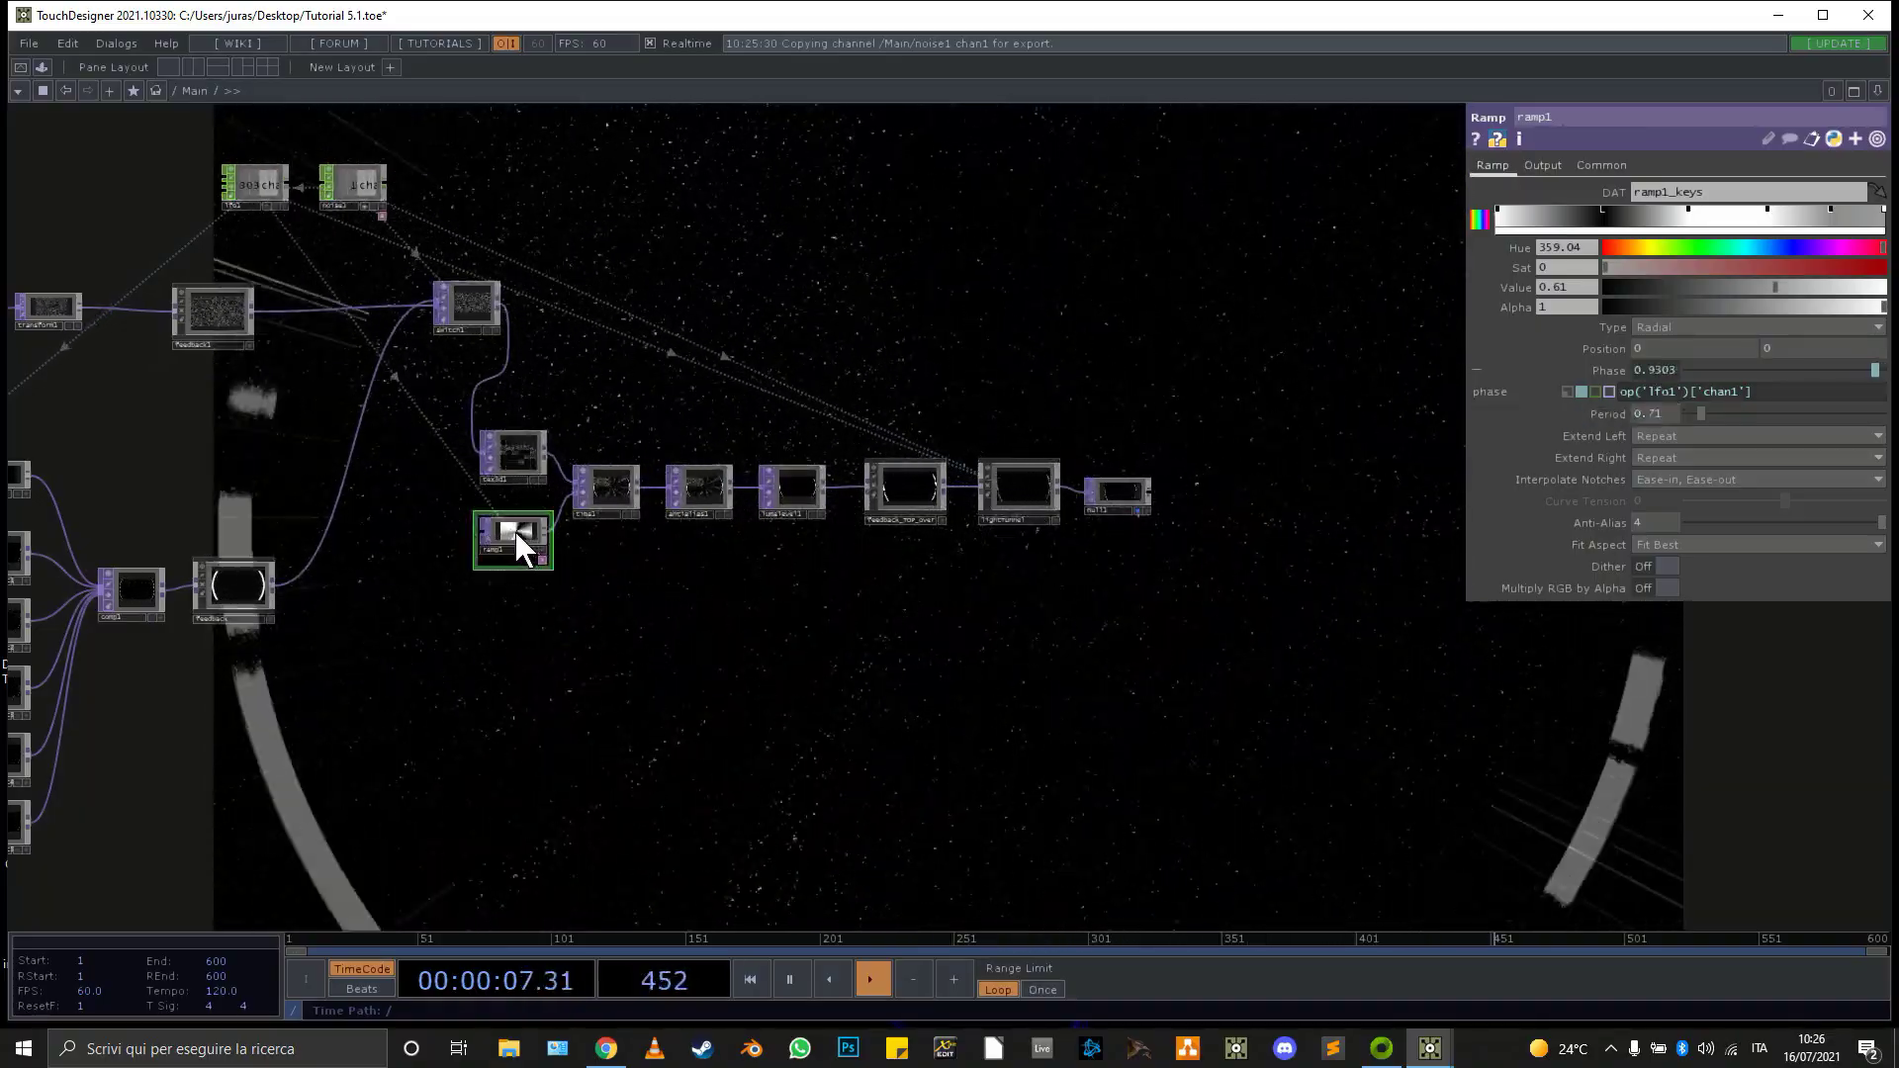
scroll(516, 539, "up", 5)
scroll(517, 539, "down", 5)
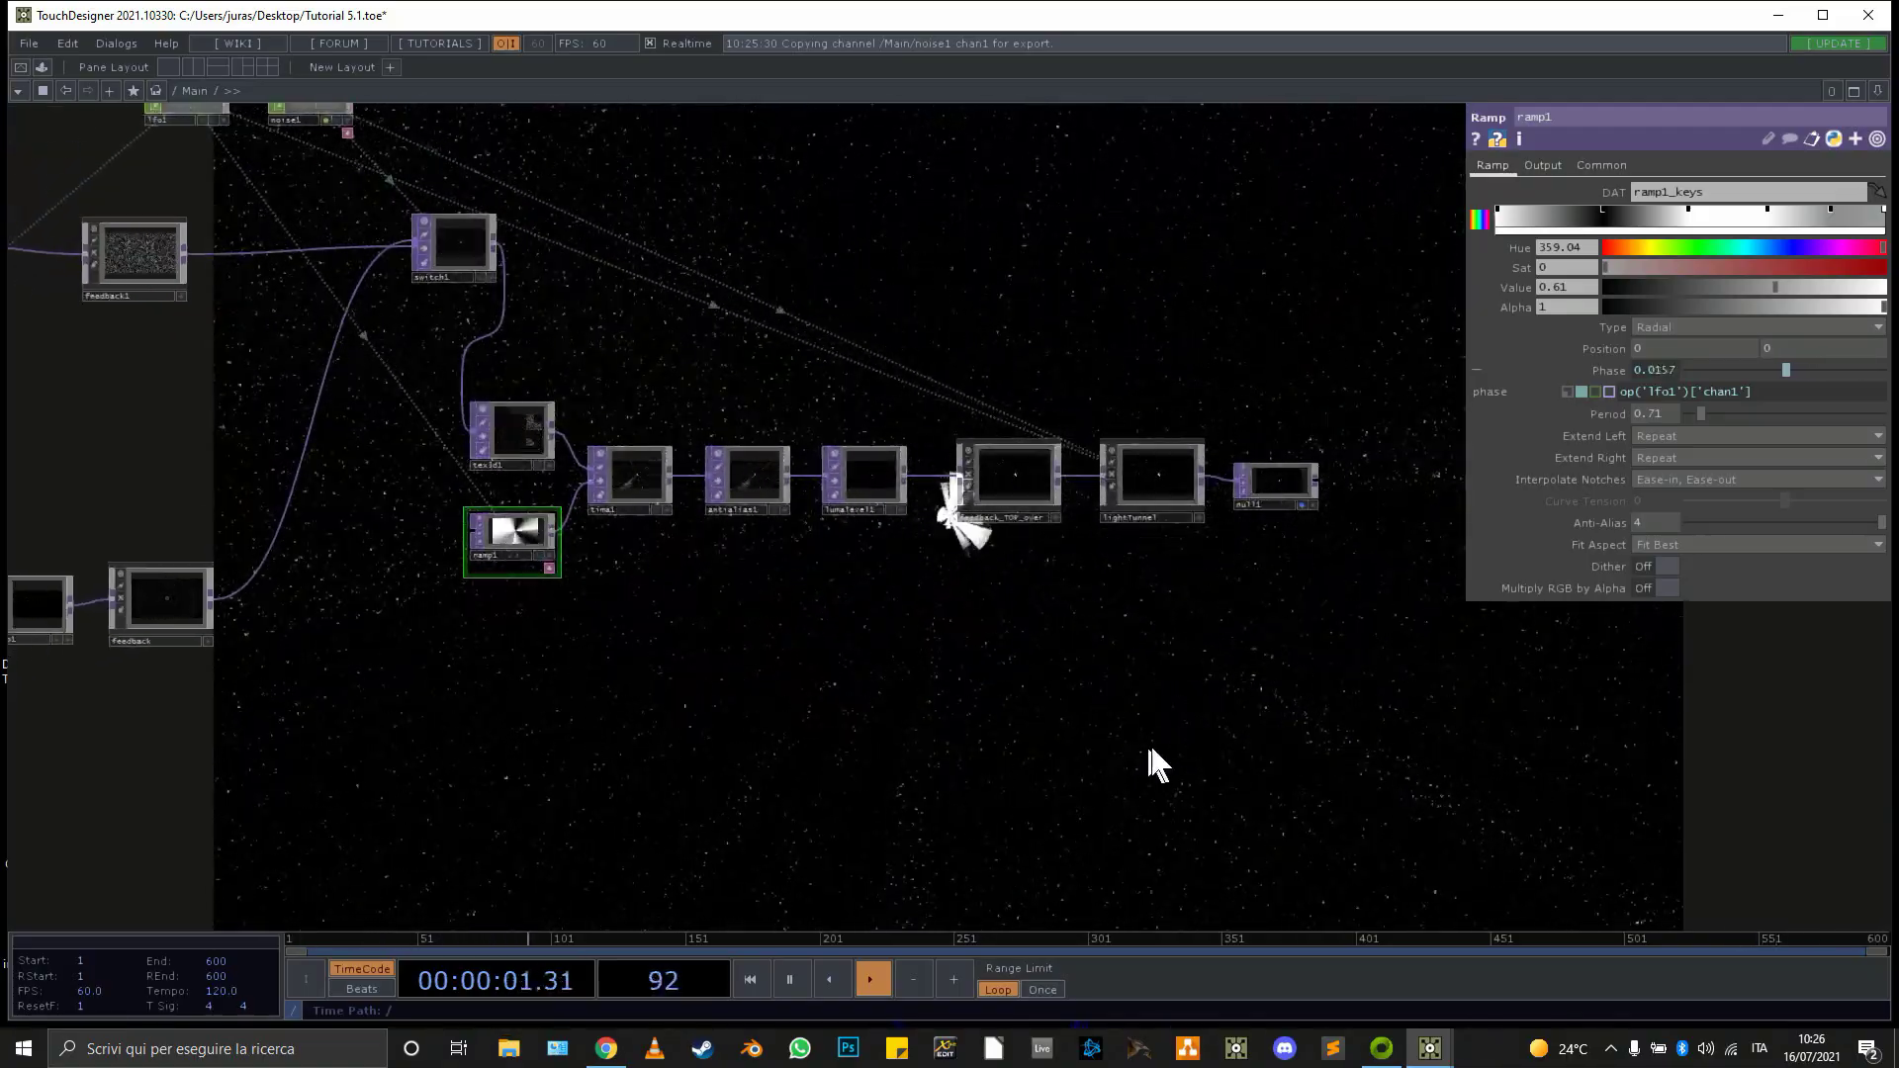
Move null1 farther away from lightTunnel to make room for another operator between them
left_click_drag(1293, 597, 535, 614)
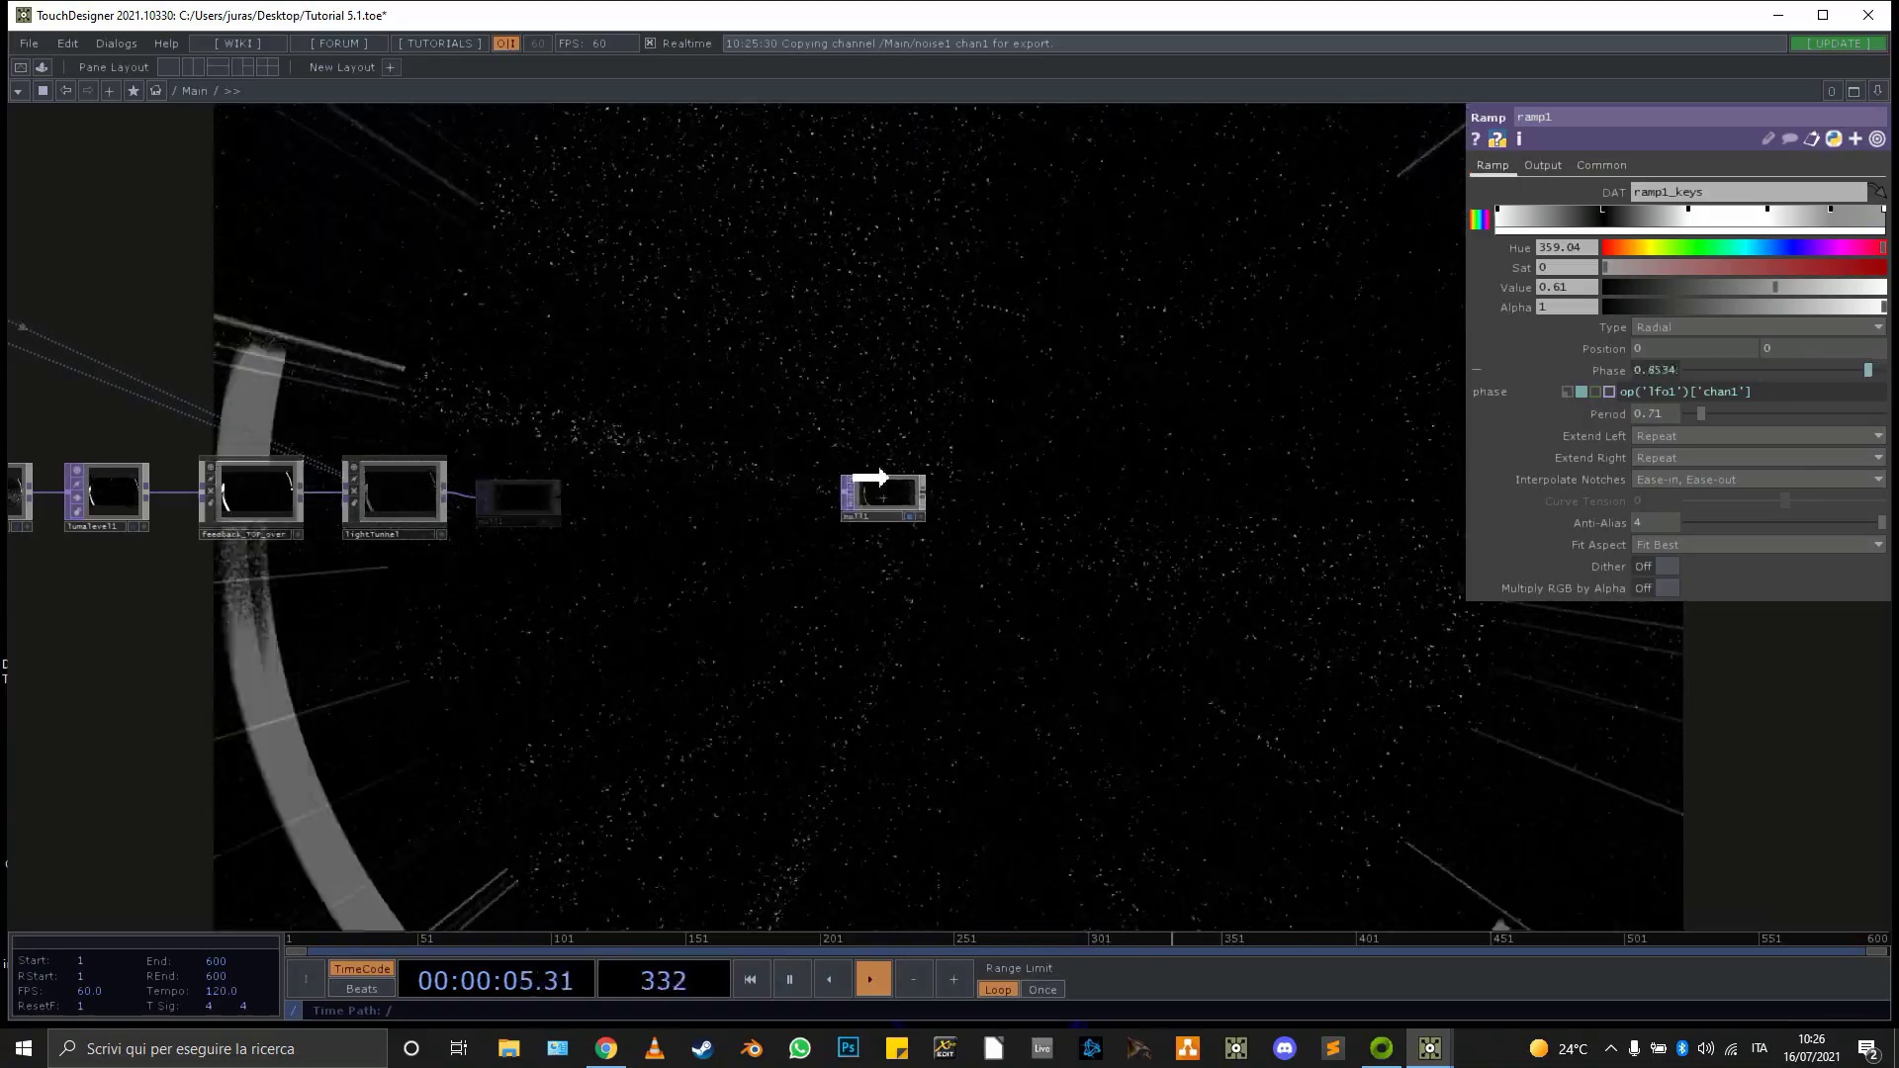
left_click_drag(876, 477, 856, 489)
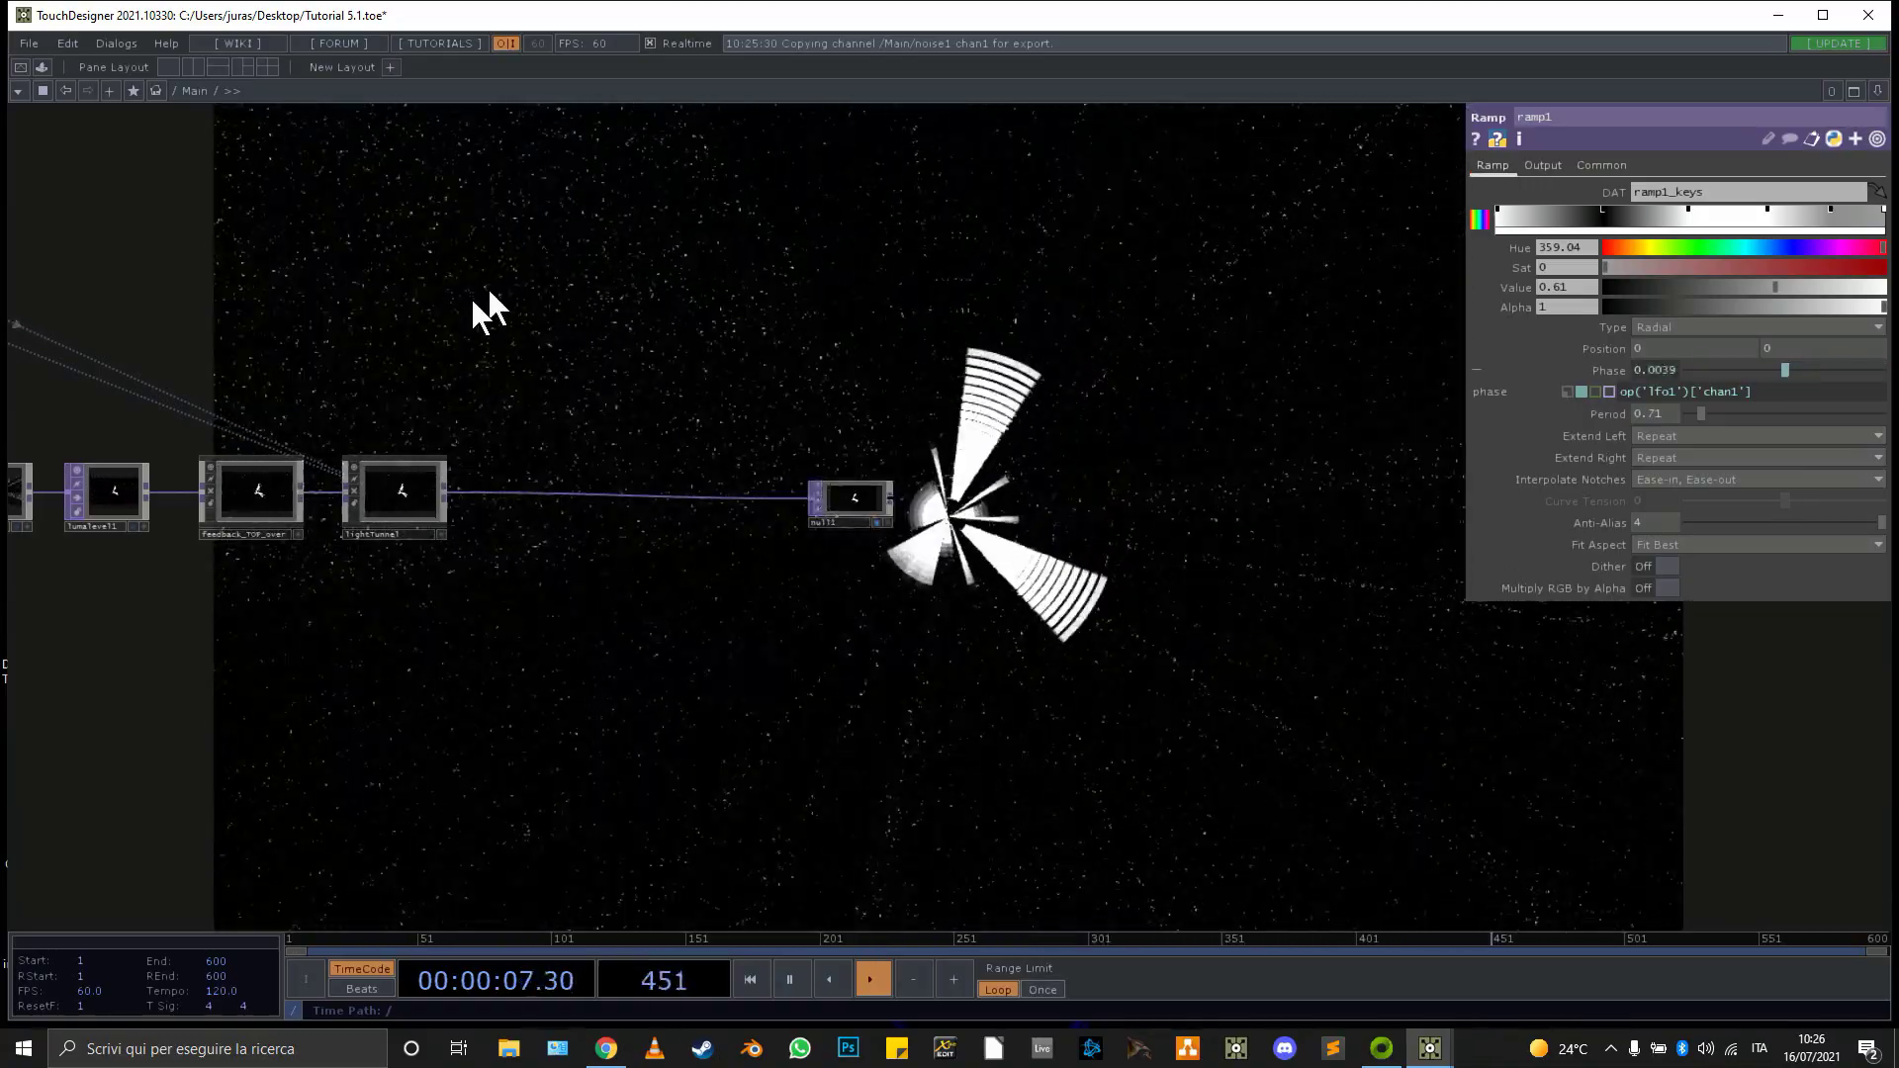
left_click_drag(476, 294, 1030, 408)
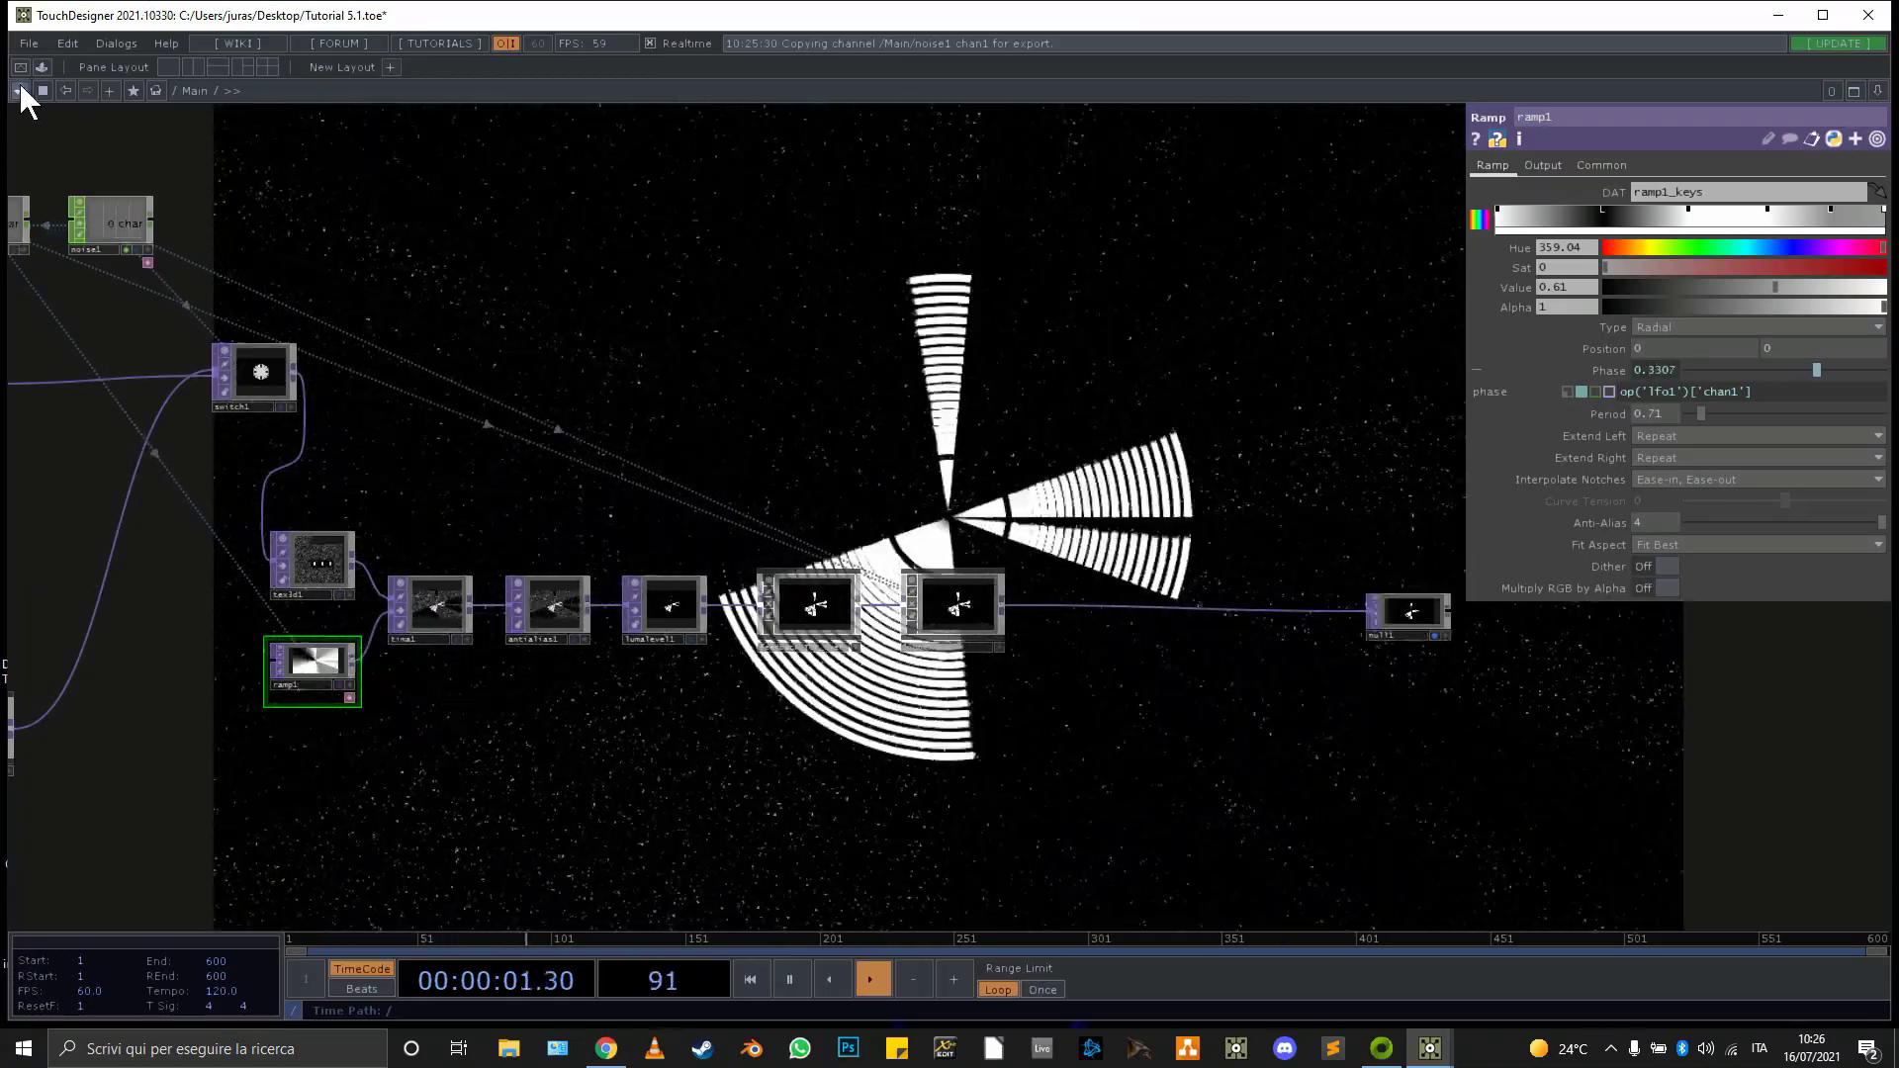
Add the rgbaDelay component from the ImageFilters palette, insert it between lightTunnel and null1, and close the palette
left_click(42, 67)
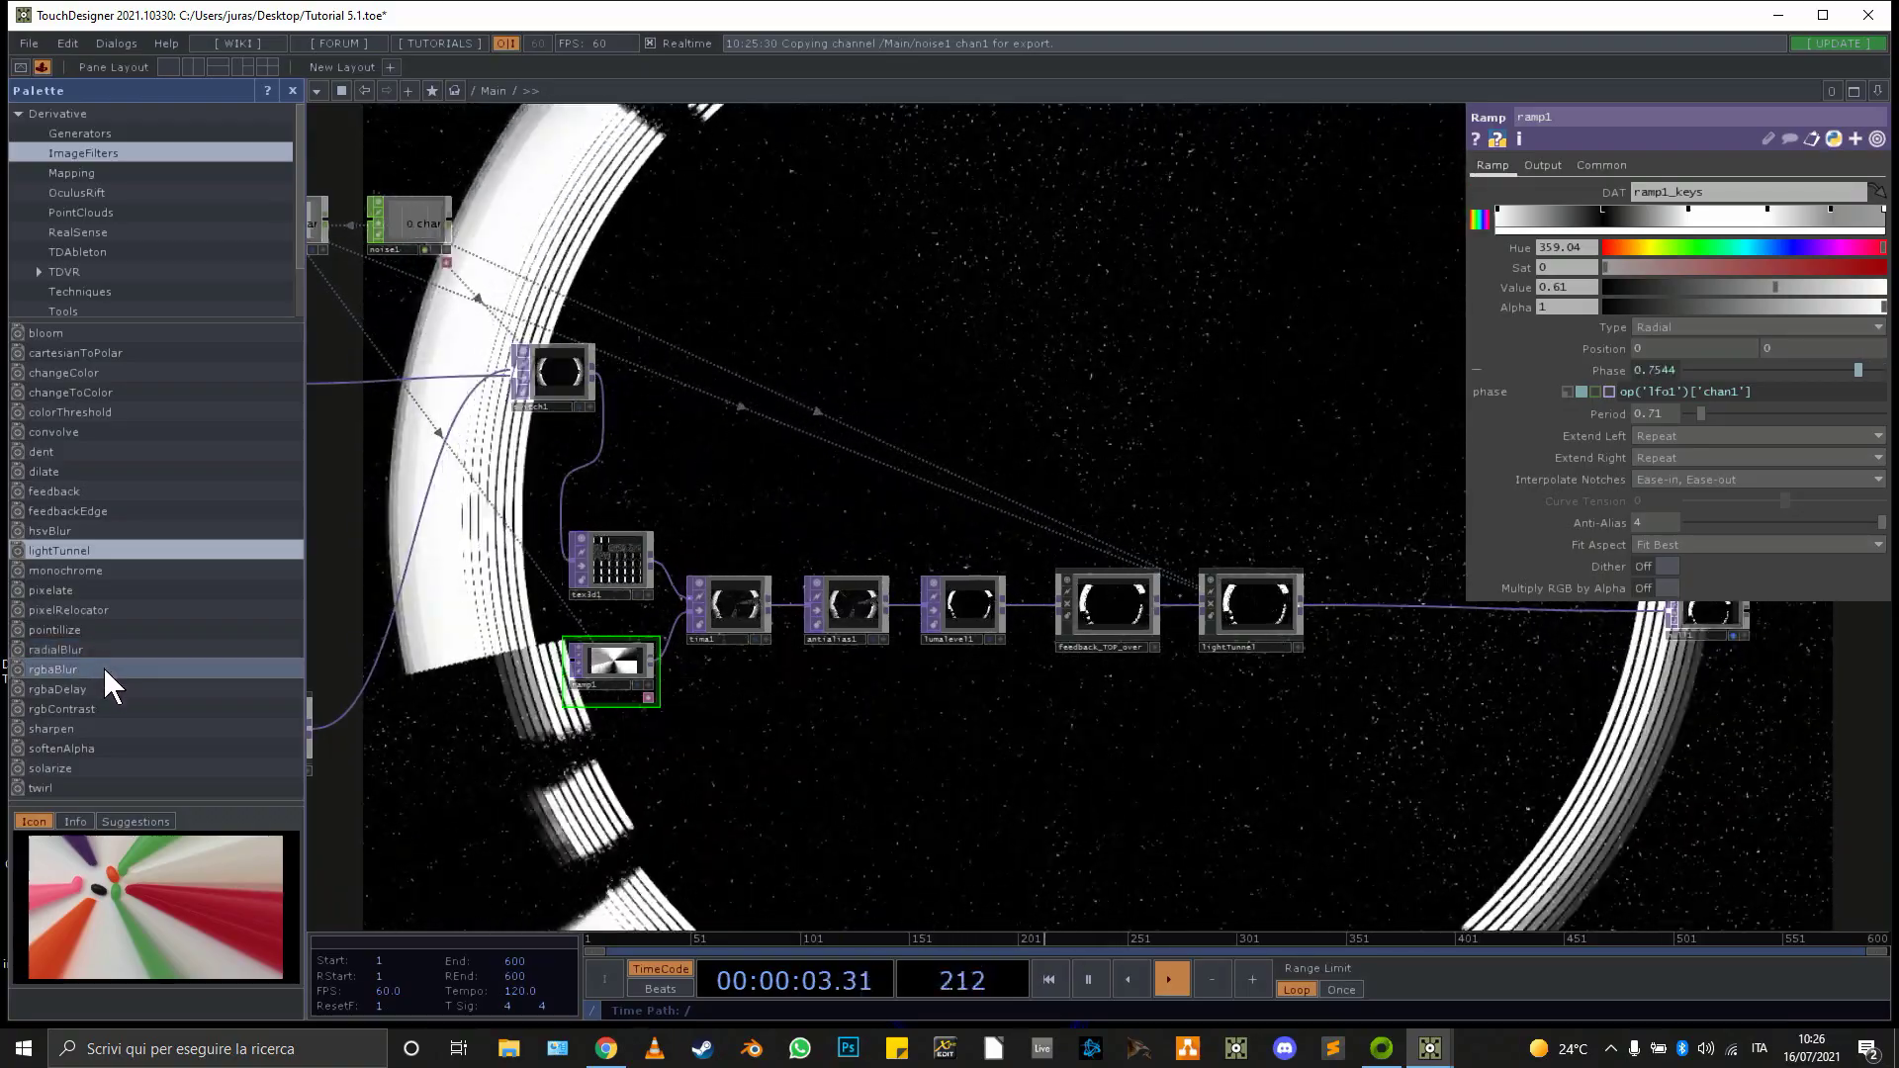
left_click_drag(100, 687, 1464, 723)
left_click_drag(1233, 714, 852, 686)
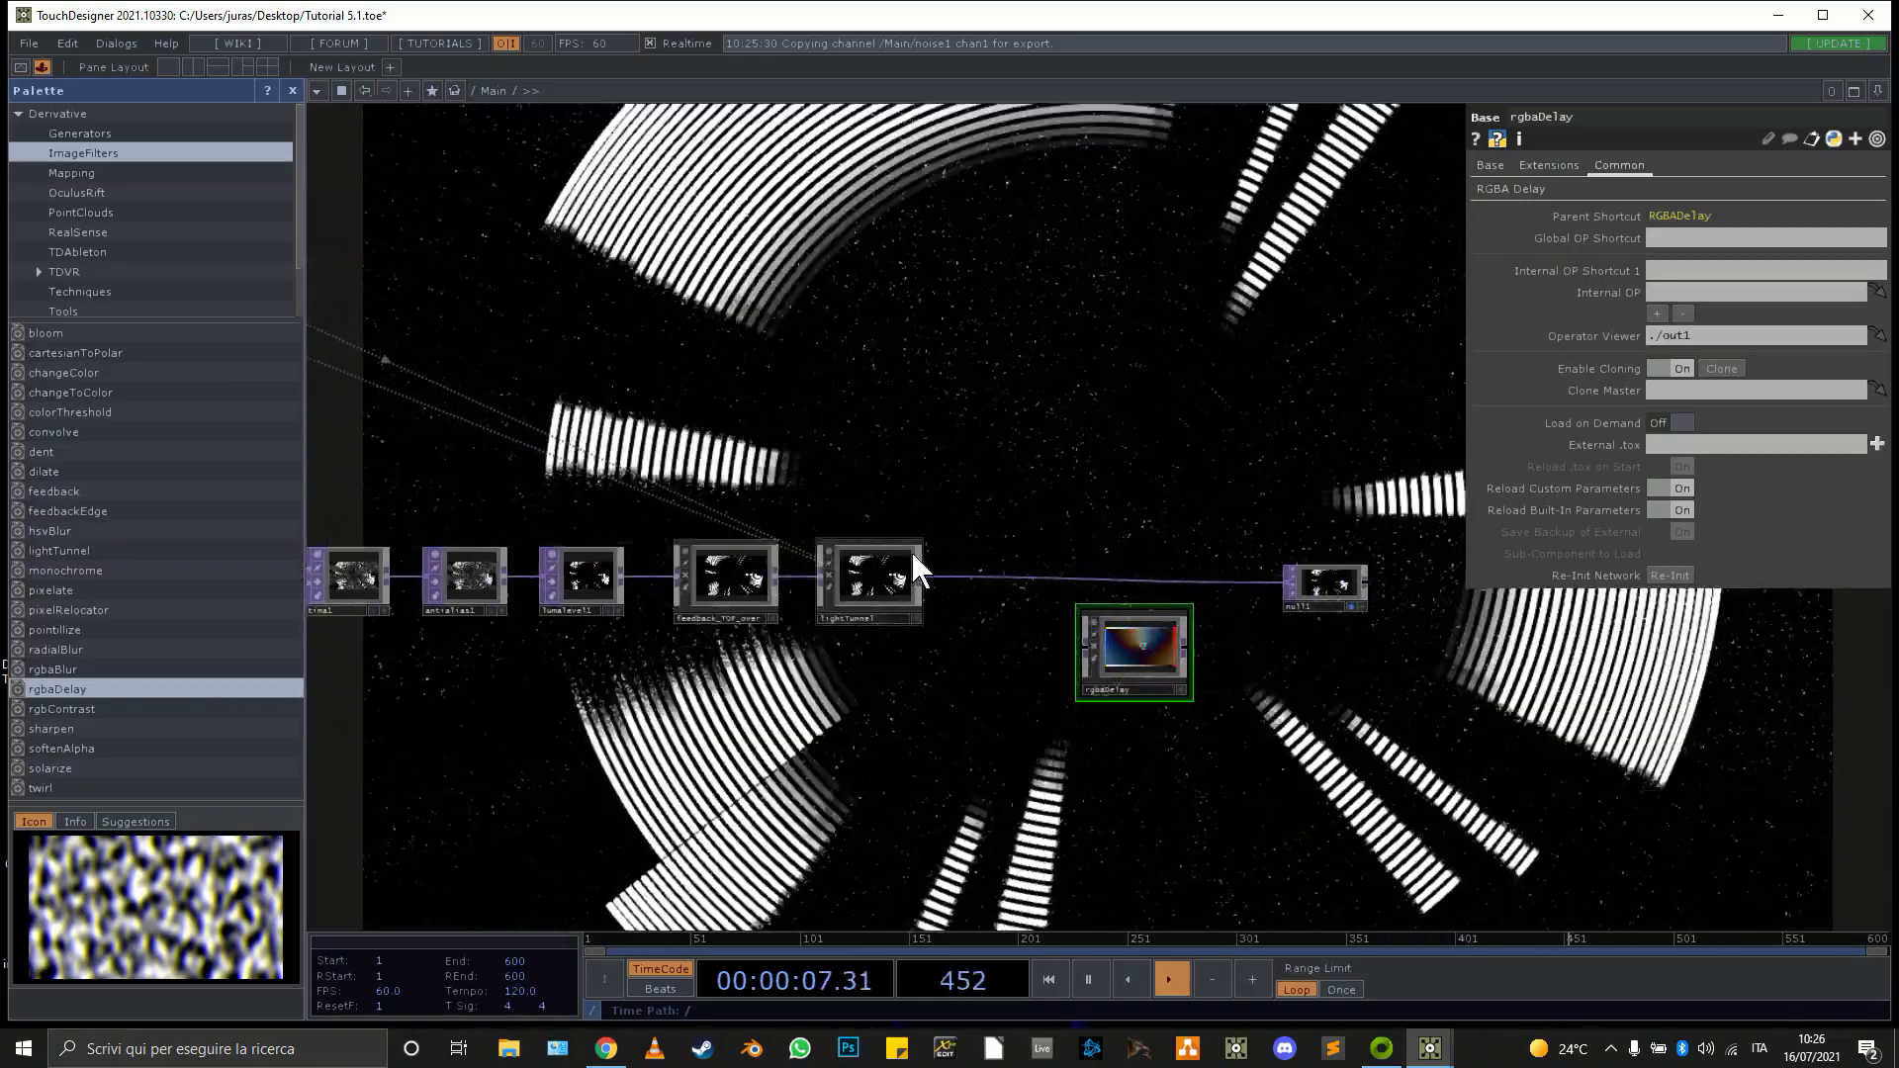
left_click_drag(920, 578, 1276, 582)
left_click_drag(1093, 653, 1070, 581)
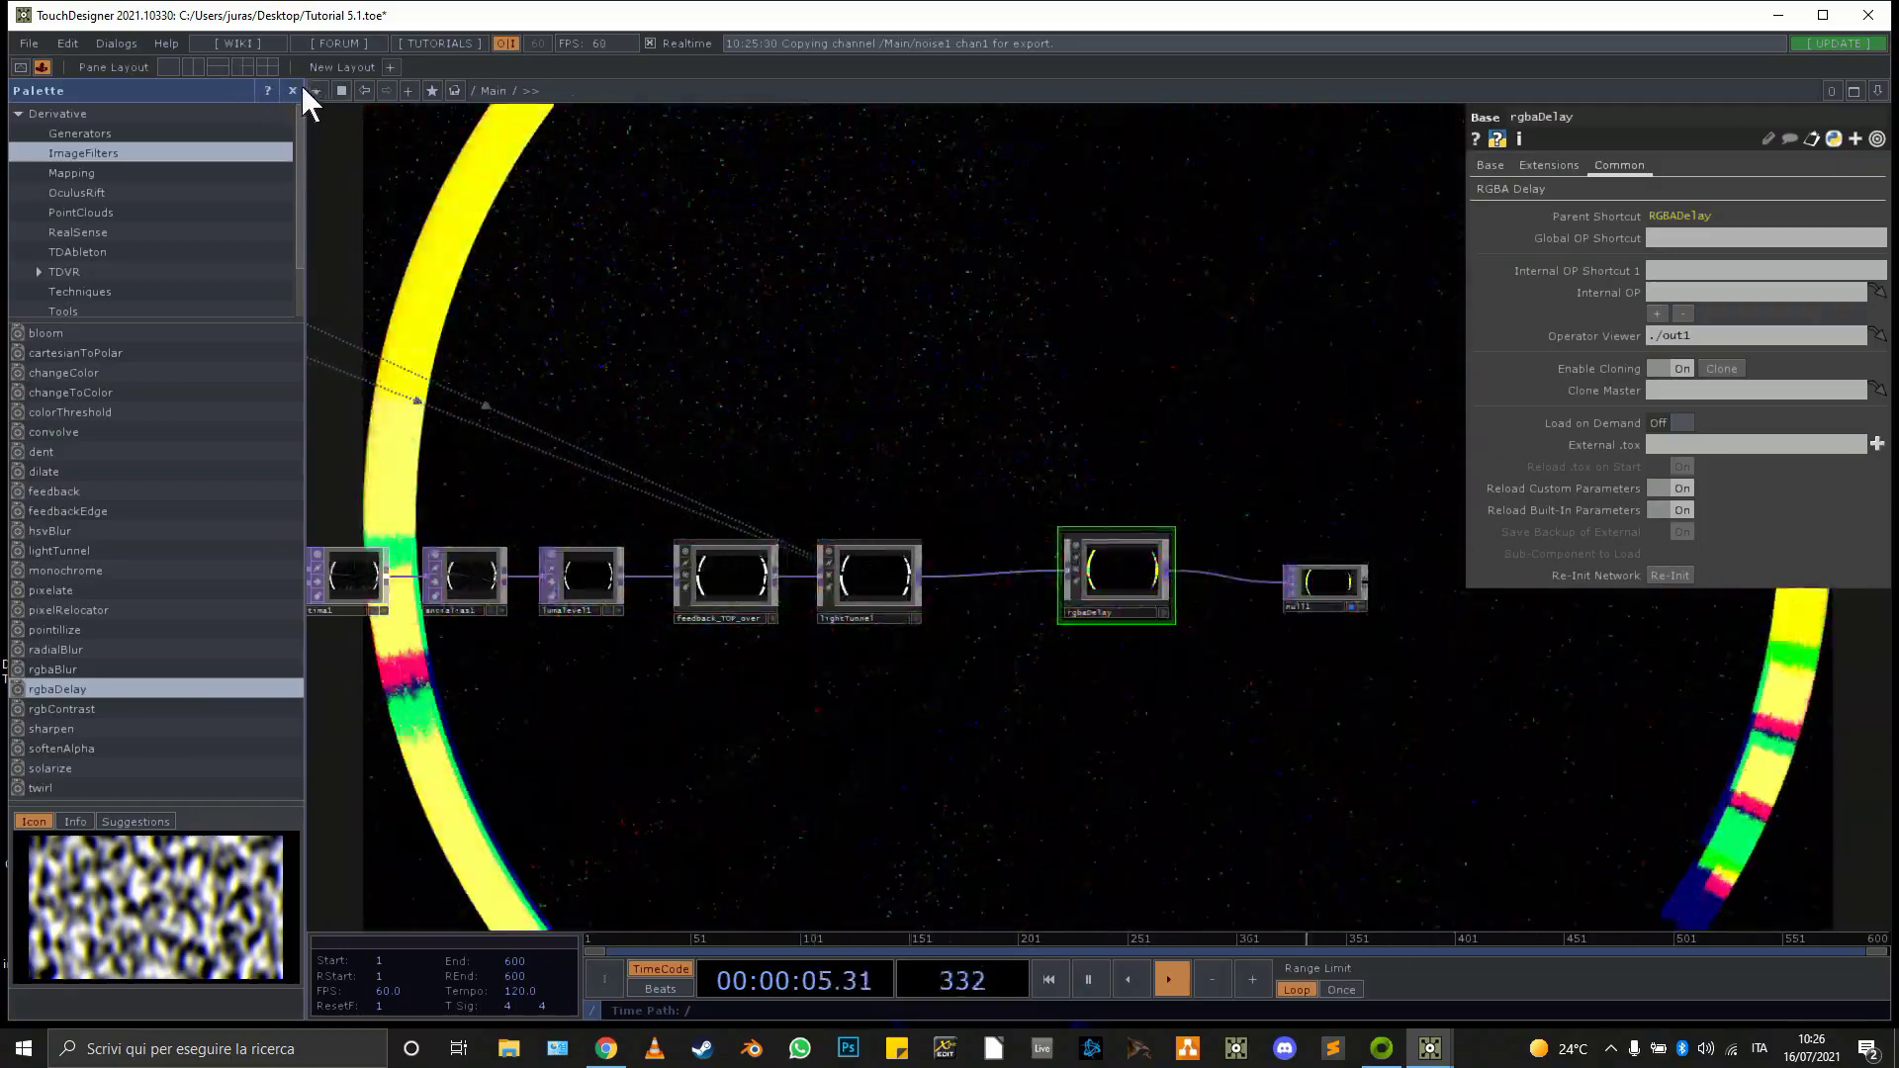
left_click(294, 88)
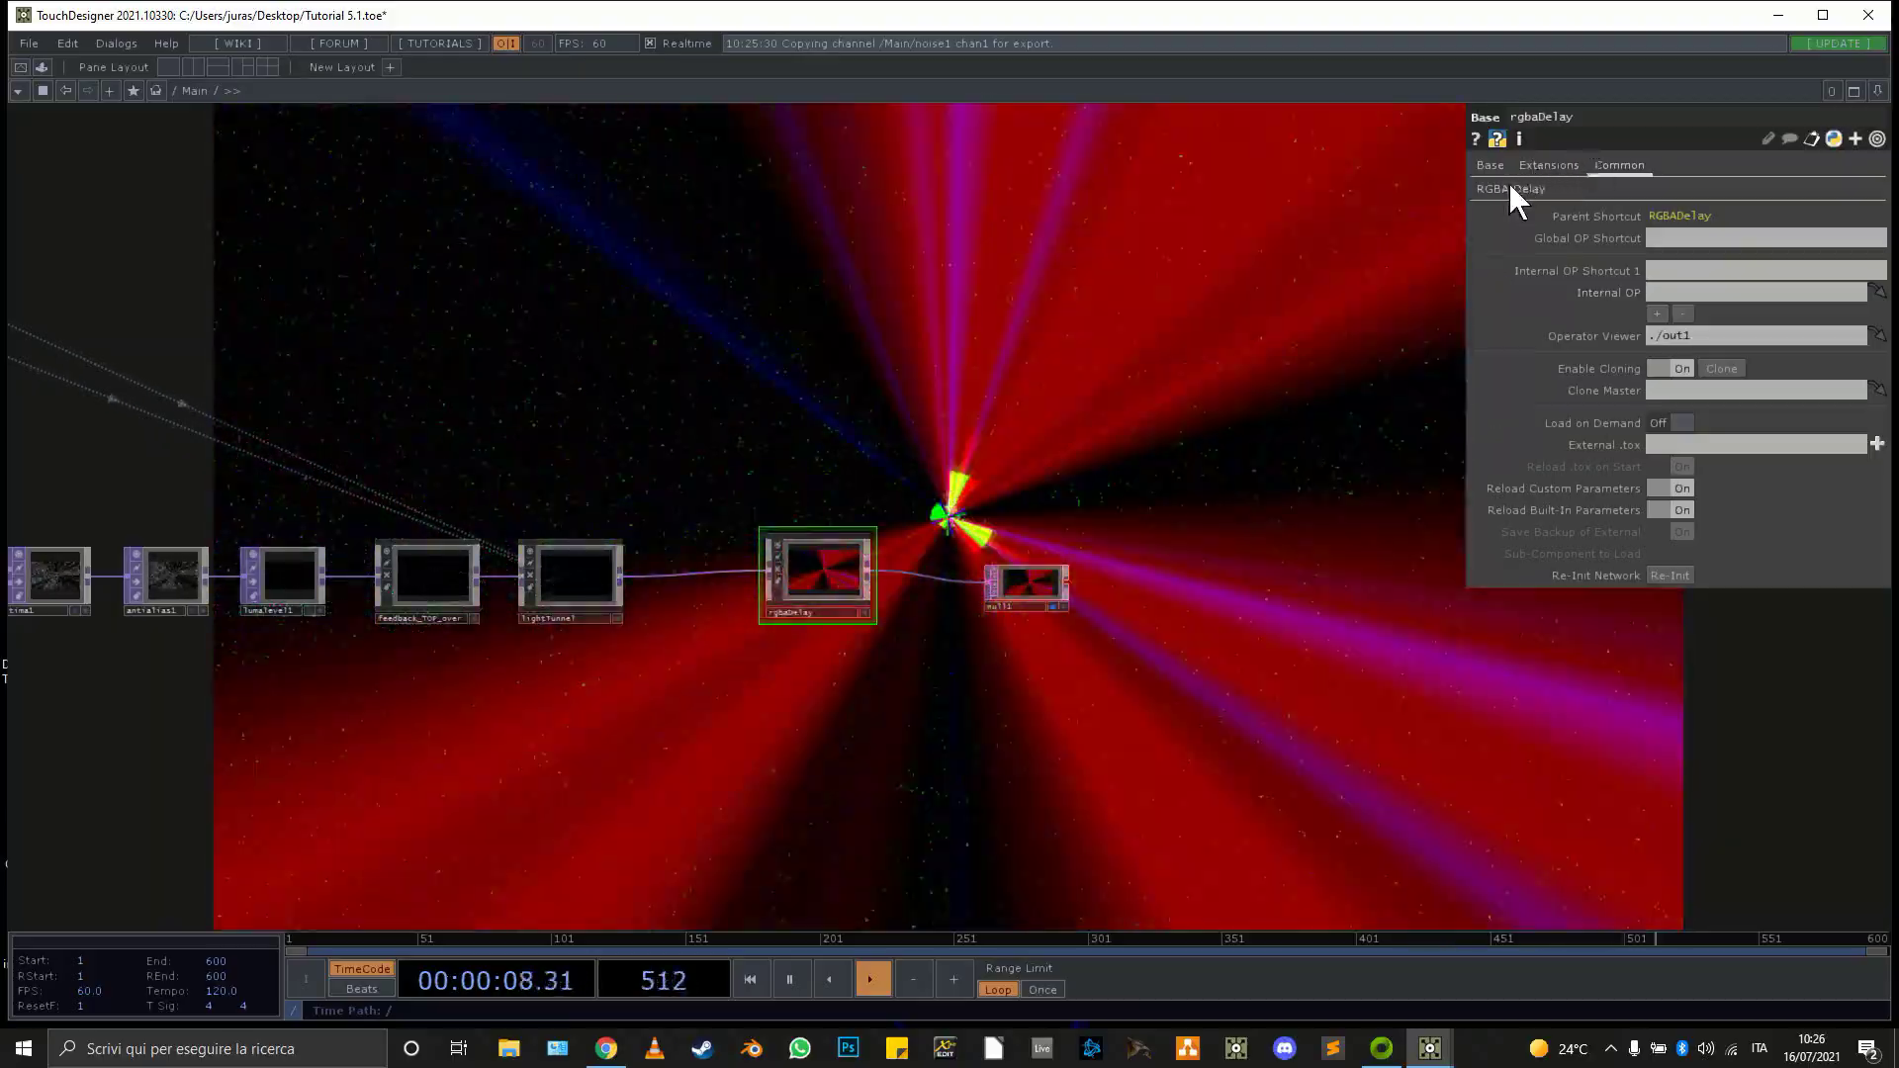
Set rgbaDelay's Red Delay to -7, Green Delay to -9 and Blue Delay to -8
left_click(1510, 188)
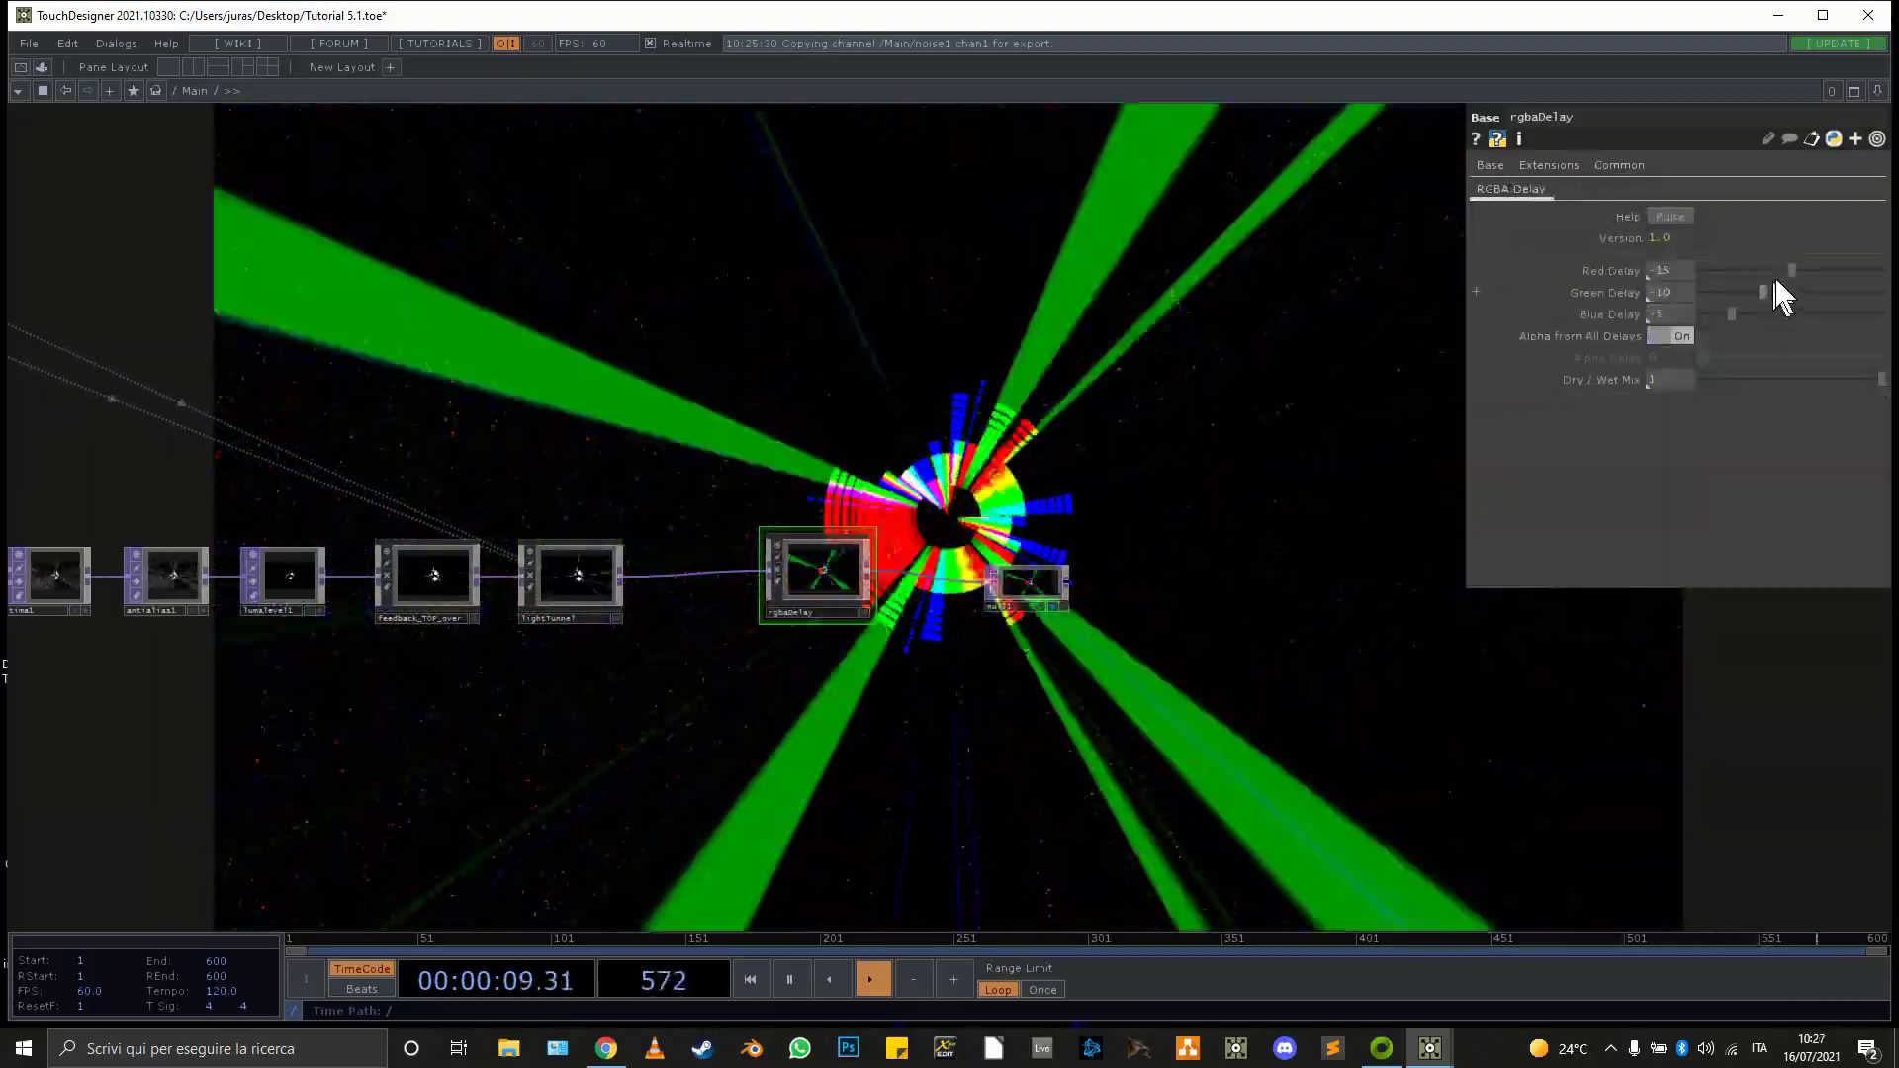
left_click_drag(1788, 267, 1771, 267)
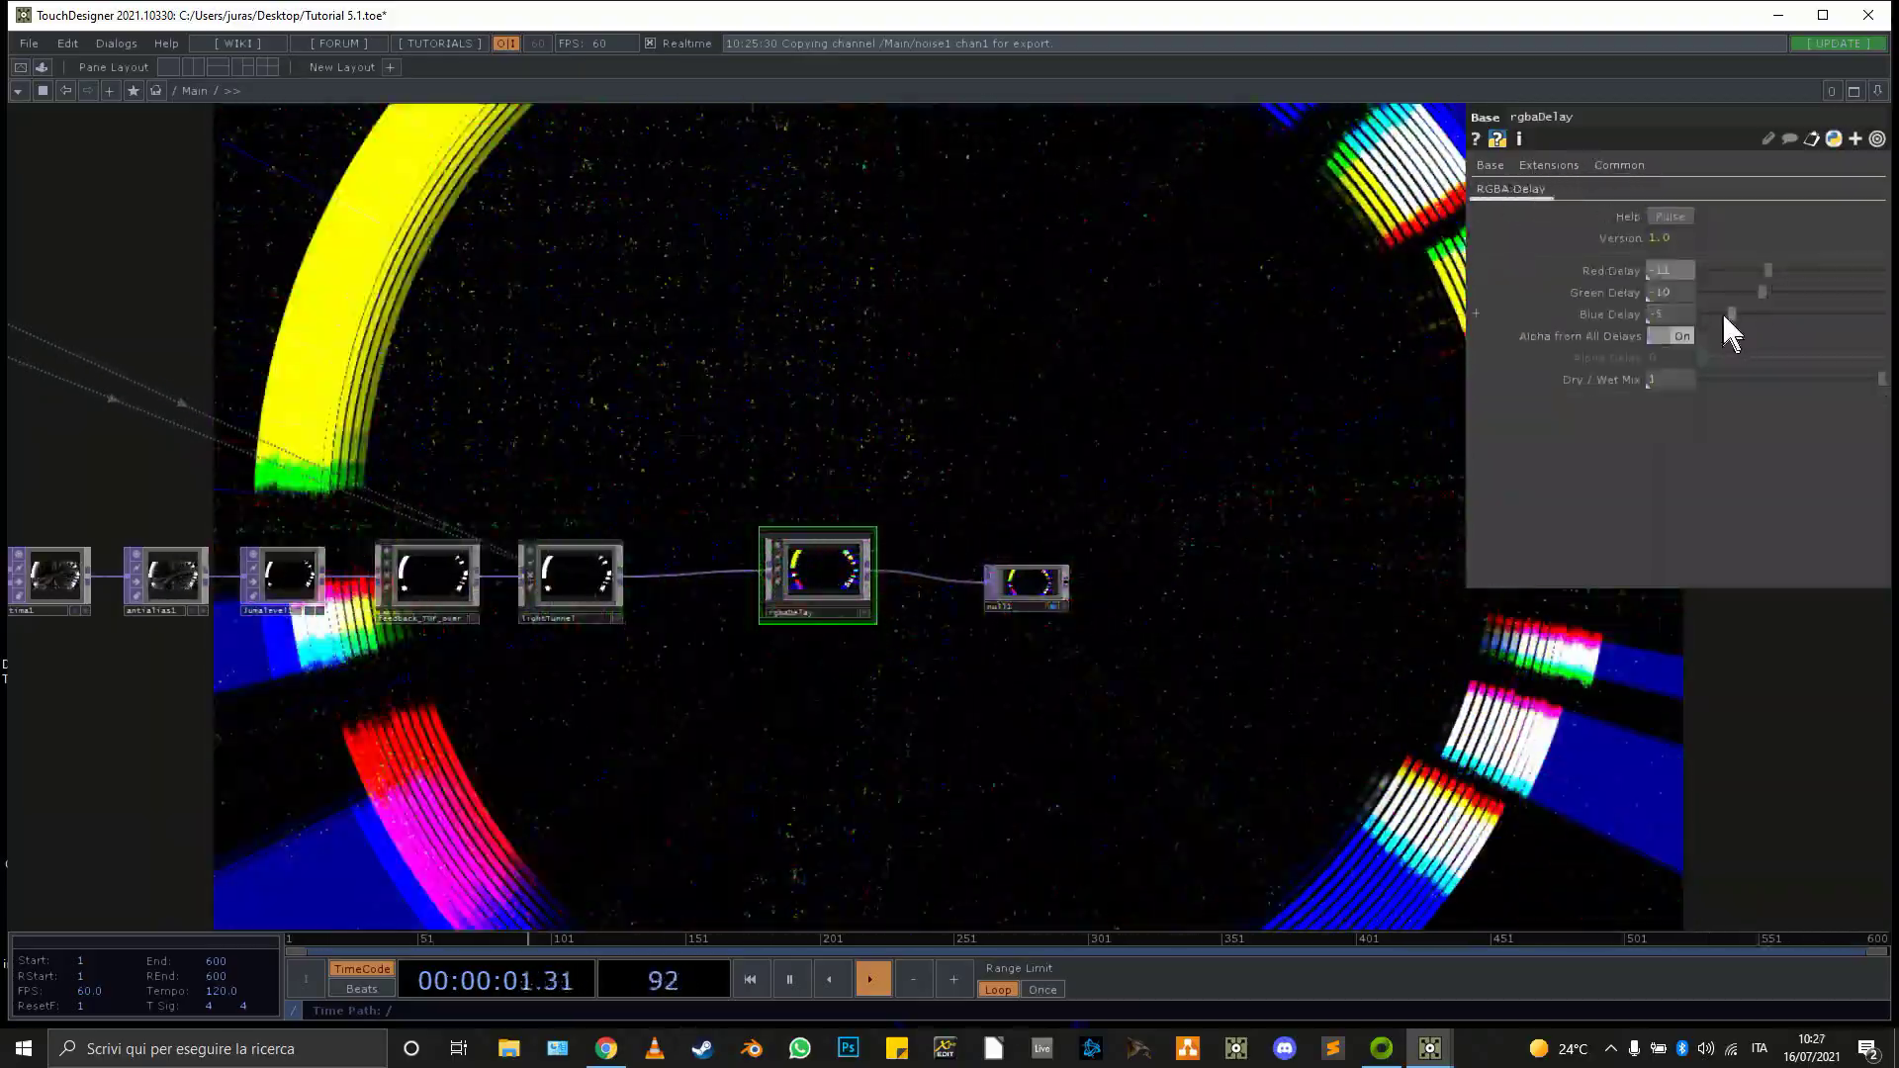
left_click_drag(1759, 312, 1755, 312)
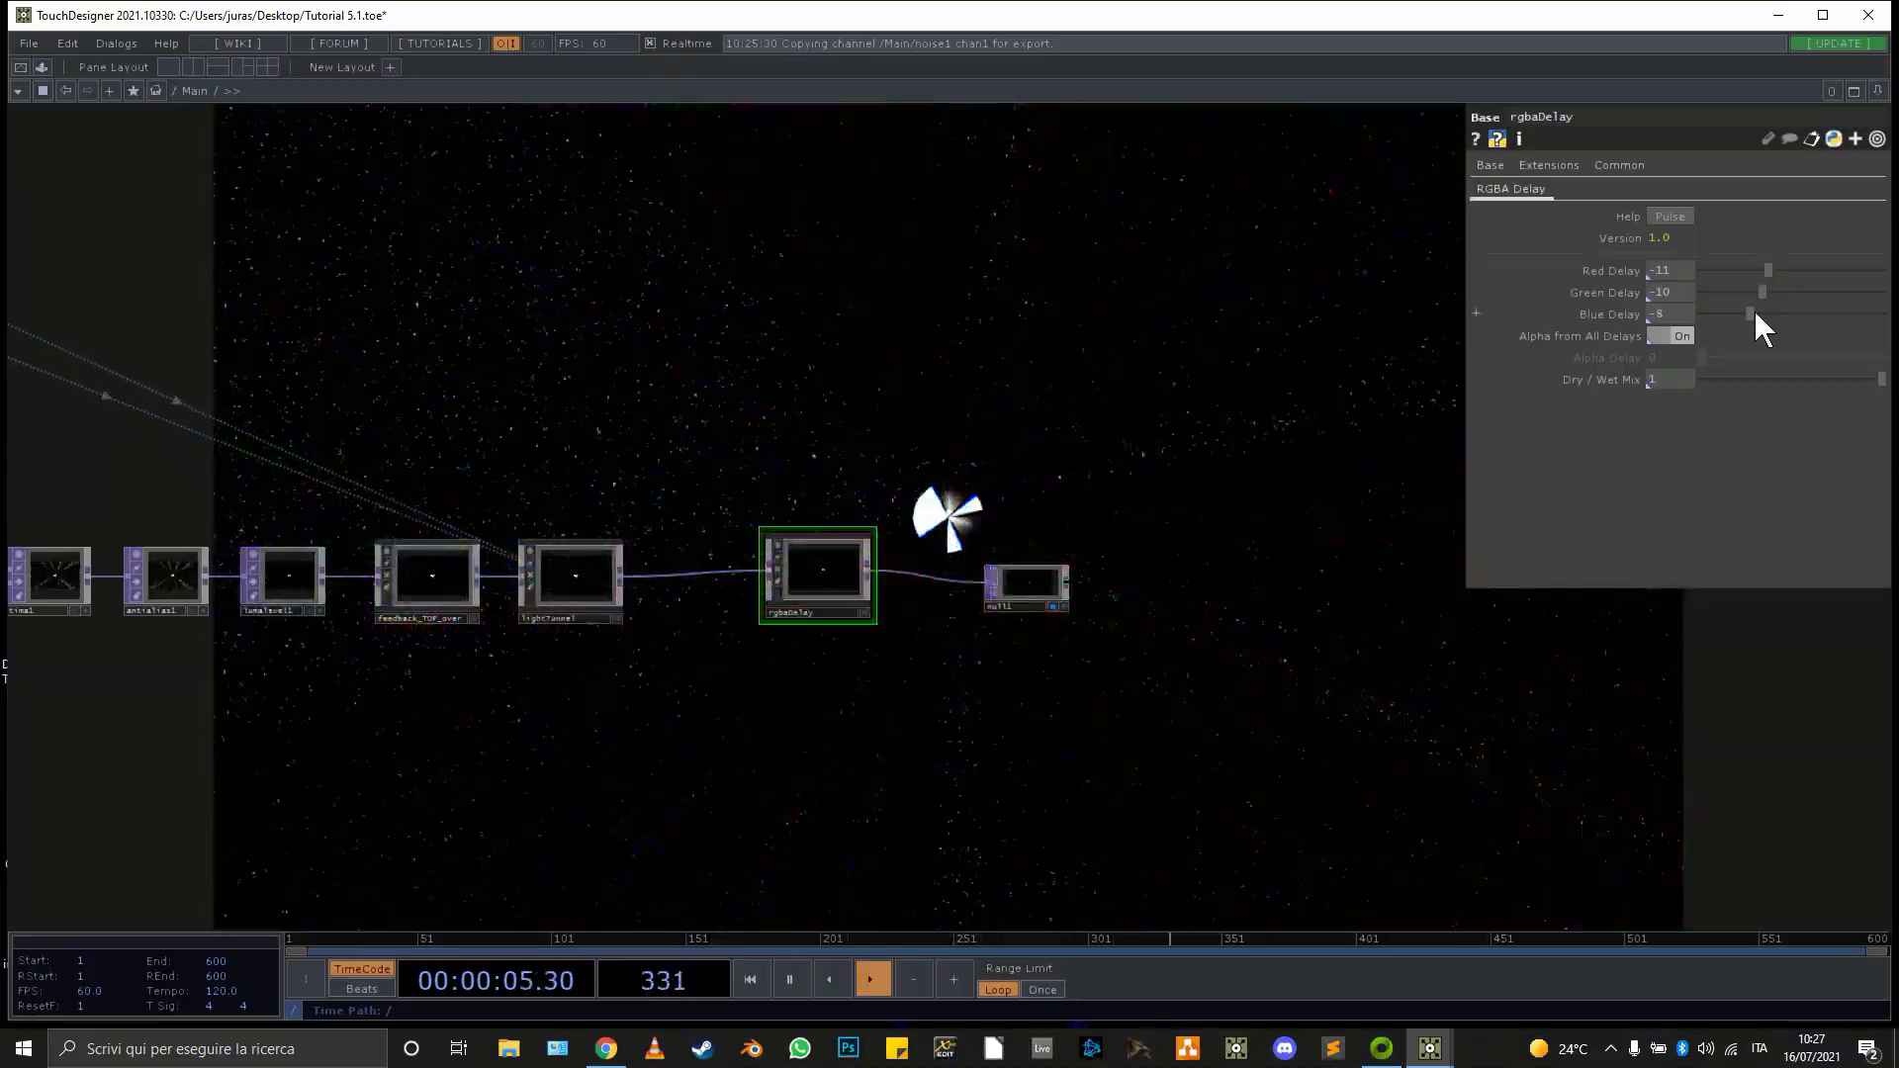
left_click_drag(1759, 293, 1751, 293)
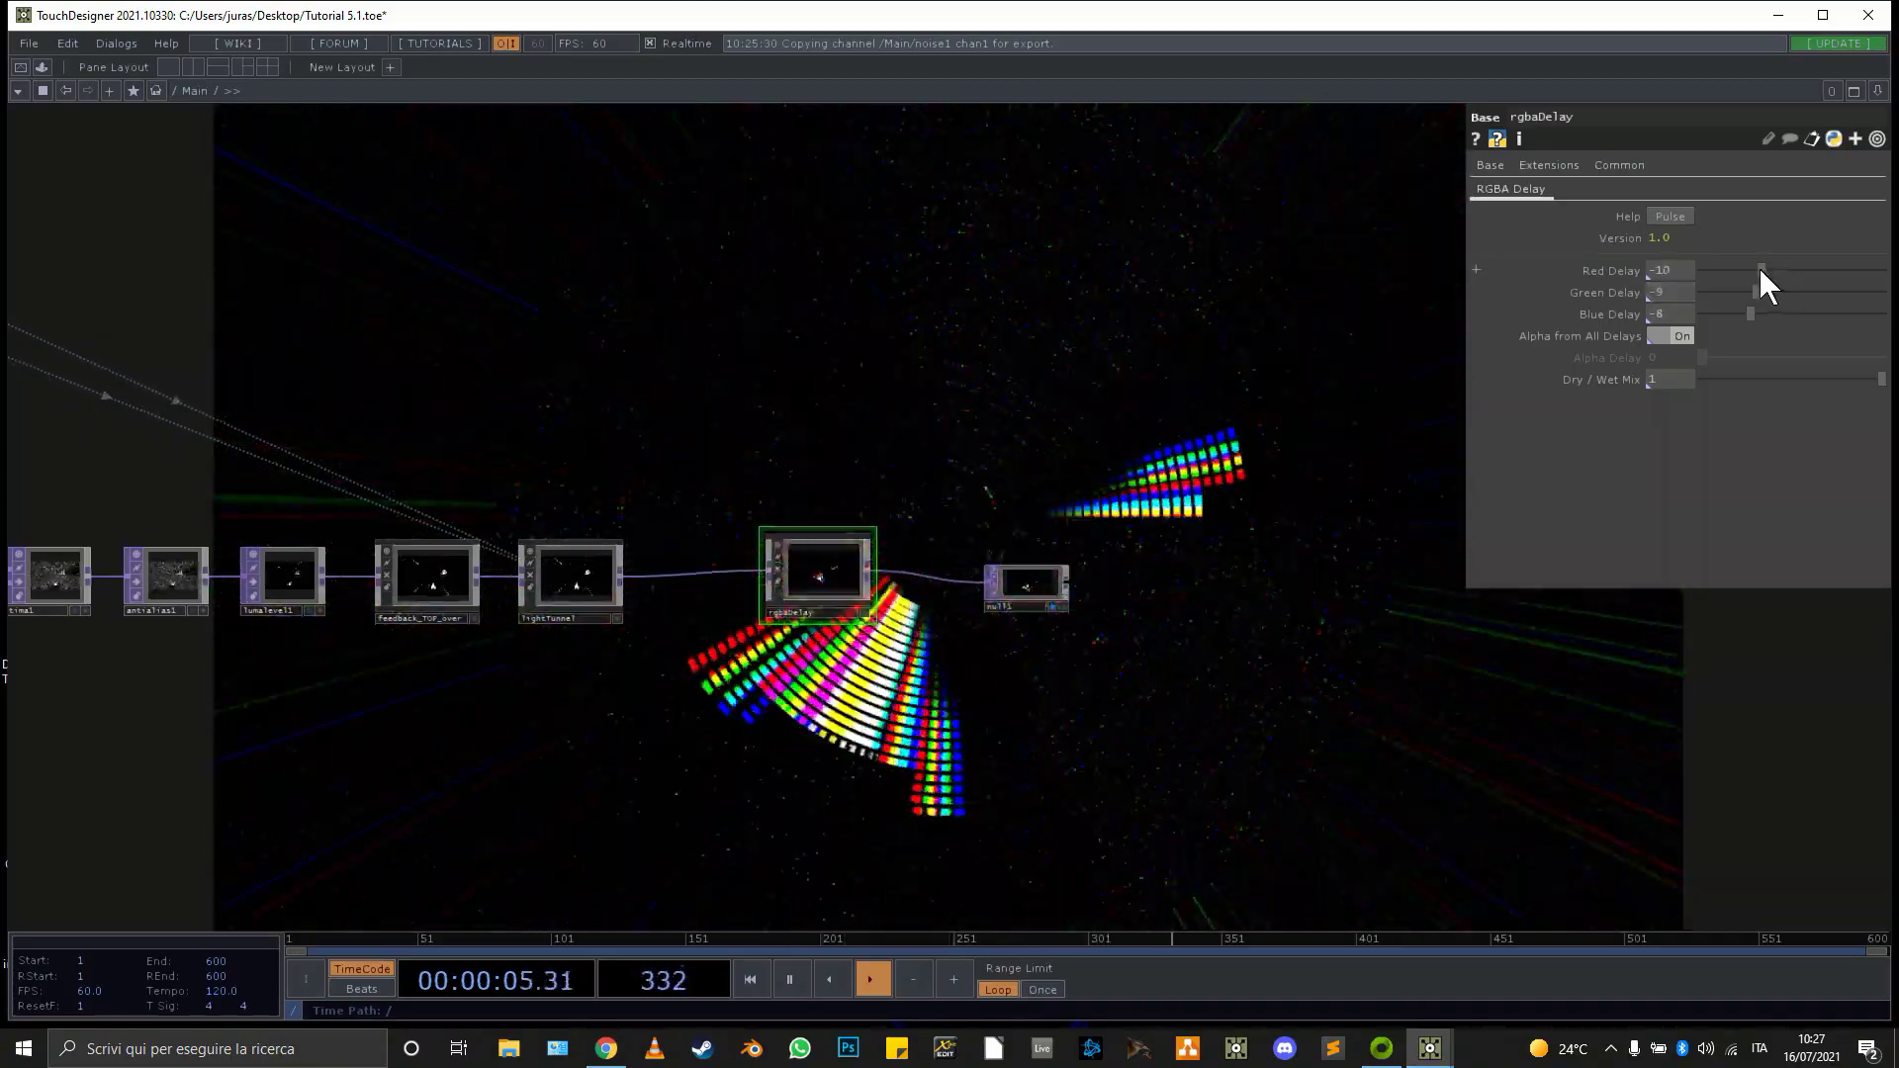
left_click_drag(1759, 265, 1723, 271)
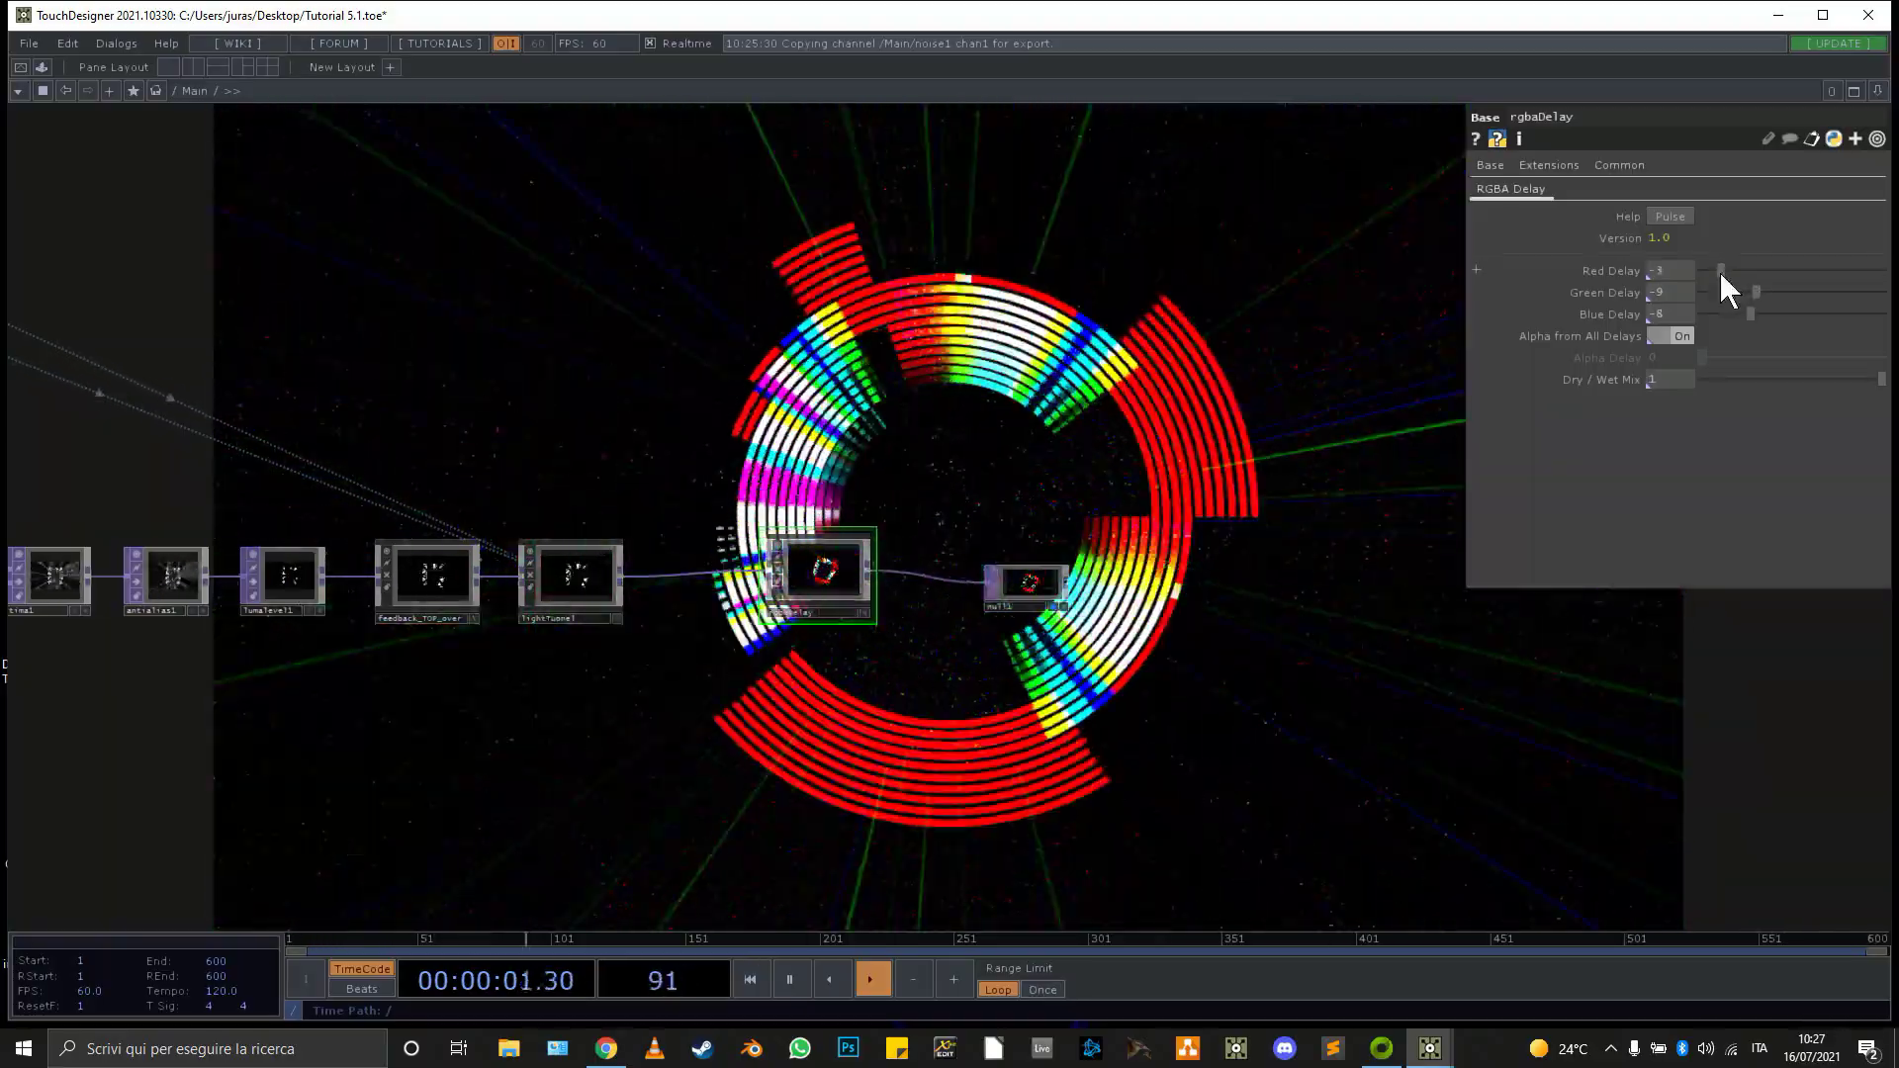
mouse_move(1749, 313)
left_mouse_down()
mouse_move(1806, 319)
mouse_move(1756, 311)
left_mouse_up()
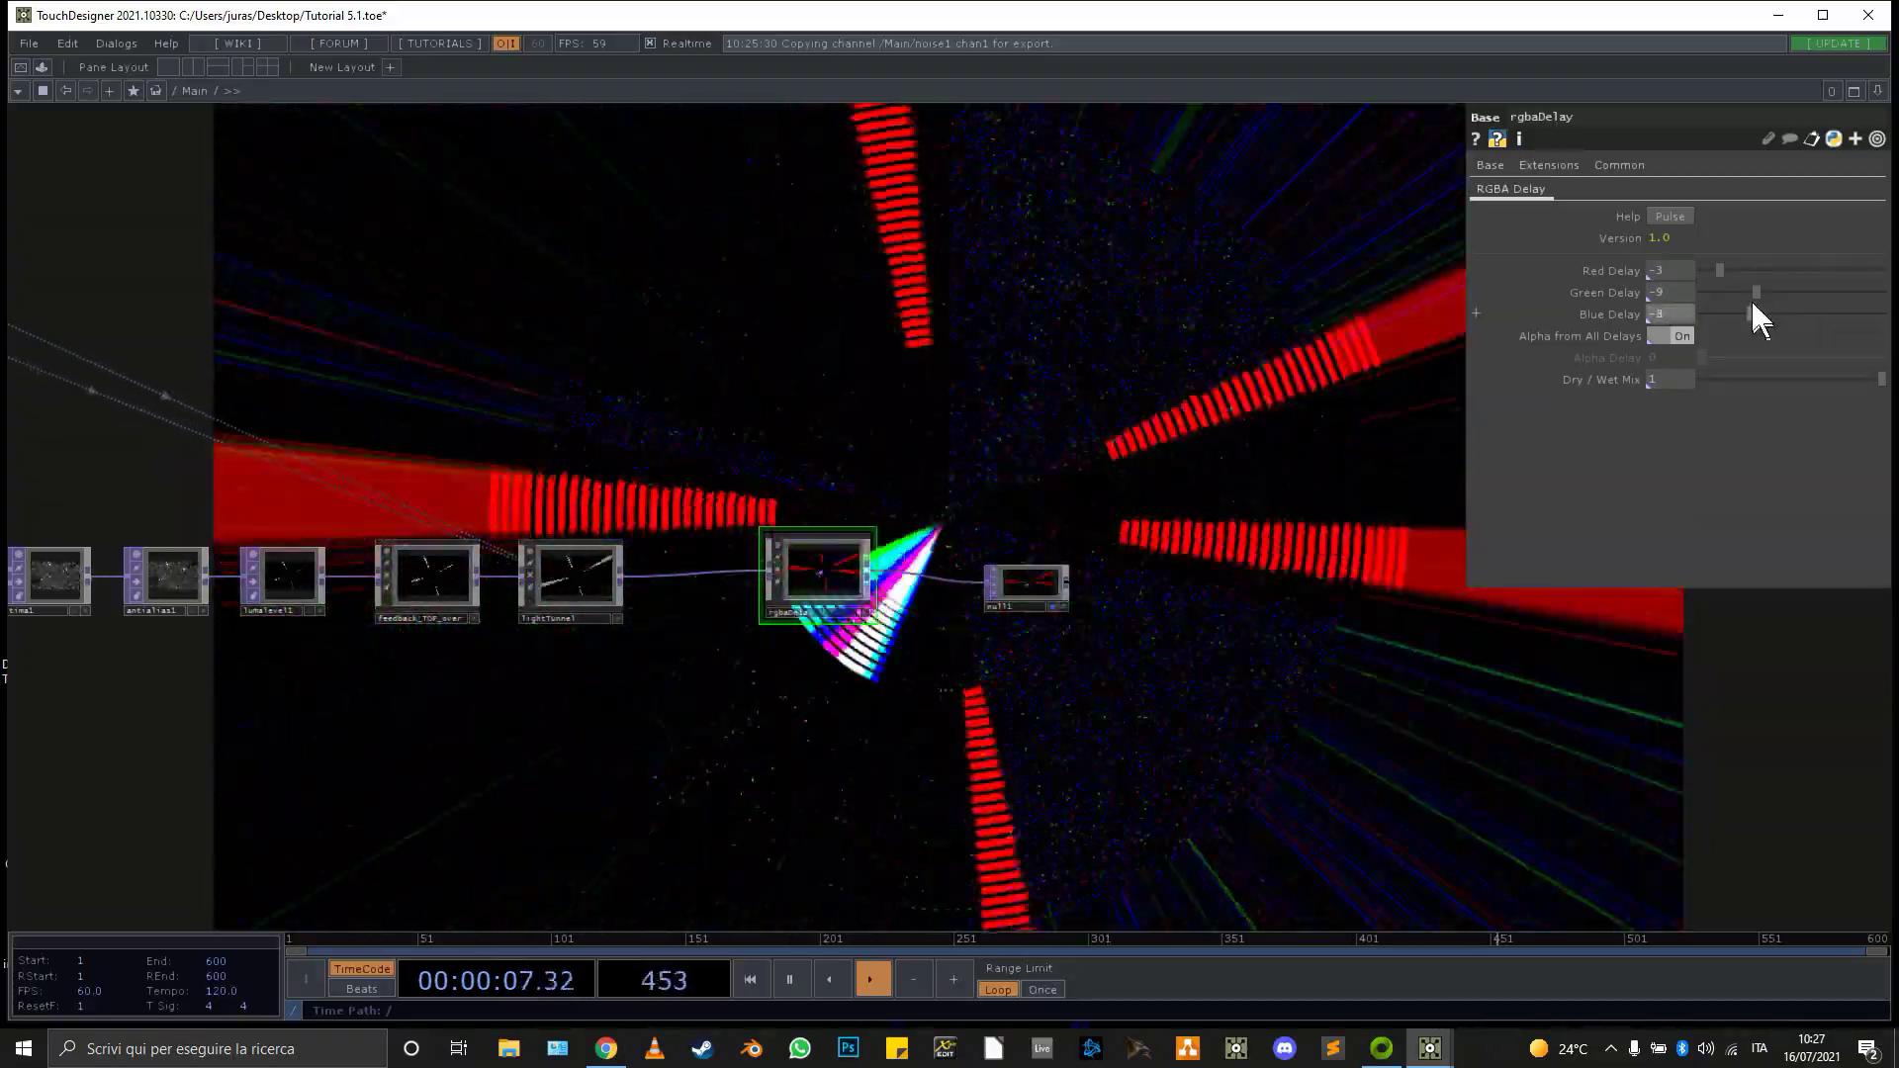
left_click_drag(1723, 269, 1749, 271)
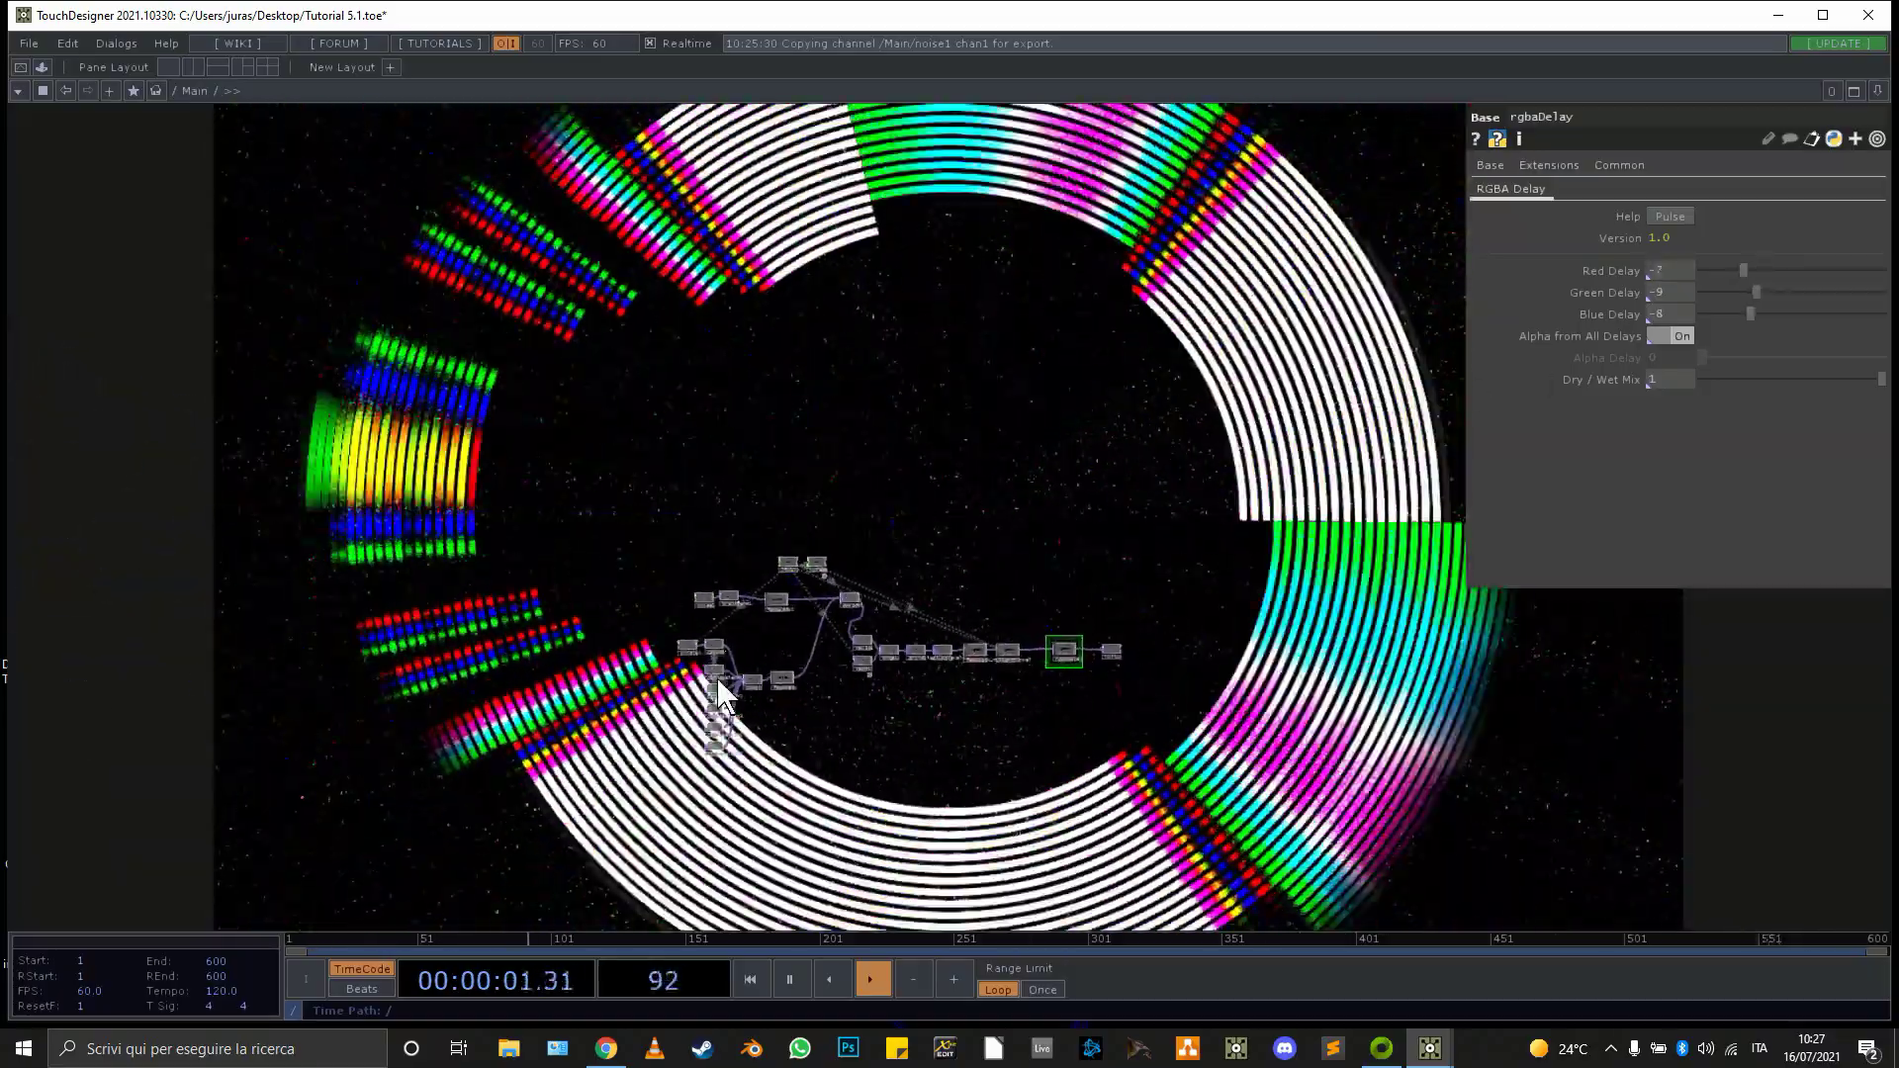
Turn on the Polygon option for circle1 so it draws a three-sided shape
scroll(681, 655, "up", 5)
left_click(704, 587)
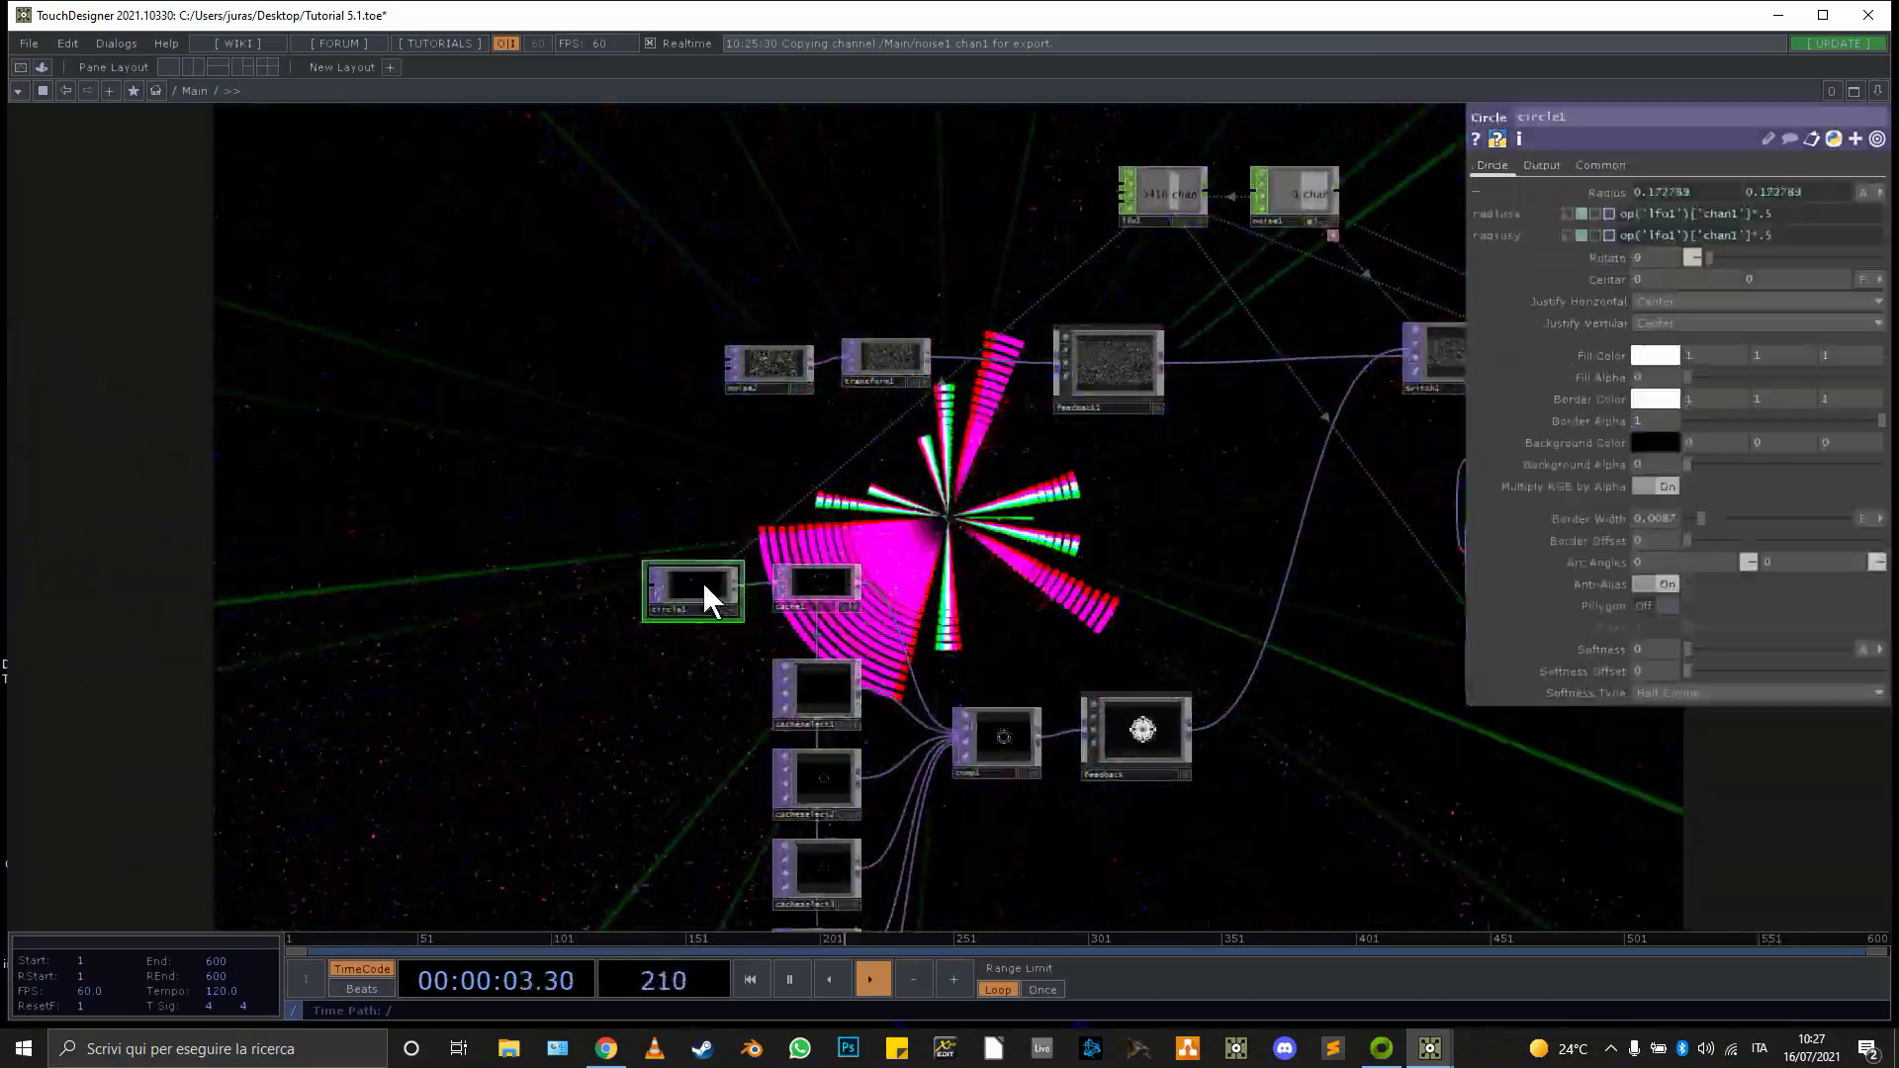
left_click(1660, 605)
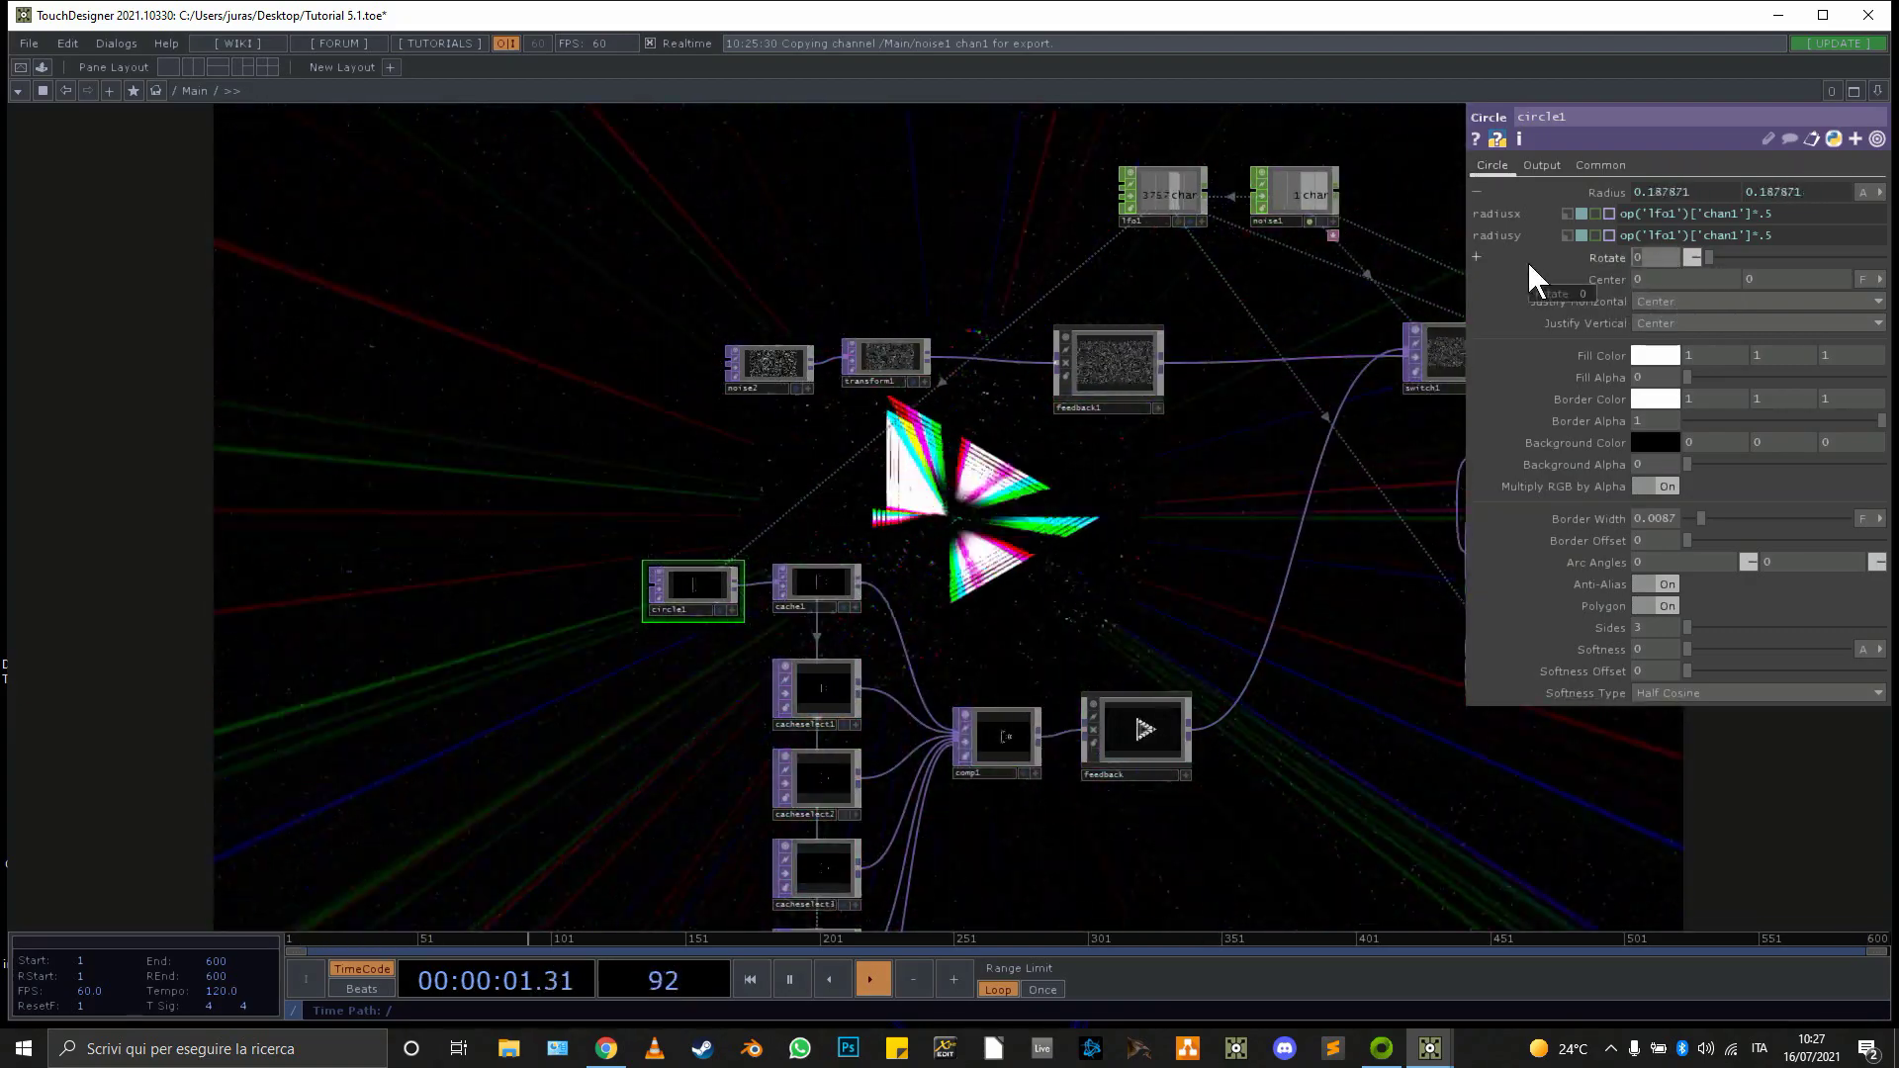
Animate circle1's Rotate parameter with the expression absTime.seconds*100
type("absTime")
key("Return")
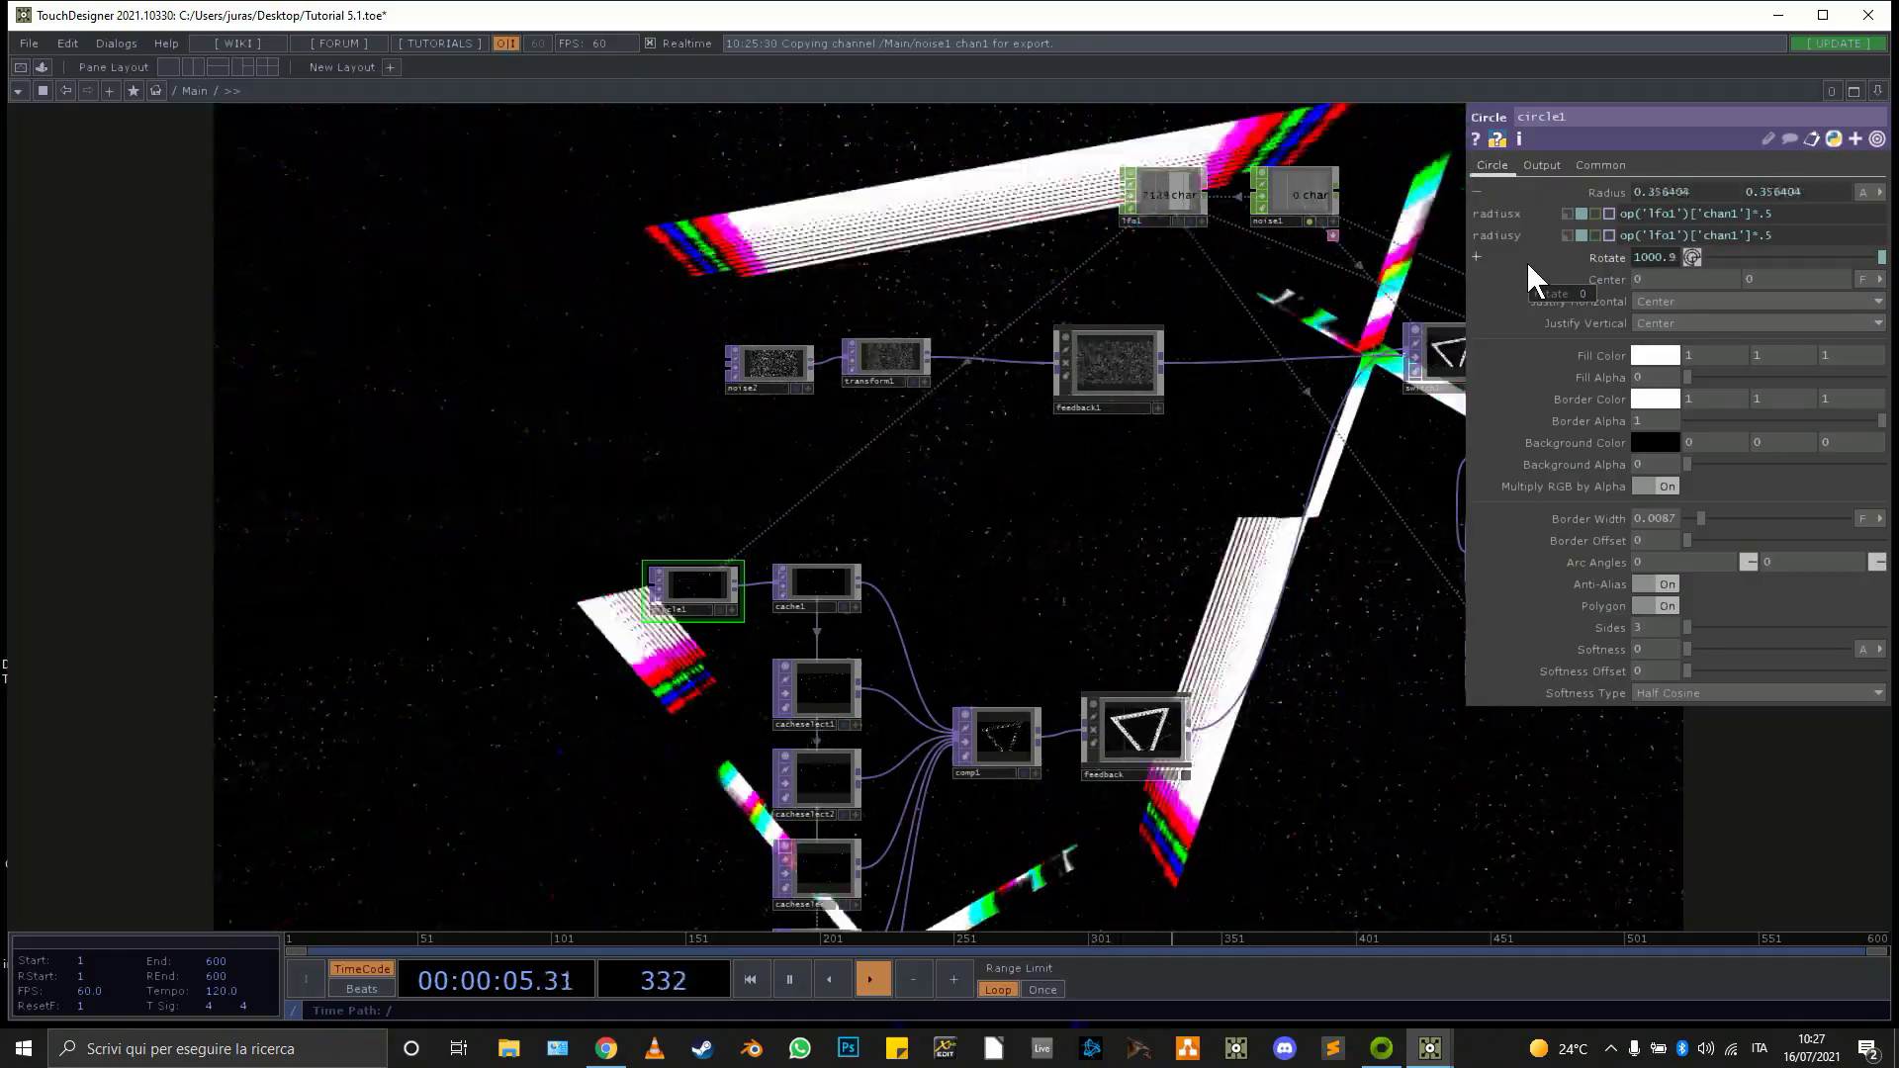
left_click(1660, 255)
left_click(1796, 281)
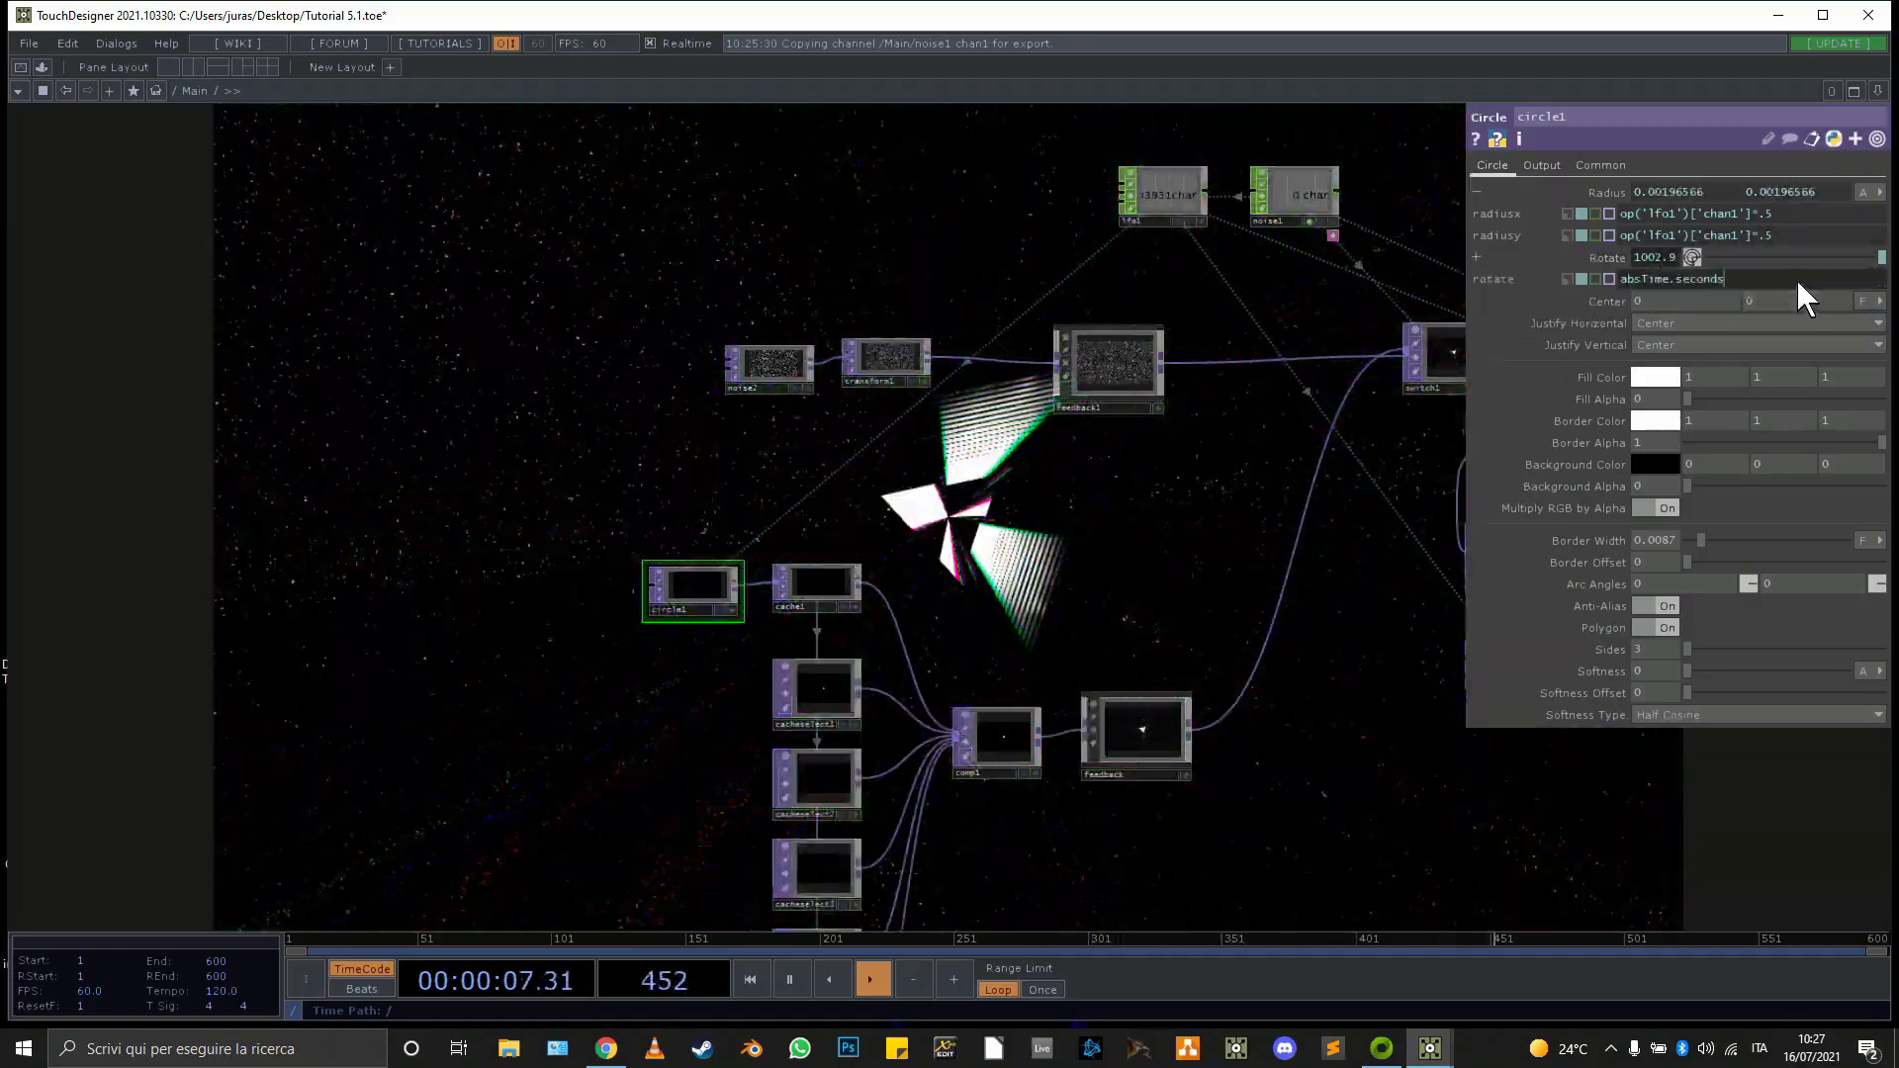
type("*100")
key("Return")
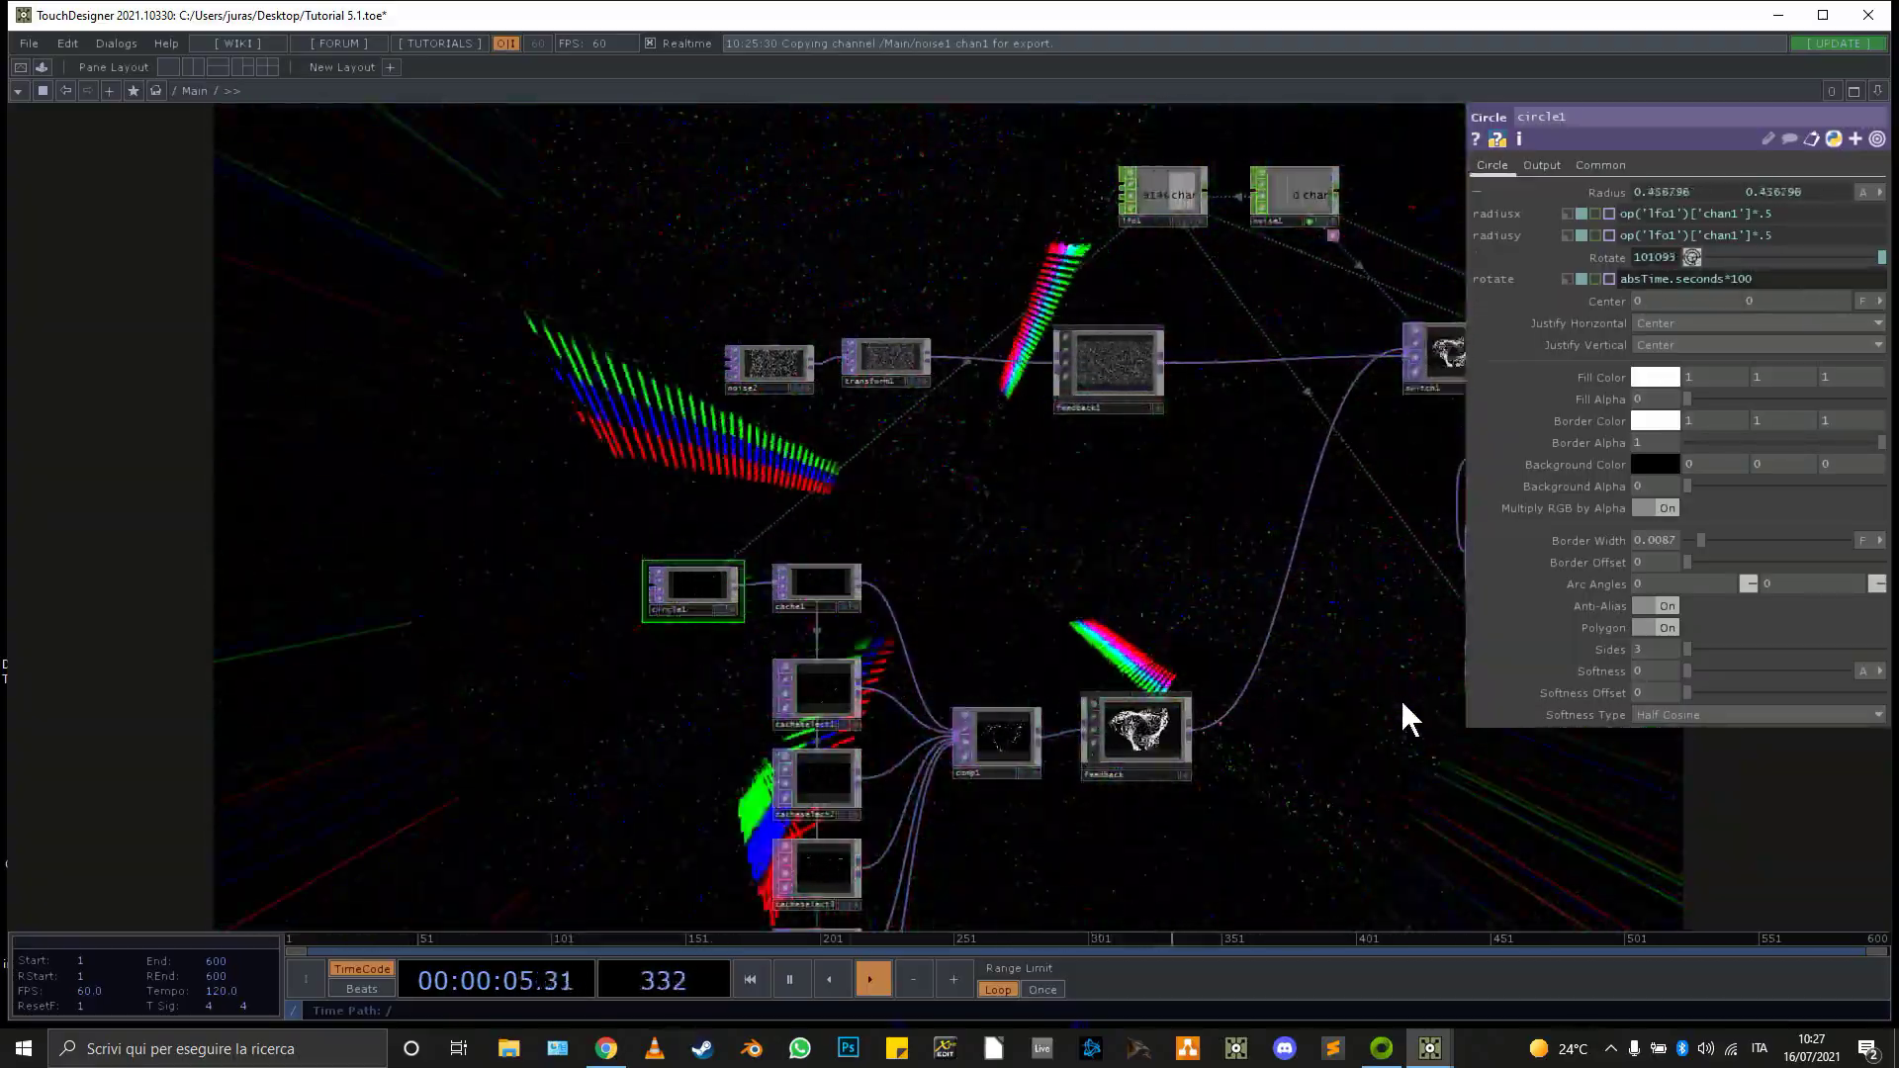
Change rgbaDelay's Red Delay to -13, Green Delay to -11 and Blue Delay to -9
left_click_drag(1412, 721, 640, 672)
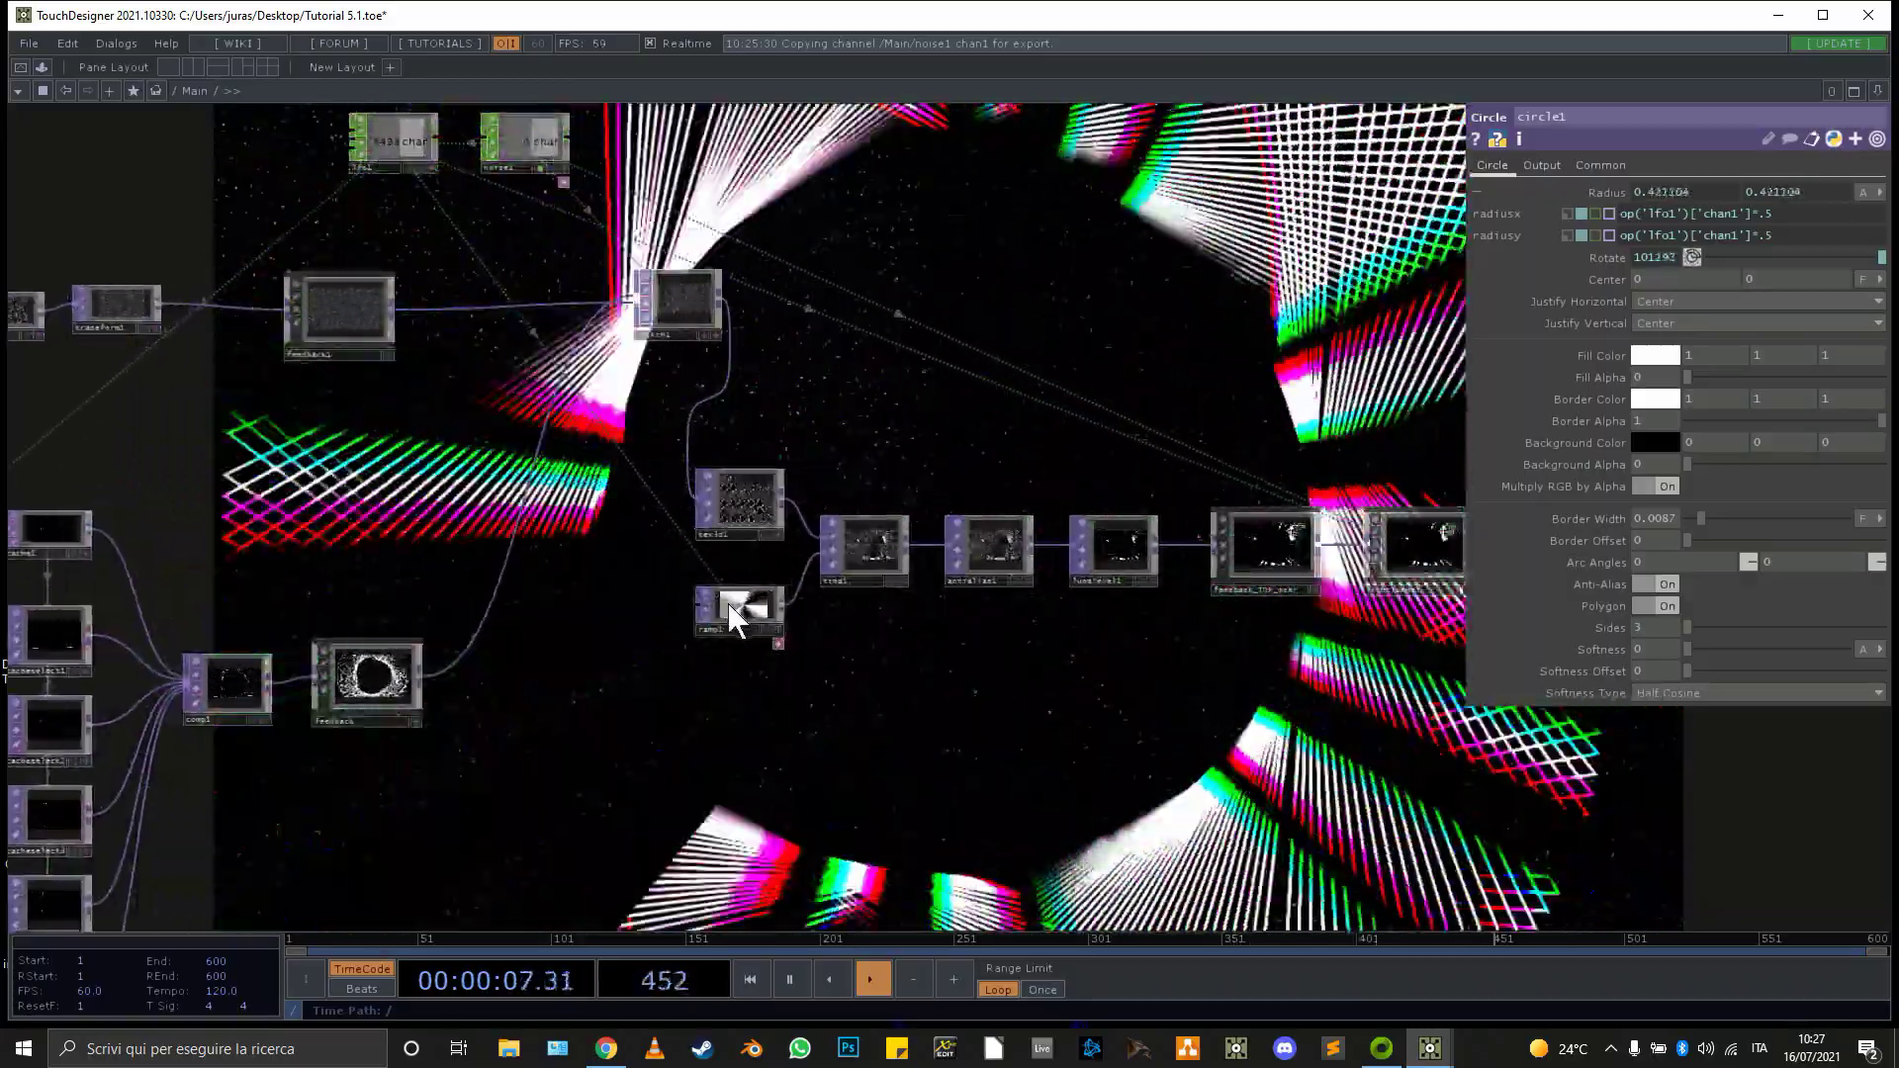
left_click(744, 605)
left_click(1415, 534)
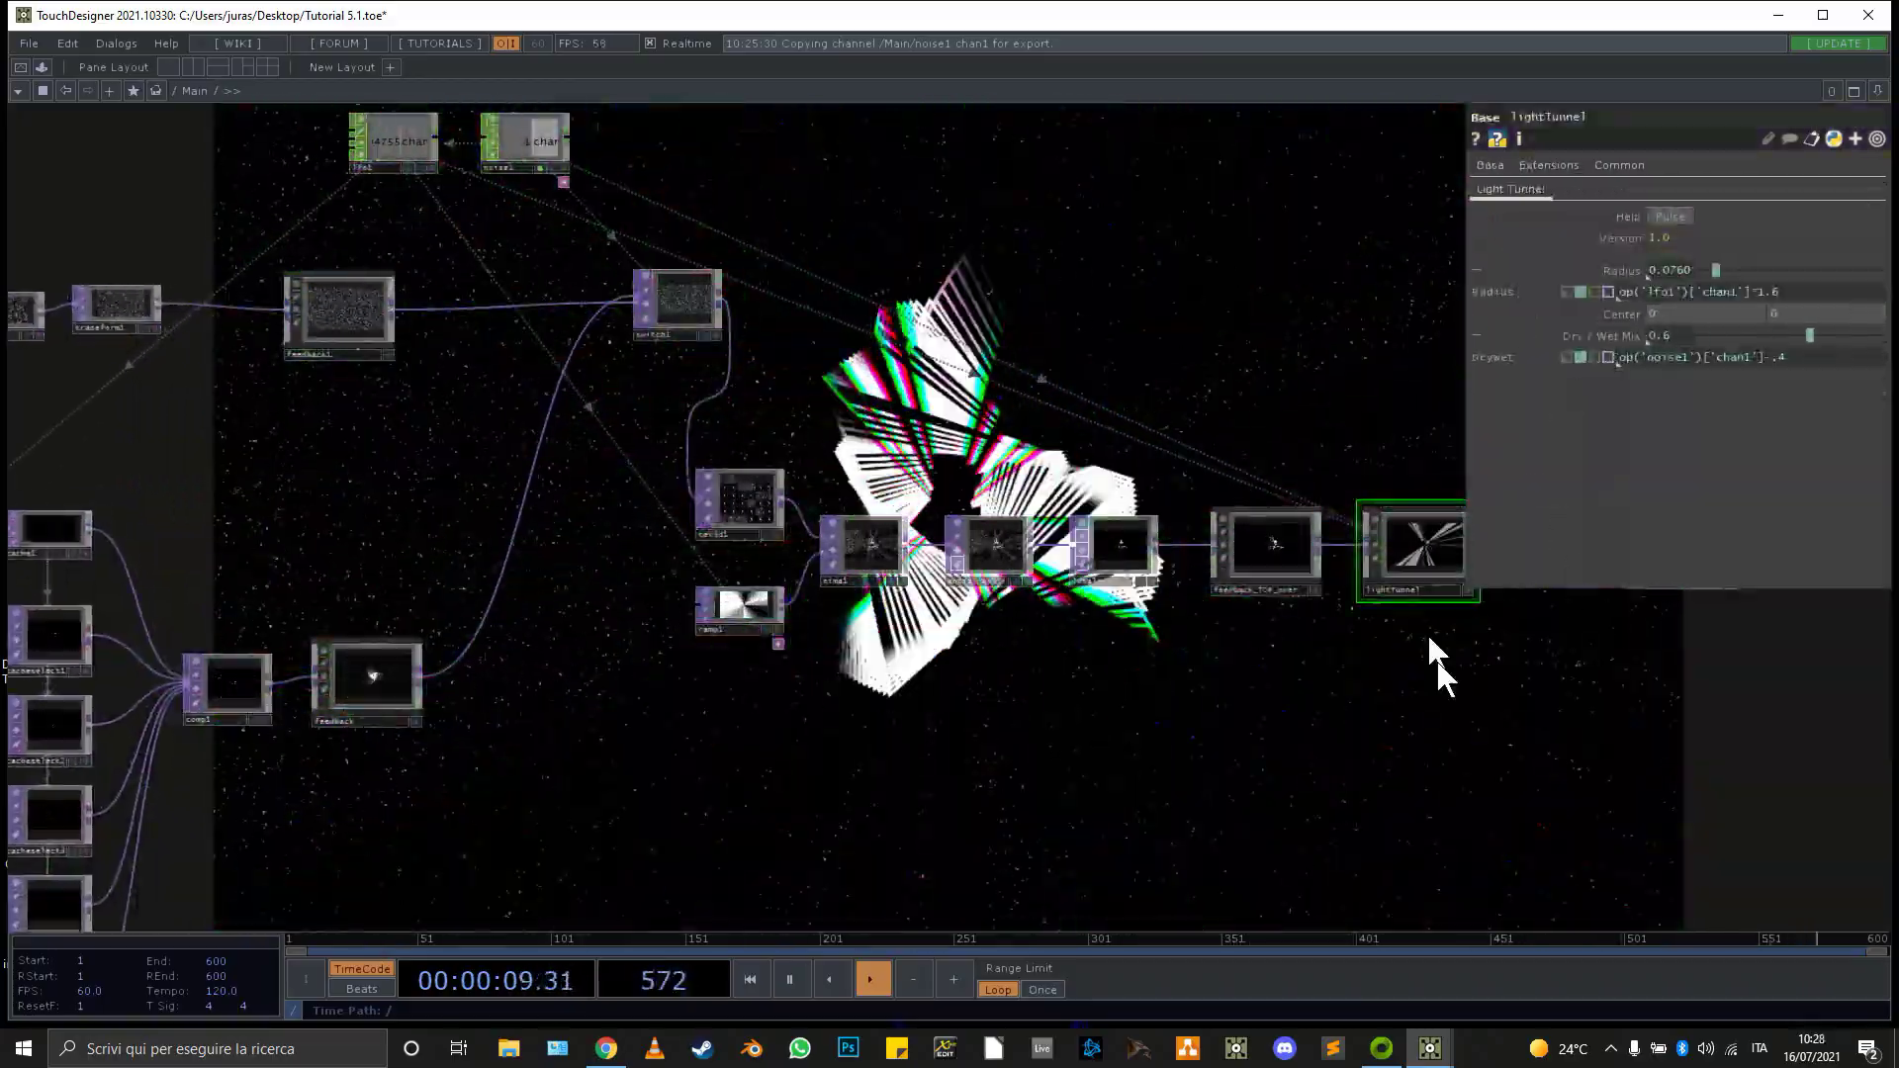
left_click_drag(1451, 711, 615, 637)
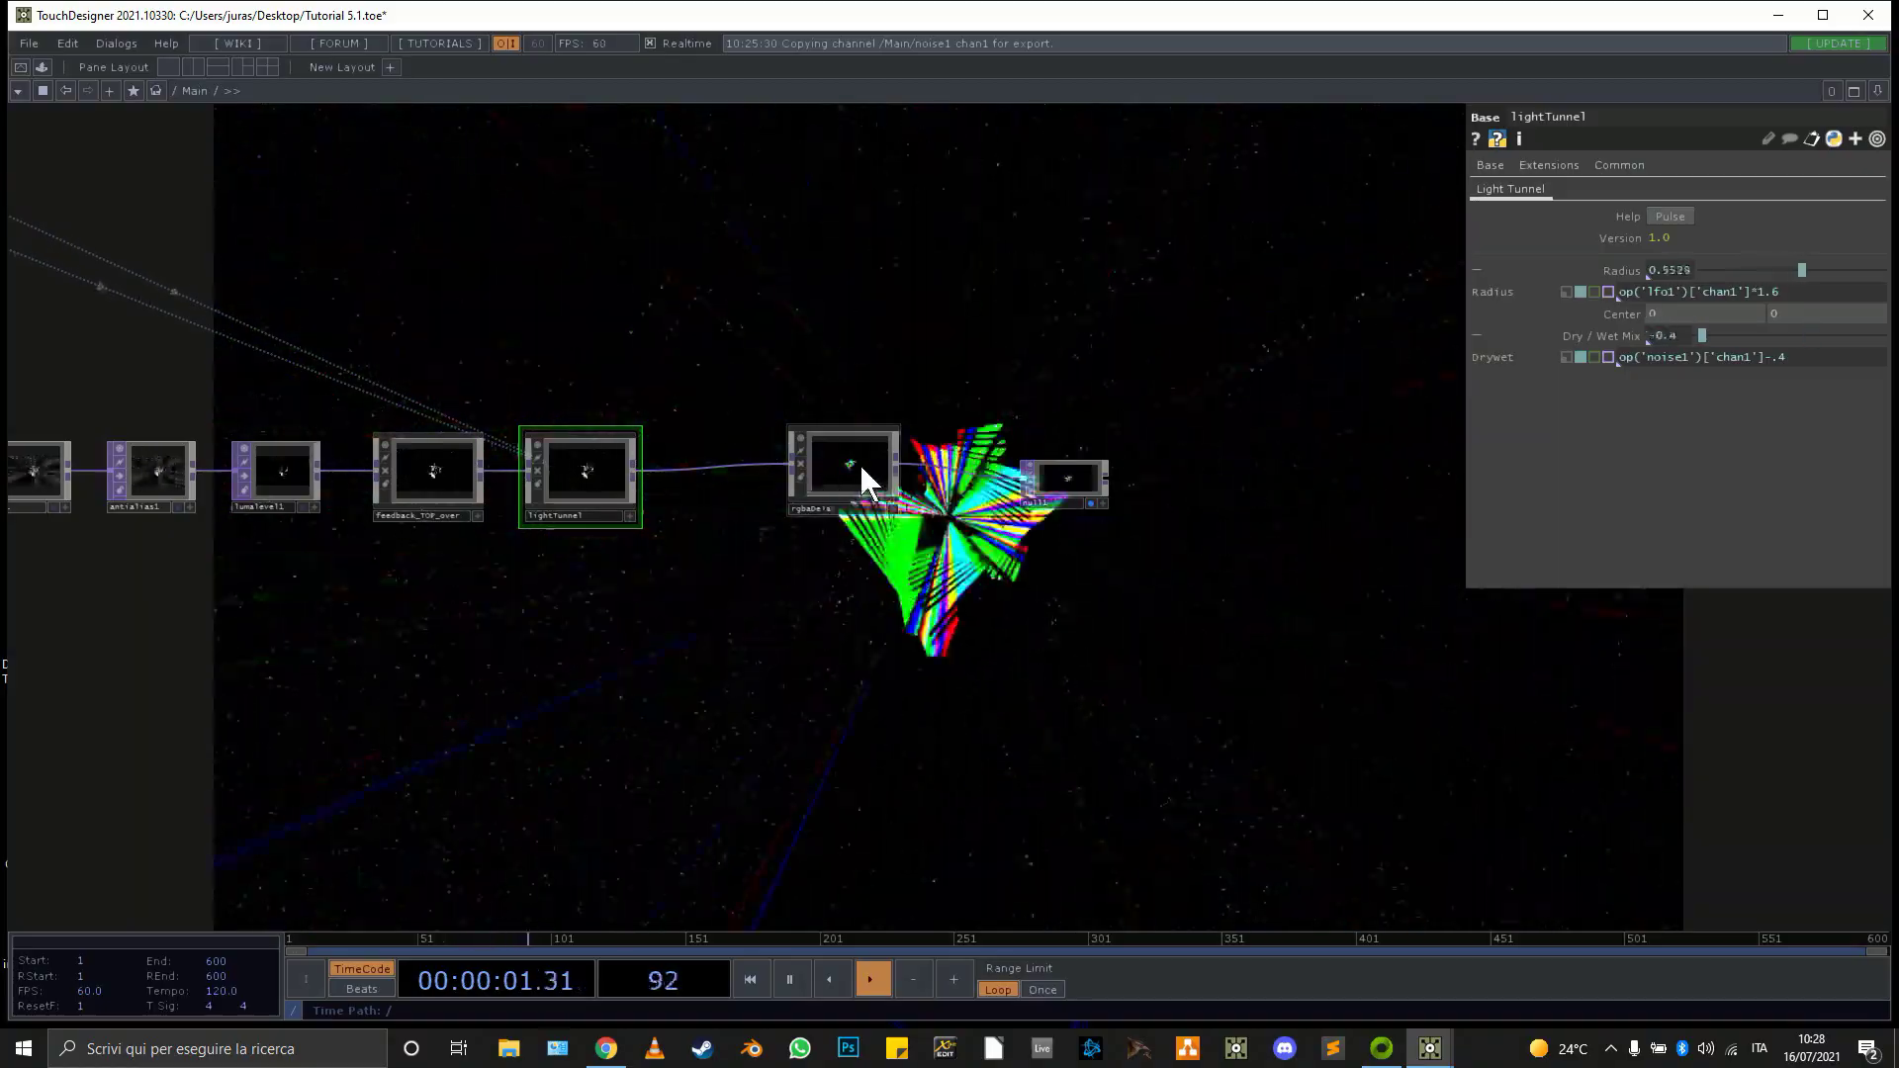
left_click(864, 483)
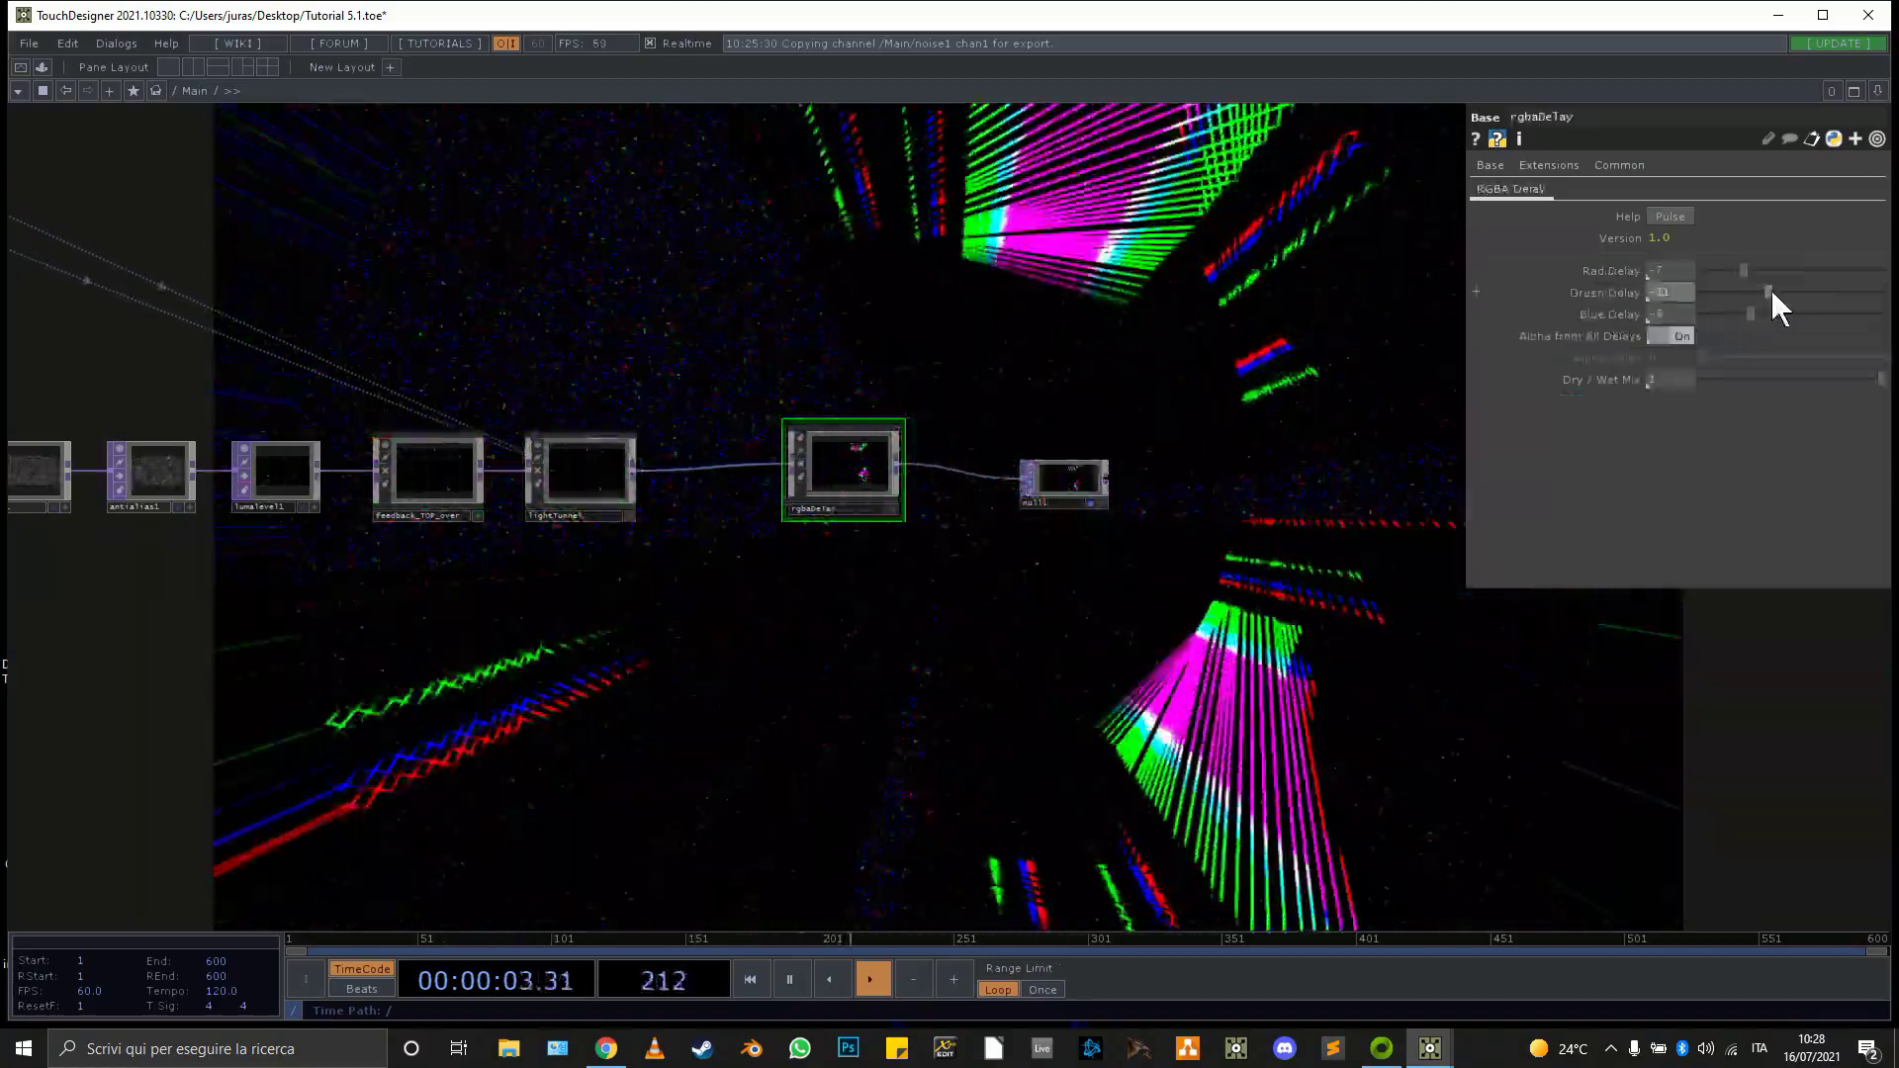
left_click_drag(1747, 264, 1761, 315)
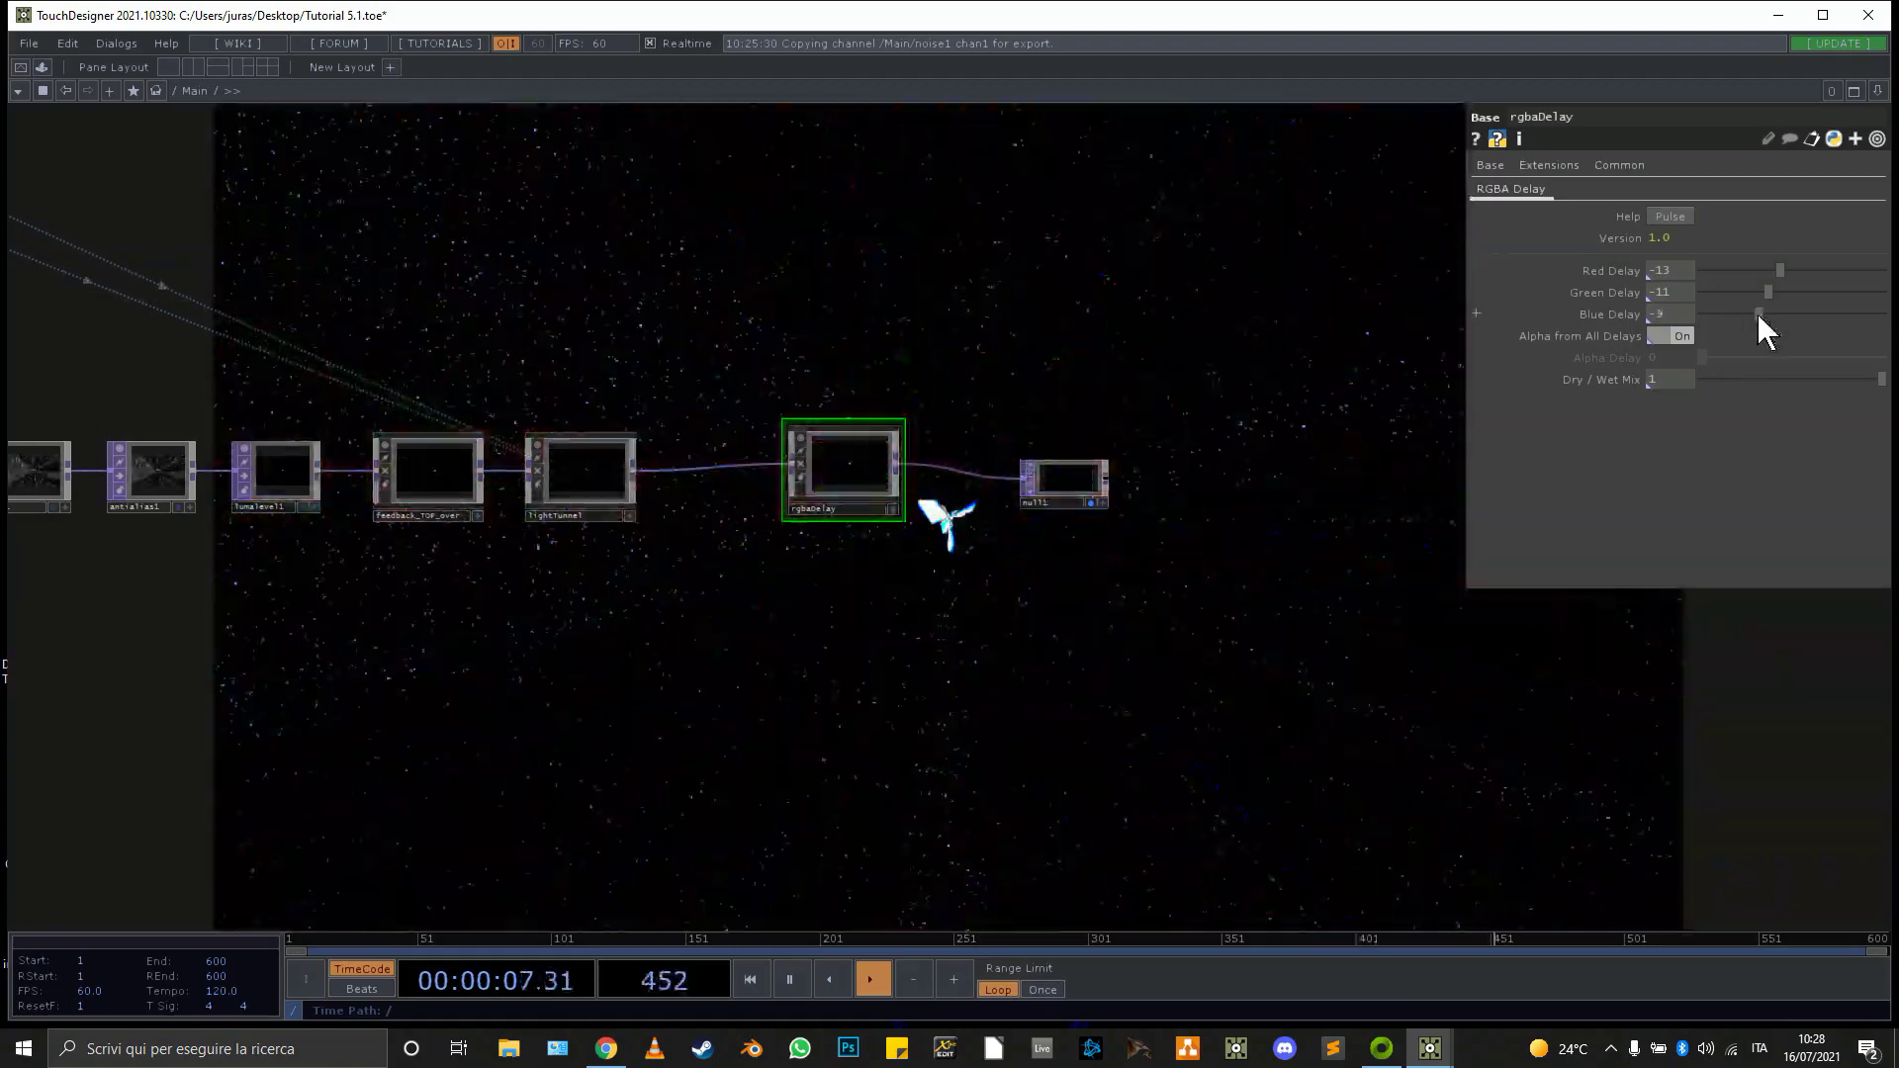
Lower the Dry / Wet Mix of the feedback component after comp1 to about 0.69
left_click_drag(504, 818, 1452, 739)
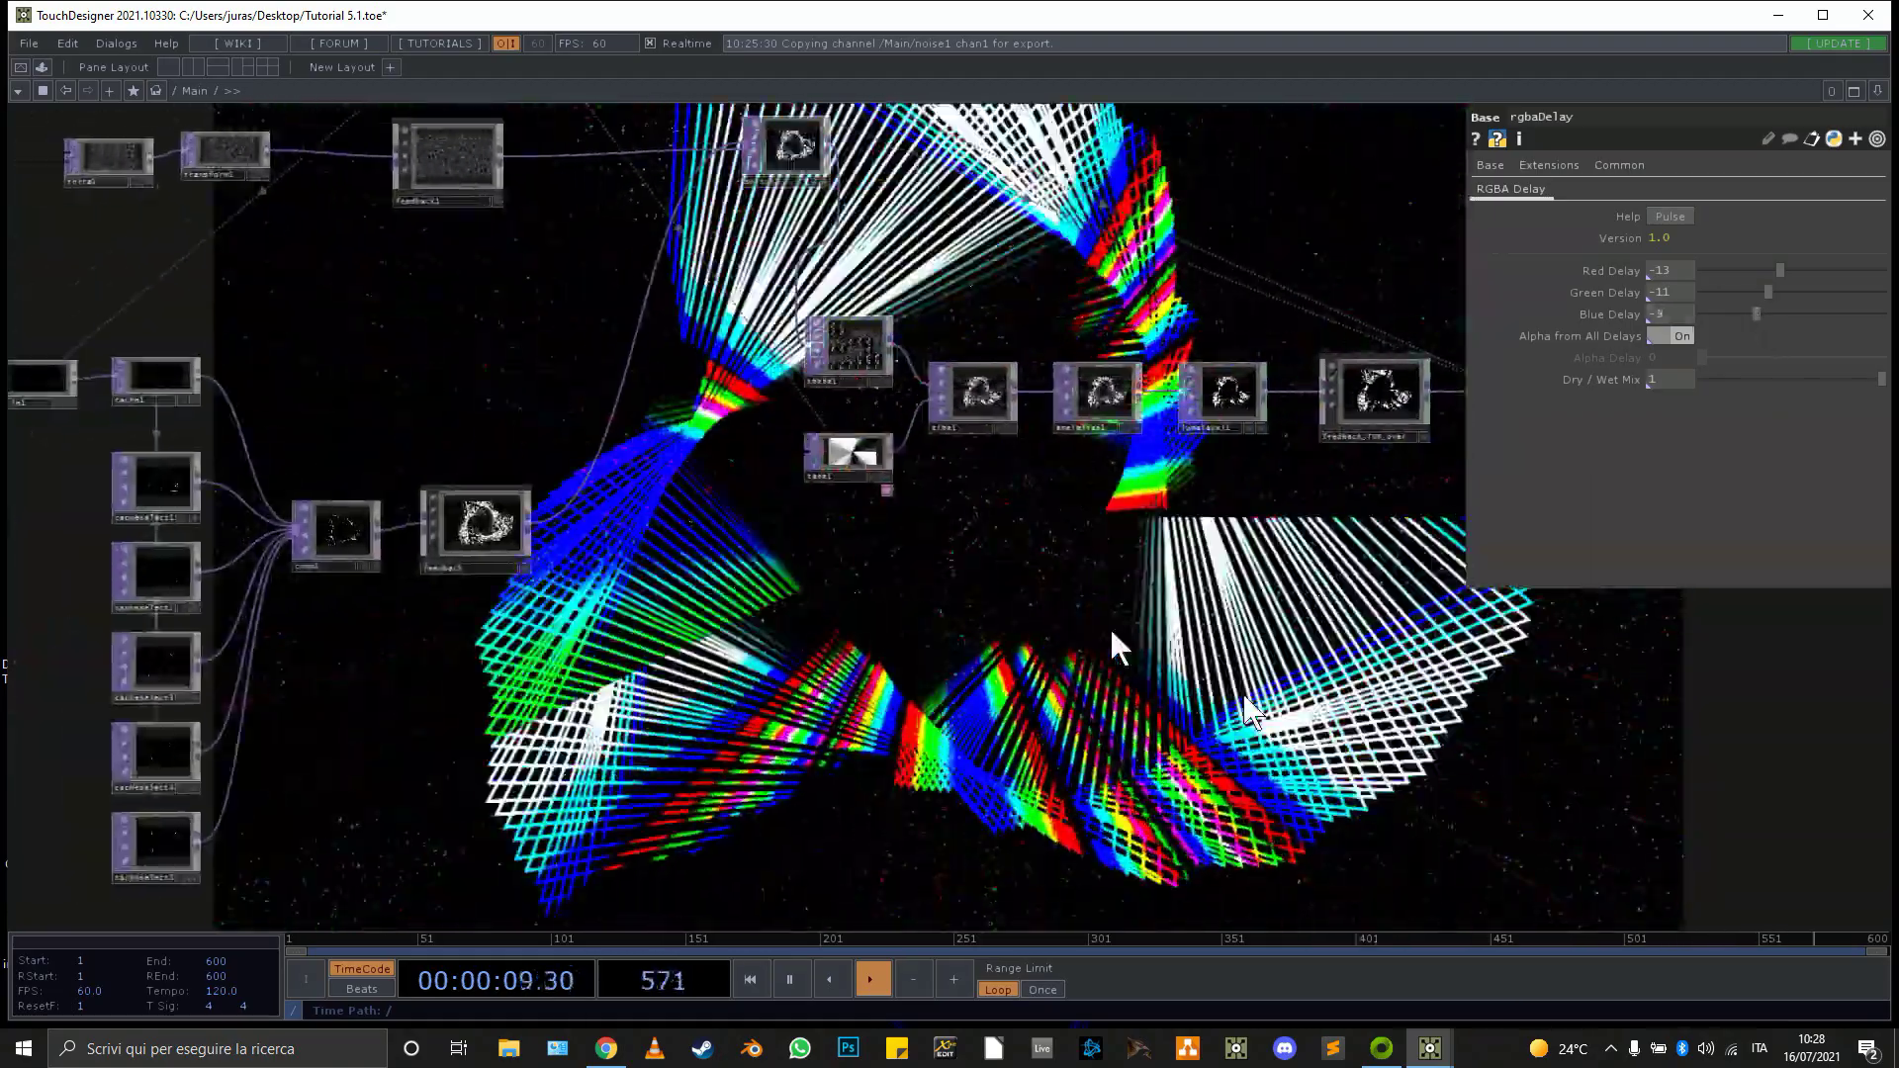
left_click(484, 531)
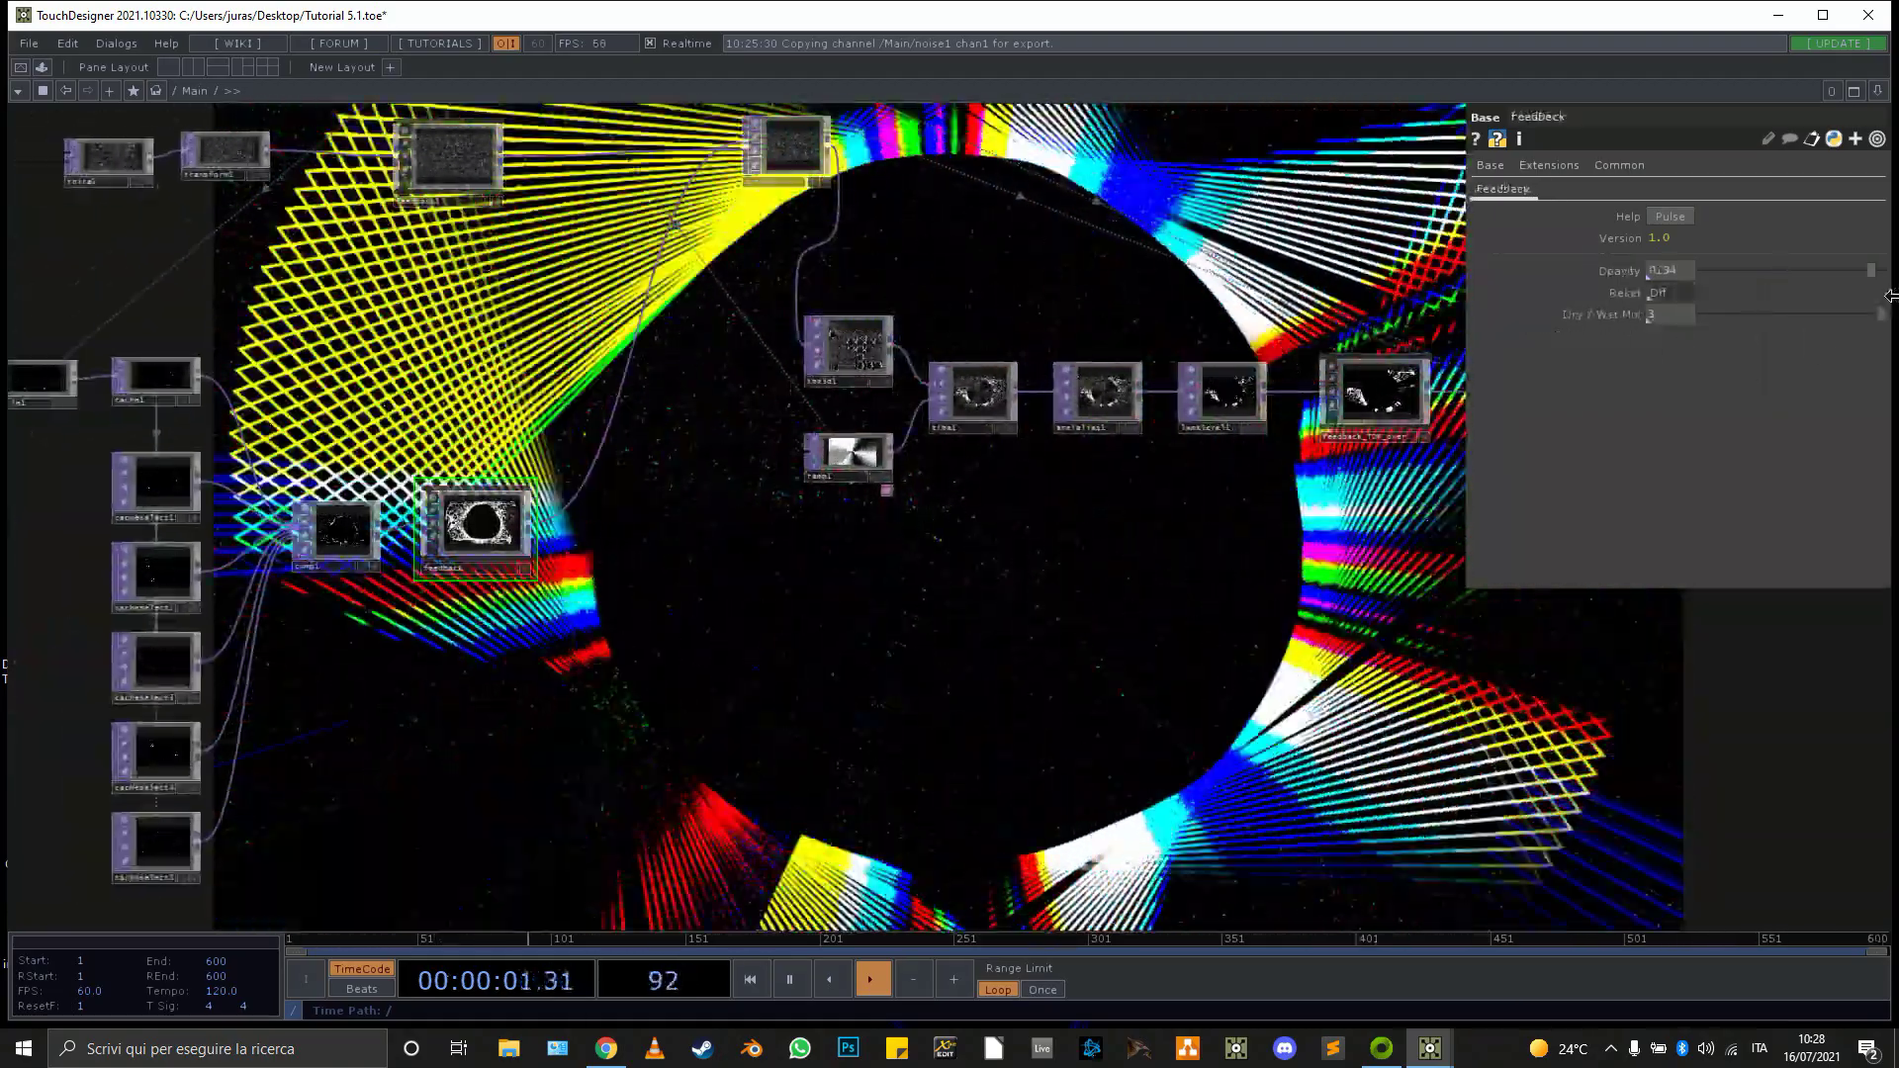
left_click_drag(1881, 315, 1827, 315)
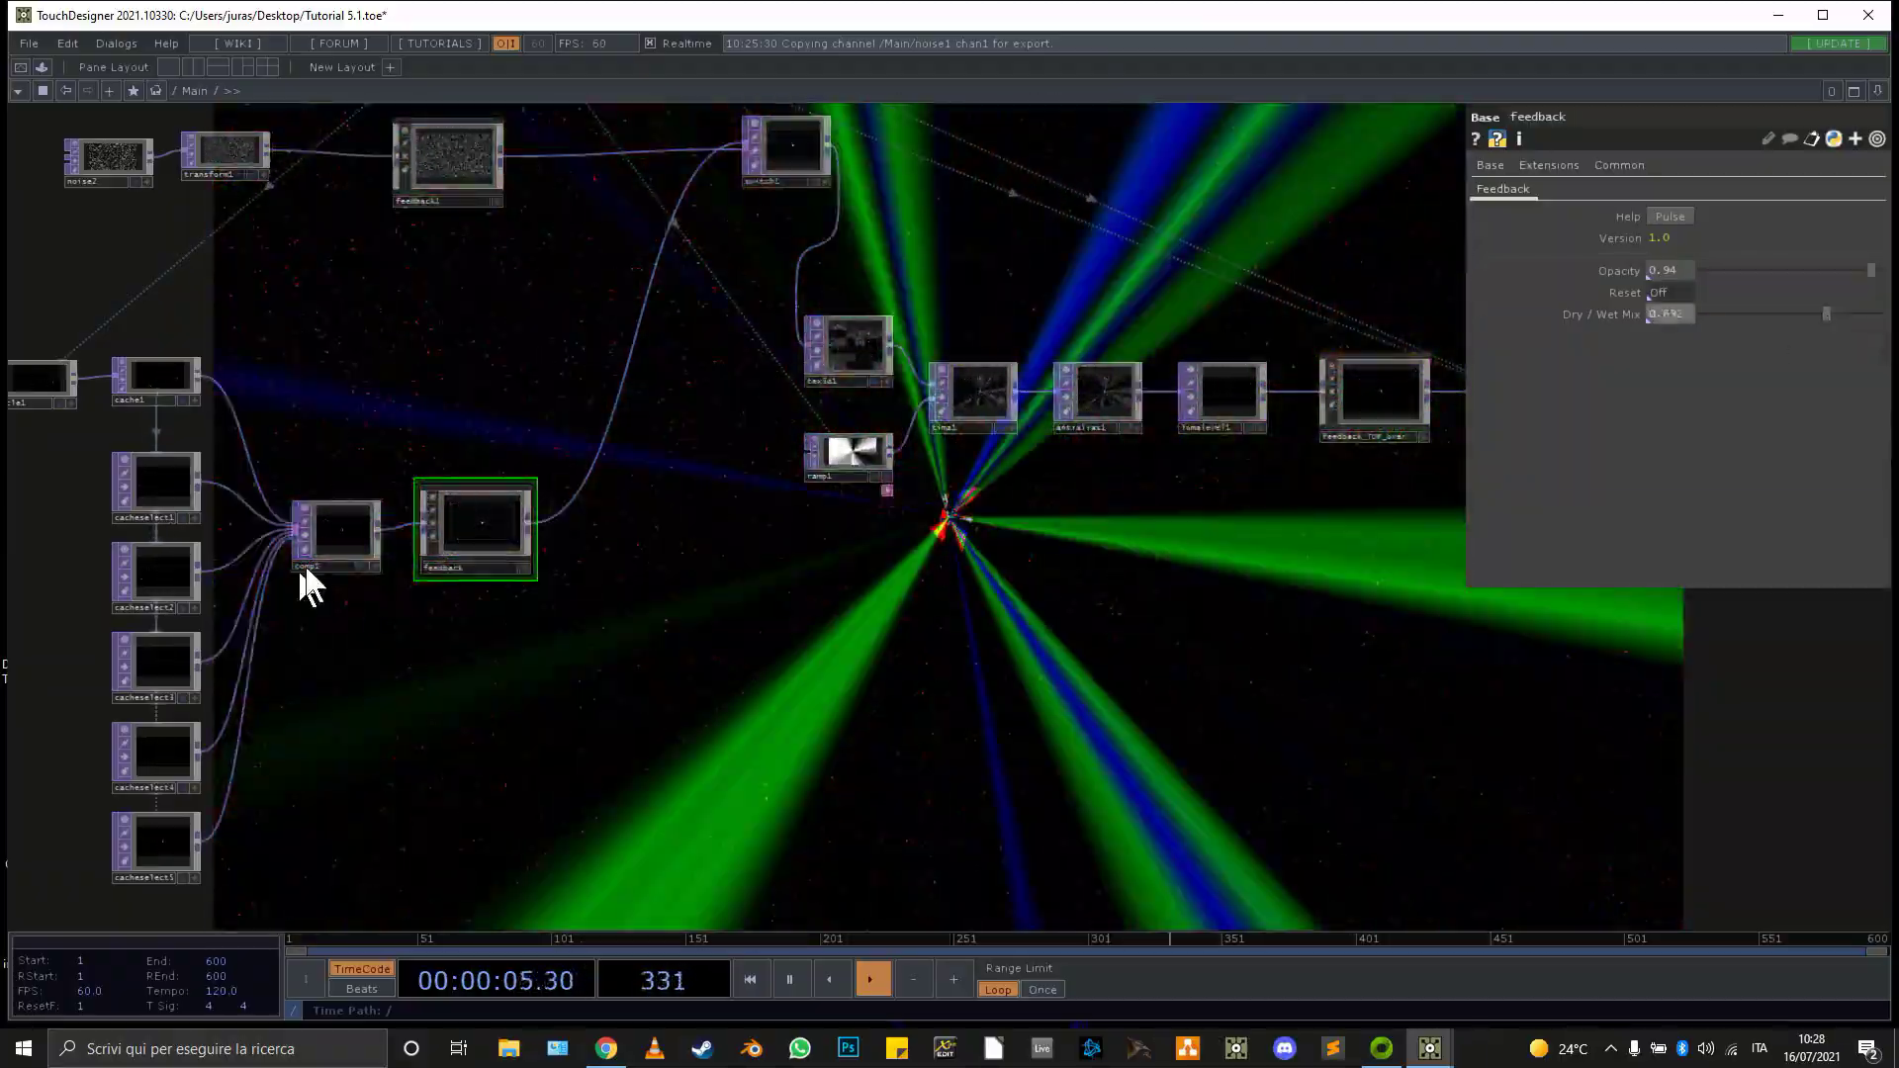
Turn off the Polygon option on circle1 to return it to a round shape
left_click_drag(374, 649, 1191, 841)
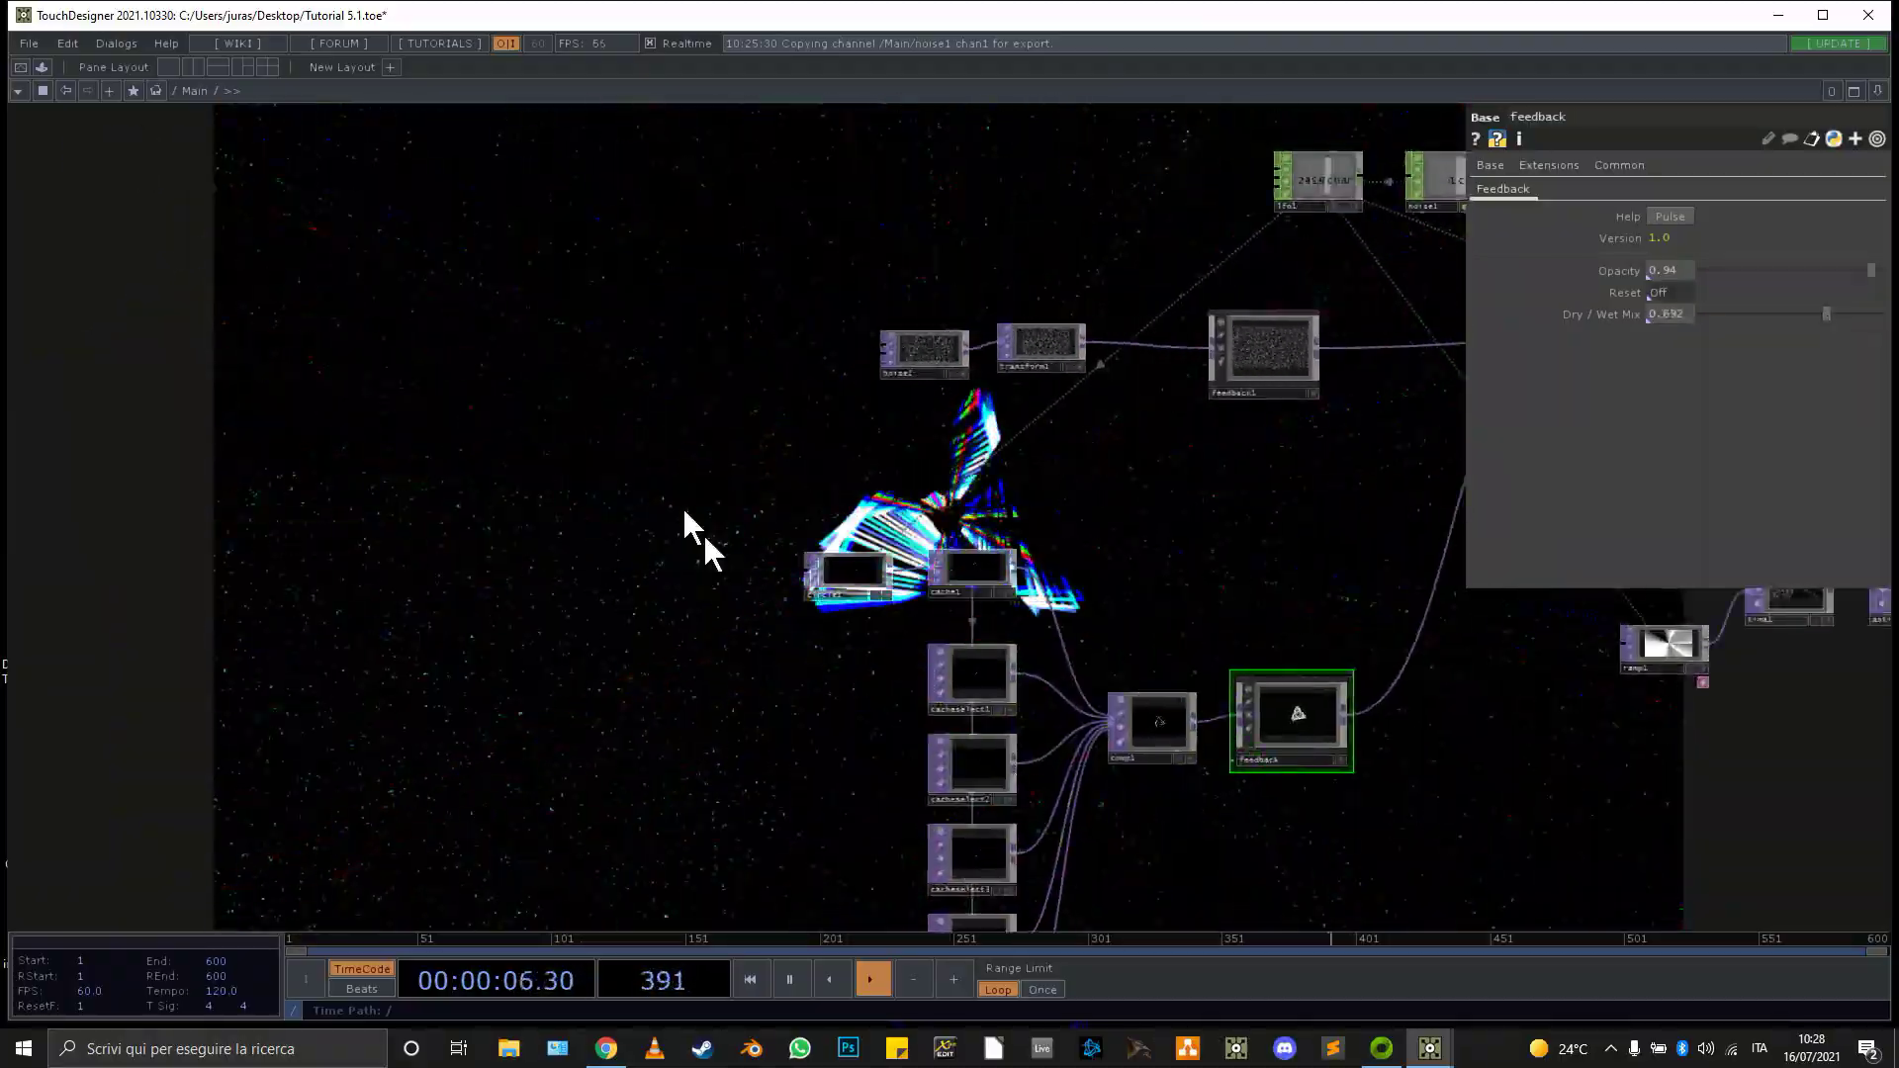
left_click(857, 565)
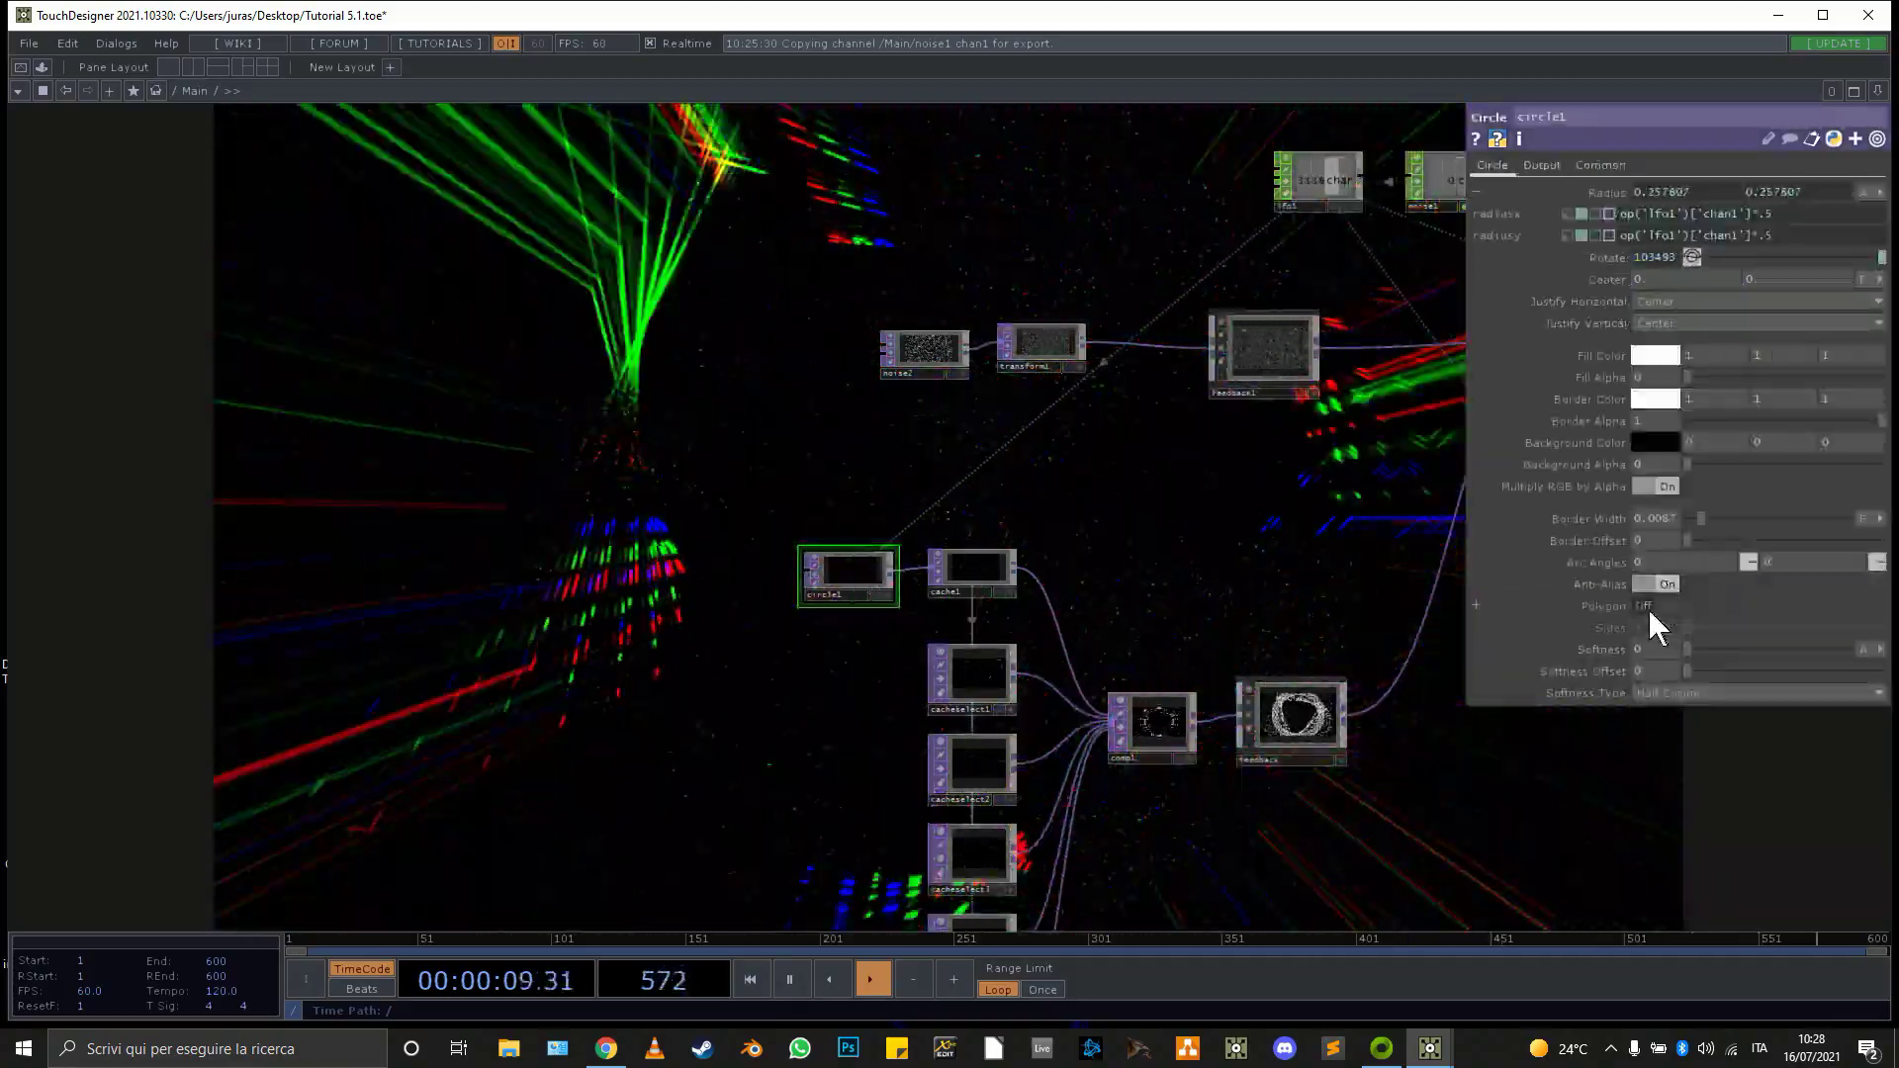
left_click(1650, 607)
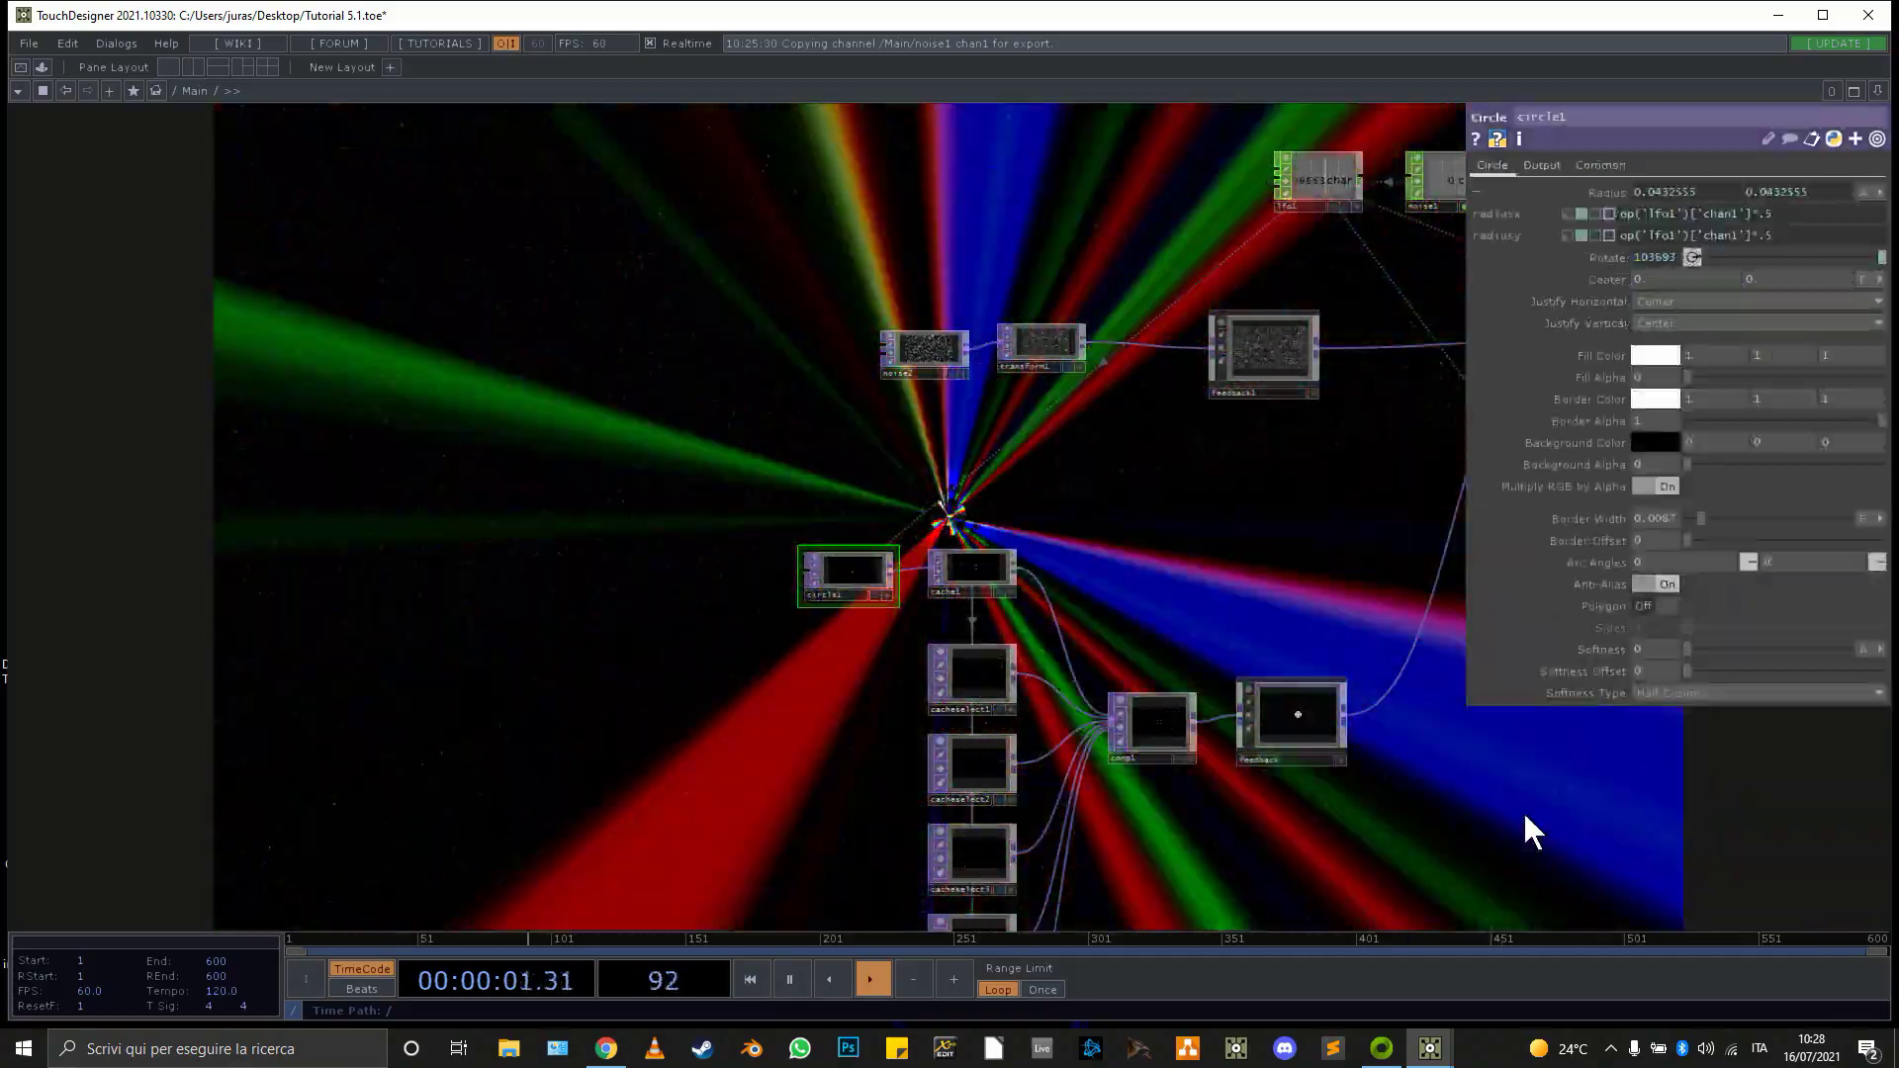
Tidy the end of the network by moving rgbaDelay and null1 closer to lightTunnel
left_click_drag(1526, 827, 556, 744)
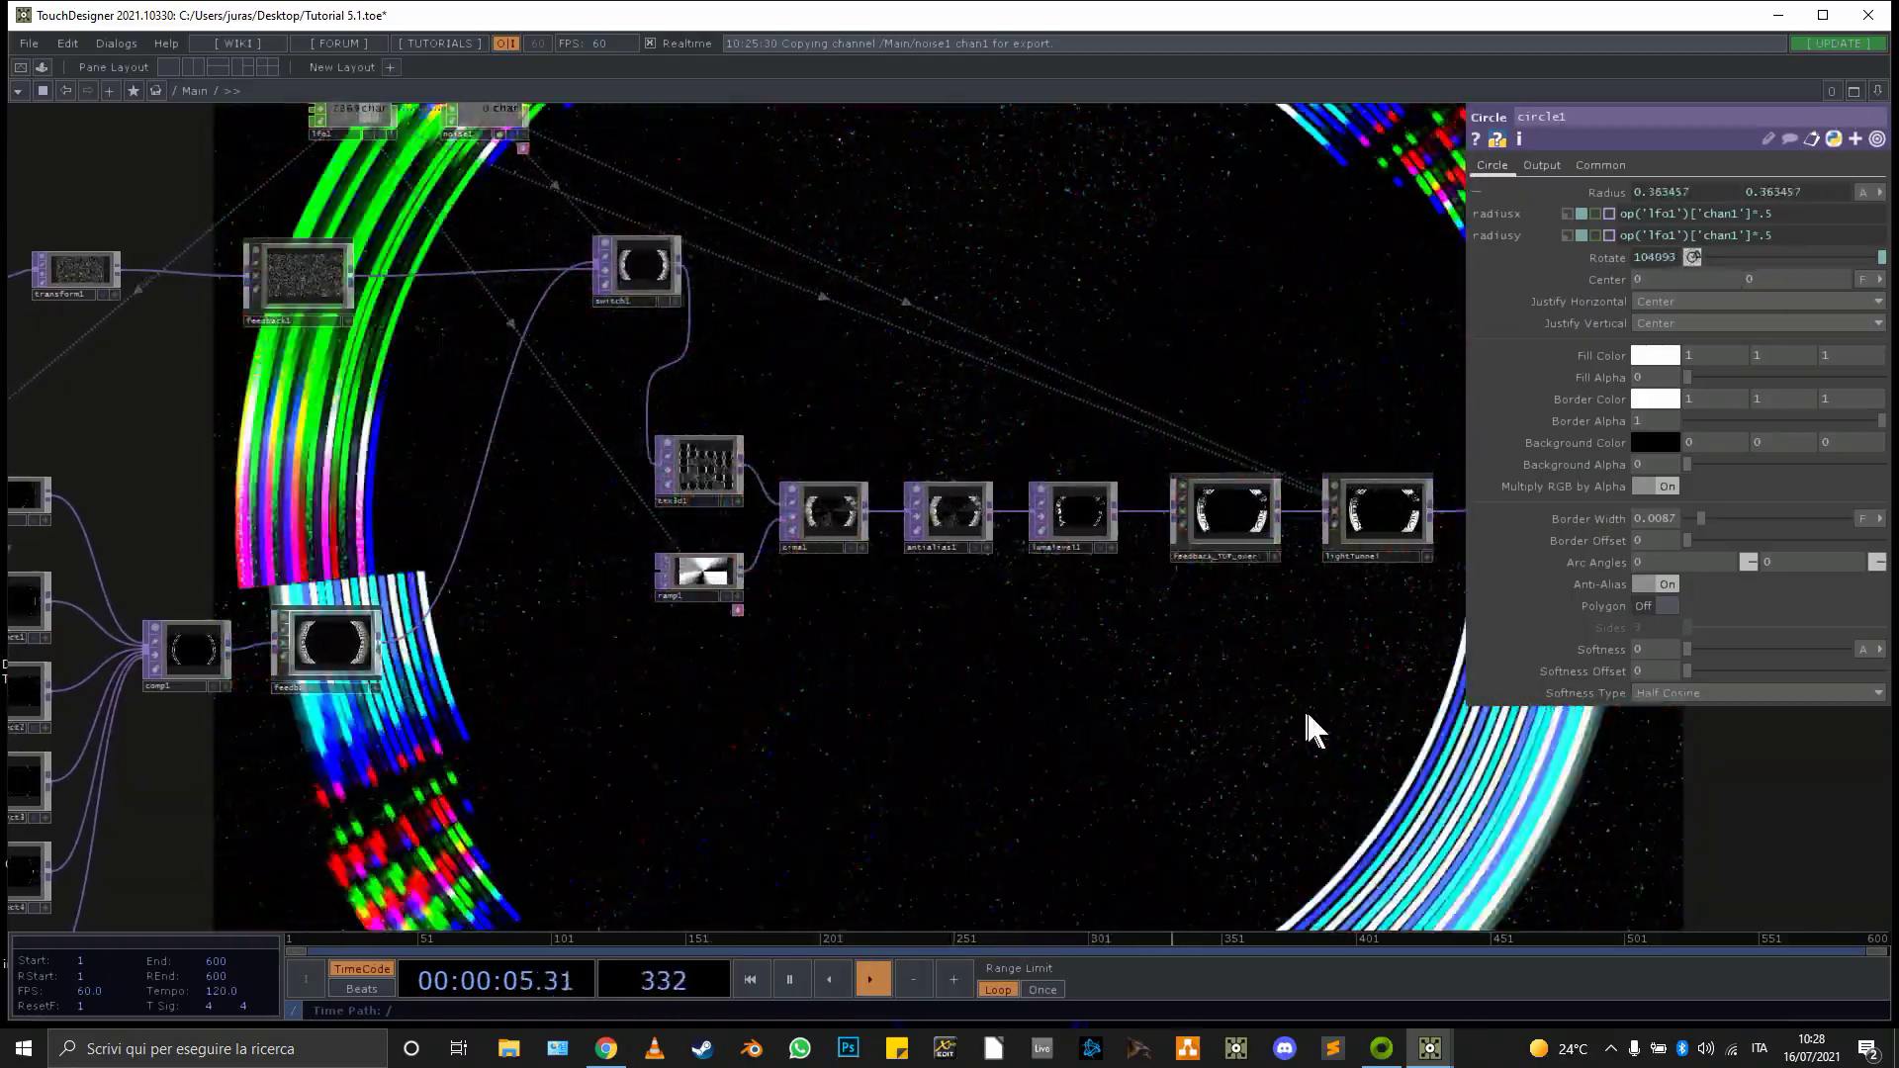
left_click_drag(1463, 728, 821, 737)
scroll(824, 747, "down", 3)
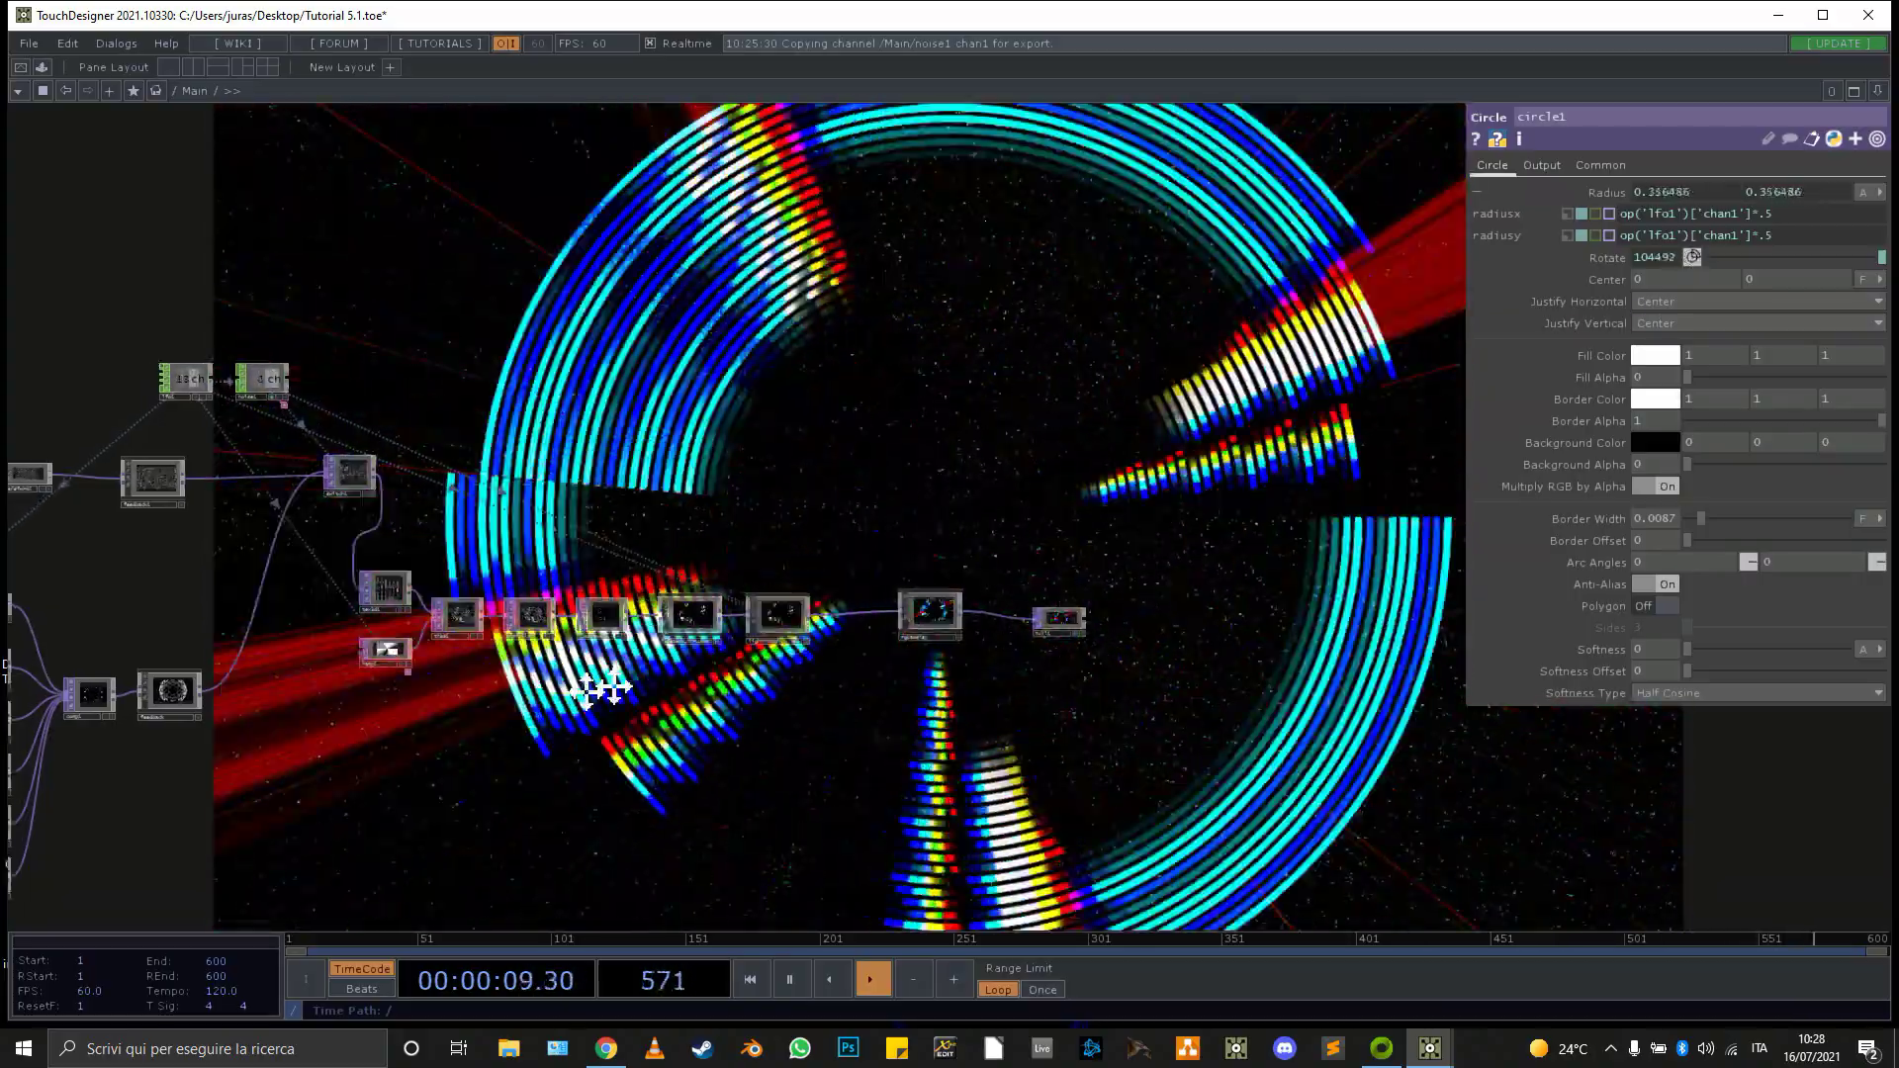
left_click_drag(457, 718, 784, 679)
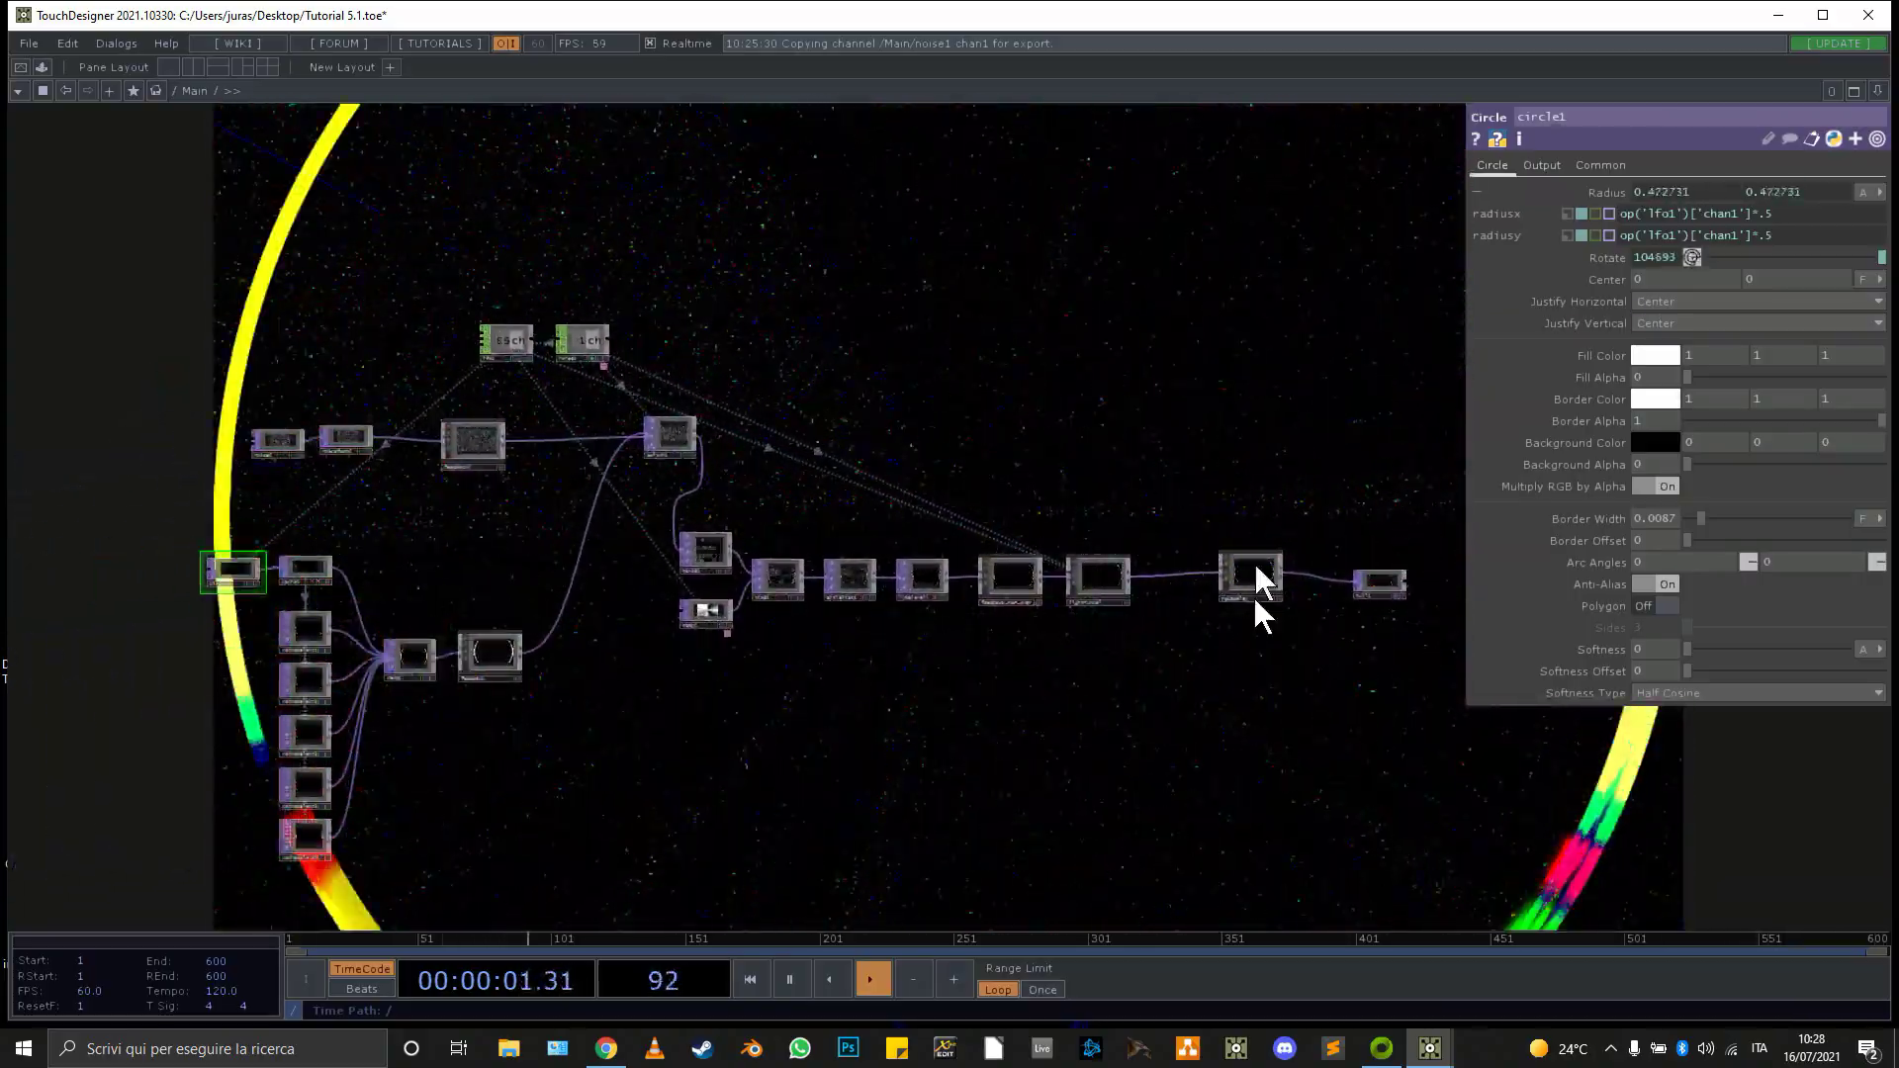
left_click_drag(1257, 585, 1207, 584)
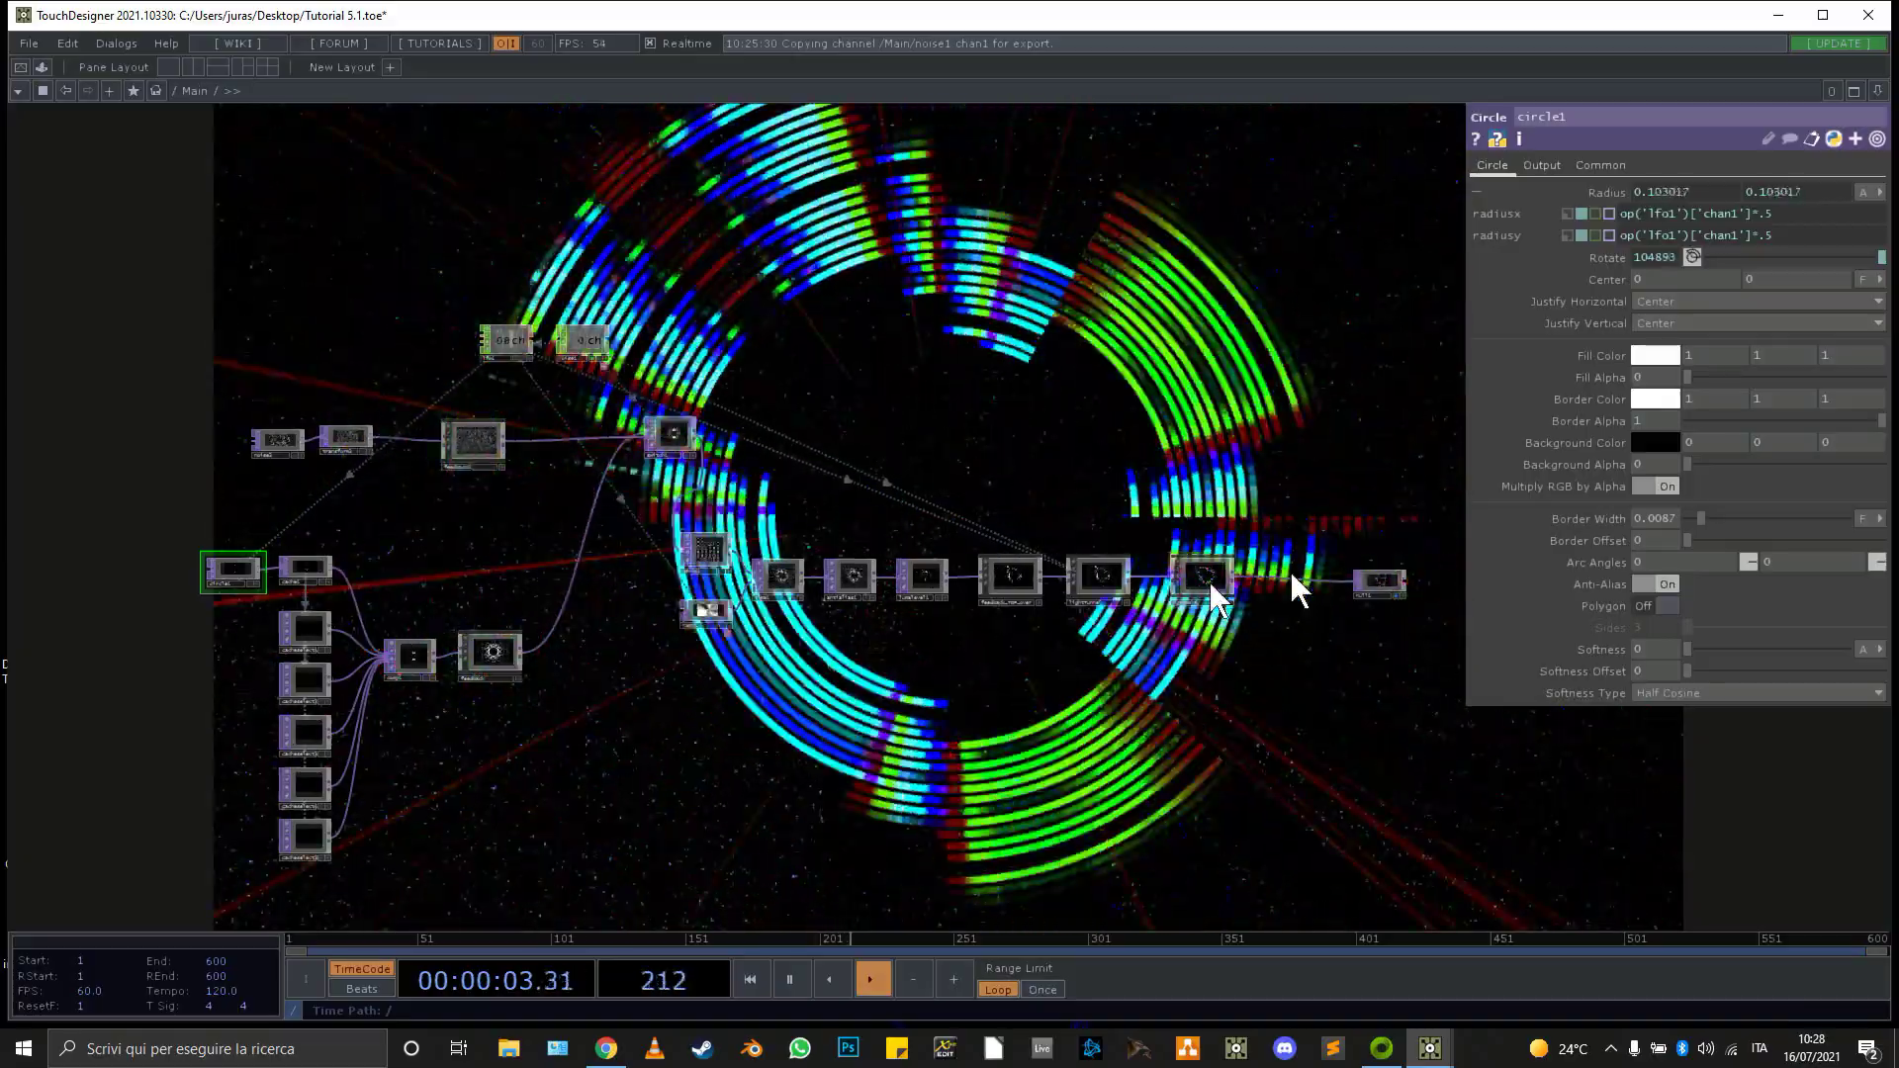
left_click_drag(1381, 578, 1292, 578)
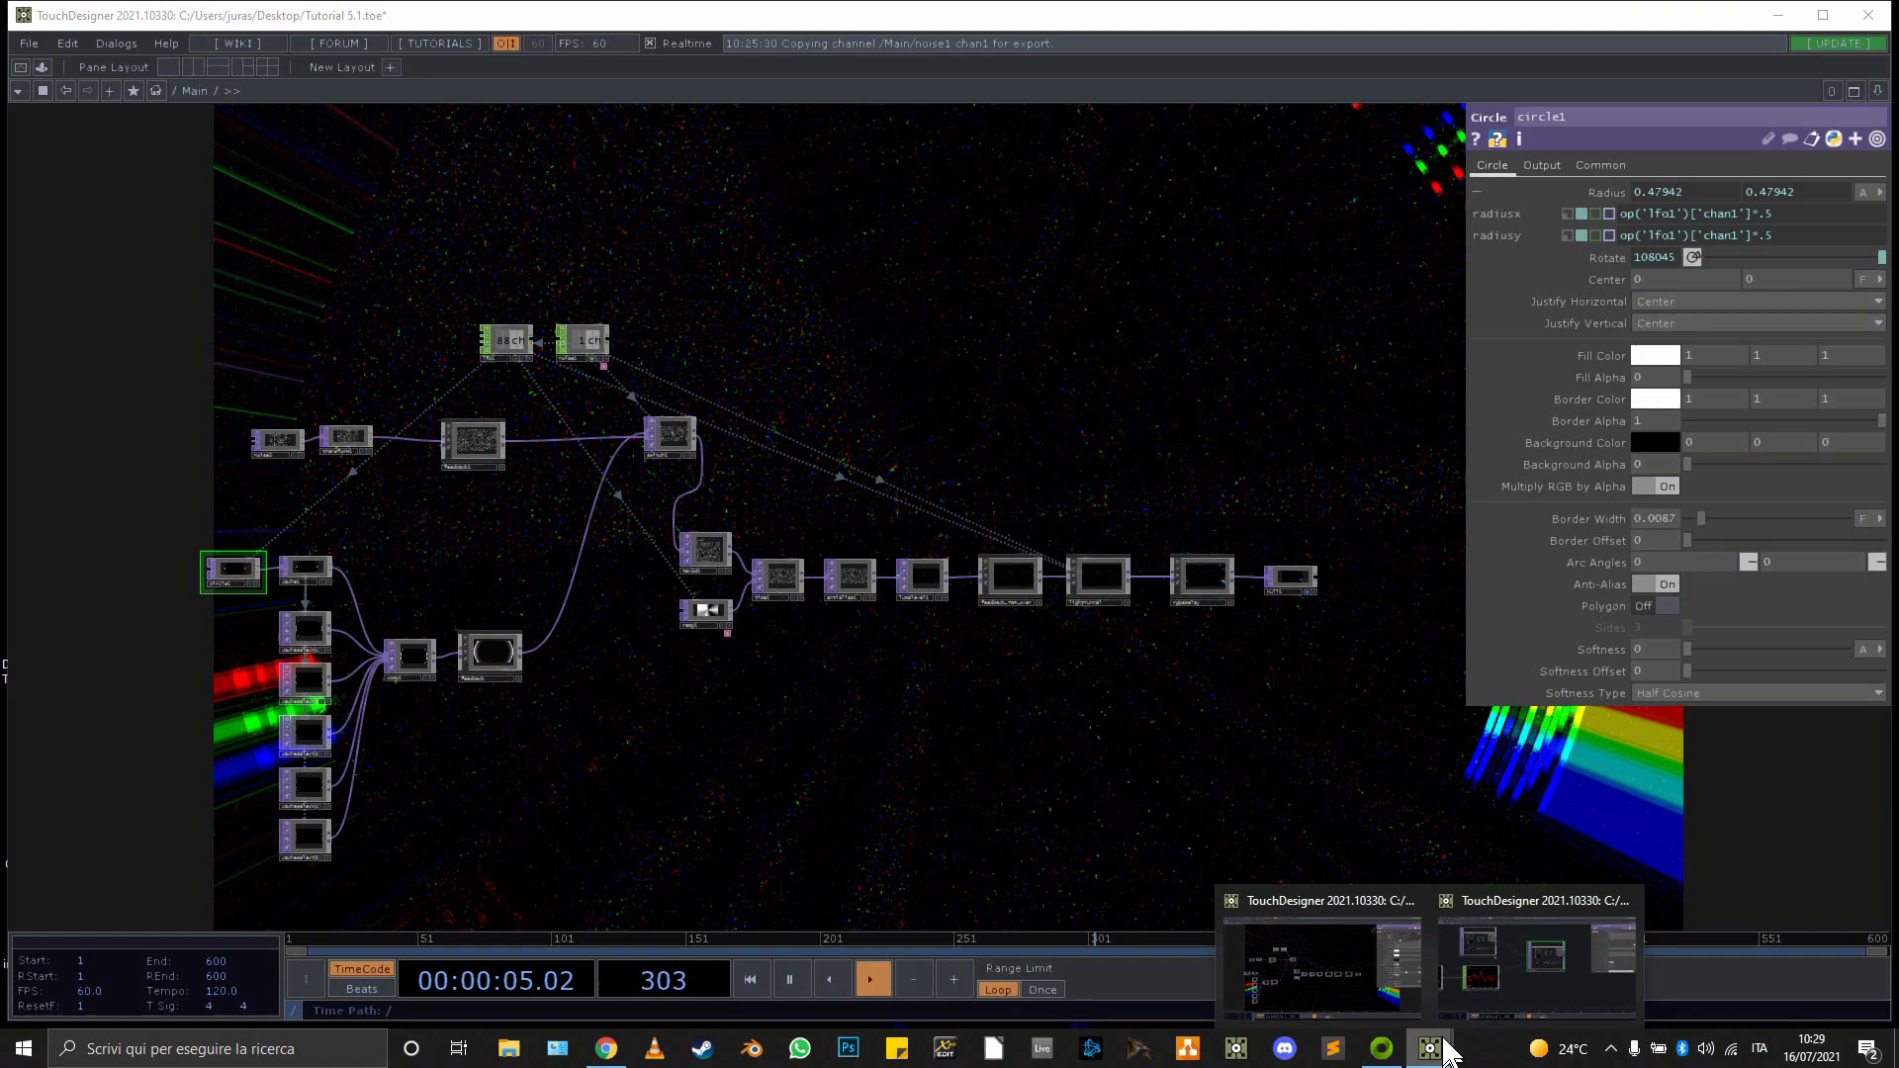
Switch to the other TouchDesigner window with the TUTORIAL RECORDER project
left_click(1522, 959)
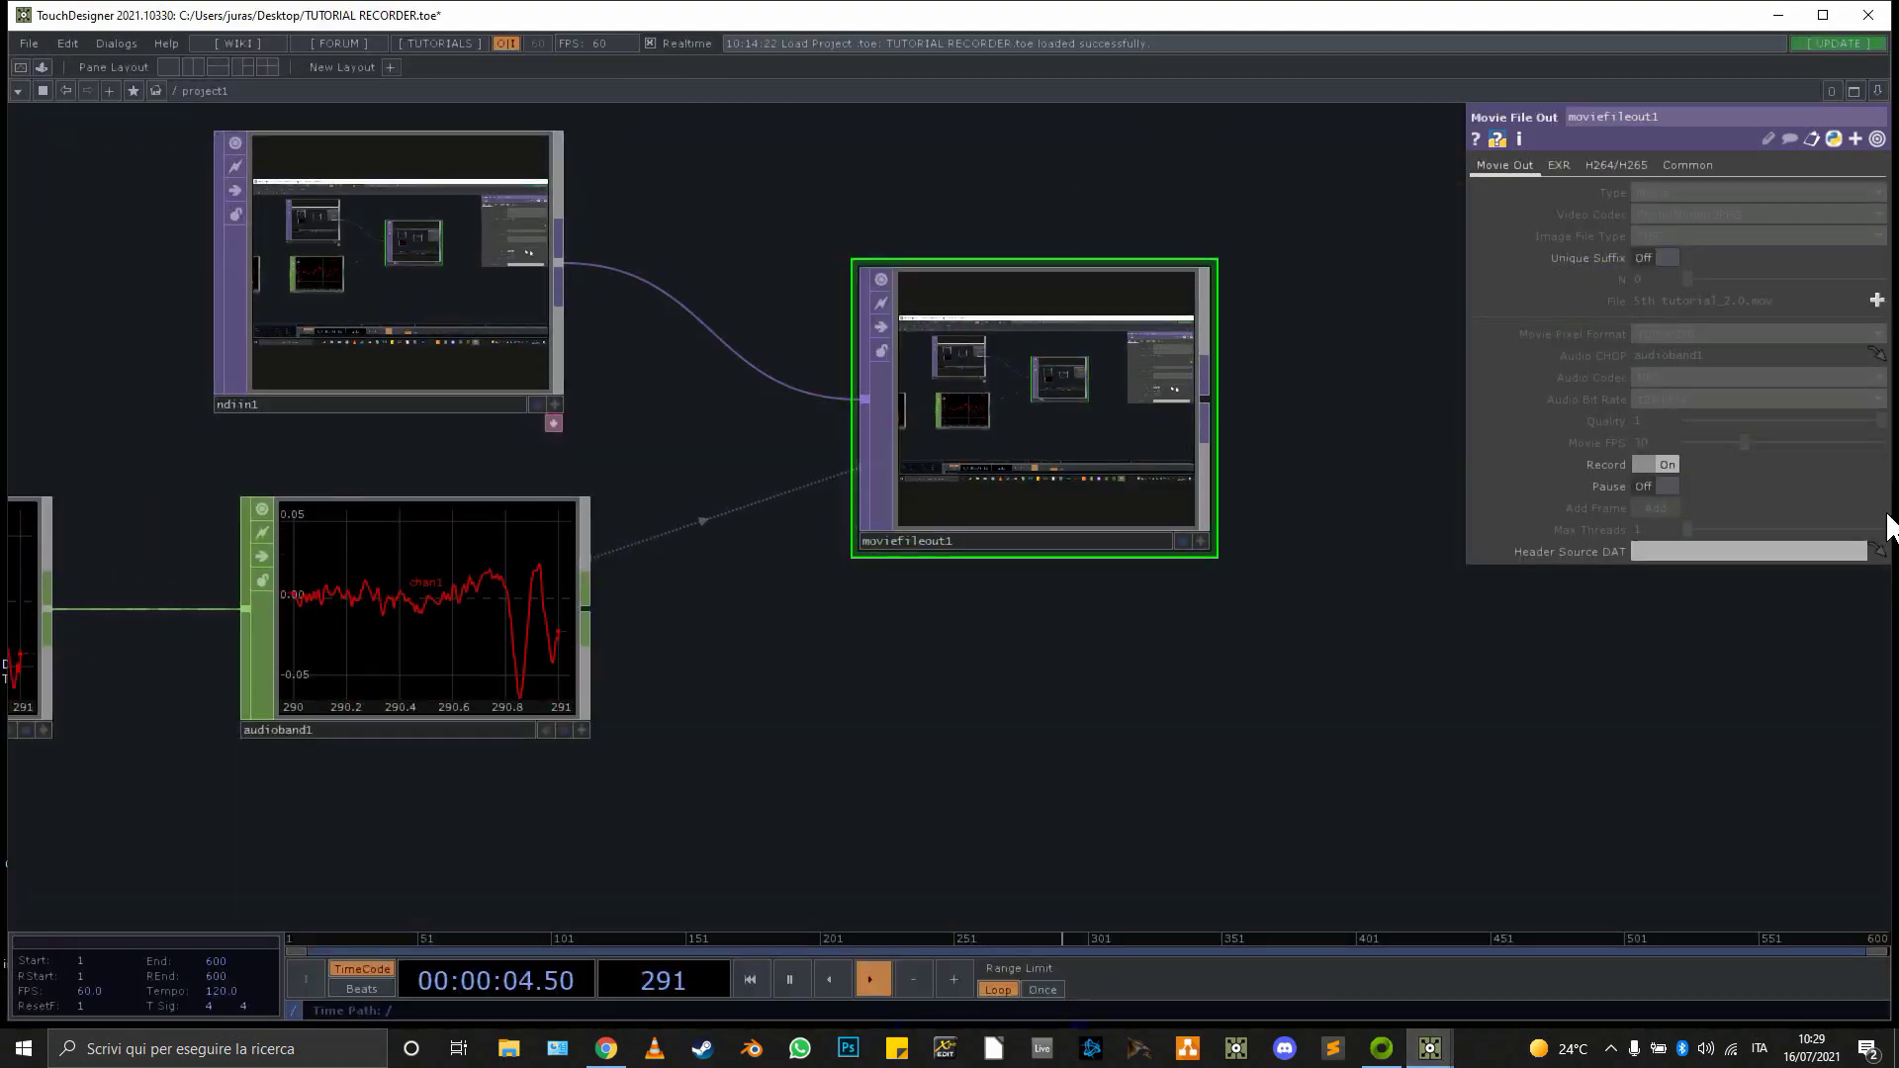